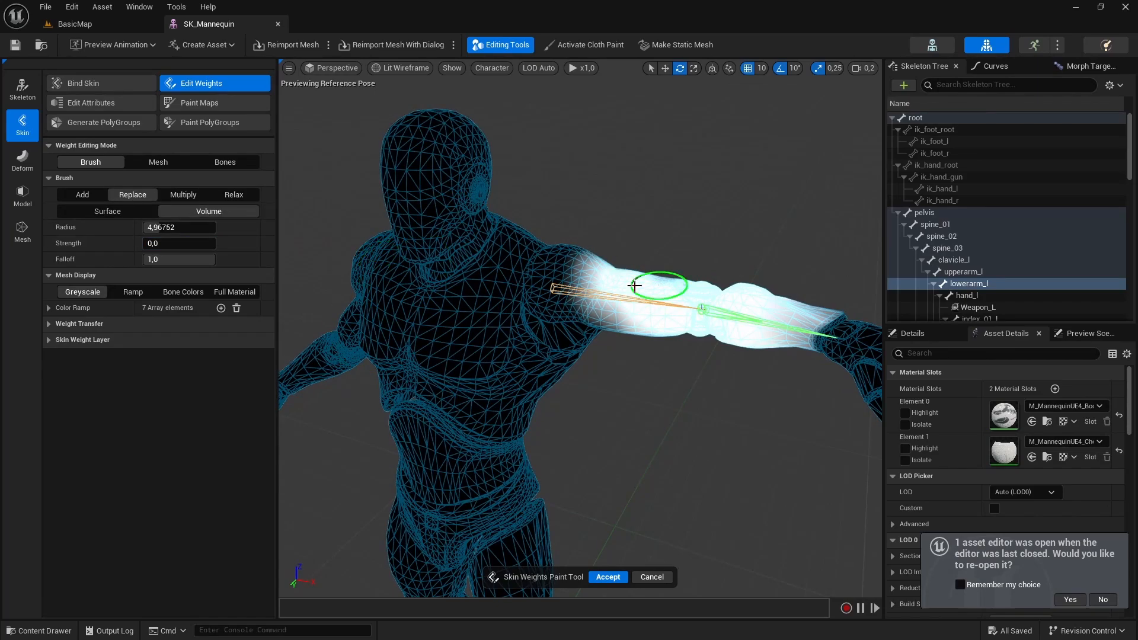
Inspect the skin weights of the lowerarm_l and upperarm_l bones on the mannequin's arm and shoulder.
mouse_move(661, 270)
left_mouse_down("alt")
mouse_move(813, 477)
mouse_move(654, 181)
left_mouse_up("alt")
left_click_drag(653, 181, 626, 118)
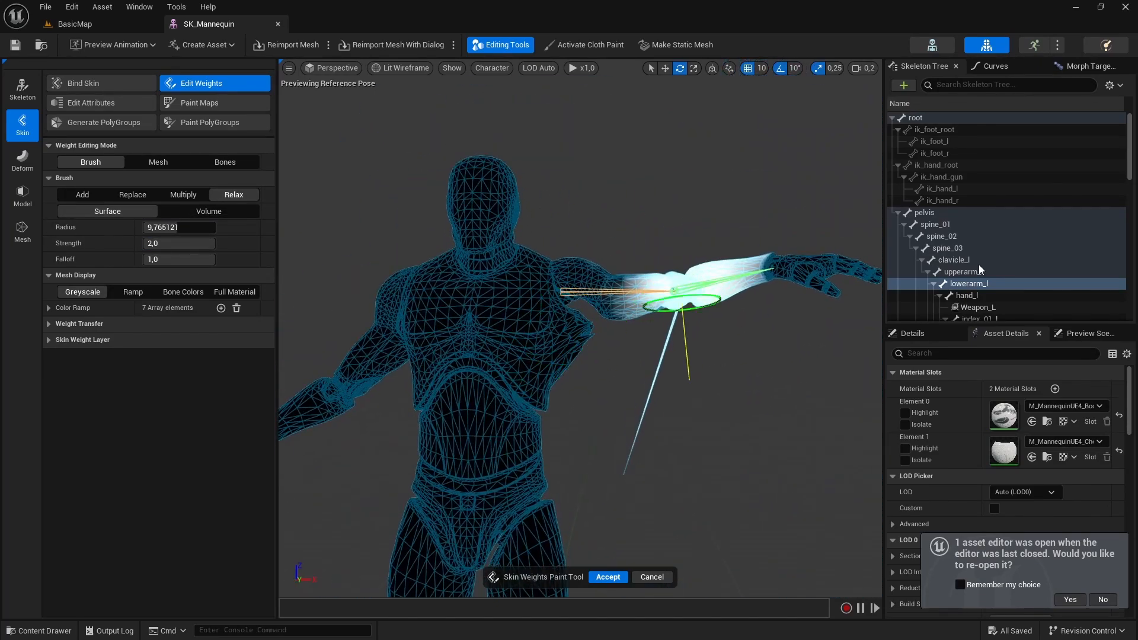
left_click(975, 271)
right_click_drag(652, 296, 415, 300)
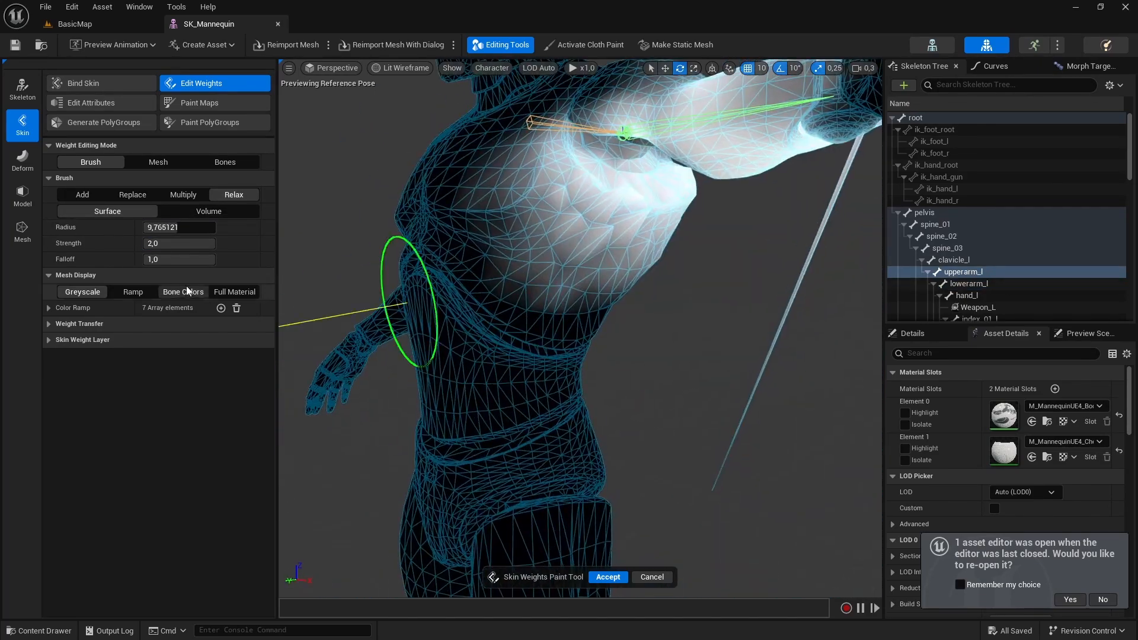
Display the mannequin's weights as Bone Colors and set the weight editing mode to Mesh.
left_click(183, 291)
right_click_drag(534, 332, 752, 356)
scroll(610, 373, "up", 1)
scroll(616, 406, "up", 1)
right_click_drag(751, 127, 483, 305)
left_click(158, 162)
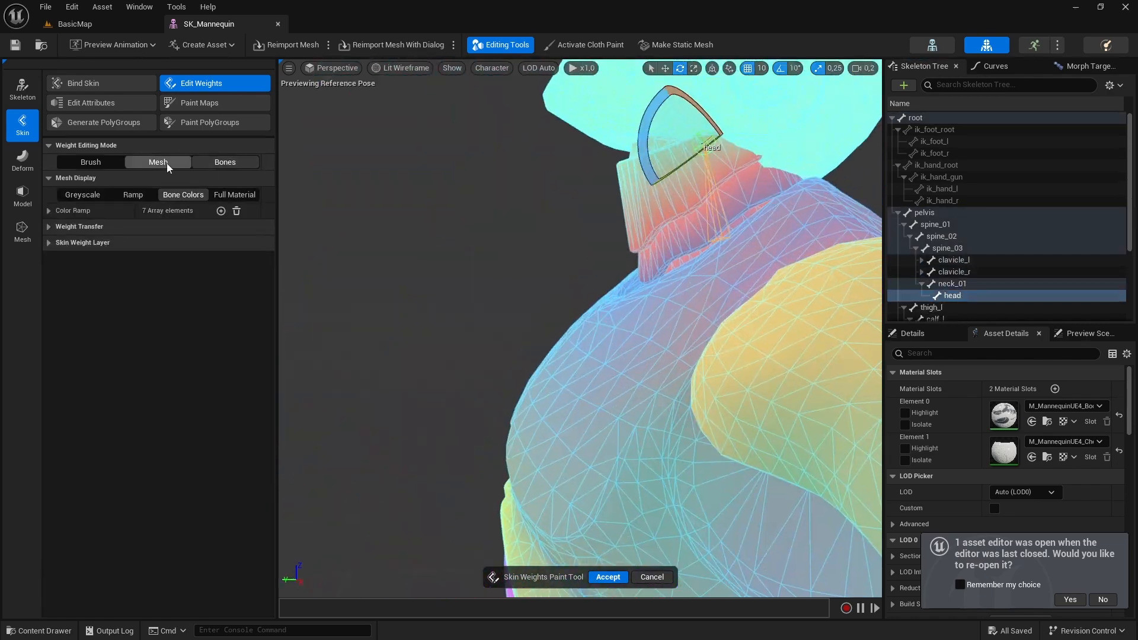
left_click(157, 162)
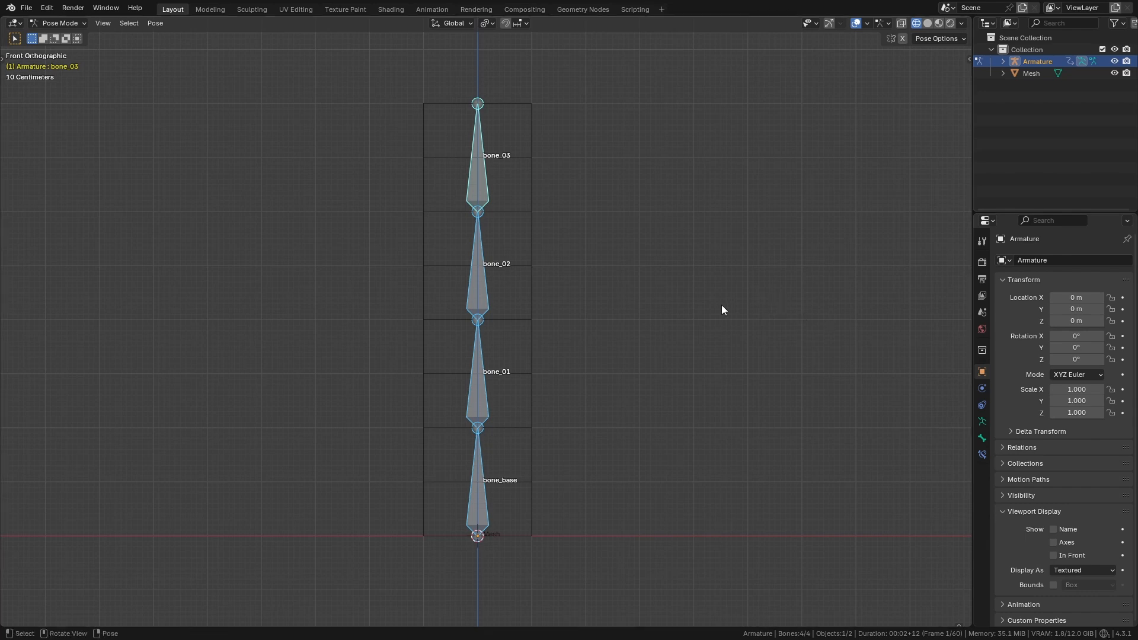
Switch to Blender and change the armature from Pose Mode to Object Mode.
middle_click_drag(704, 304, 721, 304, "shift")
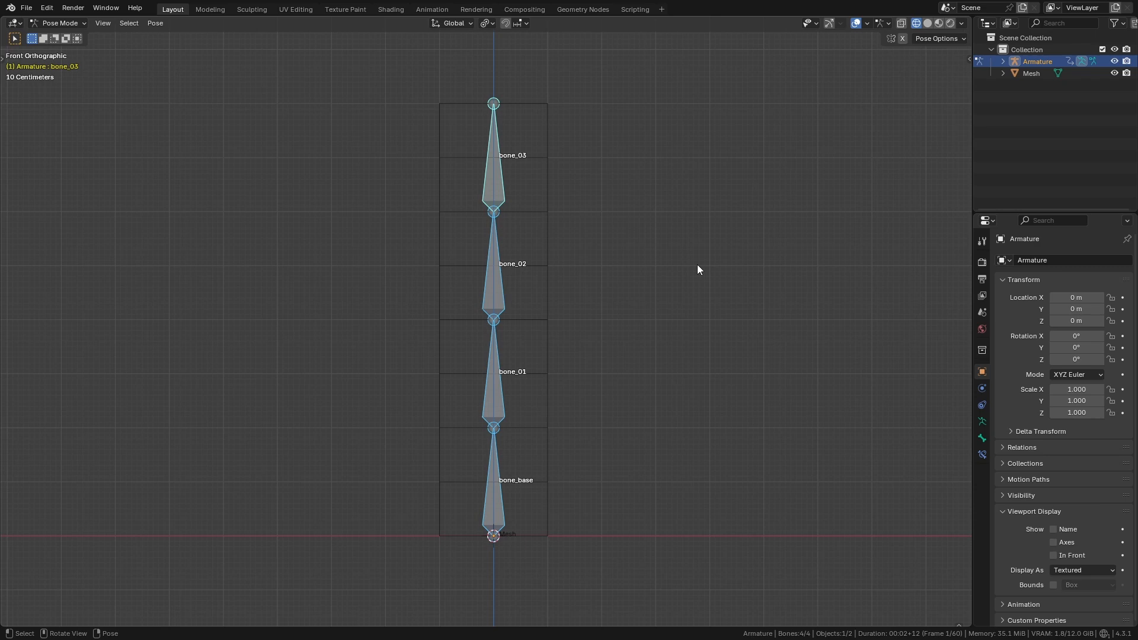
middle_click_drag(519, 193, 576, 194, "shift")
key("ctrl+Tab")
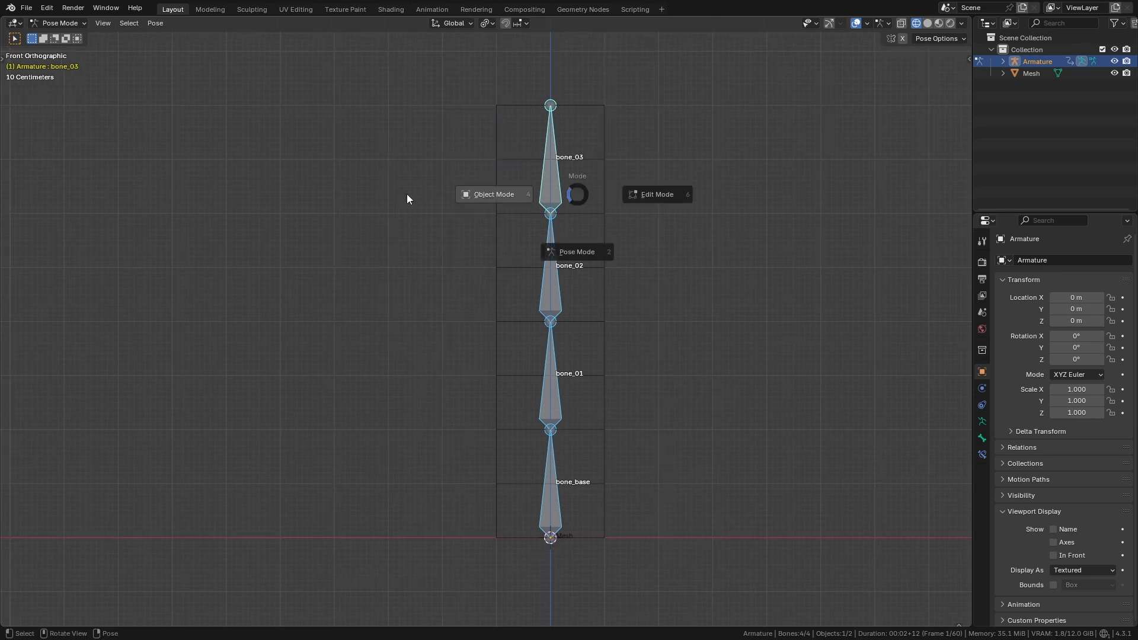
left_click(407, 196)
key("g")
right_click(629, 195)
middle_click_drag(656, 193, 679, 171, "shift")
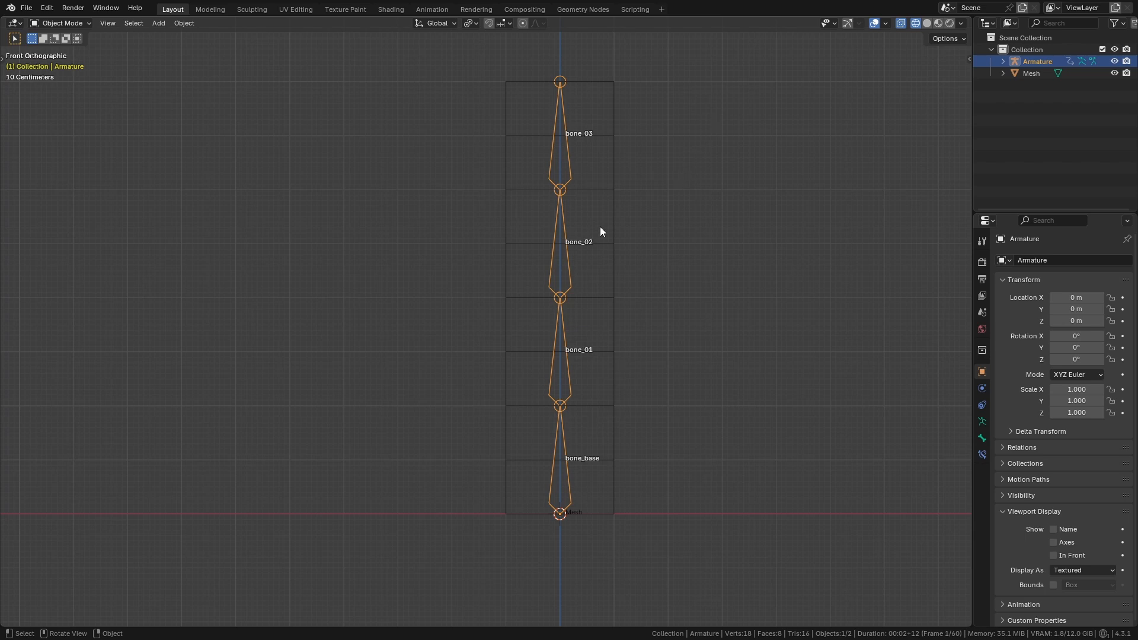
middle_click_drag(664, 267, 648, 256, "shift")
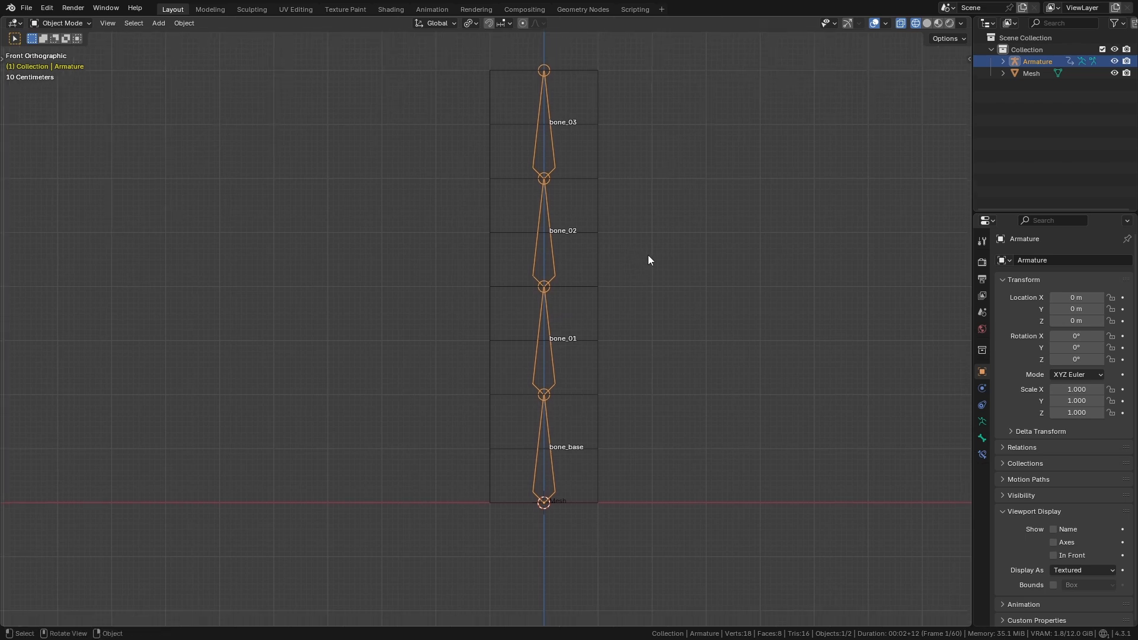
Try moving the mesh, first as a whole object and then by its vertices in Edit Mode.
left_click(597, 201)
key("g")
right_click(608, 180)
middle_click_drag(619, 206, 618, 220, "shift")
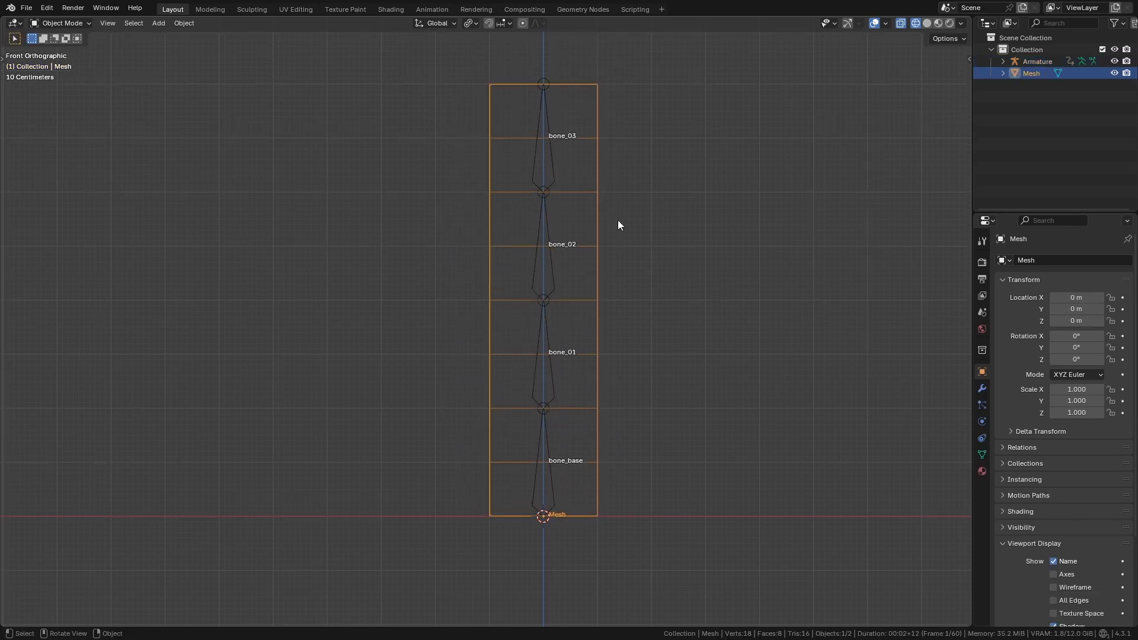
key("Tab")
key("a")
left_click_drag(574, 186, 630, 209)
key("g")
right_click(652, 190)
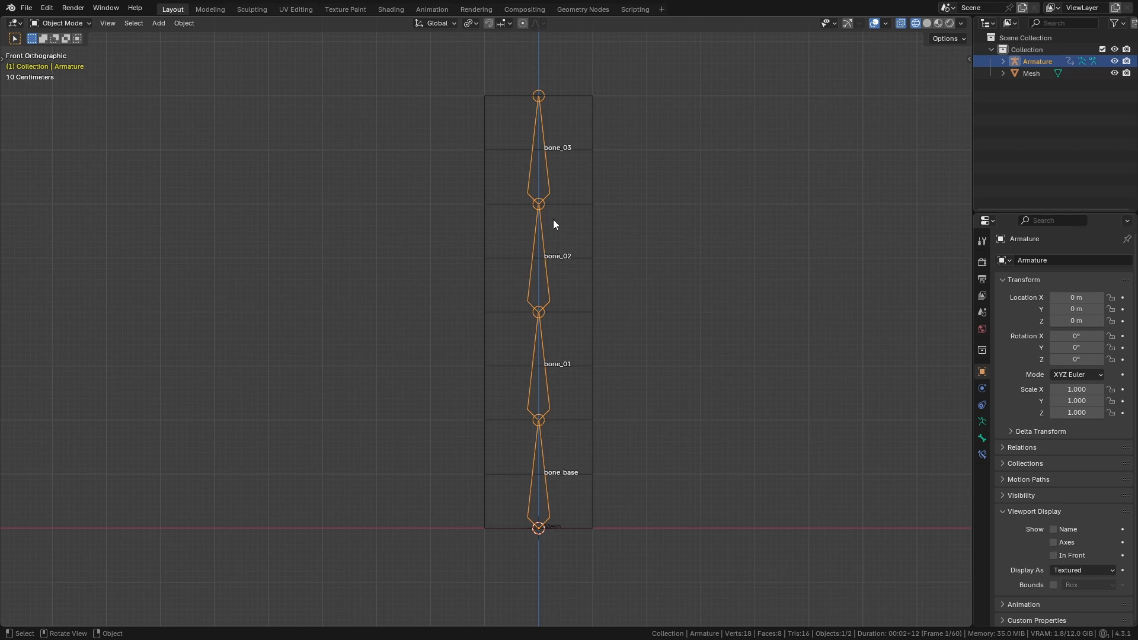
Play the armature's animation to check whether the mesh follows the bones, then return to the first frame.
key("space")
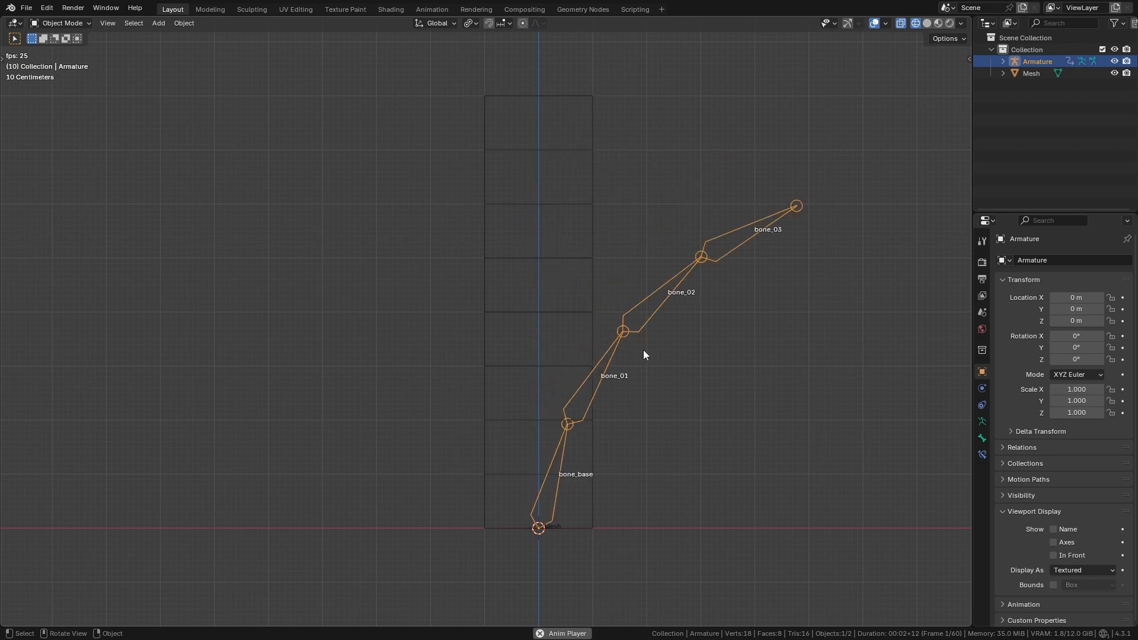
key("space")
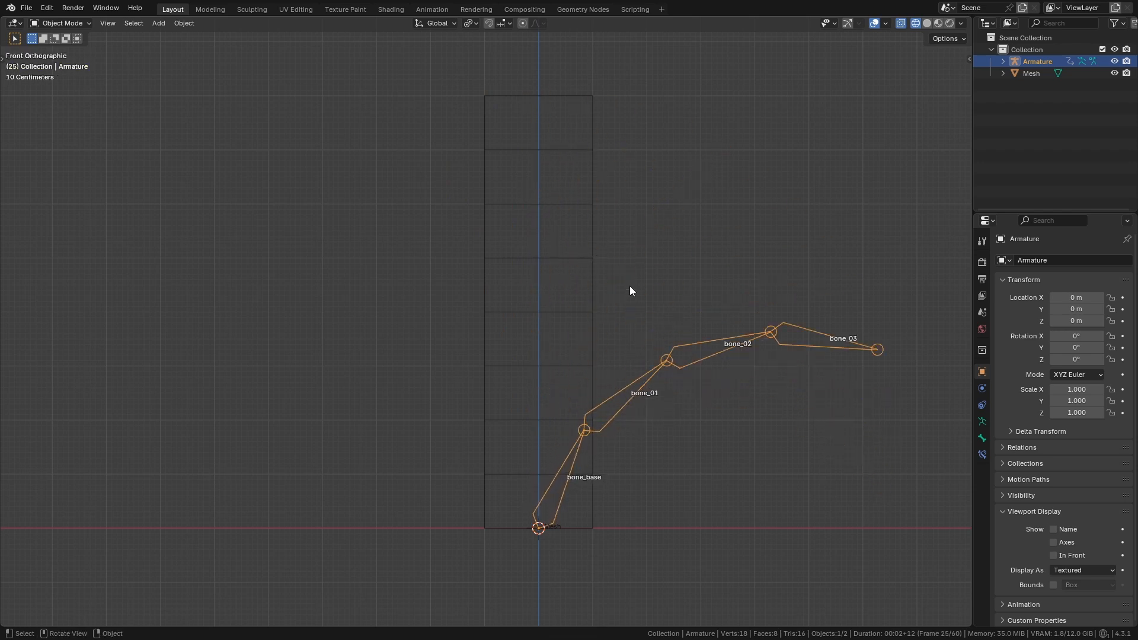
left_click(587, 245)
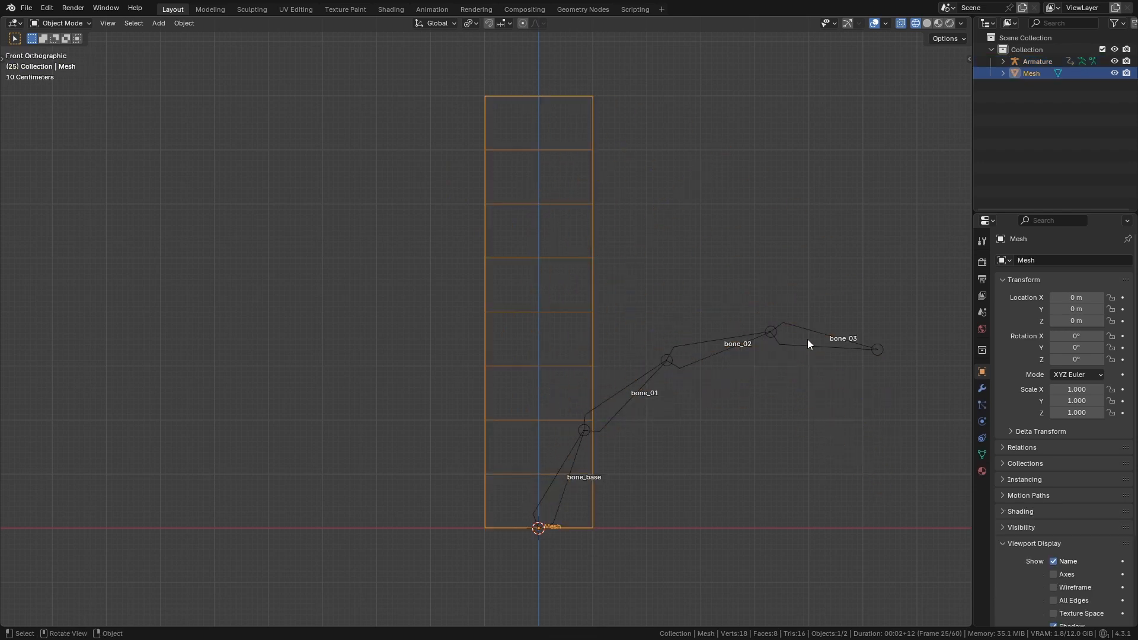
left_click(768, 342)
key("shift+Left")
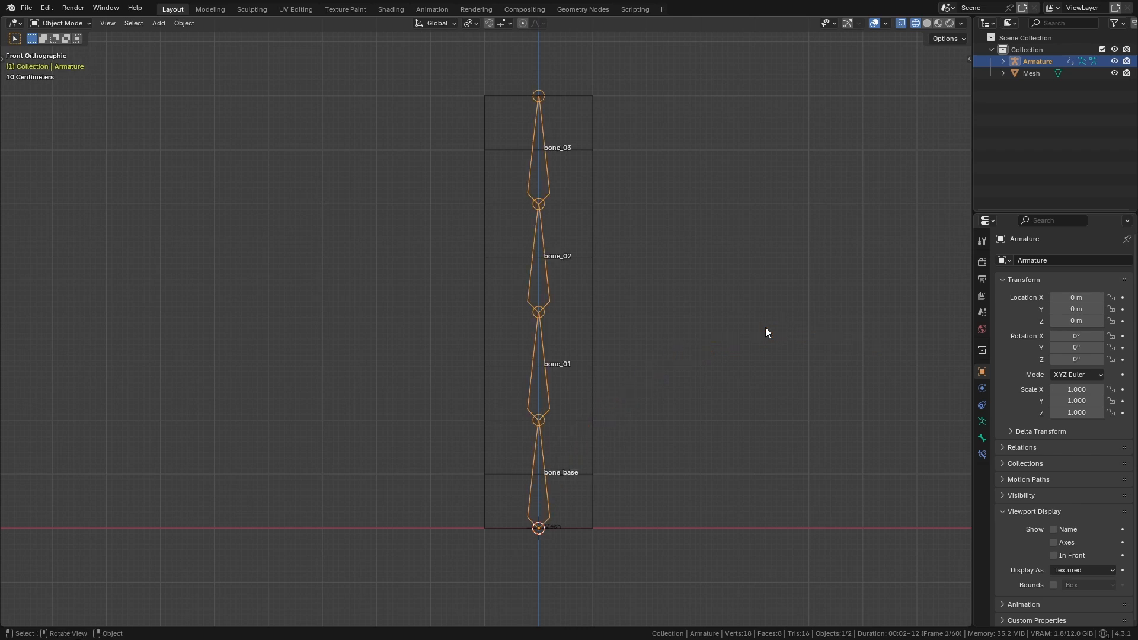
Add an Armature modifier to the mesh and set its object to Armature.
left_click(592, 243)
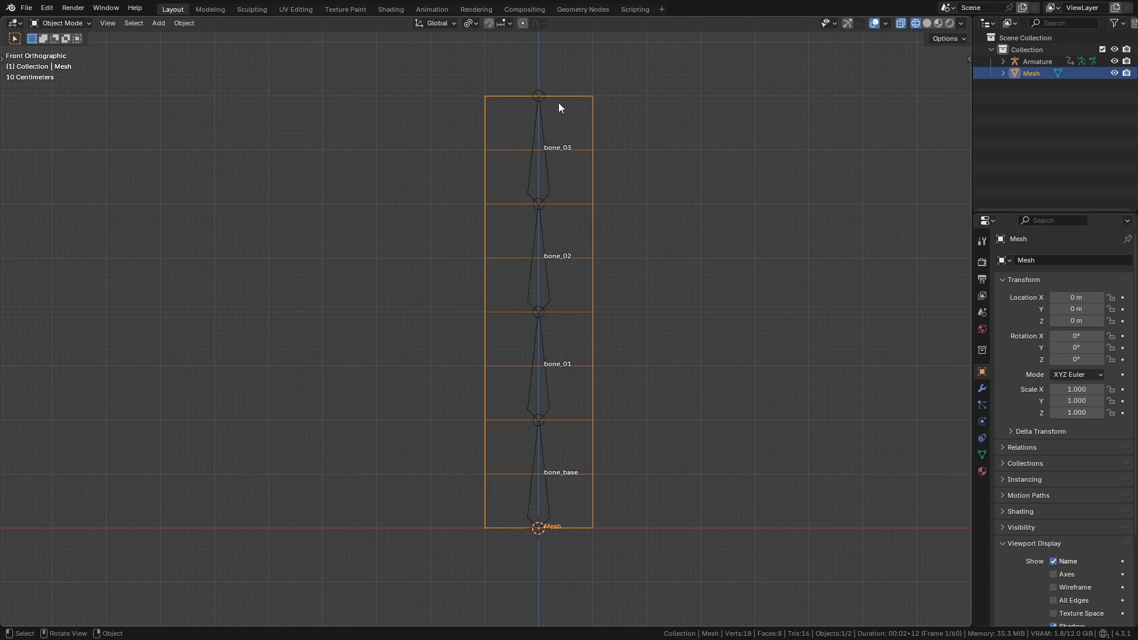
left_click_drag(973, 258, 928, 331)
left_click(935, 389)
left_click(986, 264)
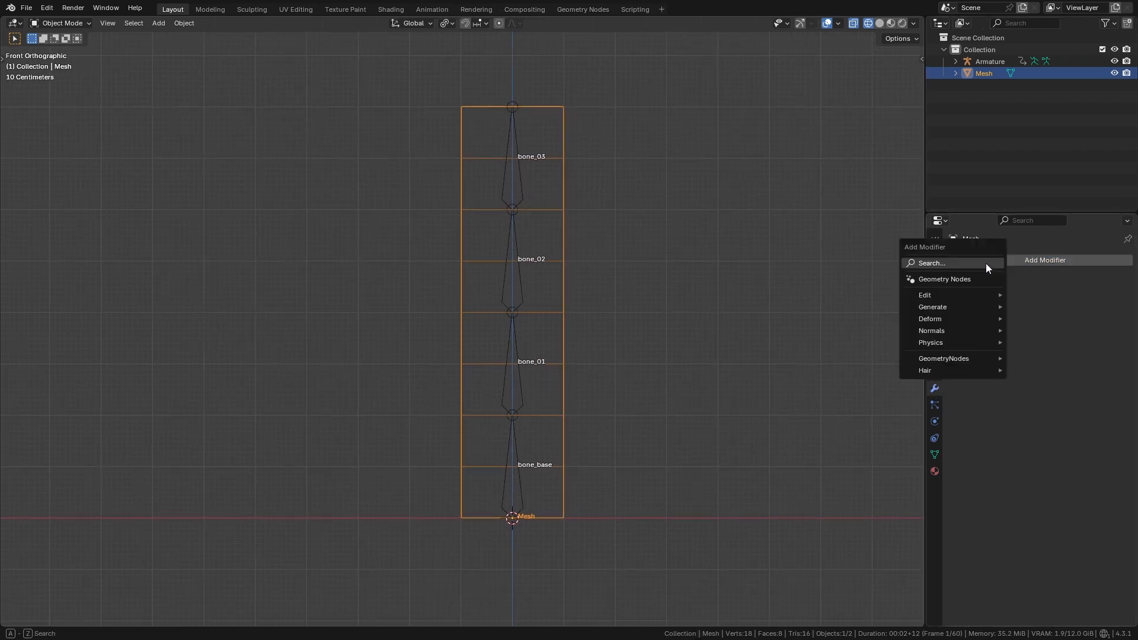
mouse_move(952, 312)
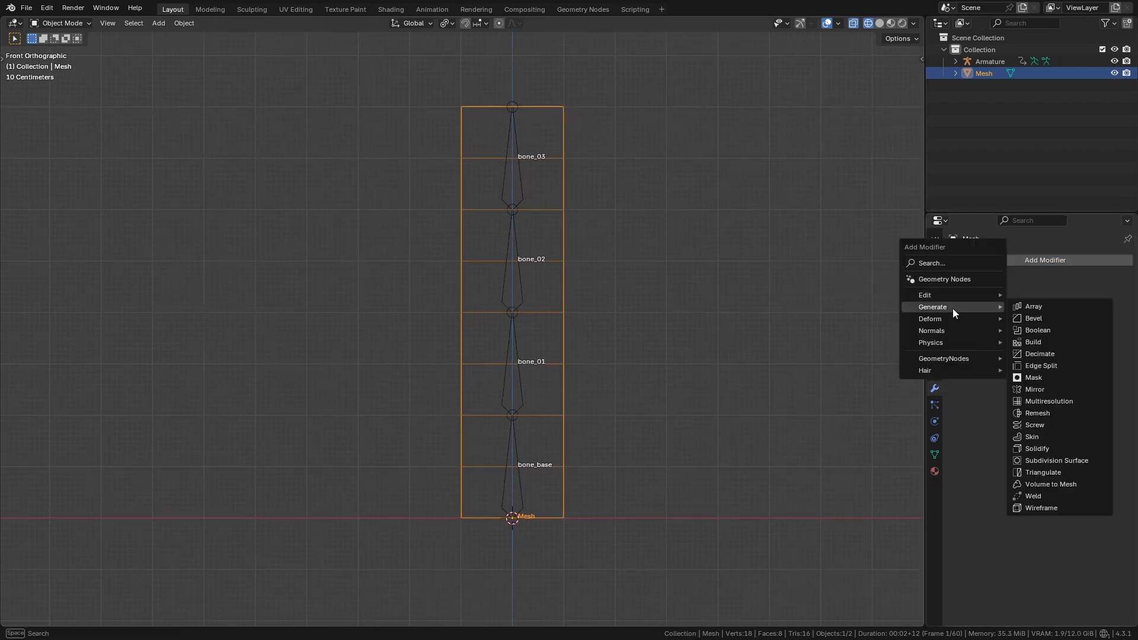
left_click(1019, 318)
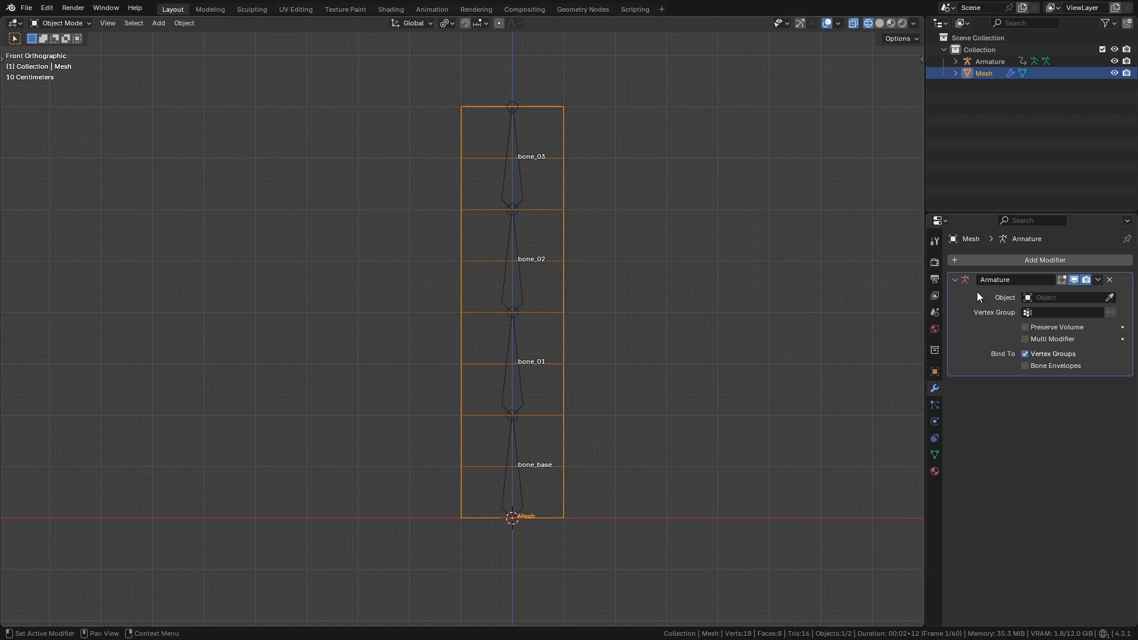
left_click(1108, 297)
left_click(982, 61)
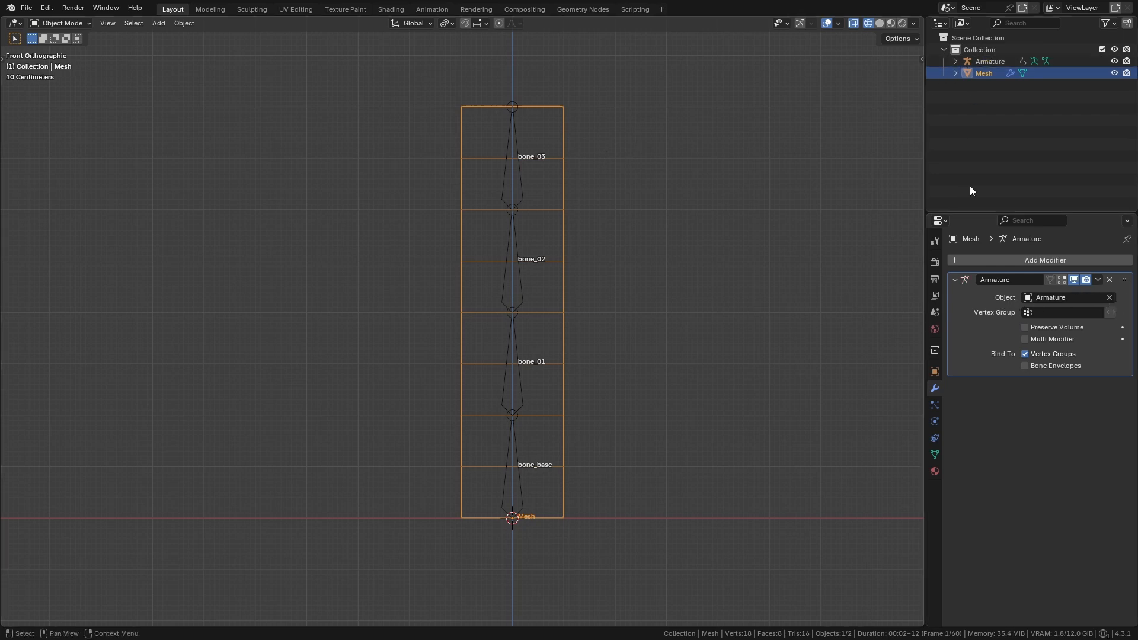
Enter Edit Mode on the mesh and select the four topmost vertices.
key("Tab")
left_click_drag(417, 84, 668, 183)
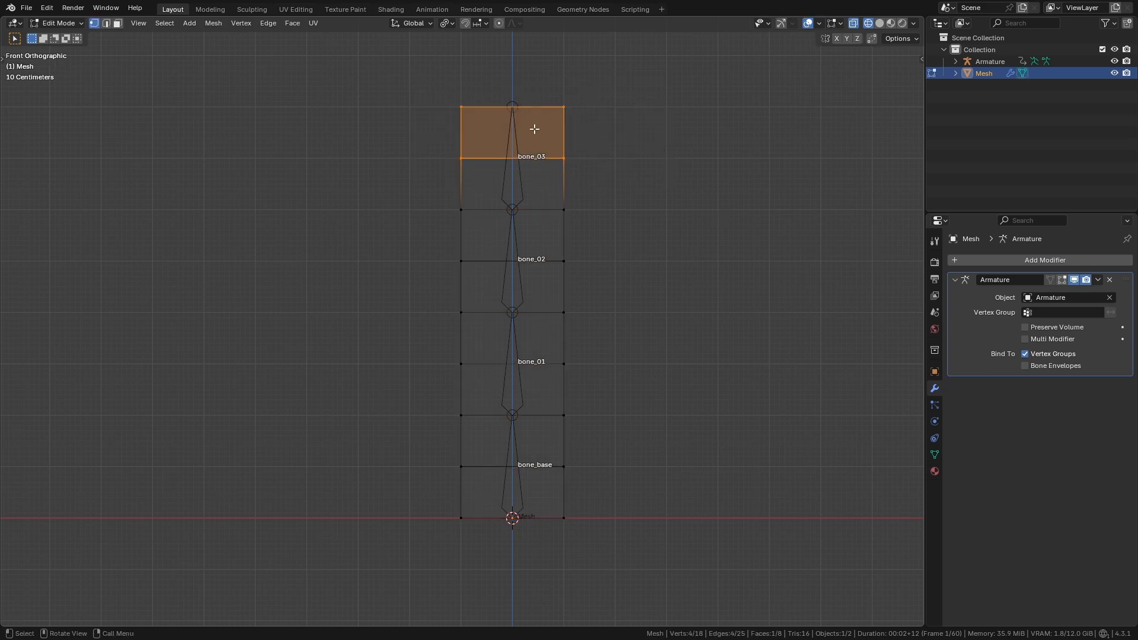
middle_click_drag(628, 155, 622, 152, "shift")
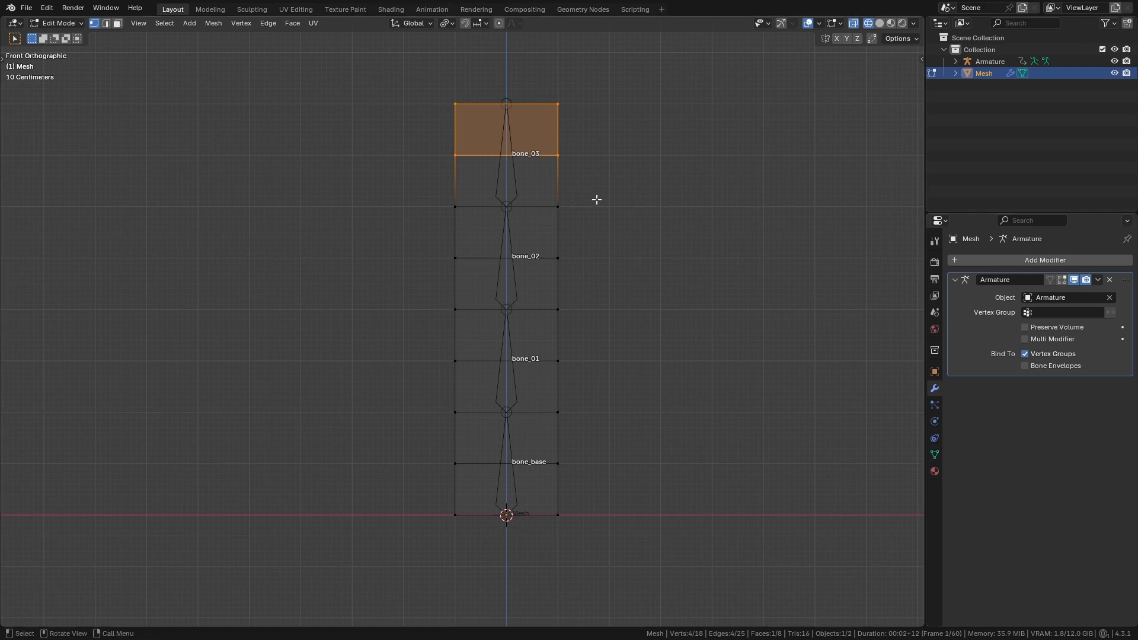
Enlarge the mesh's vertex group list and add four vertex groups.
left_click(935, 454)
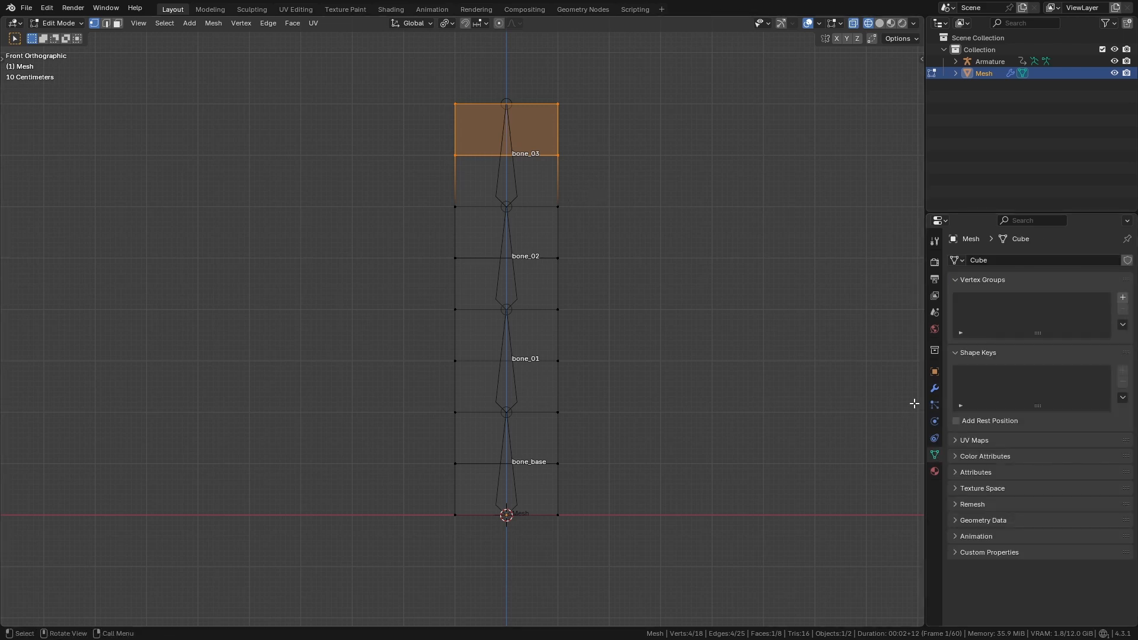
left_click_drag(925, 382, 802, 383)
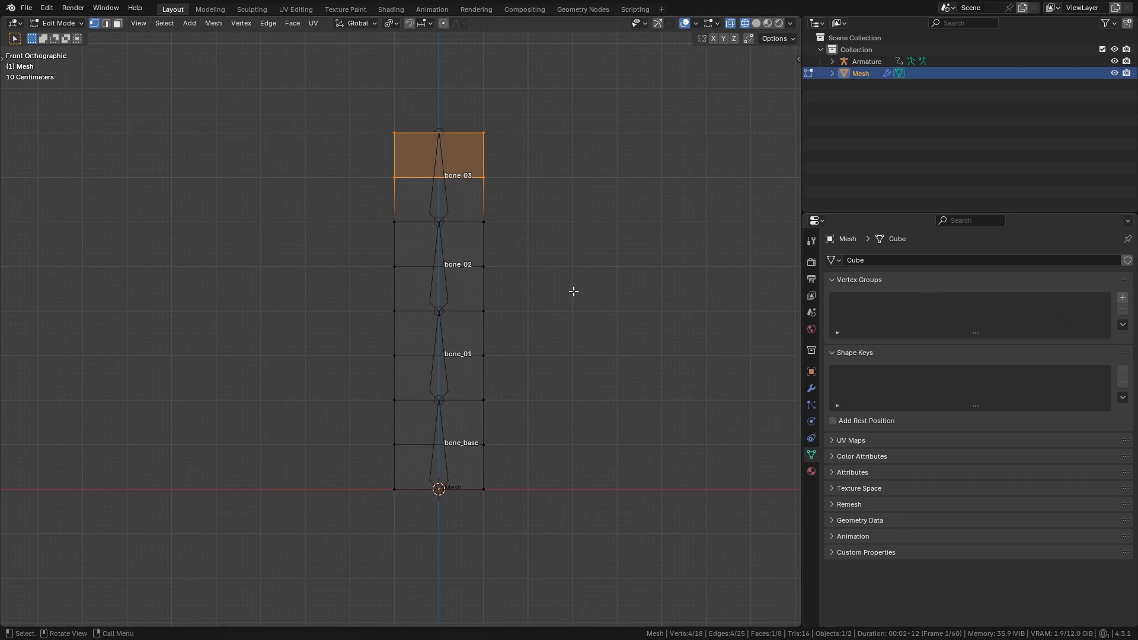
left_click_drag(969, 334, 969, 382)
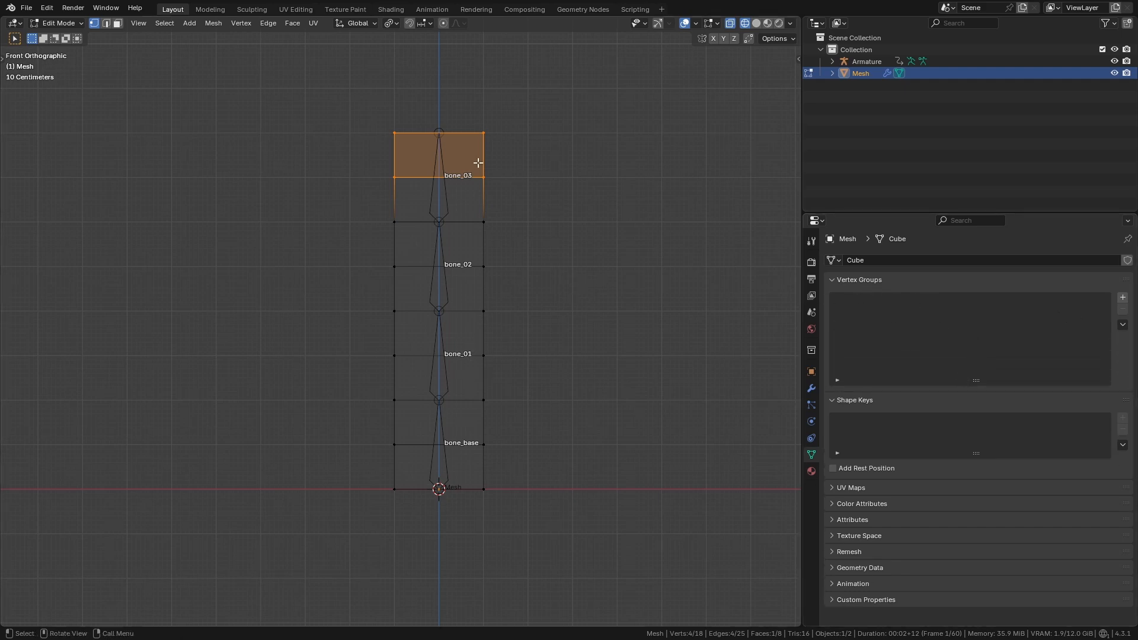
left_click(1123, 298)
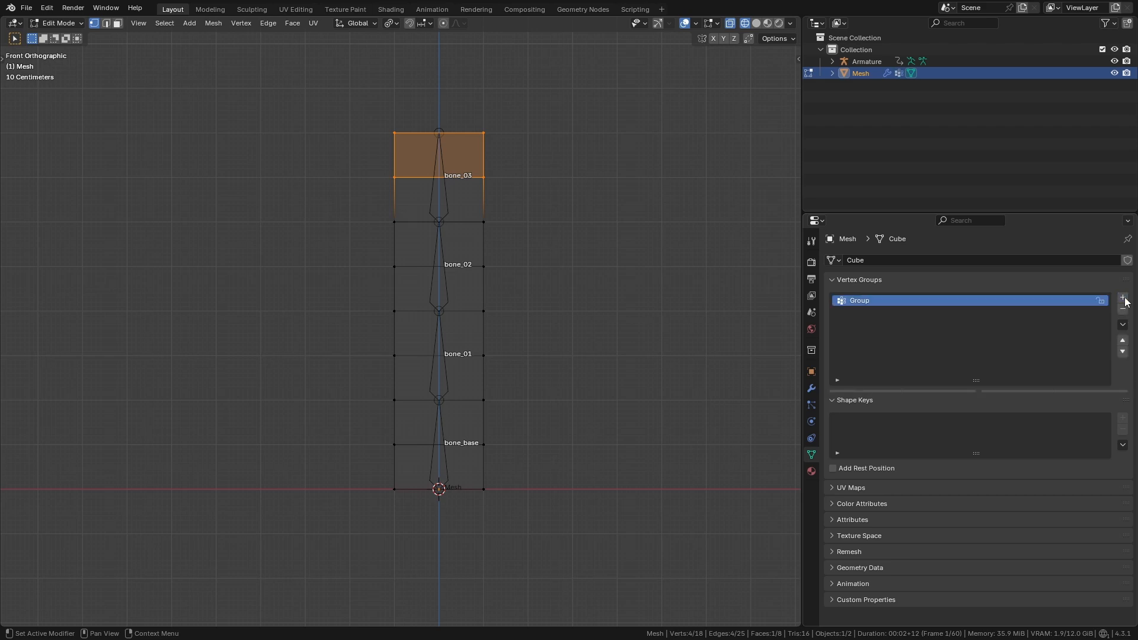
left_click(1122, 297)
left_click(1123, 297)
left_click(1122, 298)
Rename the four vertex groups to bone_base, bone_01, bone_02 and bone_03.
double_click(884, 300)
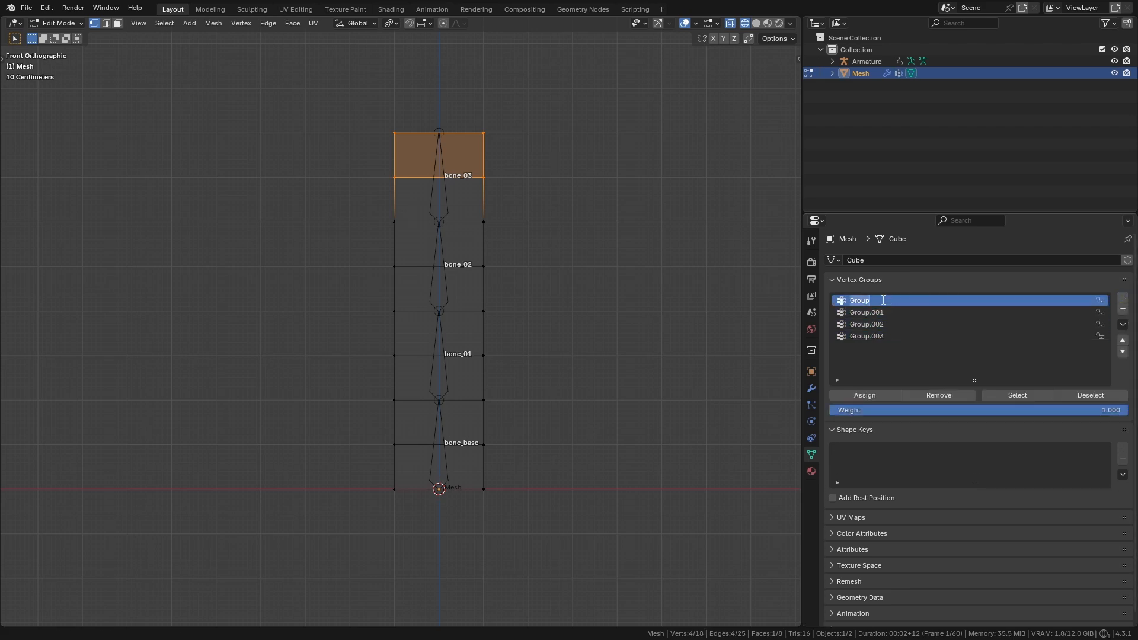
type("bone_base")
key("Tab")
type("bone_01")
key("Tab")
type("bone_02")
key("Tab")
type("bone_03")
key("Return")
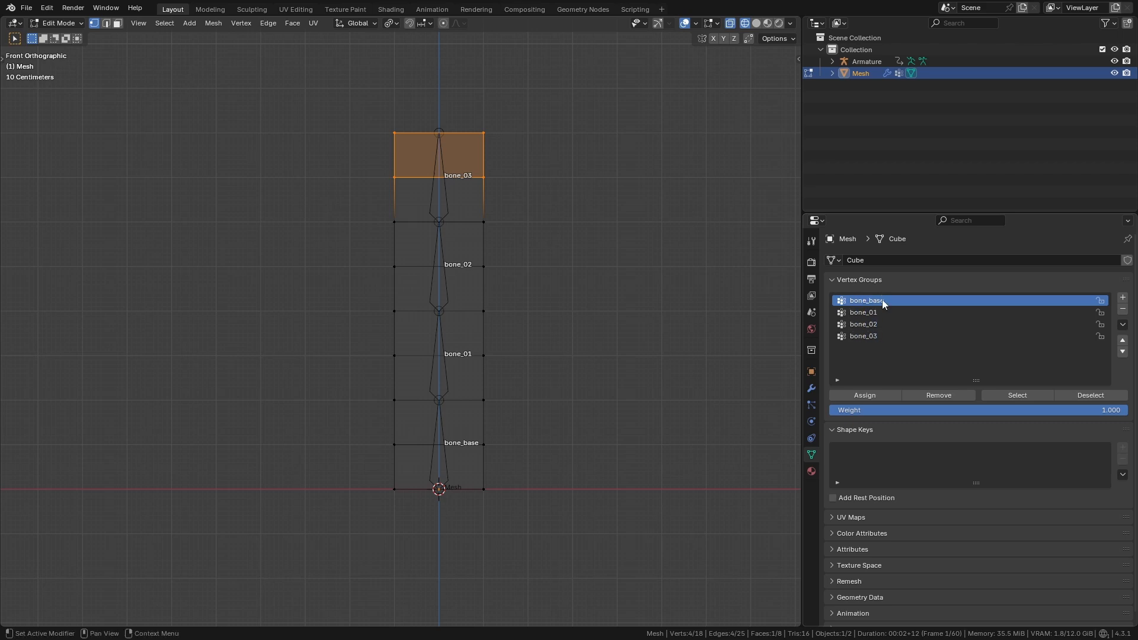
left_click(853, 283)
left_click(859, 283)
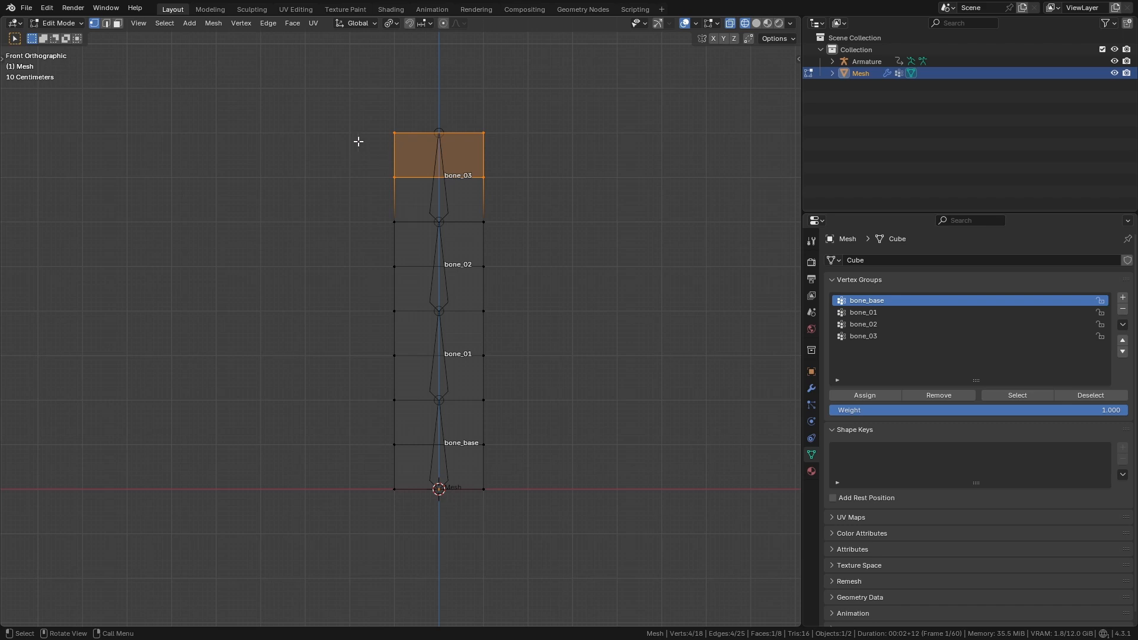
Assign the six uppermost mesh vertices around the top bone to the bone_03 vertex group with weight 1.000.
left_click_drag(355, 100, 534, 255)
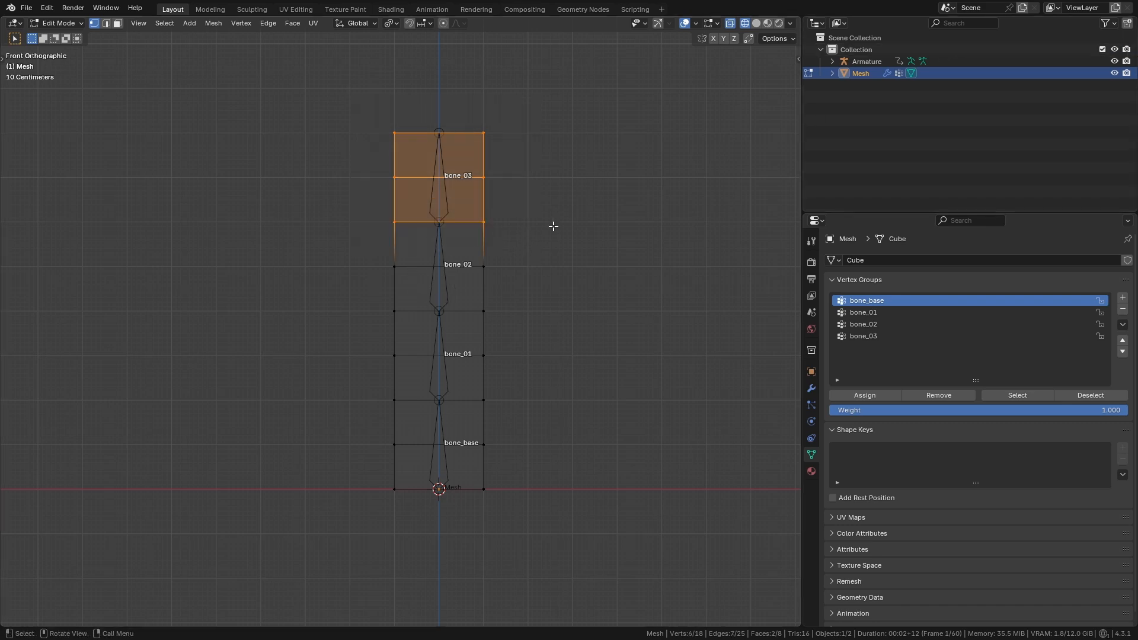
middle_click_drag(535, 151, 526, 165, "shift")
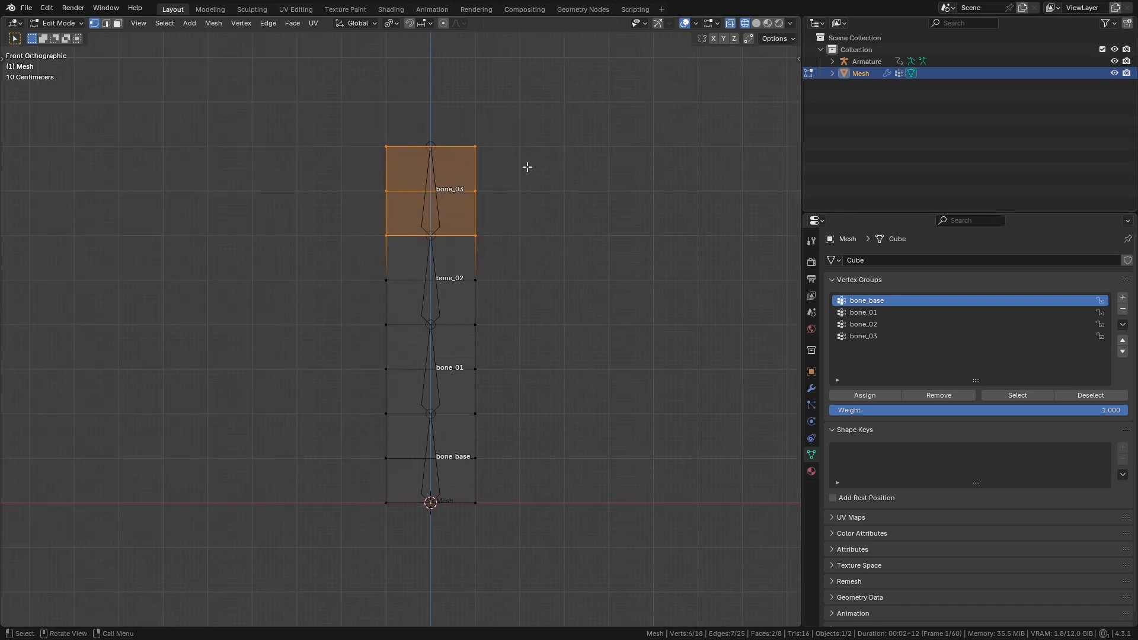
left_click_drag(306, 115, 517, 250)
left_click(877, 337)
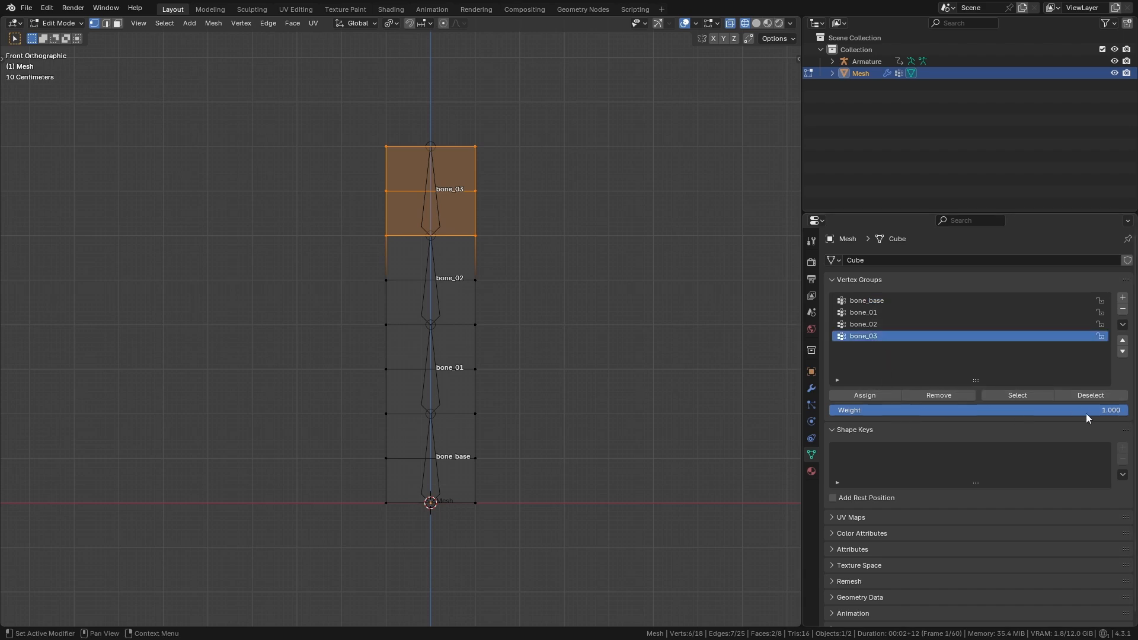
left_click(879, 394)
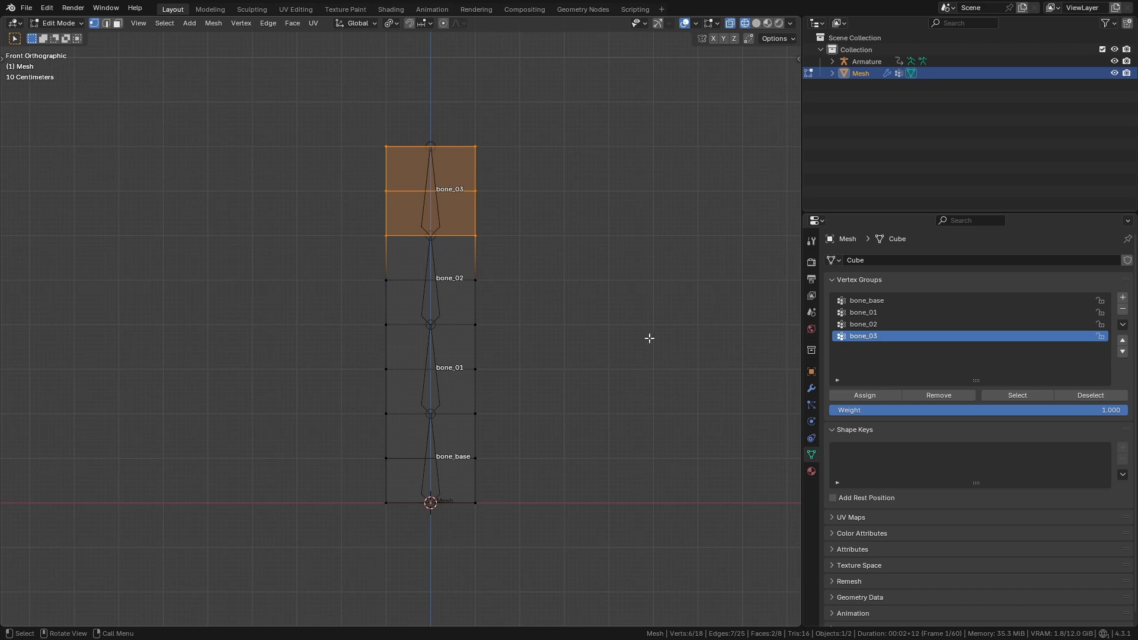
Enable the Armature modifier's on-cage display in Edit Mode and play the animation to check the deformation.
key("space")
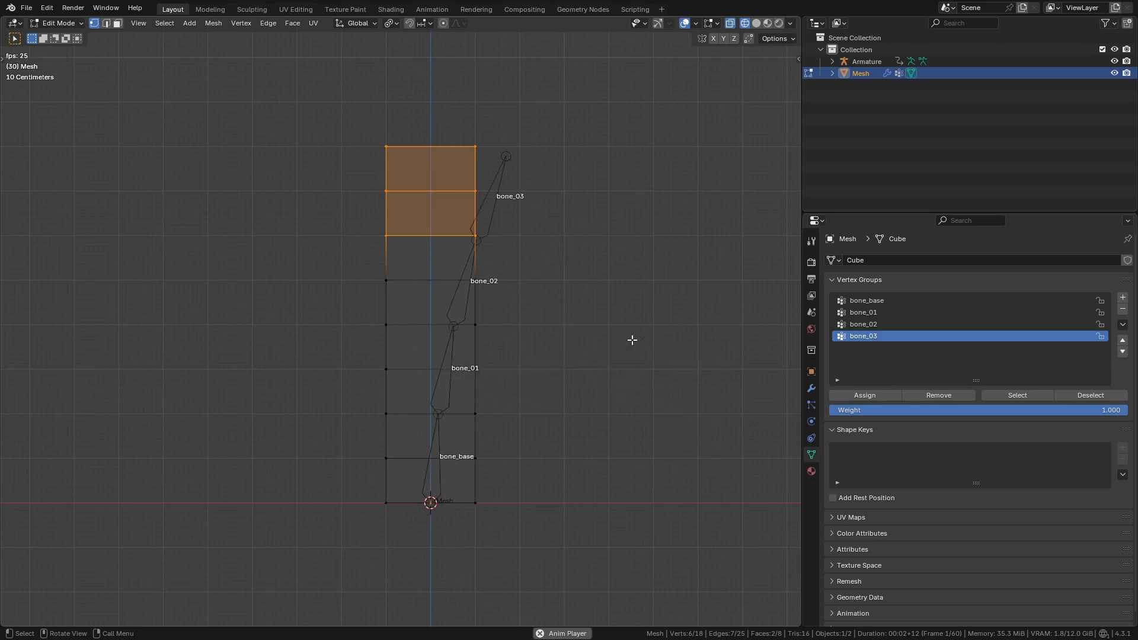
key("space")
left_click(811, 388)
left_click(1051, 279)
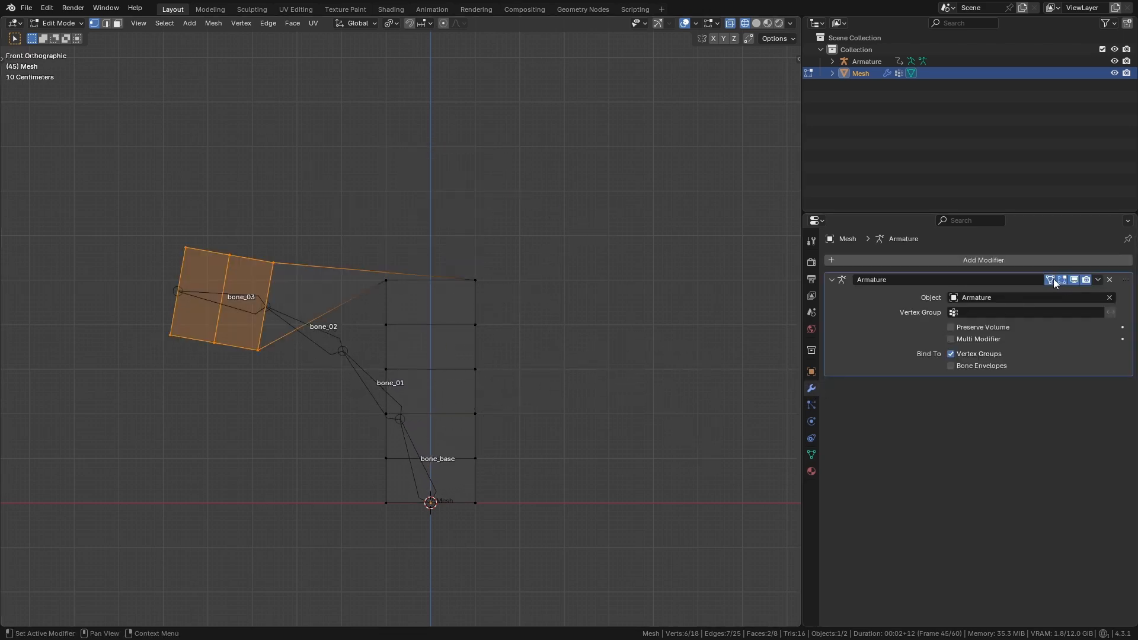
key("space")
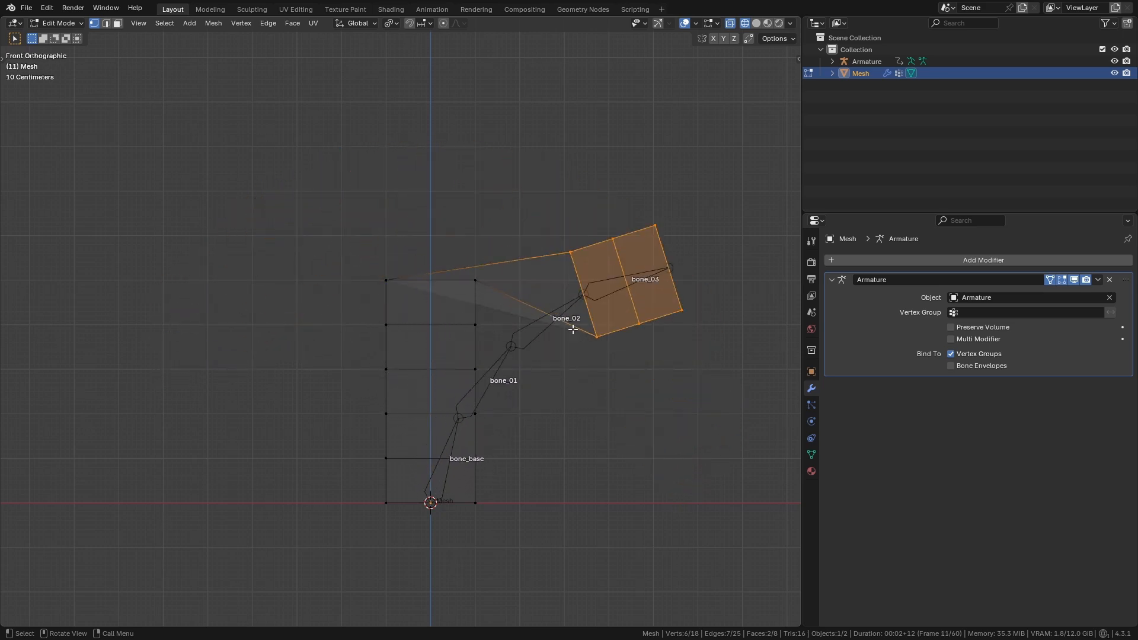
Assign the six vertices around bone_02 to the bone_02 group and the six around bone_01 to the bone_01 group, with weight 1.000.
key("Escape")
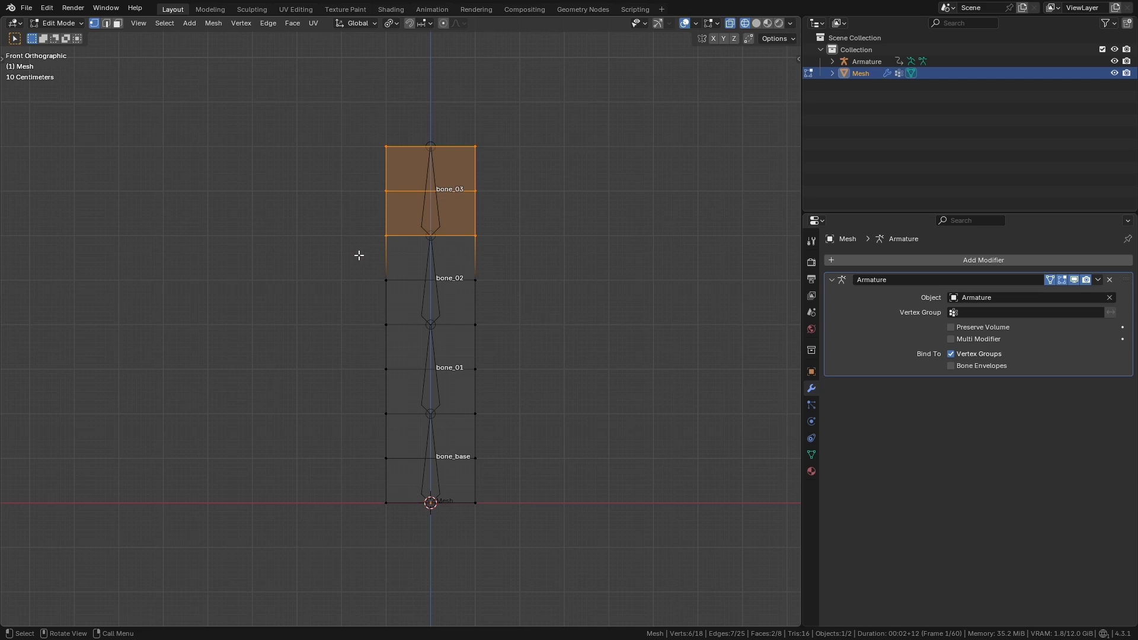
left_click_drag(358, 224, 501, 336)
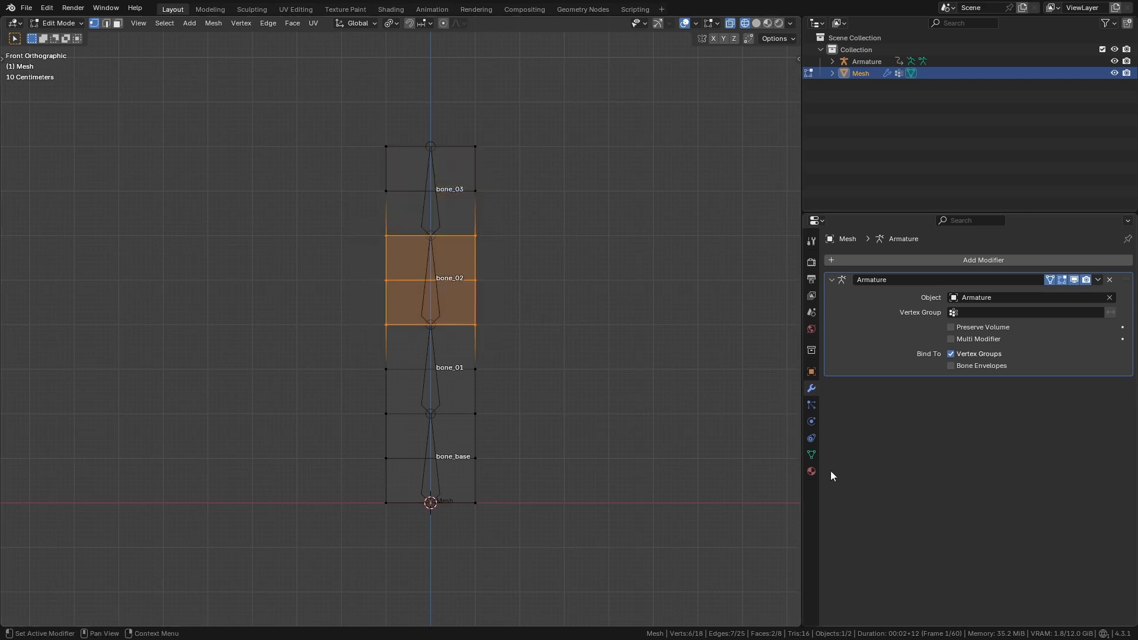
left_click(811, 455)
left_click(880, 324)
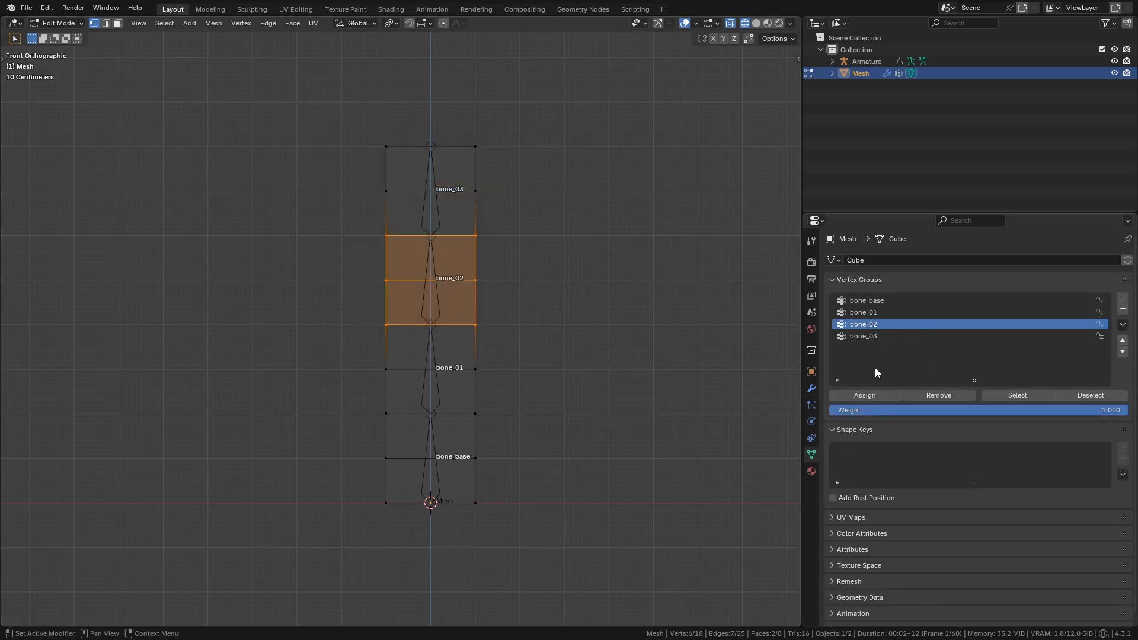
left_click_drag(357, 306, 555, 427)
left_click(881, 313)
Assign the six lowest mesh vertices to the bone_base group with weight 1.000 and play the animation to check the deformation.
left_click_drag(324, 396, 533, 516)
left_click(875, 300)
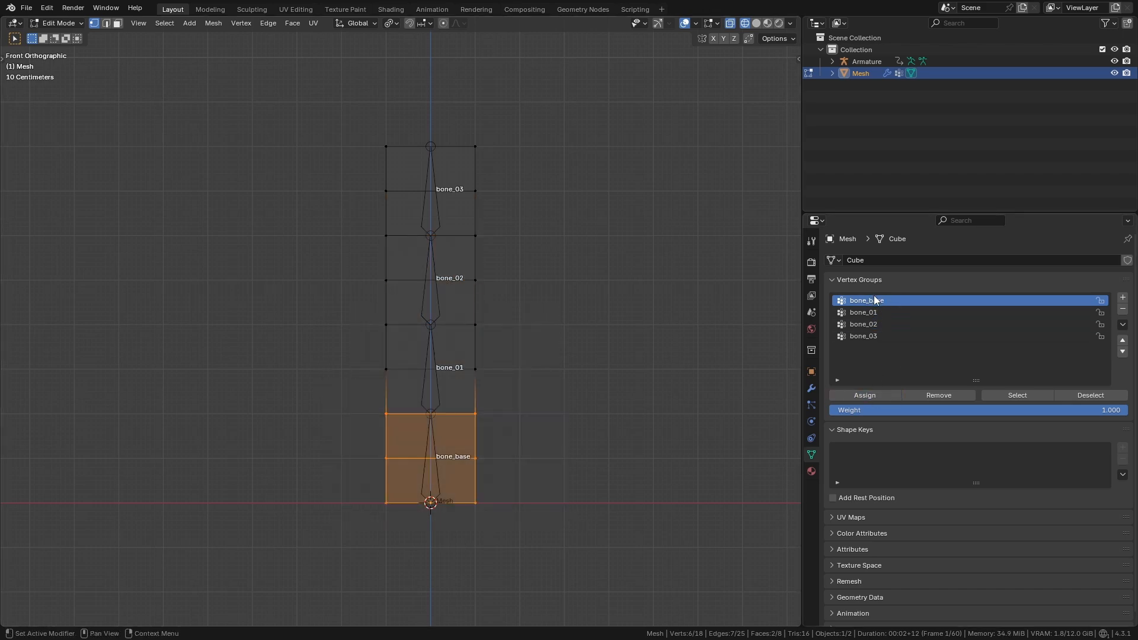
left_click(860, 395)
key("space")
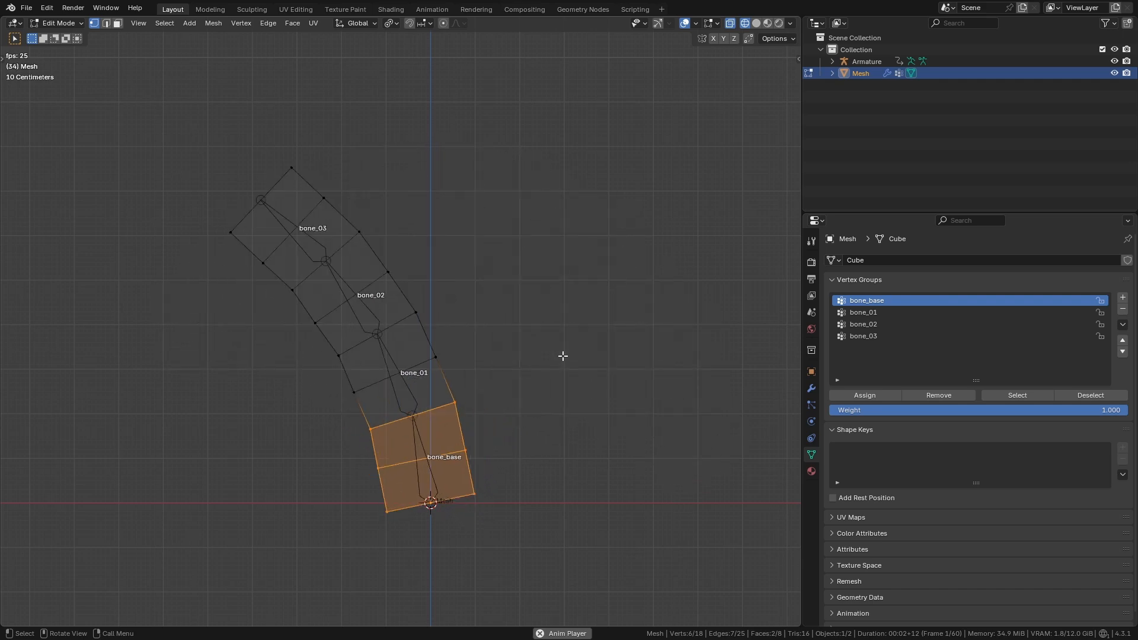
key("space")
Remove the two lowest mesh vertices from the bone_base vertex group and play the animation to check the effect.
left_click_drag(359, 492, 403, 528)
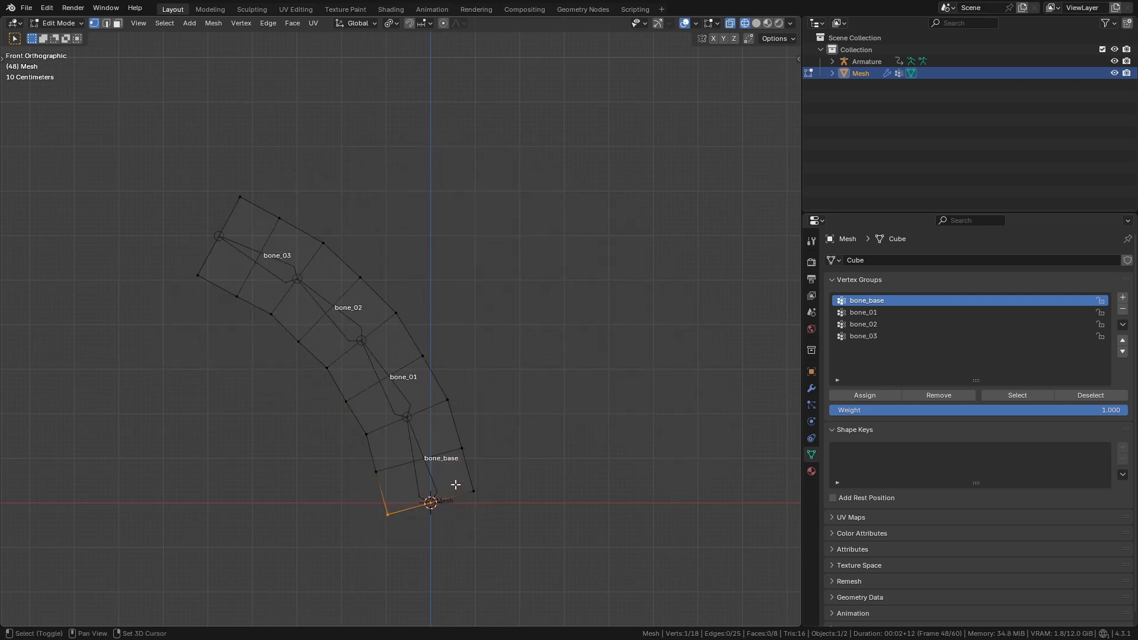
left_click(467, 498, "shift")
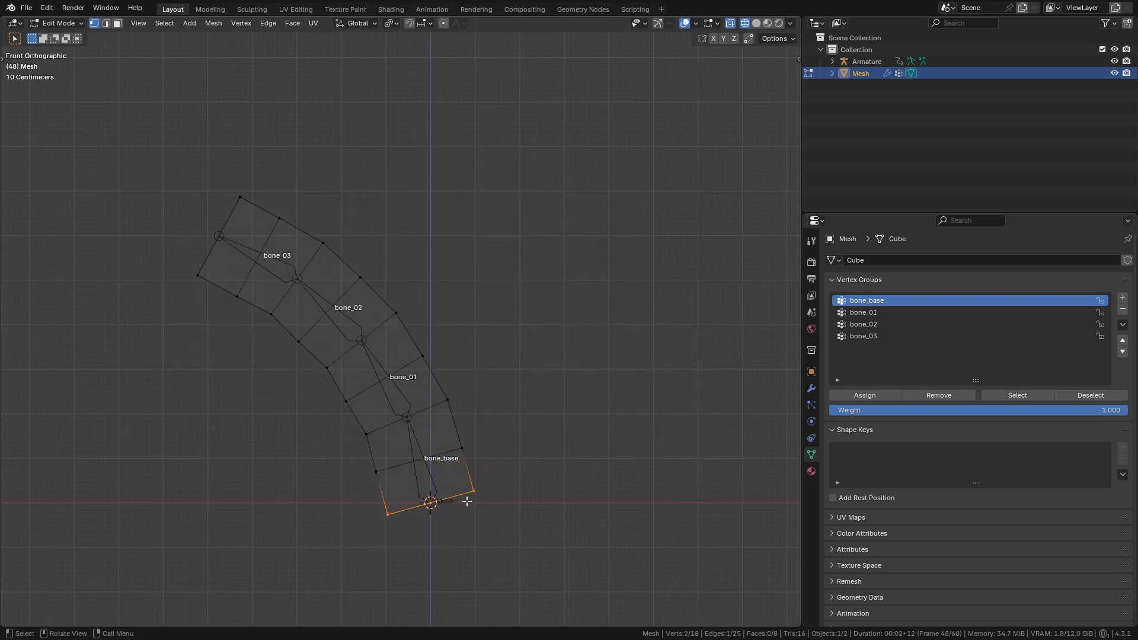
left_click(939, 395)
key("space")
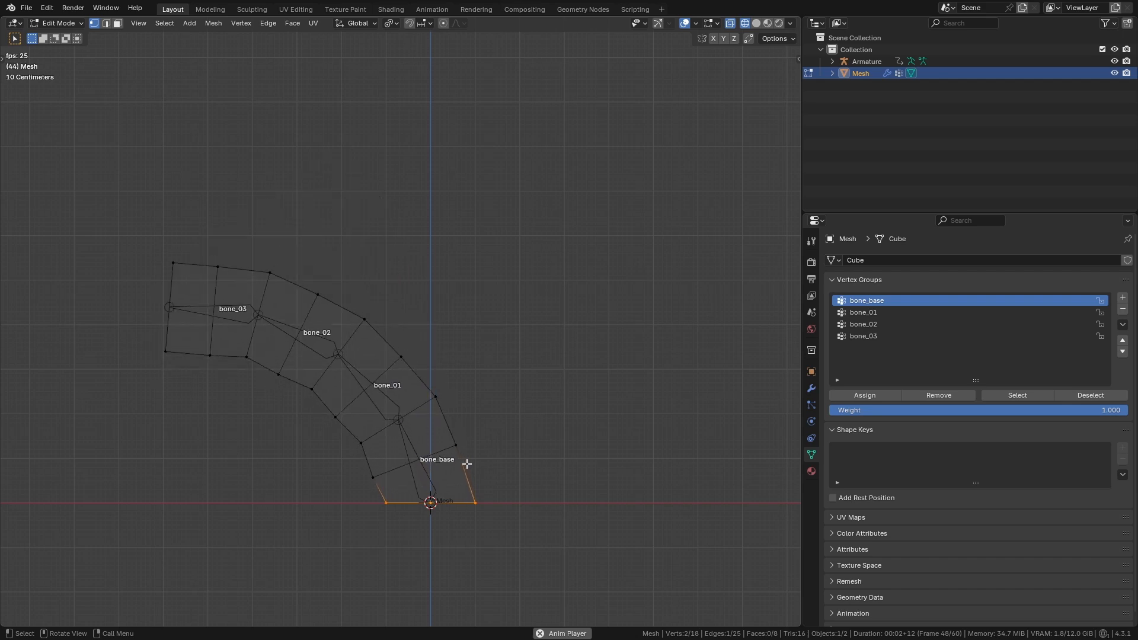
key("space")
Select the seven cross-section edge loops between the two end edges of the bent mesh.
middle_click_drag(585, 486, 420, 431, "shift")
scroll(441, 465, "up", 2)
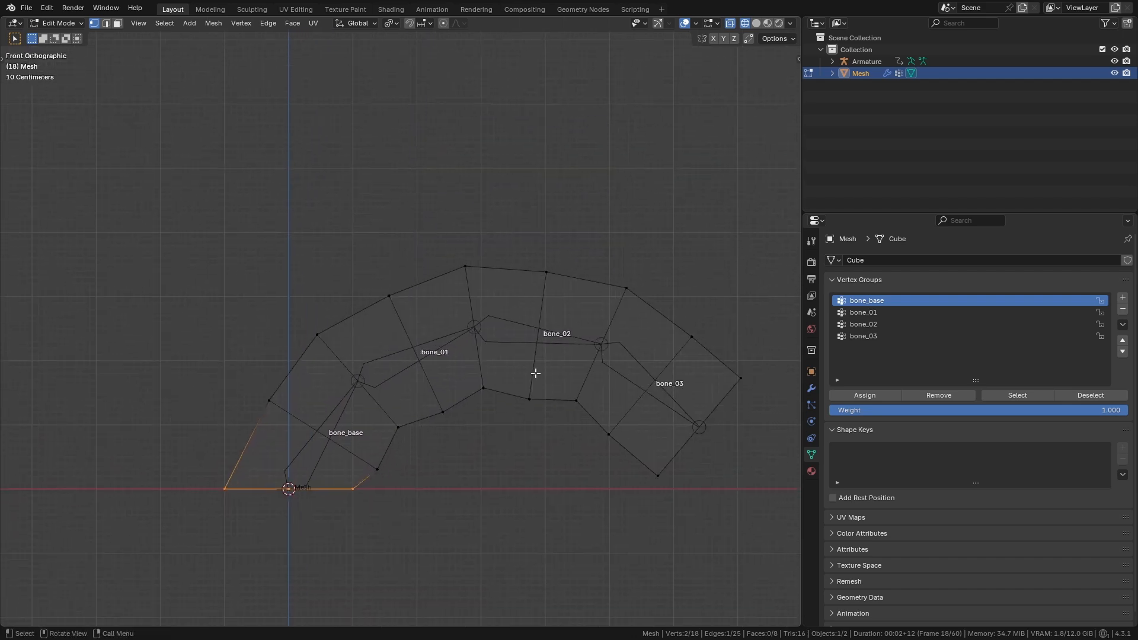
key("k")
left_click(347, 447, "alt")
left_click(373, 403, "alt+shift")
left_click(421, 372, "alt+shift")
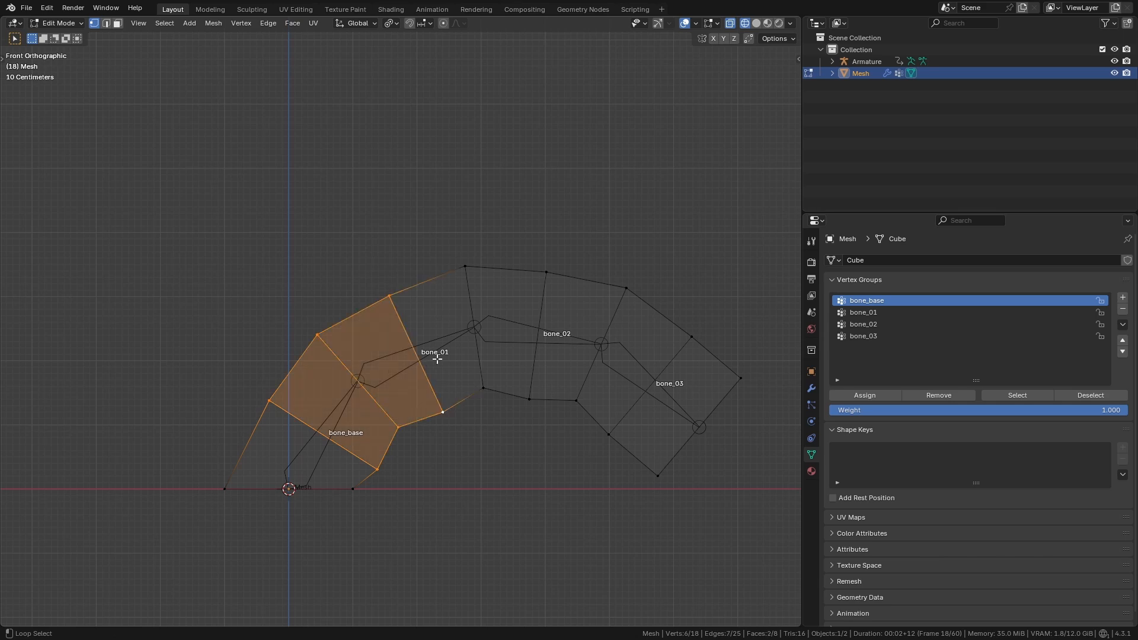
left_click(474, 345, "alt+shift")
left_click(521, 338, "alt+shift")
left_click(600, 344, "alt+shift")
left_click(652, 387, "alt+shift")
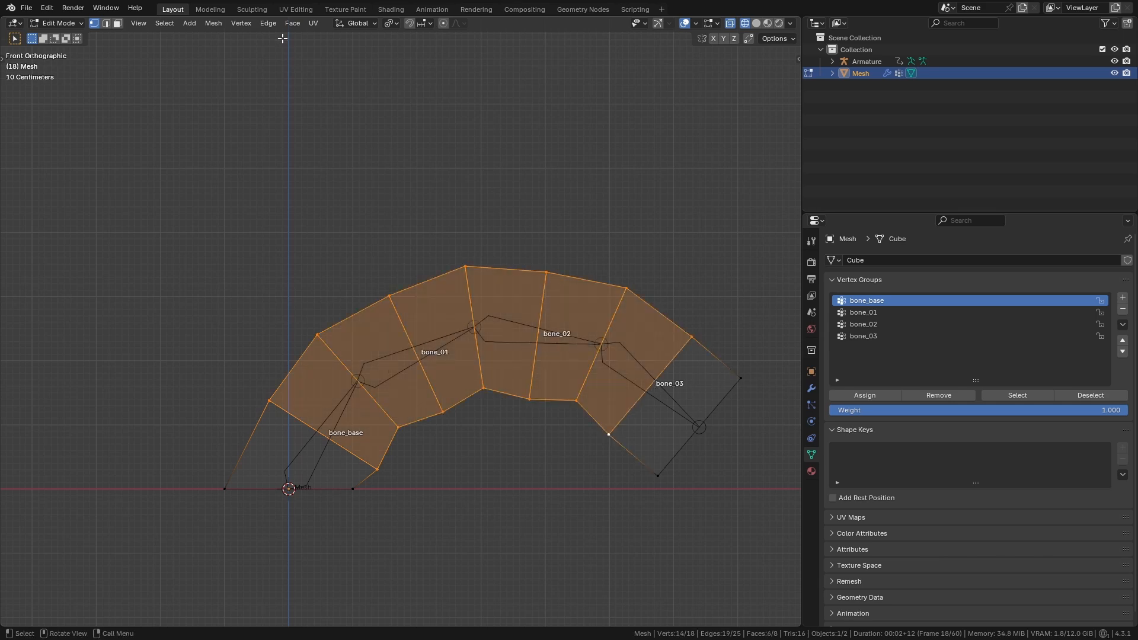
Switch the mesh from Edit Mode to Weight Paint mode.
left_click(71, 24)
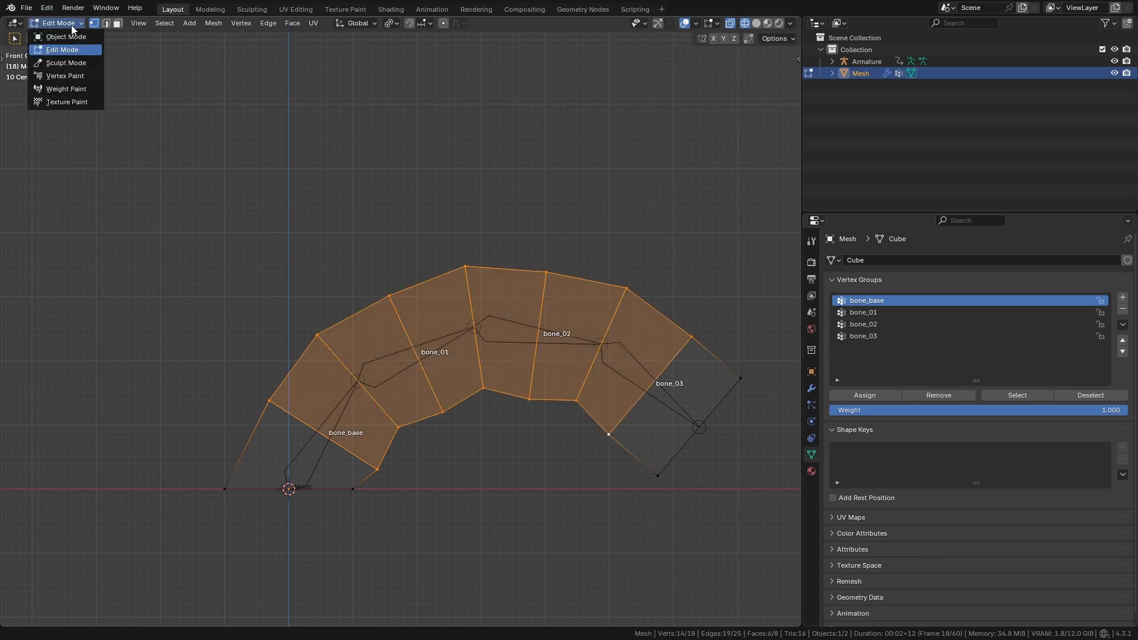
left_click(73, 84)
middle_click_drag(456, 271, 394, 212, "shift")
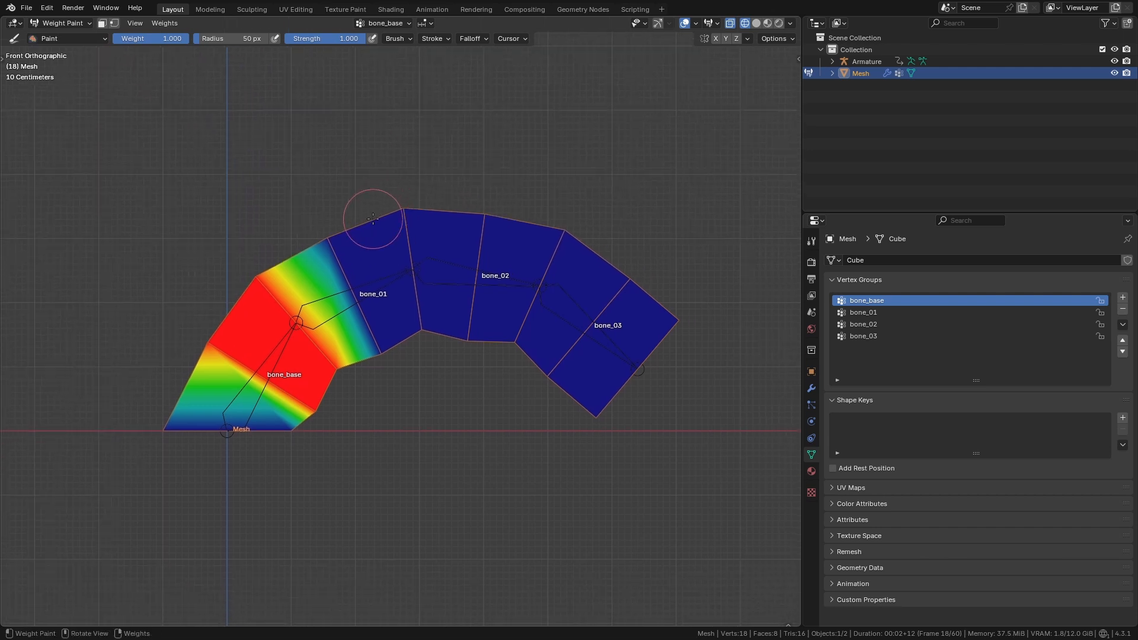
Examine the weight colours of the bone_01, bone_02, bone_03 and bone_base vertex groups one after another.
left_click(903, 313)
left_click(883, 324)
left_click(882, 336)
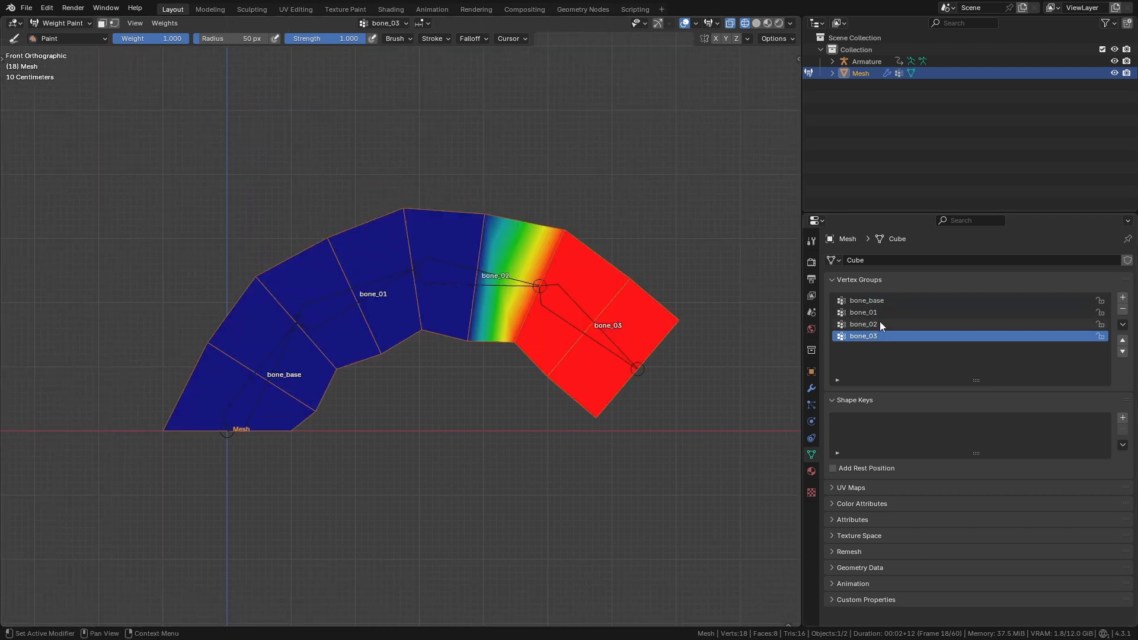
left_click(880, 324)
left_click(876, 312)
left_click(876, 299)
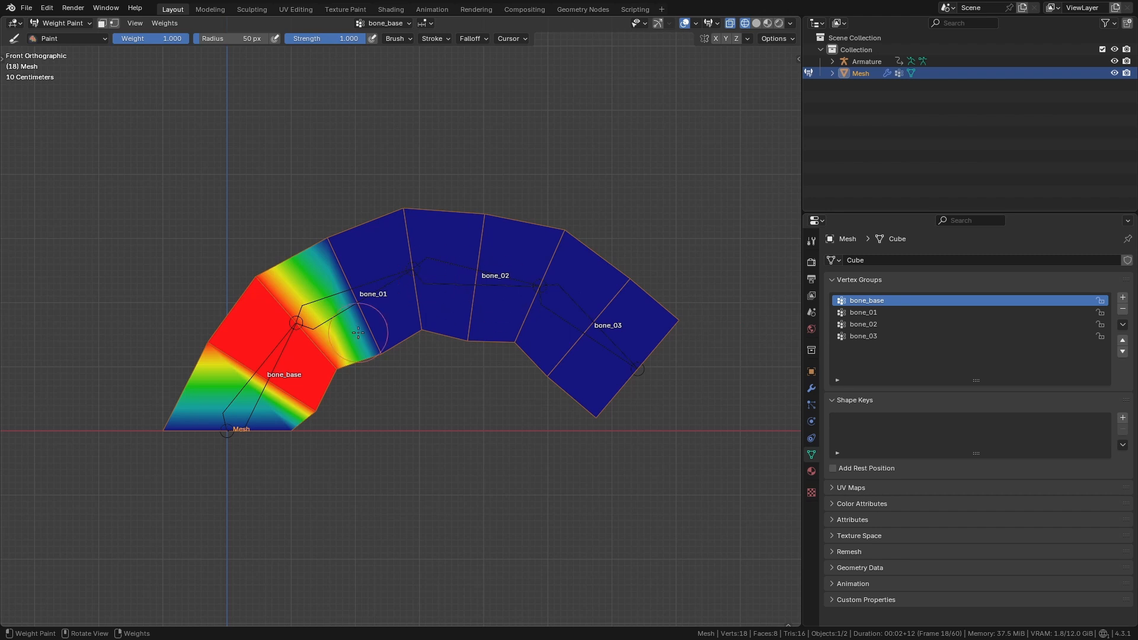
Smooth the vertex weights for the Deform Pose Bones subset with a factor of 0.500 and 8 iterations.
key("m")
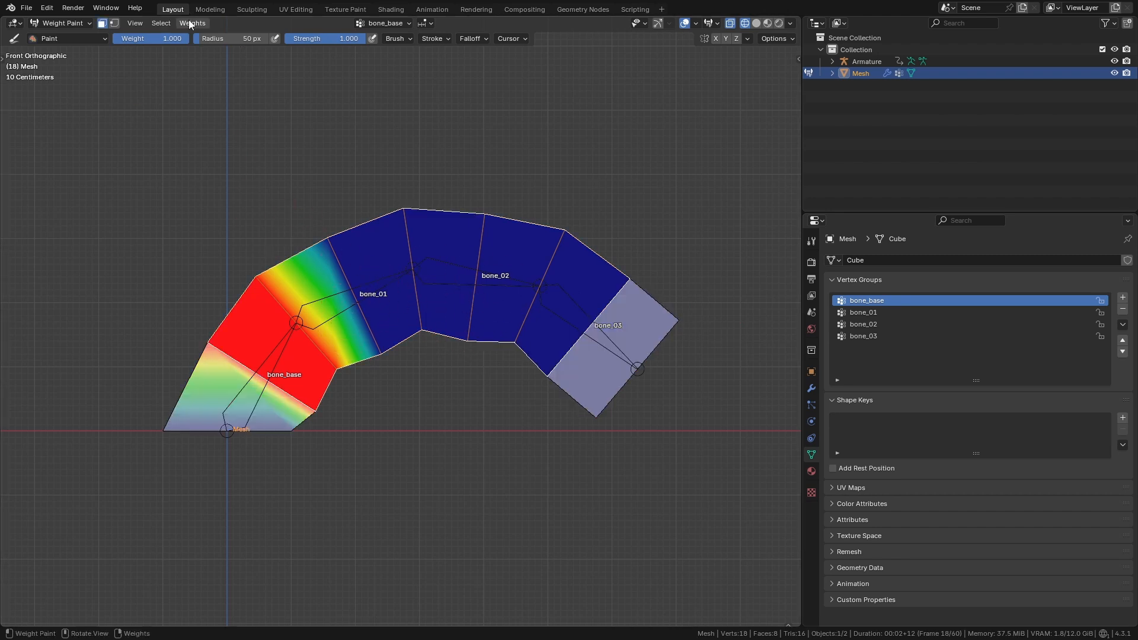
left_click(192, 23)
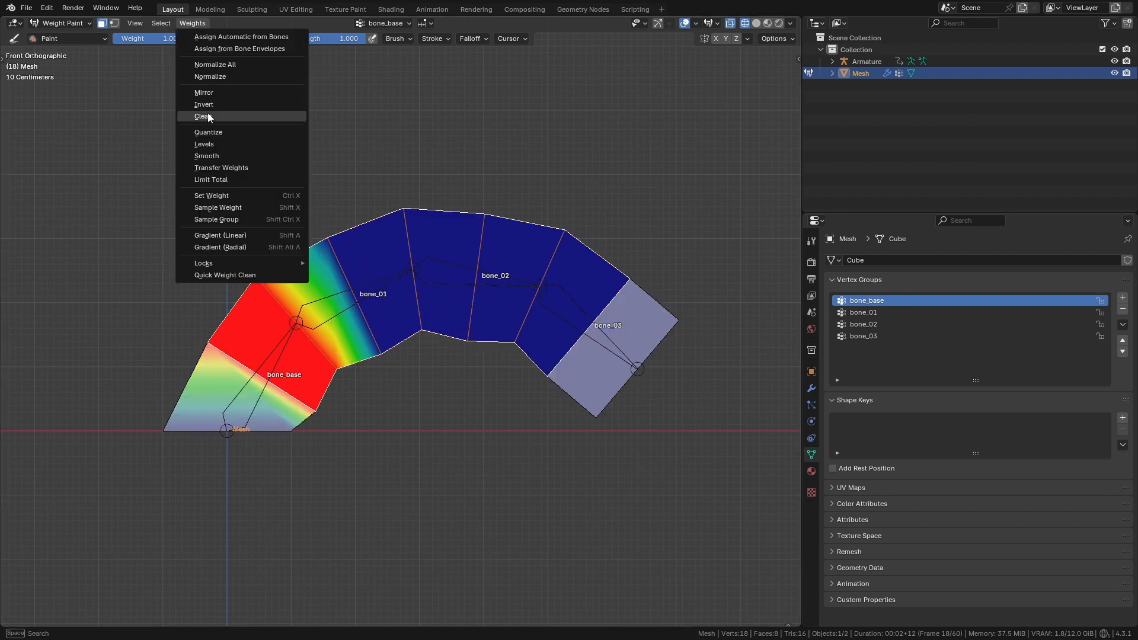
left_click(224, 158)
left_click(64, 602)
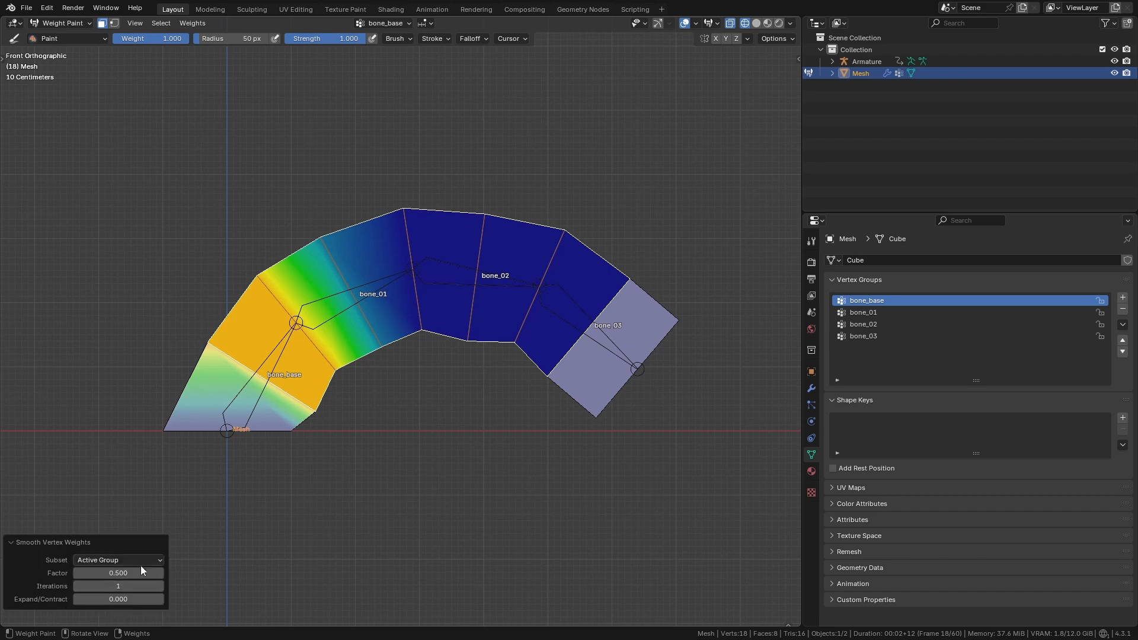
left_click(119, 560)
left_click(119, 586)
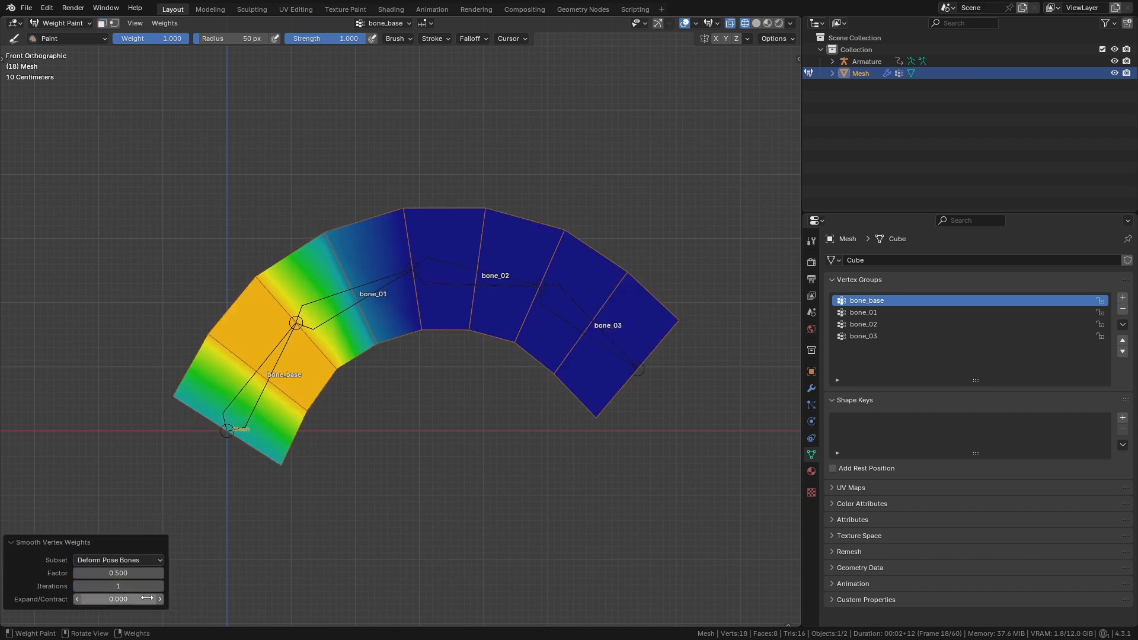
left_click_drag(137, 587, 162, 586)
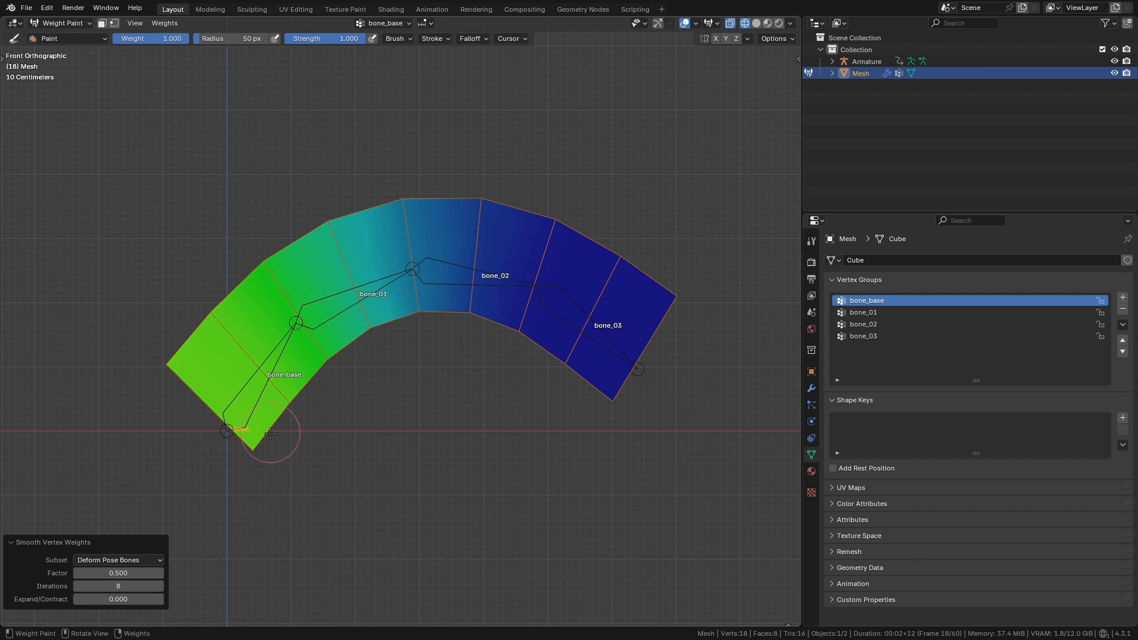
In Edit Mode, remove the two vertices at the mesh's base end from the bone_base, bone_01, bone_02 and bone_03 vertex groups.
key("Tab")
left_click_drag(194, 422, 140, 361)
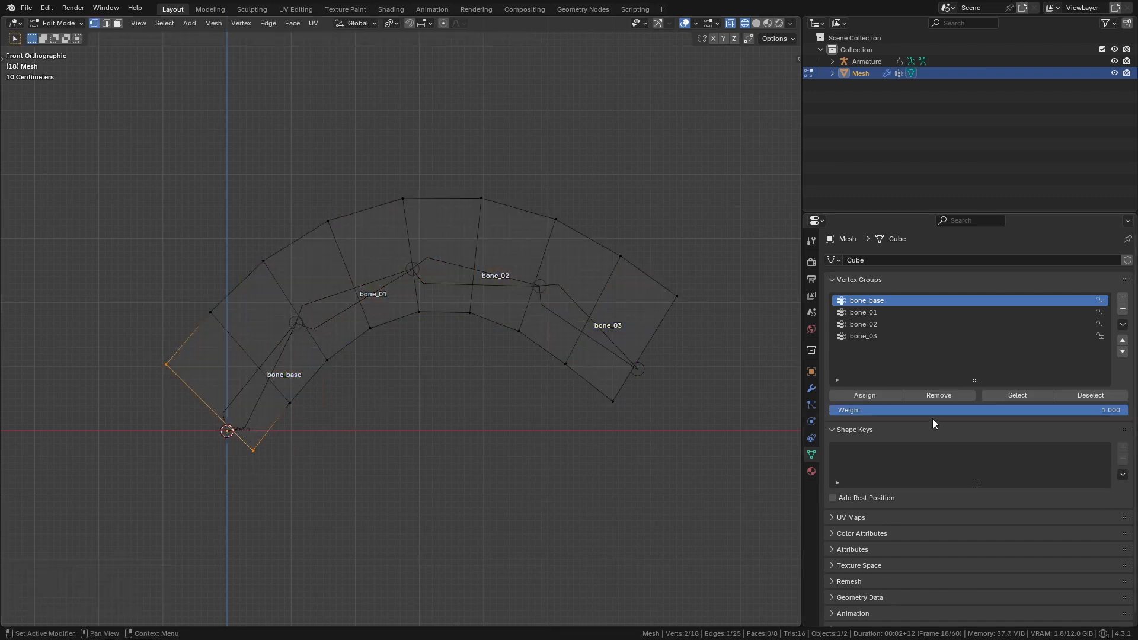
left_click(938, 396)
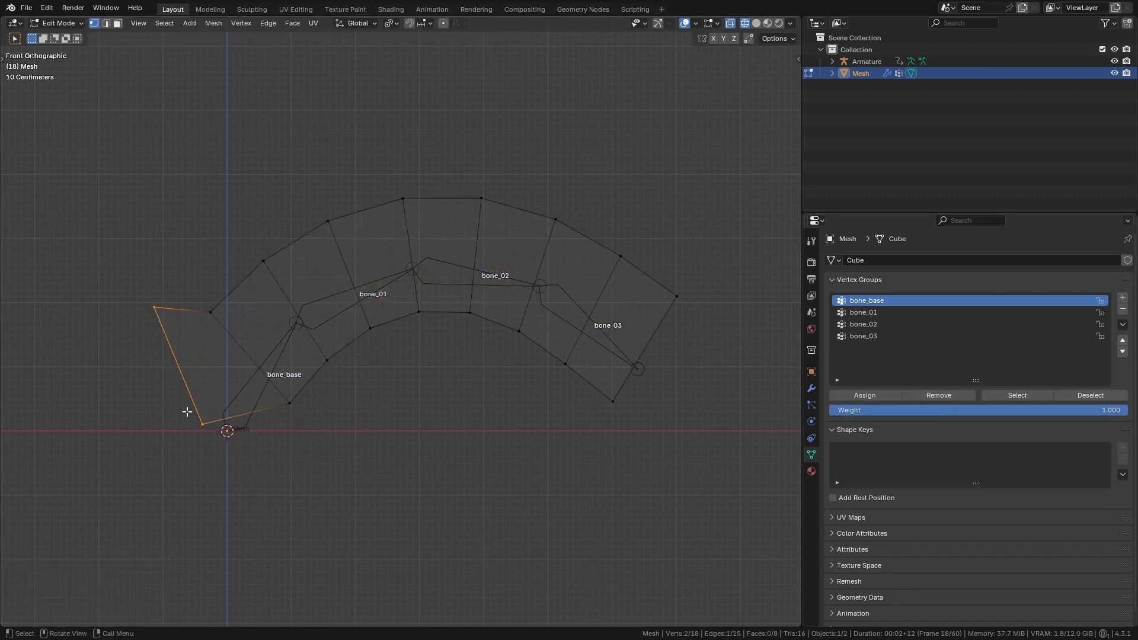
left_click(892, 314)
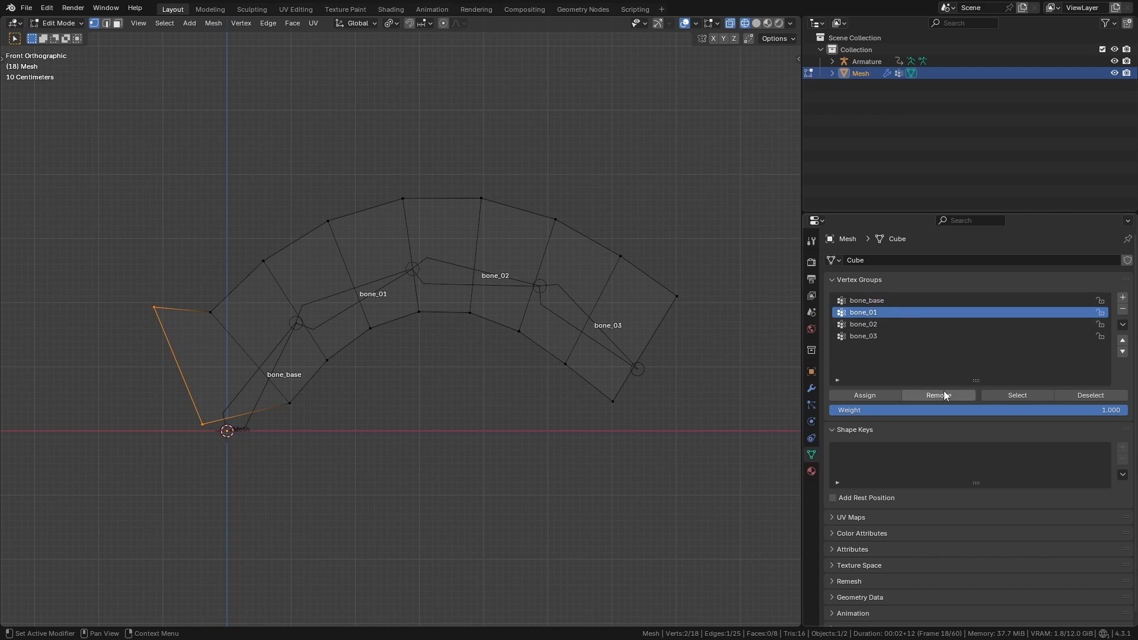
left_click(944, 393)
left_click(884, 324)
left_click(940, 392)
left_click(890, 336)
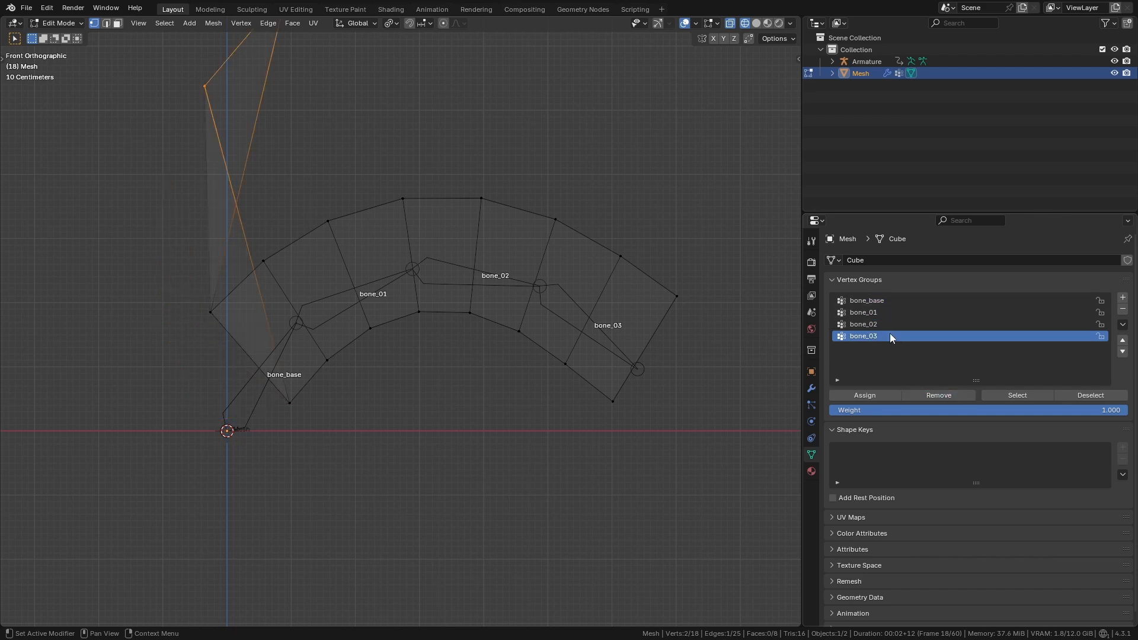
left_click(937, 395)
Play the animation in Object Mode with solid shading to check the smoothed deformation, and return to wireframe display.
middle_click_drag(394, 382, 486, 398, "shift")
scroll(490, 392, "down", 2)
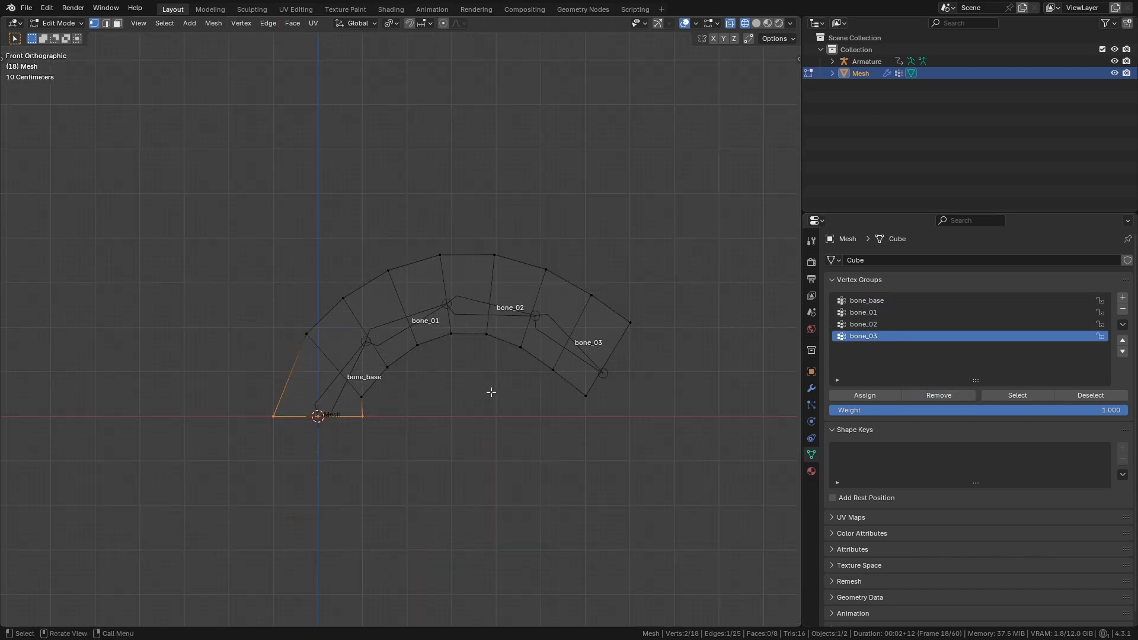
key("Tab")
key("shift+z")
key("space")
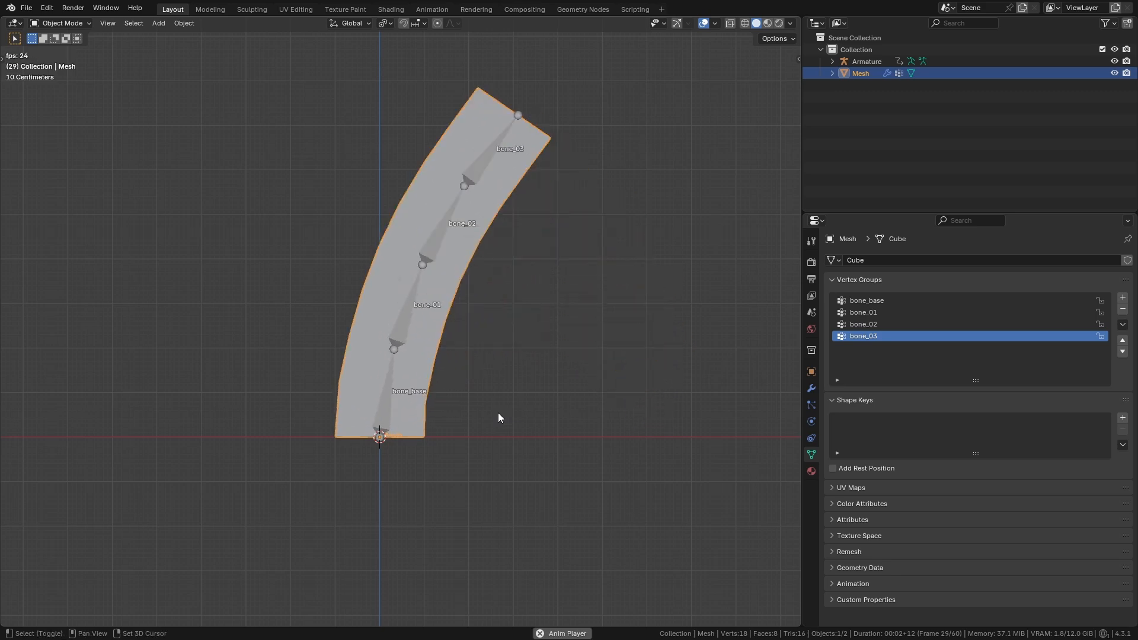
key("shift+z")
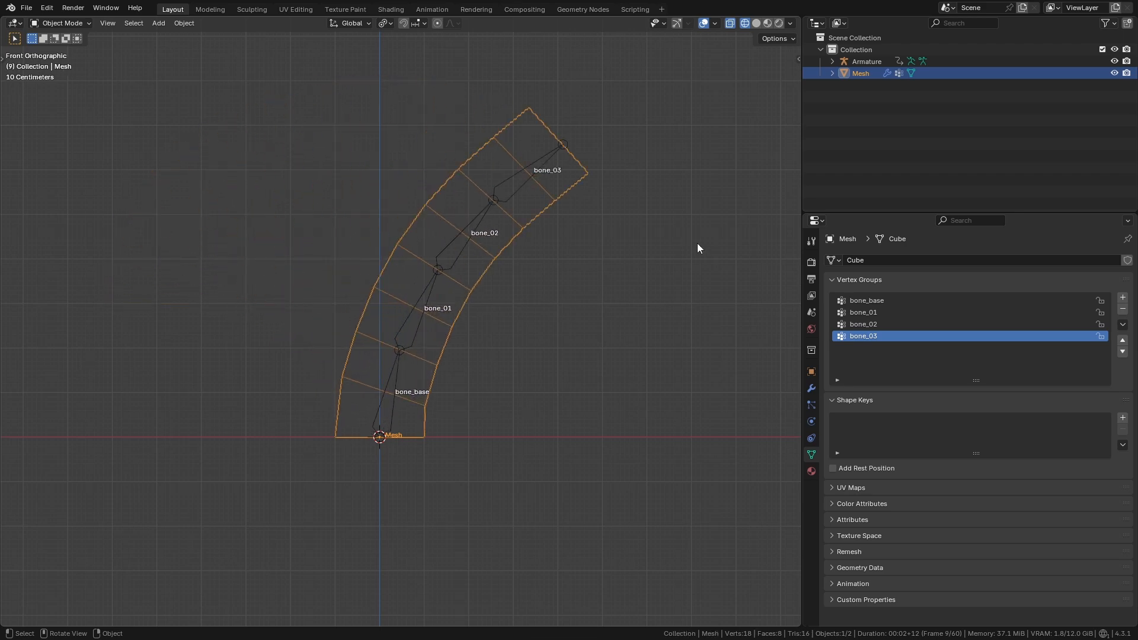
In Edit Mode, select the lower corner vertex at the bone_03 end and show its vertex weights in a widened sidebar.
middle_click_drag(566, 233, 545, 244, "shift")
scroll(554, 253, "up", 1)
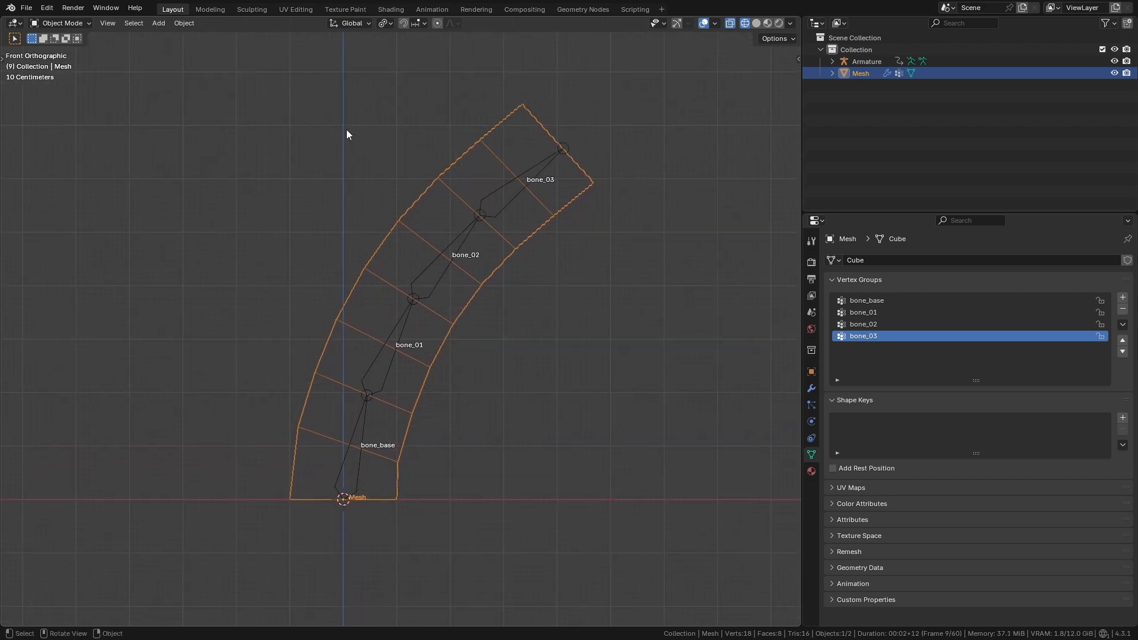
left_click(69, 22)
left_click(65, 43)
left_click(590, 193)
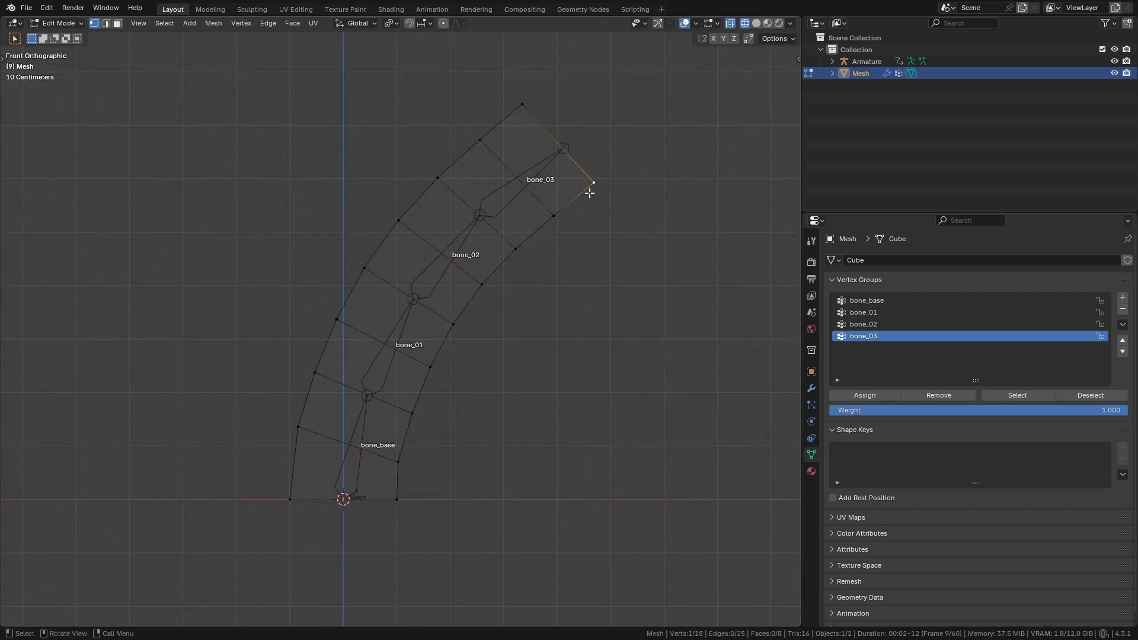
middle_click_drag(596, 277, 490, 305, "shift")
key("n")
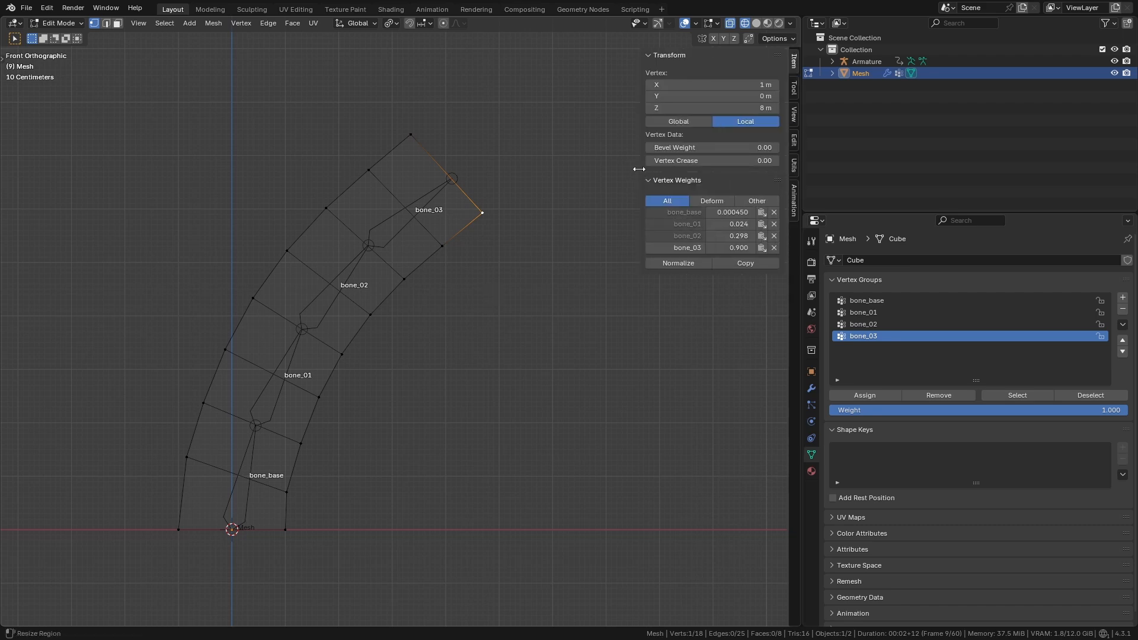
left_click_drag(642, 174, 620, 178)
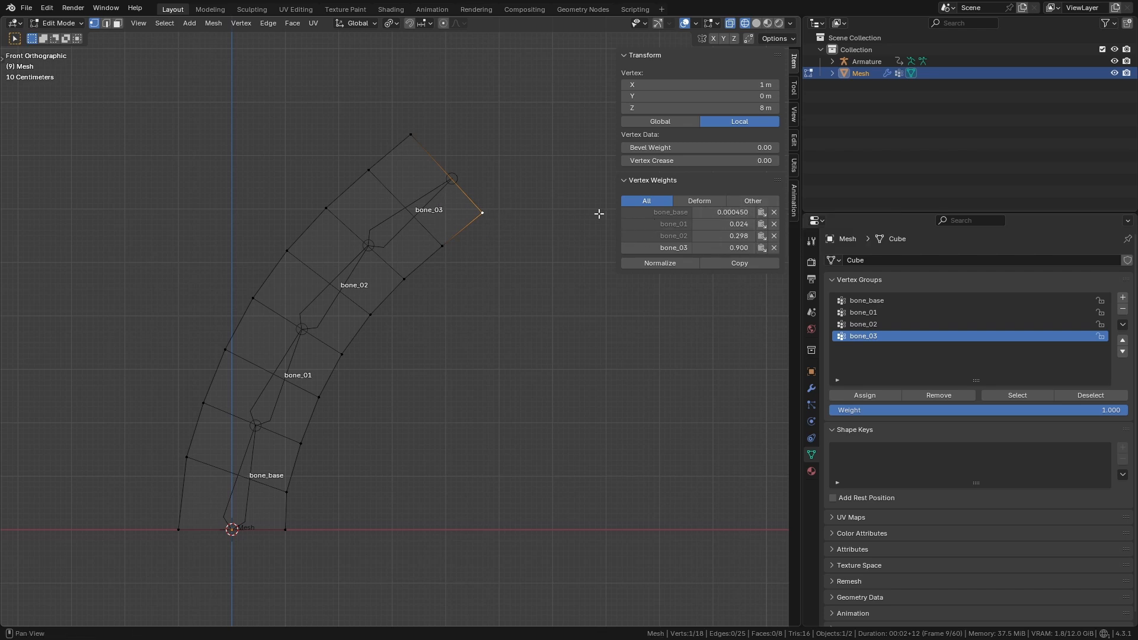
scroll(528, 208, "up", 2)
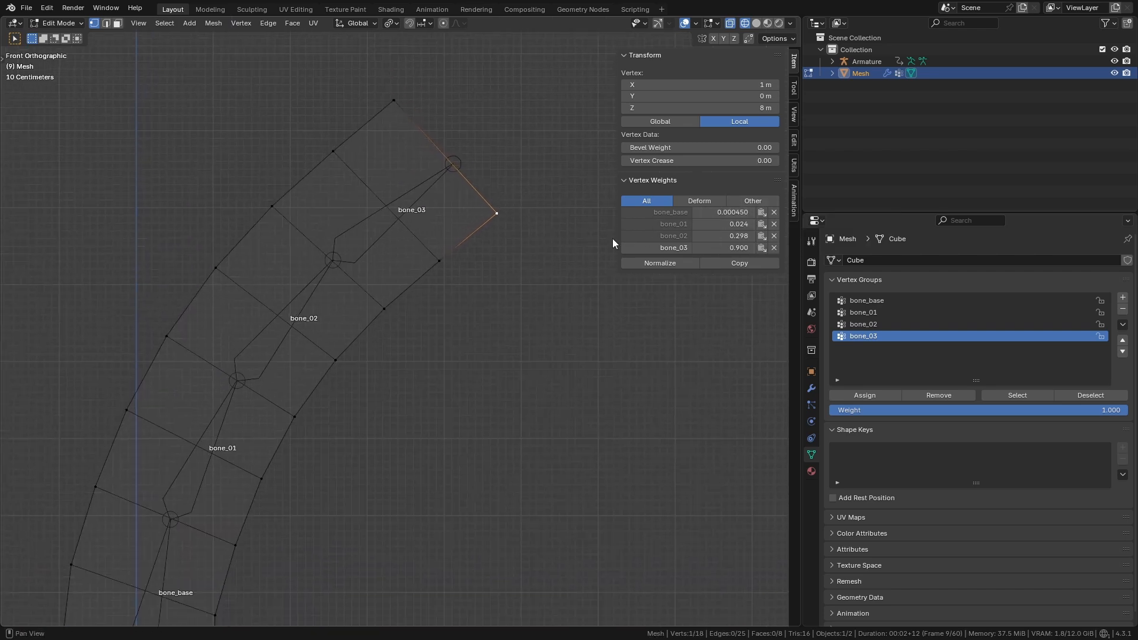
middle_click_drag(403, 326, 419, 275, "shift")
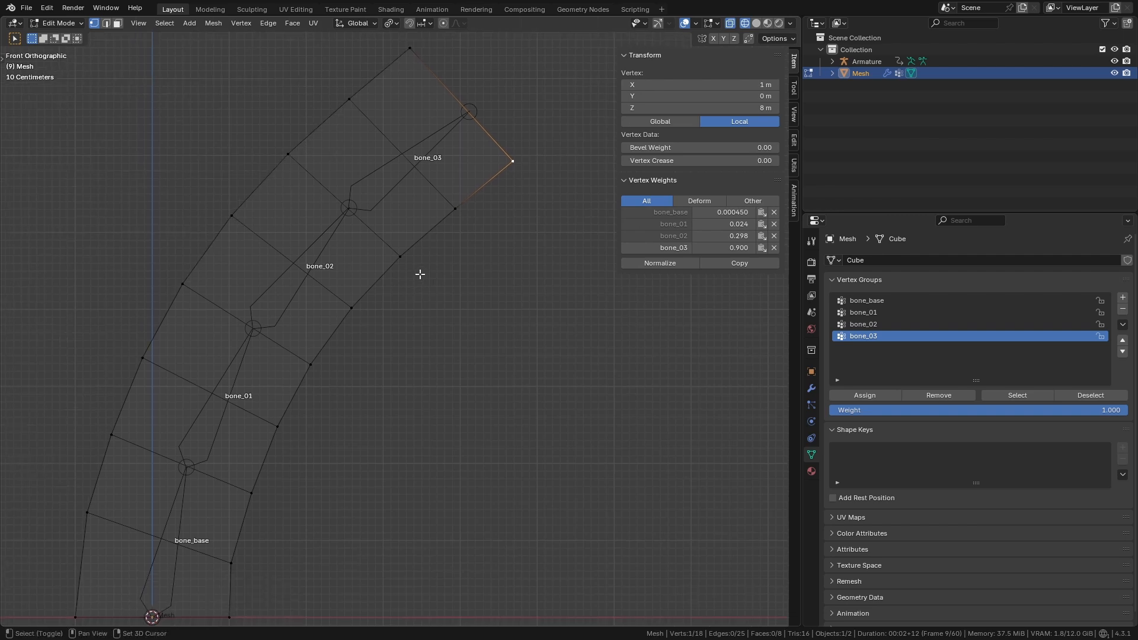
Switch from editing the mesh to the armature, enter Pose Mode, and return to Object Mode with the armature selected.
scroll(415, 314, "down", 1)
key("ctrl+Tab")
left_click(182, 361)
left_click(212, 478)
key("ctrl+Tab")
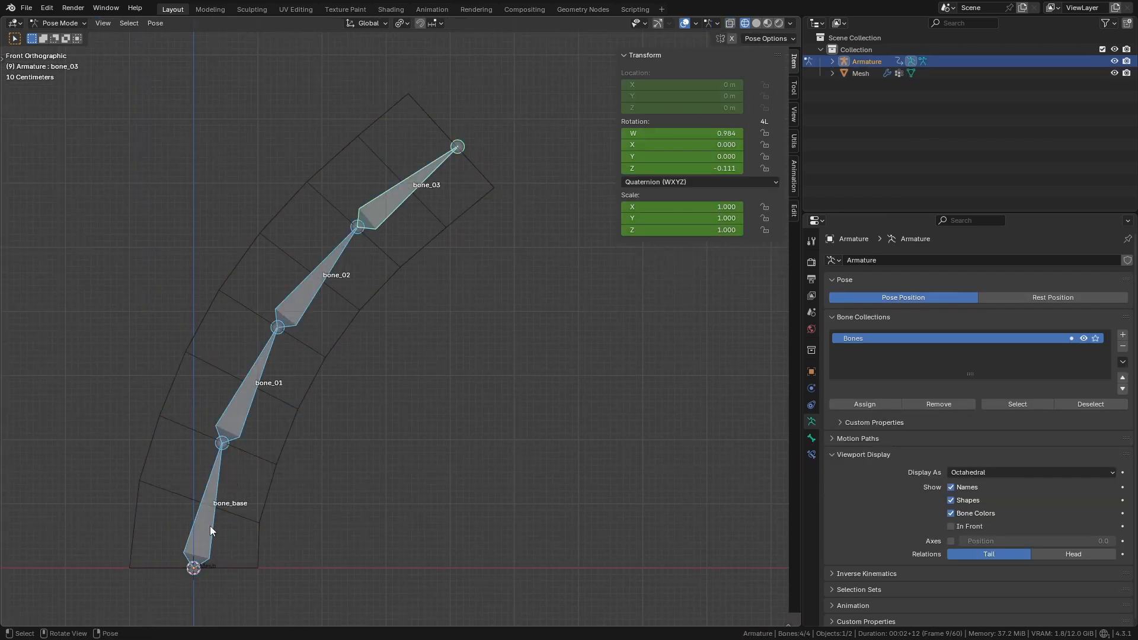
left_click(210, 525)
key("ctrl+Tab")
left_click(272, 308)
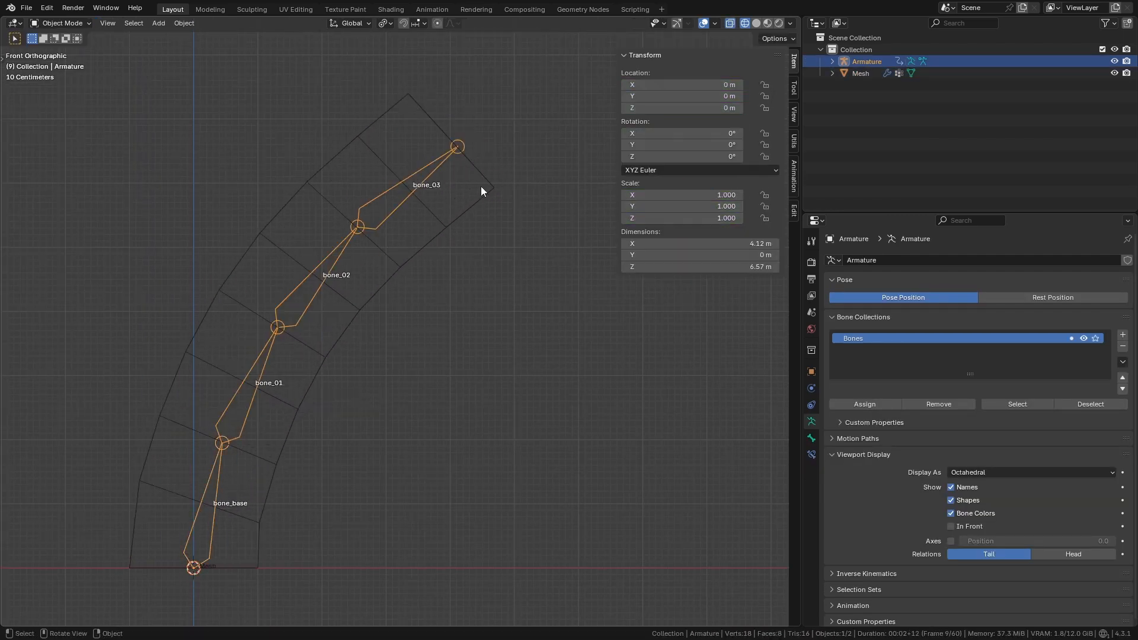
In the mesh's Edit Mode, select the vertex one row above the base end on the inner bend side and inspect its weights.
left_click(481, 186)
key("Tab")
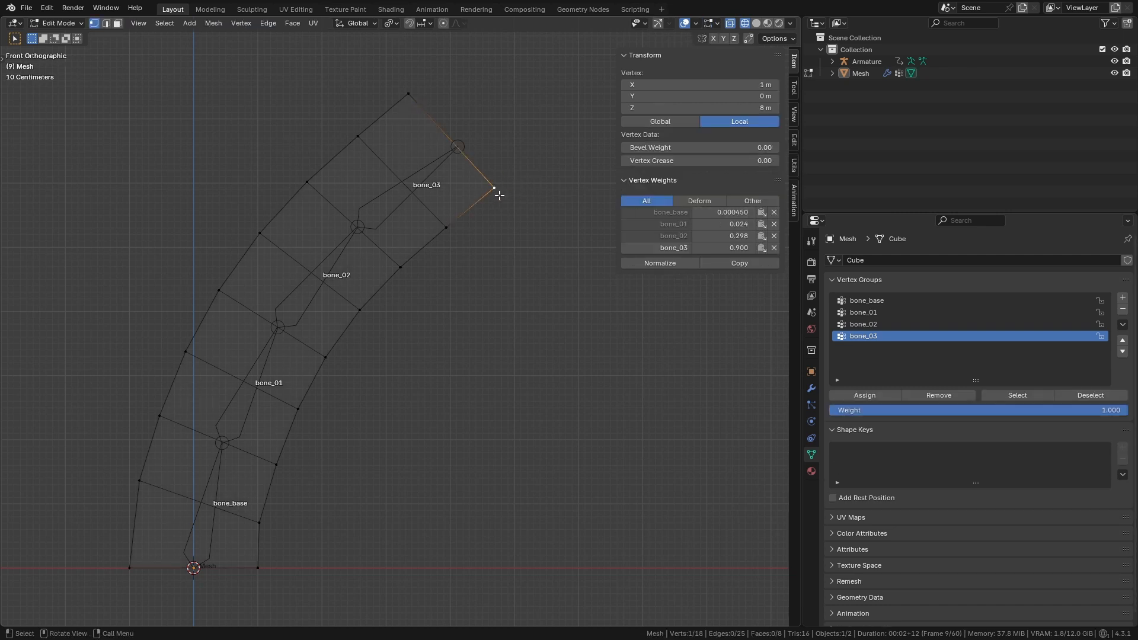
middle_click_drag(369, 292, 409, 285, "shift")
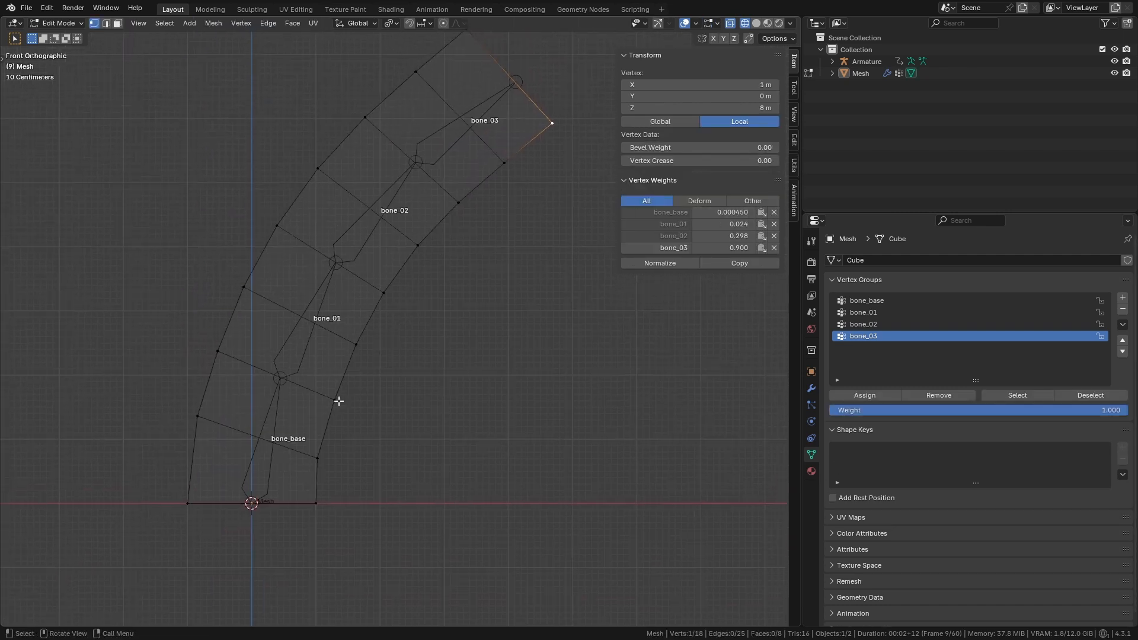
left_click(316, 456)
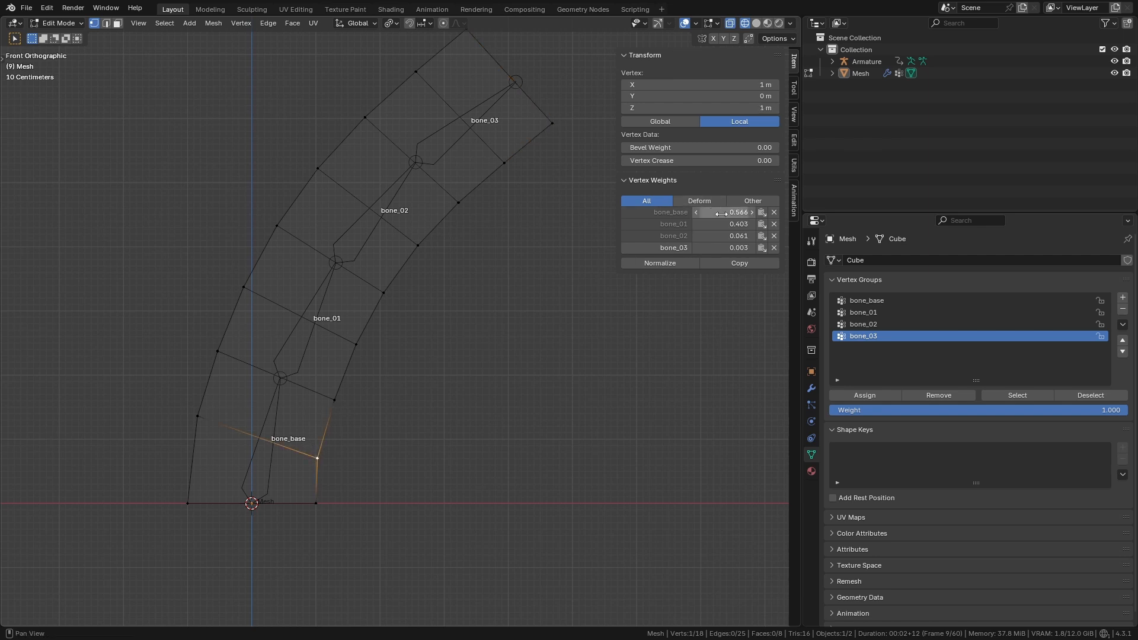
scroll(484, 282, "down", 1)
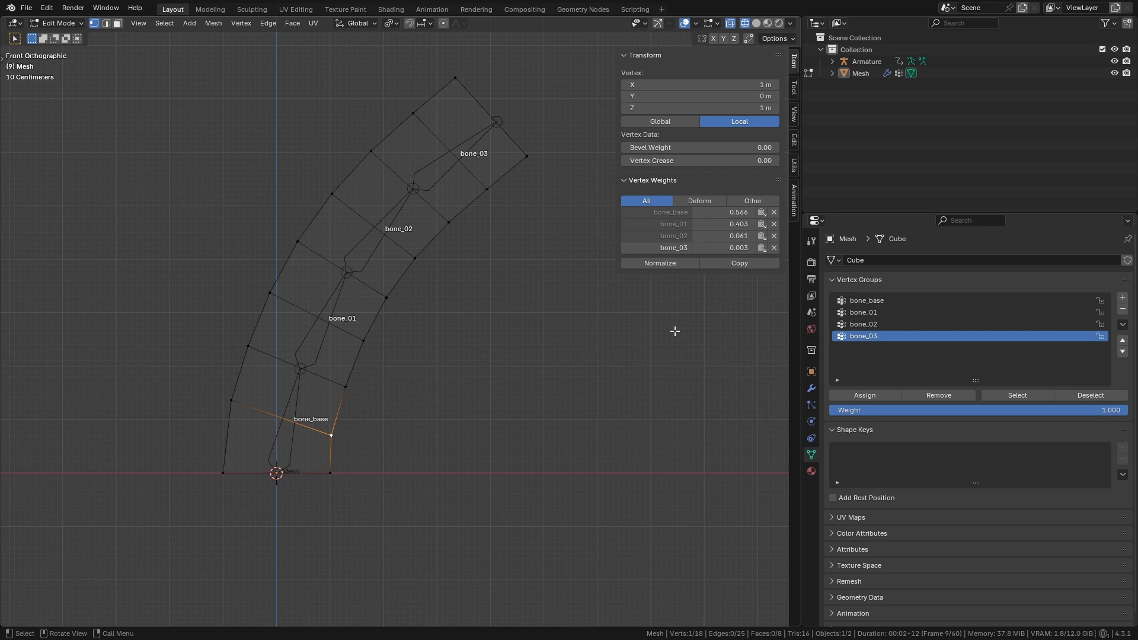
In the armature's Edit Mode, add a separate bone about 1.56 m long beside bone_03, at about X 3.93 m and Z 6.47 m.
key("Tab")
middle_click_drag(521, 186, 400, 183, "shift")
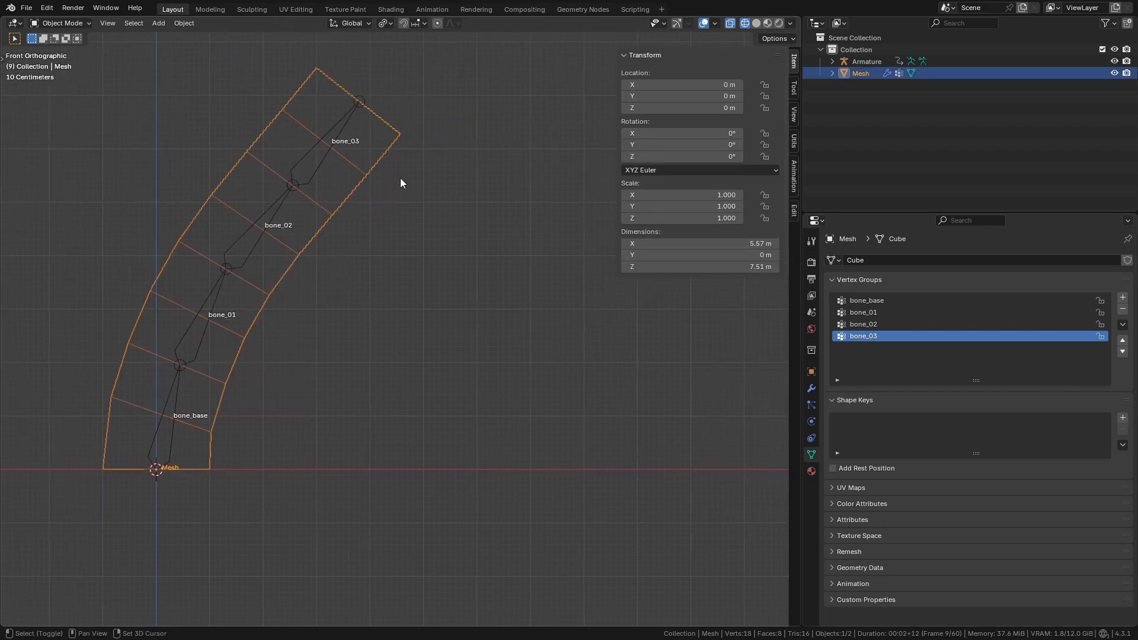
left_click(325, 158)
key("Tab")
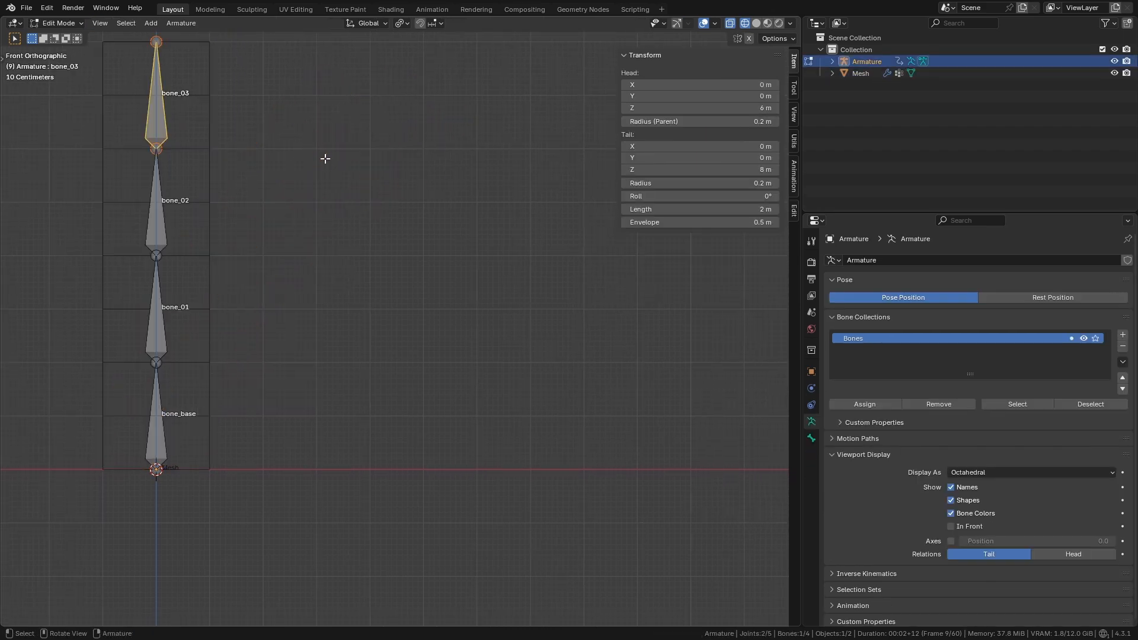
right_click(366, 123, "shift")
key("shift+a")
left_click(371, 103)
key("s")
left_click(471, 104)
middle_click_drag(444, 127, 469, 197, "shift")
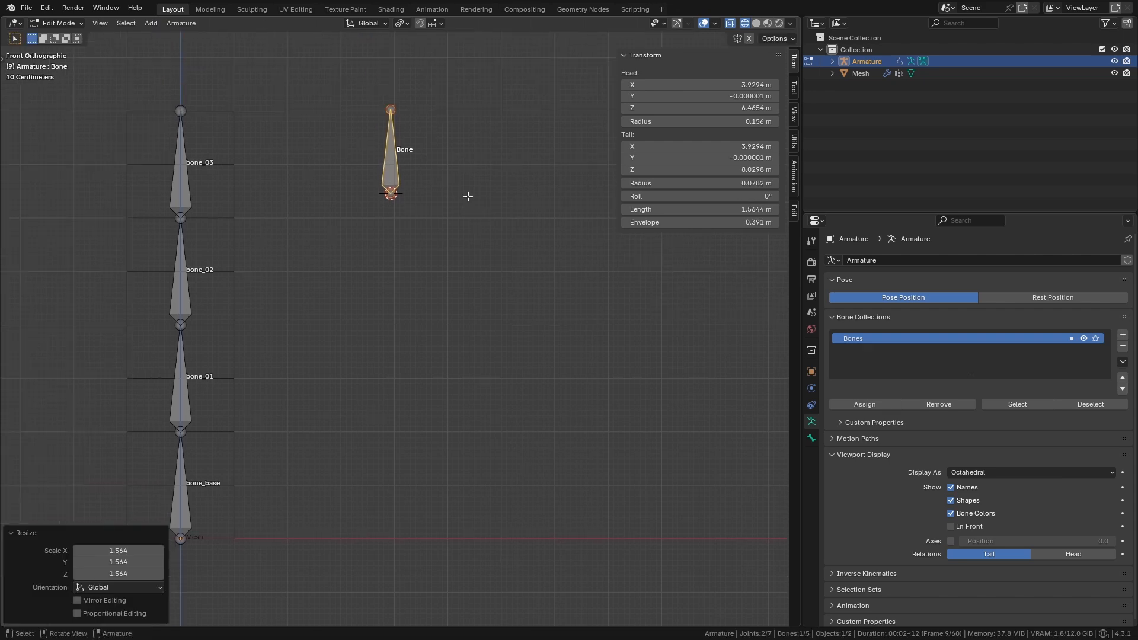
Rename the new bone as bone_extra.
key("F2")
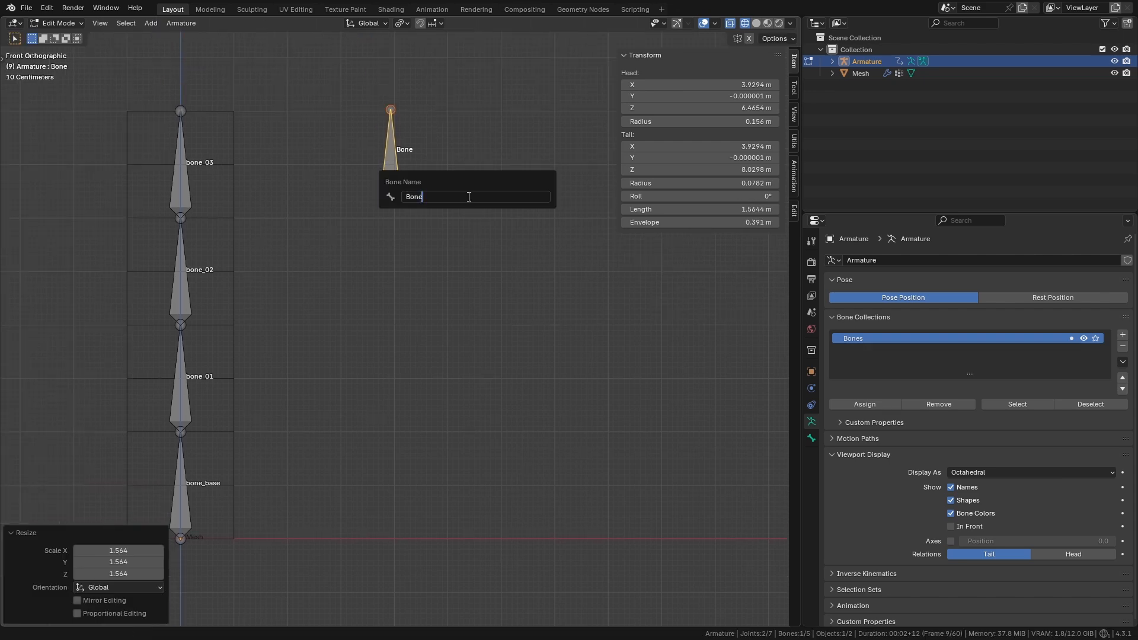
type("bone_extra")
key("Return")
In Pose Mode, move bone_extra about 1.98 m along X and 0.68 m along Z, away from the mesh.
key("ctrl+Tab")
left_click(467, 254)
key("g")
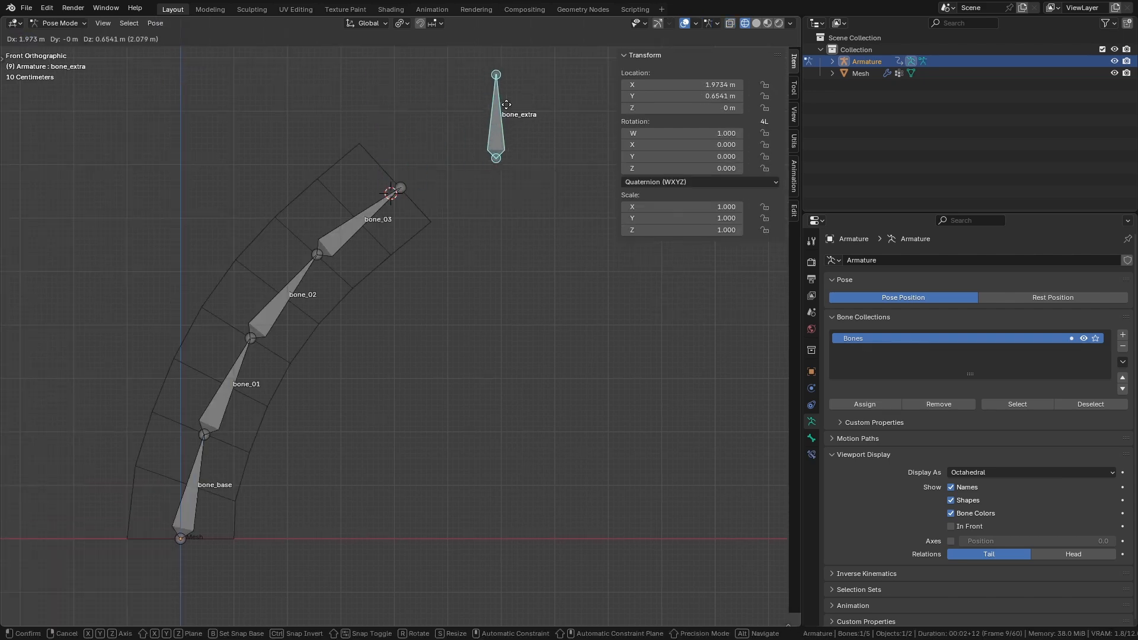
left_click(499, 107)
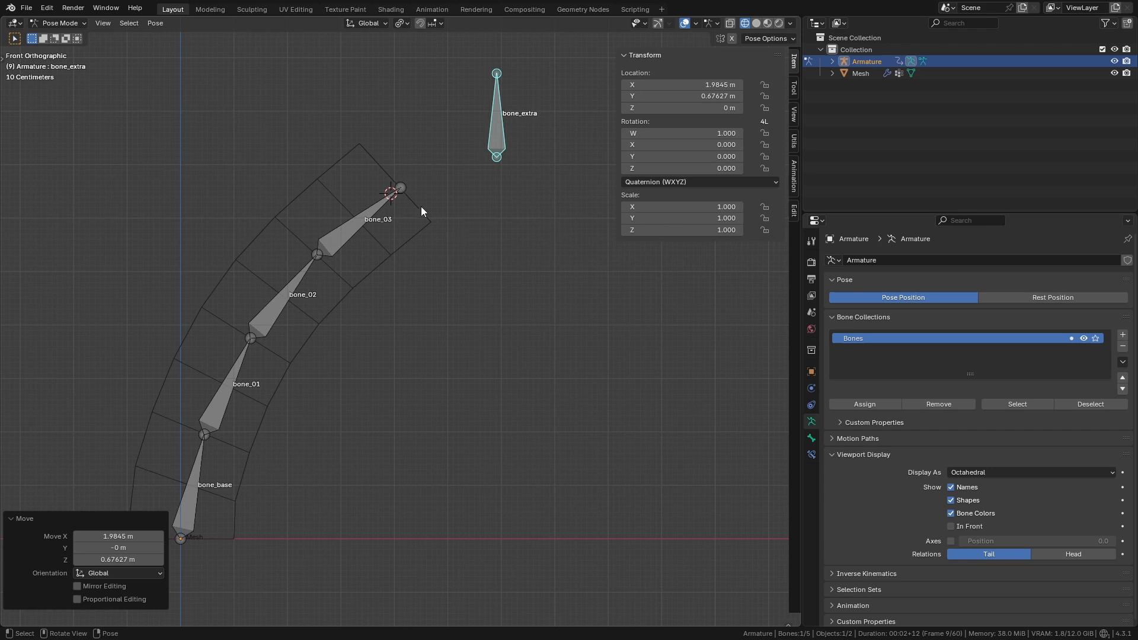
middle_click_drag(438, 230, 457, 250, "shift")
Return to Object Mode, select the mesh and add a vertex group named bone_extra.
key("ctrl+Tab")
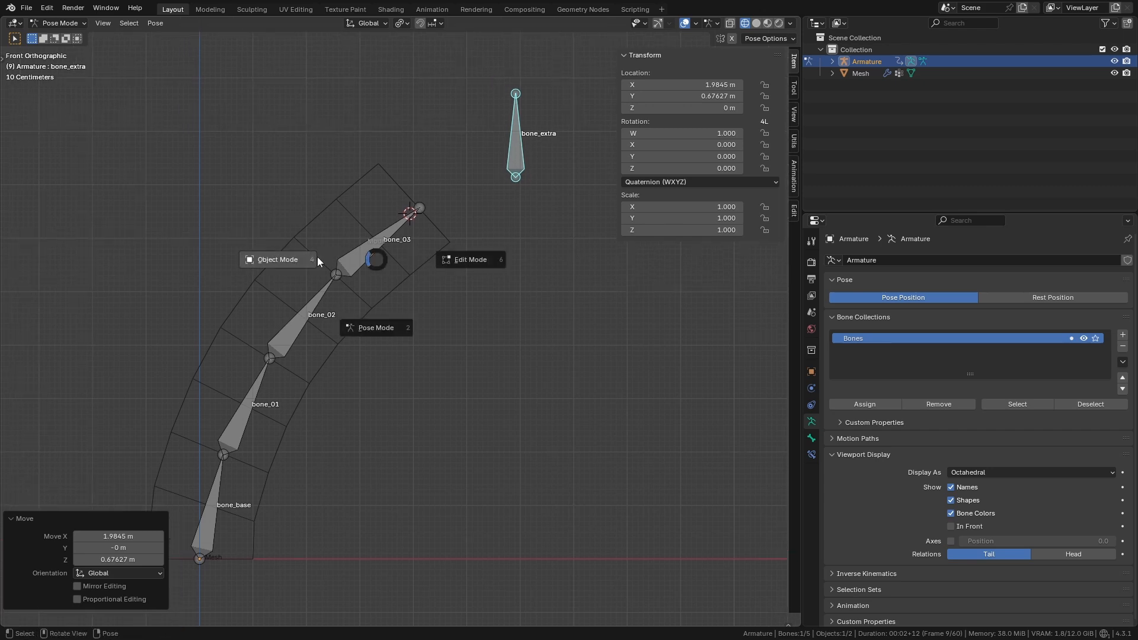
left_click(317, 257)
left_click(417, 261)
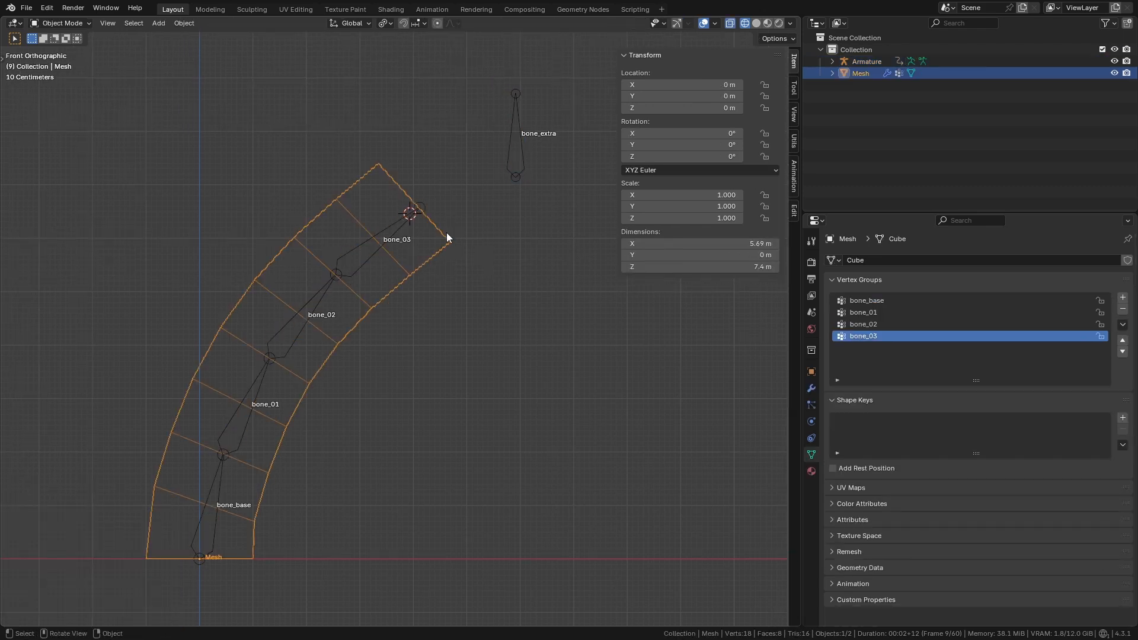
left_click(1123, 298)
double_click(875, 347)
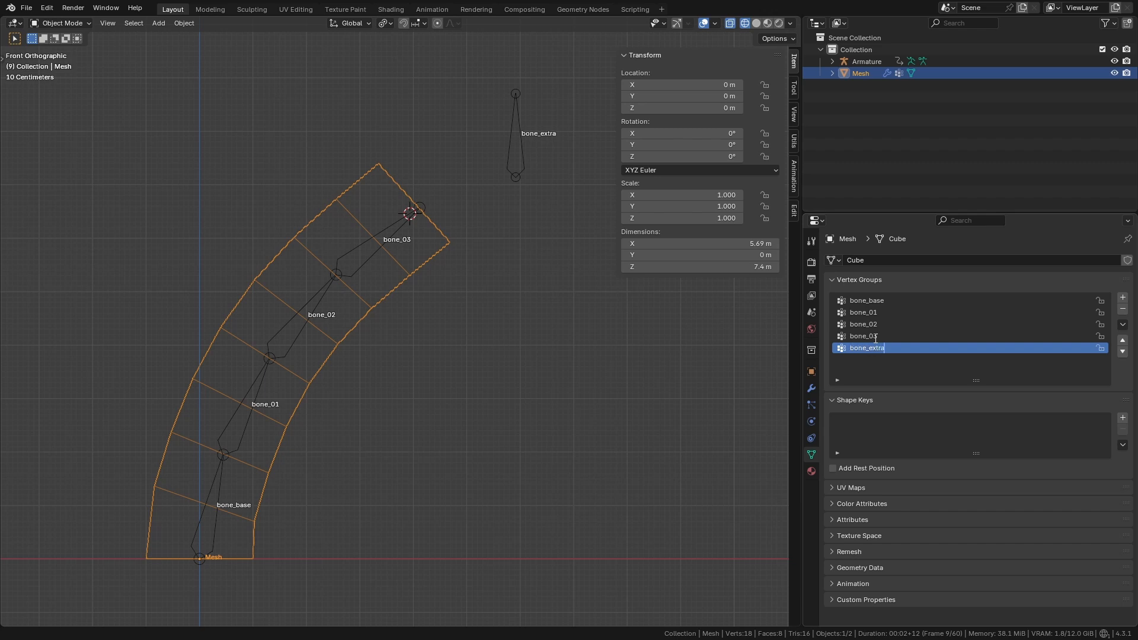
key("Return")
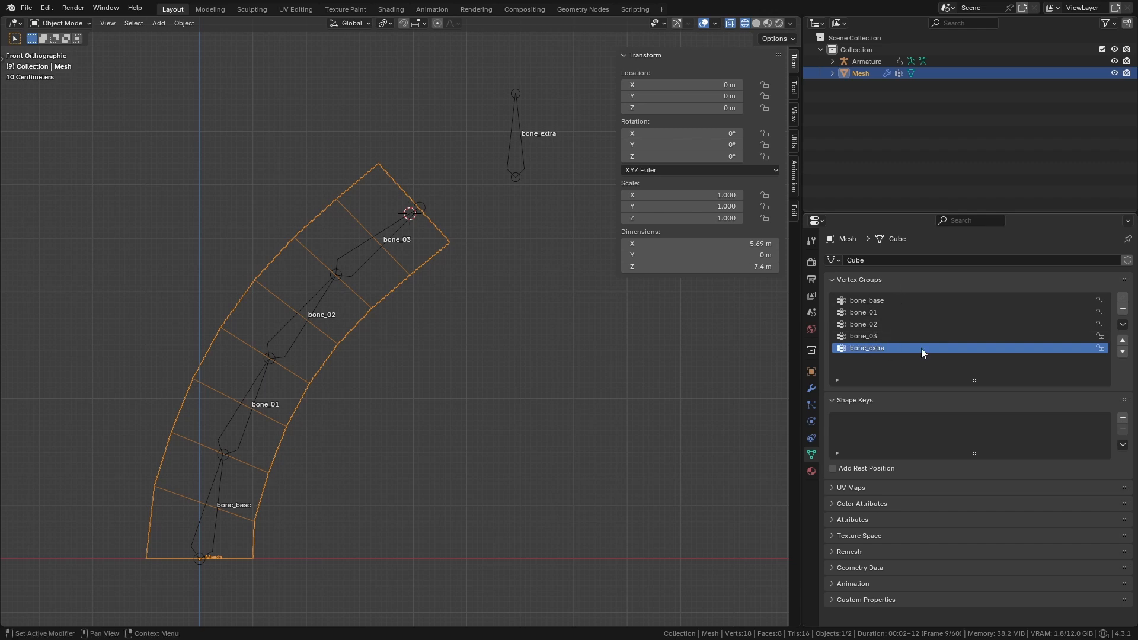
In Edit Mode, assign the lower corner vertex at the bone_03 end to the bone_extra group with weight 1.000.
key("Tab")
left_click(454, 243)
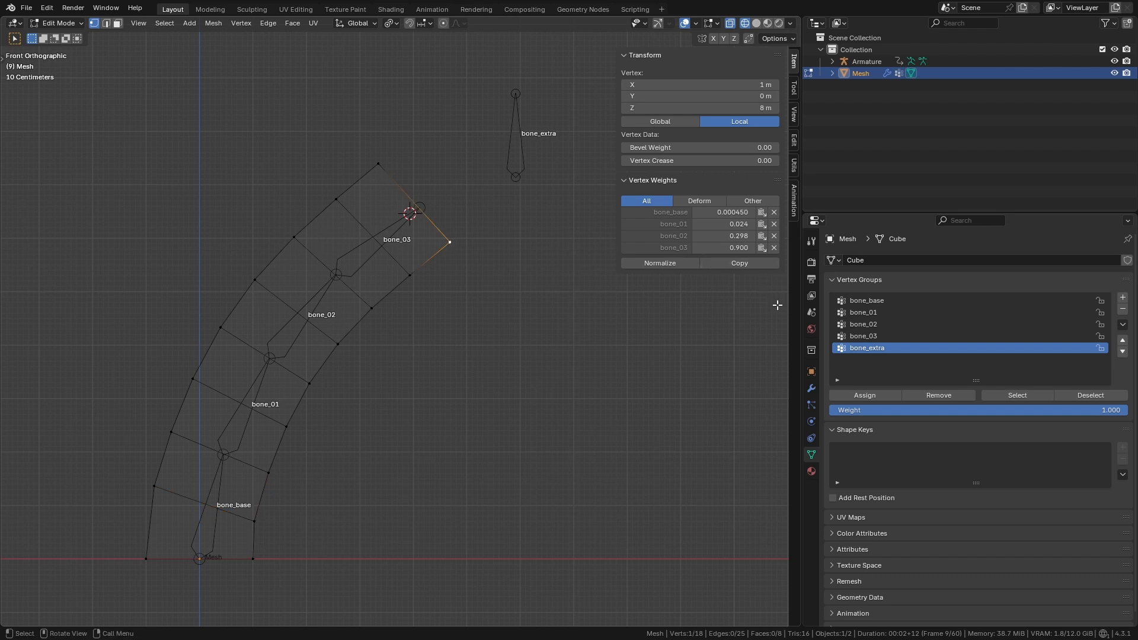
left_click(871, 397)
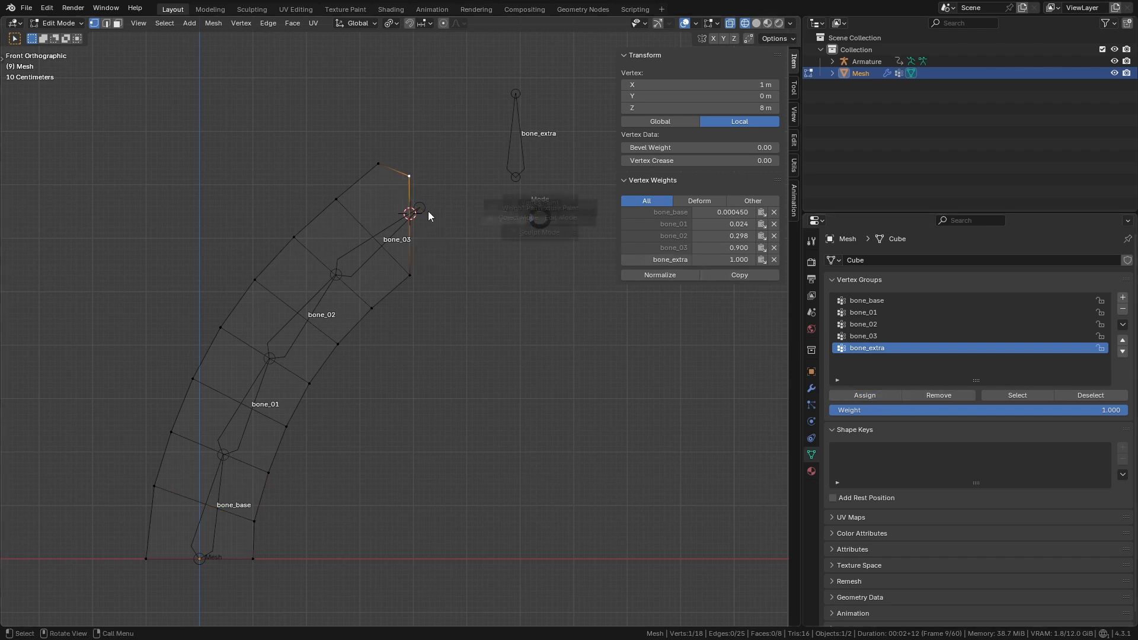
In the armature's Pose Mode, move bone_extra about 2.71 m along X and -2.93 m along Z to test its pull on the mesh.
key("Tab")
left_click(516, 155)
key("ctrl+Tab")
key("g")
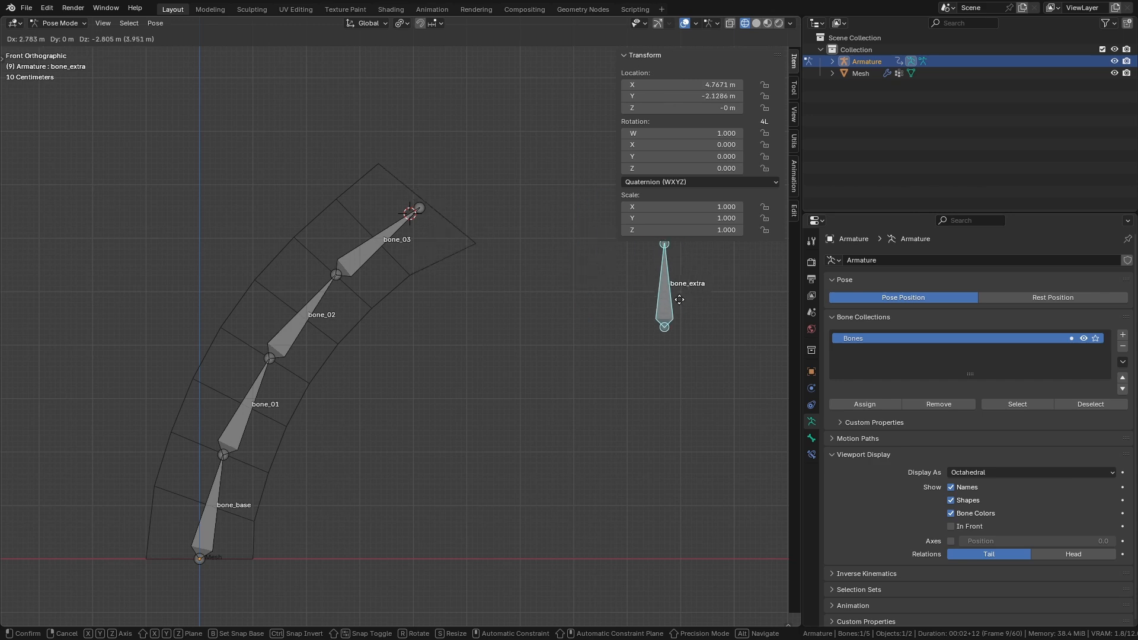
left_click(581, 278)
scroll(566, 286, "up", 1)
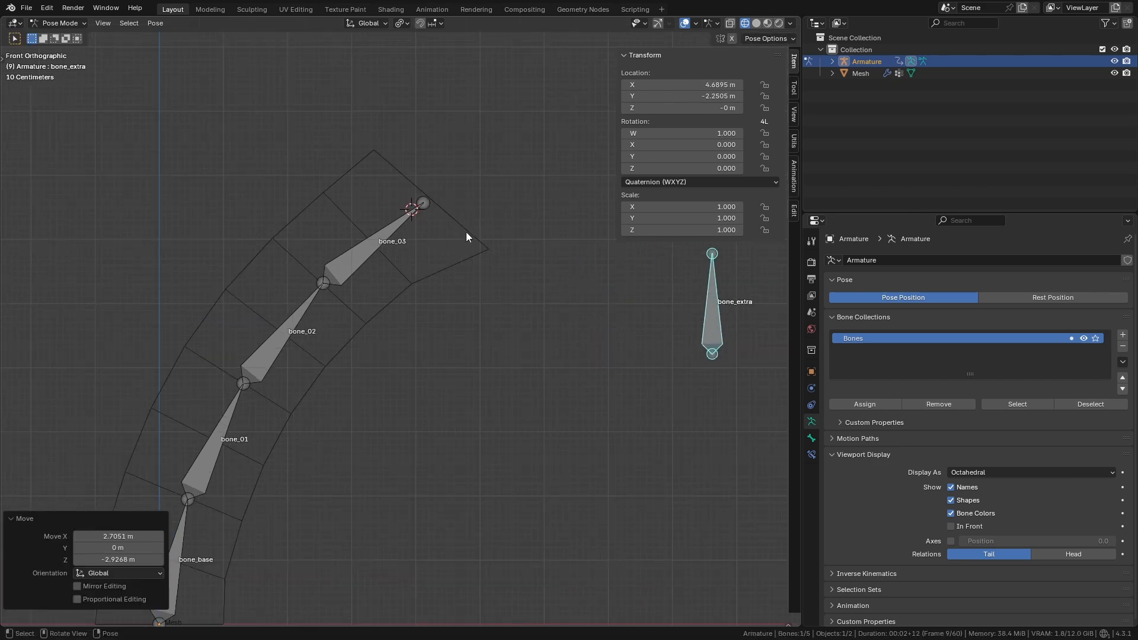
In the mesh's Edit Mode, remove the selected corner vertex from the bone_base, bone_01, bone_02 and bone_03 groups, keeping only bone_extra.
key("ctrl+Tab")
left_click(428, 260)
left_click(485, 247)
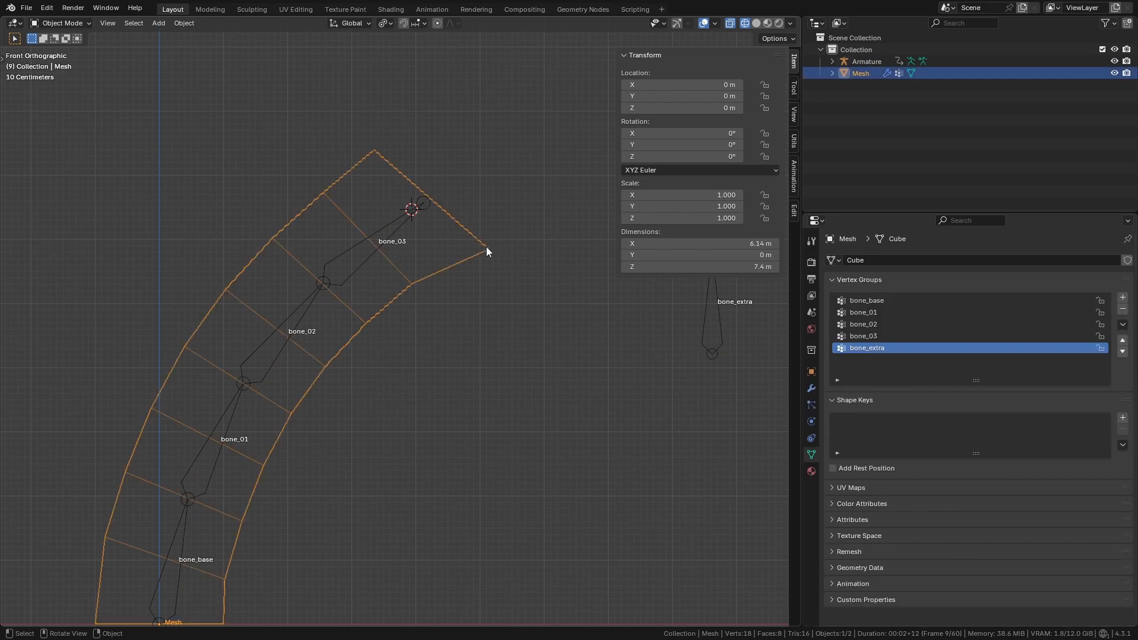
key("Tab")
middle_click_drag(508, 264, 443, 272, "shift")
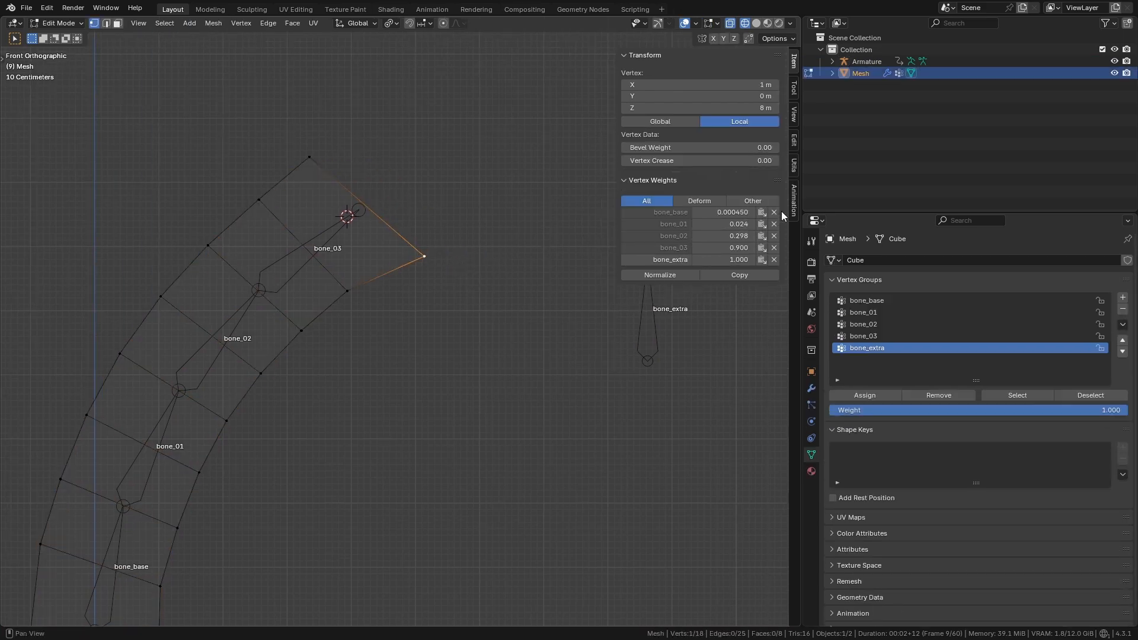
left_click(774, 212)
left_click(773, 212)
Play the animation in Object Mode, and move bone_extra in the armature's Pose Mode to check its control of the corner vertex.
key("Tab")
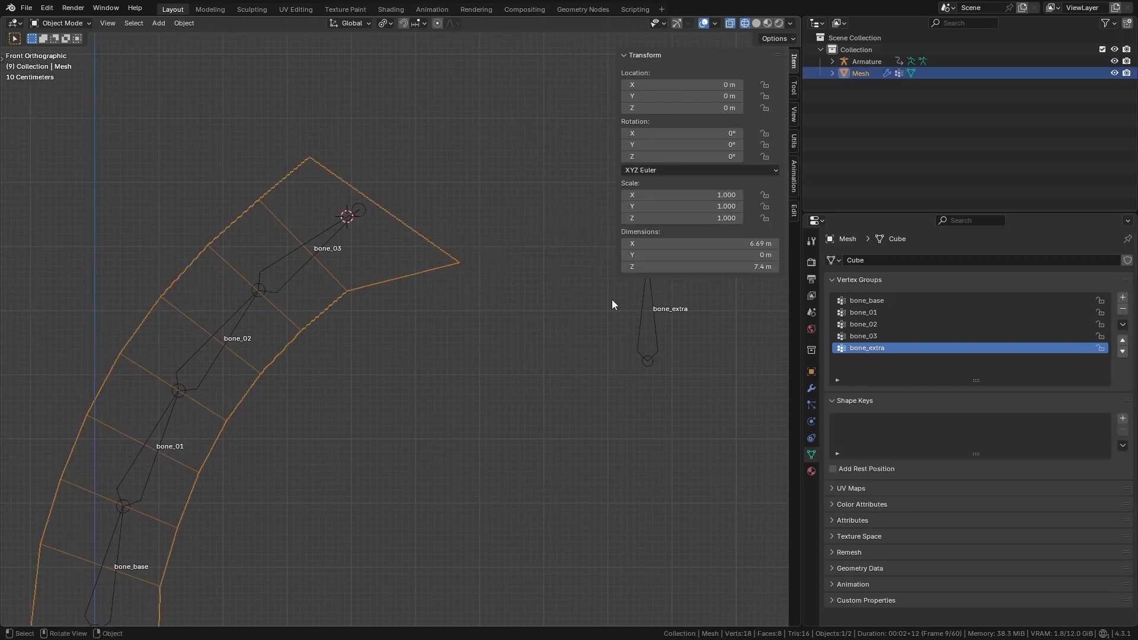
scroll(596, 302, "down", 2)
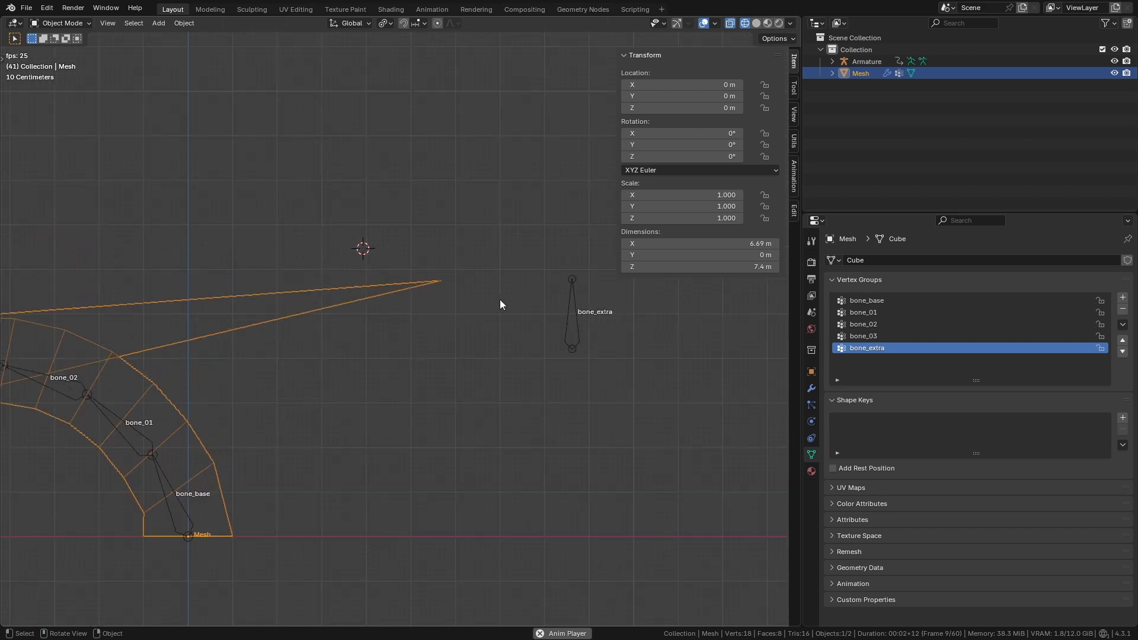
key("ctrl+Tab")
key("ctrl+Tab")
left_click(571, 321)
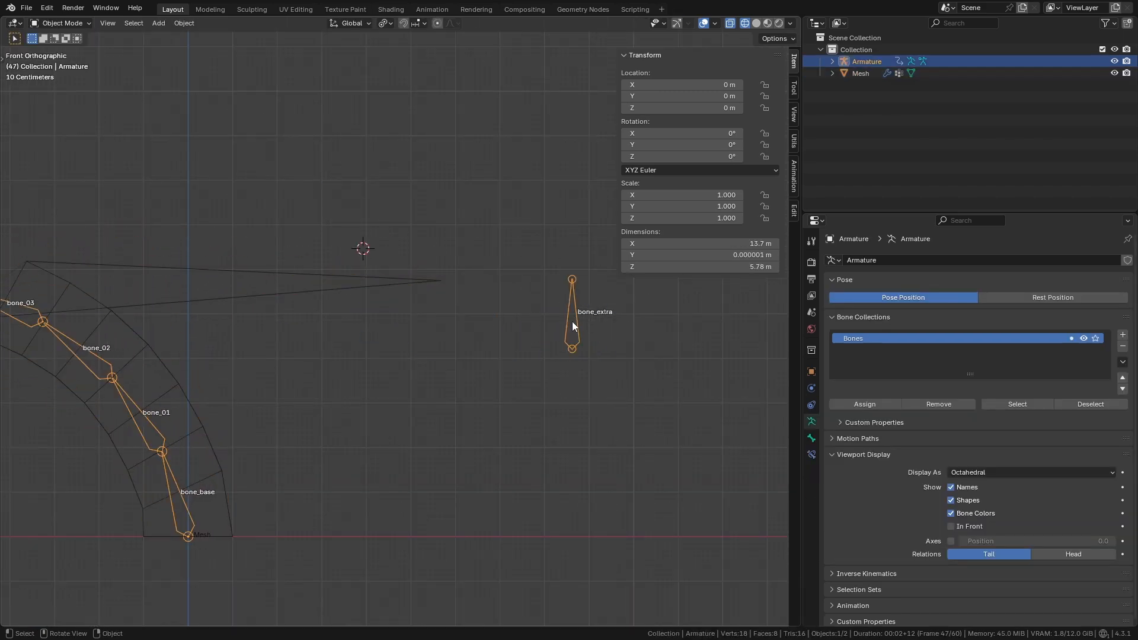
key("ctrl+Tab")
key("g")
left_click(460, 254)
key("space")
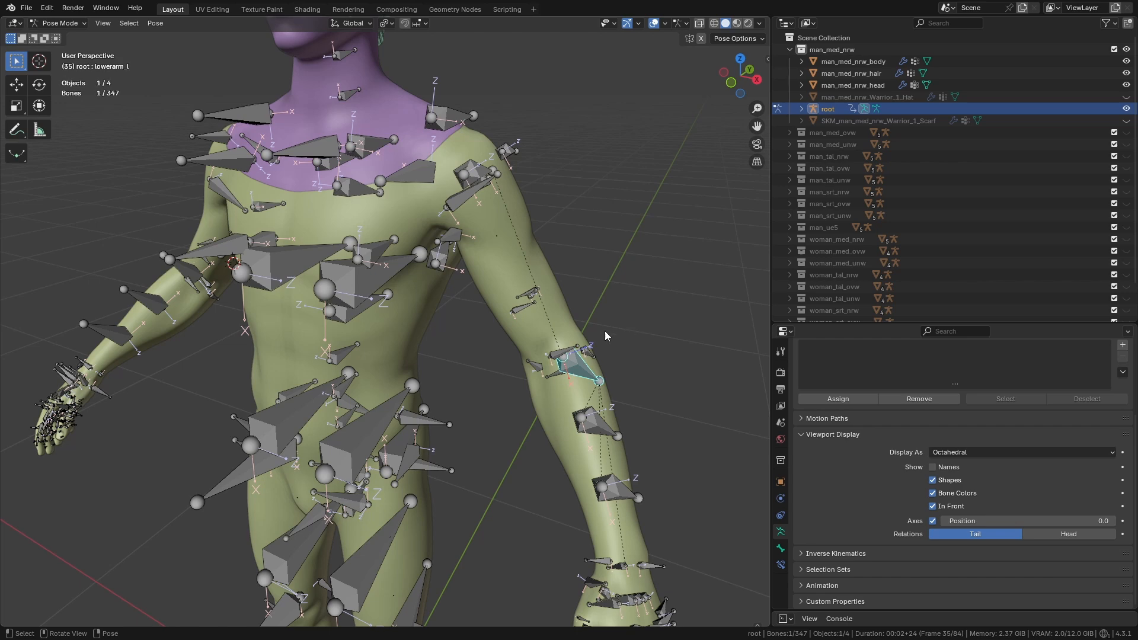
In the character rig's Pose Mode, select all bones of the root armature to survey them, and reselect only lowerarm_l.
scroll(603, 333, "down", 5)
key("a")
mouse_move(567, 340)
middle_mouse_down()
mouse_move(589, 326)
mouse_move(573, 336)
middle_mouse_up()
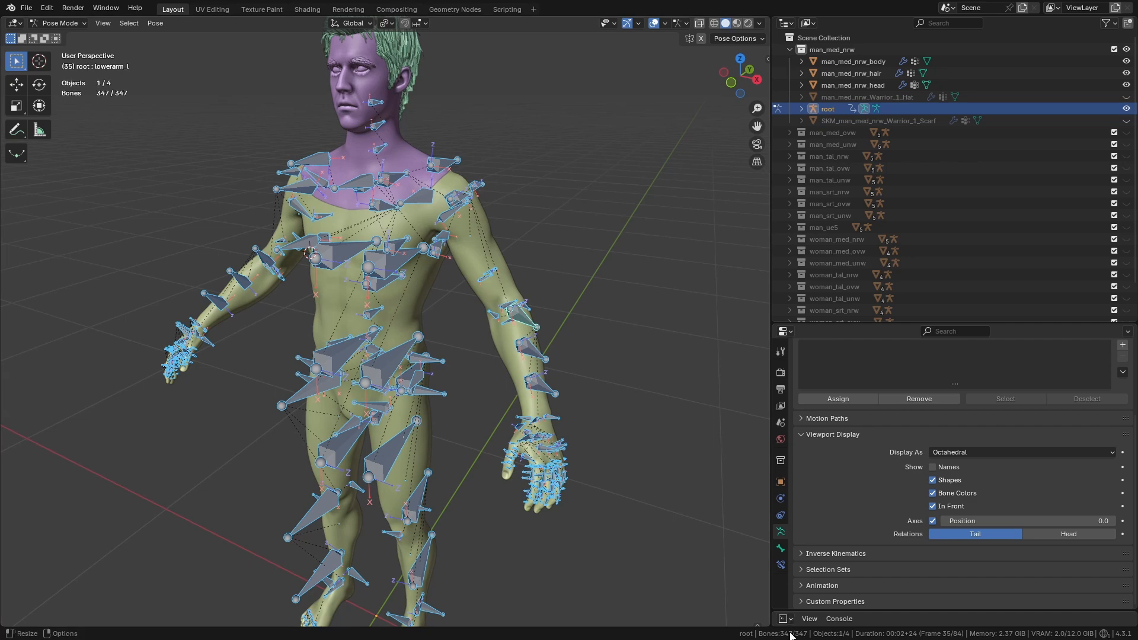
mouse_move(474, 266)
middle_mouse_down()
mouse_move(454, 259)
mouse_move(467, 277)
middle_mouse_up()
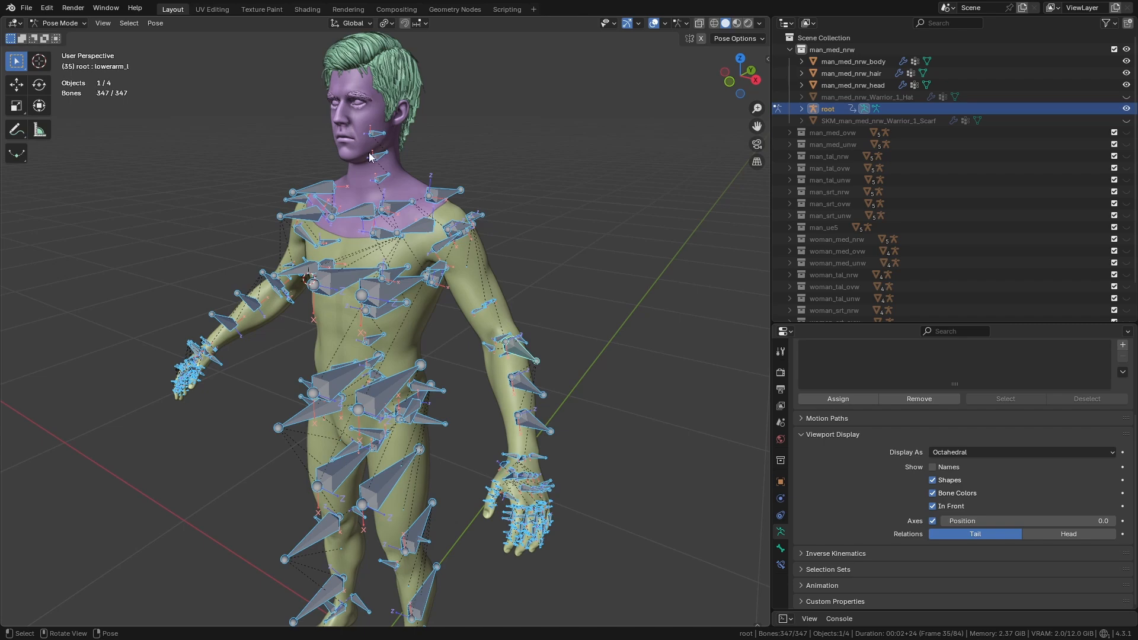
scroll(572, 337, "up", 5)
left_click(538, 330)
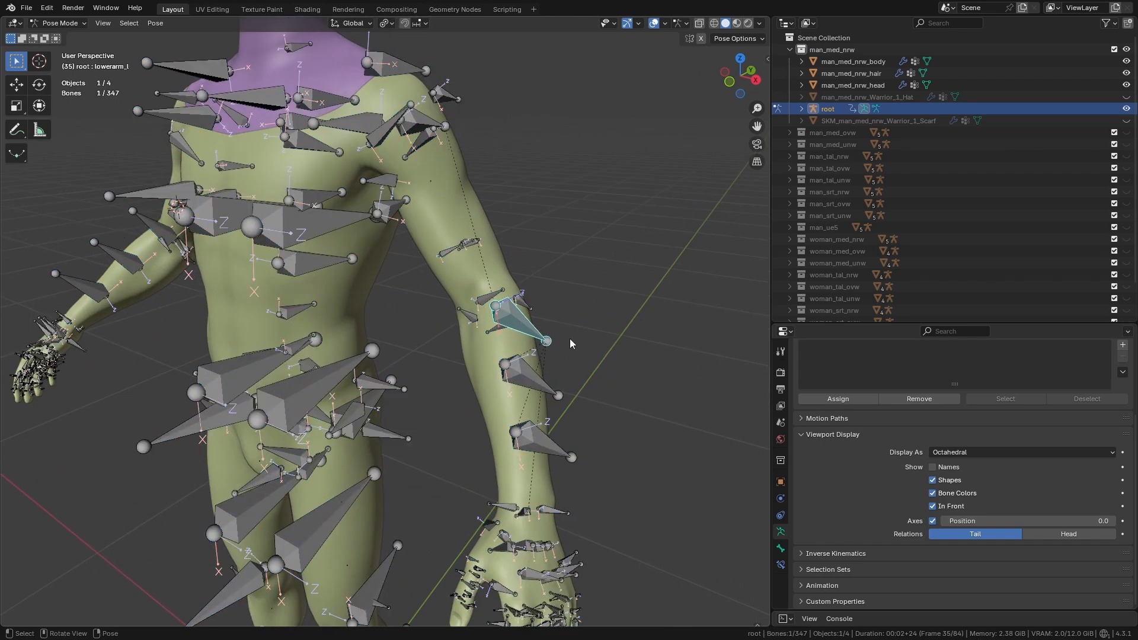
middle_click_drag(573, 339, 600, 331)
middle_click_drag(564, 304, 485, 331, "shift")
Leave Pose Mode and edit man_med_nrw_body in vertex select mode, selecting a vertex on the left upper arm above the elbow.
key("ctrl+Tab")
left_click(389, 320)
left_click(460, 254)
key("Tab")
key("1")
left_click(454, 251)
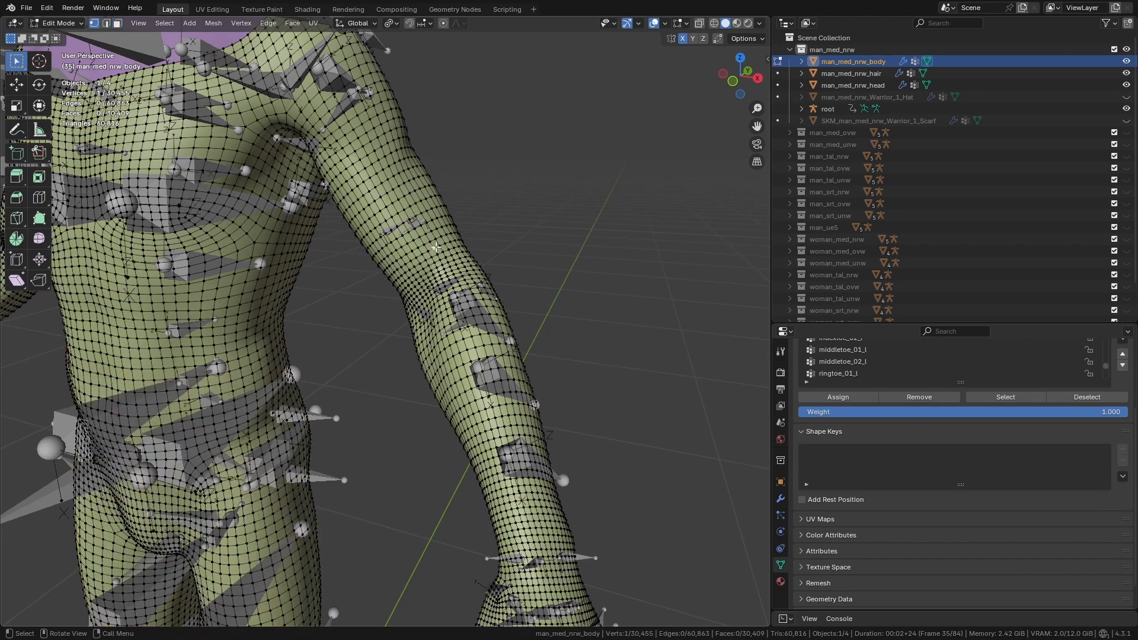
Frame the selected upper arm vertex and show its vertex weights in the sidebar for inspection.
key("KP_Decimal")
middle_click_drag(482, 253, 442, 211)
key("n")
left_click(763, 63)
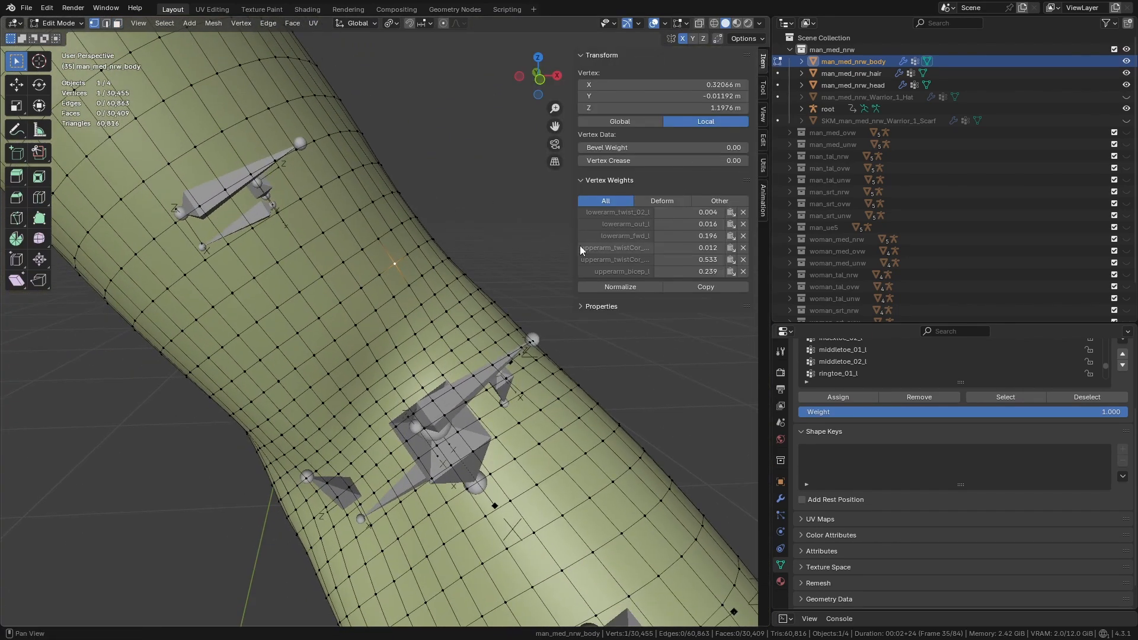
middle_click_drag(582, 250, 567, 260, "shift")
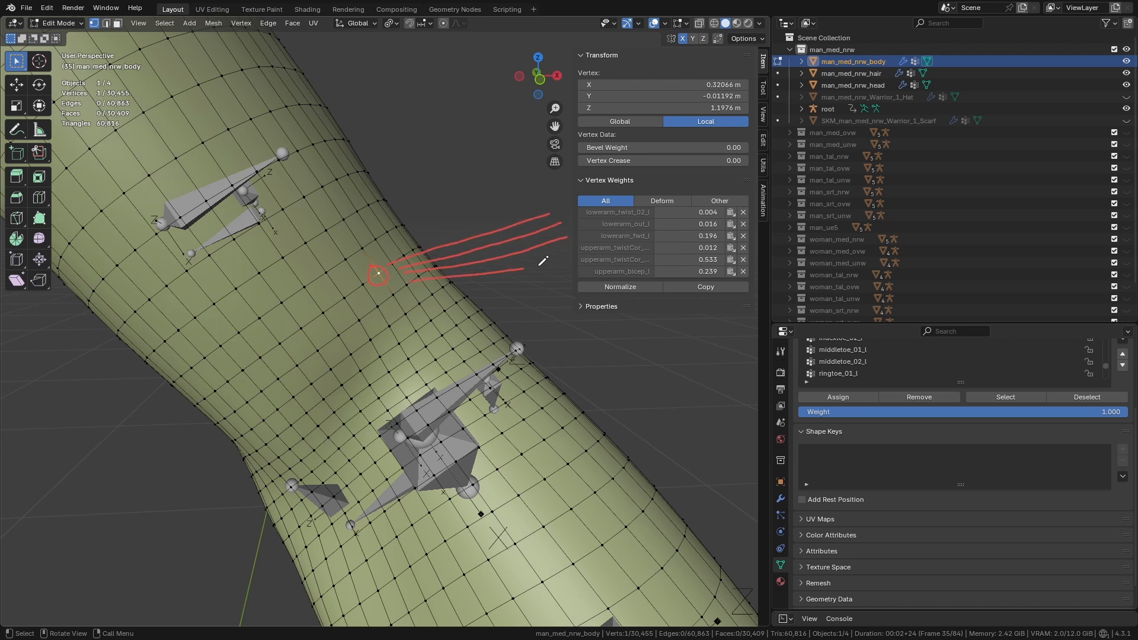
left_click_drag(540, 265, 544, 263)
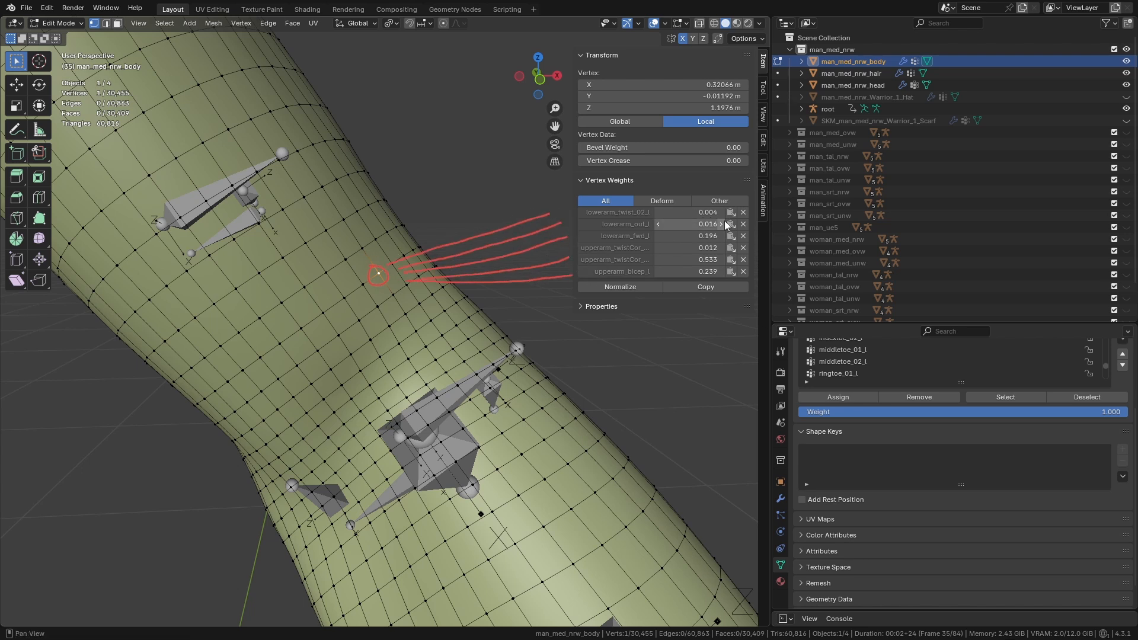
left_click_drag(688, 212, 564, 213)
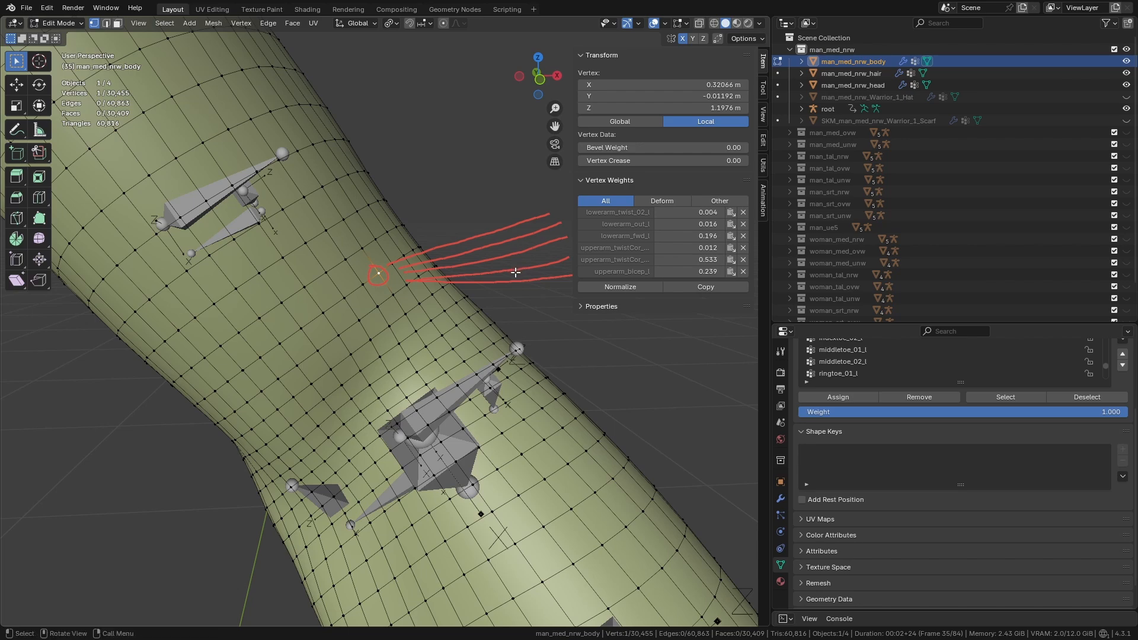
Switch man_med_nrw_body from Edit Mode to Weight Paint mode.
scroll(467, 274, "down", 1)
middle_click_drag(468, 274, 415, 307)
scroll(414, 308, "down", 2)
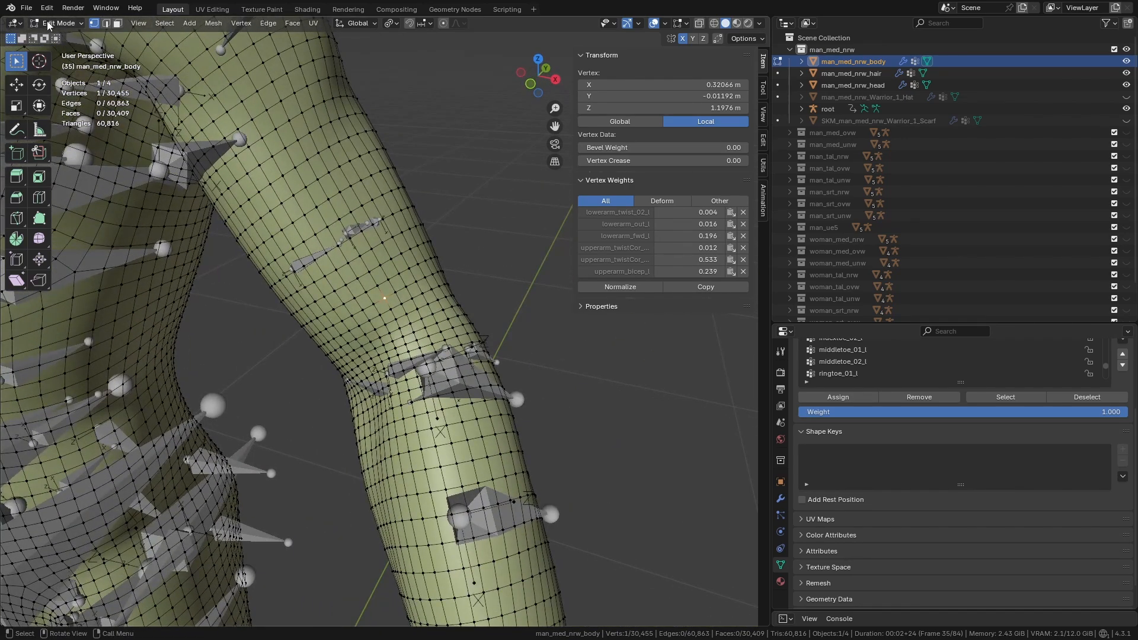
left_click(50, 24)
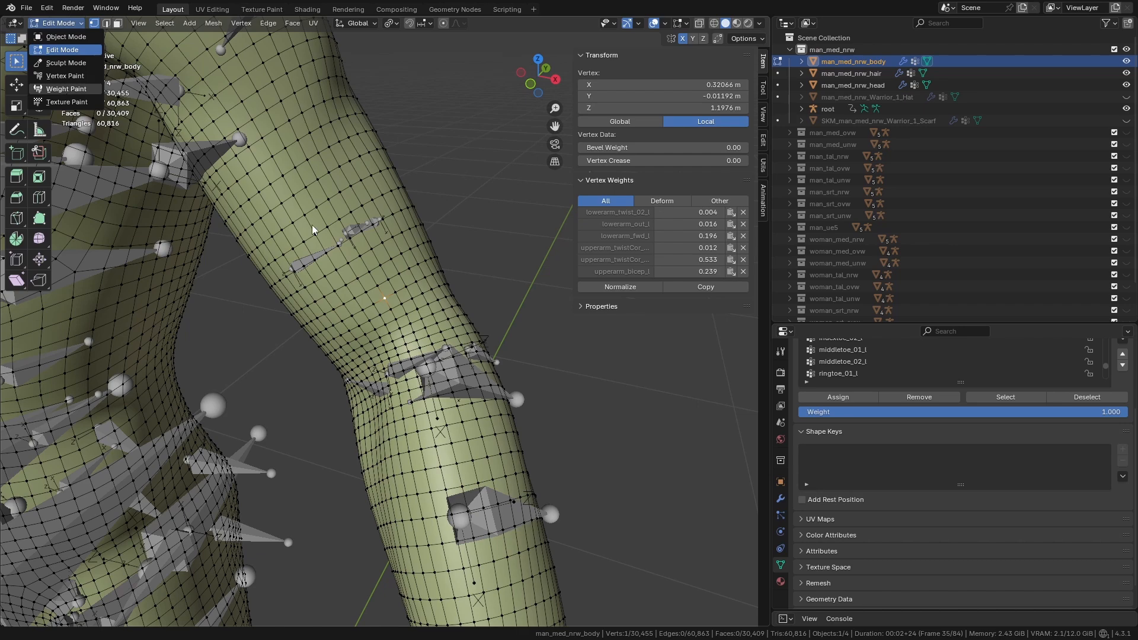
left_click(66, 89)
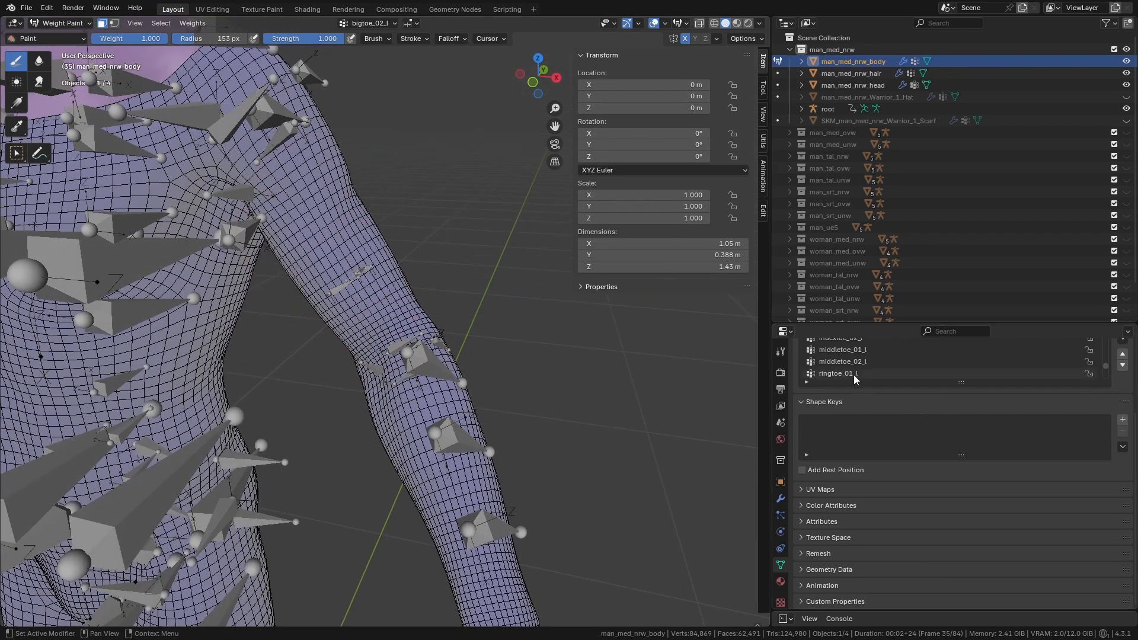
Enlarge the body's vertex group list and sample the lowerarm_out_l group on the left elbow to examine its weights.
left_click(853, 374)
left_click_drag(968, 380, 968, 415)
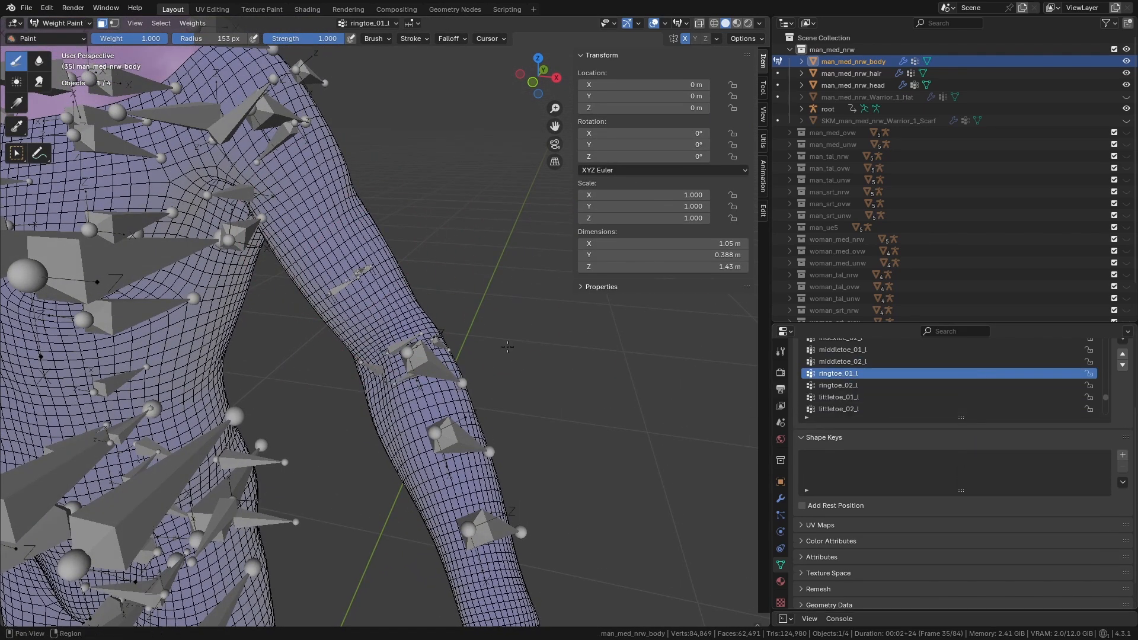
key("ctrl+shift+x")
left_click(350, 291)
middle_click_drag(348, 301, 401, 348)
key("shift+z")
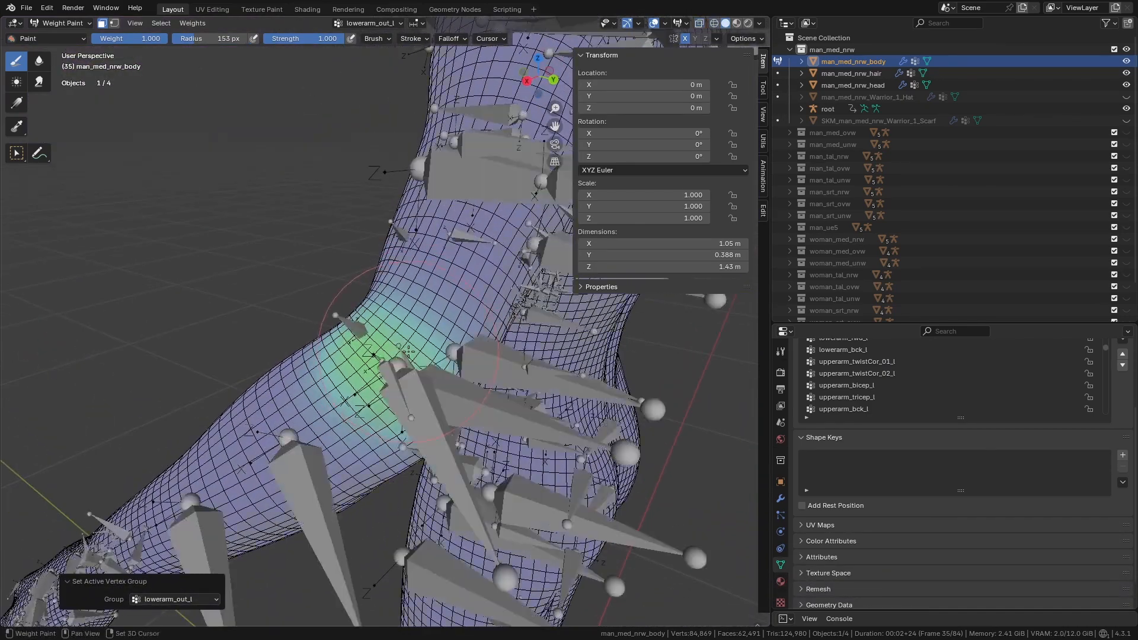
mouse_move(413, 348)
middle_mouse_down()
mouse_move(497, 345)
mouse_move(444, 317)
middle_mouse_up()
scroll(445, 317, "down", 5)
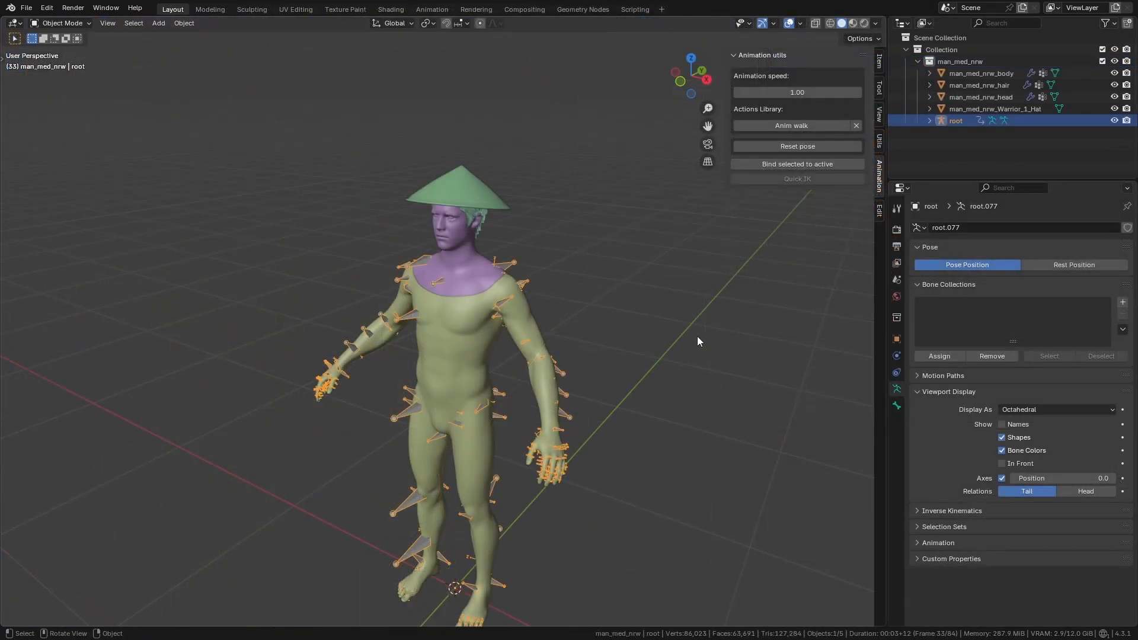
Select the head, body and hair meshes in turn in the hat-wearing character scene to examine their vertex groups.
middle_click_drag(697, 336, 624, 258)
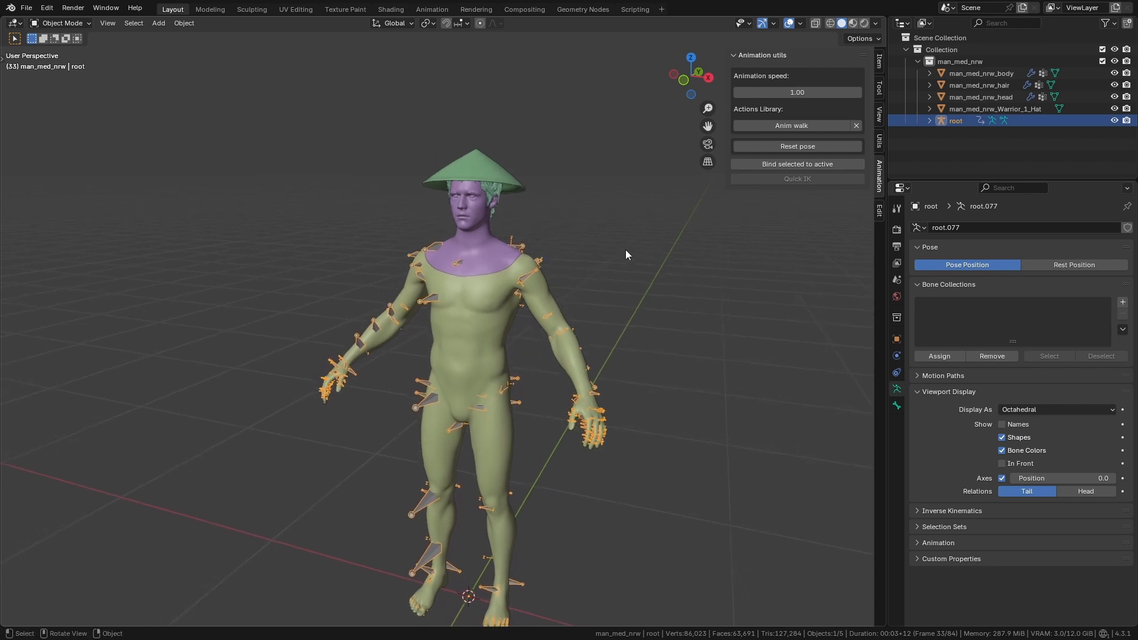
mouse_move(625, 250)
middle_mouse_down()
mouse_move(610, 251)
mouse_move(631, 254)
middle_mouse_up()
scroll(631, 255, "up", 1)
left_click(487, 242)
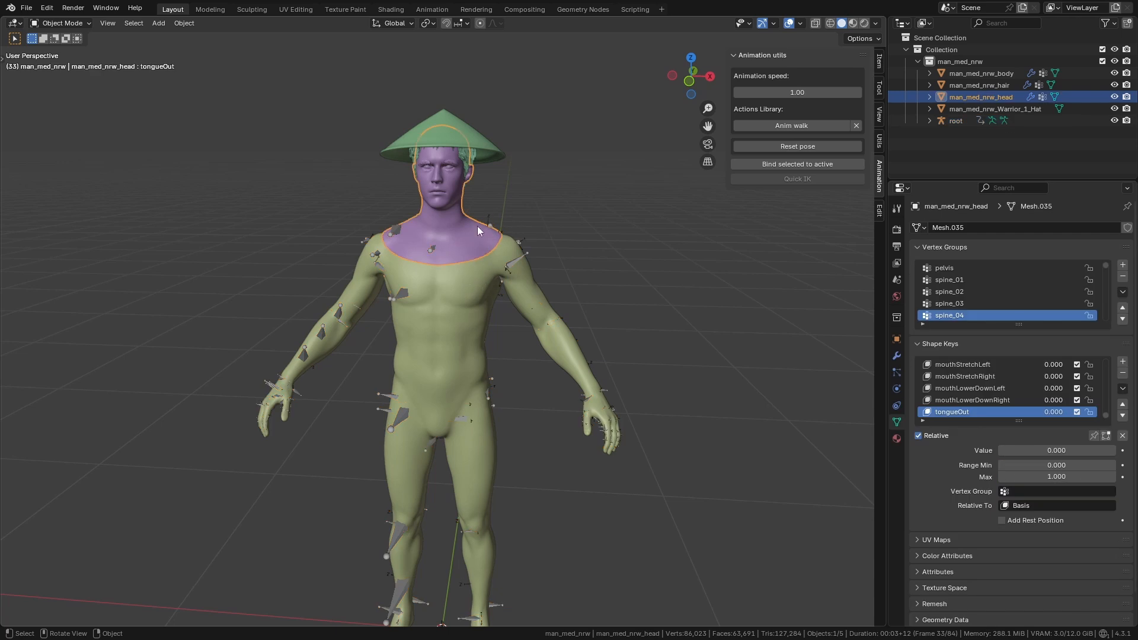
left_click(489, 276)
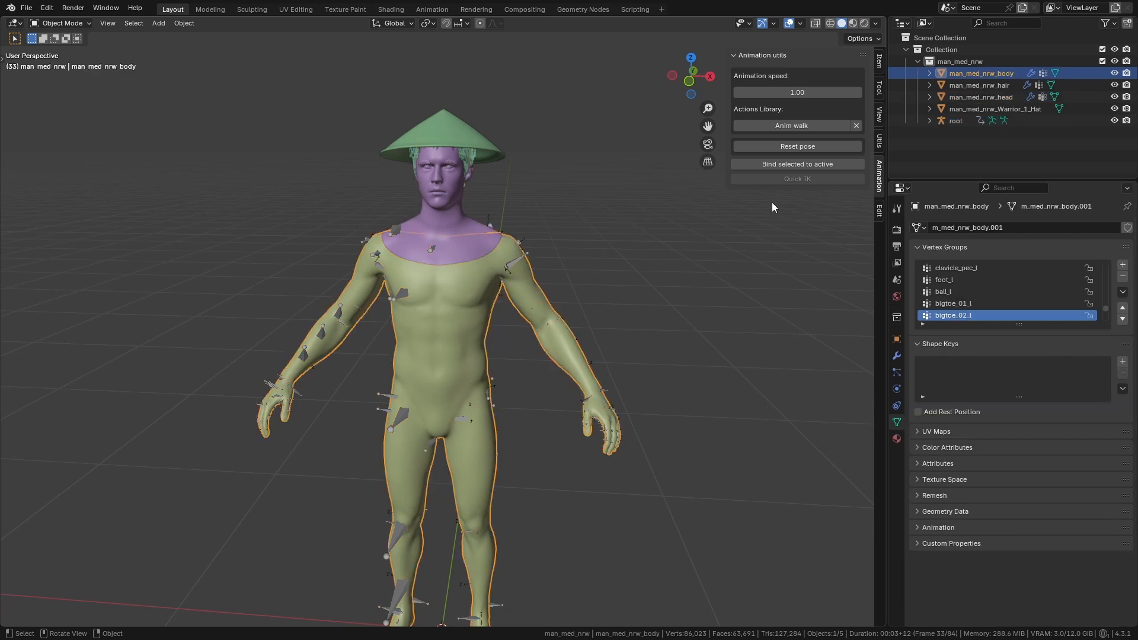
left_click(981, 85)
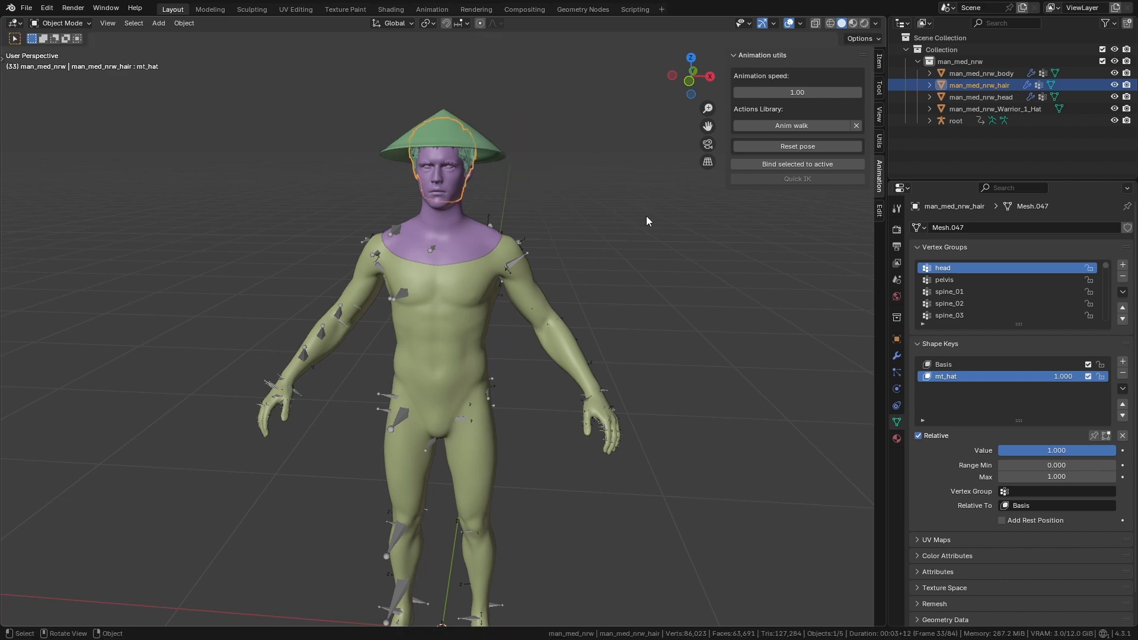
middle_click_drag(647, 217, 565, 272)
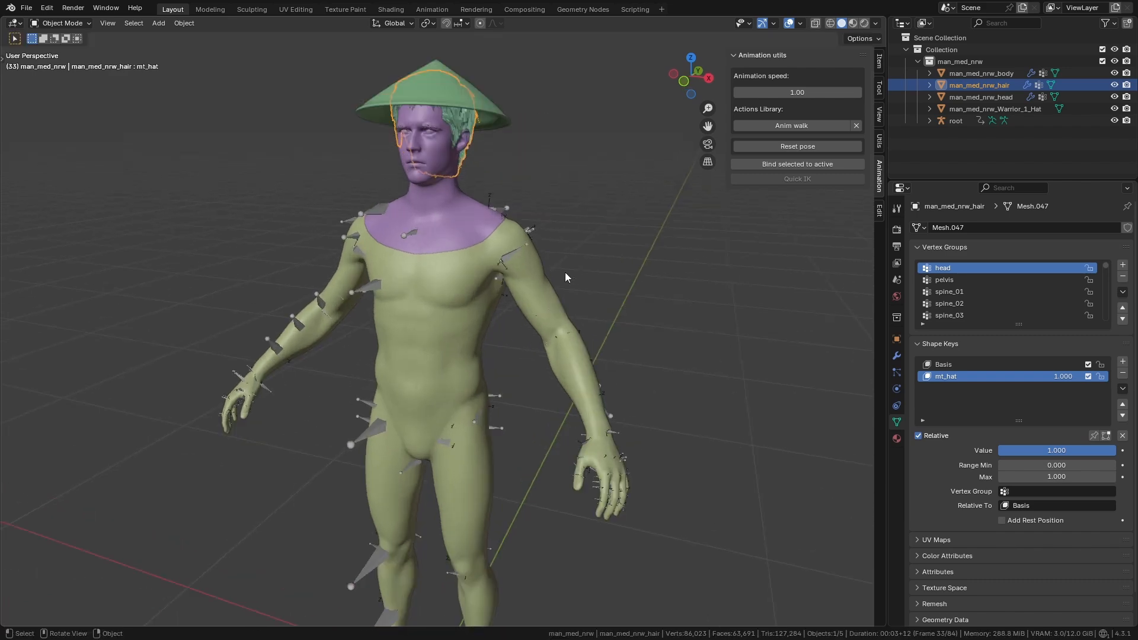
Open the root armature in Edit Mode with wireframe shading, reveal its bones and select a joint of spine_04.
left_click(513, 254)
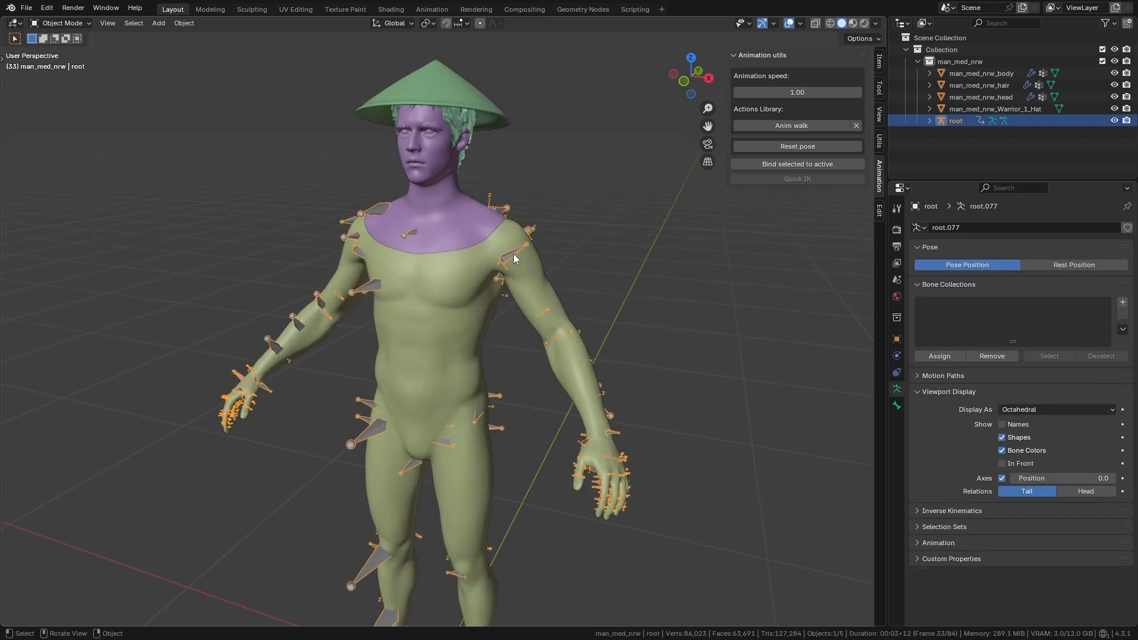
middle_click_drag(514, 253, 614, 234)
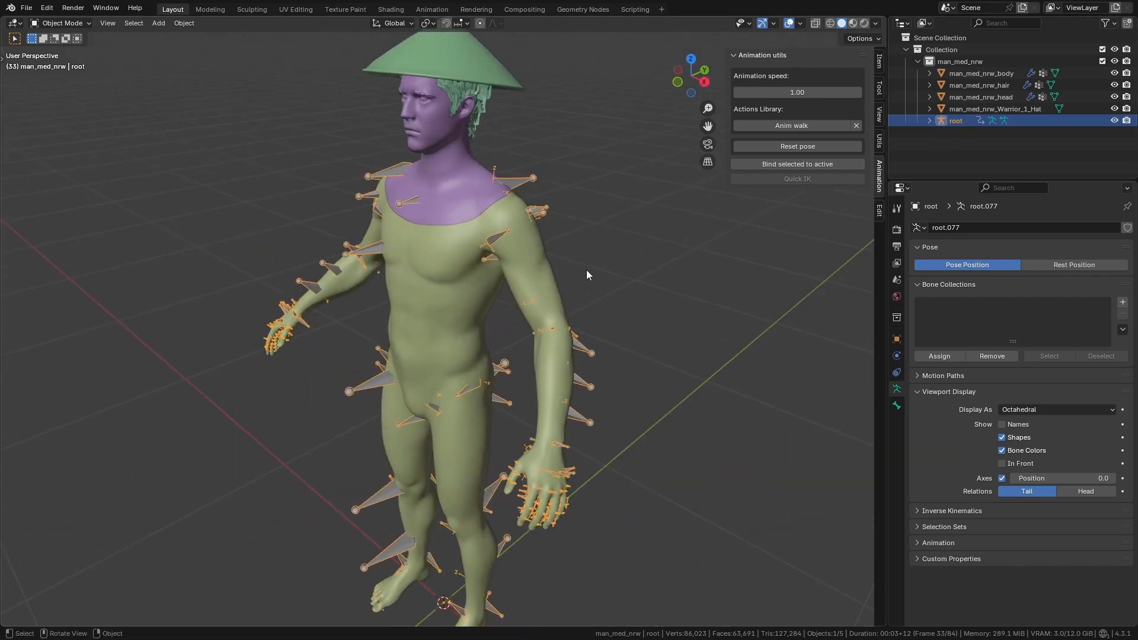
mouse_move(587, 271)
middle_mouse_down()
mouse_move(617, 271)
mouse_move(503, 261)
mouse_move(595, 253)
middle_mouse_up()
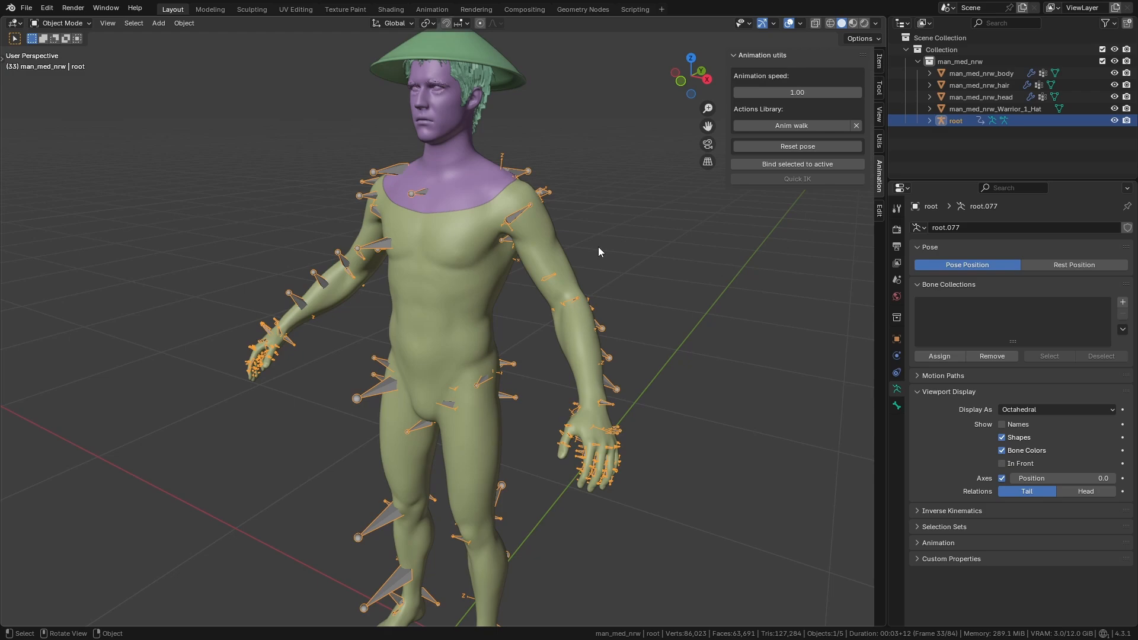
key("Tab")
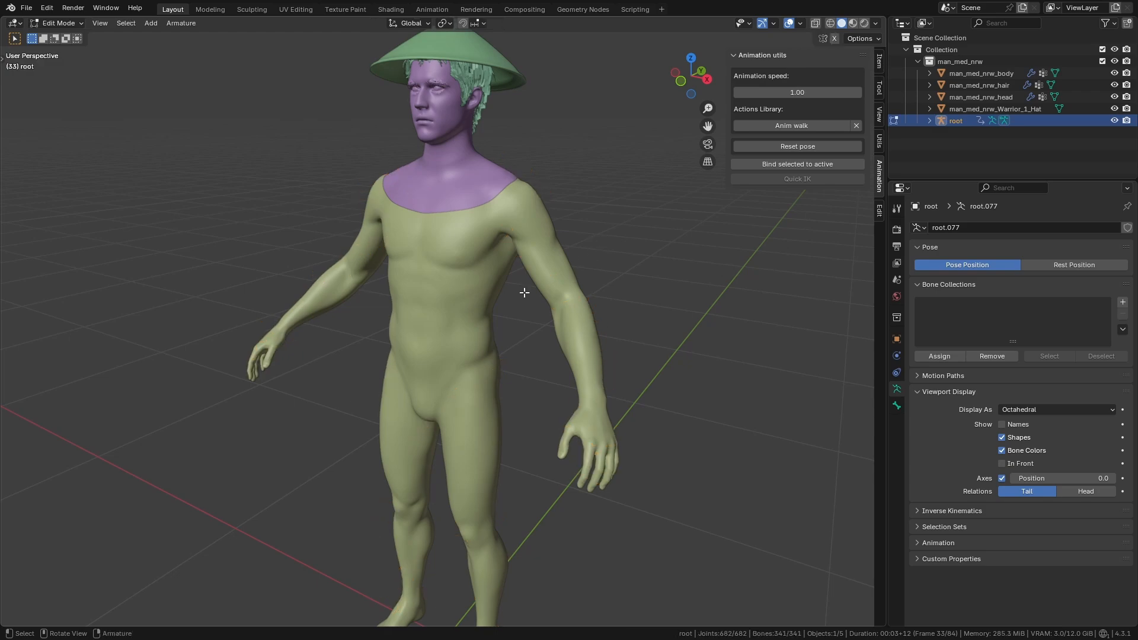
key("shift+z")
key("alt+h")
middle_click_drag(548, 298, 483, 282)
scroll(561, 305, "up", 1)
left_click(472, 271)
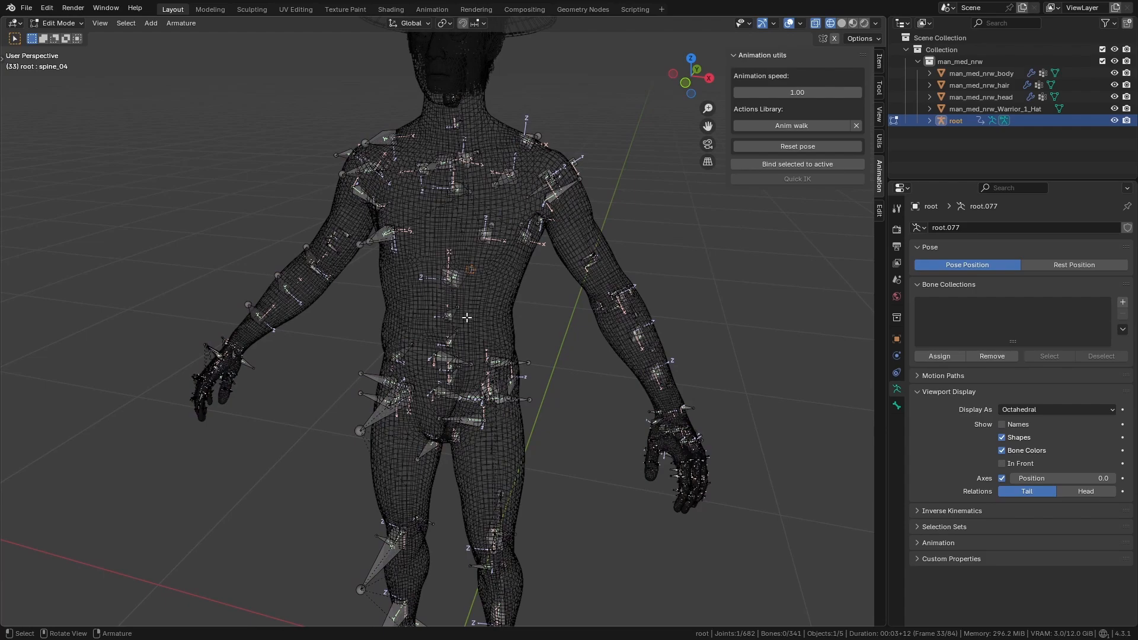
Examine the bones inside the character's left hand and toes up close in wireframe.
middle_click_drag(690, 483, 625, 439, "shift")
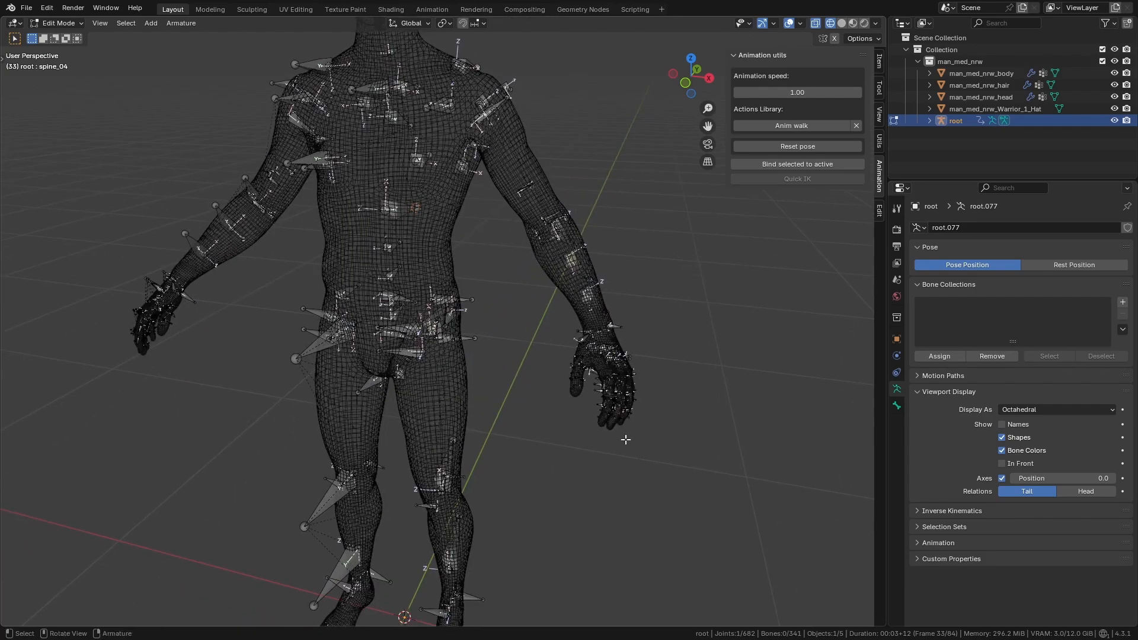
key("a")
scroll(575, 391, "up", 4)
middle_click_drag(575, 391, 541, 421)
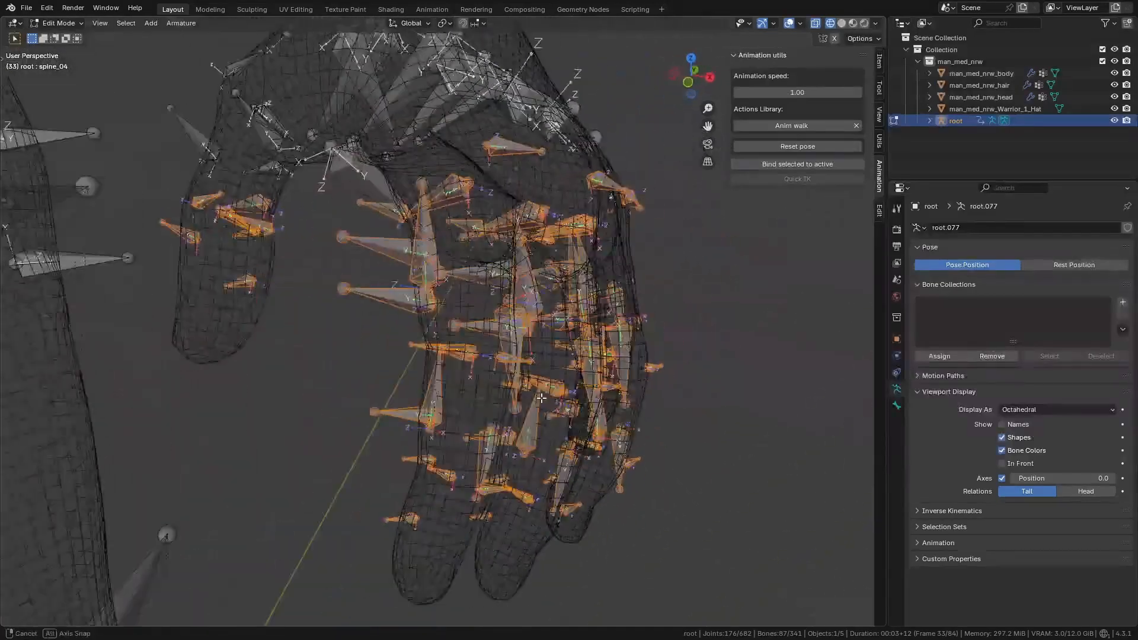
scroll(541, 420, "down", 3)
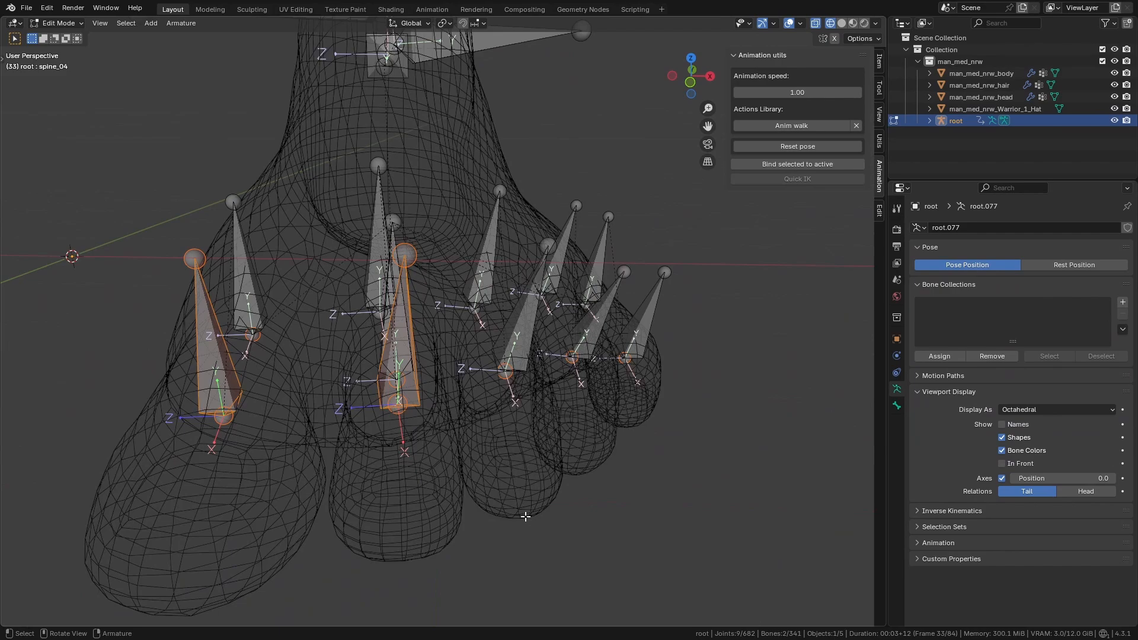
mouse_move(415, 474)
middle_mouse_down()
mouse_move(403, 485)
mouse_move(414, 469)
mouse_move(533, 459)
middle_mouse_up()
Return to solid shading in Pose Mode and try to rotate the toe bone indextoe_02_l.
key("shift+z")
scroll(533, 459, "down", 3)
key("Tab")
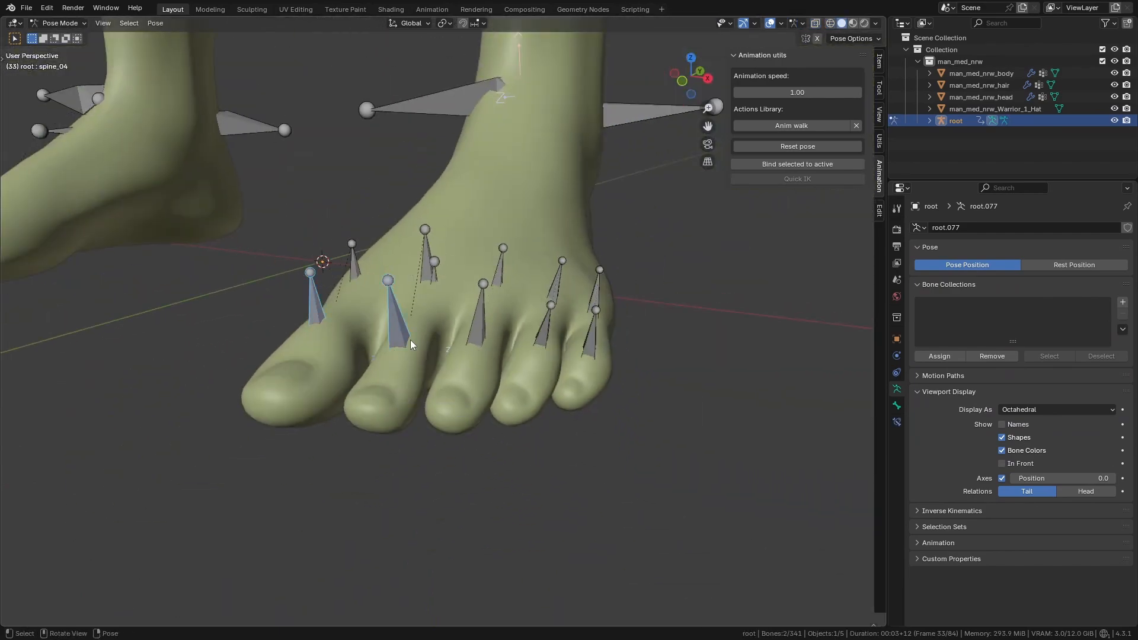
left_click(407, 339)
key("r")
right_click(441, 437)
Select all bones of the root armature and examine the character's head and hat up close.
scroll(492, 439, "down", 3)
key("a")
key("KP_Decimal")
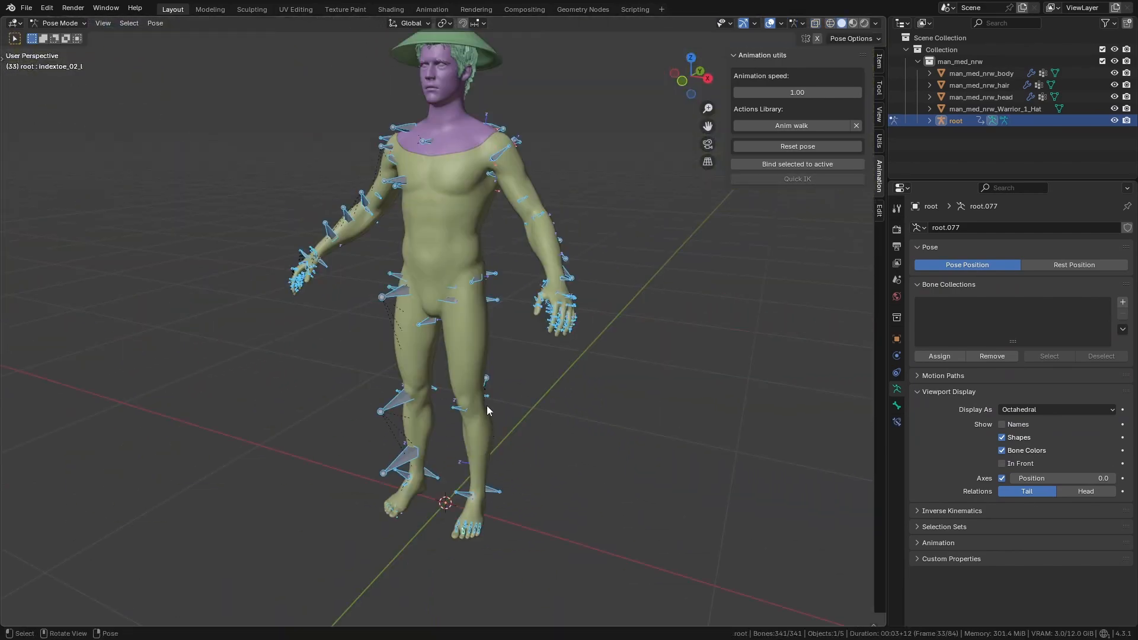
scroll(497, 405, "up", 5)
middle_click_drag(529, 400, 513, 353)
scroll(524, 409, "up", 2)
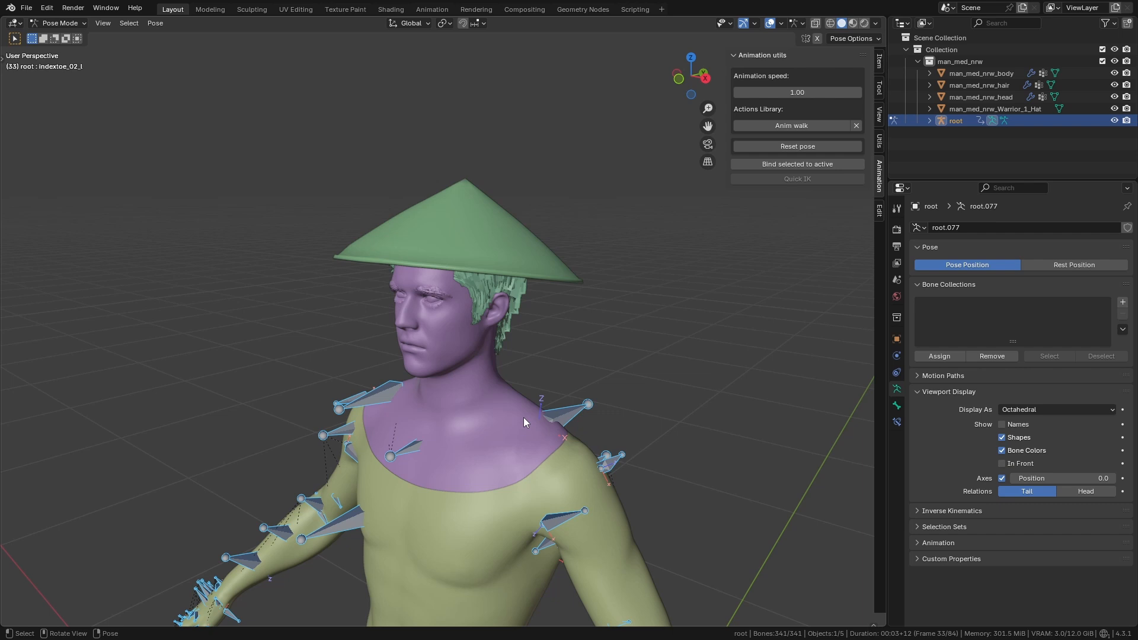
middle_click_drag(524, 417, 520, 292)
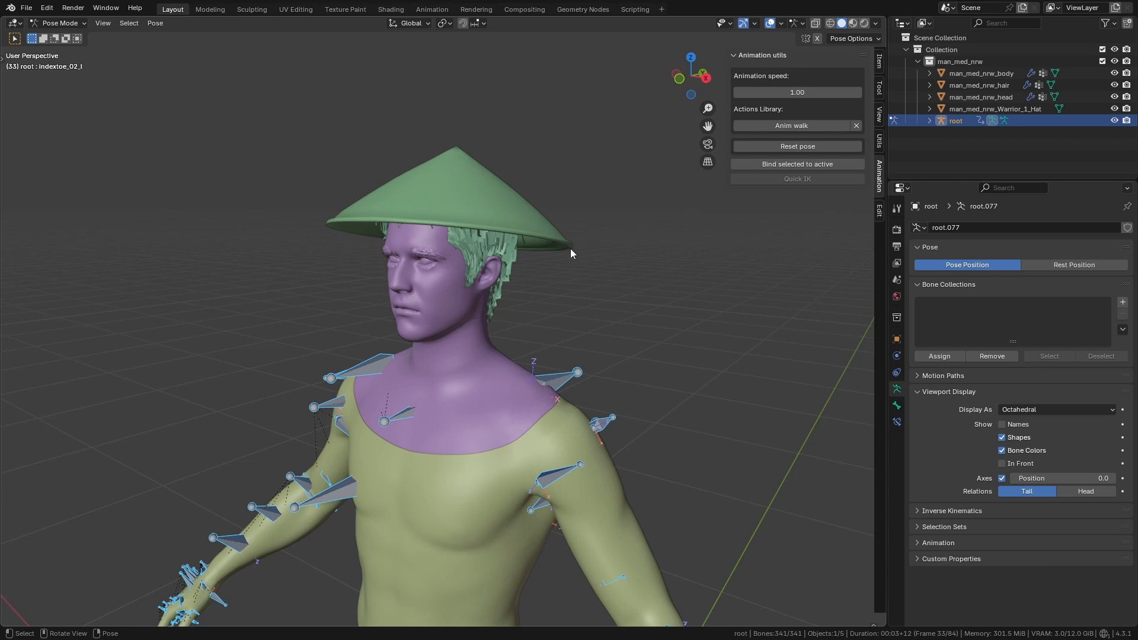
middle_click_drag(542, 407, 611, 380)
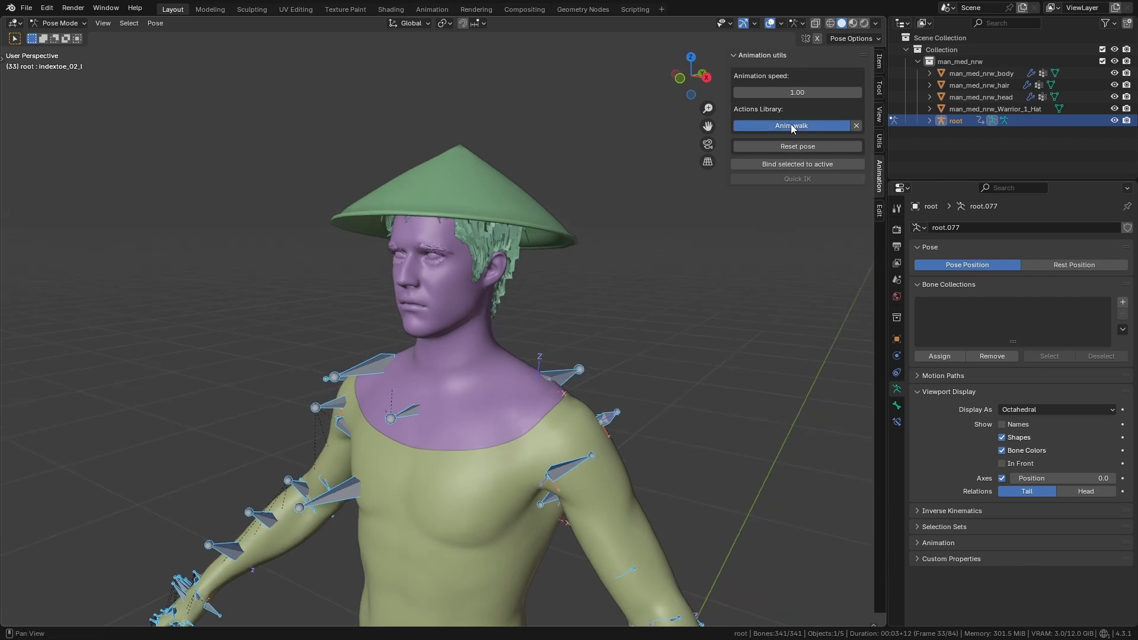
Play the Anim walk action to check how the hat behaves during the walk, and stop playback.
scroll(579, 320, "down", 4)
middle_click_drag(581, 325, 527, 289)
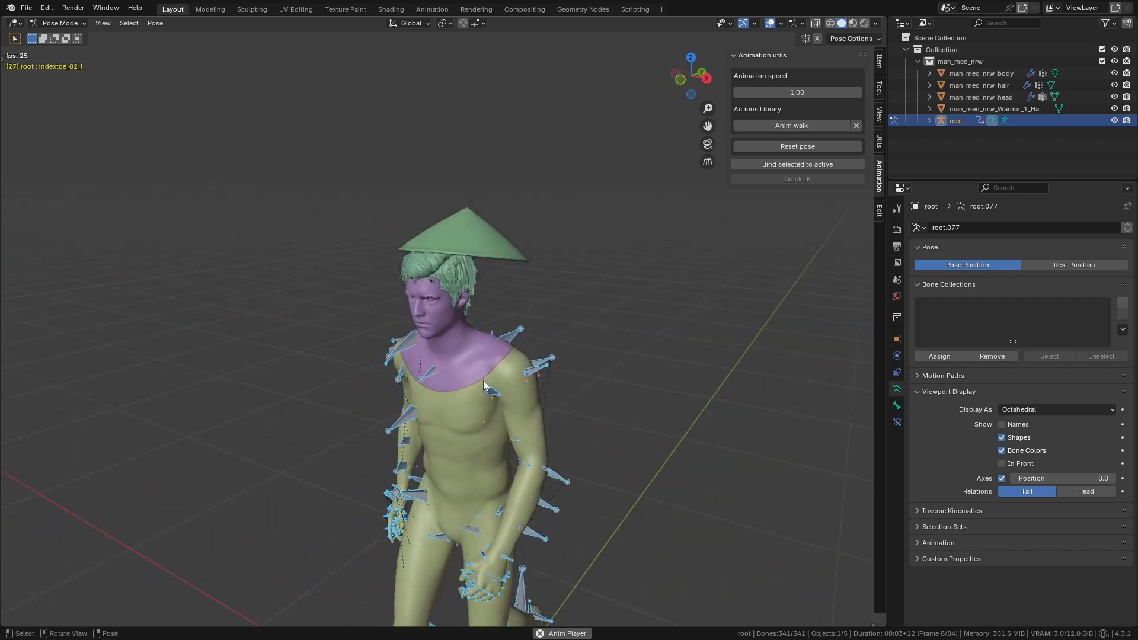
mouse_move(489, 341)
middle_mouse_down()
mouse_move(652, 343)
mouse_move(448, 339)
mouse_move(512, 343)
middle_mouse_up()
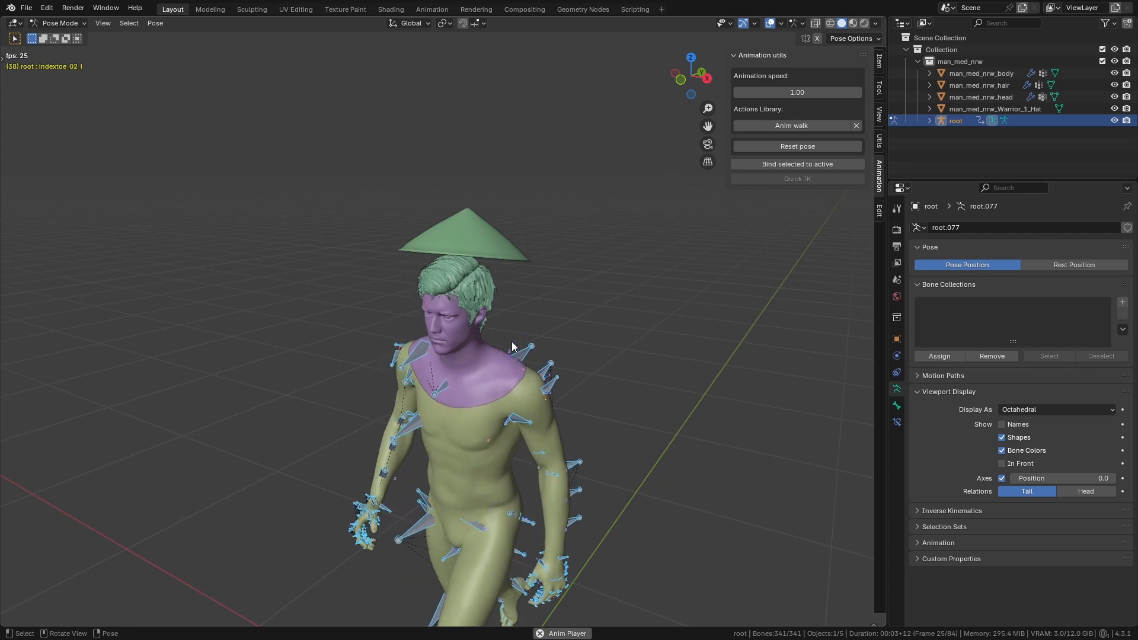
key("space")
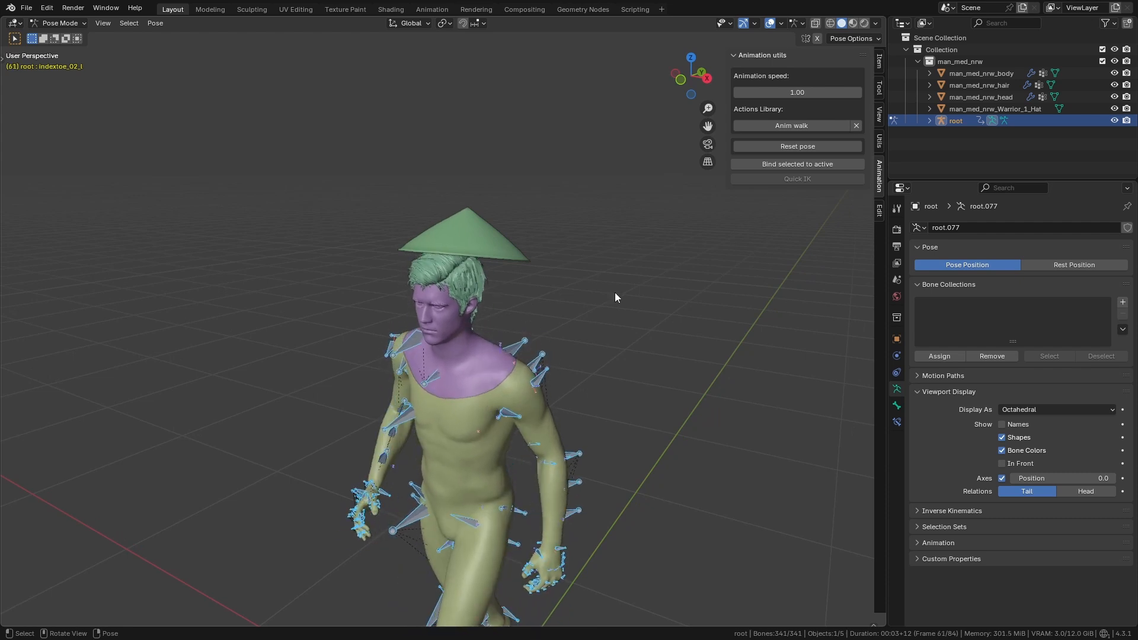
Reset the rig's pose and select man_med_nrw_Warrior_1_Hat in Object Mode.
left_click(802, 145)
key("ctrl+Tab")
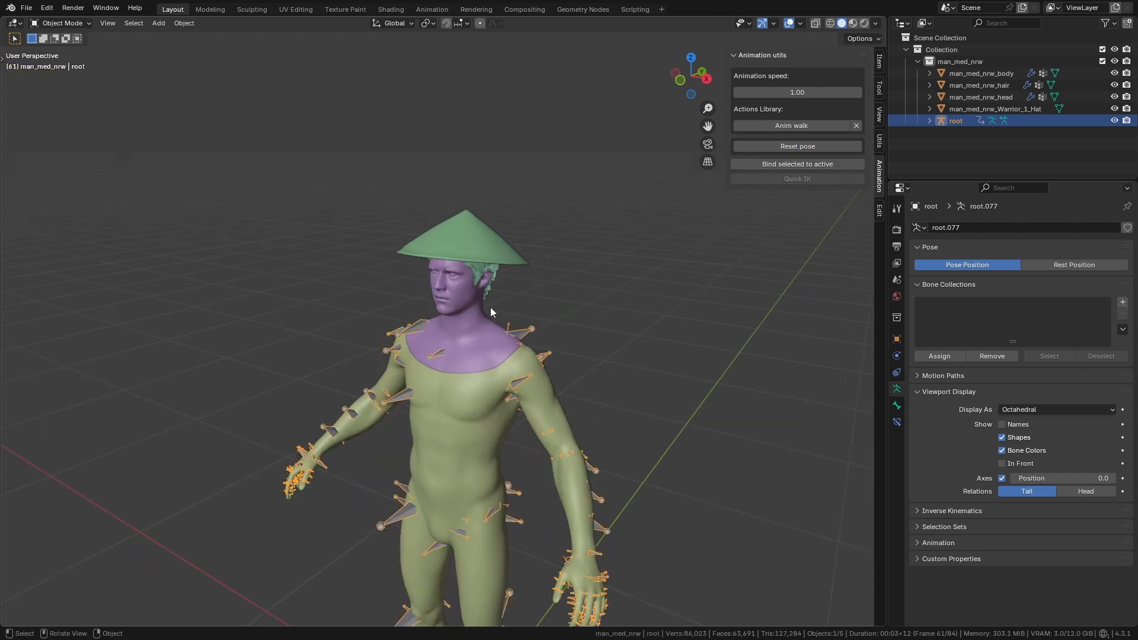
left_click(483, 242)
middle_click_drag(761, 341, 537, 281)
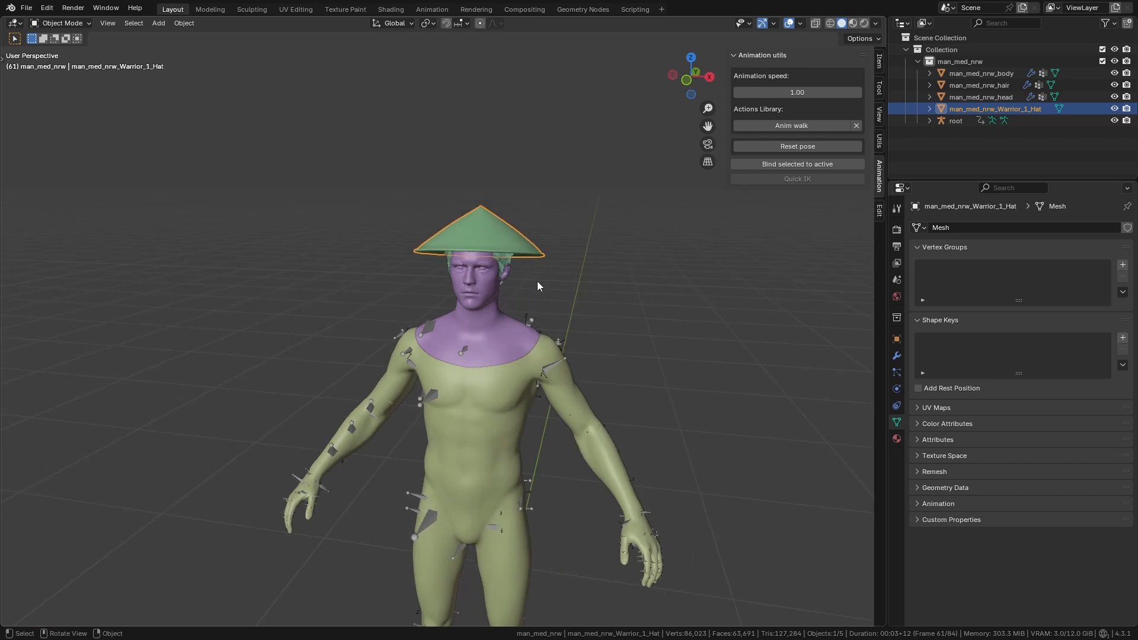
Add an Armature modifier to man_med_nrw_Warrior_1_Hat and set its object to root.
left_click(896, 355)
left_click(945, 230)
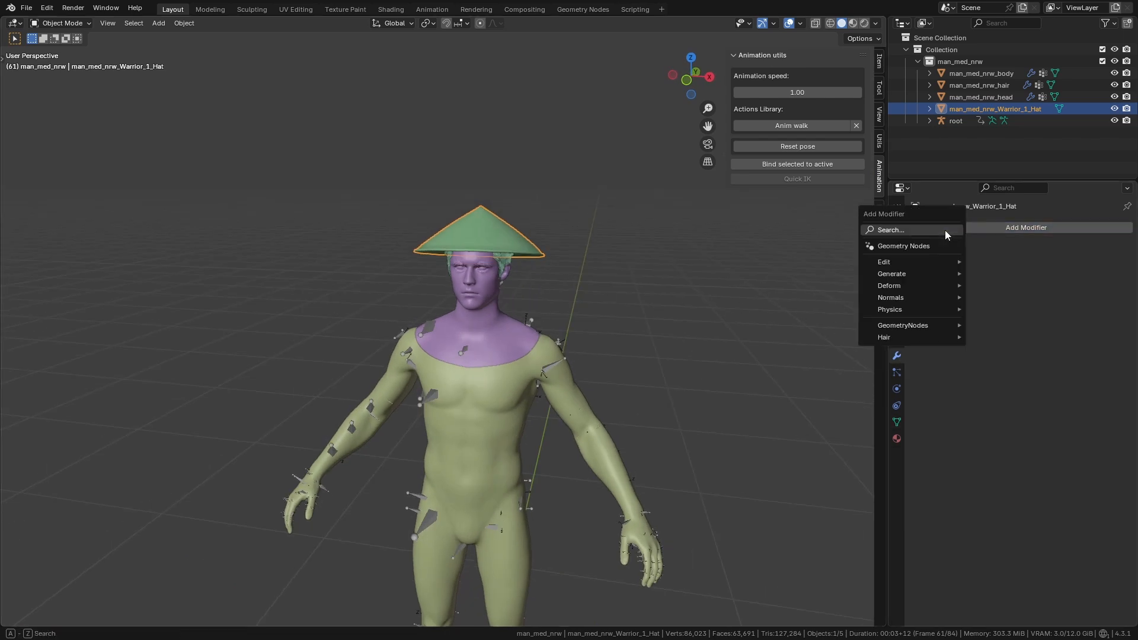
mouse_move(923, 279)
left_click(986, 286)
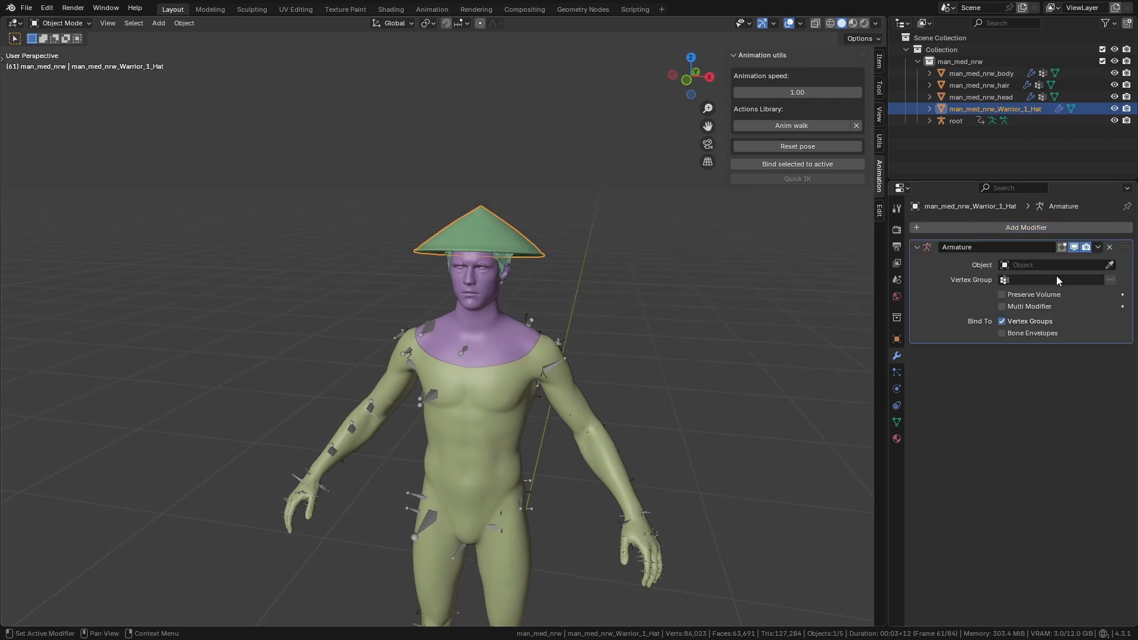
left_click(1020, 265)
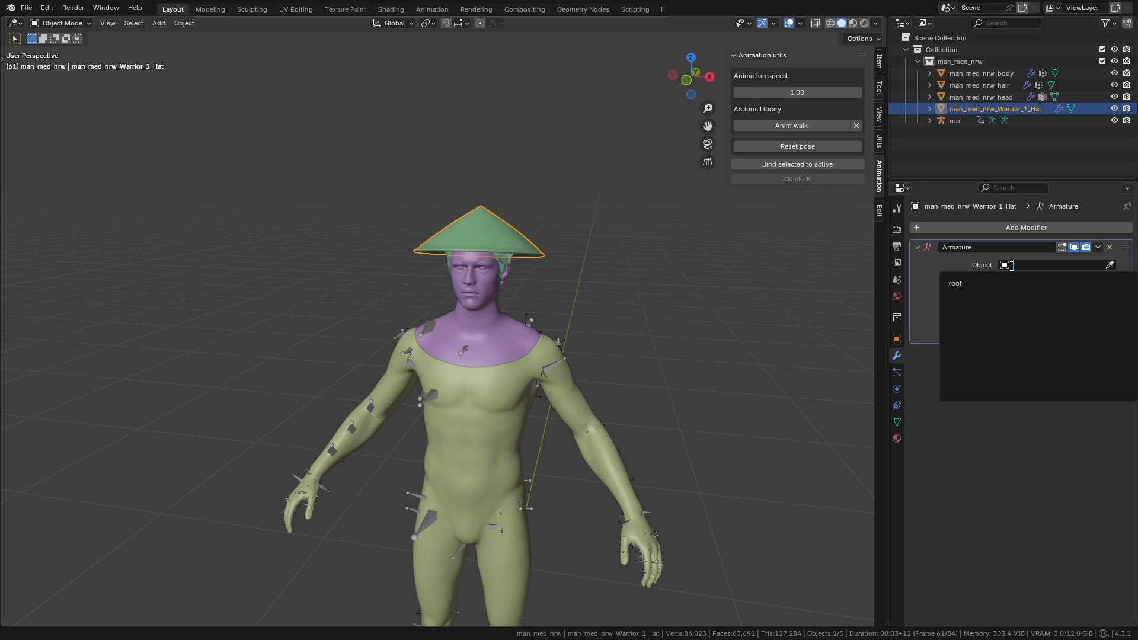
left_click(971, 283)
middle_click_drag(788, 283, 682, 270)
scroll(531, 307, "up", 2)
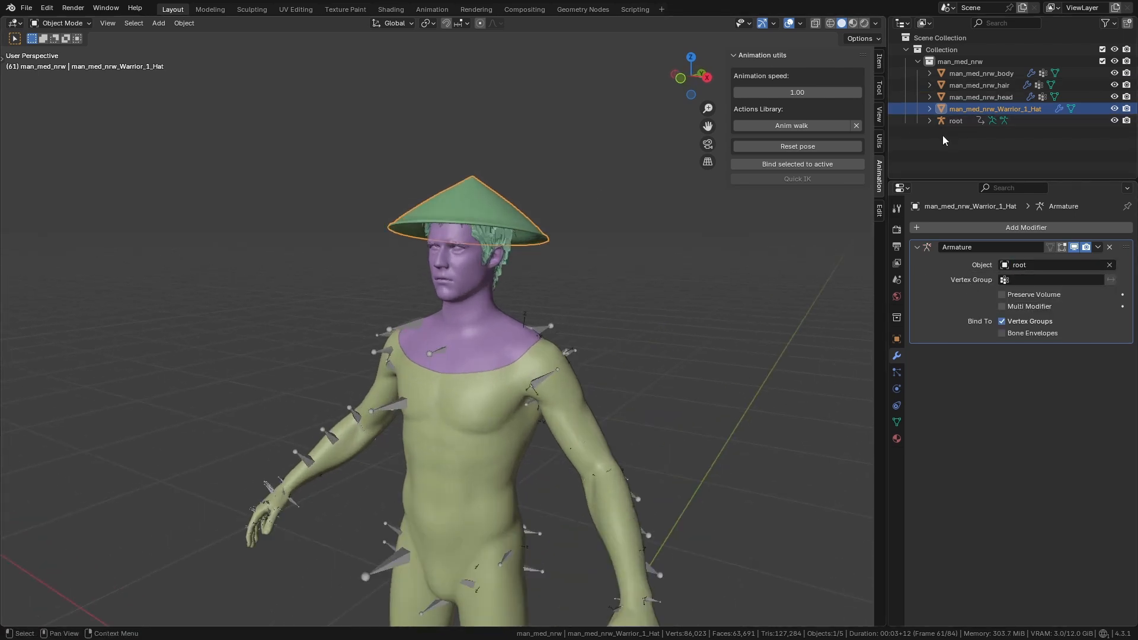
Show the hat's mesh data to check its vertex groups while viewing the hat from several angles.
middle_click_drag(573, 294, 567, 316)
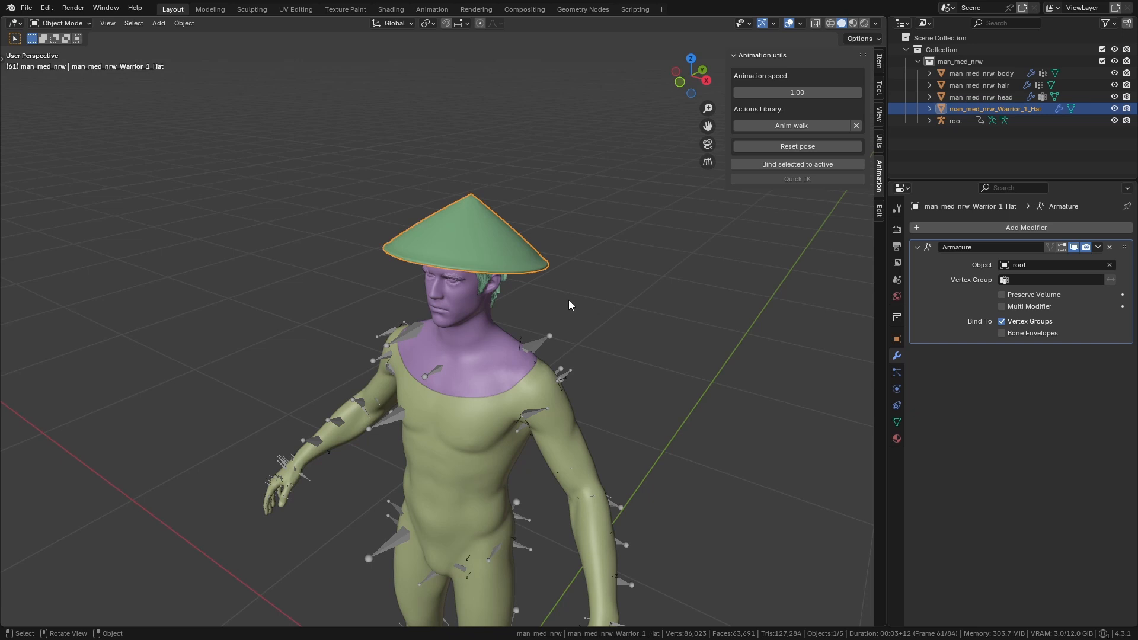
left_click(897, 423)
middle_click_drag(570, 362, 563, 336)
middle_click_drag(605, 296, 563, 298)
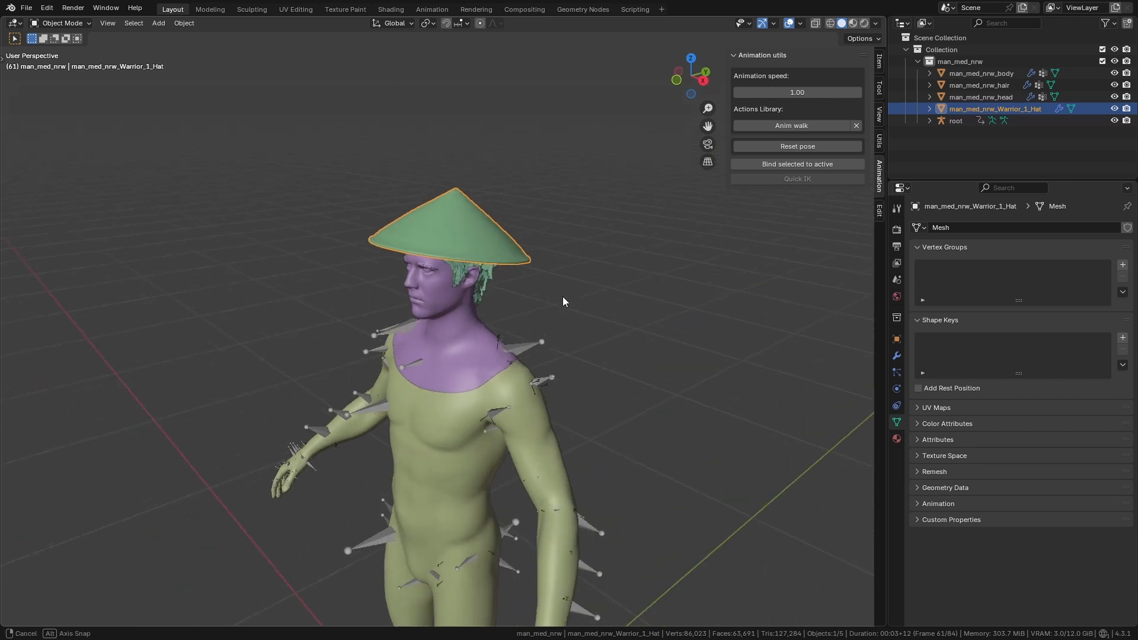
middle_click_drag(486, 239, 554, 290)
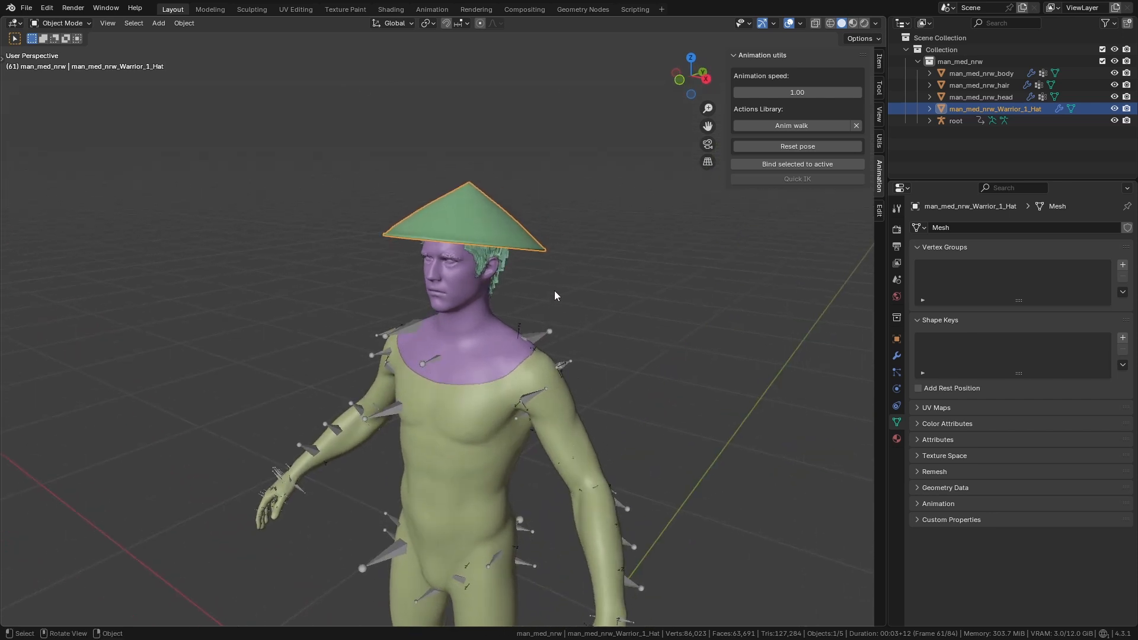
Show the bones of the root armature in Edit Mode to examine the area around the head and hat.
left_click(550, 336)
middle_click_drag(550, 336, 591, 220)
key("Tab")
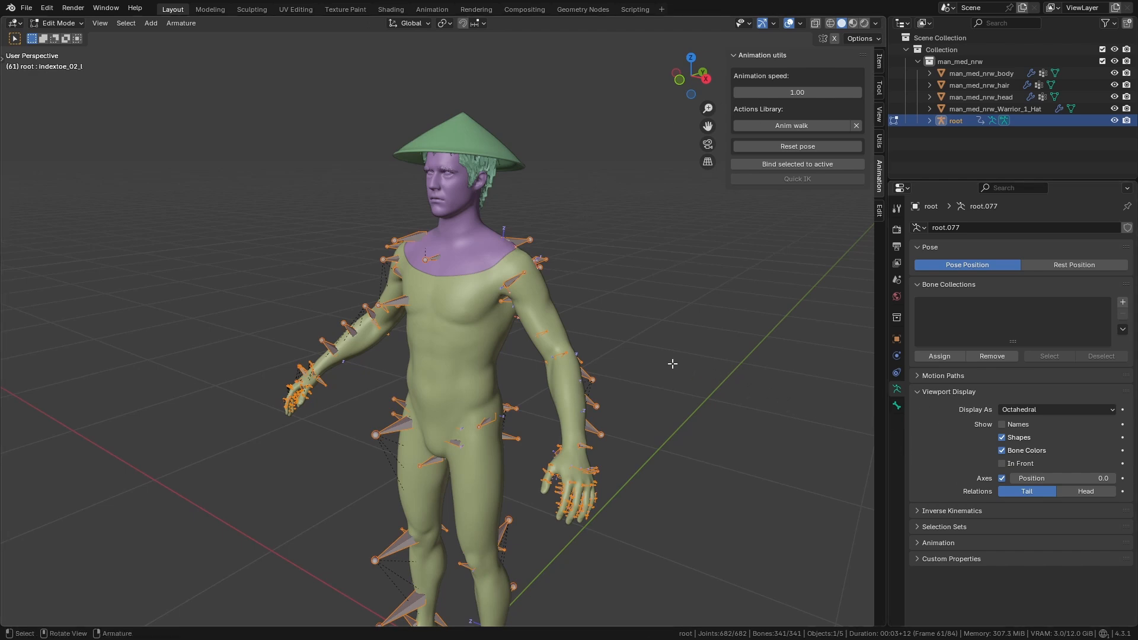
middle_click_drag(673, 363, 510, 332)
scroll(509, 332, "up", 1)
middle_click_drag(508, 283, 546, 322, "shift")
scroll(545, 322, "up", 2)
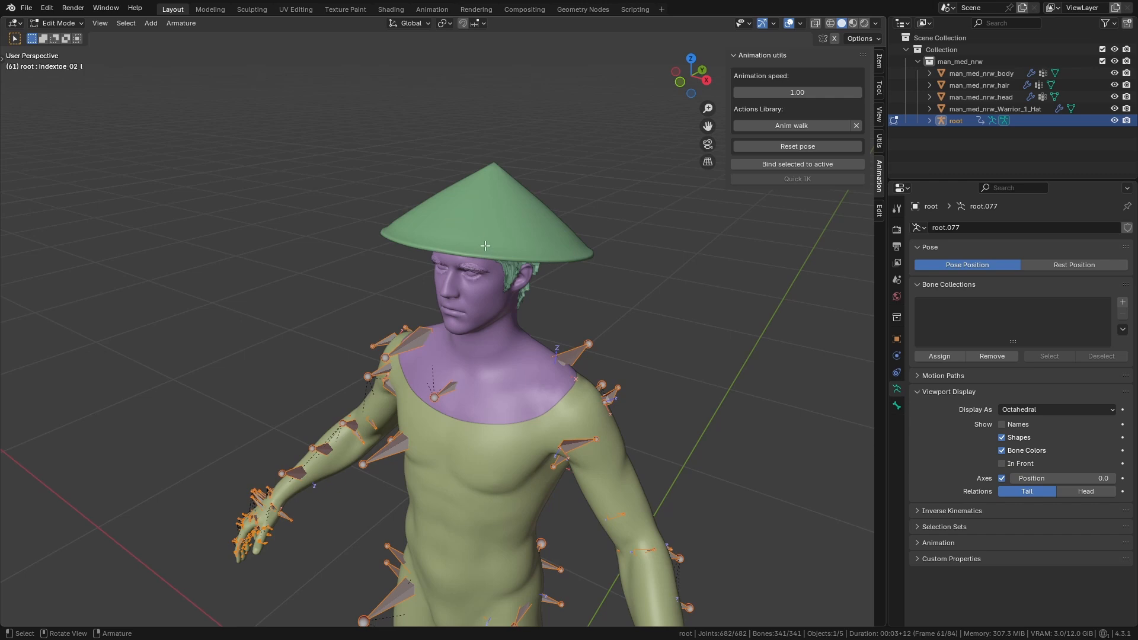
middle_click_drag(602, 240, 600, 225)
key("Tab")
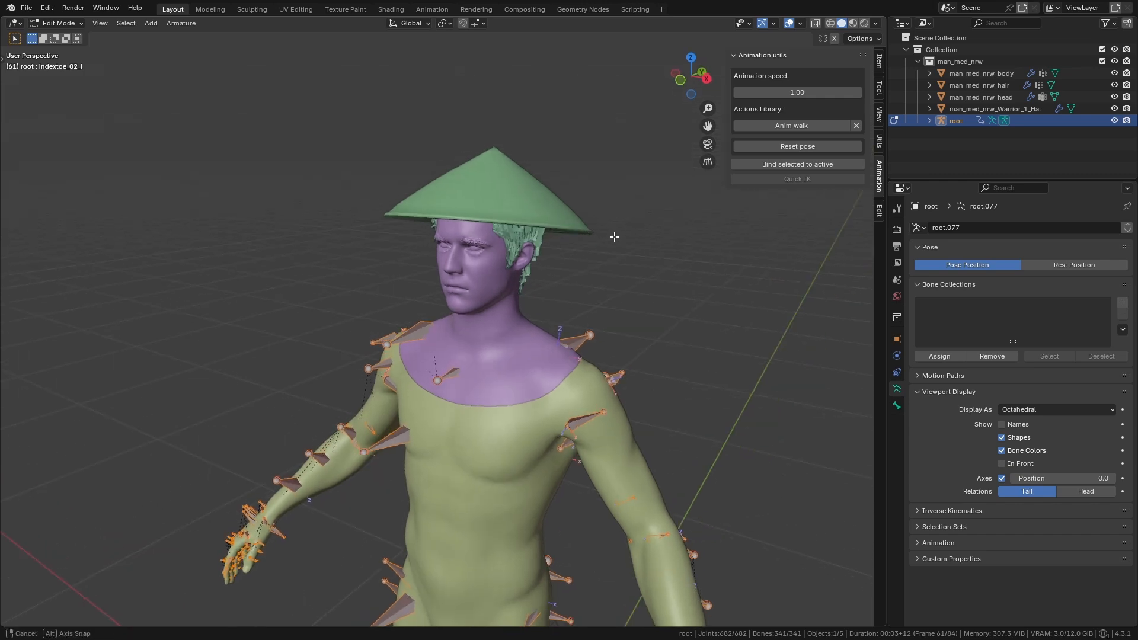
Select the head bone of root in Pose Mode using wireframe display and try rotating it in front view.
key("shift+z")
key("ctrl+Tab")
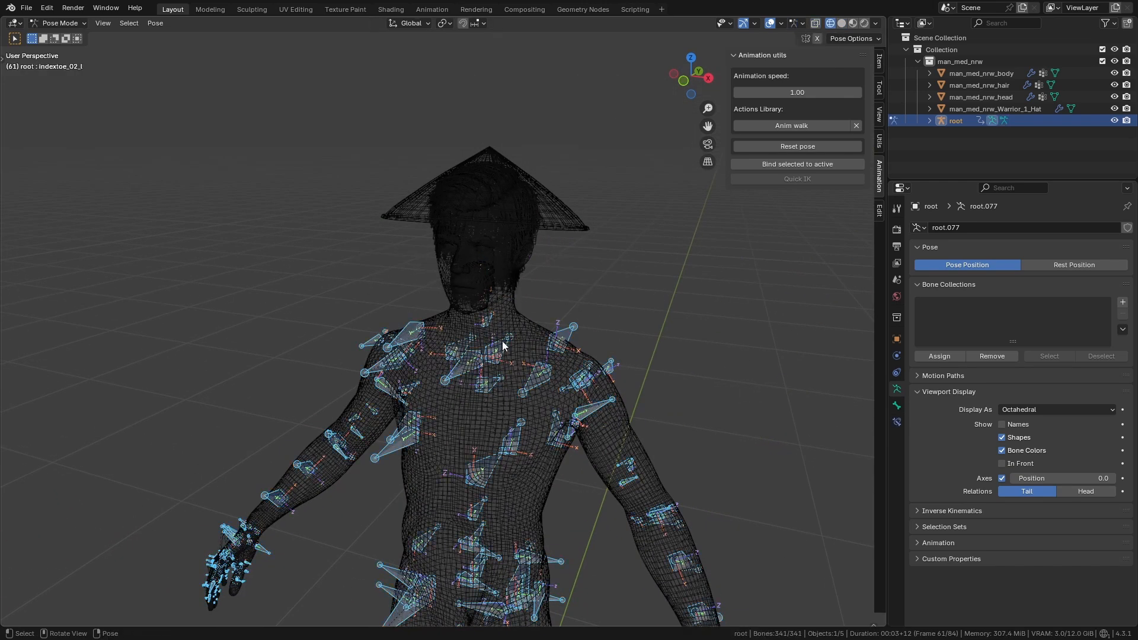
left_click(494, 273)
key("shift+z")
key("KP_1")
key("r")
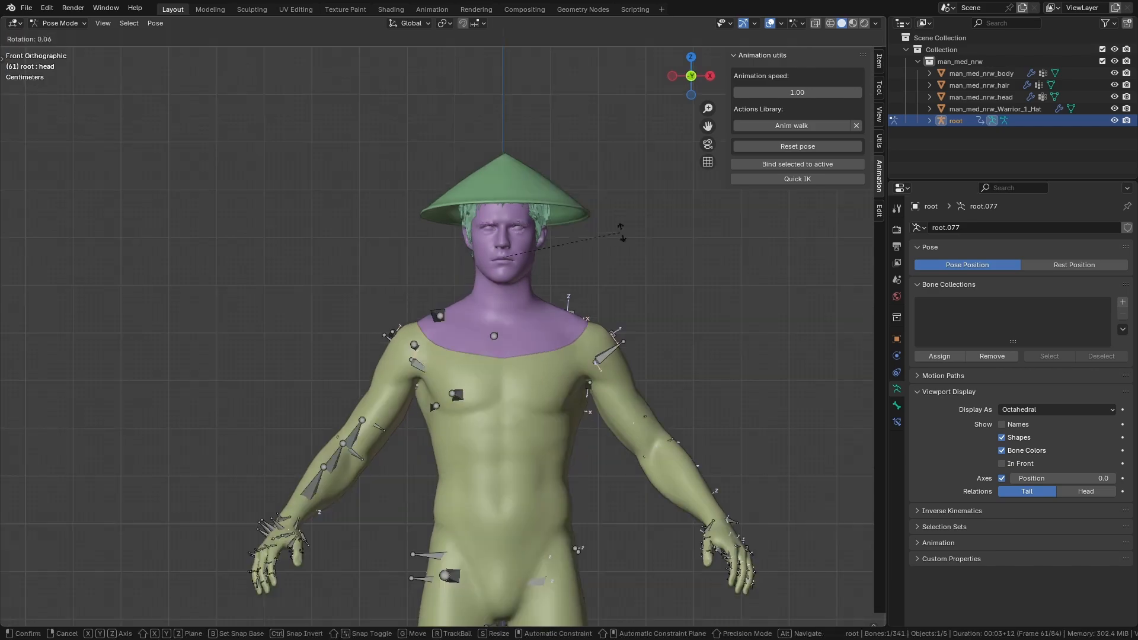
right_click(571, 276)
Select man_med_nrw_Warrior_1_Hat in Object Mode and add a vertex group named head to it.
mouse_move(571, 277)
middle_mouse_down()
mouse_move(538, 265)
mouse_move(532, 199)
mouse_move(531, 210)
mouse_move(417, 212)
mouse_move(366, 186)
mouse_move(474, 221)
mouse_move(583, 198)
middle_mouse_up()
key("shift+z")
scroll(527, 217, "up", 5)
key("ctrl+Tab")
left_click(634, 188)
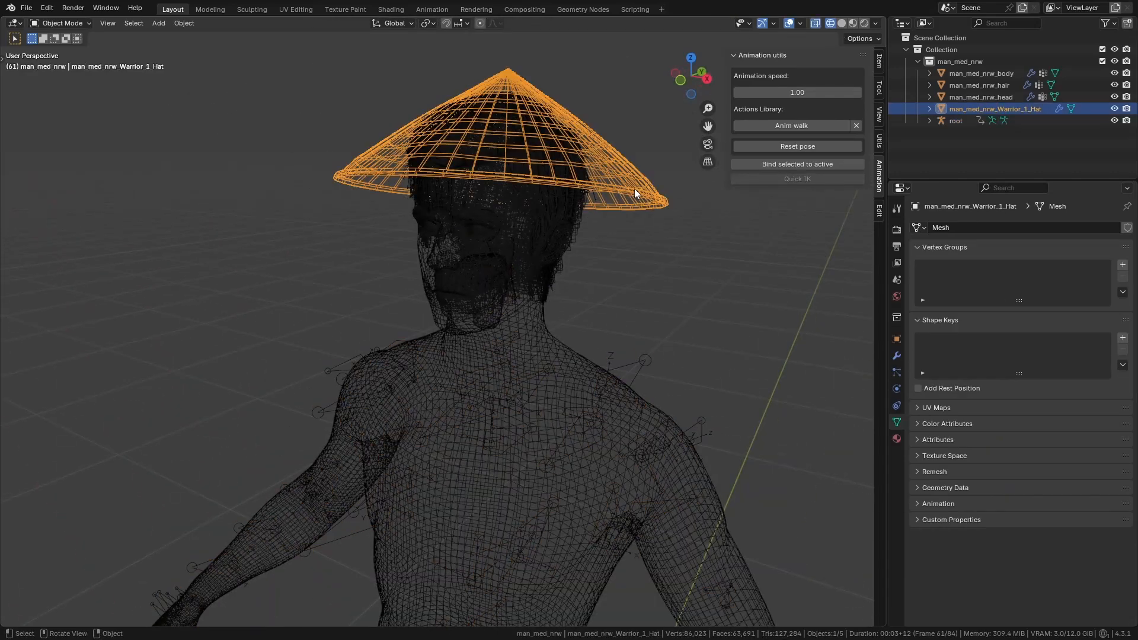
left_click(1121, 266)
double_click(969, 267)
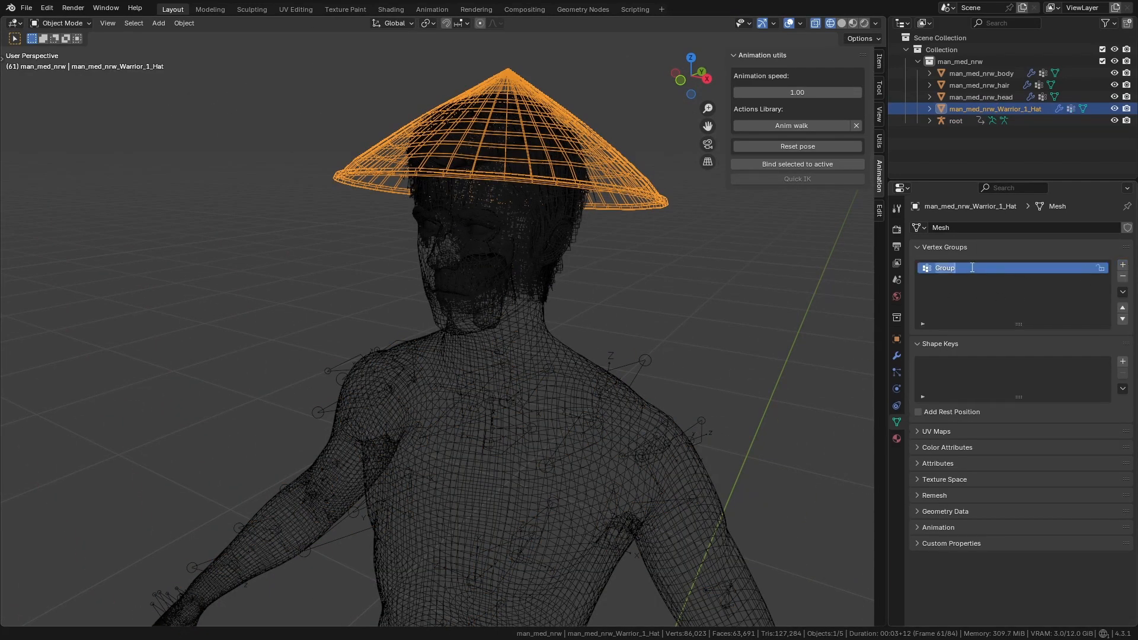
type("head")
key("Return")
Assign all vertices of the hat to the head vertex group with weight 1.000 and return to Object Mode.
key("Tab")
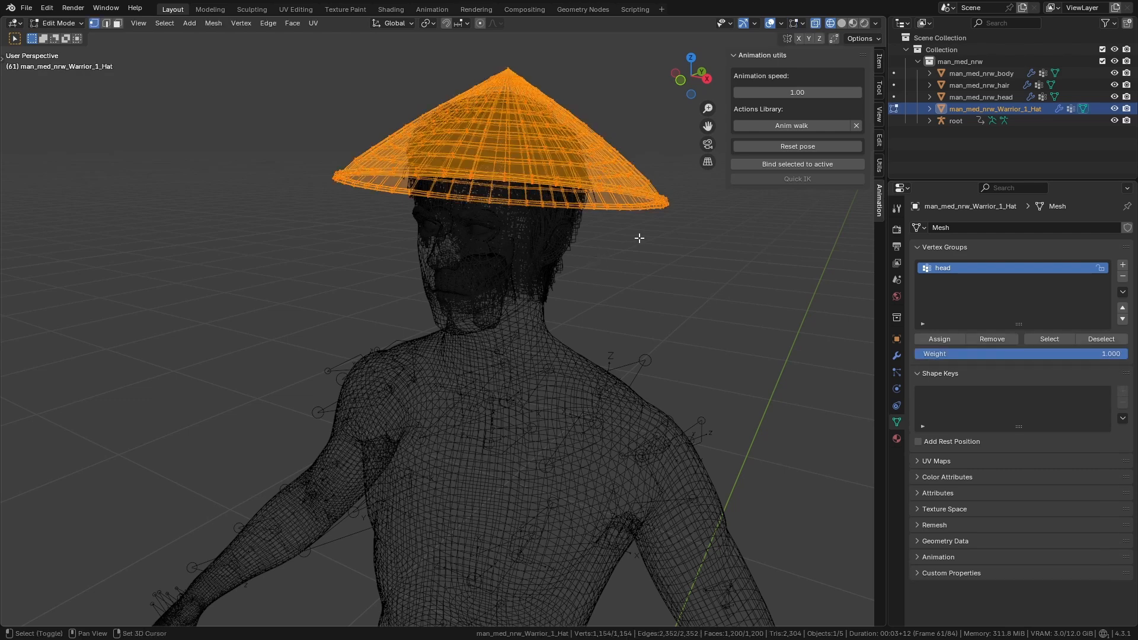
key("shift+z")
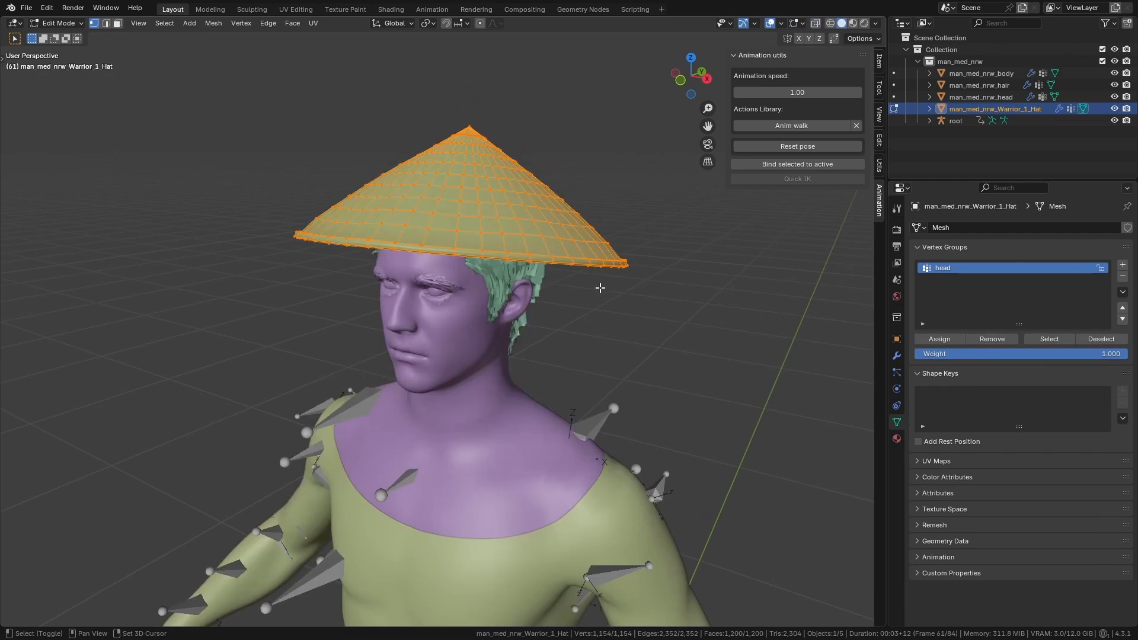
left_click(952, 336)
middle_click_drag(531, 340, 527, 298, "shift")
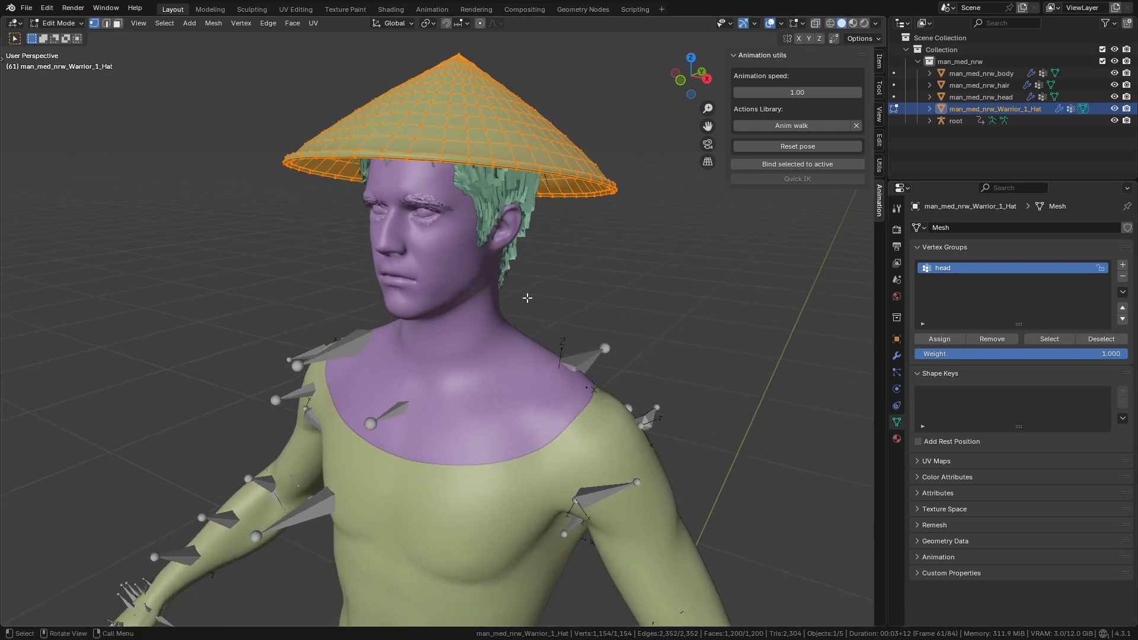
key("Tab")
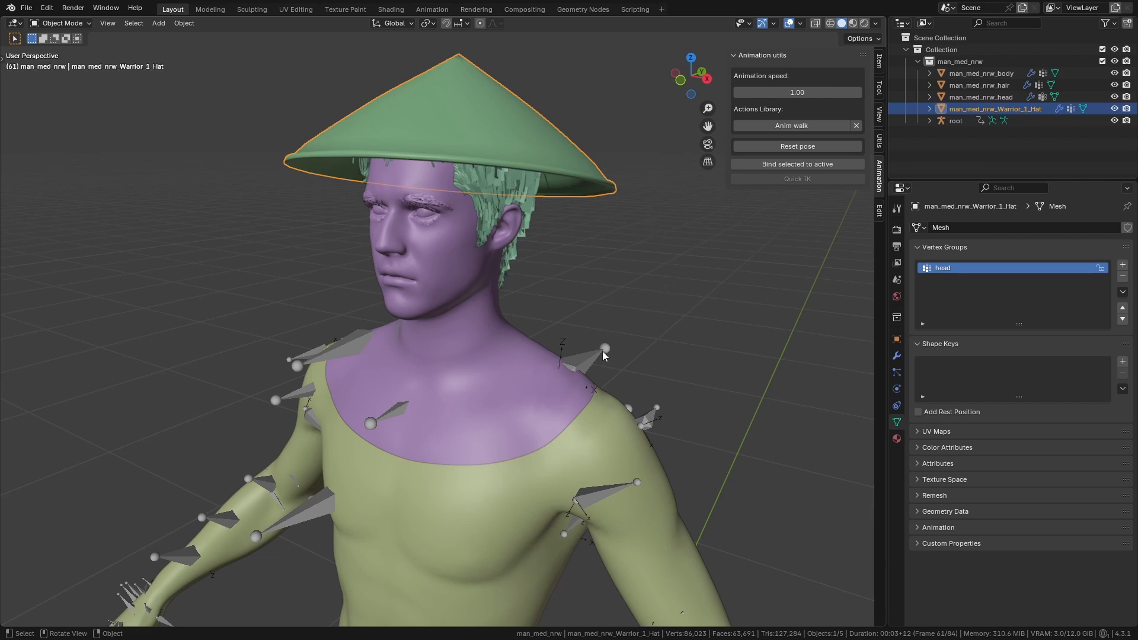
Select root, play the Anim walk action to check how the hat follows the head, and stop playback.
left_click(599, 352)
left_click(791, 127)
scroll(635, 225, "down", 3)
middle_click_drag(631, 223, 595, 242)
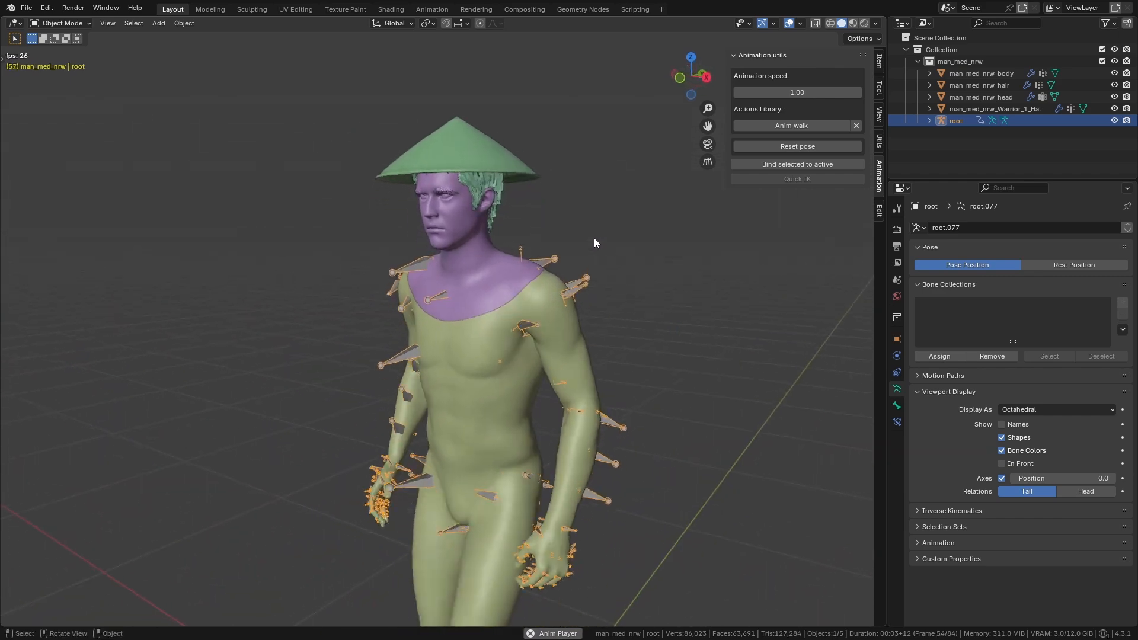
key("Escape")
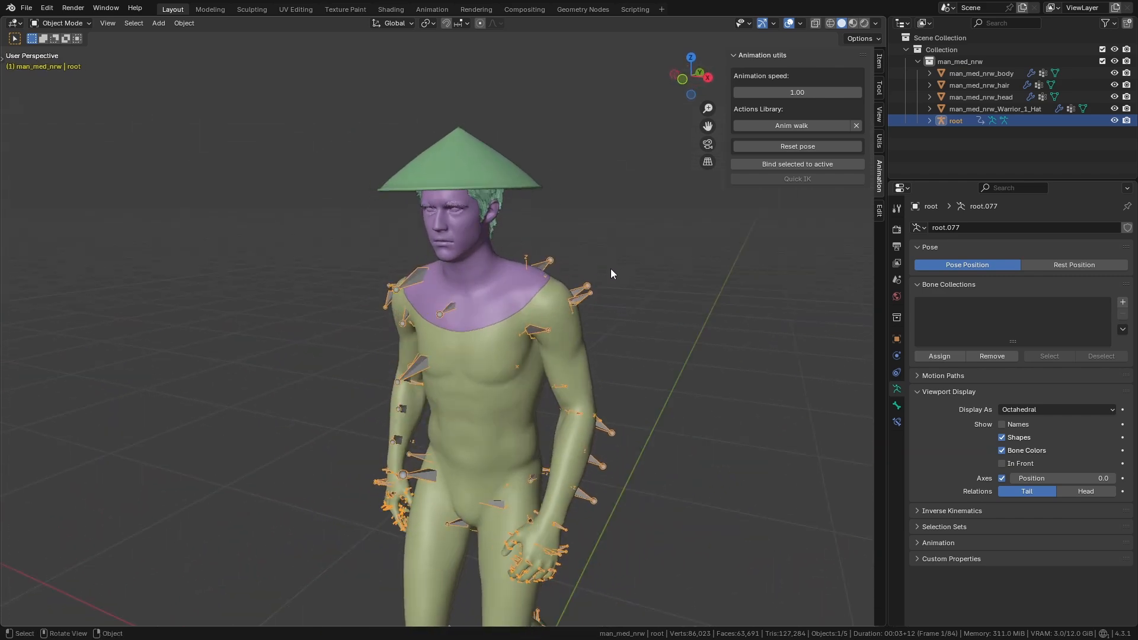
Append the Anim fall action from another blend file.
key("F4")
mouse_move(610, 267)
left_click(558, 318)
left_click(439, 154)
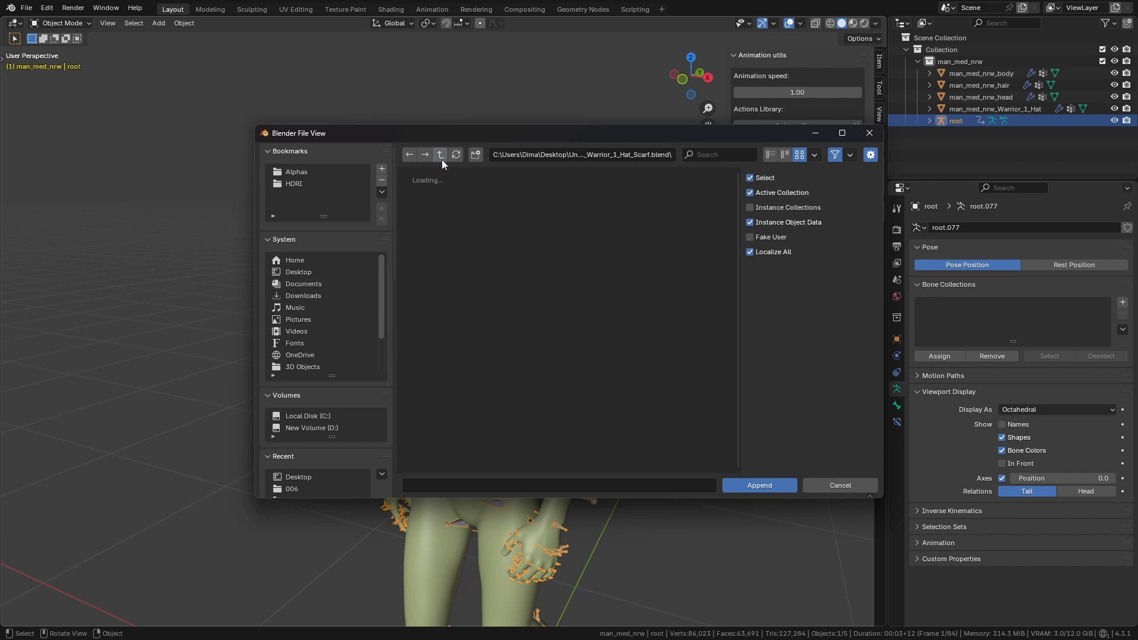
left_click(509, 215)
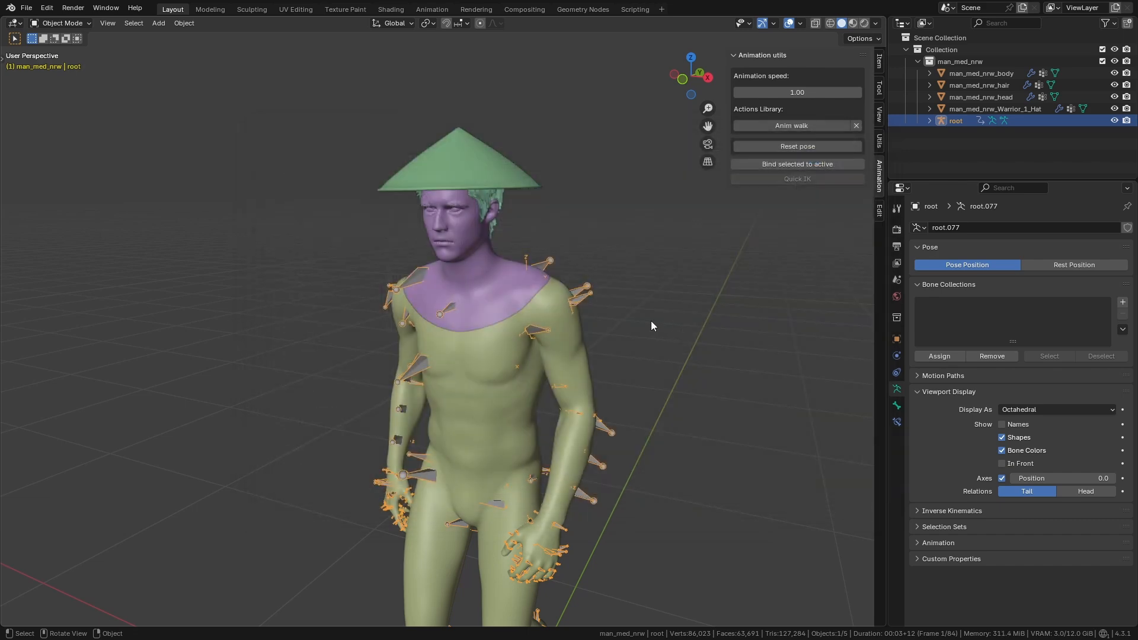
Check the hat while the Anim fall action plays, and stop playback with the rig's pose reset.
middle_click_drag(624, 214, 631, 236)
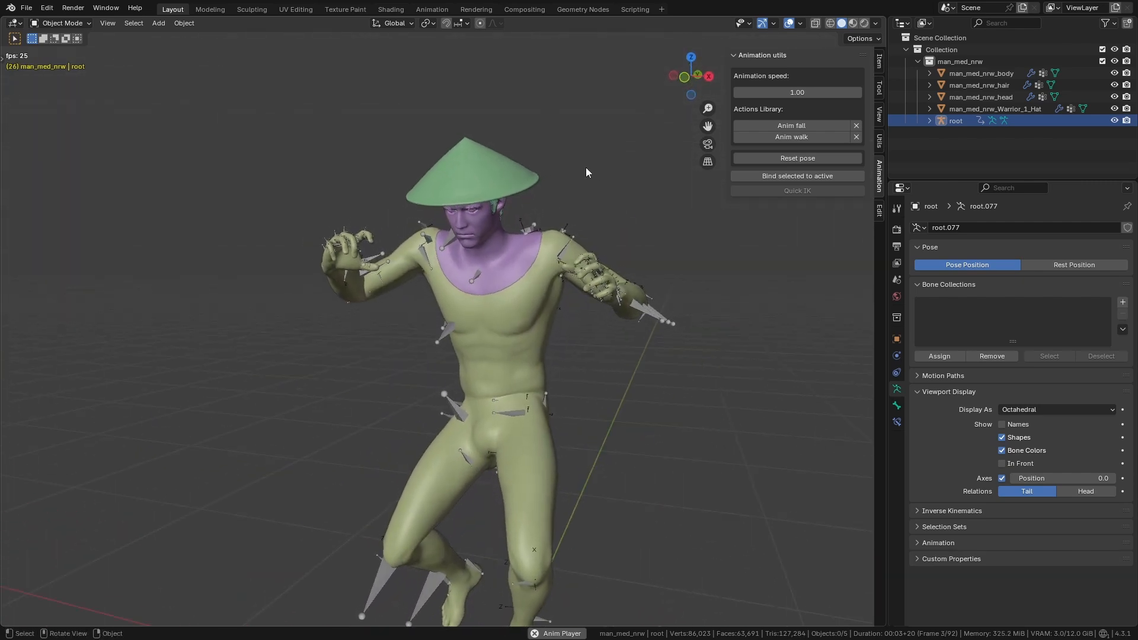
middle_click_drag(586, 167, 517, 261)
scroll(517, 260, "up", 2)
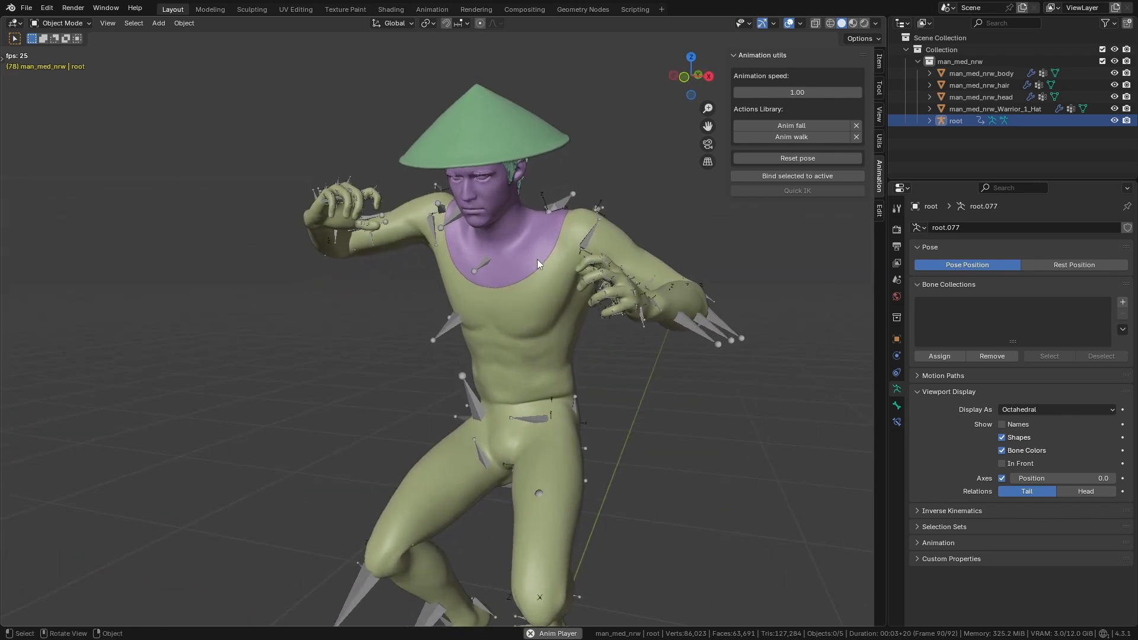
key("space")
left_click(823, 157)
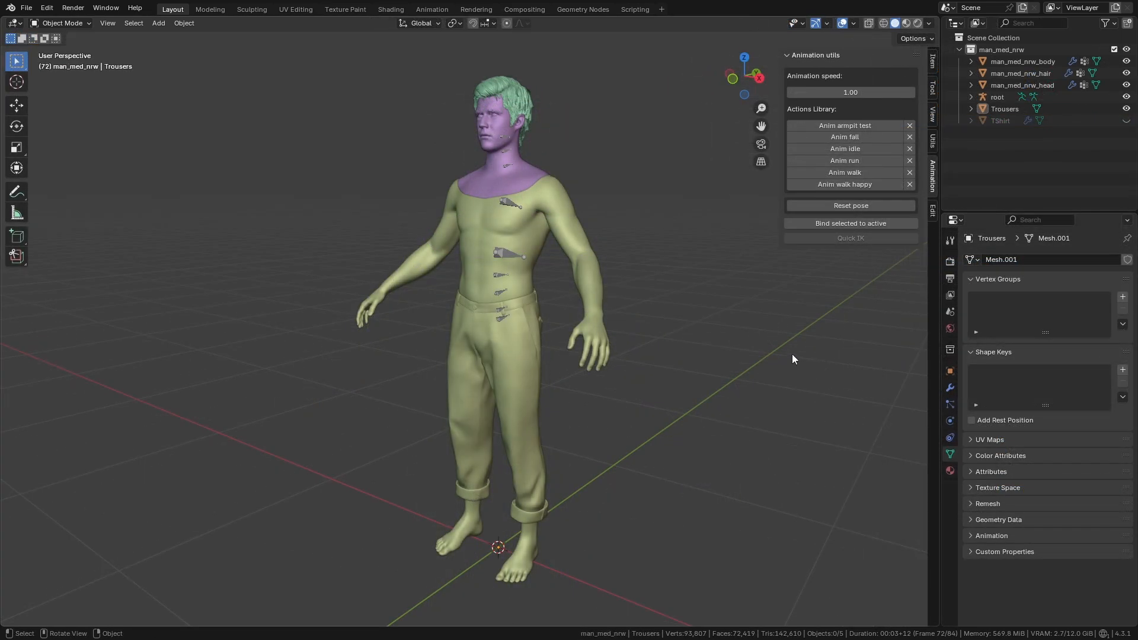
Select the hair, head and body meshes and the root armature one after another to examine the dressed character's parts.
middle_click_drag(771, 346, 723, 333)
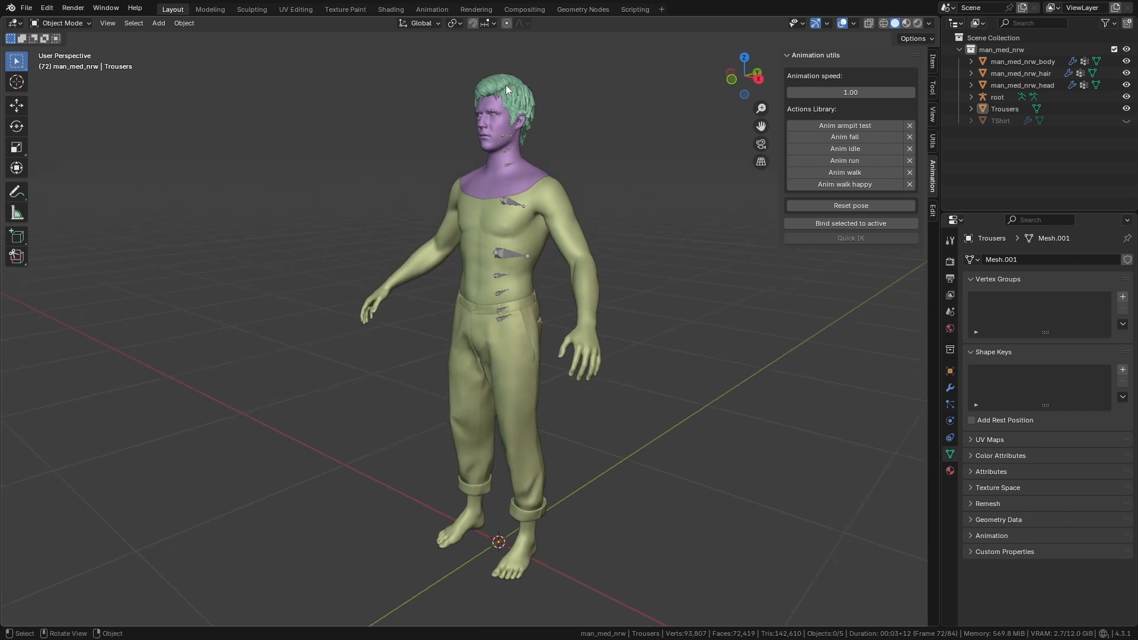
left_click(532, 95)
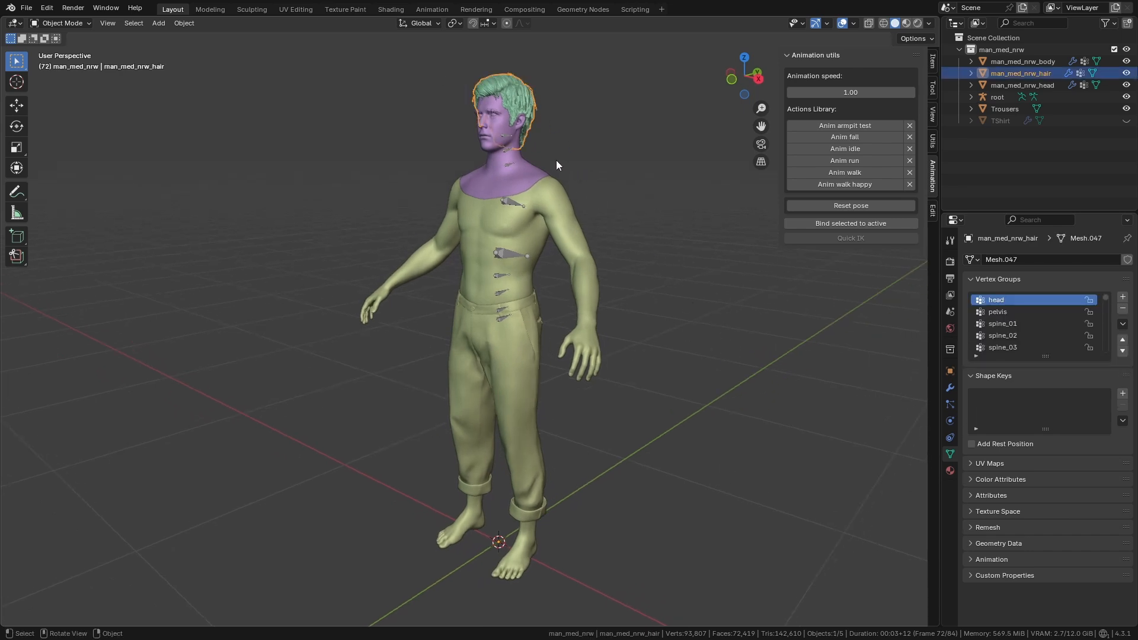
left_click(536, 168)
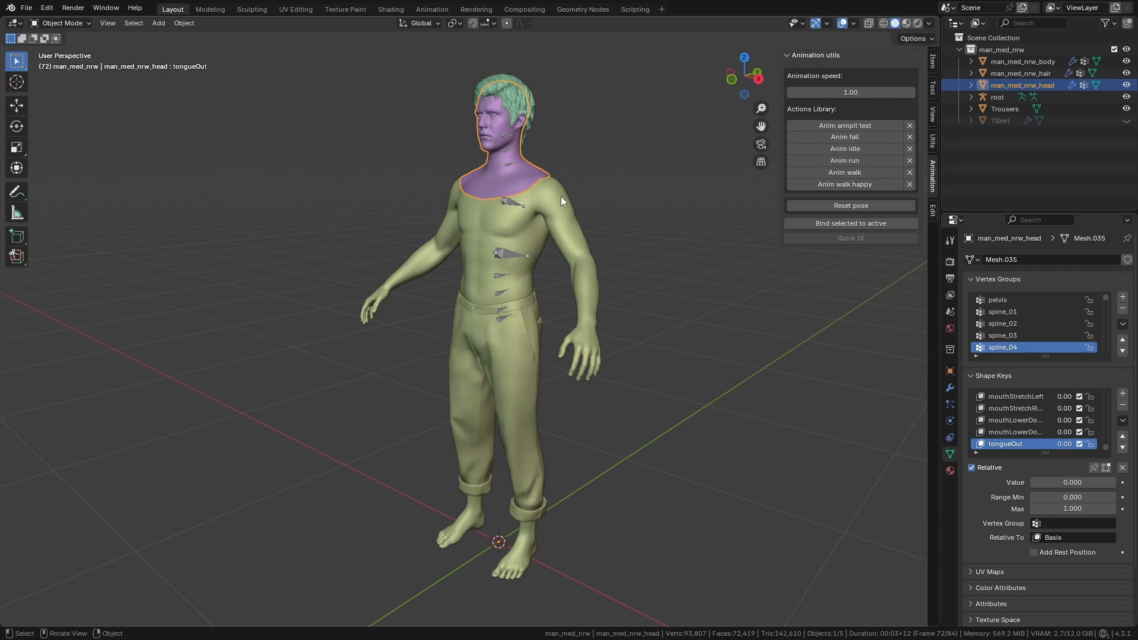
left_click(561, 197)
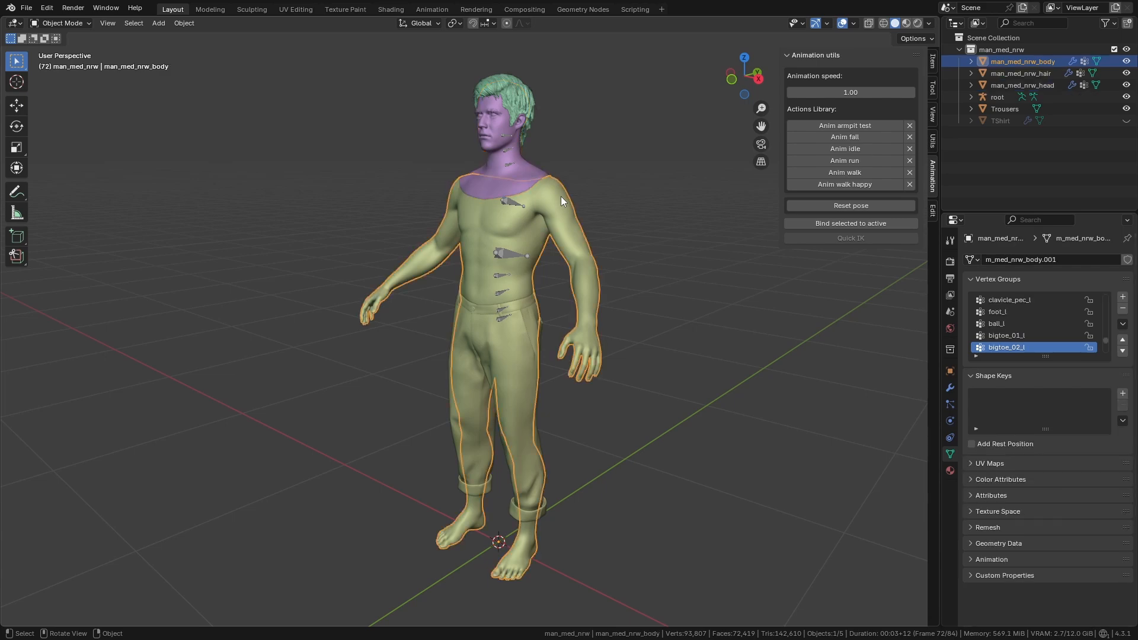
left_click(997, 97)
middle_click_drag(597, 292, 603, 266)
scroll(591, 249, "up", 1)
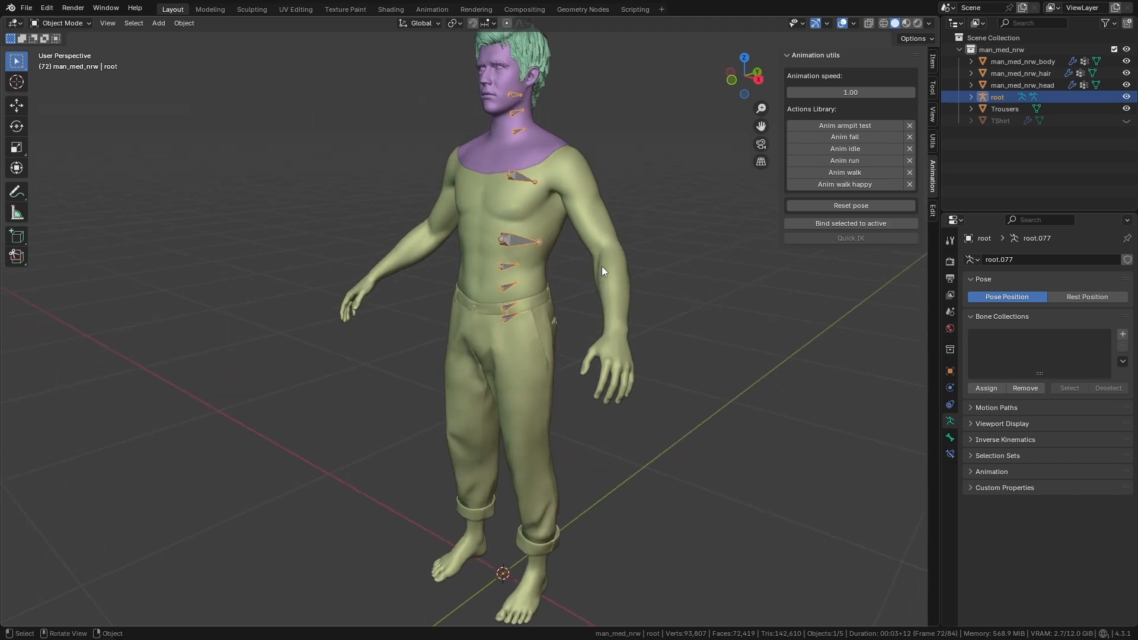
Reveal all hidden bones of the root armature in Pose Mode.
key("ctrl+Tab")
middle_click_drag(602, 315, 642, 247)
key("r")
key("Escape")
key("alt+h")
Select the bones of the character's left forearm and hand, and return the armature to Object Mode.
scroll(642, 247, "up", 2)
left_click_drag(615, 222, 720, 380)
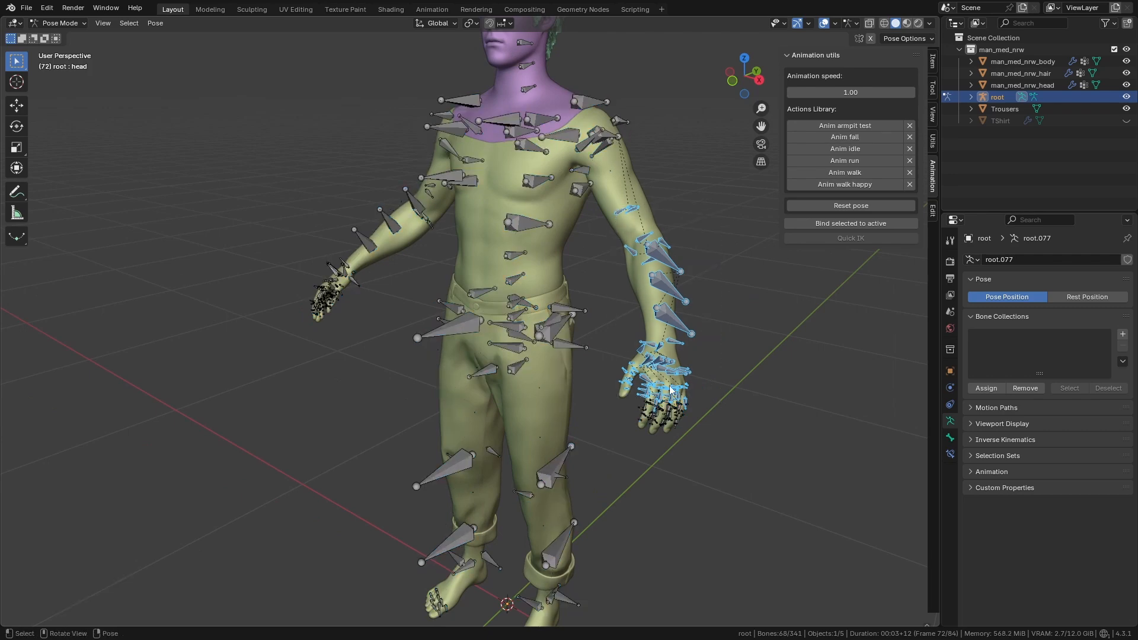
scroll(711, 374, "up", 1)
left_click_drag(646, 349, 826, 514, "shift")
middle_click_drag(826, 514, 710, 351, "shift")
scroll(739, 301, "down", 2)
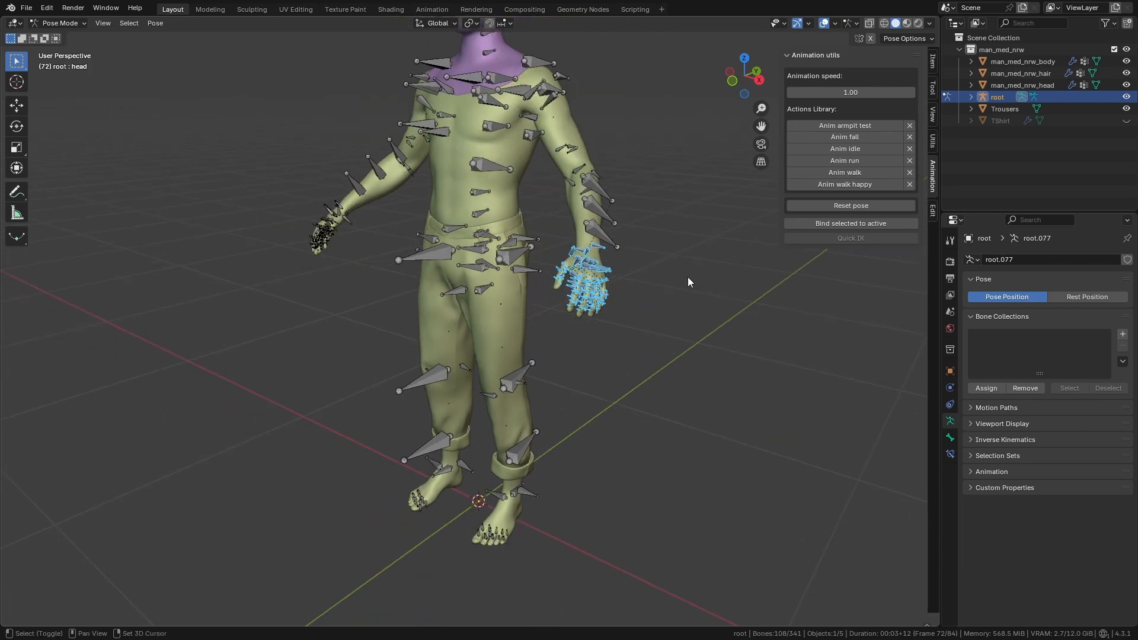
middle_click_drag(686, 277, 720, 337, "shift")
key("ctrl+Tab")
left_click(541, 338)
middle_click_drag(609, 326, 630, 355, "shift")
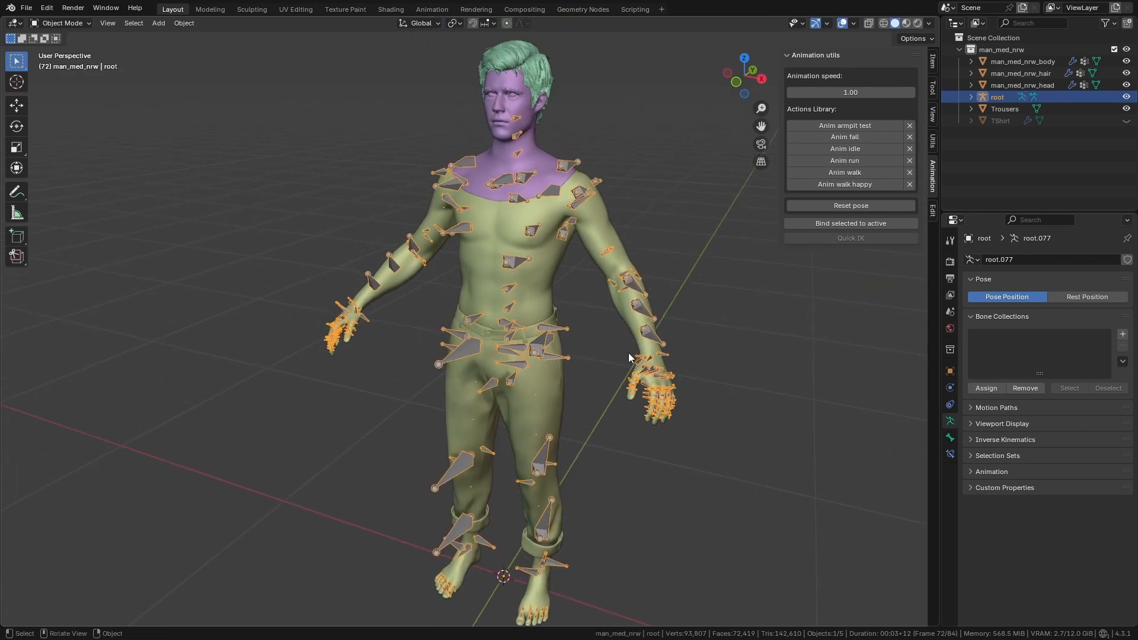
Undo the reveal of the hidden bones and return root to Object Mode.
key("ctrl+Tab")
key("ctrl+z")
middle_click_drag(628, 353, 601, 346)
key("ctrl+Tab")
left_click(414, 335)
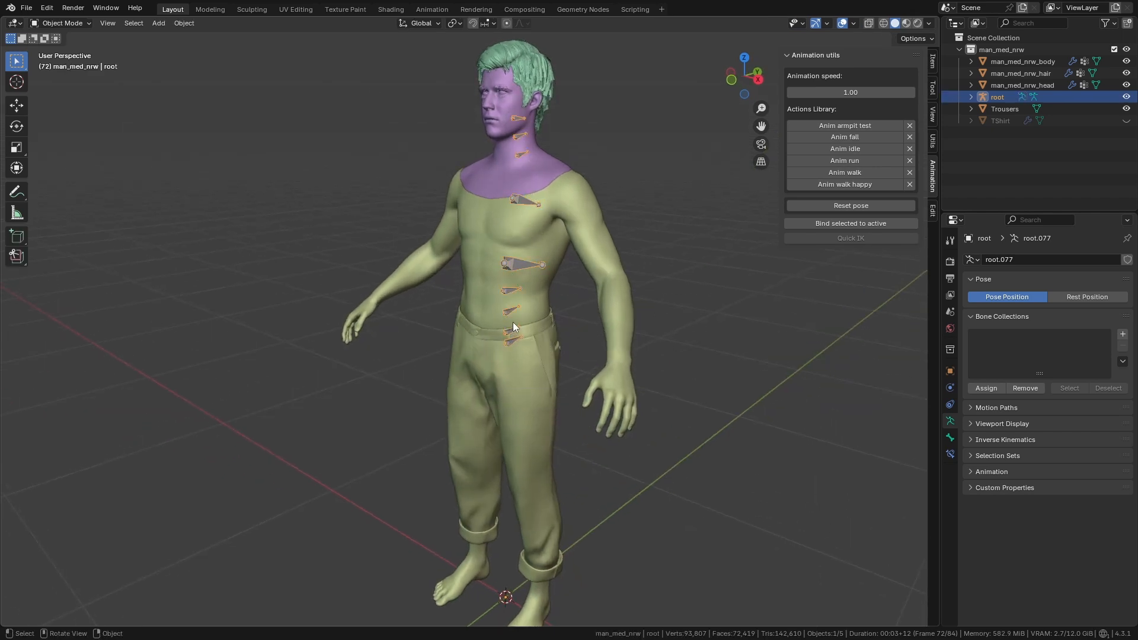
Select Trousers and show TShirt temporarily to examine how both garments fit the body, hiding TShirt again.
middle_click_drag(554, 329, 571, 319)
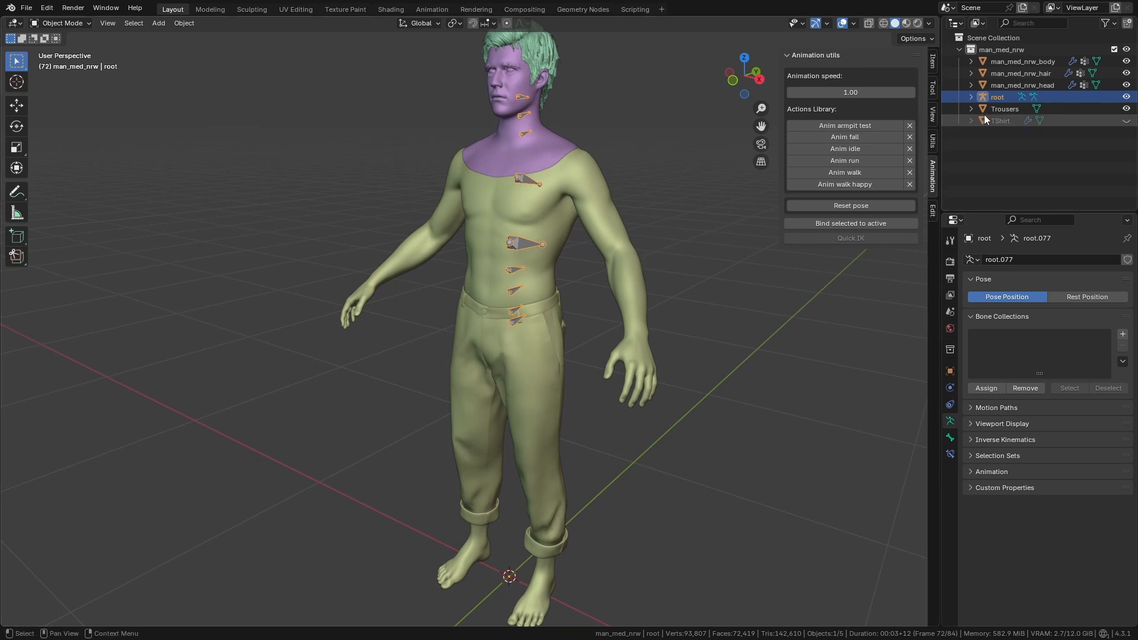
left_click(998, 108)
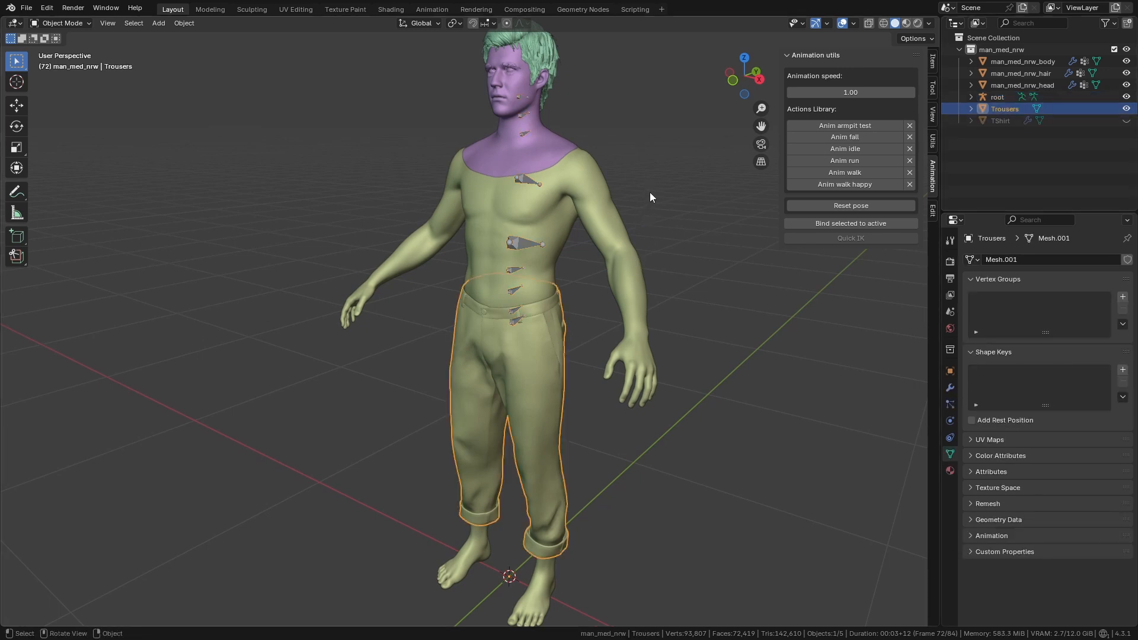
left_click(1127, 120)
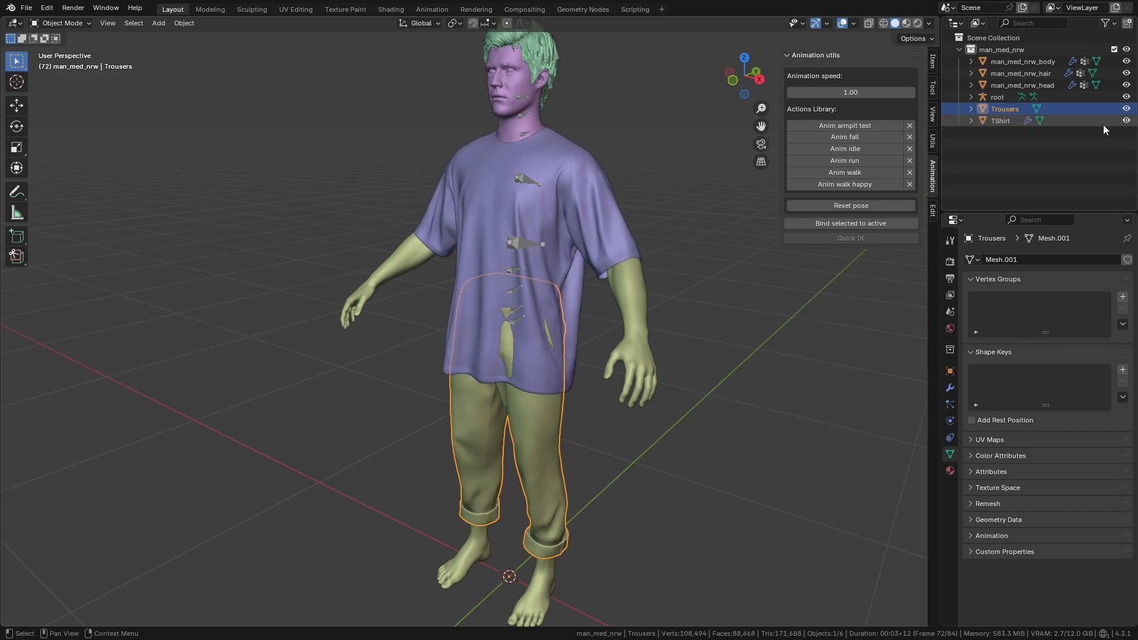
middle_click_drag(569, 220, 498, 220)
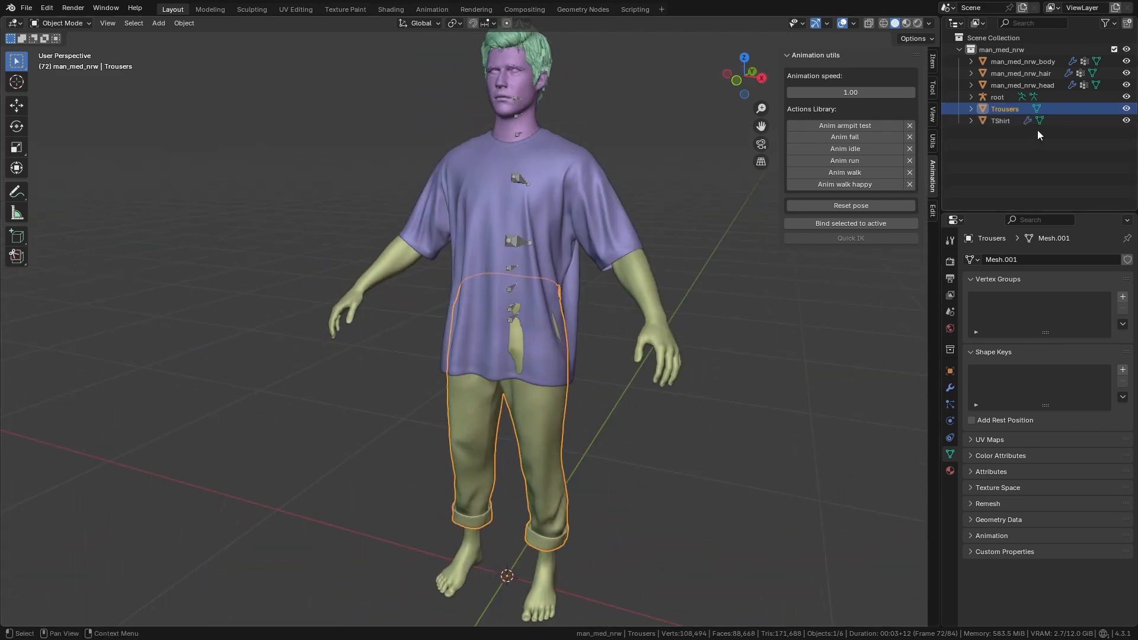
middle_click_drag(575, 191, 541, 191)
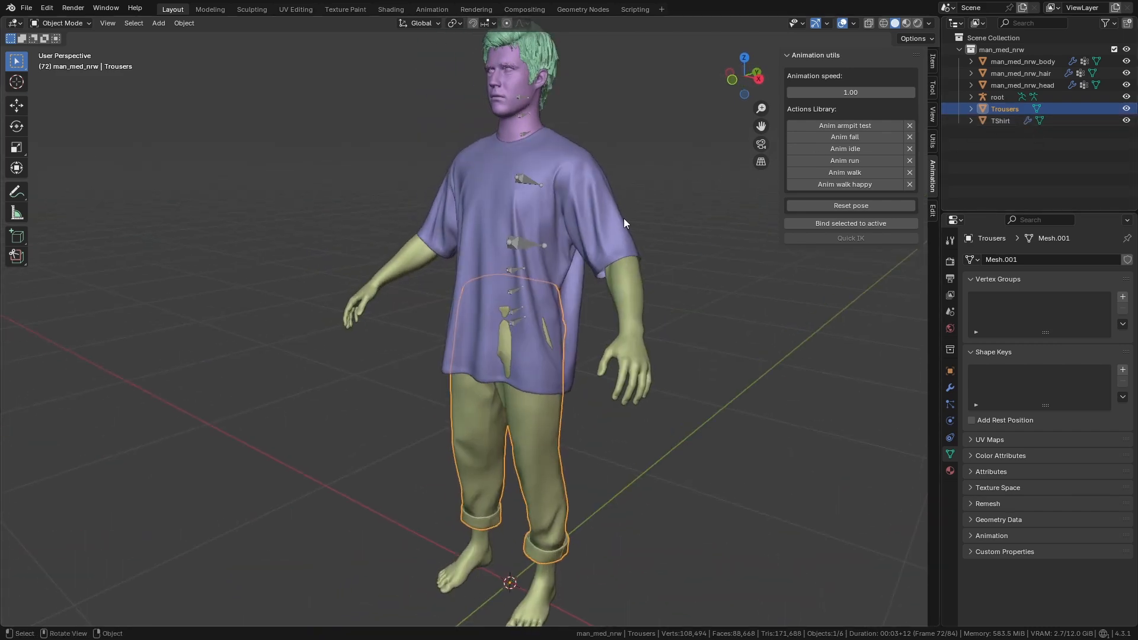
left_click(1126, 120)
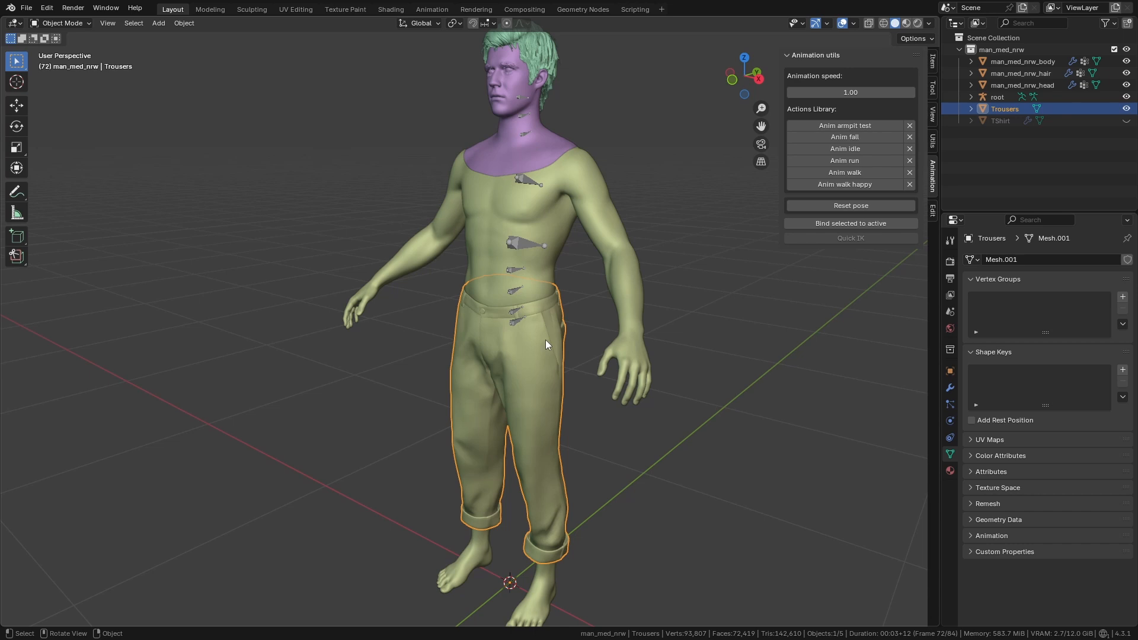
middle_click_drag(545, 339, 508, 386)
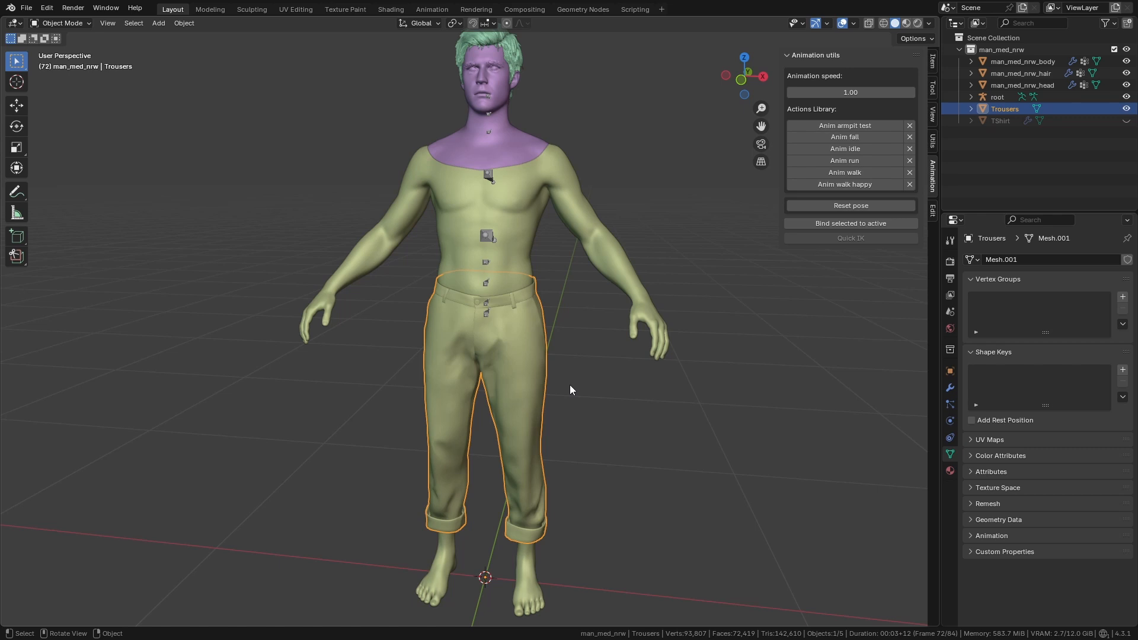
middle_click_drag(554, 361, 544, 353)
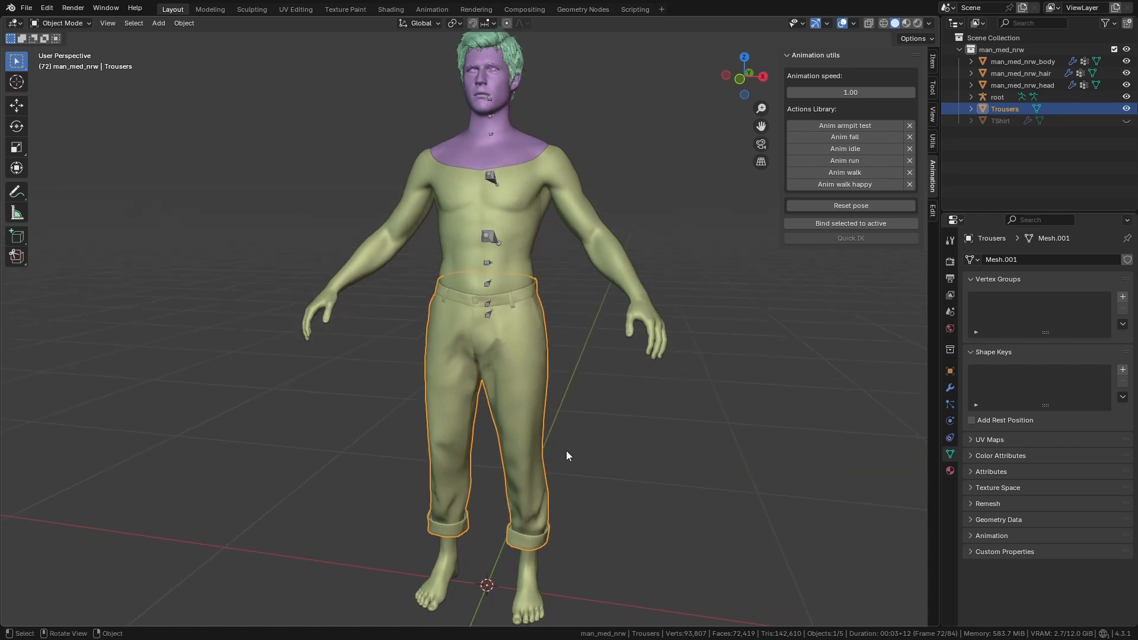
Switch to Unreal Editor and open the Content Drawer on the Characters/Mannequins/Meshes folder.
middle_click_drag(560, 437, 549, 439)
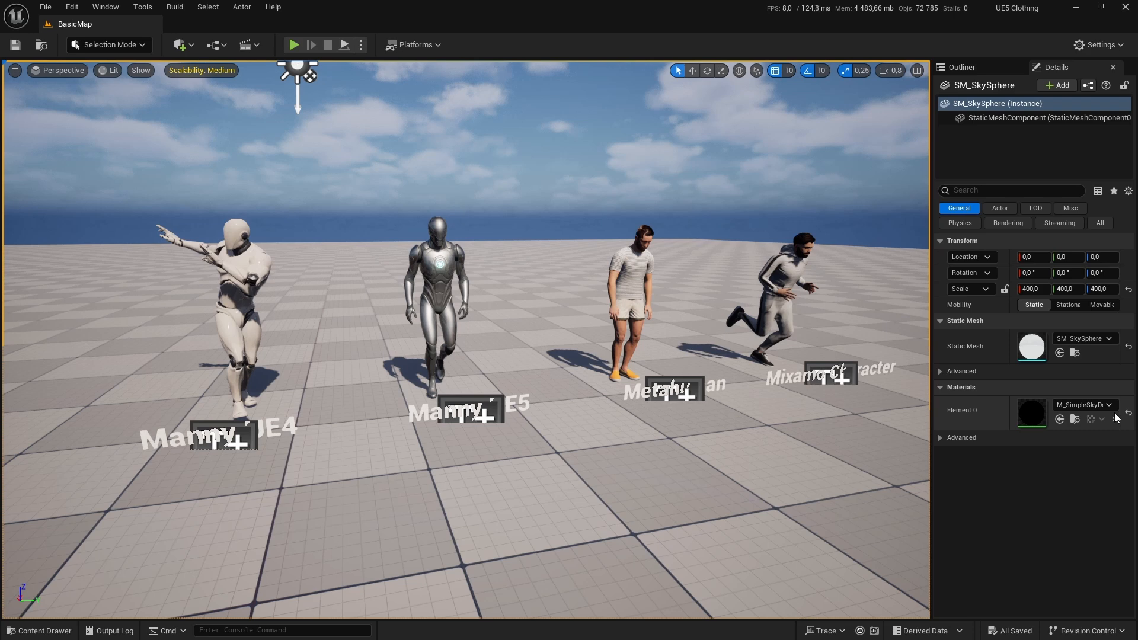
right_click_drag(511, 431, 539, 394)
key("ctrl+space")
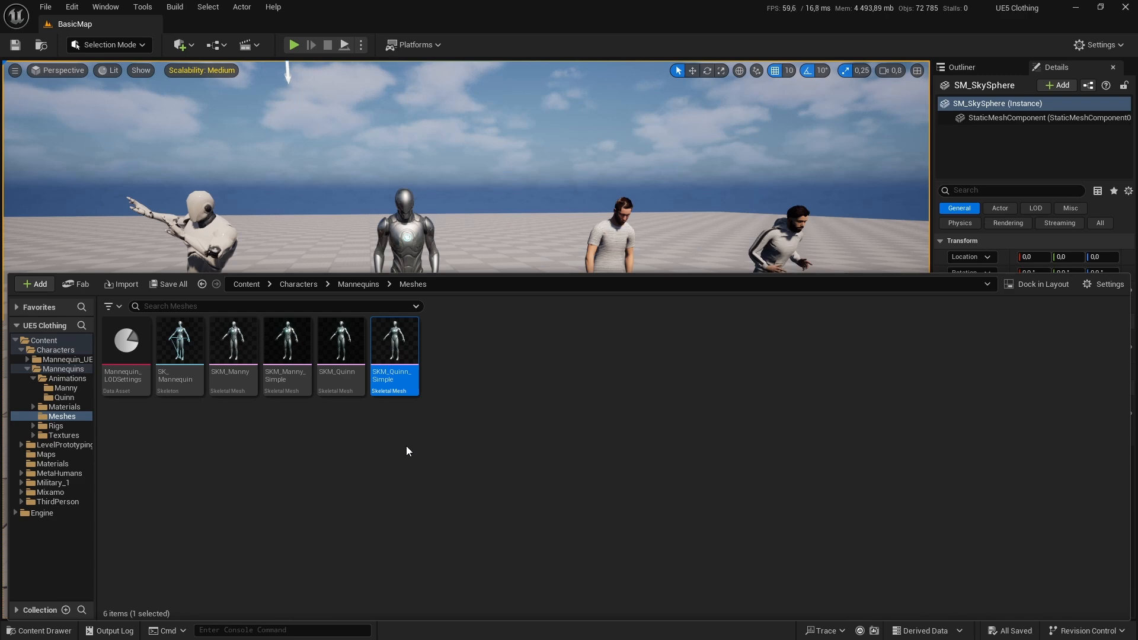
mouse_move(387, 384)
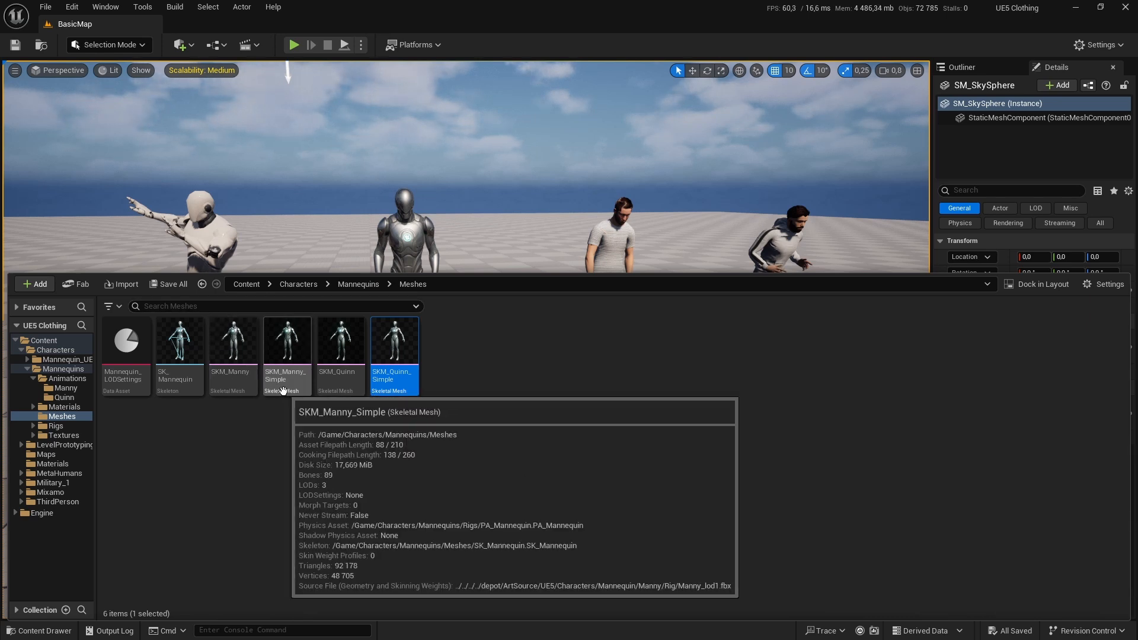
Go through the Manny and Quinn skeletal meshes and the SK_Mannequin skeleton, and open SKM_Manny for editing.
left_click(287, 342)
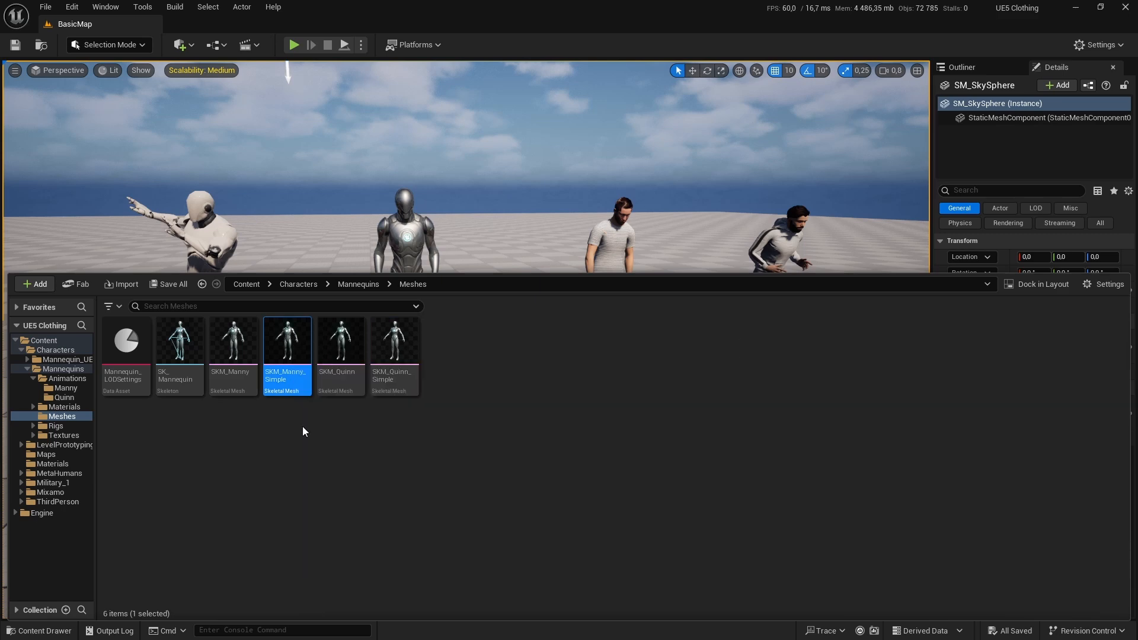
left_click(386, 354)
left_click(326, 357)
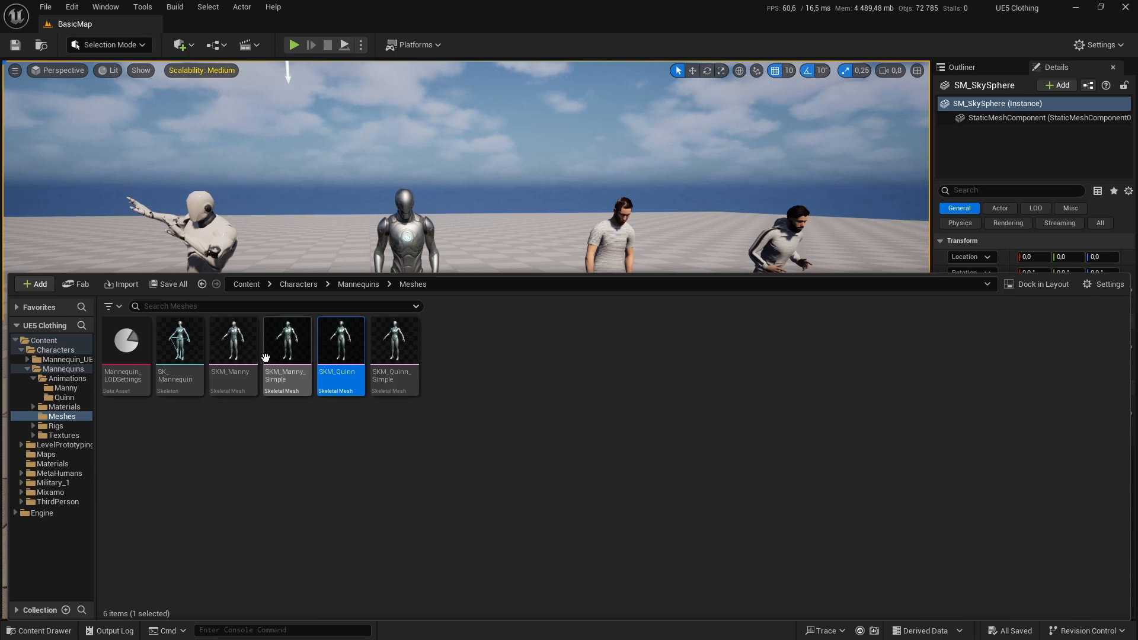
left_click(233, 341)
left_click(288, 341)
left_click(229, 342)
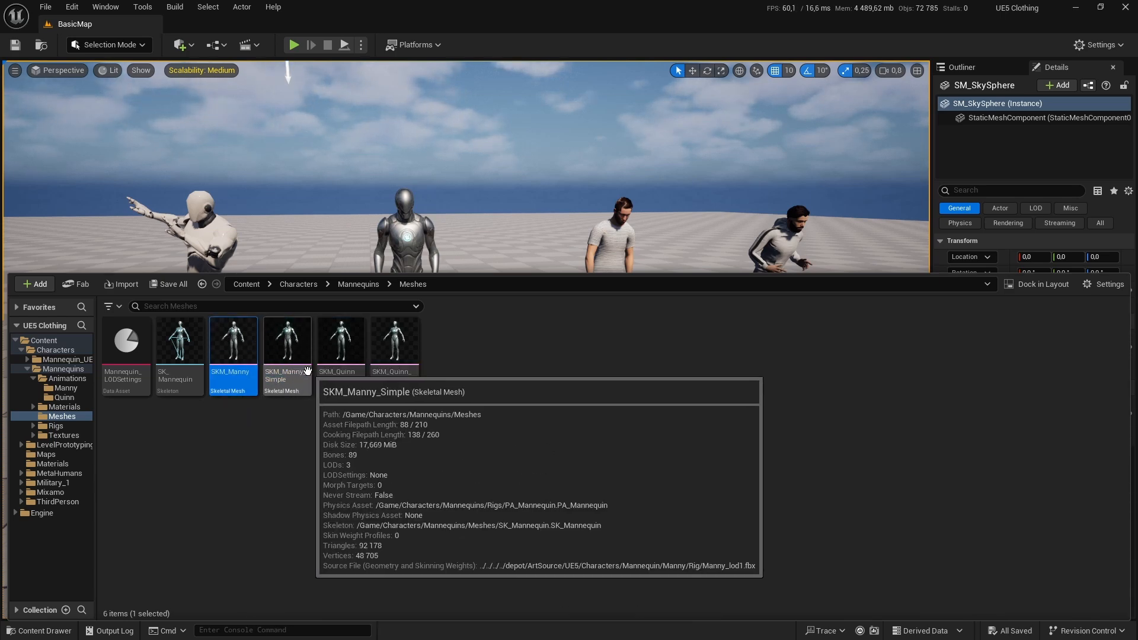
left_click(181, 340)
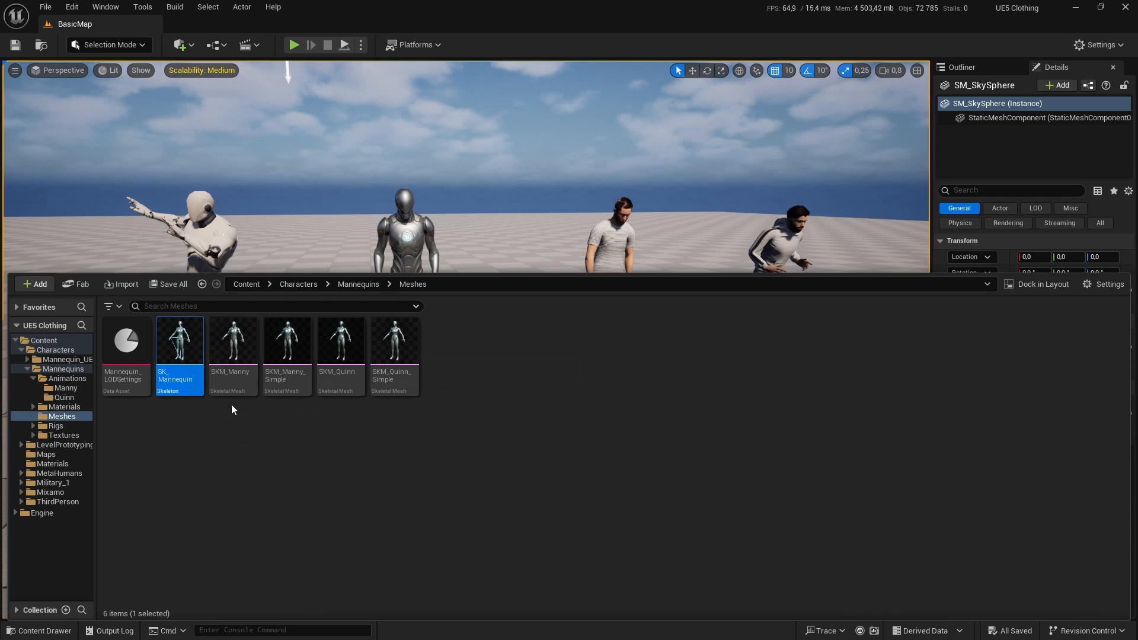
left_click(242, 364)
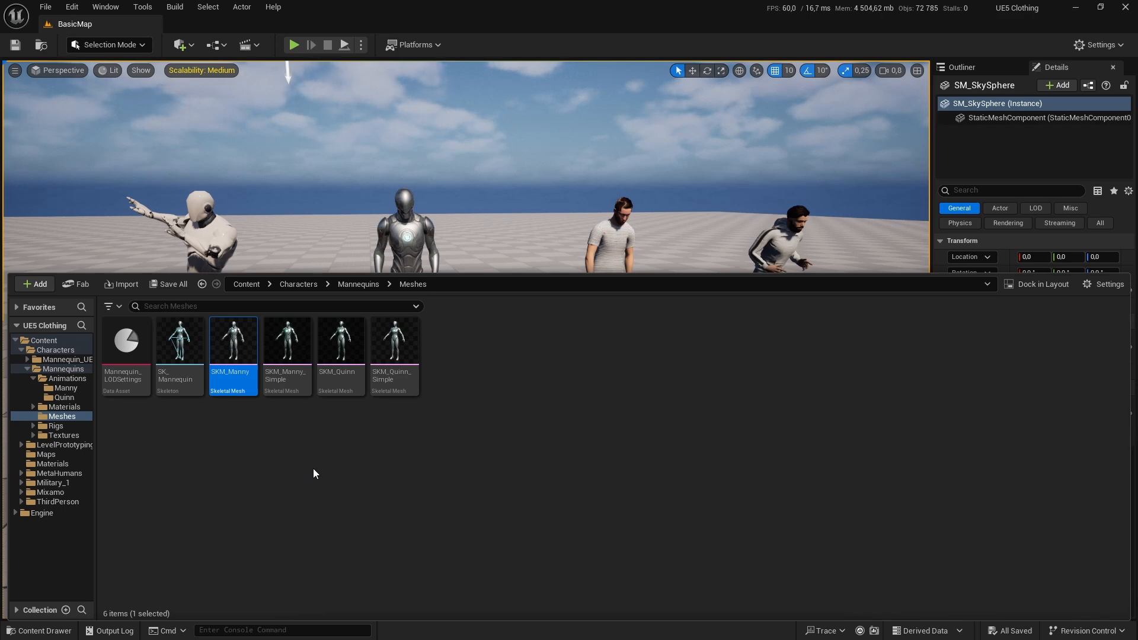
double_click(246, 335)
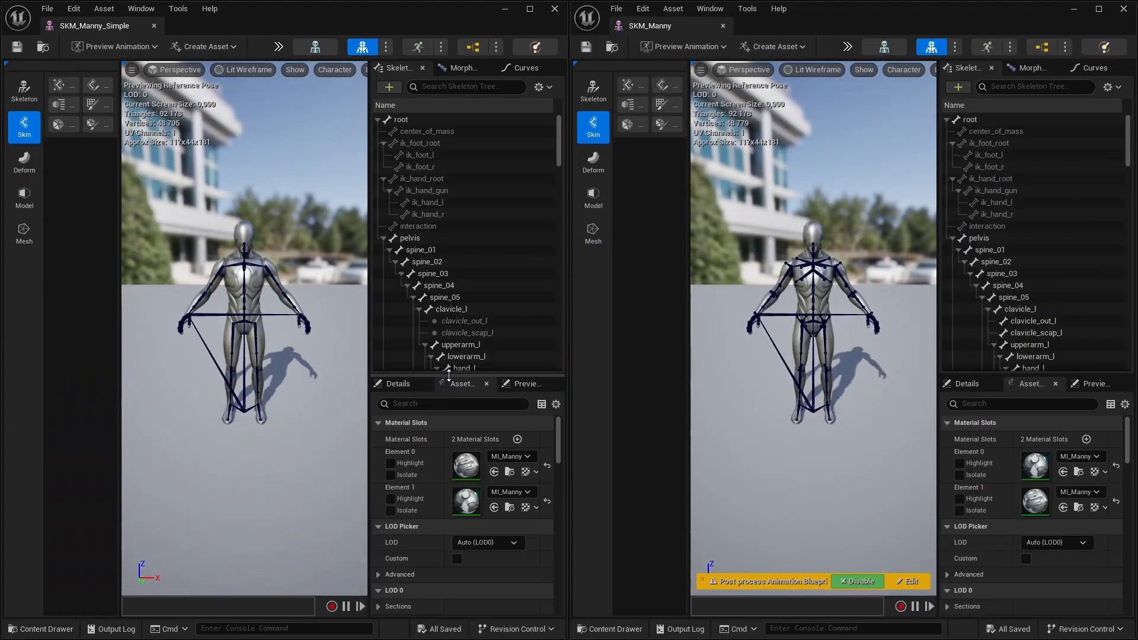
Enlarge the skeleton trees of SKM_Manny_Simple and SKM_Manny, docking SKM_Manny's tree on the opposite side of its preview viewport.
left_click_drag(448, 373, 448, 487)
left_click_drag(963, 68, 655, 127)
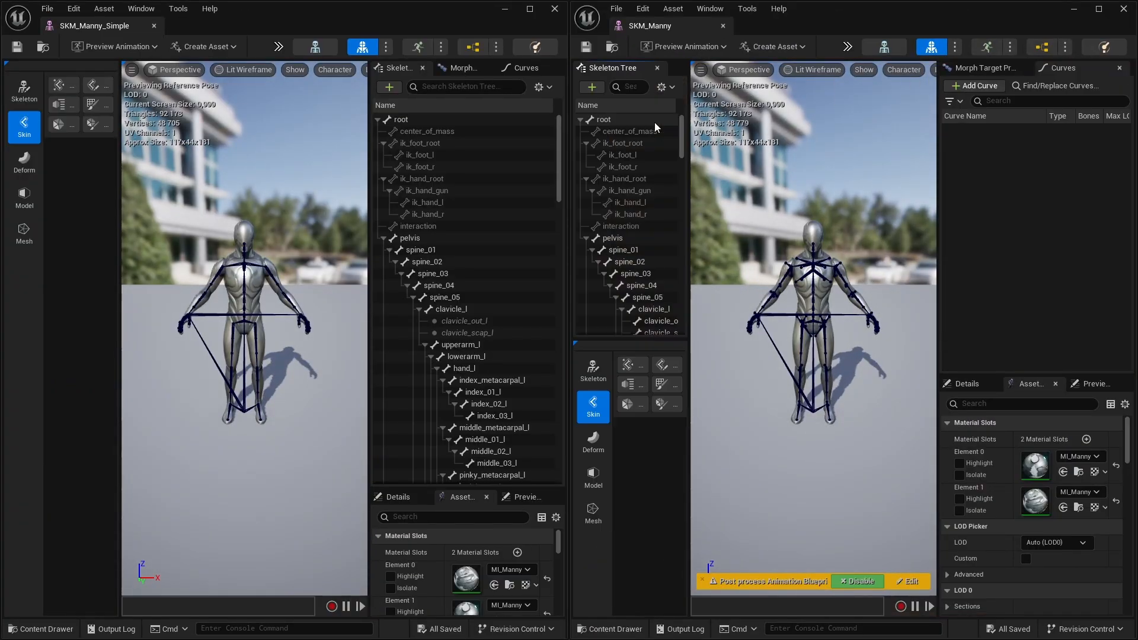
left_click_drag(689, 237, 758, 237)
left_click_drag(681, 336, 682, 486)
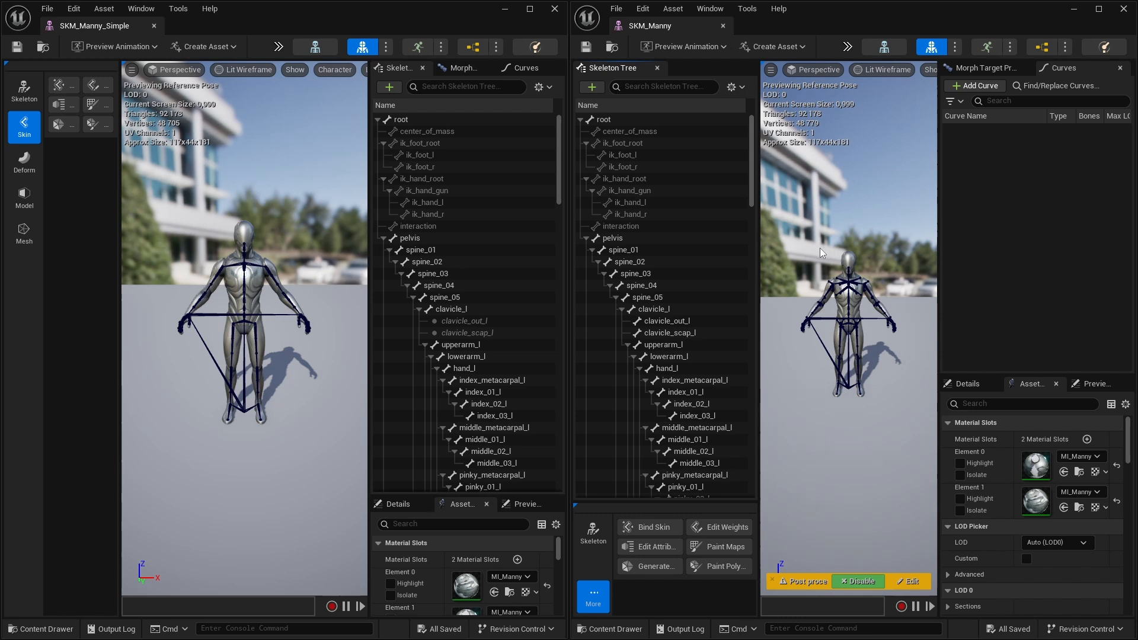
Compare the left arm and hand bones, including the corrective and twist bones, between SKM_Manny_Simple and SKM_Manny.
left_click_drag(558, 159, 556, 201)
left_click_drag(749, 167, 749, 193)
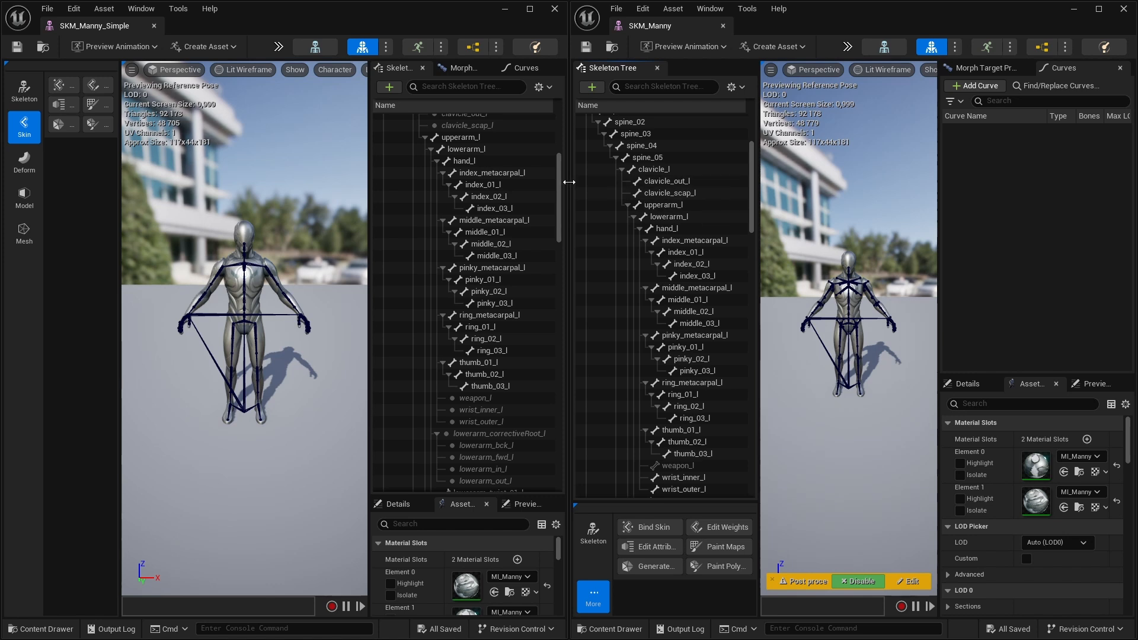
left_click_drag(558, 185, 561, 184)
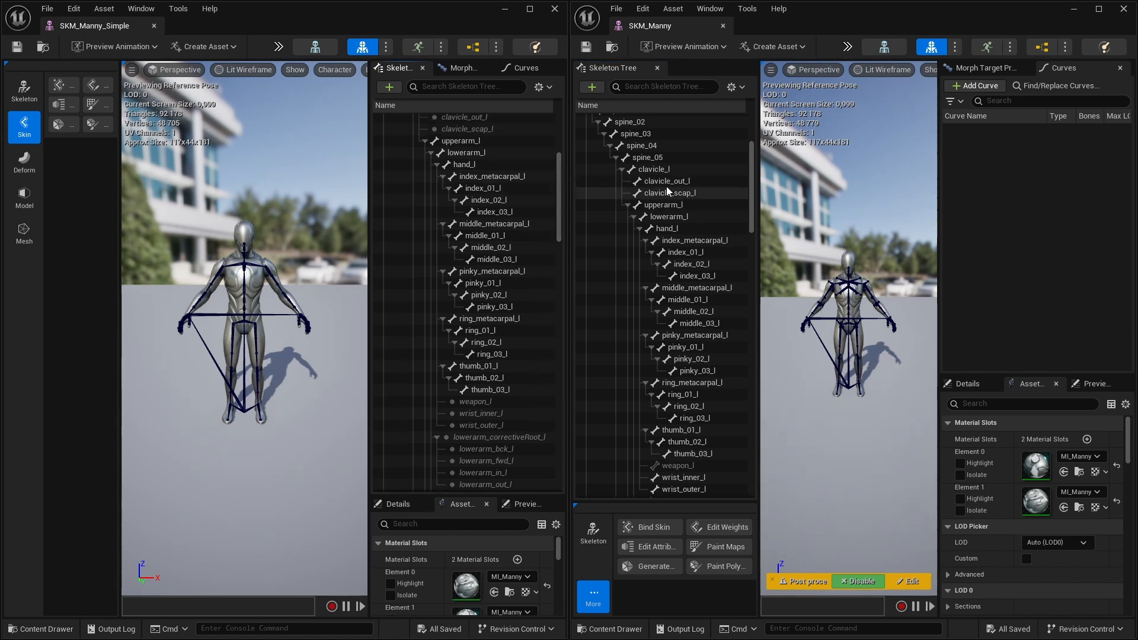
scroll(749, 163, "down", 2)
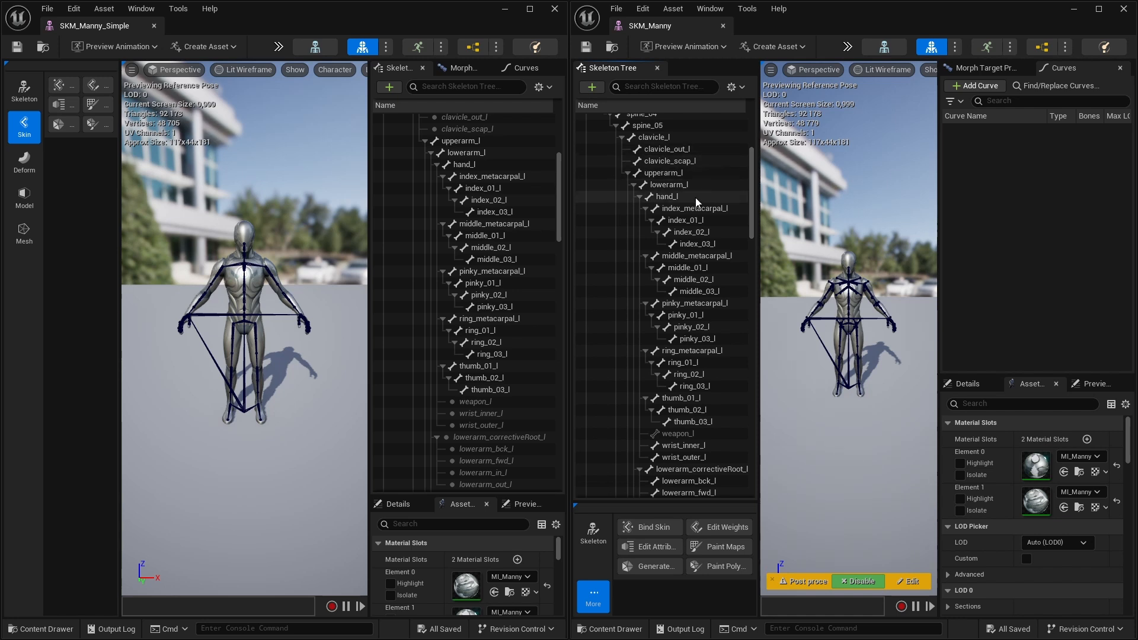
scroll(557, 194, "down", 5)
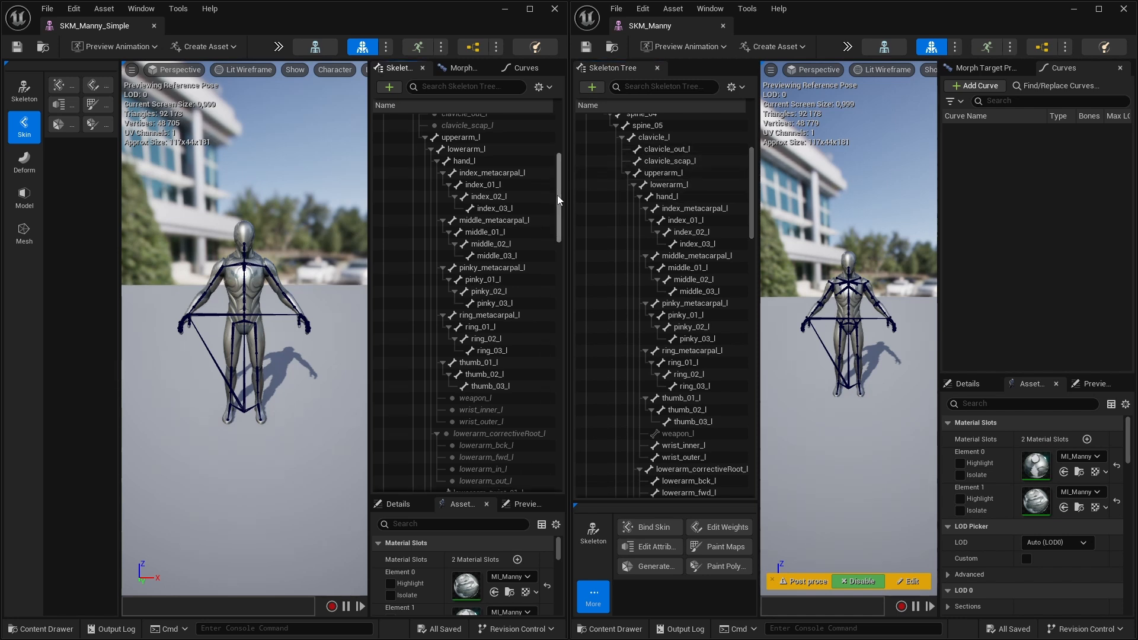
scroll(556, 222, "down", 2)
scroll(553, 229, "down", 2)
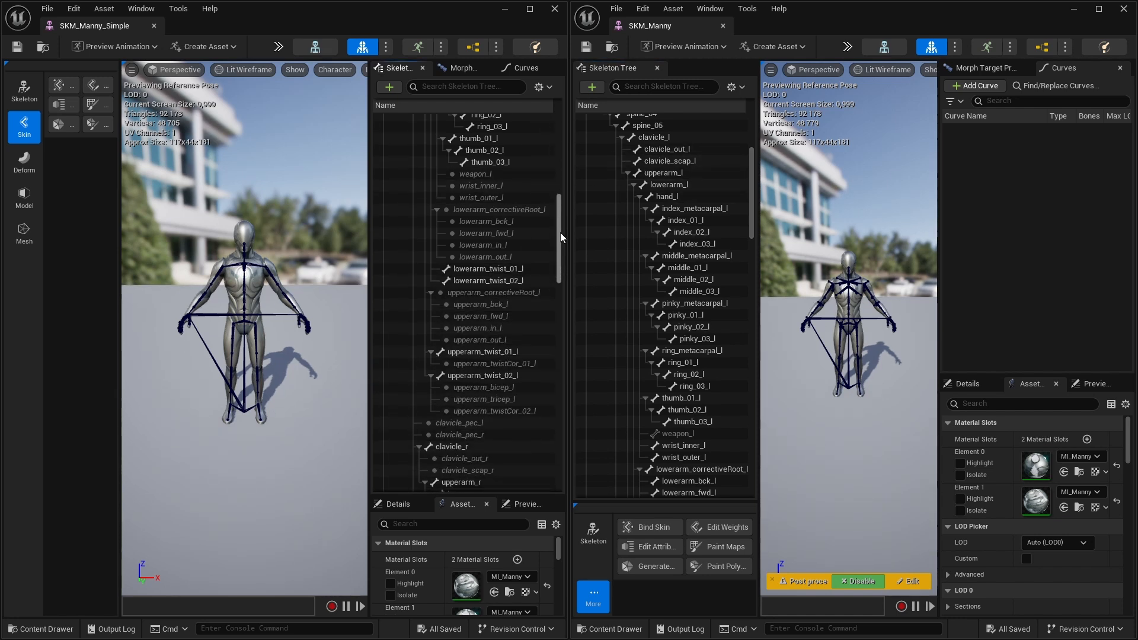
scroll(752, 208, "down", 5)
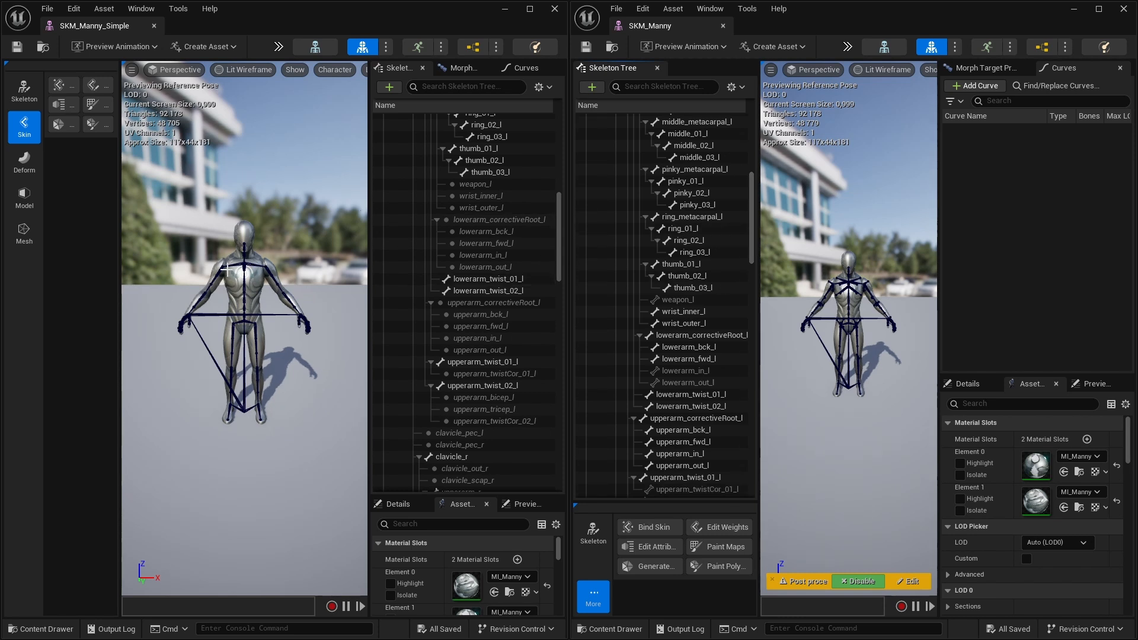
scroll(272, 258, "up", 3)
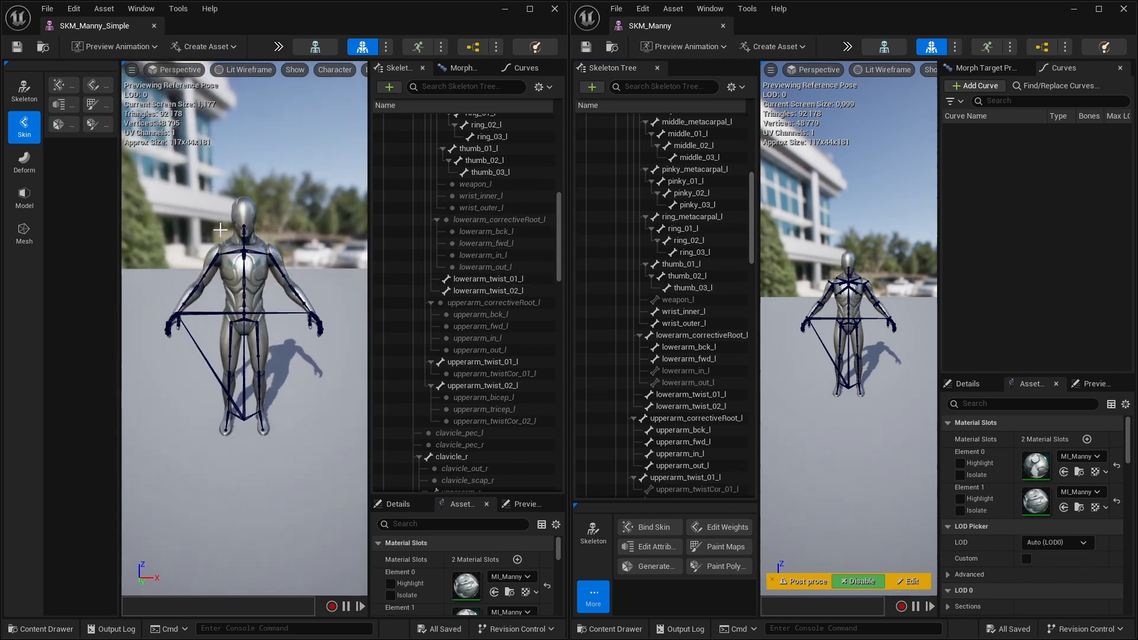
left_click_drag(259, 228, 293, 221, "alt")
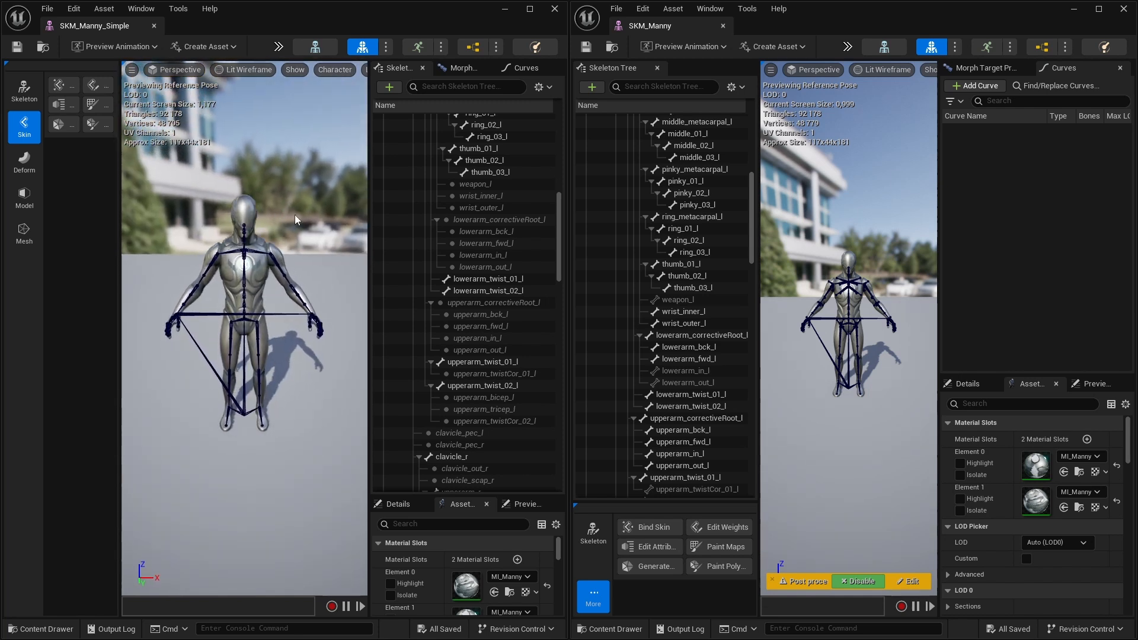
Compare the right arm, neck and leg bones of SKM_Manny_Simple and SKM_Manny down their skeleton hierarchies.
left_click_drag(558, 219, 555, 257)
left_click_drag(748, 229, 750, 332)
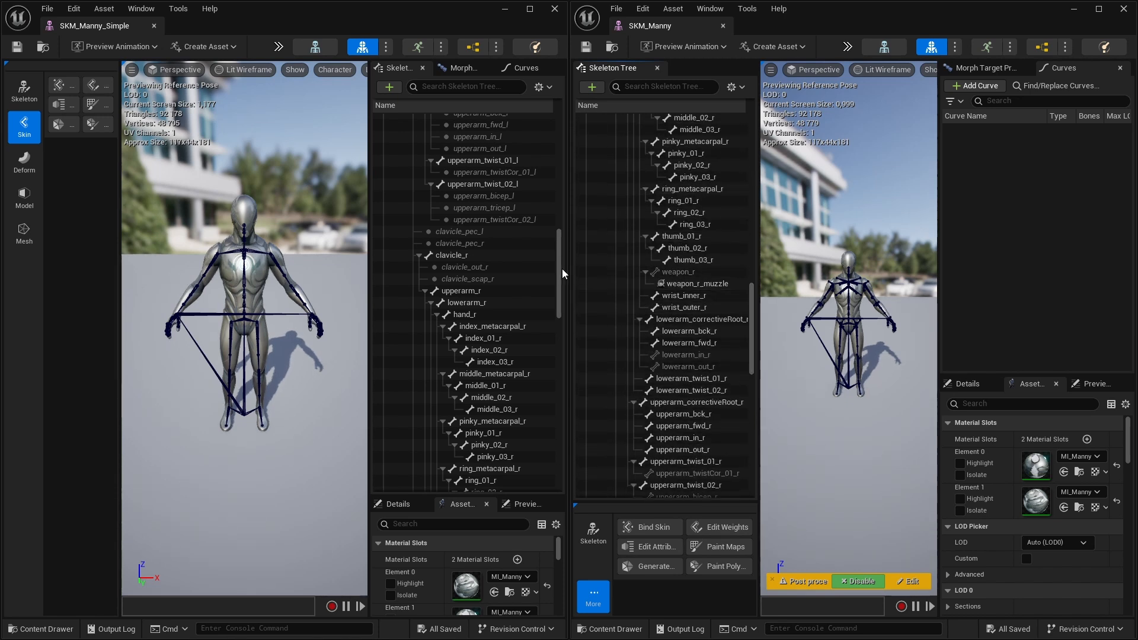
left_click_drag(560, 268, 539, 340)
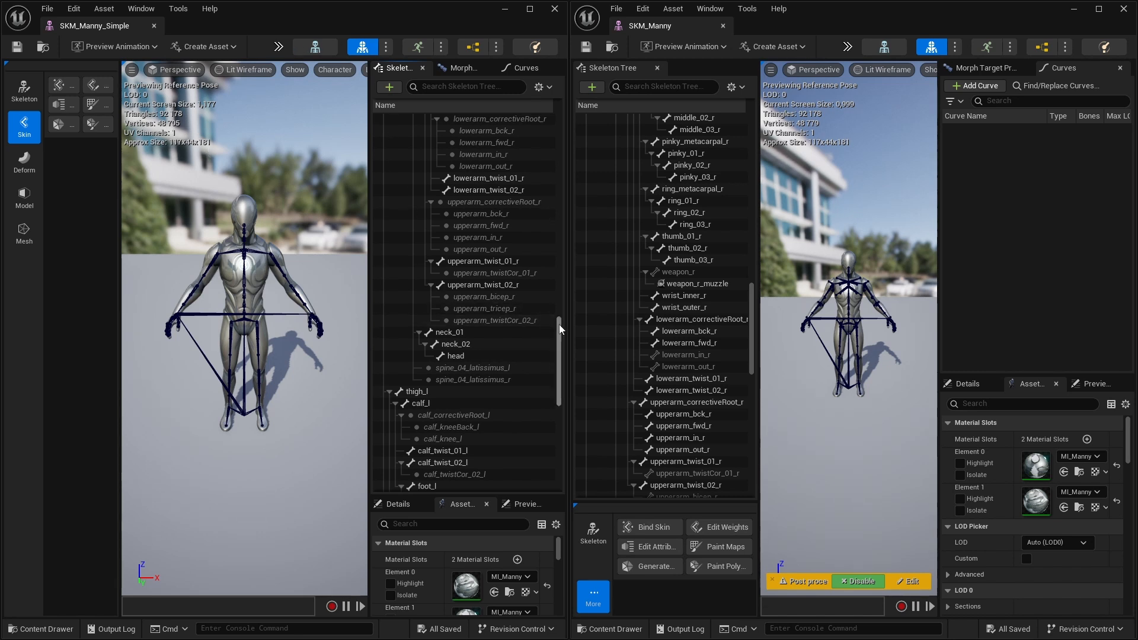
left_click_drag(559, 332, 557, 342)
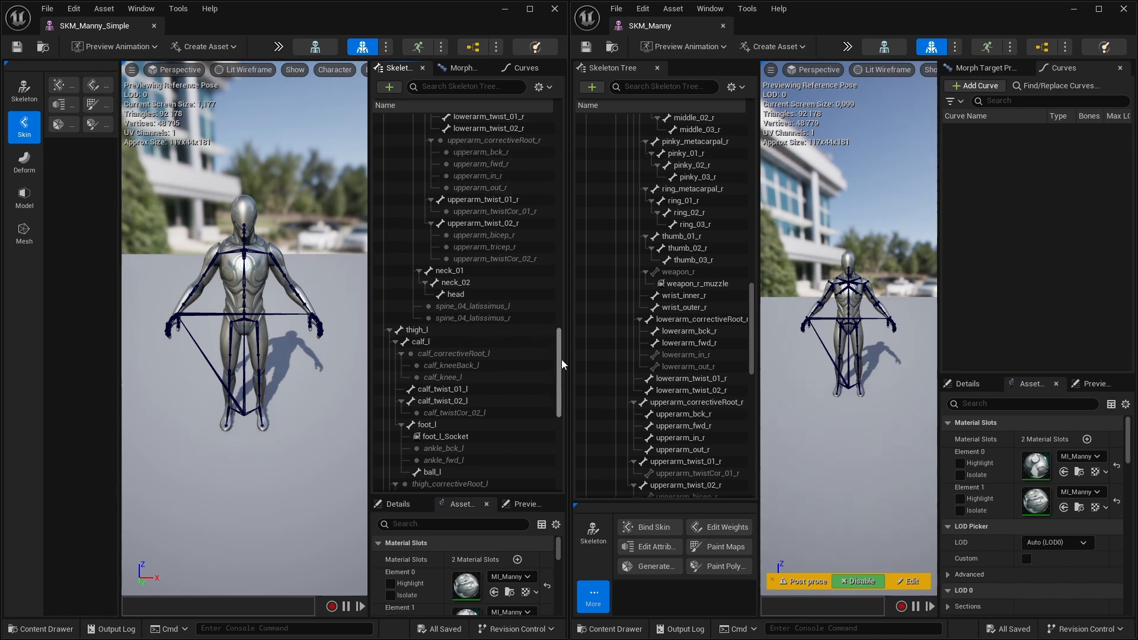
left_click_drag(561, 359, 575, 447)
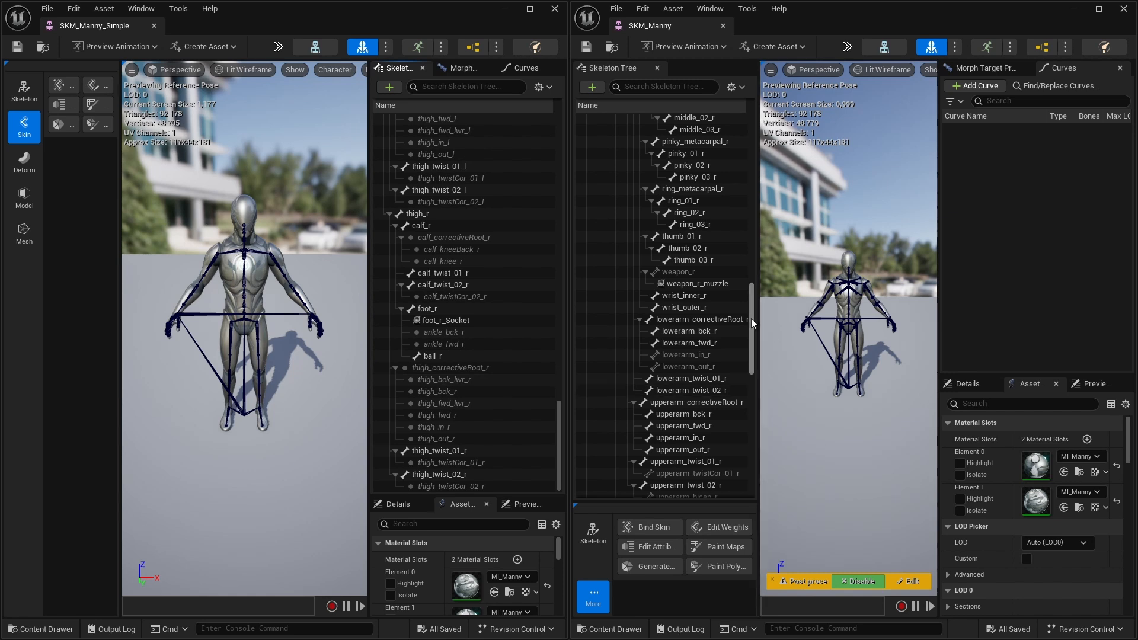
left_click_drag(752, 318, 751, 398)
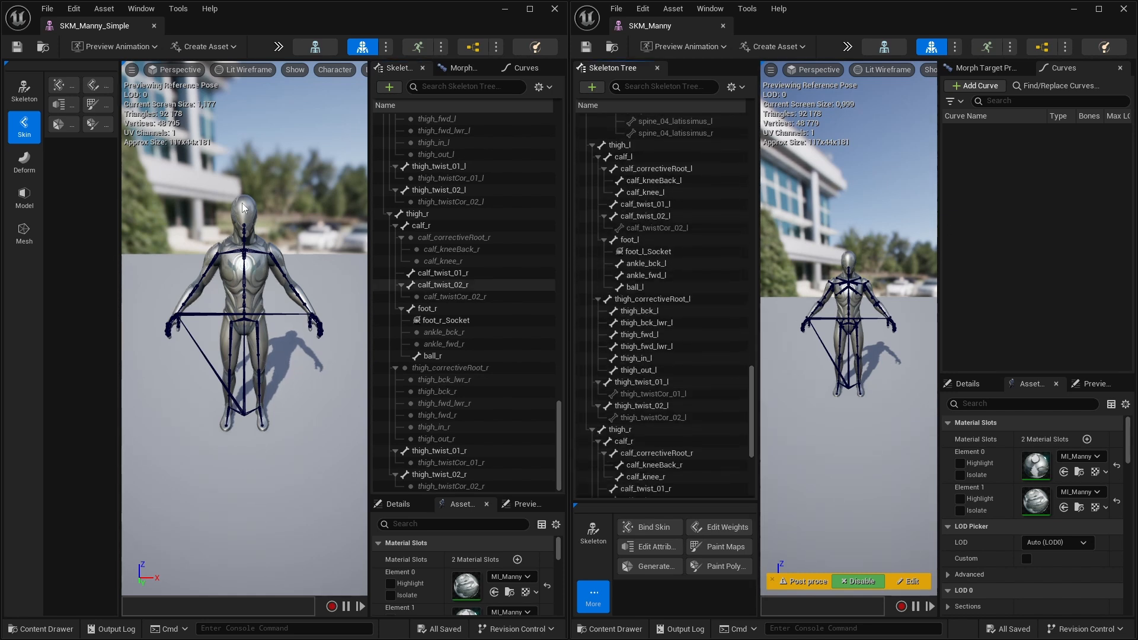
Check the bone drawing options of the SKM_Manny_Simple preview.
scroll(245, 328, "up", 2)
left_click(296, 70)
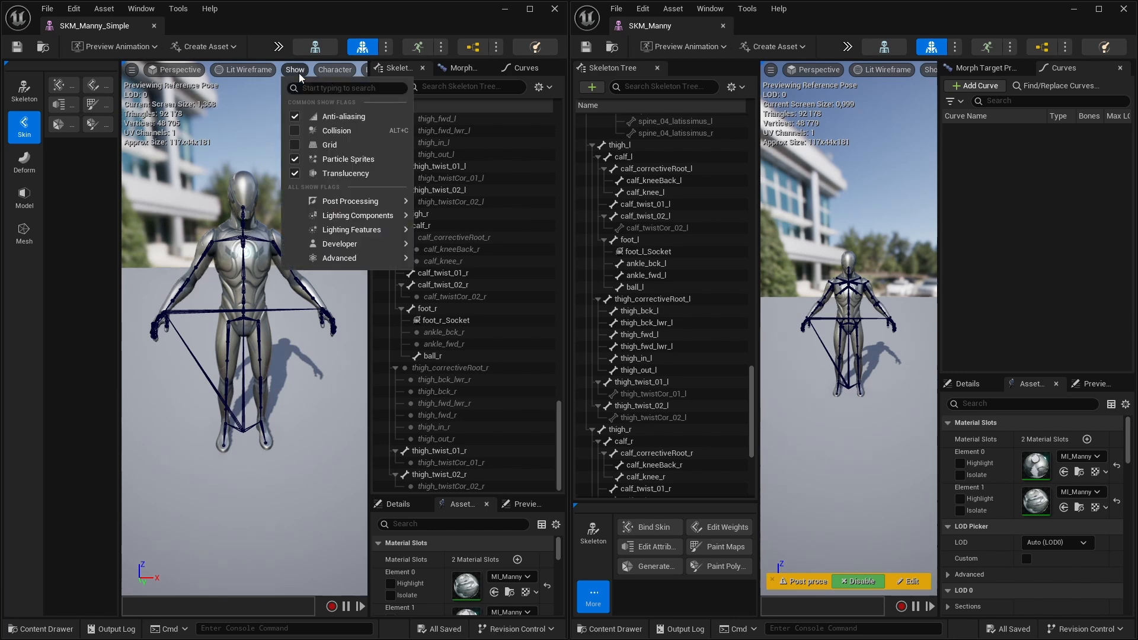
left_click(333, 70)
mouse_move(339, 129)
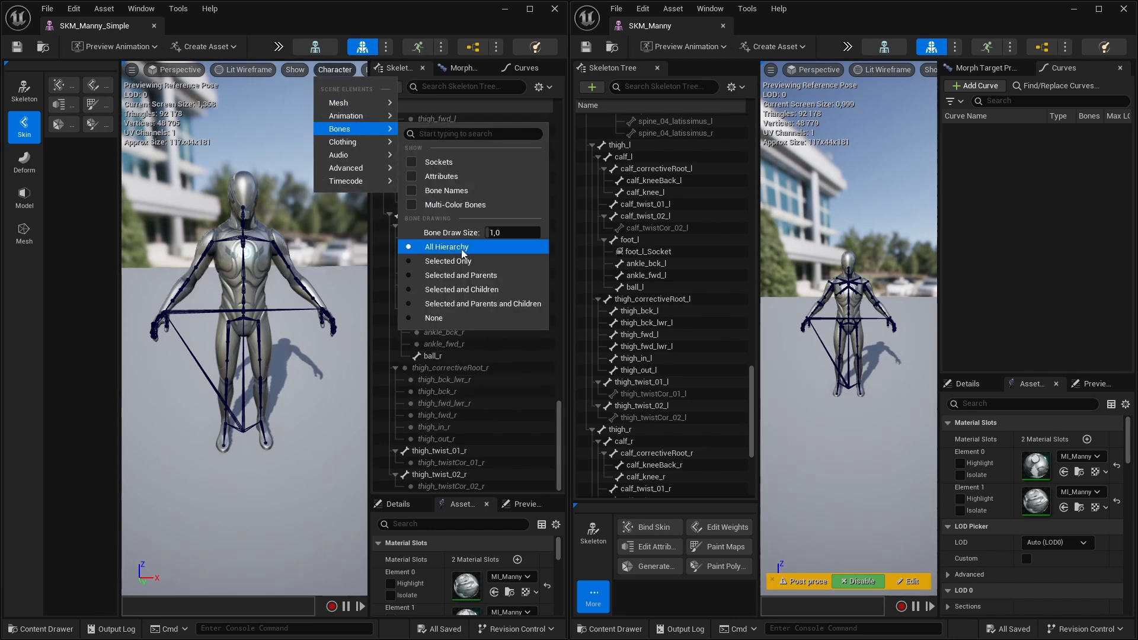
Widen the SKM_Manny preview viewport and compare the bones drawn on both characters from matching angles.
mouse_move(254, 176)
left_mouse_down("alt")
mouse_move(338, 189)
mouse_move(242, 177)
left_mouse_up("alt")
left_click_drag(847, 314, 895, 332, "alt")
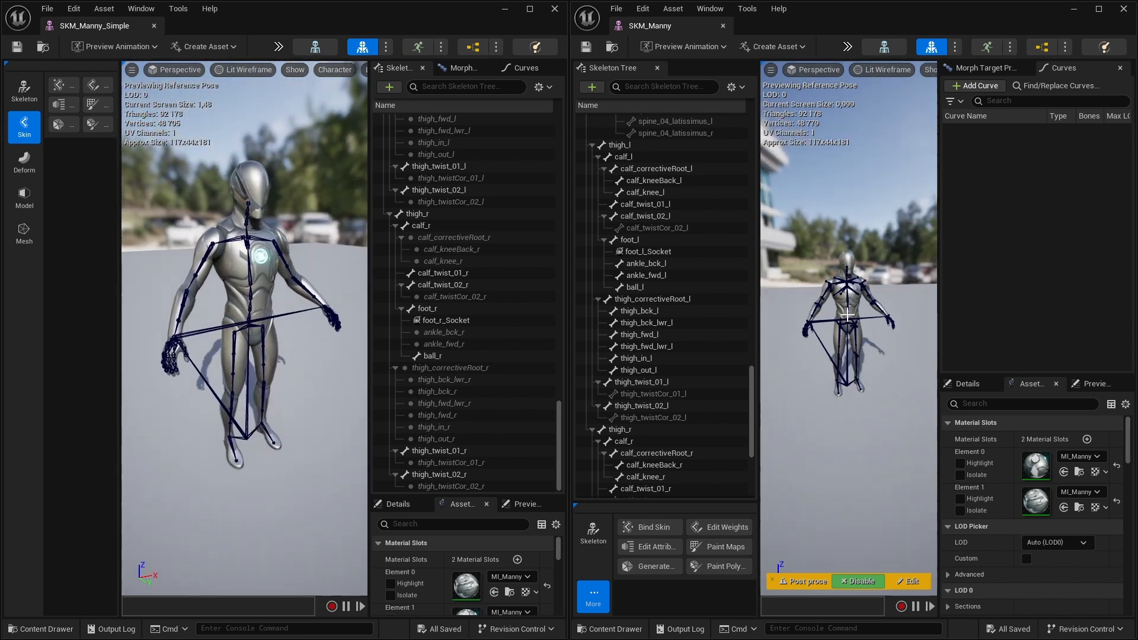
left_click_drag(831, 295, 860, 311, "alt")
scroll(837, 291, "up", 5)
scroll(837, 292, "down", 2)
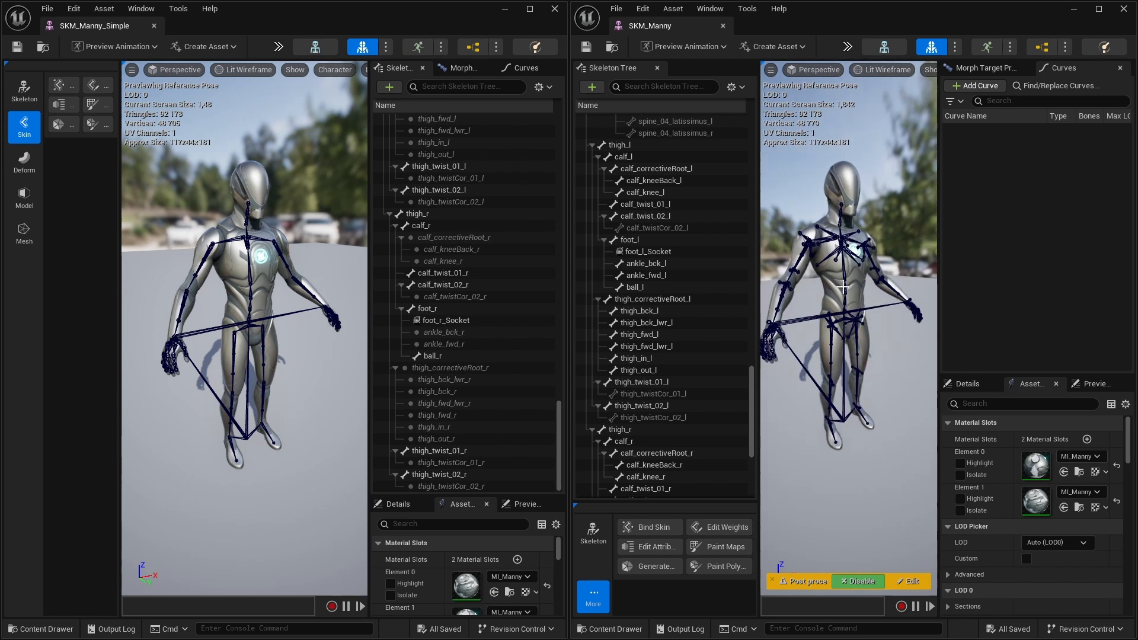
left_click_drag(939, 302, 1000, 302)
left_click_drag(877, 247, 873, 250, "alt")
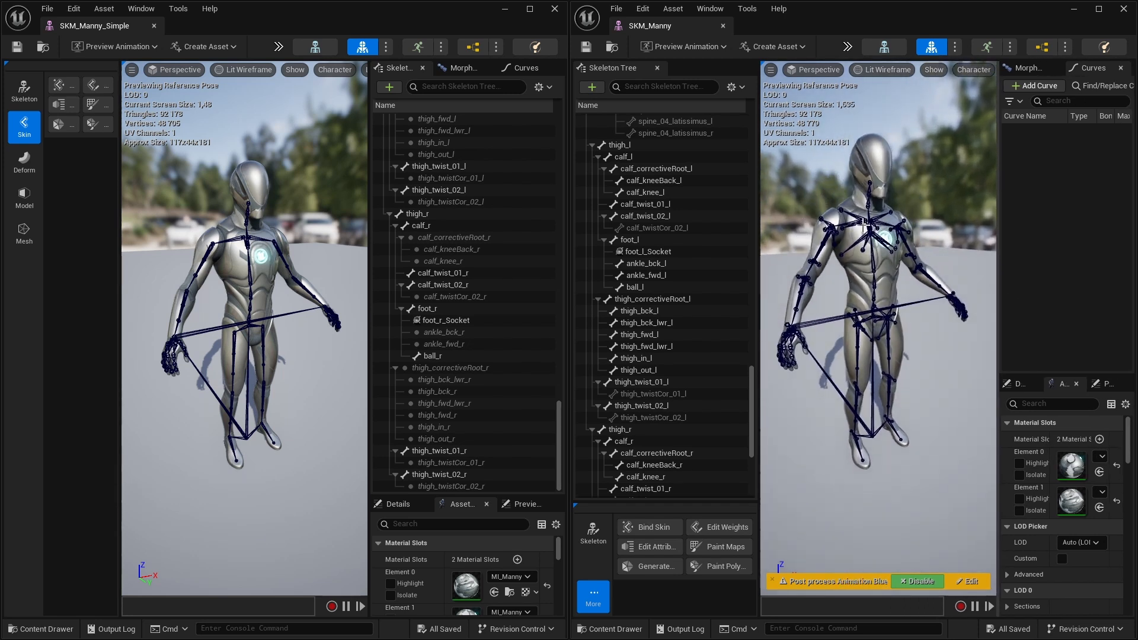
left_click_drag(932, 226, 926, 227, "alt")
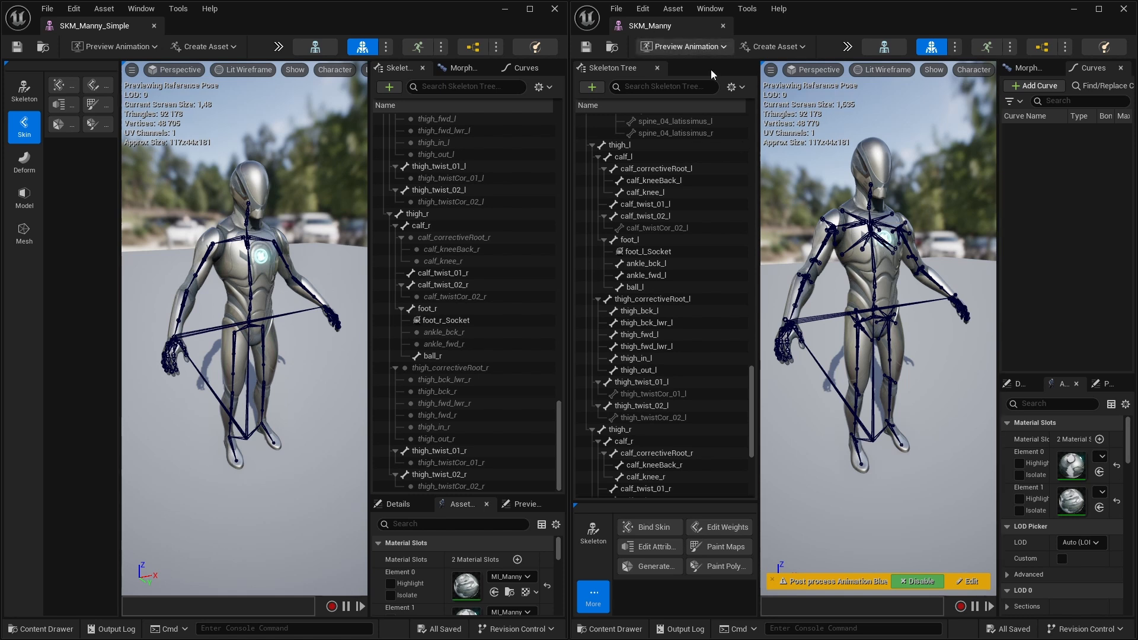
Select the upperarm_l bone of SKM_Manny_Simple and rotate it to raise the left arm to about horizontal.
scroll(290, 205, "up", 3)
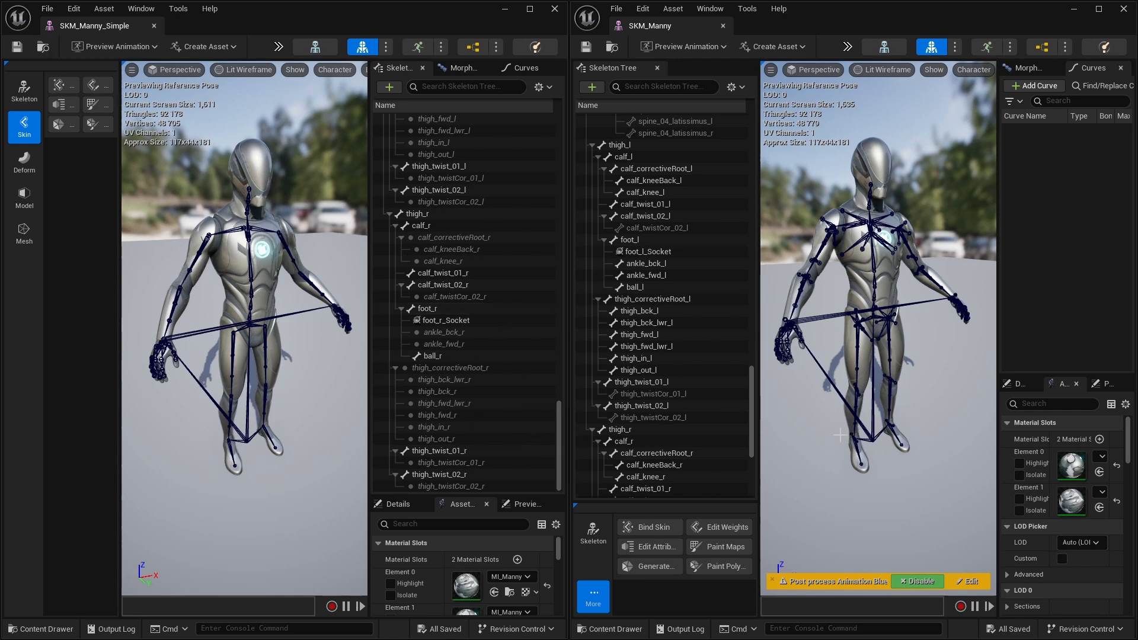
scroll(751, 409, "down", 5)
left_click_drag(762, 404, 763, 121)
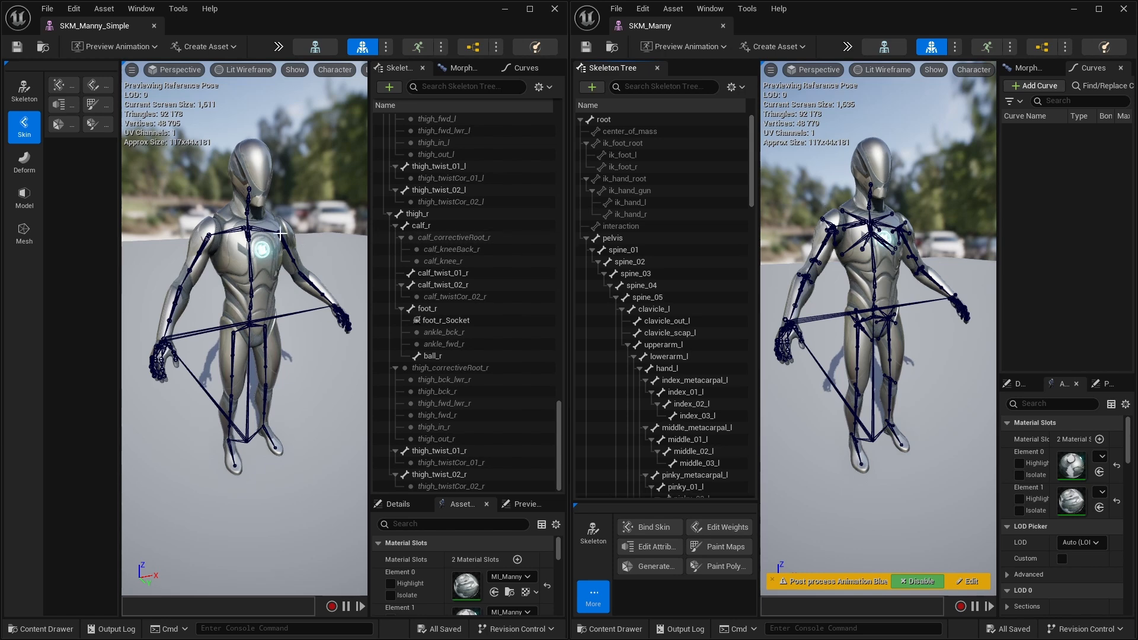
left_click_drag(281, 234, 279, 261)
left_click(309, 271)
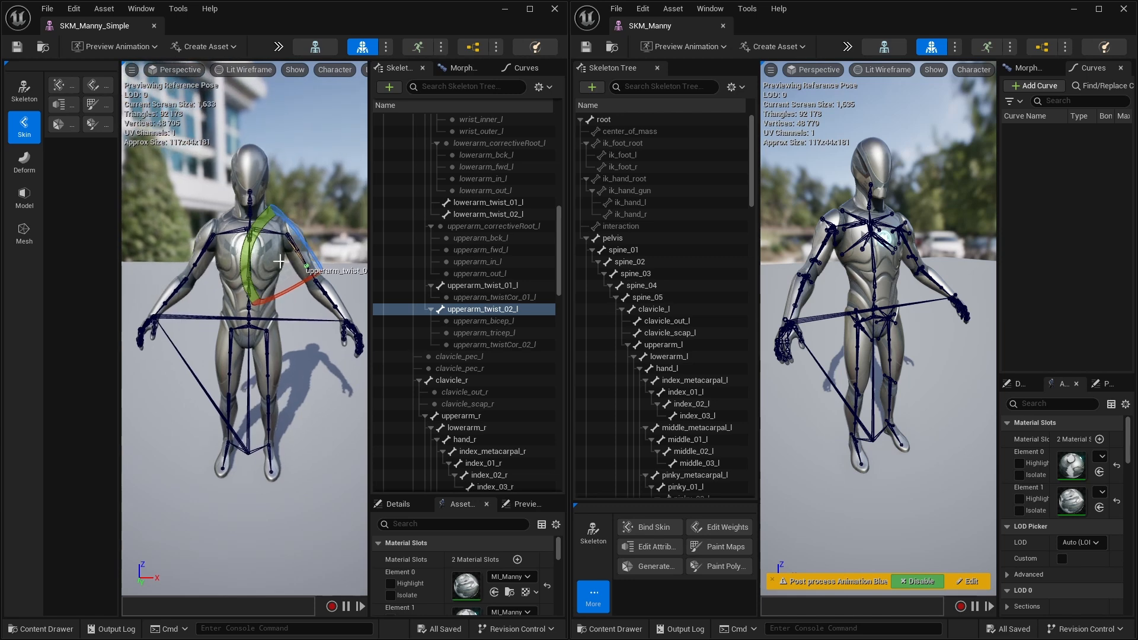
left_click(291, 247)
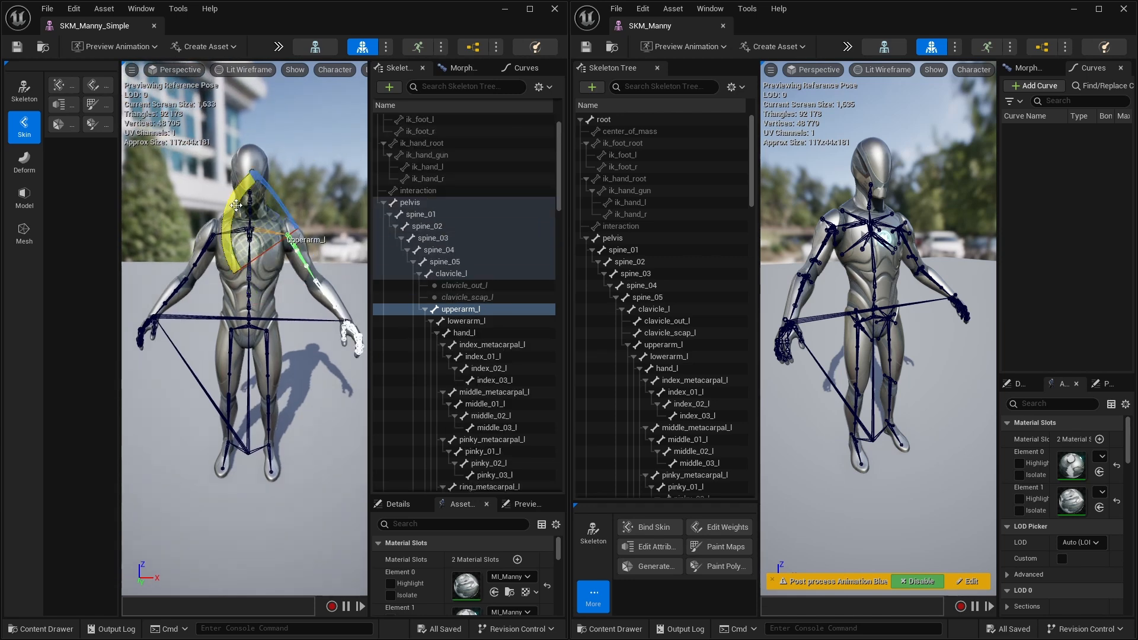
left_click_drag(323, 292, 408, 245)
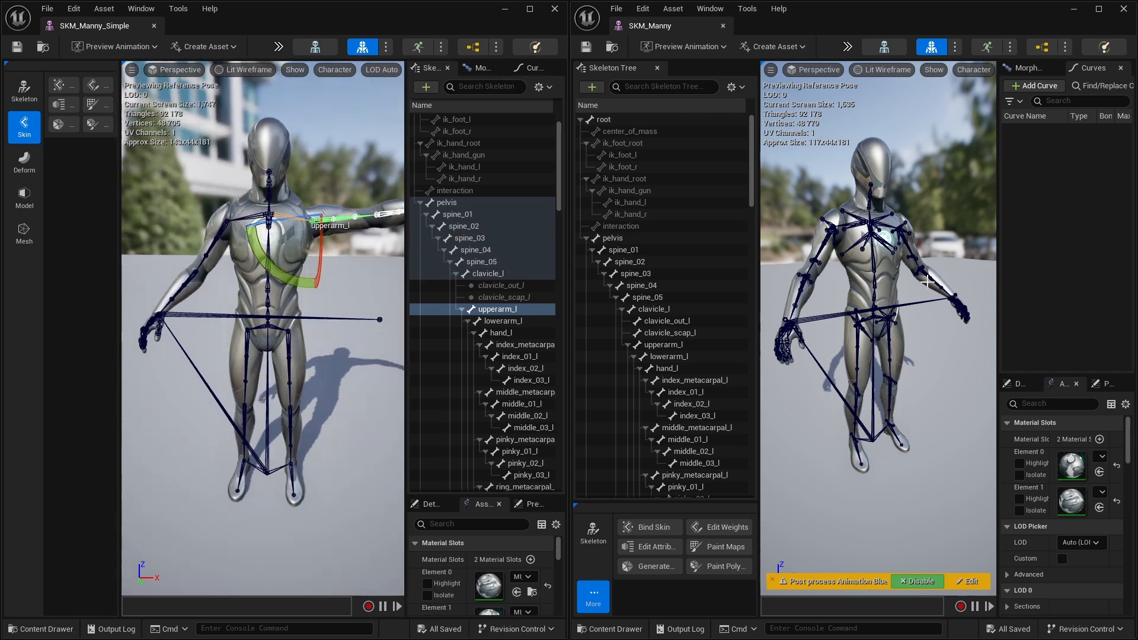
Select the upperarm_l bone of SKM_Manny and rotate it about 70 degrees to raise the left arm to roughly horizontal.
left_click_drag(921, 247, 845, 247, "alt")
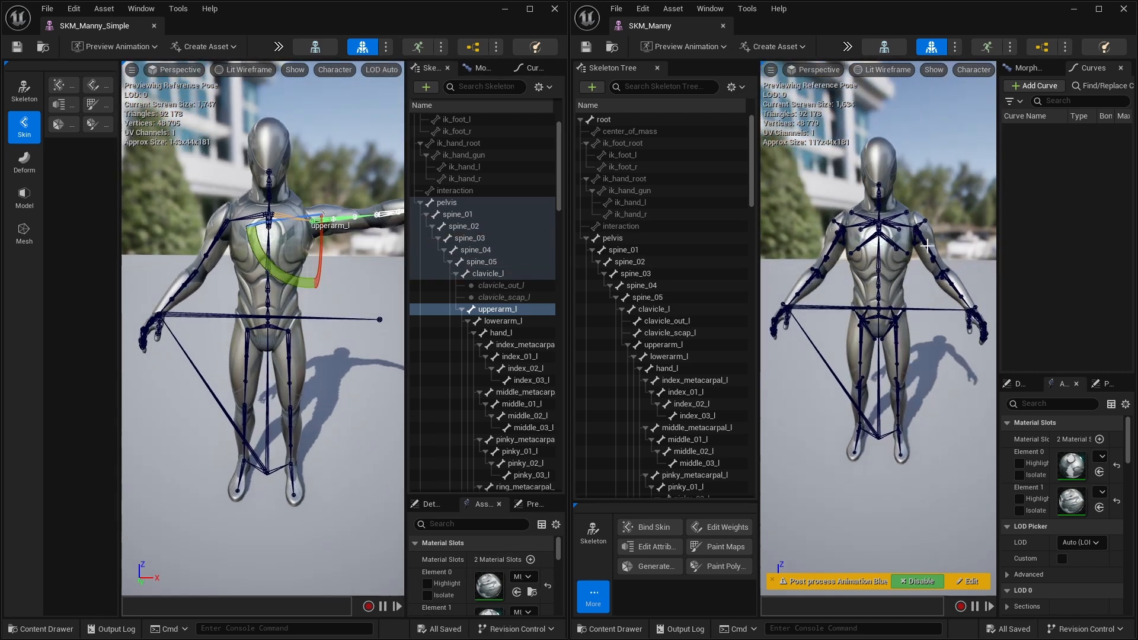
left_click(926, 246)
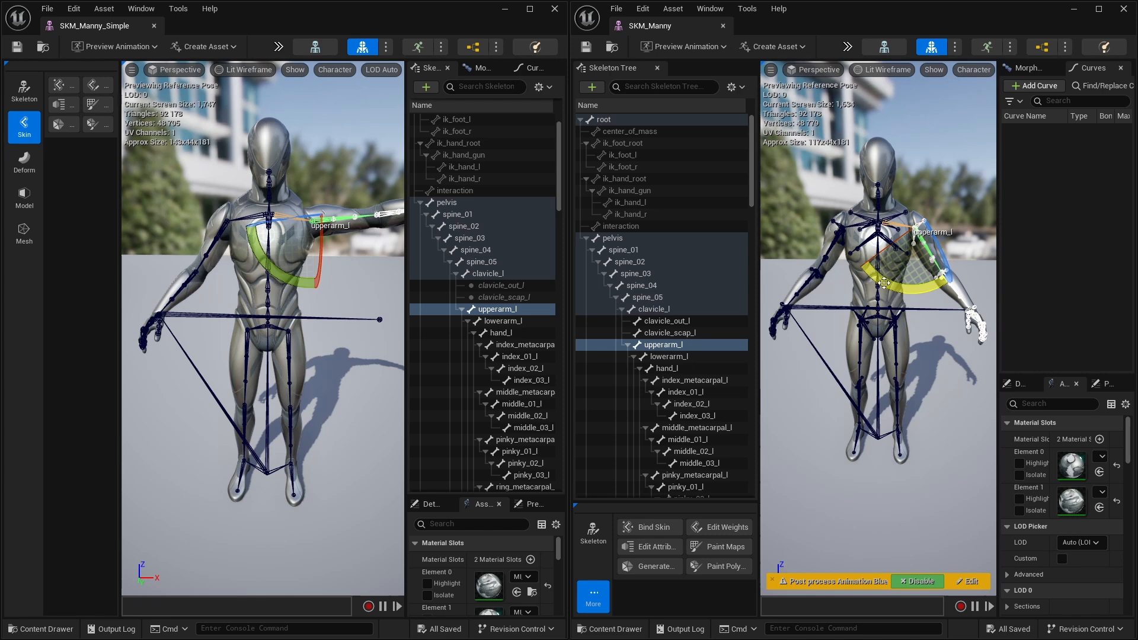
left_click_drag(884, 283, 913, 243)
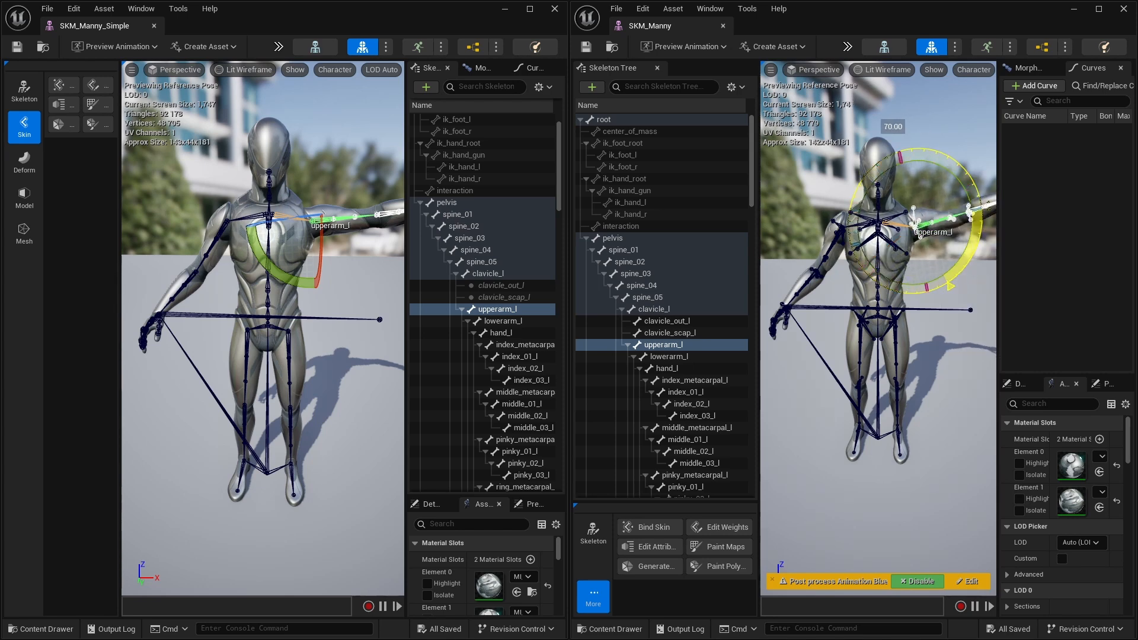
Compare how the left shoulder, arm and hand deform on SKM_Manny and SKM_Manny_Simple in close-up views.
scroll(878, 328, "up", 4)
middle_click_drag(943, 301, 943, 195)
mouse_move(904, 303)
middle_mouse_down()
mouse_move(904, 316)
mouse_move(822, 304)
mouse_move(904, 310)
middle_mouse_up()
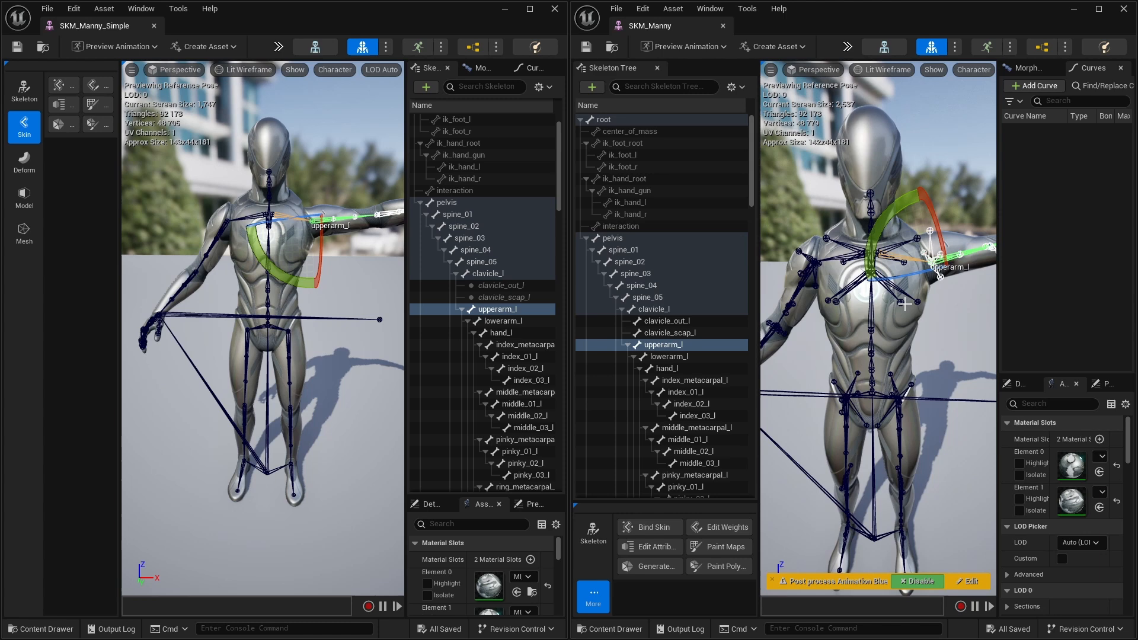
right_click_drag(916, 311, 954, 288)
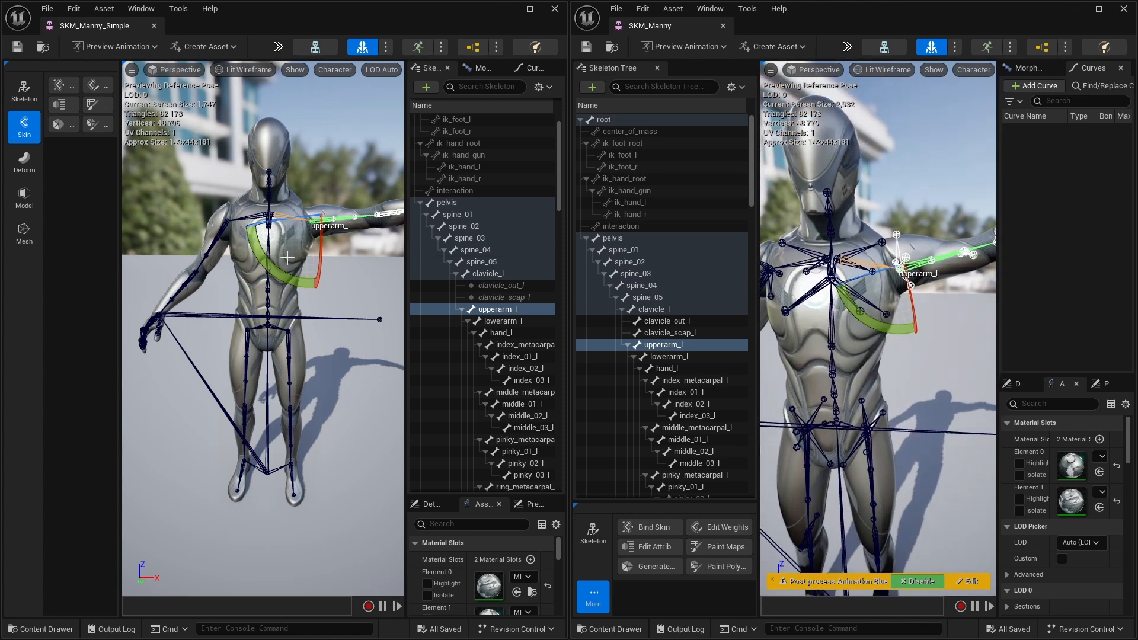
right_click_drag(287, 258, 335, 226)
right_click_drag(889, 218, 872, 224)
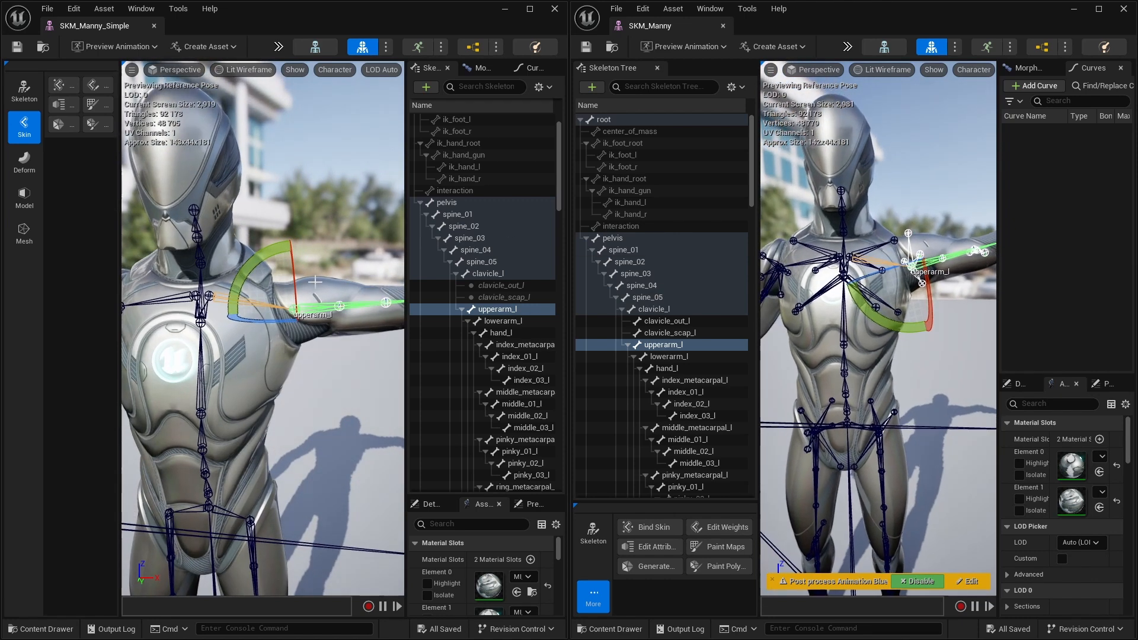
right_click_drag(315, 282, 365, 306)
right_click_drag(889, 306, 841, 309)
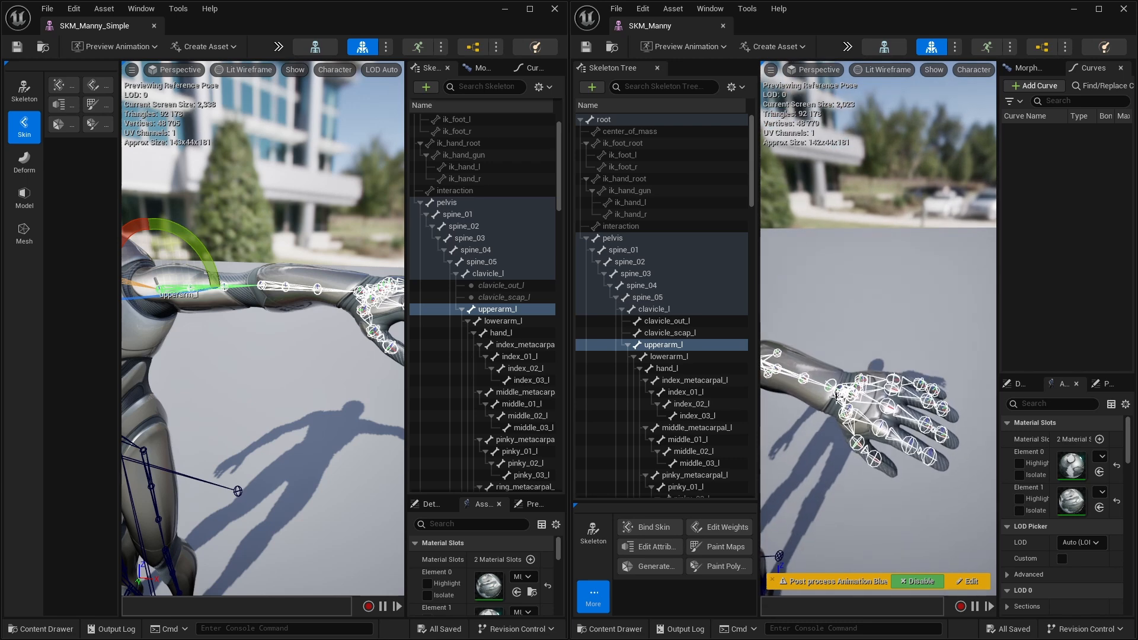
Select the hand_l bone of SKM_Manny and set its bone drawing to Selected Only.
left_click(817, 387)
mouse_move(852, 363)
right_mouse_down()
mouse_move(818, 346)
mouse_move(842, 356)
right_mouse_up()
left_click(706, 371)
right_click_drag(879, 393, 876, 265)
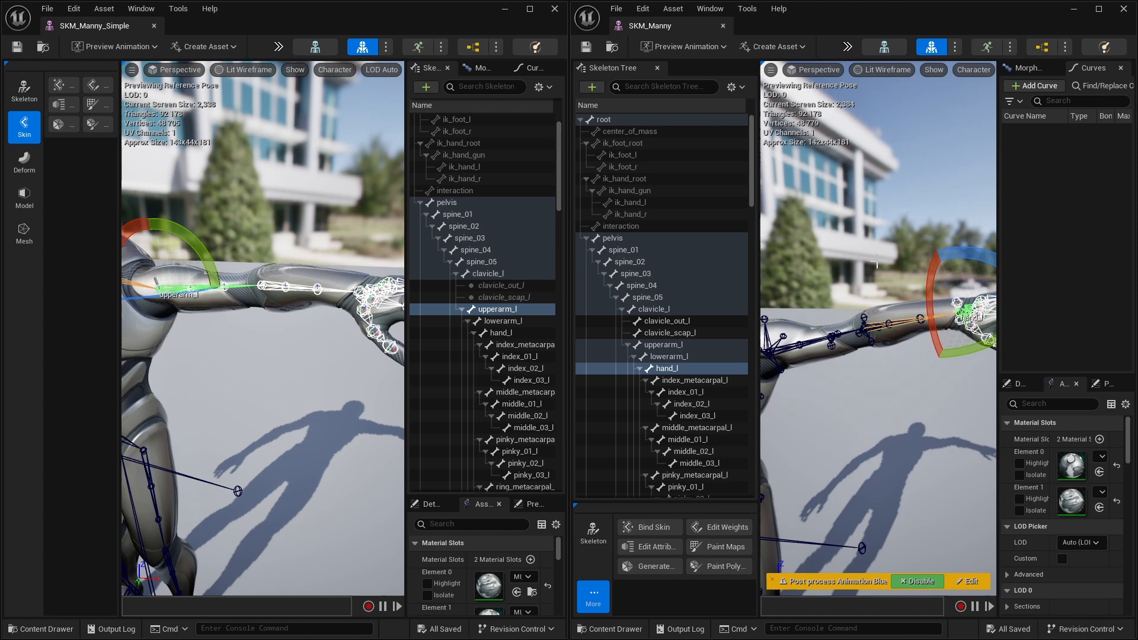
left_click(934, 69)
left_click(972, 69)
mouse_move(979, 129)
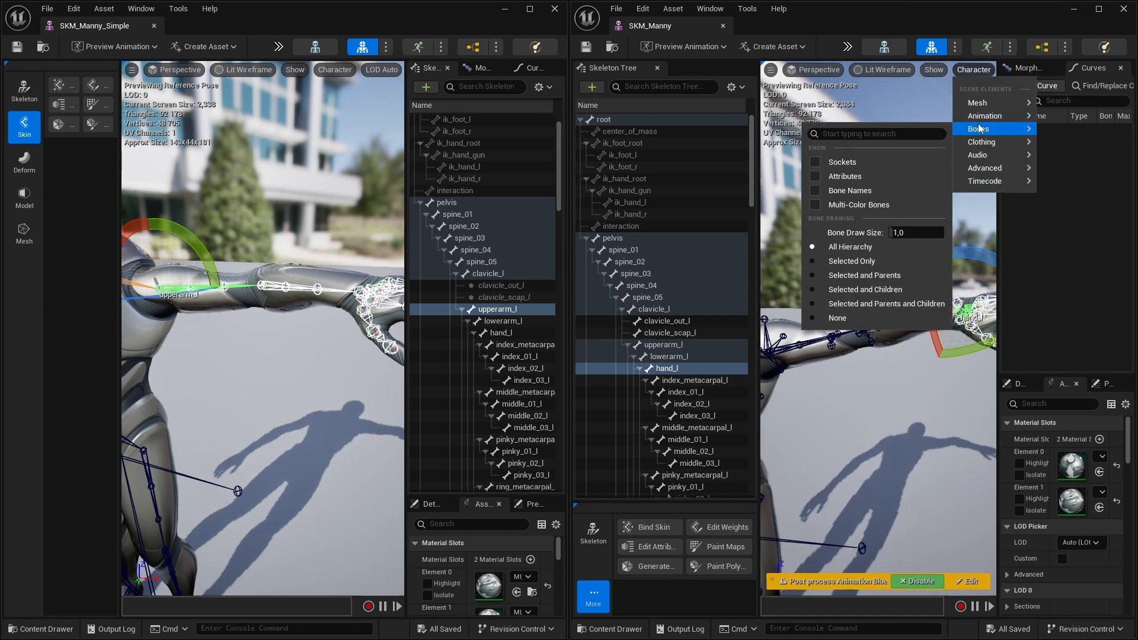
left_click(818, 261)
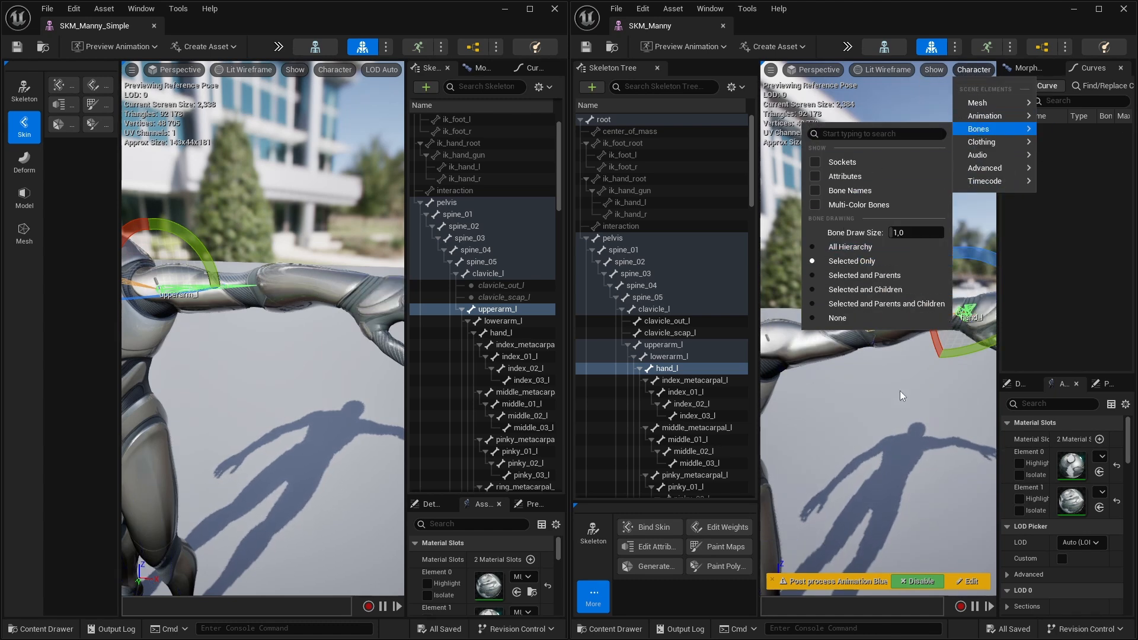
Rotate the hand_l bone of SKM_Manny around the forearm axis to test the wrist and forearm twist.
right_click_drag(902, 396, 905, 314)
left_click_drag(954, 332, 937, 261)
mouse_move(951, 334)
left_mouse_down()
mouse_move(928, 419)
mouse_move(950, 322)
left_mouse_up()
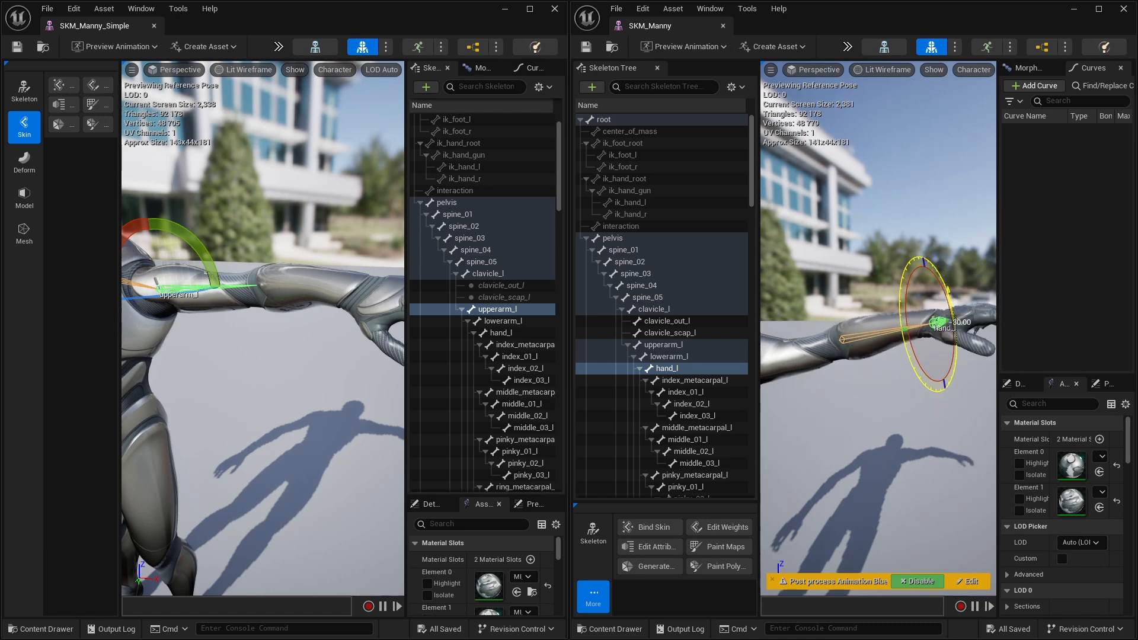
left_click_drag(941, 268, 928, 385)
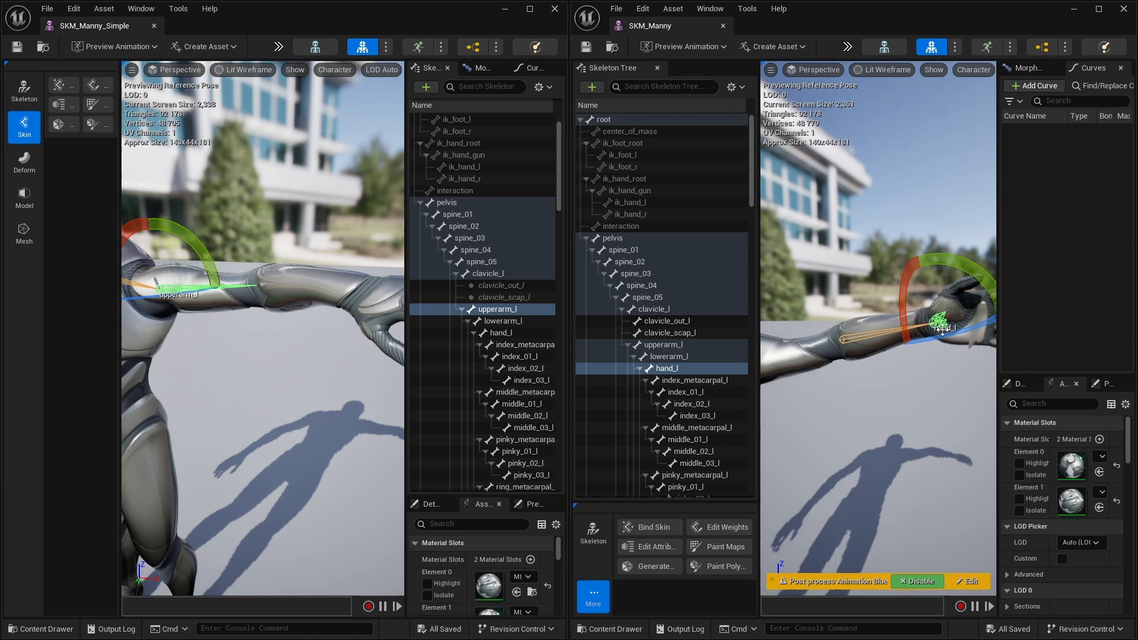
left_click_drag(902, 302, 954, 397)
Select the hand_l bone of SKM_Manny_Simple and twist it to match the hand pose of SKM_Manny.
right_click_drag(251, 304, 254, 295)
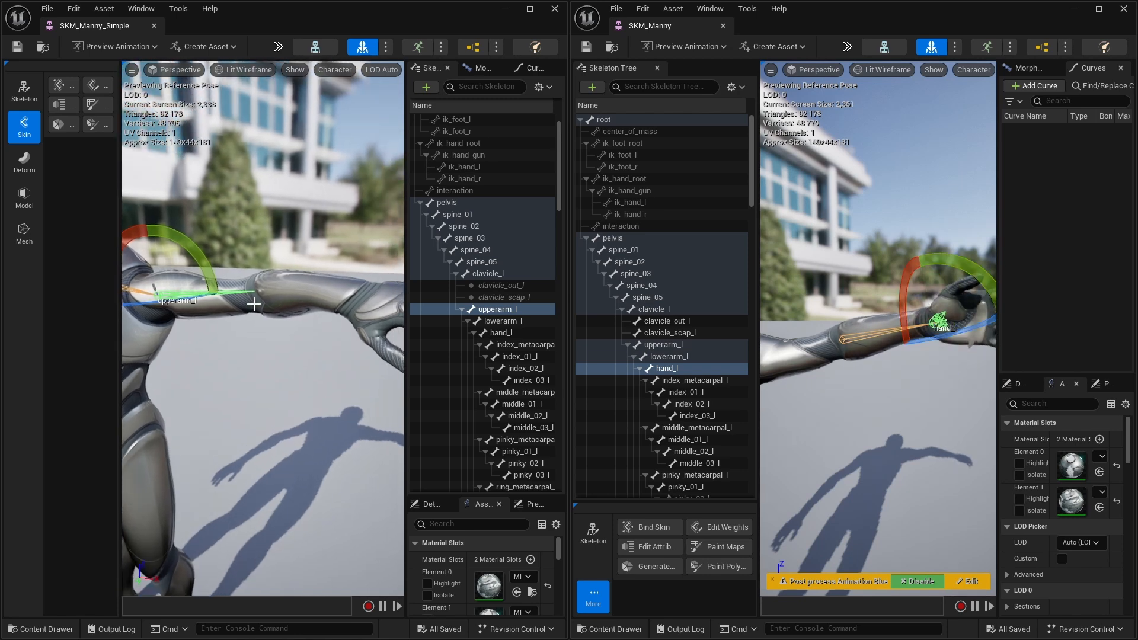
left_click(503, 335)
right_click_drag(283, 365, 304, 328)
left_click_drag(303, 327, 354, 391)
right_click_drag(299, 319, 229, 322)
Widen the SKM_Manny preview viewport and compare the twisted left forearms of both characters from similar angles.
right_click_drag(854, 333, 828, 336)
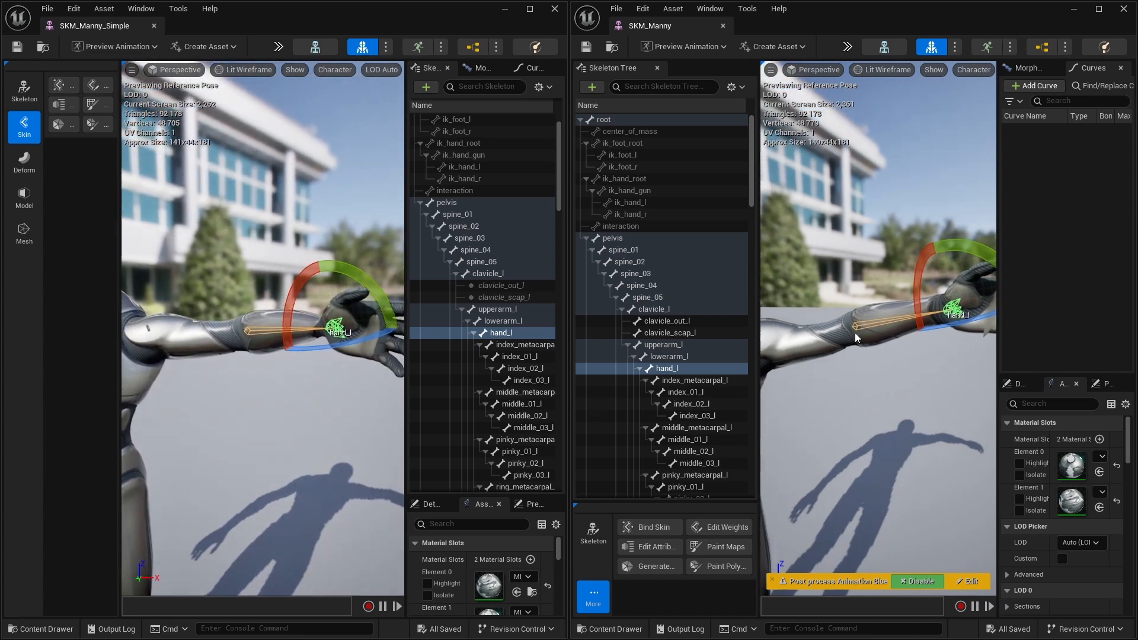
right_click_drag(870, 382, 889, 421)
right_click_drag(879, 329, 907, 308)
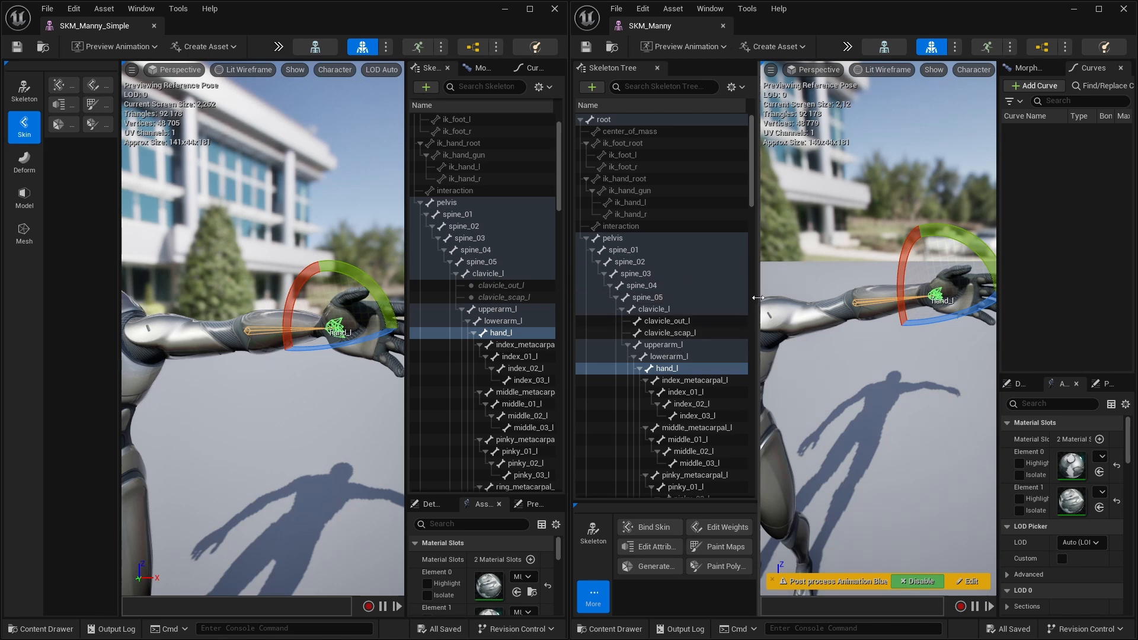
left_click_drag(758, 351, 735, 353)
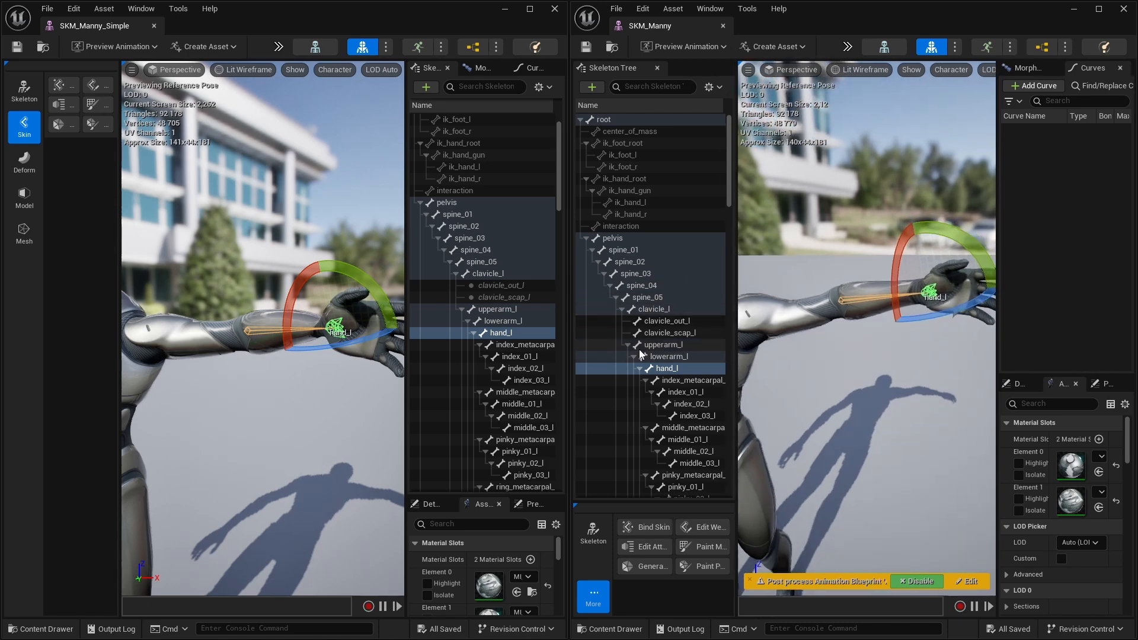
left_click_drag(997, 397, 1012, 400)
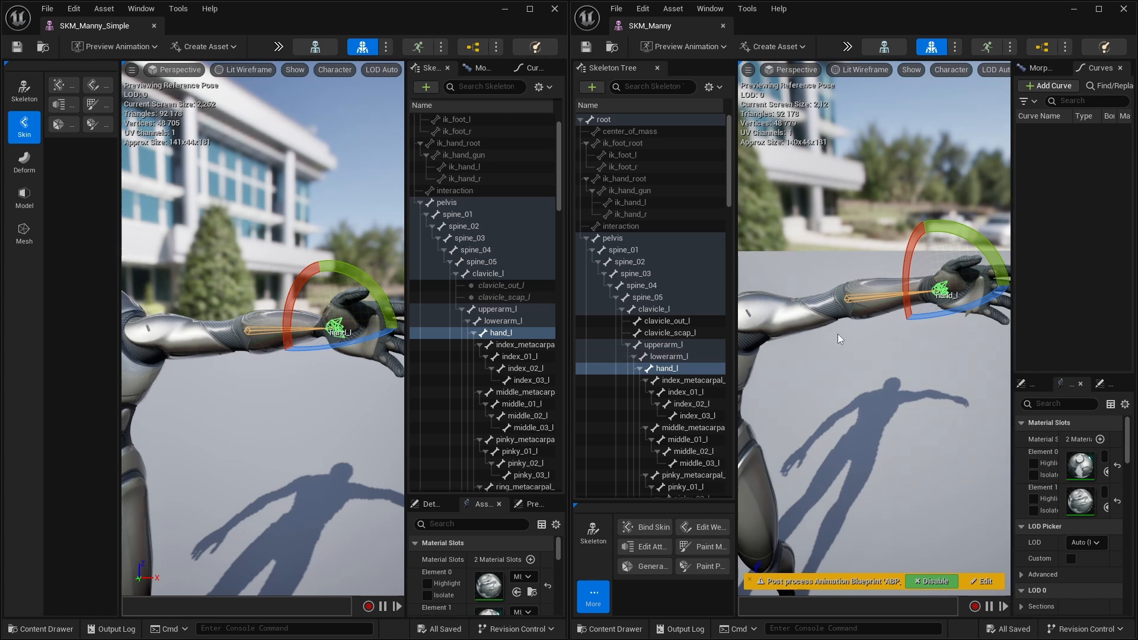
right_click_drag(926, 358, 921, 361)
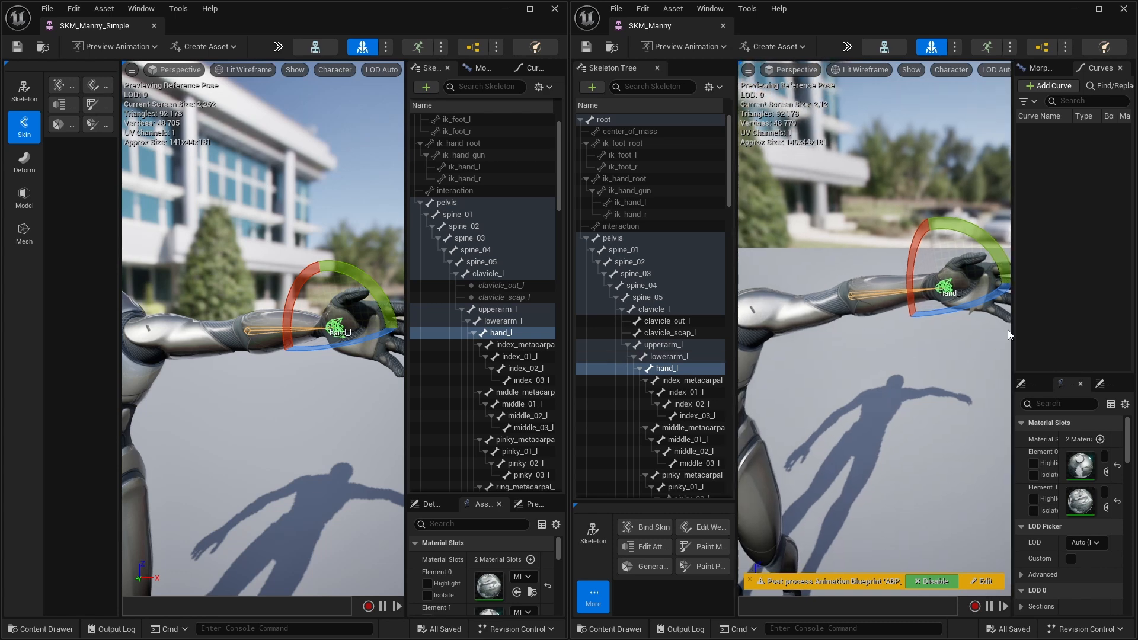
Enlarge the asset details area of SKM_Manny and clear its Post Process Anim Blueprint.
left_click_drag(1012, 329, 966, 160)
scroll(1042, 412, "down", 10)
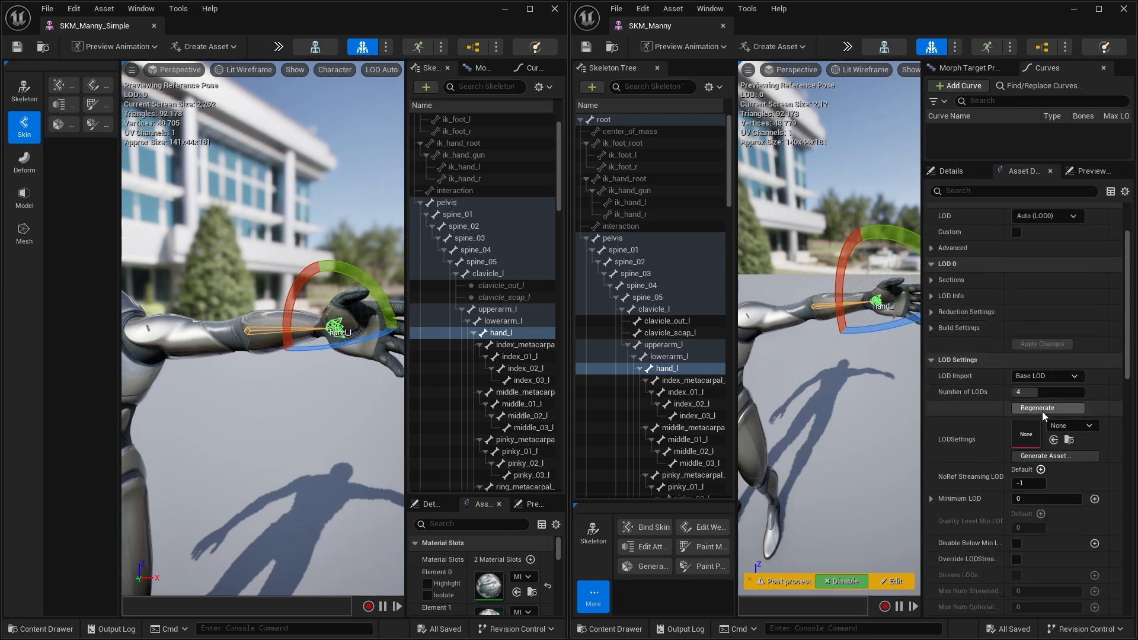
scroll(1044, 409, "down", 10)
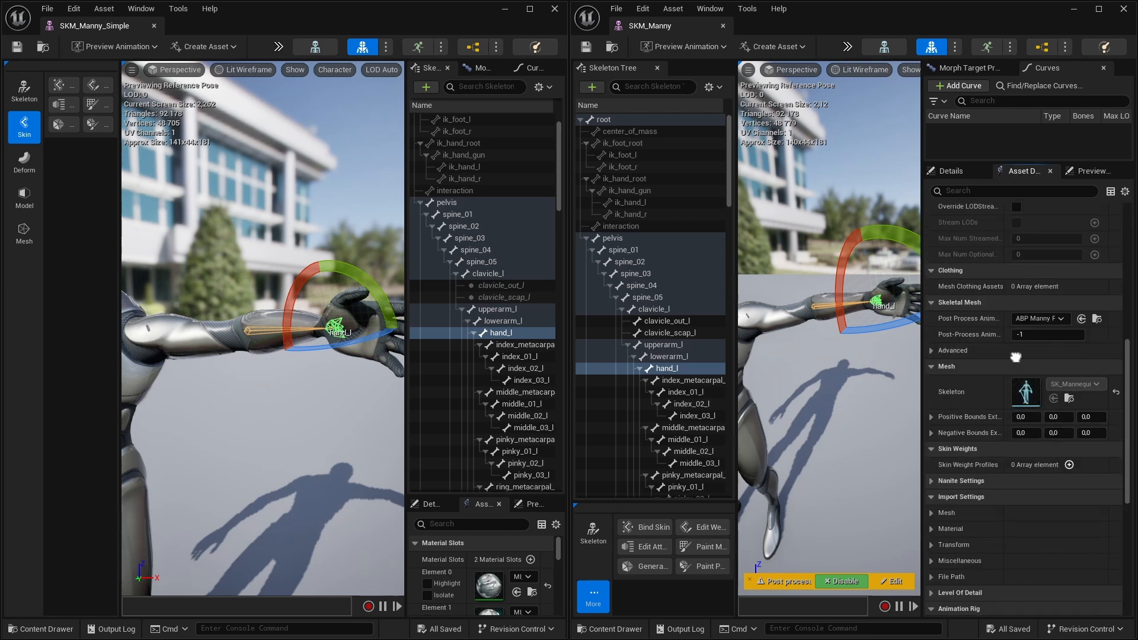
mouse_move(1016, 428)
right_mouse_down()
mouse_move(1016, 465)
mouse_move(1015, 441)
right_mouse_up()
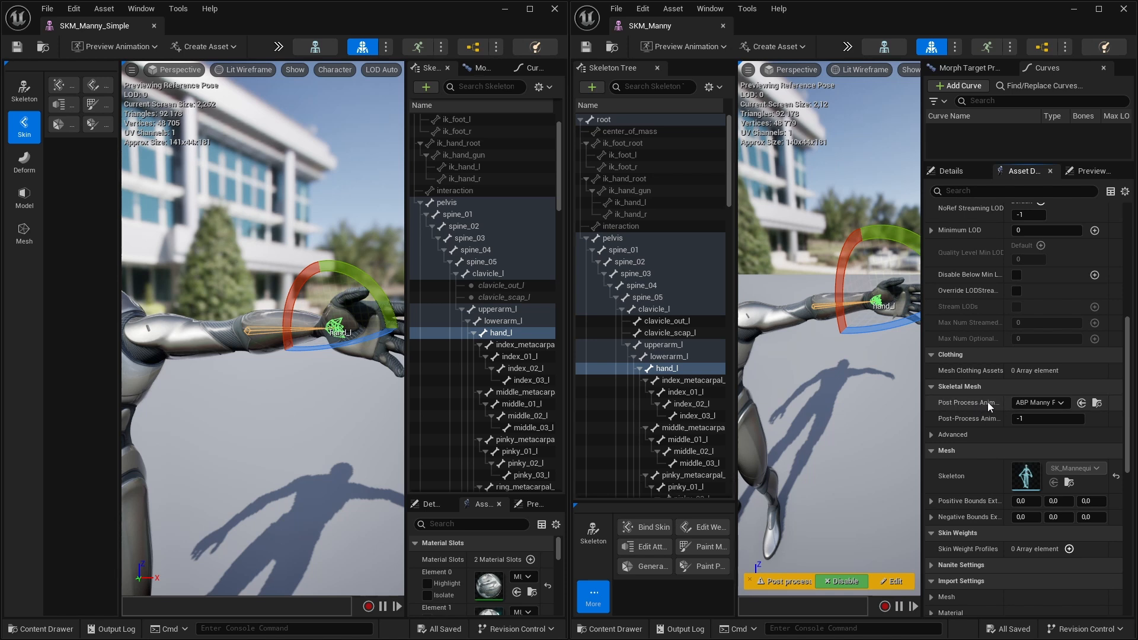
left_click_drag(923, 409, 875, 410)
left_click(1058, 405)
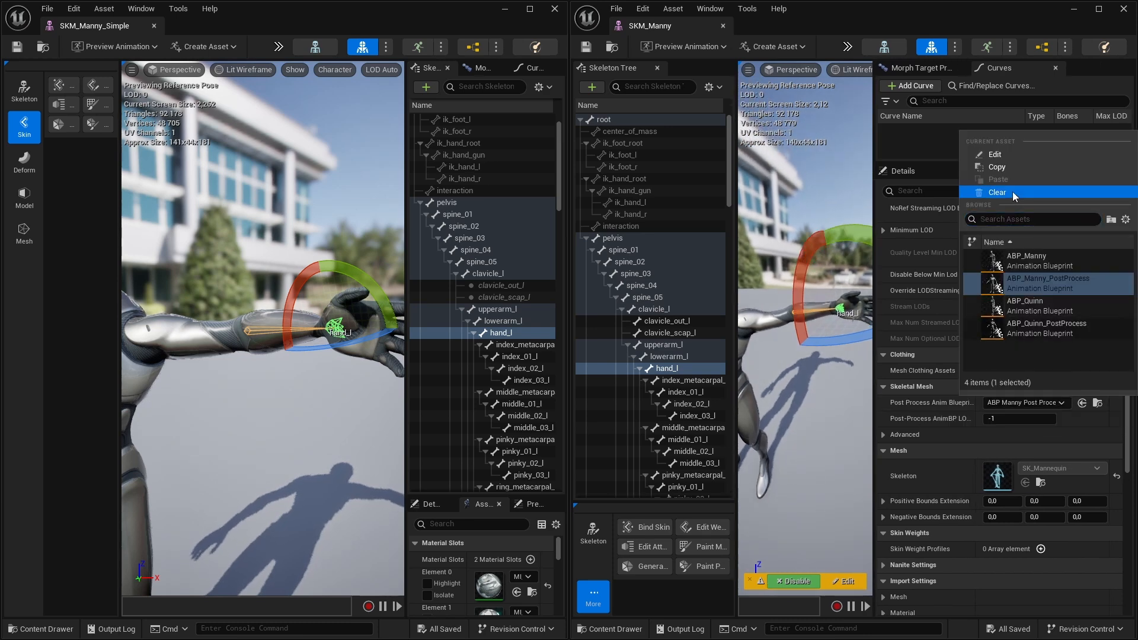
left_click(950, 247)
right_click_drag(837, 399, 837, 391)
scroll(837, 398, "up", 3)
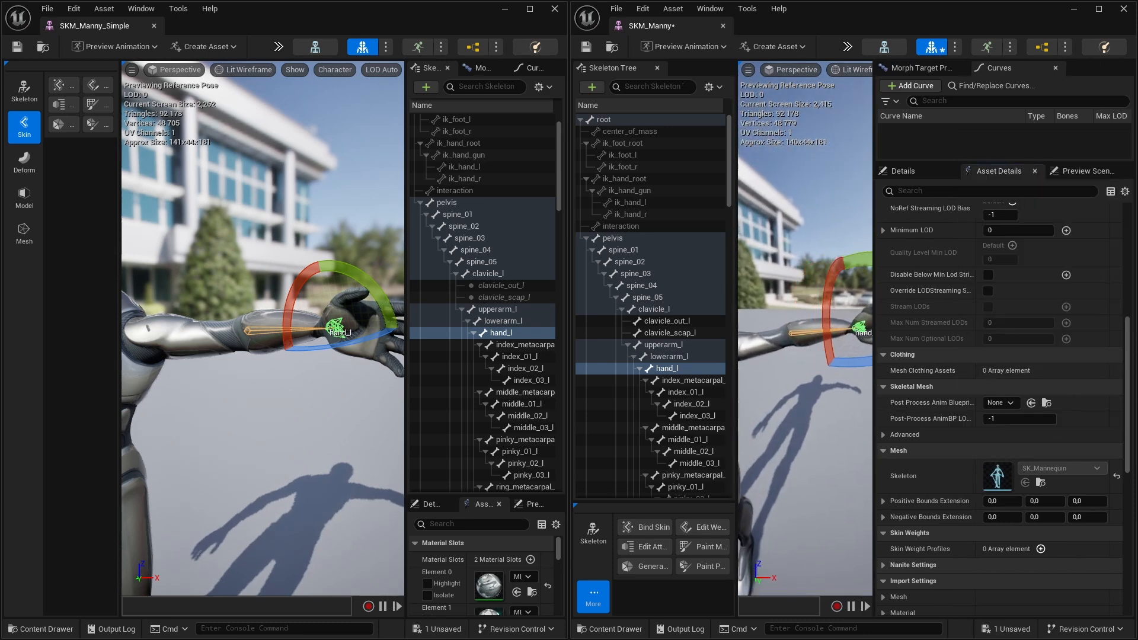
Widen the SKM_Manny viewport and rotate hand_l to test the forearm without a post process animation blueprint.
left_click_drag(873, 386, 958, 385)
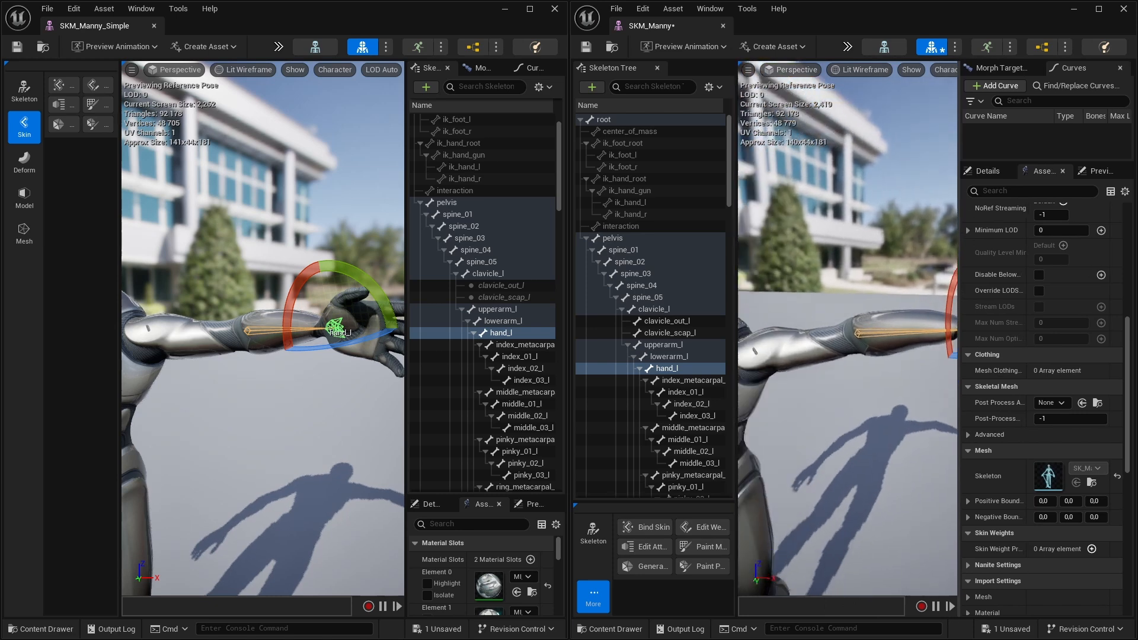
scroll(883, 406, "down", 3)
right_click_drag(883, 406, 884, 429)
mouse_move(847, 309)
left_mouse_down()
mouse_move(854, 292)
mouse_move(843, 320)
mouse_move(848, 301)
left_mouse_up()
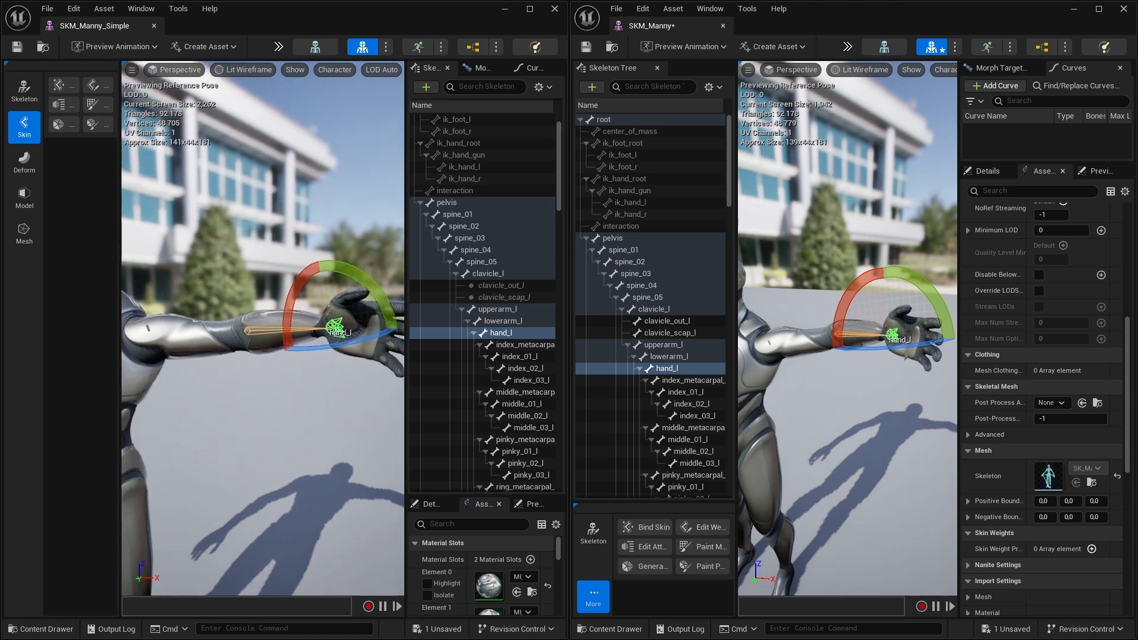
Reassign ABP_Manny_PostProcess as the Post Process Anim Blueprint of SKM_Manny and view the left forearm again.
left_click(1062, 403)
left_click(887, 450)
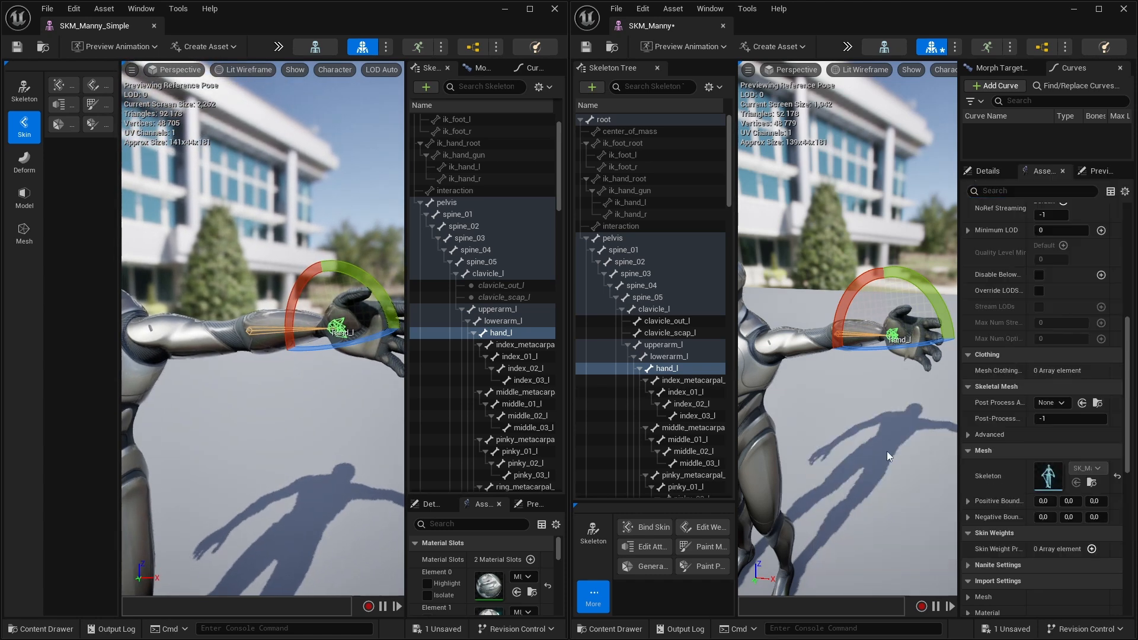
left_click_drag(886, 450, 877, 399, "alt")
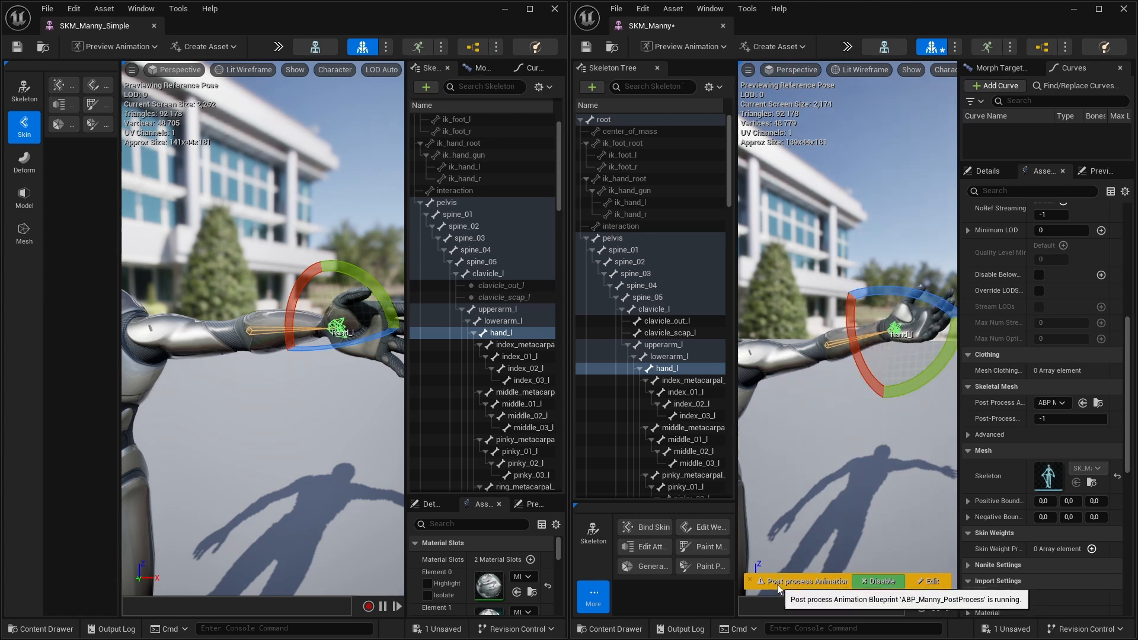
Toggle the post process animation blueprint of SKM_Manny off and on, and rotate hand_l again to test the forearm twist.
left_click(880, 581)
left_click(880, 582)
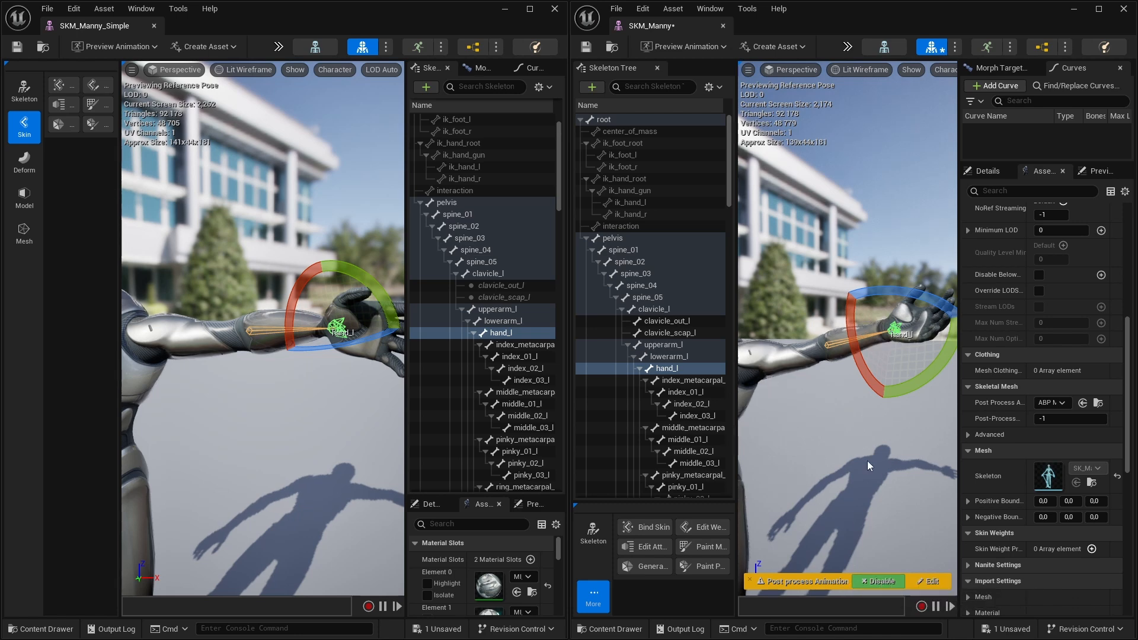
right_click_drag(908, 427, 903, 422)
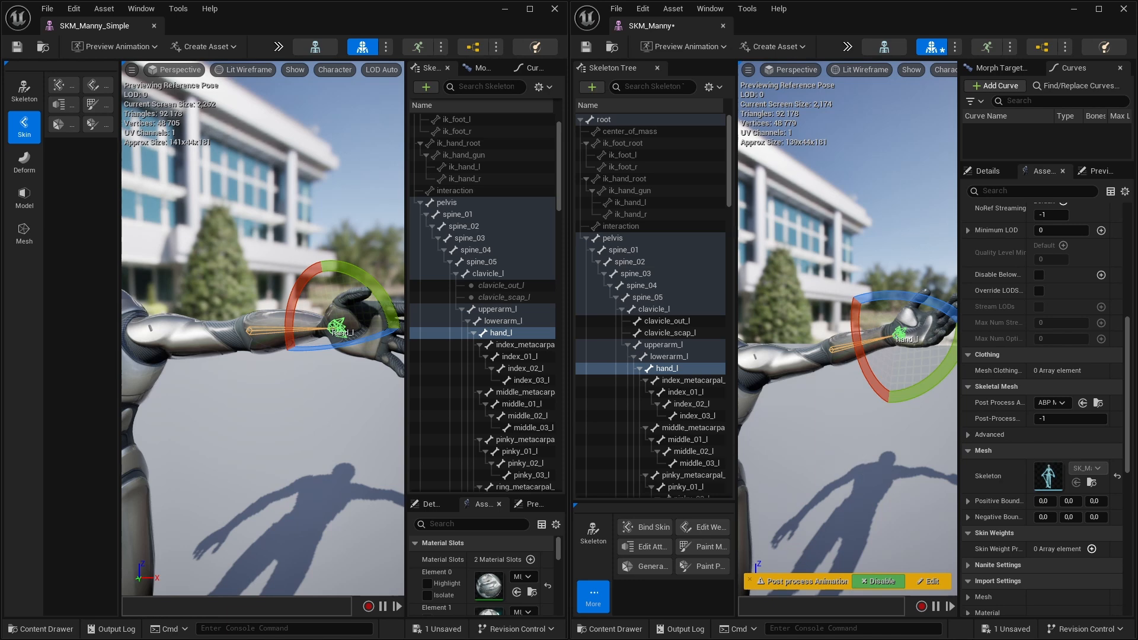
left_click_drag(869, 341, 895, 429)
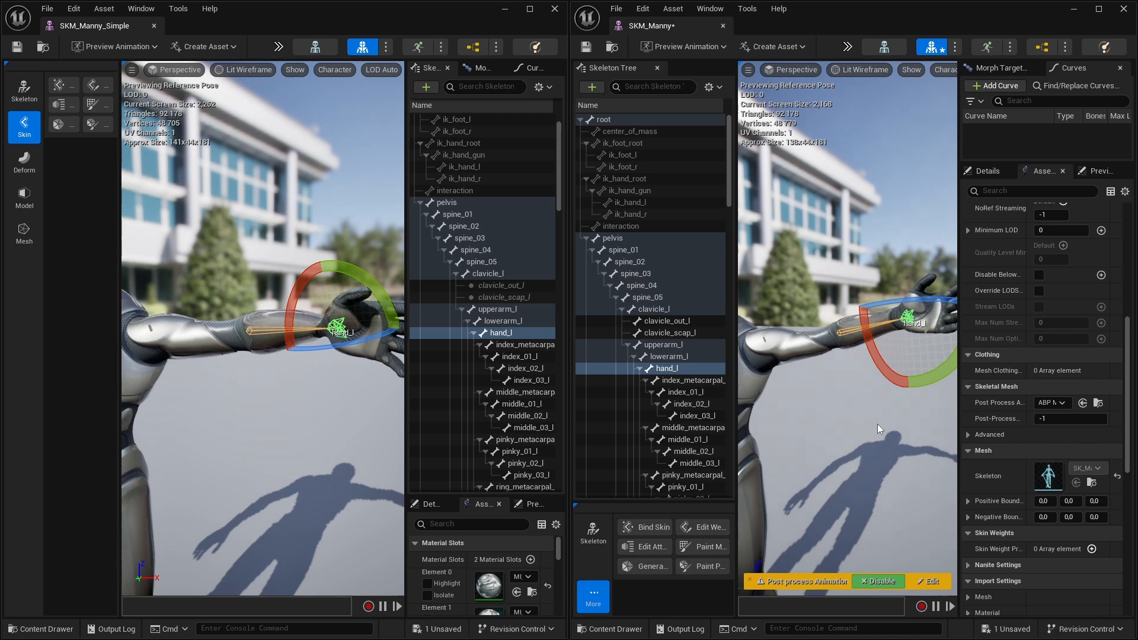
Open the ABP_Manny_PostProcess animation blueprint and inspect the Input Pose and Control Rig nodes in its AnimGraph.
left_click(1098, 402)
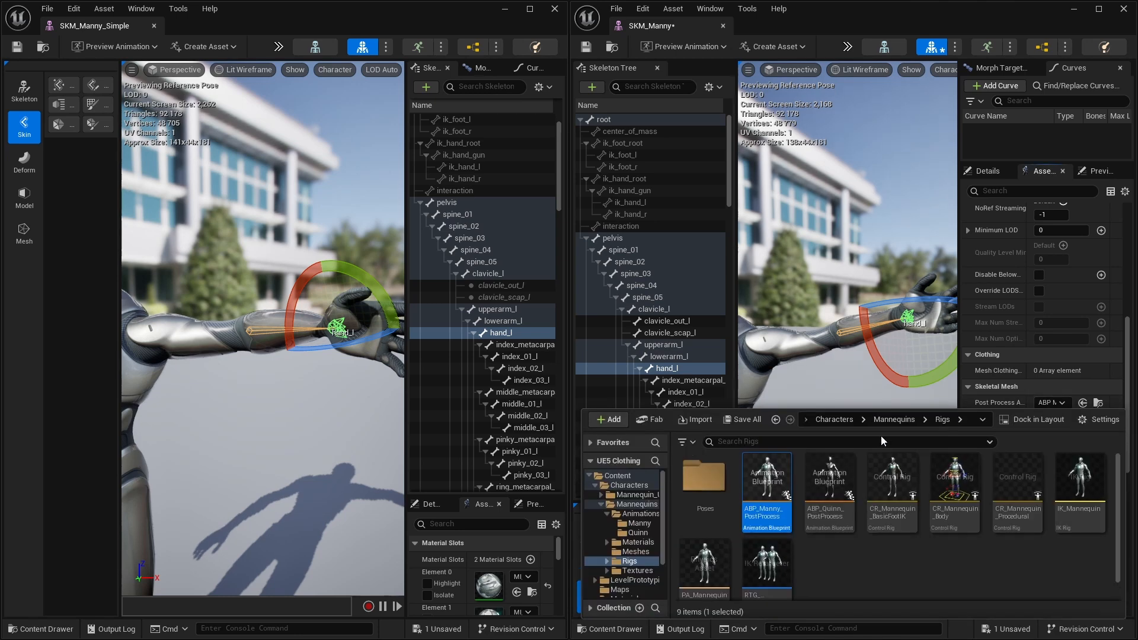
double_click(782, 476)
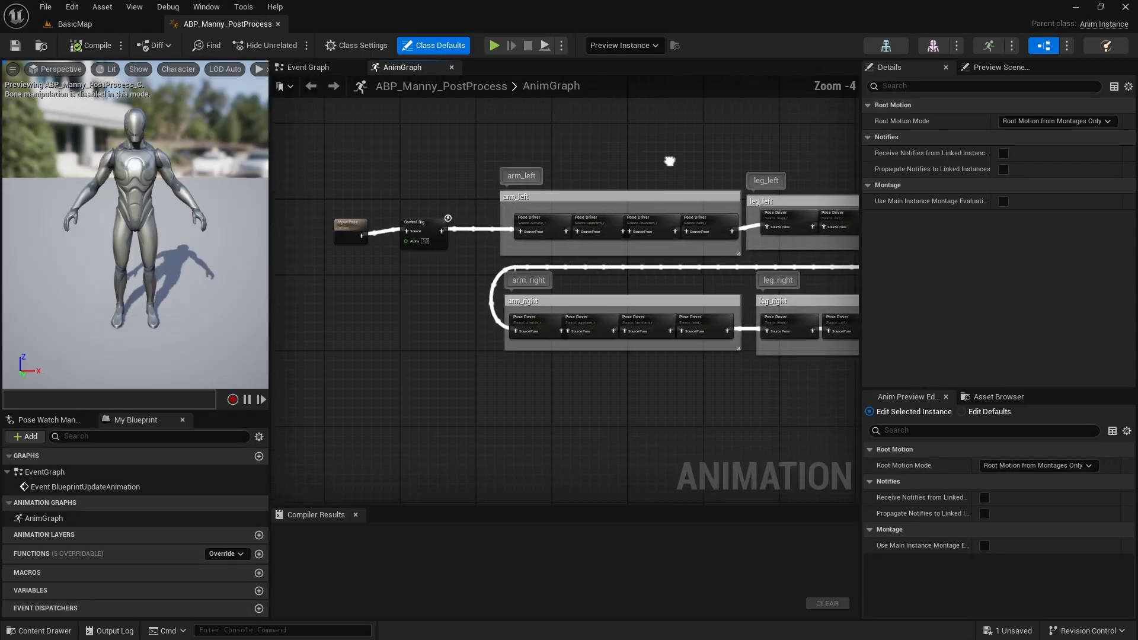
right_click_drag(624, 151, 504, 160)
scroll(451, 262, "up", 3)
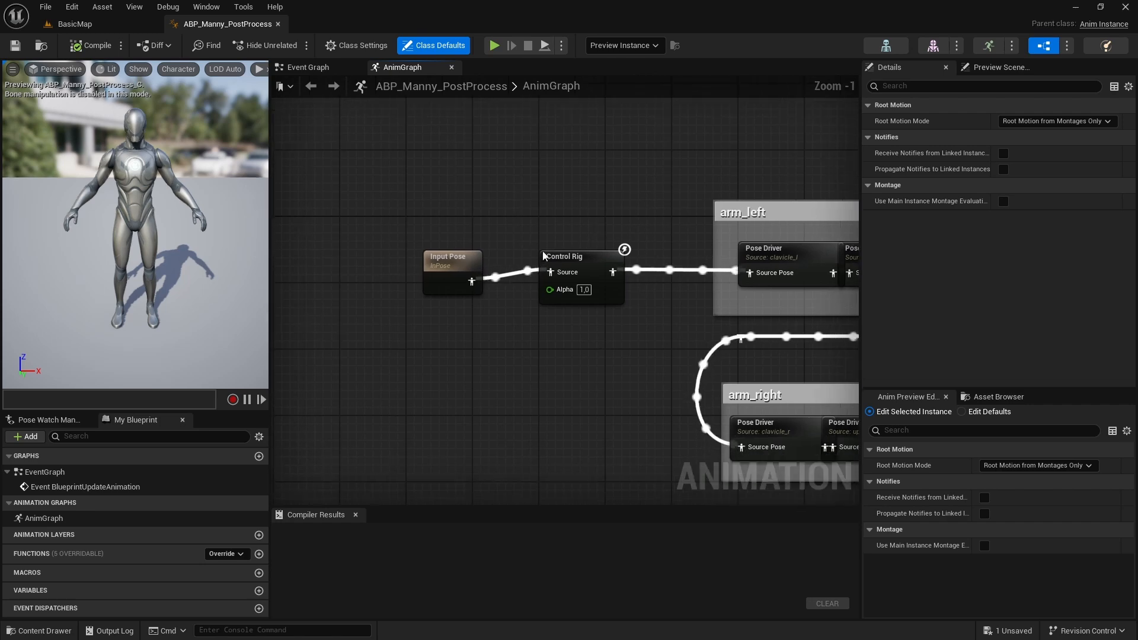
left_click(450, 262)
right_click_drag(679, 312, 561, 305)
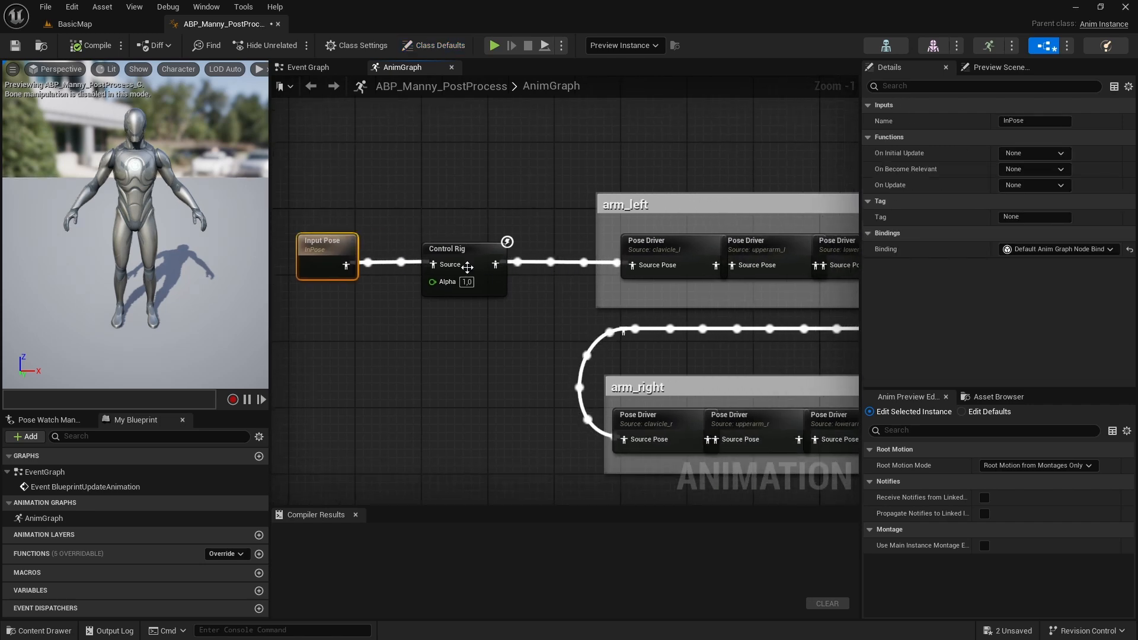
left_click(436, 243)
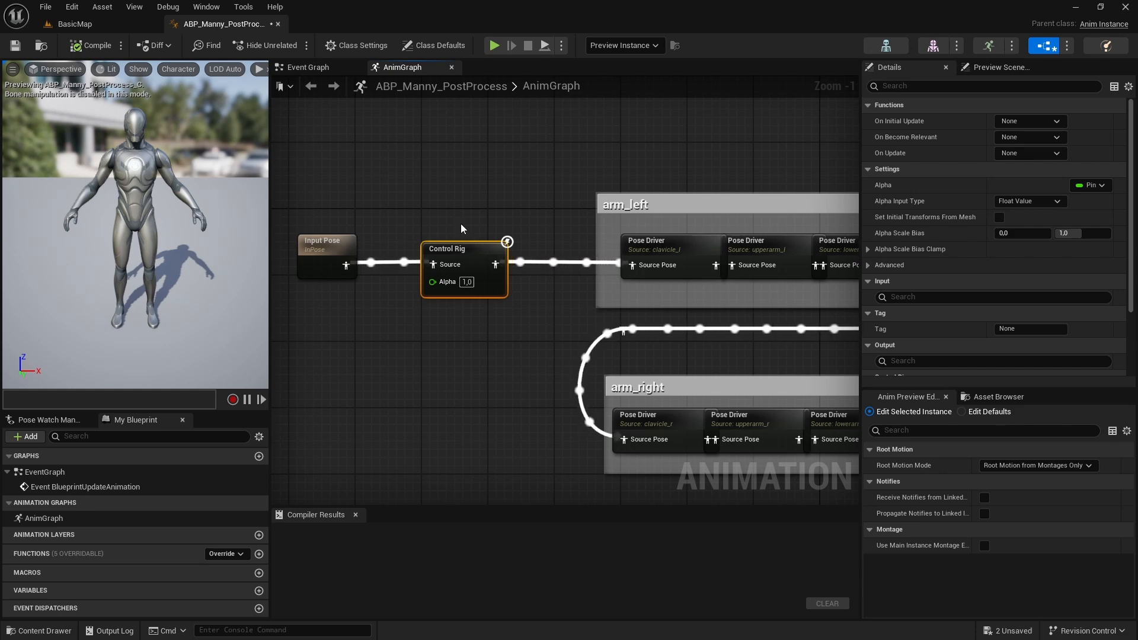
Select all the Pose Driver nodes and their arm and leg comment groups in the AnimGraph to look them over.
right_click_drag(376, 268, 310, 265)
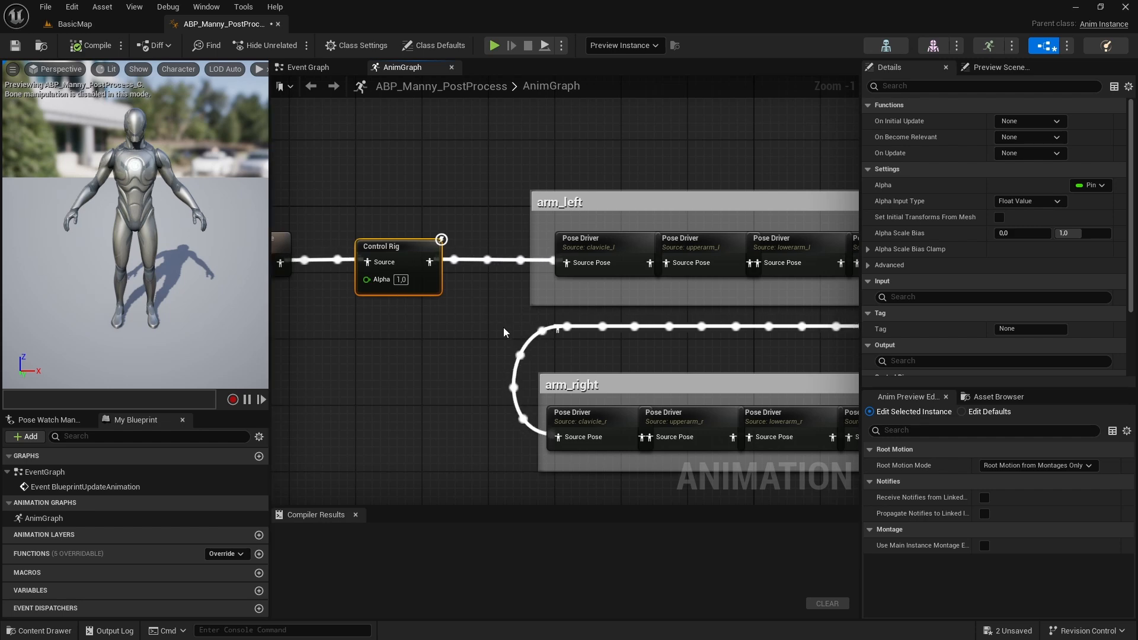
right_click_drag(648, 320, 462, 270)
scroll(524, 285, "down", 1)
scroll(435, 295, "down", 1)
left_click_drag(286, 127, 807, 422)
right_click_drag(807, 421, 728, 414)
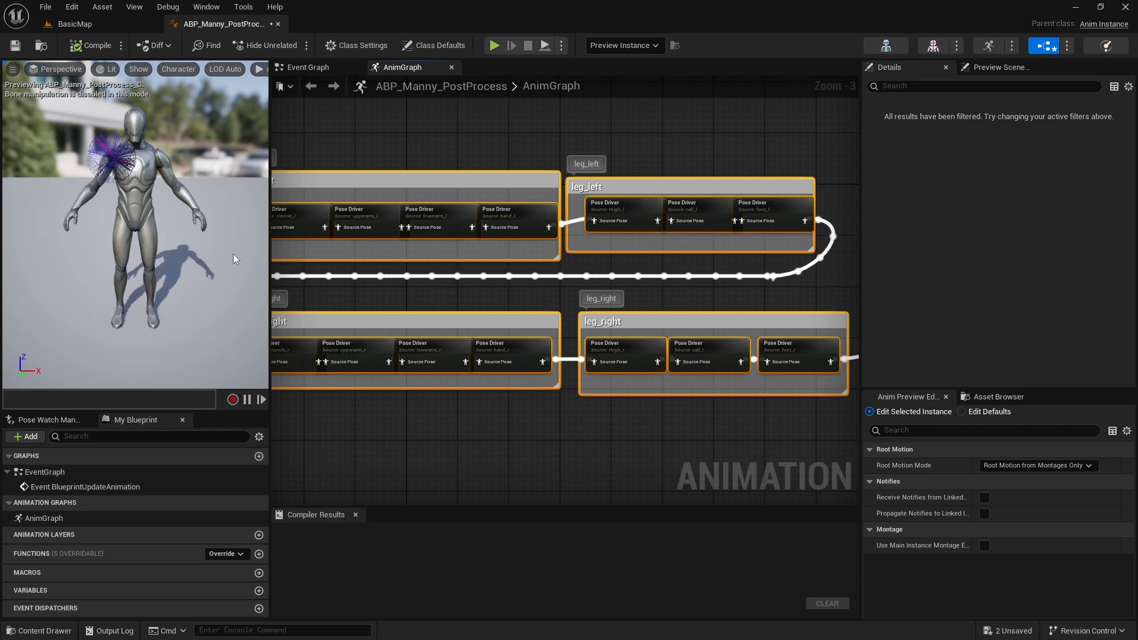
Inspect individual Pose Driver nodes for lowerarm_l, lowerarm_r, hand_l, calf_l and thigh_l in the AnimGraph.
left_click(439, 216)
left_click(421, 346)
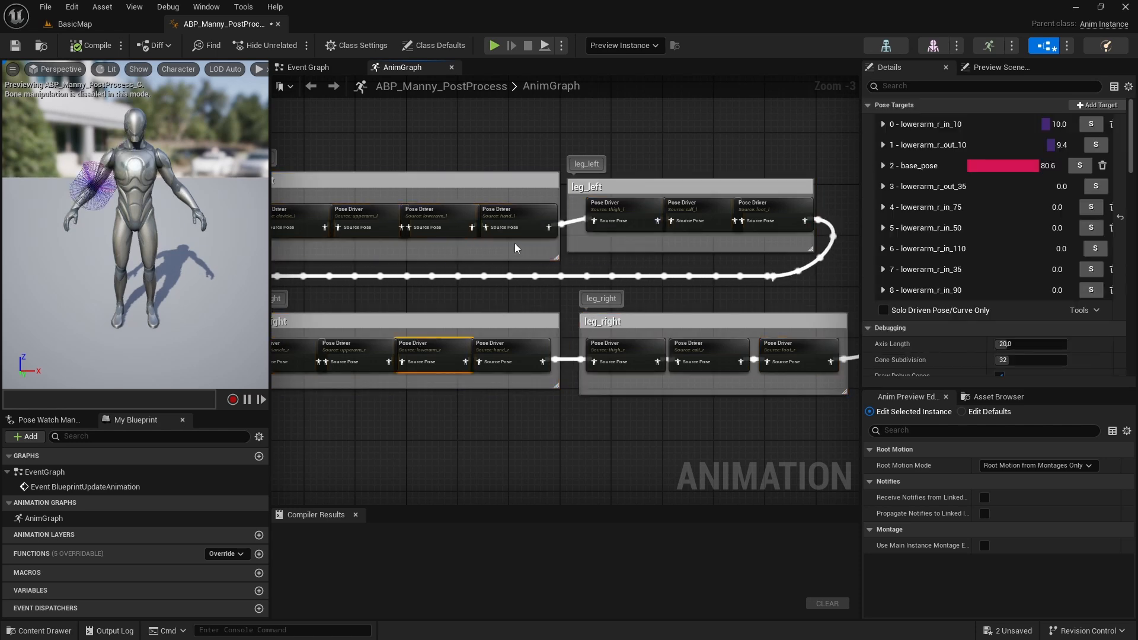
left_click(511, 213)
left_click(688, 196)
left_click(697, 206)
left_click(632, 202)
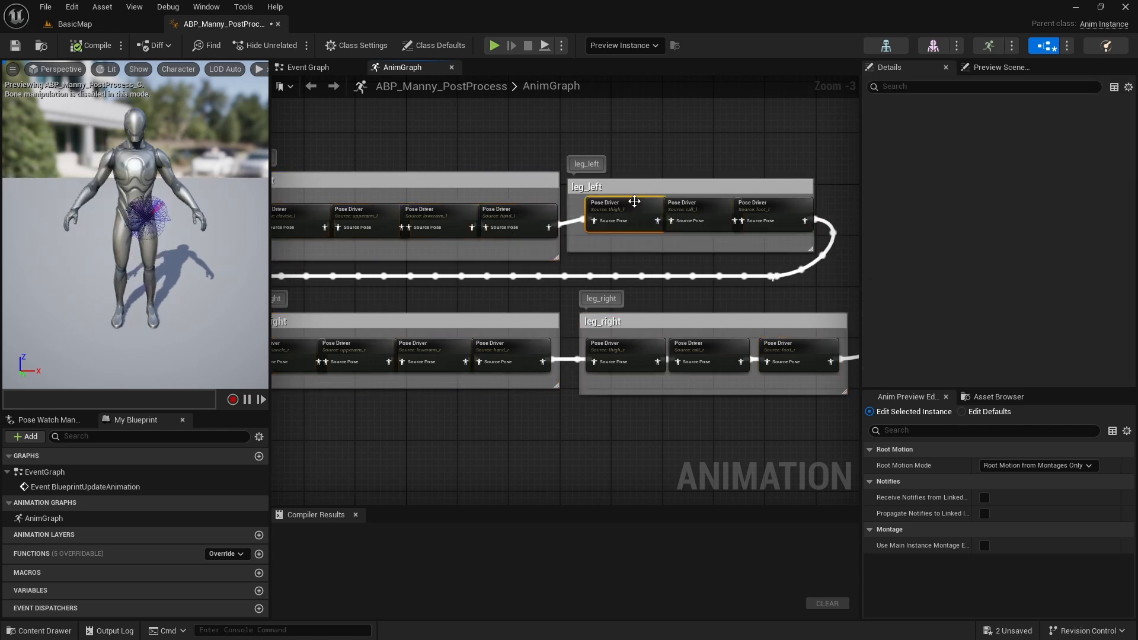
right_click_drag(442, 306, 503, 271)
scroll(503, 266, "down", 1)
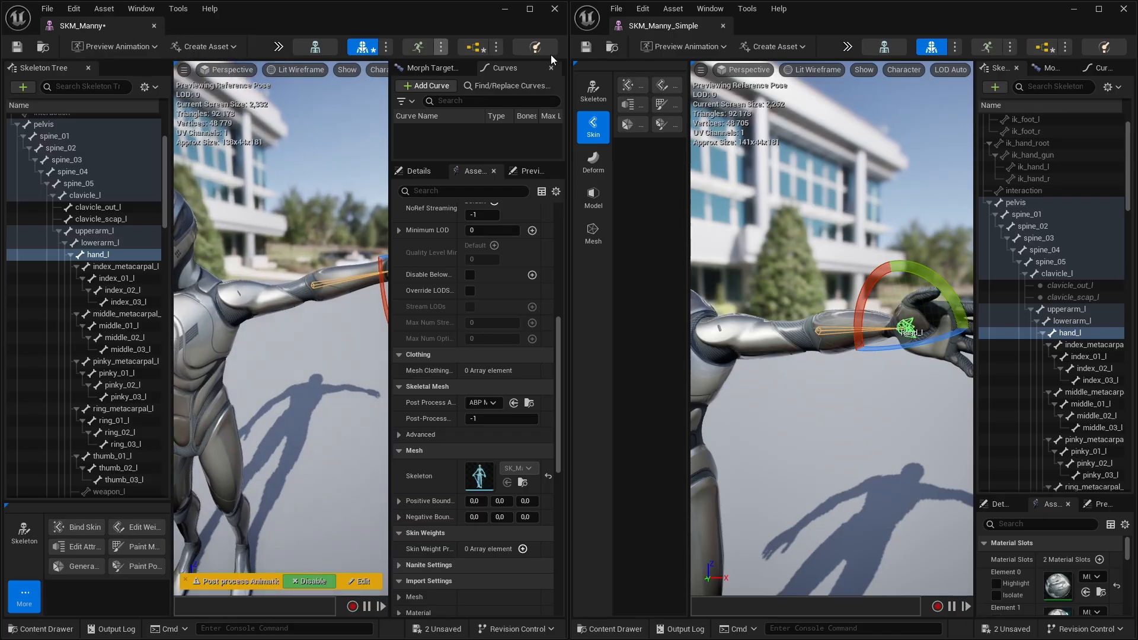
Close the SKM_Manny_Simple and SKM_Manny editors and return to the BasicMap level.
left_click(723, 26)
left_click(154, 26)
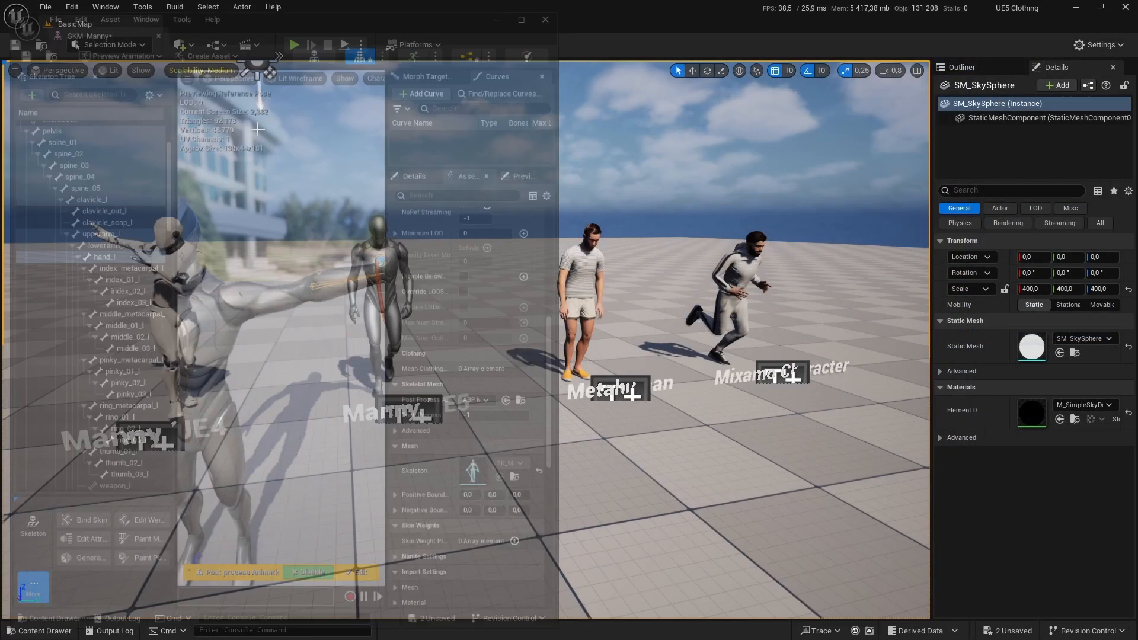
key("ctrl+space")
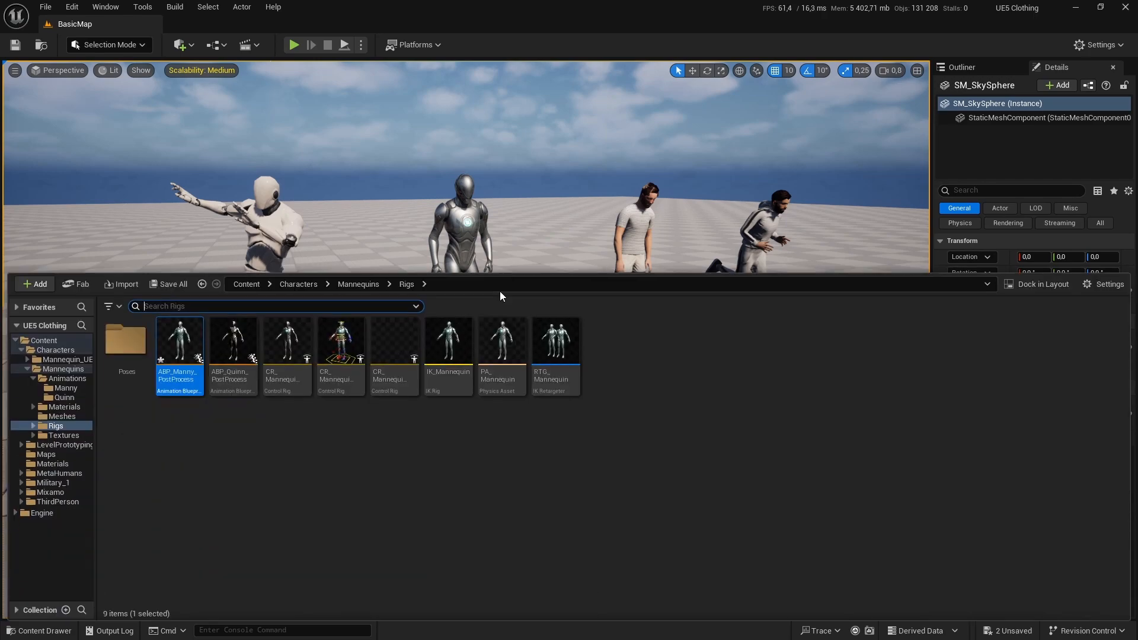
Select the BP_EttoreClothes MetaHuman character in the level and bring it into close view.
left_click(631, 223)
right_click_drag(632, 223, 479, 292)
key("w")
key("s")
scroll(610, 234, "down", 1)
key("w")
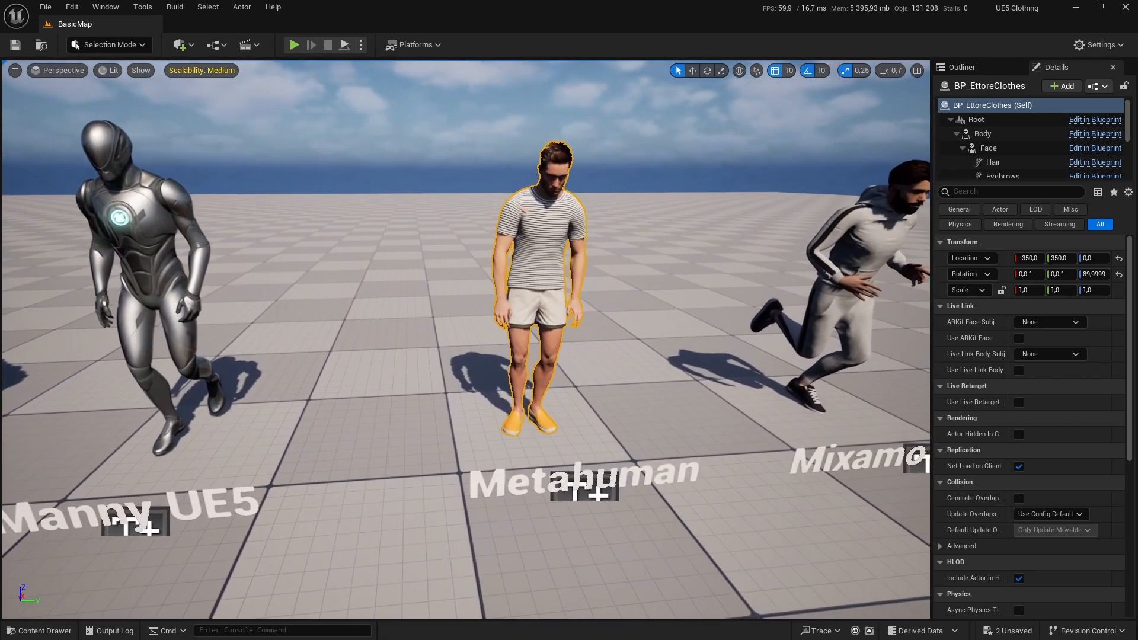
Locate the Body component's skeletal mesh m_med_nrw_body among the assets and open it along with its skeleton metahuman_base_skel.
left_click(979, 135)
left_click(1071, 484)
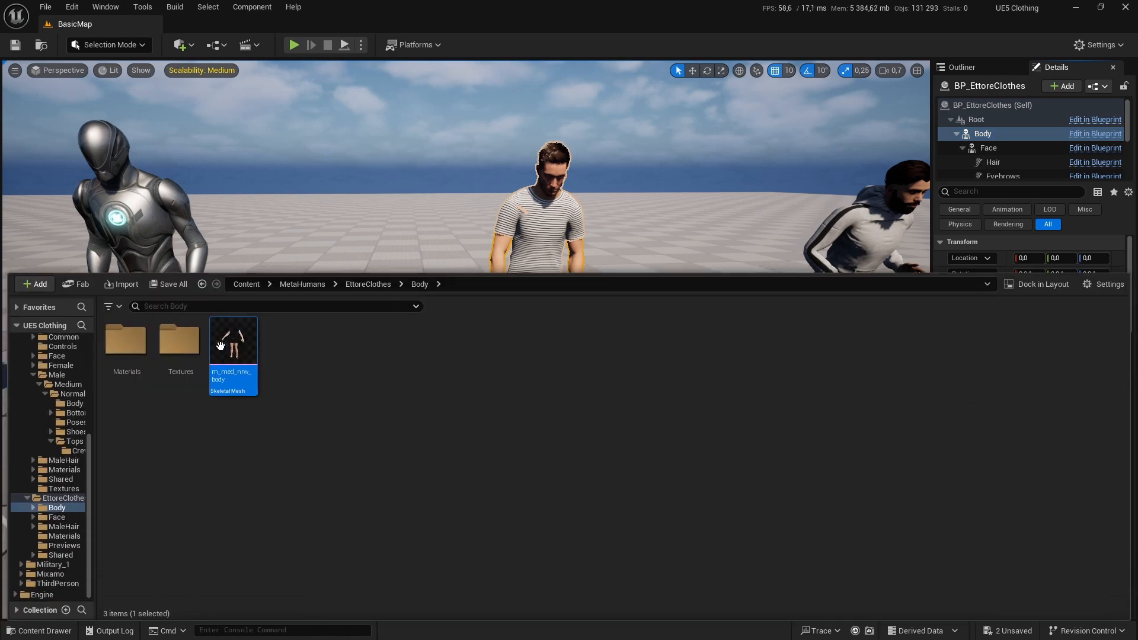
double_click(233, 347)
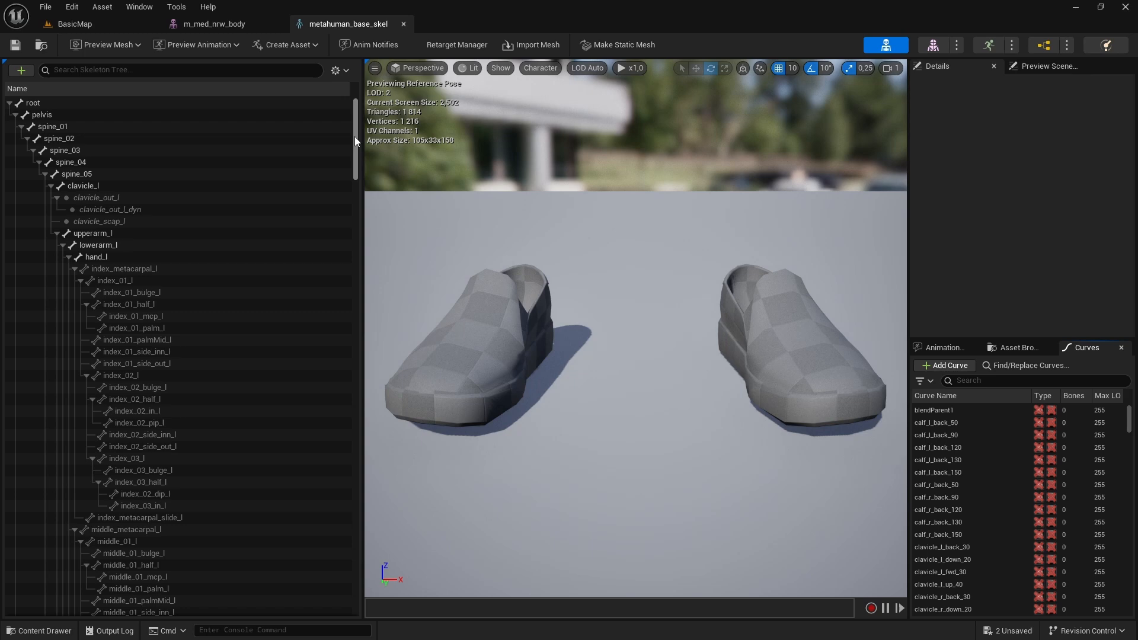
Set m_med_nrw_body as the preview mesh of metahuman_base_skel and frame the whole body.
mouse_move(353, 140)
left_mouse_down()
mouse_move(350, 167)
mouse_move(349, 152)
left_mouse_up()
left_click(131, 43)
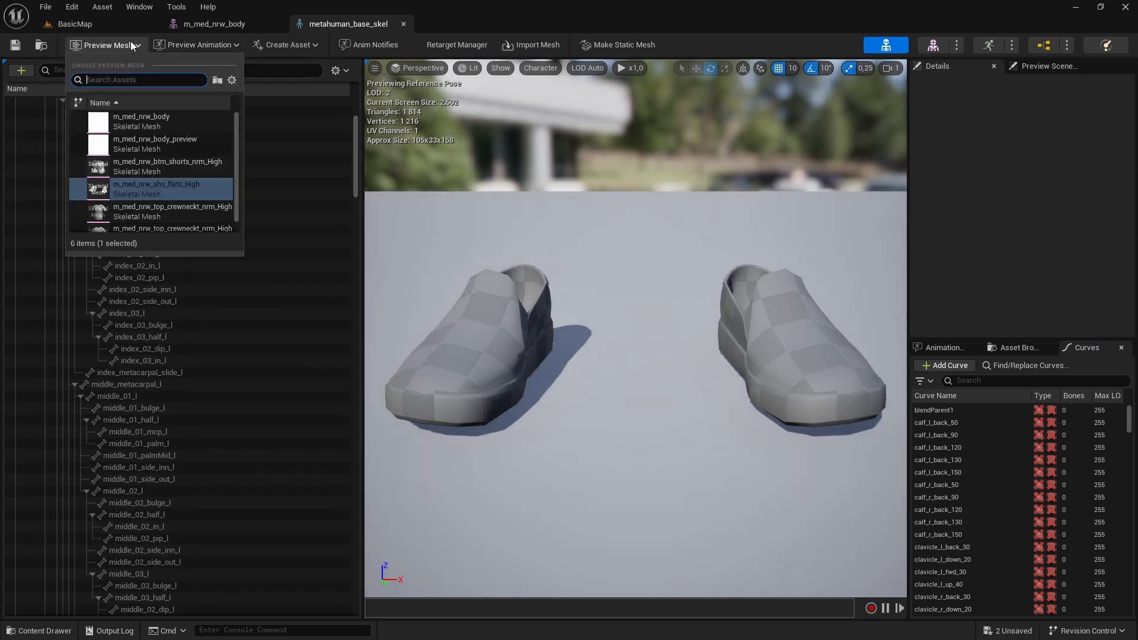
left_click(178, 121)
scroll(542, 210, "down", 4)
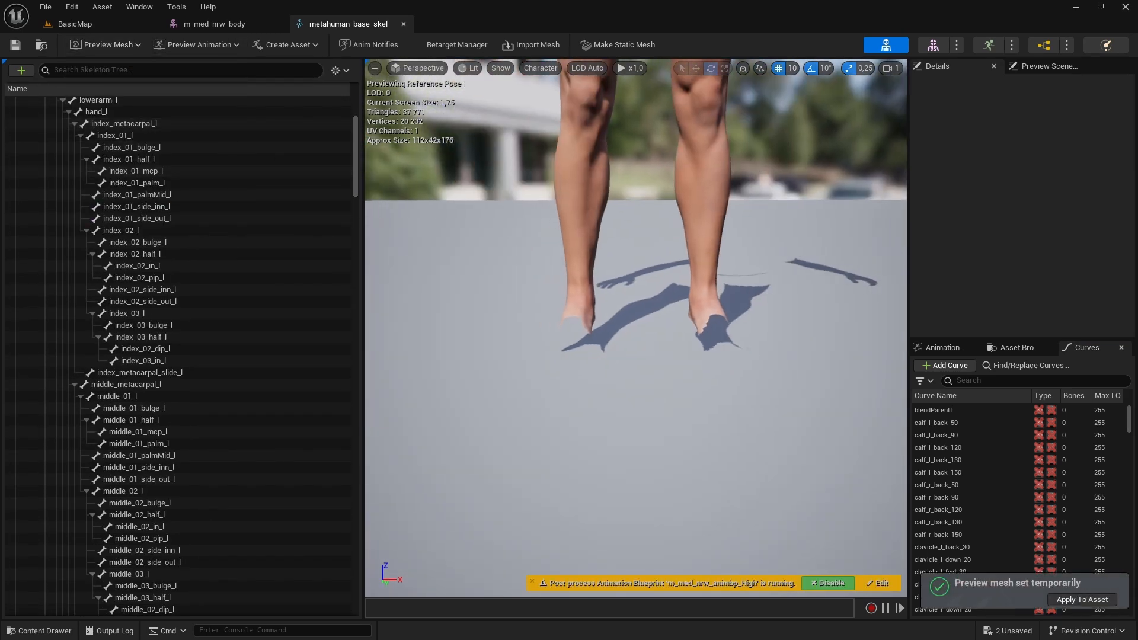
left_click_drag(543, 210, 402, 204, "alt")
key("f")
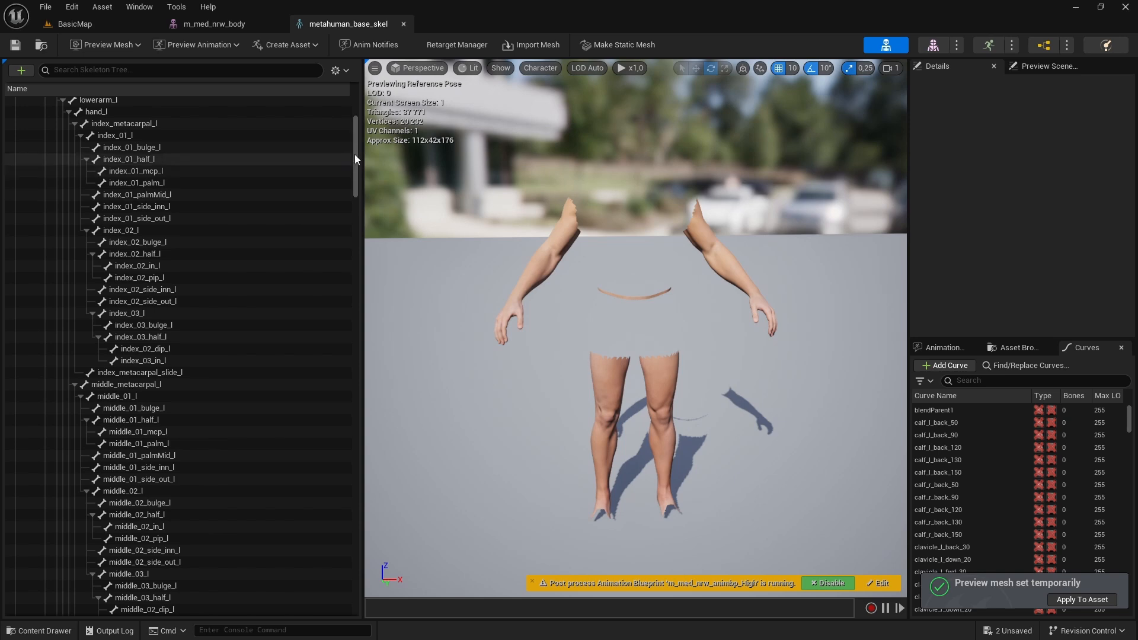
Browse the finger bones in the skeleton tree and set bone drawing to All Hierarchy.
left_click_drag(355, 155, 355, 230)
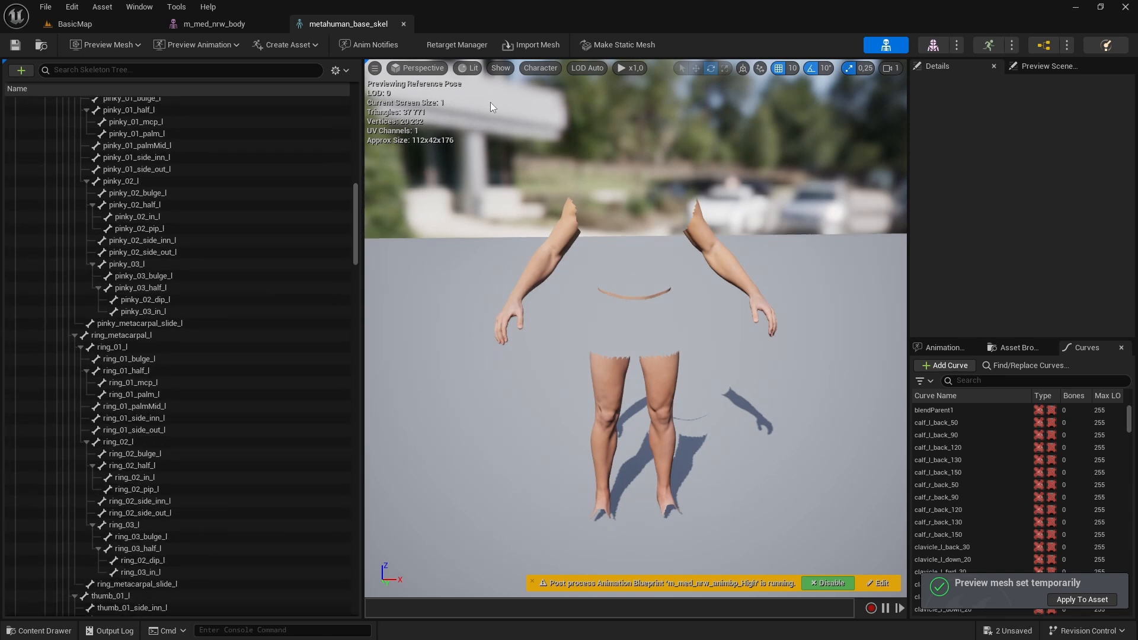
left_click(534, 69)
mouse_move(545, 127)
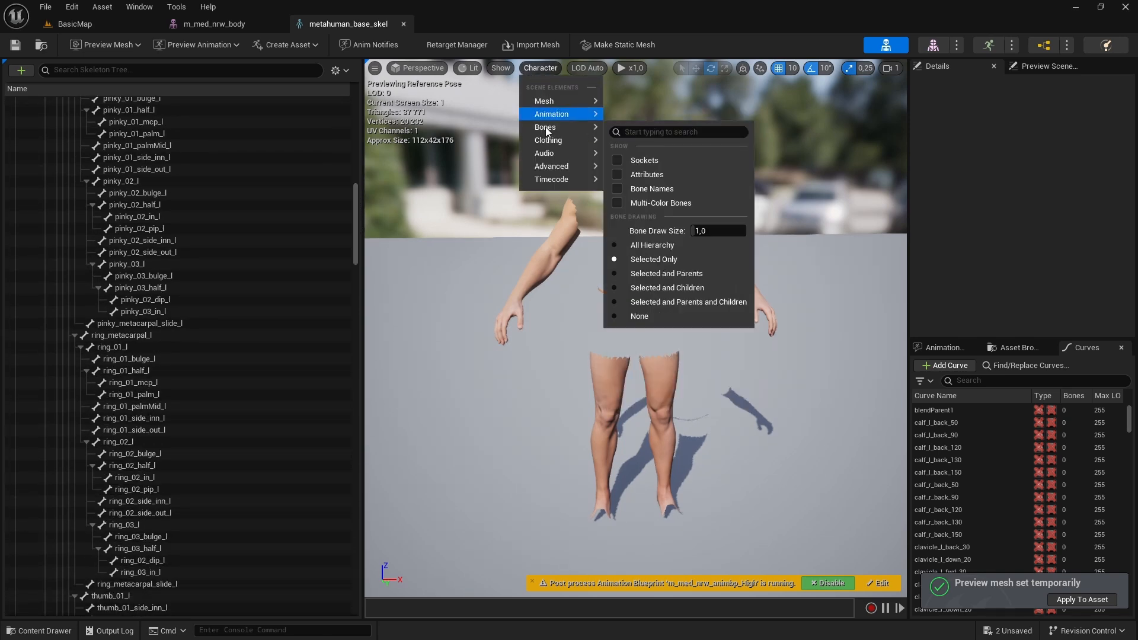
left_click(641, 244)
left_click_drag(624, 256, 628, 270, "alt")
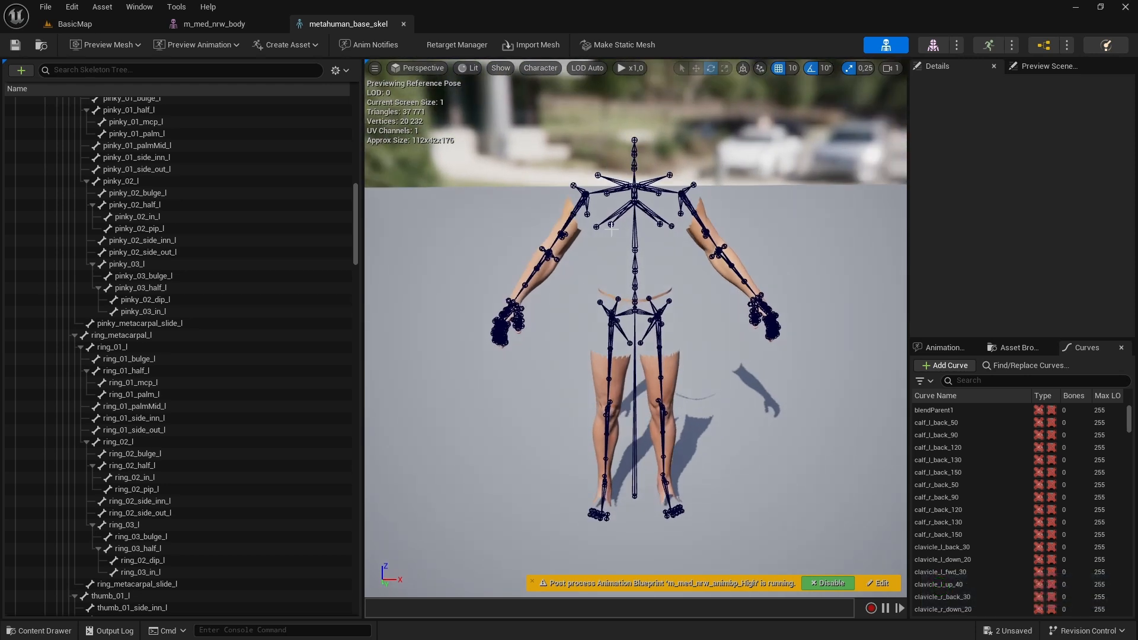
Examine the MetaHuman bone hierarchy drawn over the arms, hands, torso and legs from several distances and angles.
right_click_drag(809, 264, 735, 290)
scroll(809, 265, "down", 1)
key("w")
scroll(667, 249, "down", 1)
right_click_drag(667, 249, 735, 228)
key("w")
scroll(681, 308, "down", 1)
key("s")
scroll(714, 220, "down", 1)
key("a")
key("s")
right_click_drag(720, 332, 729, 300)
key("s")
right_click_drag(647, 250, 647, 251)
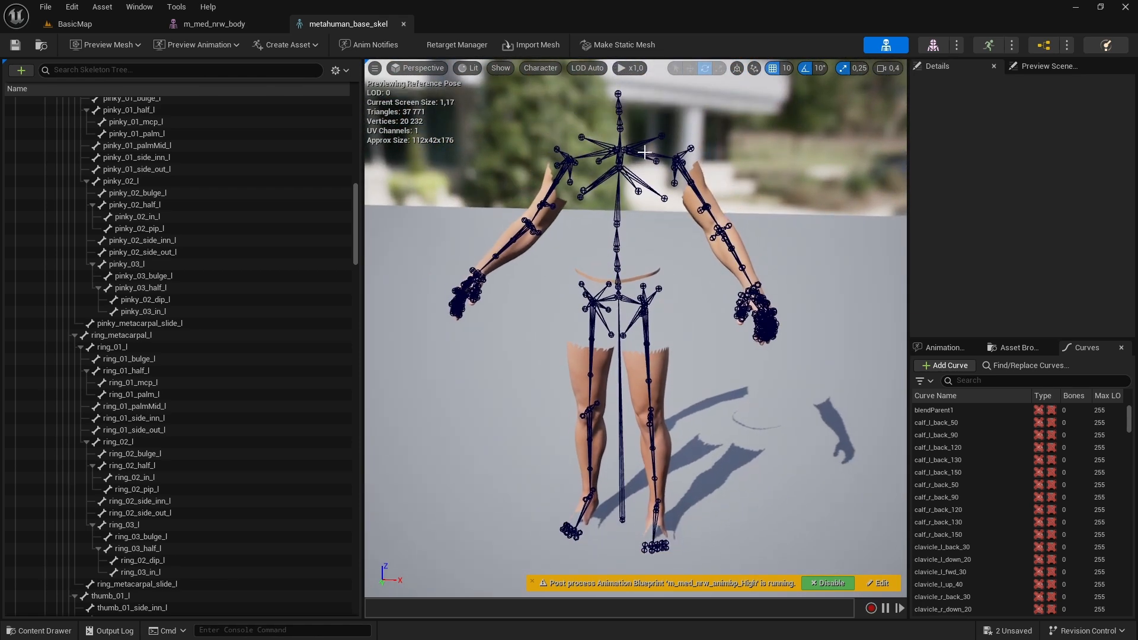
Inspect the bone hierarchy of metahuman_base_skel and select its pelvis bone.
right_click_drag(653, 112, 614, 98)
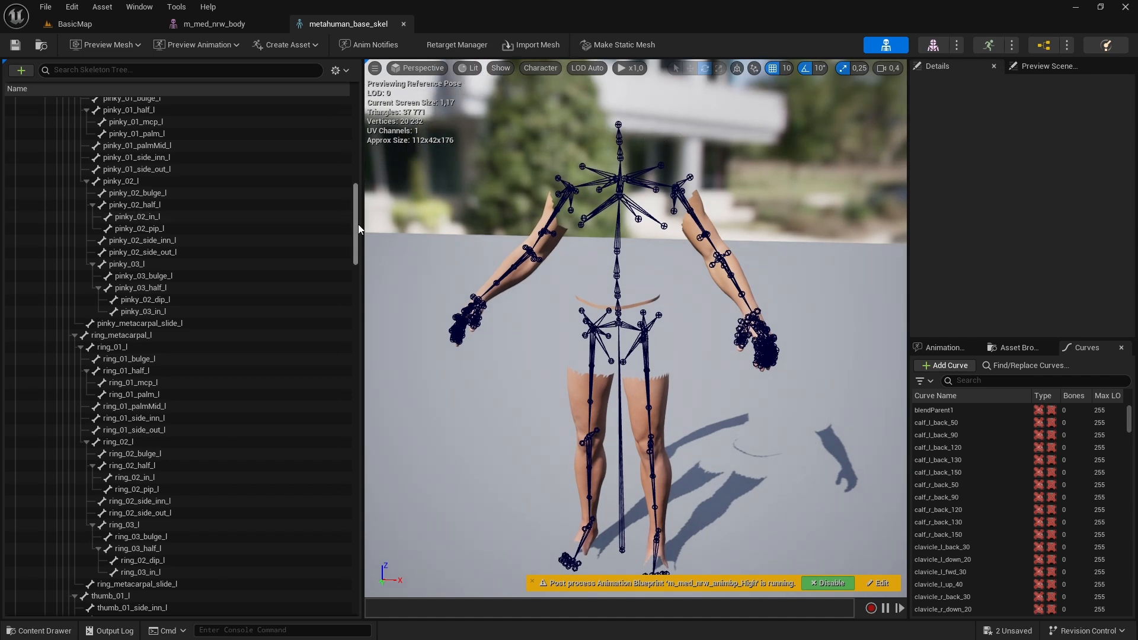
left_click_drag(358, 224, 452, 336)
right_click_drag(731, 447, 754, 444)
left_click(584, 326)
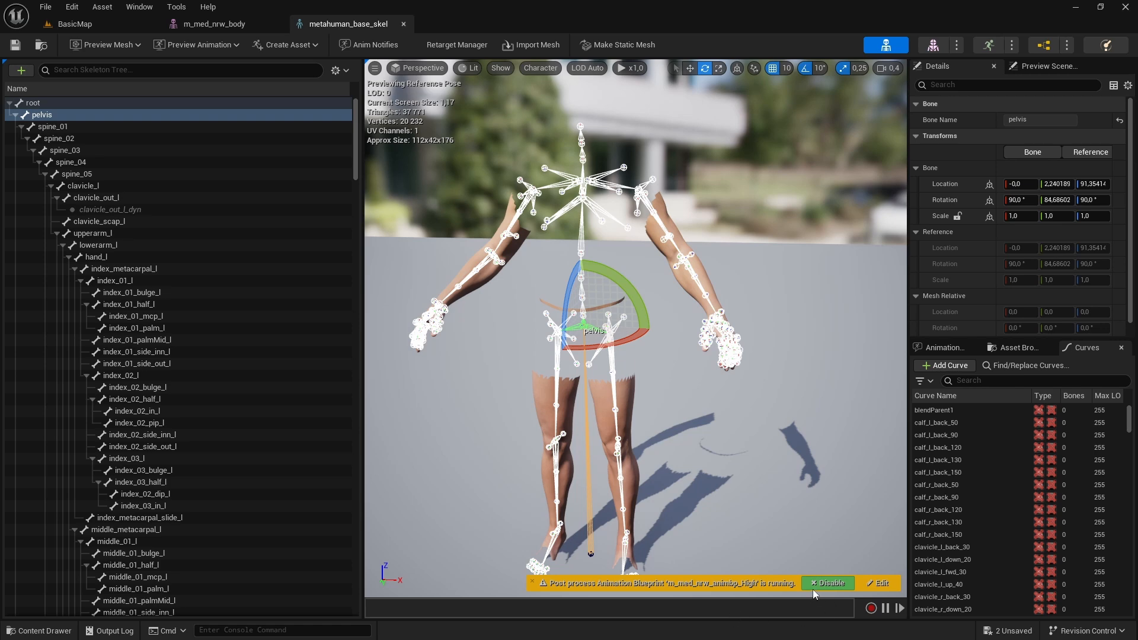
Switch to the m_med_nrw_body skeletal mesh, open its post-process animation blueprint m_med_nrw_animbp_High, and close the compiler results.
left_click(934, 46)
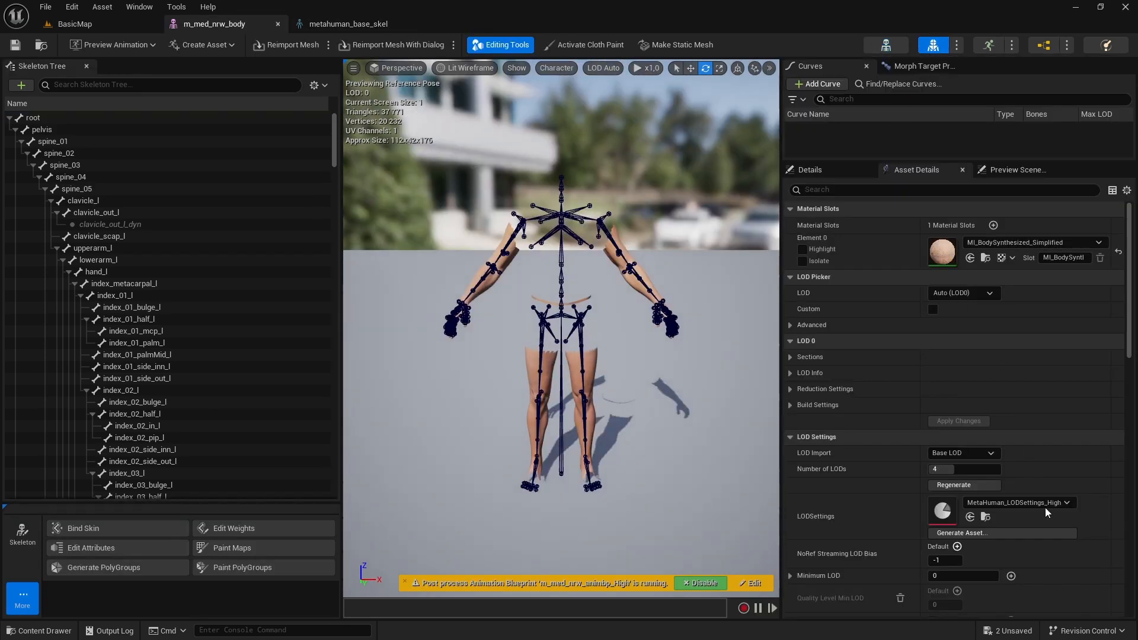
scroll(1126, 338, "down", 10)
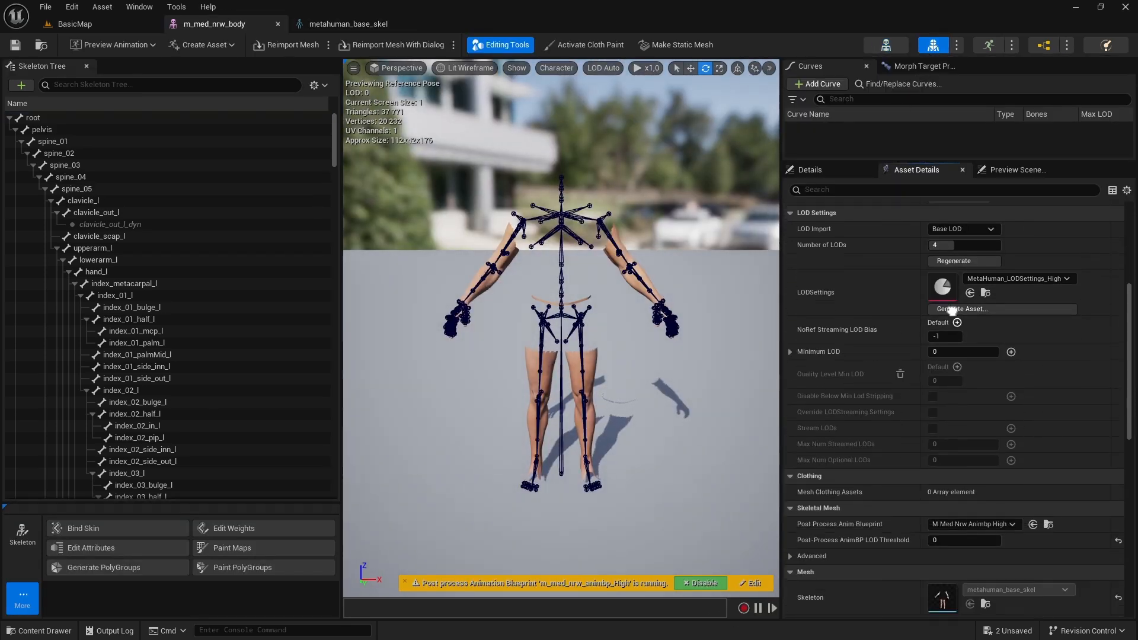
left_click(1048, 337)
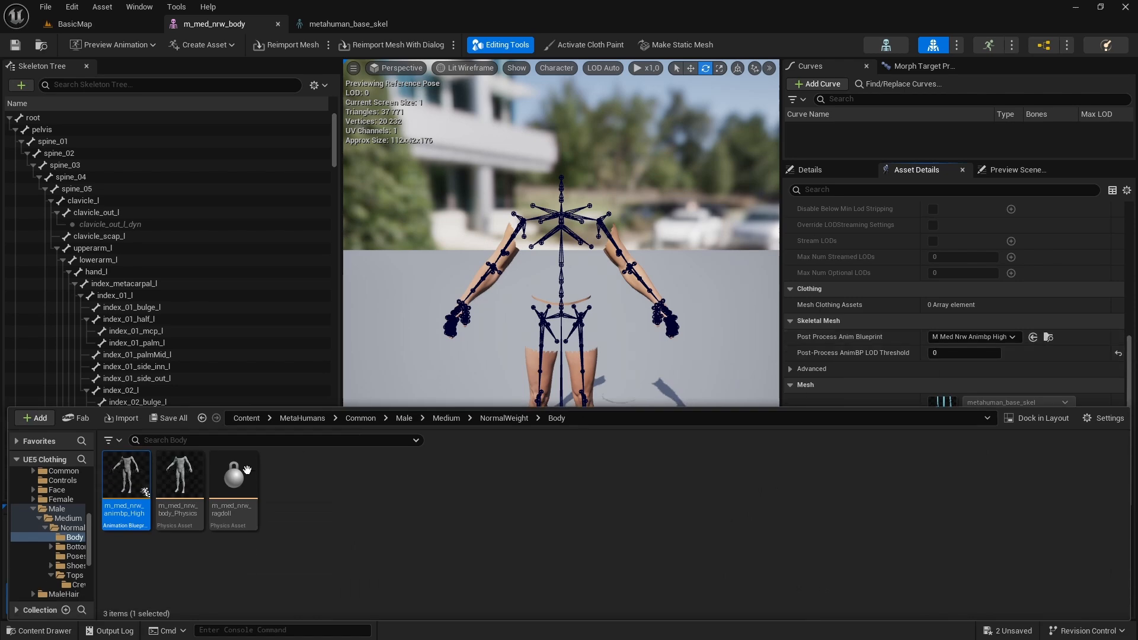
double_click(127, 474)
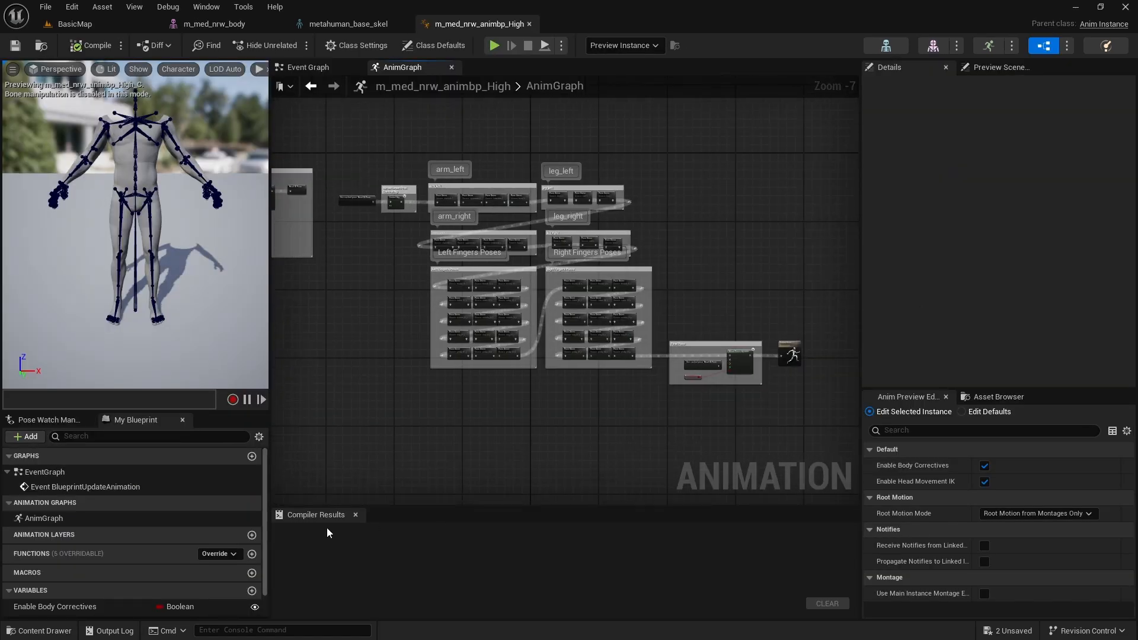
left_click(355, 515)
Examine the AnimGraph's Pose Driver groups for the arms, legs and fingers, through to the Final Pose section.
right_click_drag(308, 355, 661, 434)
scroll(633, 385, "up", 3)
right_click_drag(633, 385, 367, 397)
right_click_drag(568, 362, 271, 330)
right_click_drag(831, 169, 583, 150)
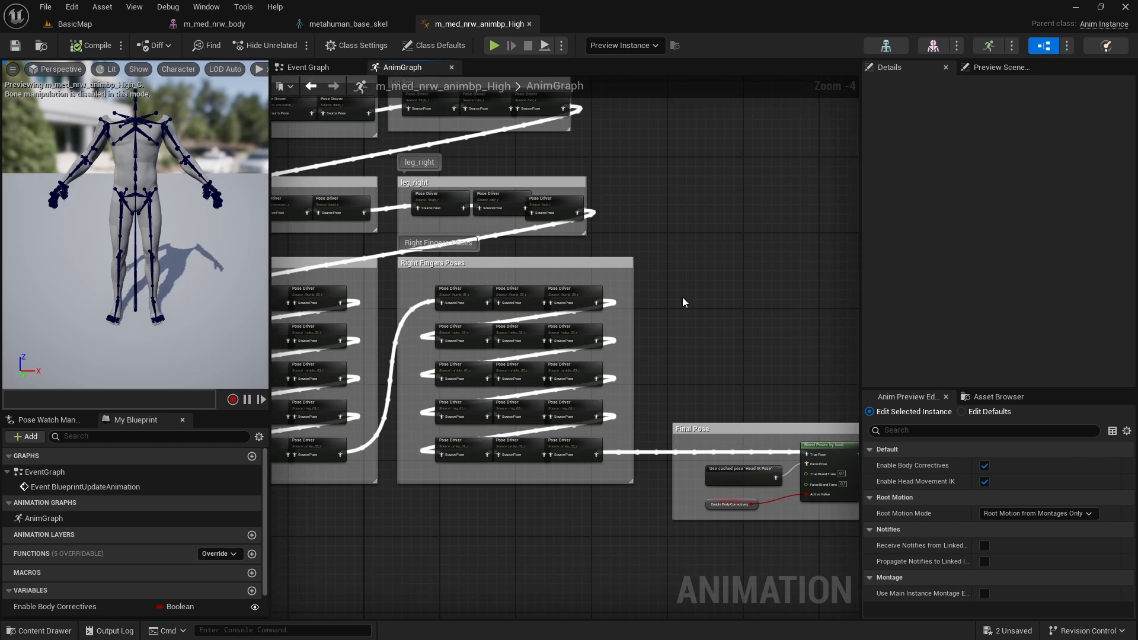
right_click_drag(681, 297, 907, 278)
Examine the AnimGraph's Input Pose, Head Movement IK and MetaHuman Proc Control Rig sections.
right_click_drag(321, 187, 725, 392)
right_click_drag(309, 358, 549, 355)
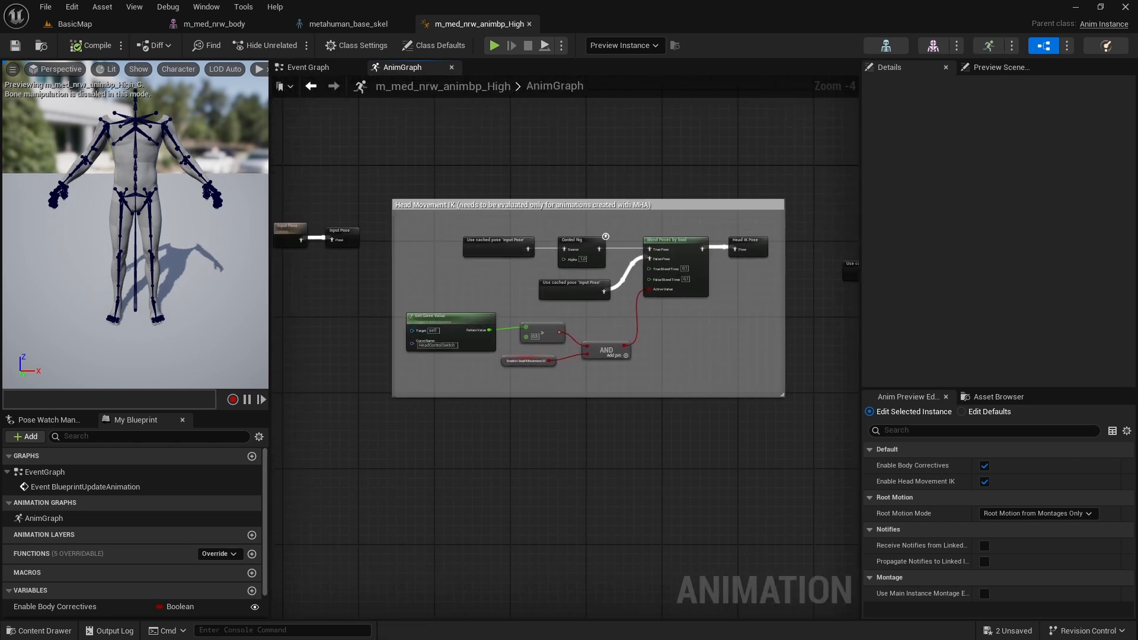
scroll(544, 340, "up", 2)
right_click_drag(371, 305, 404, 296)
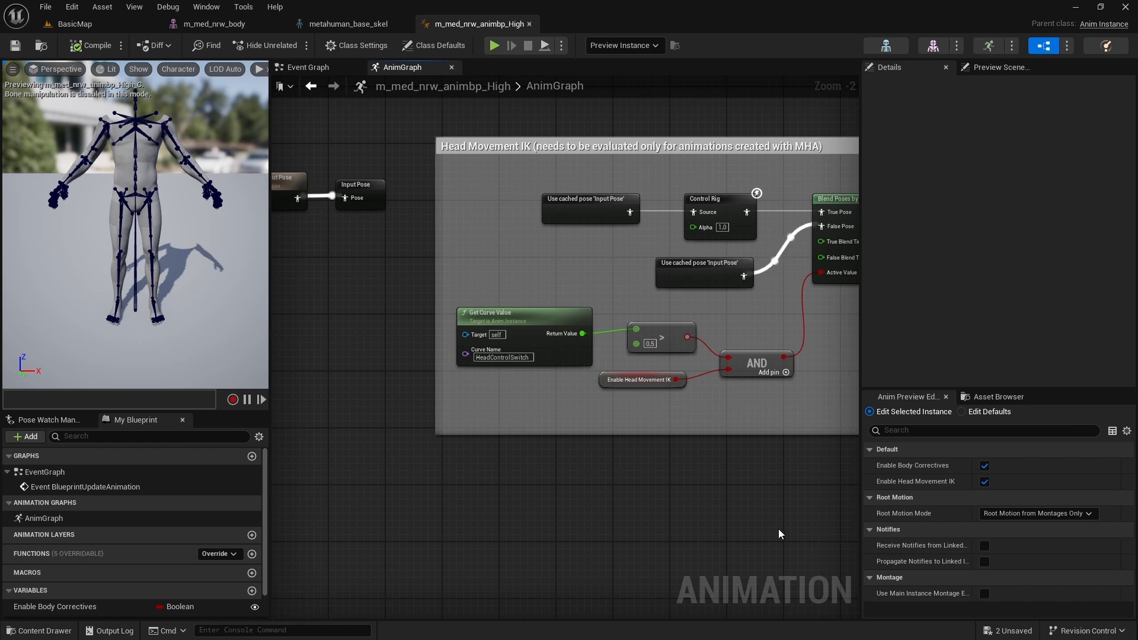
right_click_drag(779, 534, 779, 523)
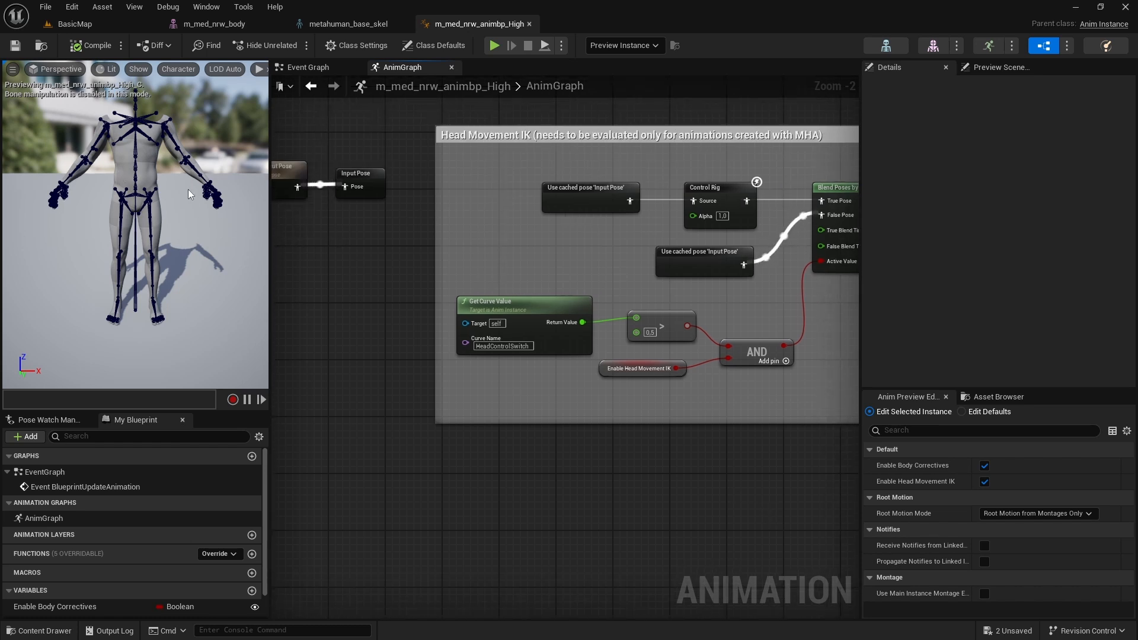
right_click_drag(356, 246, 431, 254)
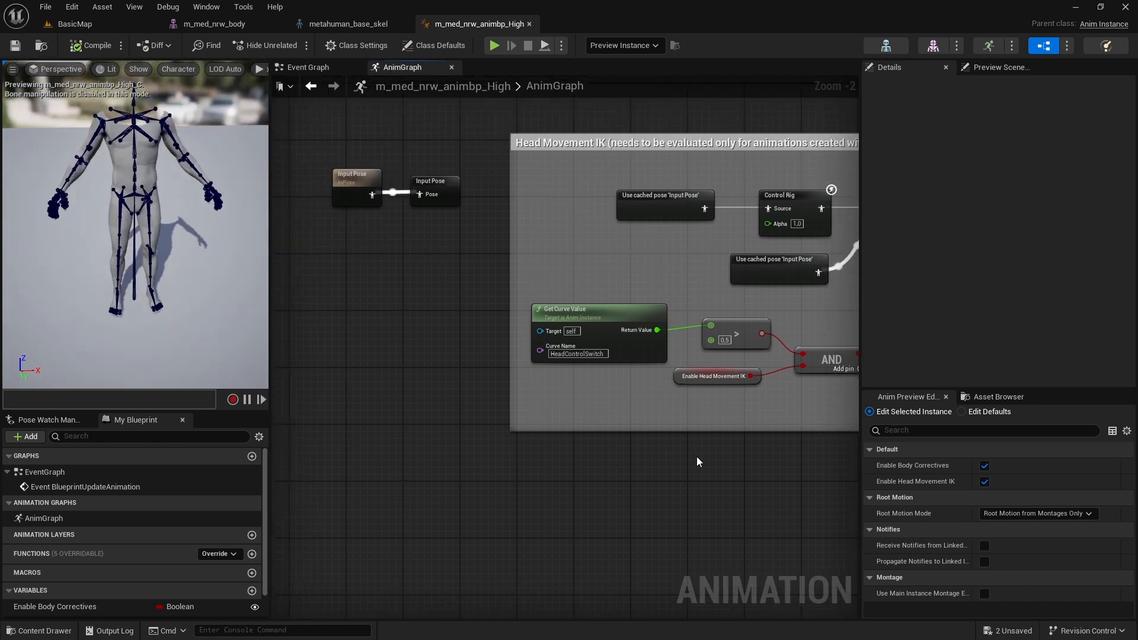
right_click_drag(697, 462, 555, 441)
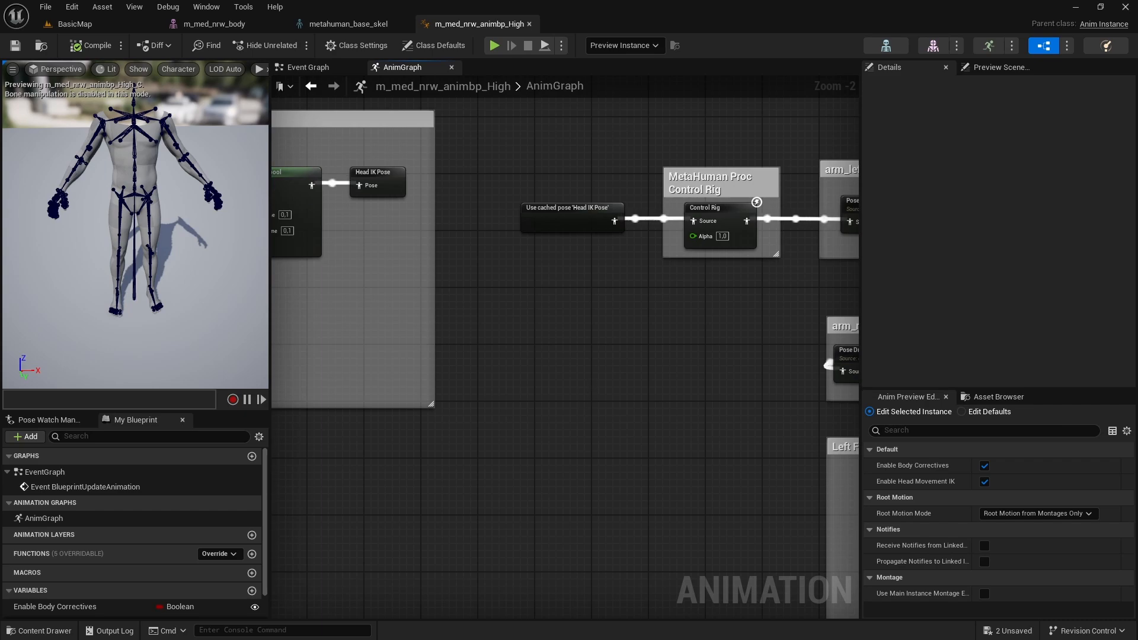
right_click_drag(579, 399, 315, 355)
right_click_drag(532, 382, 331, 269)
scroll(289, 341, "down", 2)
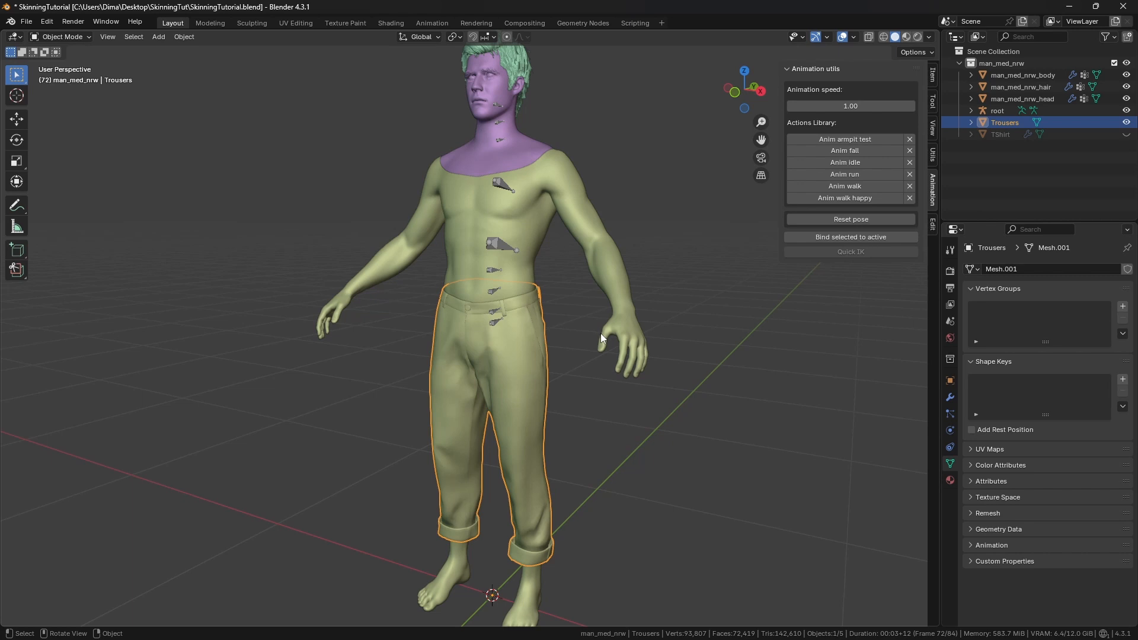
Switch to Blender, select the root armature, enter Pose Mode and reveal all of its hidden bones.
mouse_move(599, 332)
middle_mouse_down()
mouse_move(574, 339)
mouse_move(590, 341)
middle_mouse_up()
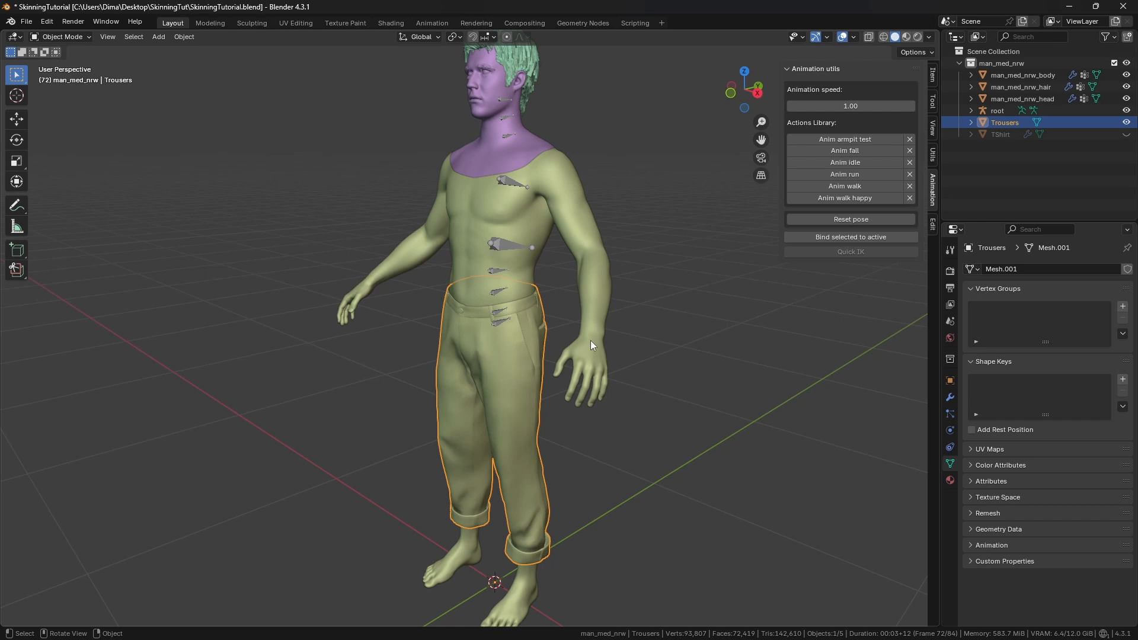
left_click(503, 243)
middle_click_drag(503, 243, 545, 328)
key("ctrl+Tab")
left_click(539, 390)
middle_click_drag(540, 390, 595, 369)
key("alt+h")
scroll(579, 350, "up", 7)
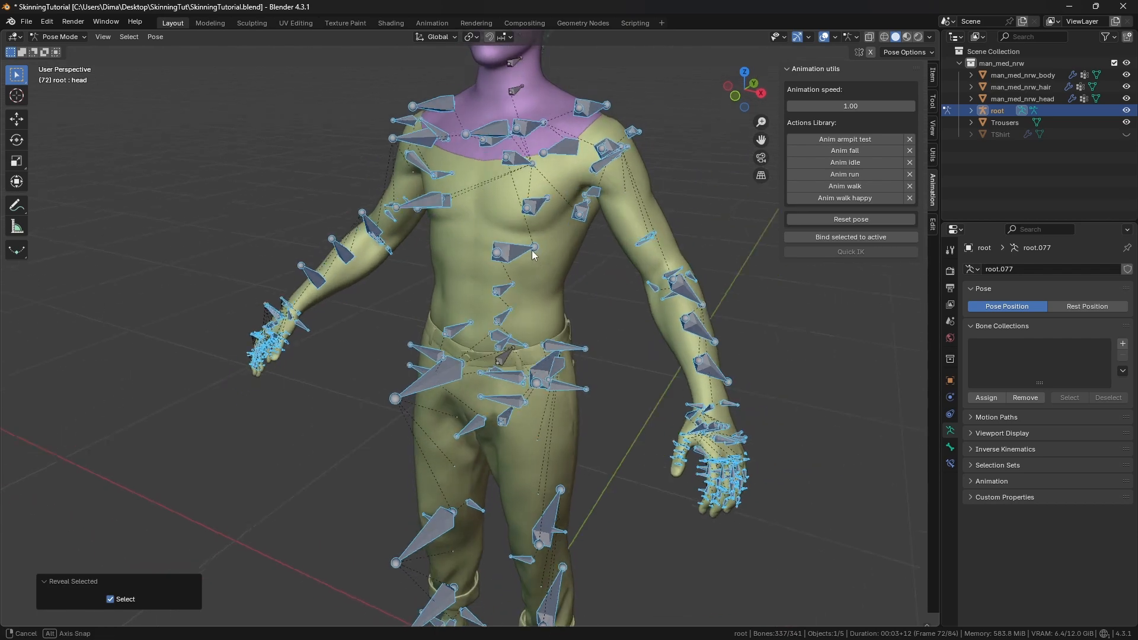
Try moving the upperarm_tricep_l bone in the character's upper arm.
left_click(720, 285)
mouse_move(720, 286)
middle_mouse_down()
mouse_move(655, 272)
mouse_move(708, 266)
middle_mouse_up()
left_click_drag(676, 206, 699, 185)
key("g")
right_click(692, 261)
scroll(652, 227, "down", 3)
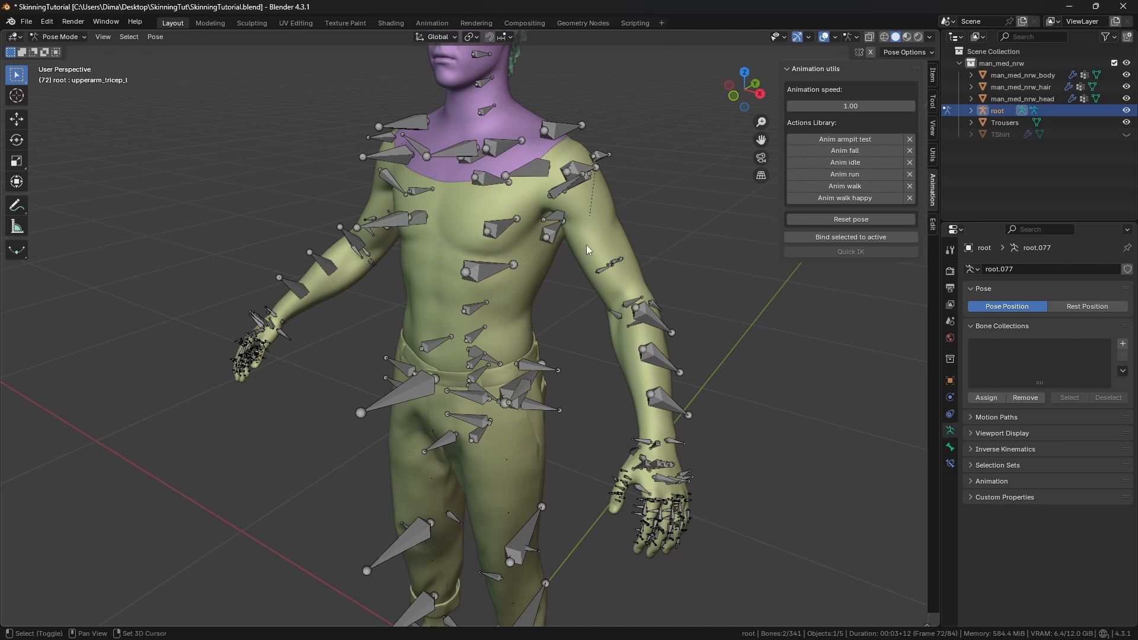
Select the thigh_l bone at the hip and examine the leg bones around it.
middle_click_drag(557, 374, 539, 279, "shift")
scroll(538, 304, "up", 1)
left_click(533, 331)
middle_click_drag(528, 290, 560, 281)
scroll(531, 318, "down", 1)
scroll(520, 328, "up", 1)
middle_click_drag(525, 351, 539, 299, "shift")
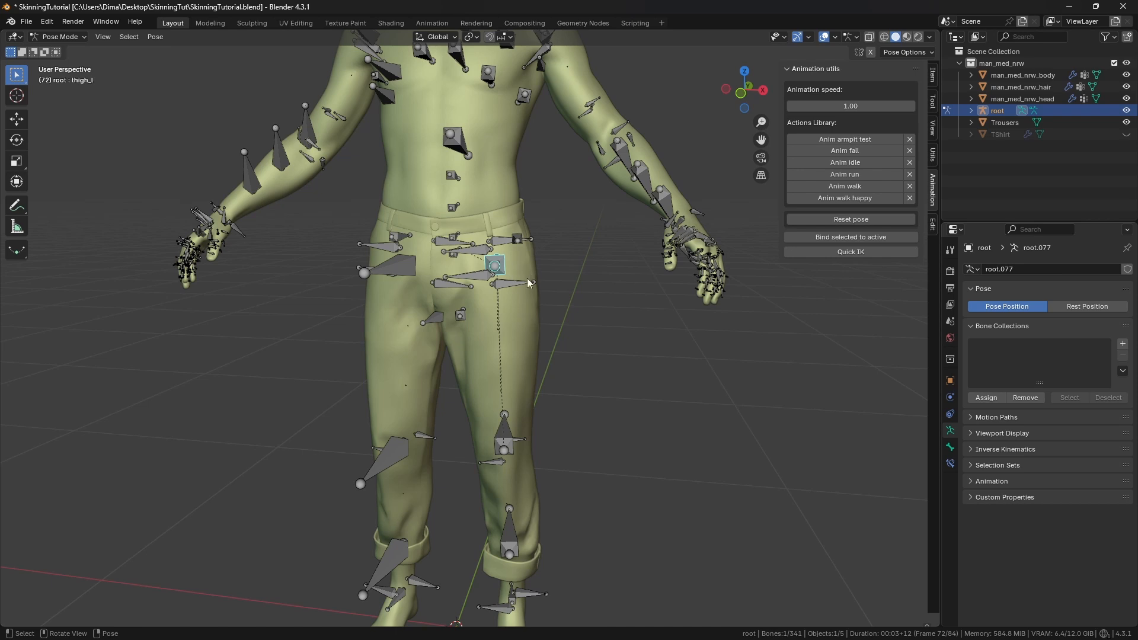
mouse_move(566, 264)
left_mouse_down()
mouse_move(568, 279)
mouse_move(584, 270)
mouse_move(613, 296)
left_mouse_up()
left_click_drag(601, 457, 604, 468)
left_click_drag(619, 460, 676, 455)
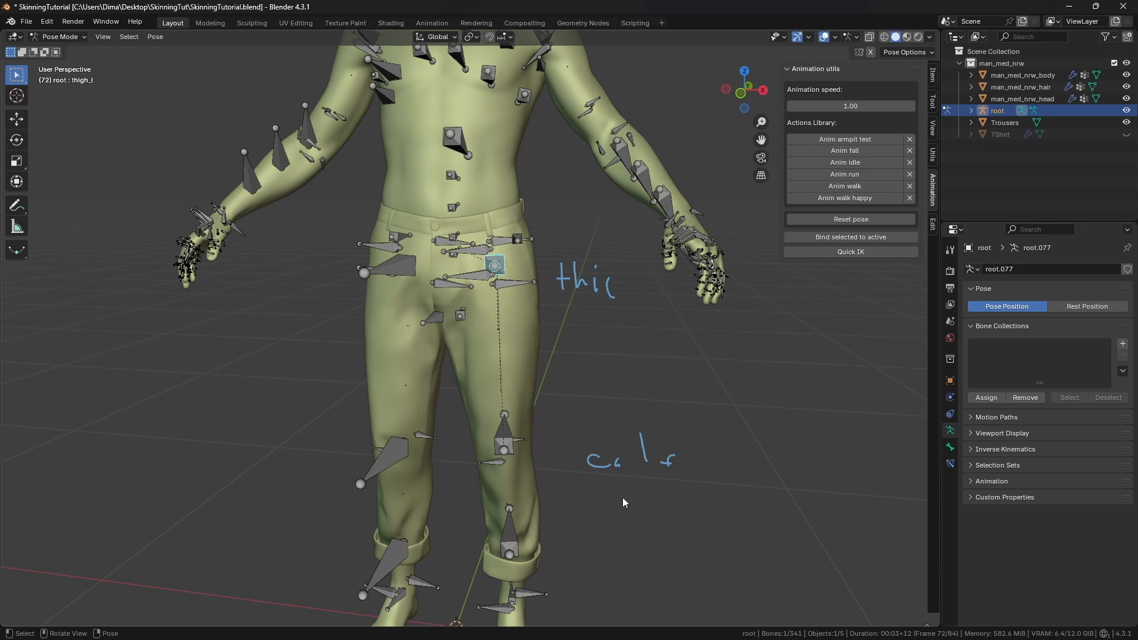
right_click_drag(670, 474, 535, 449)
Try moving the thigh_bck_lwr_l bone at the character's upper thigh.
mouse_move(645, 300)
middle_mouse_down()
mouse_move(533, 312)
mouse_move(550, 320)
mouse_move(588, 298)
middle_mouse_up()
left_click(527, 281)
key("g")
right_click(566, 294)
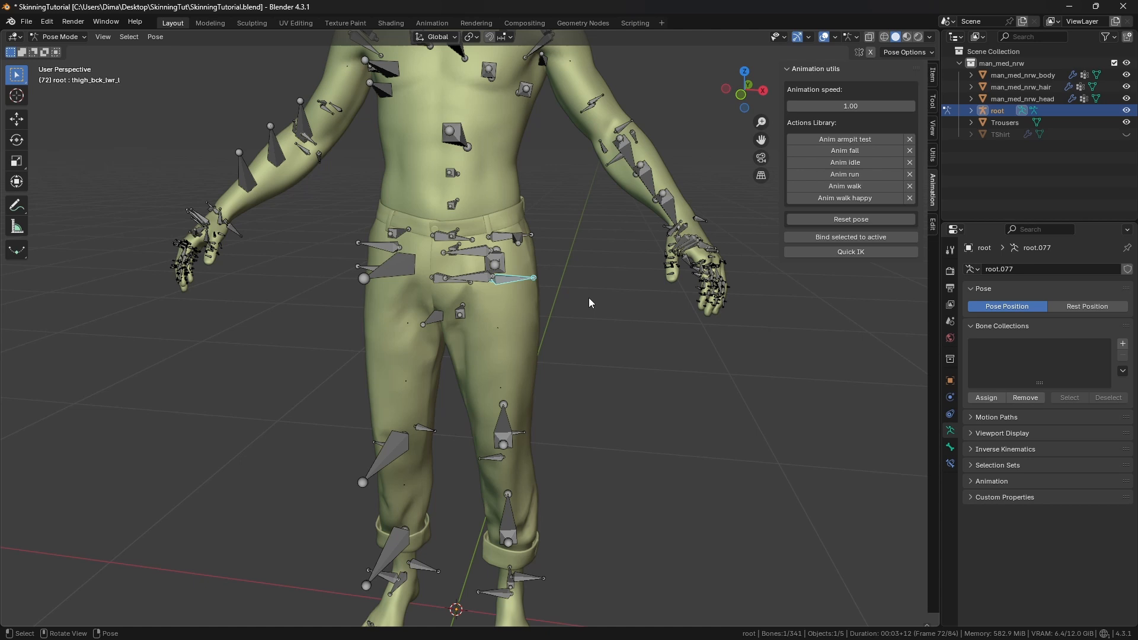
Leave Pose Mode and select the Trousers mesh in Object Mode.
middle_click_drag(589, 298, 540, 335)
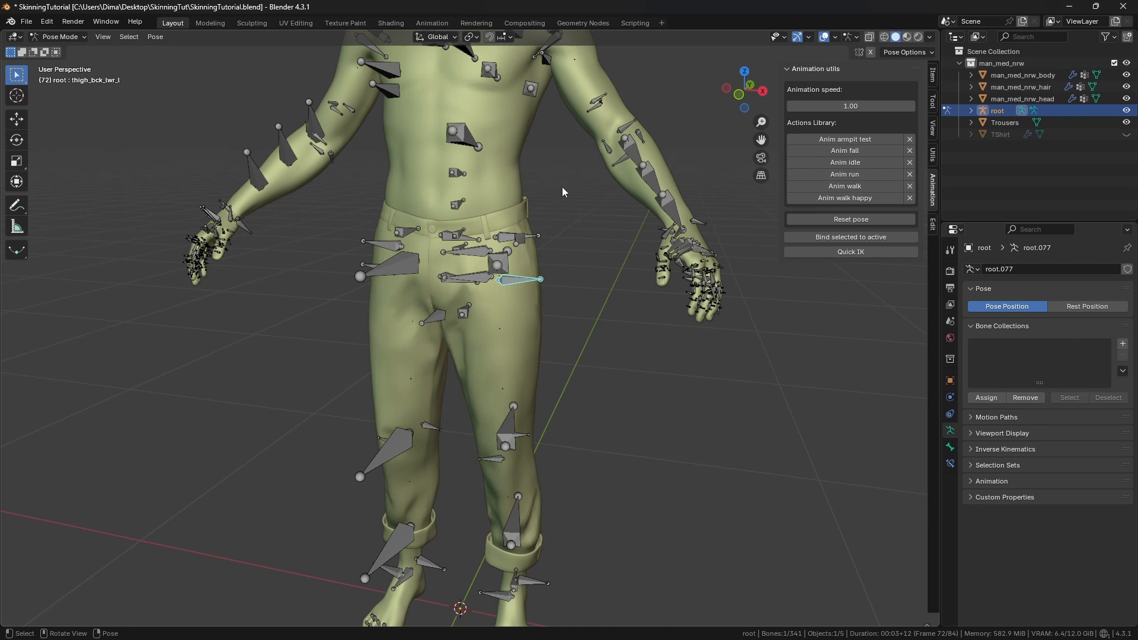
key("ctrl+Tab")
left_click(513, 319)
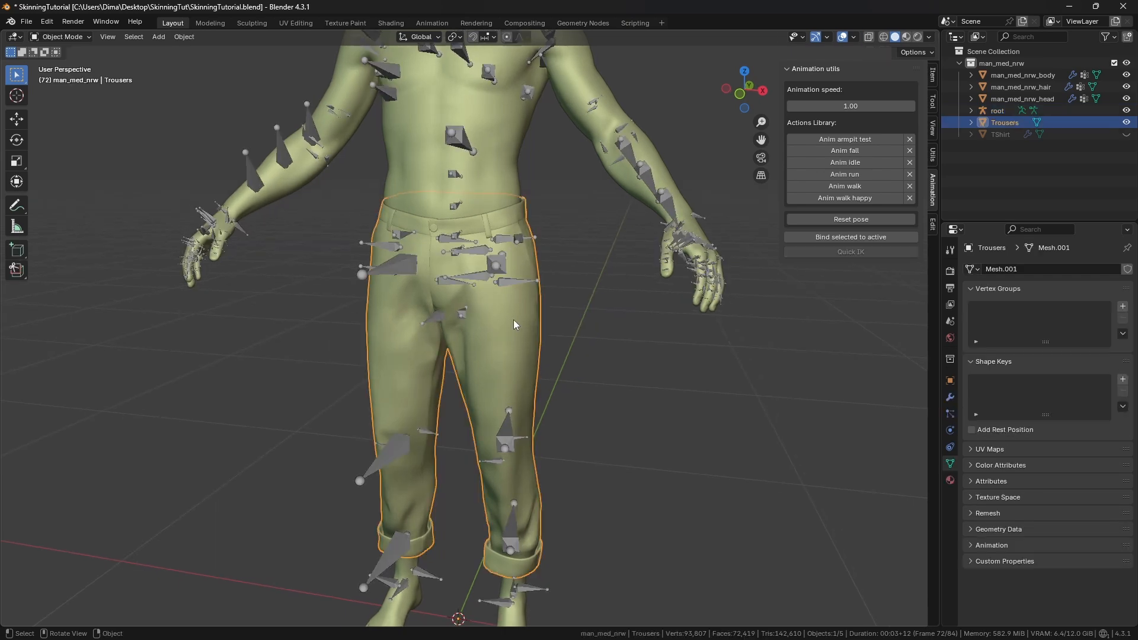
scroll(513, 319, "up", 3)
Inspect the selected vertex's transform and vertex data on the Trousers in Edit Mode, and return to Object Mode.
key("Tab")
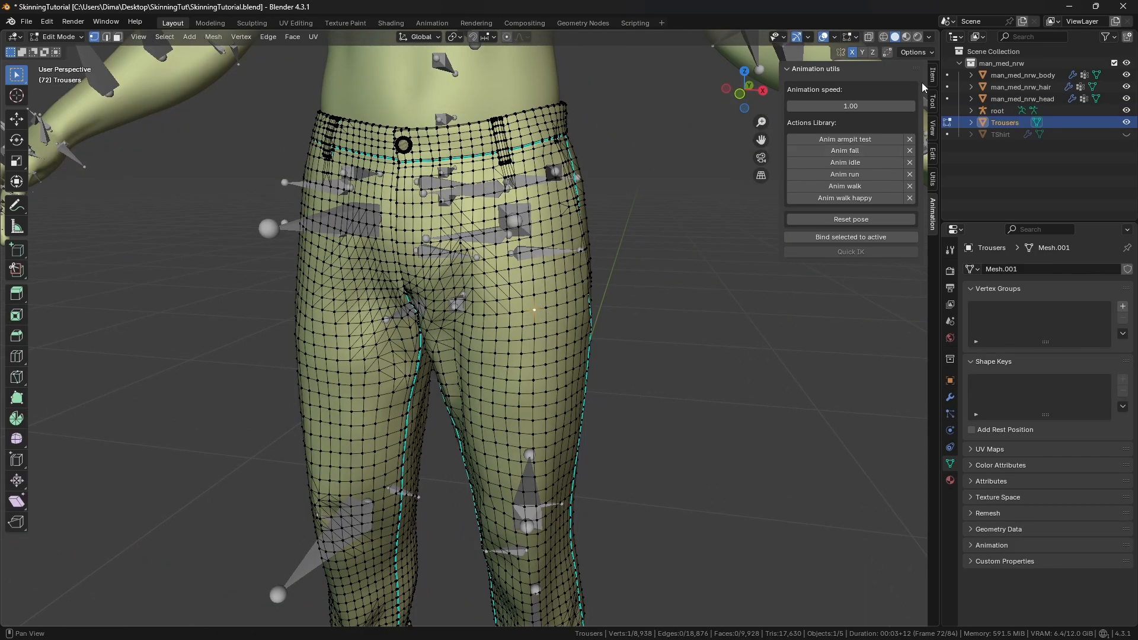
left_click(932, 74)
scroll(660, 295, "down", 2)
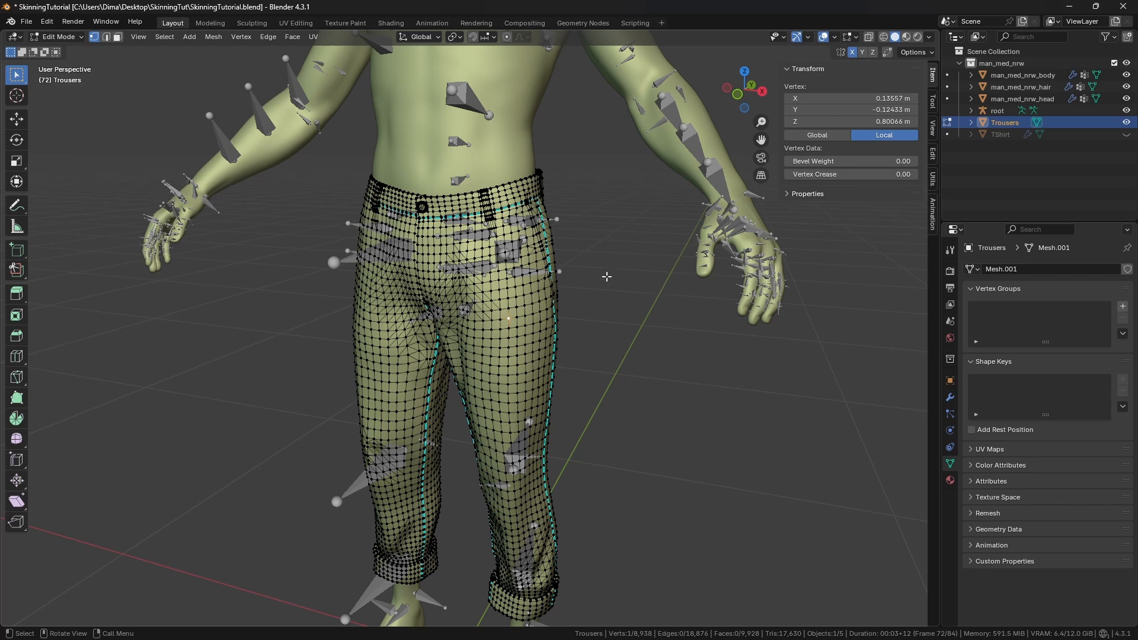
middle_click_drag(660, 279, 612, 283)
key("Tab")
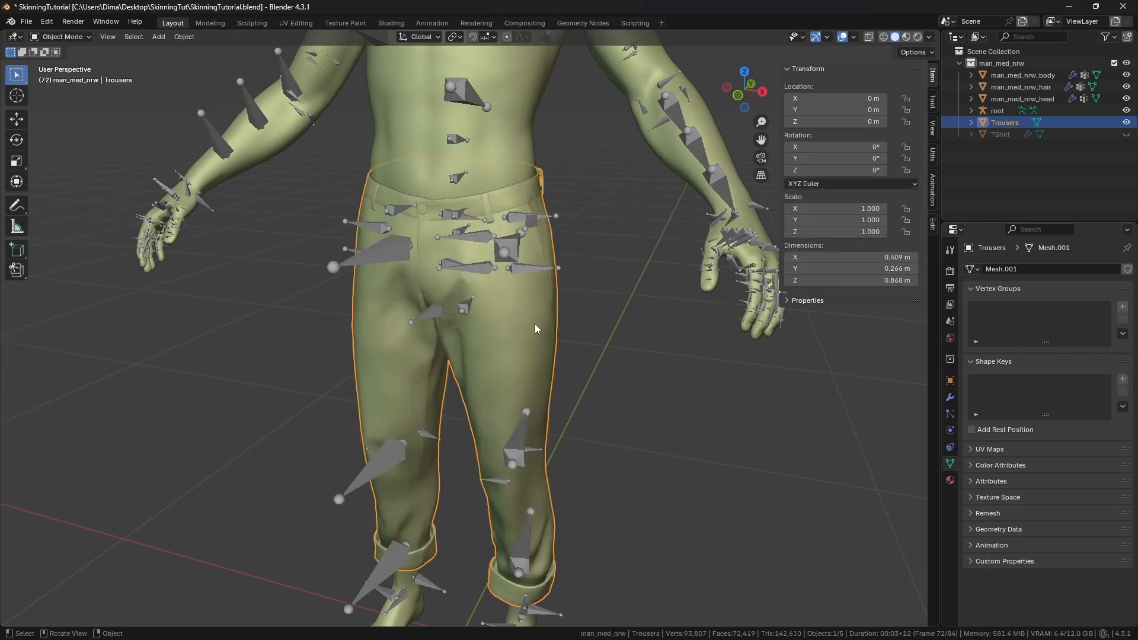
middle_click_drag(535, 323, 681, 361)
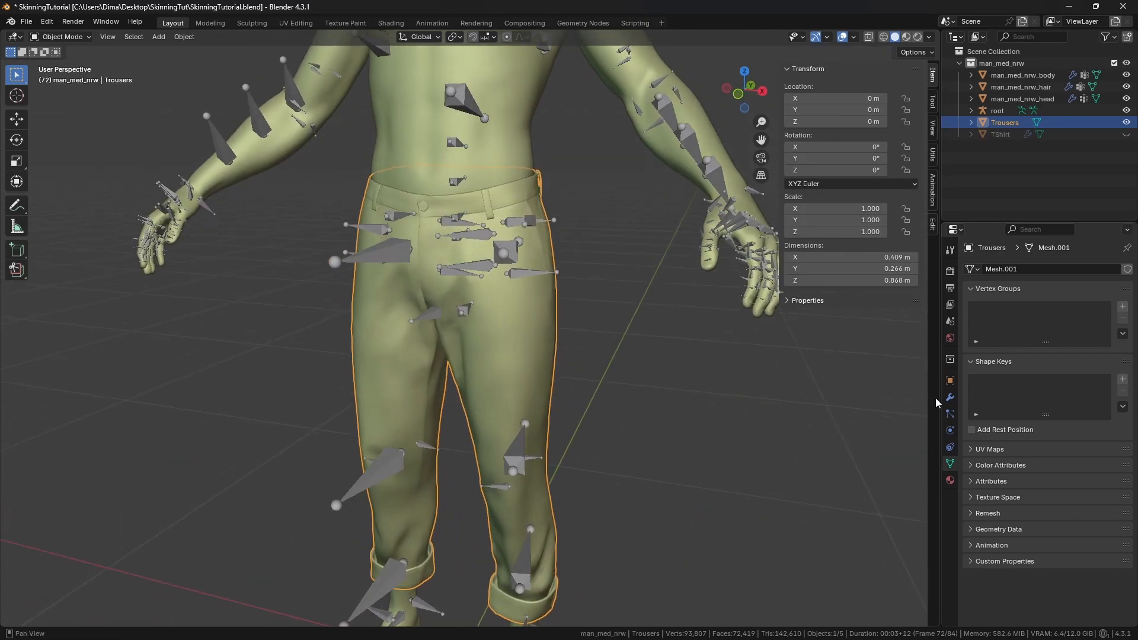
Add an Armature modifier to the Trousers and set root as its target object.
left_click(950, 397)
left_click_drag(939, 310, 871, 310)
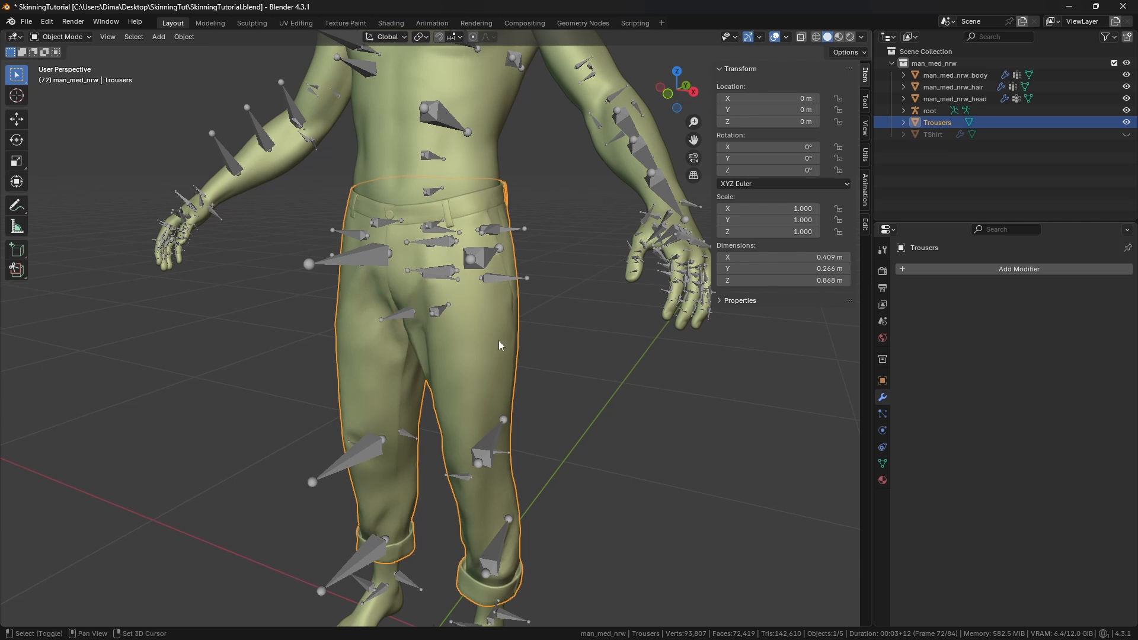
middle_click_drag(499, 341, 450, 293)
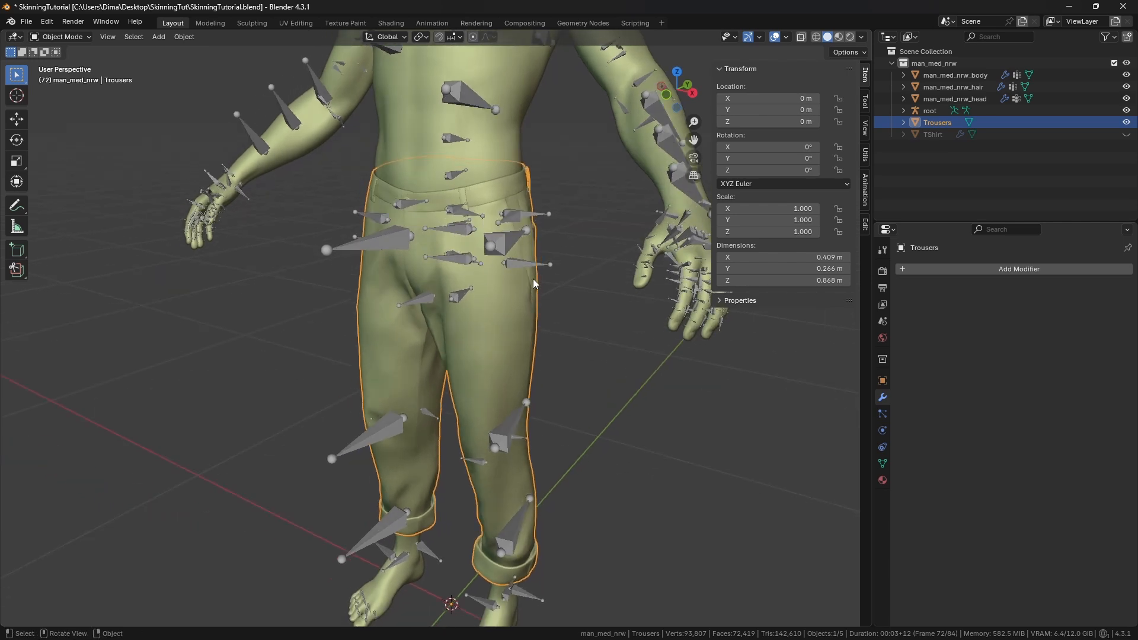
left_click(998, 271)
mouse_move(954, 325)
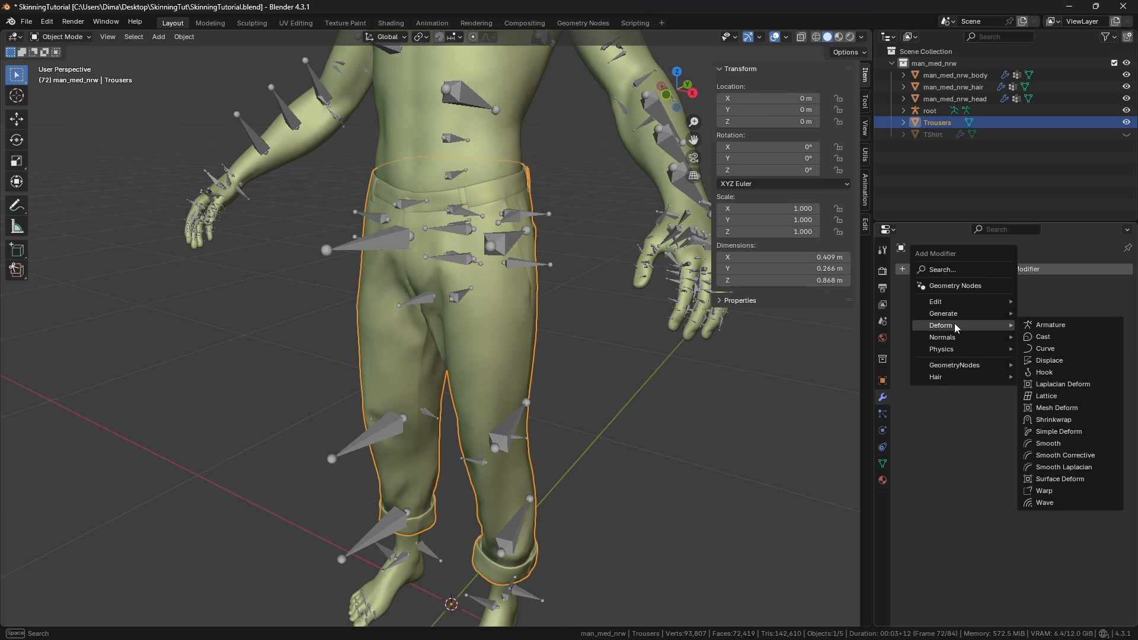
left_click(1050, 325)
left_click(1109, 307)
left_click(950, 112)
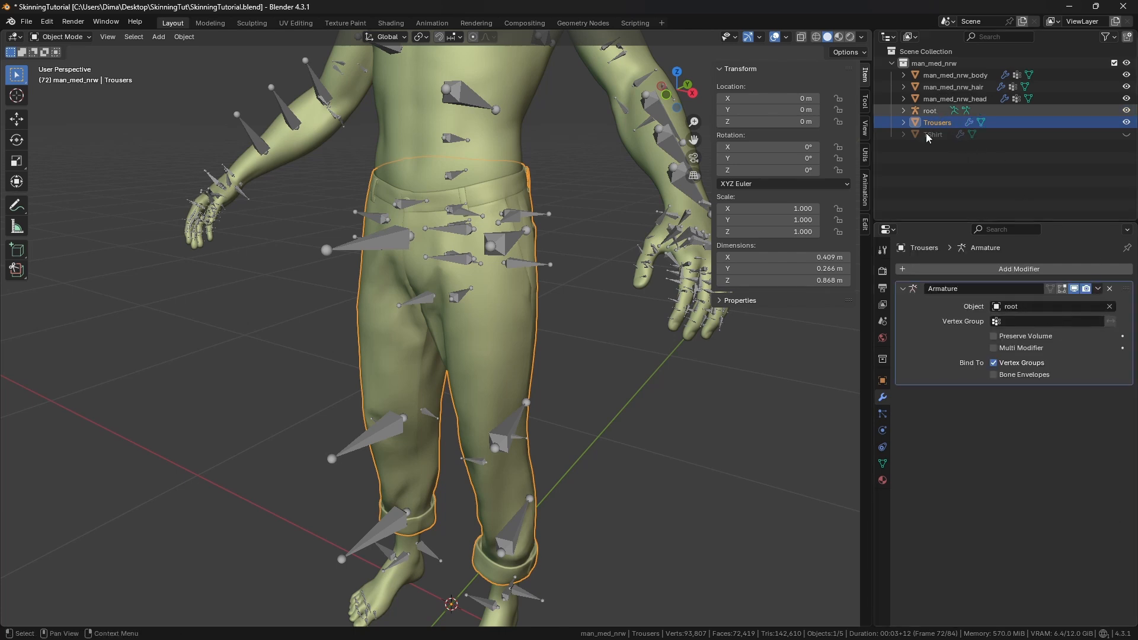
Hide the viewport sidebar, show the Trousers' mesh data properties and enlarge the Vertex Groups list.
middle_click_drag(680, 347, 599, 343)
key("n")
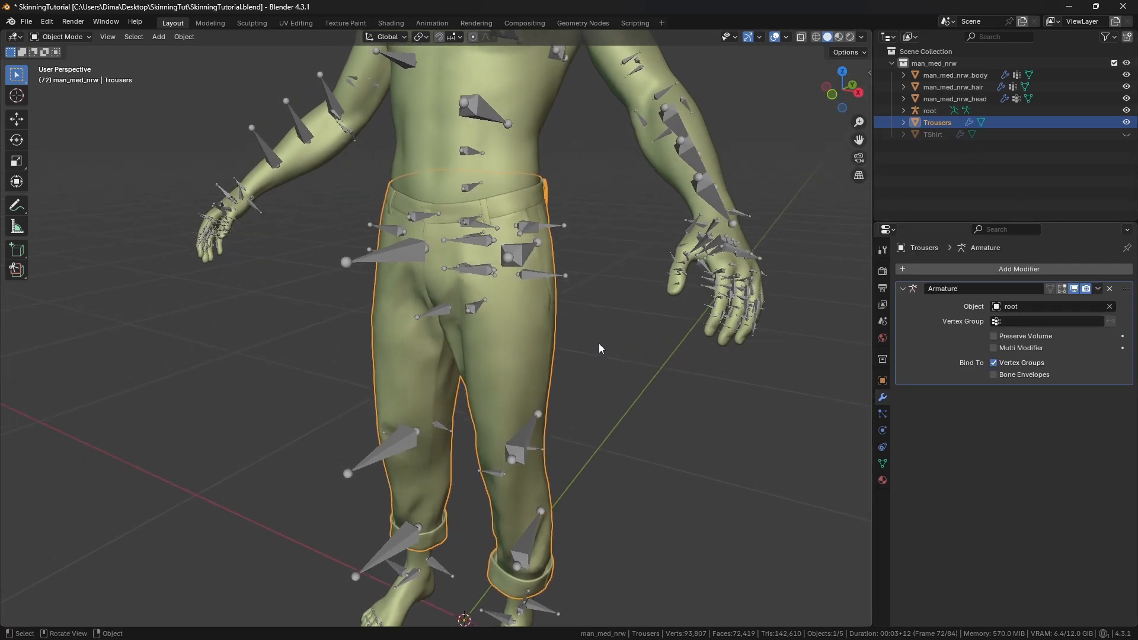
left_click(883, 463)
middle_click_drag(494, 187, 485, 220)
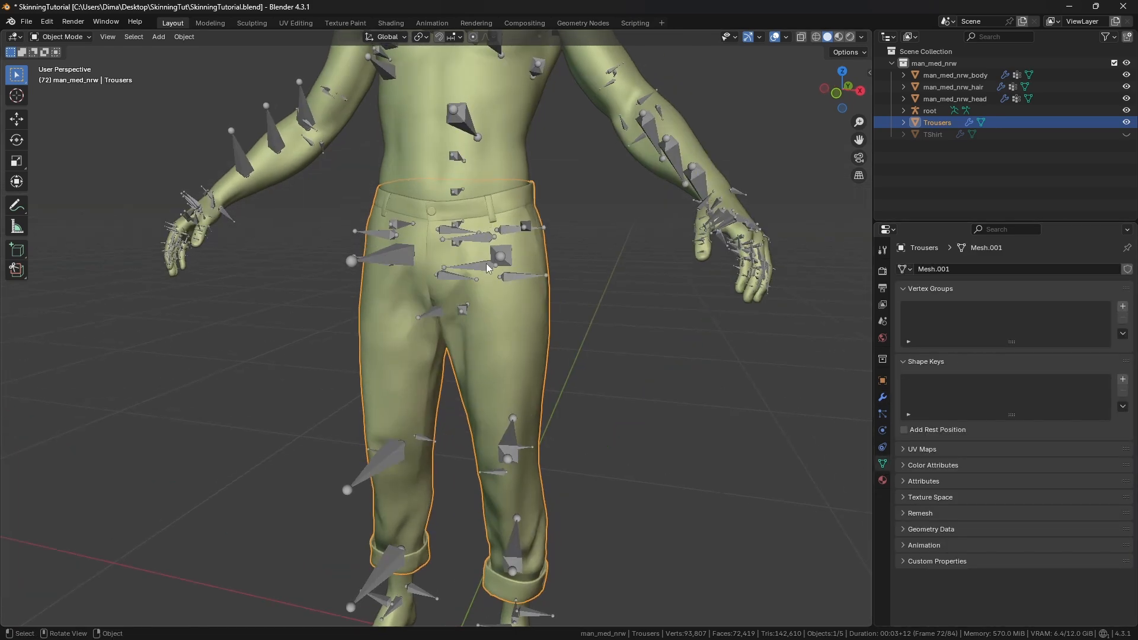
middle_click_drag(486, 263, 518, 279)
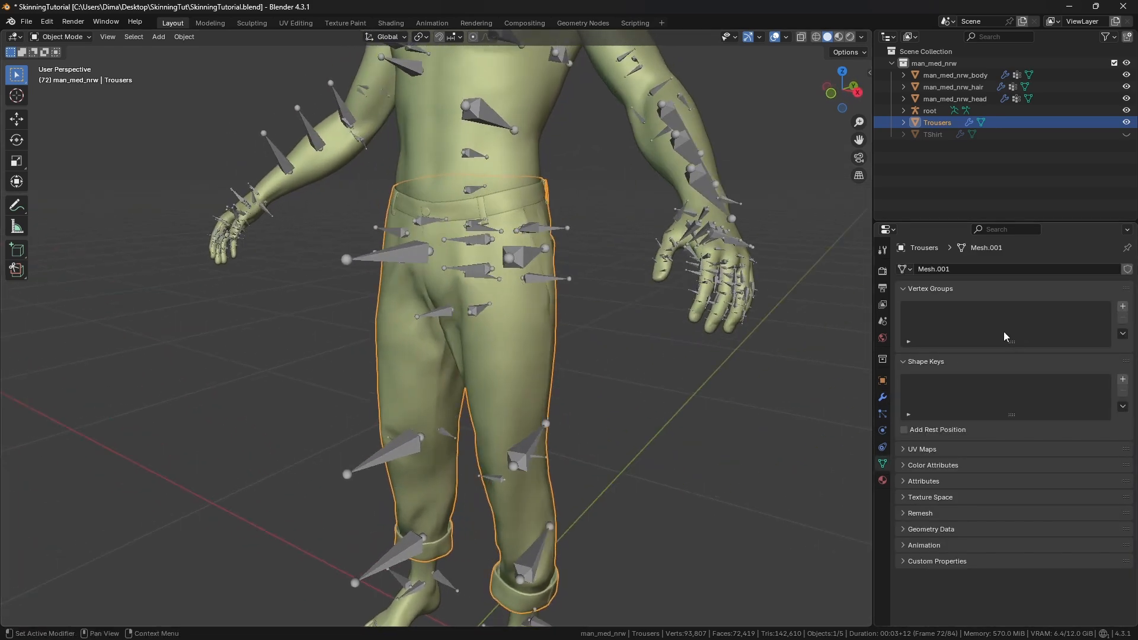
left_click_drag(1012, 342, 1020, 367)
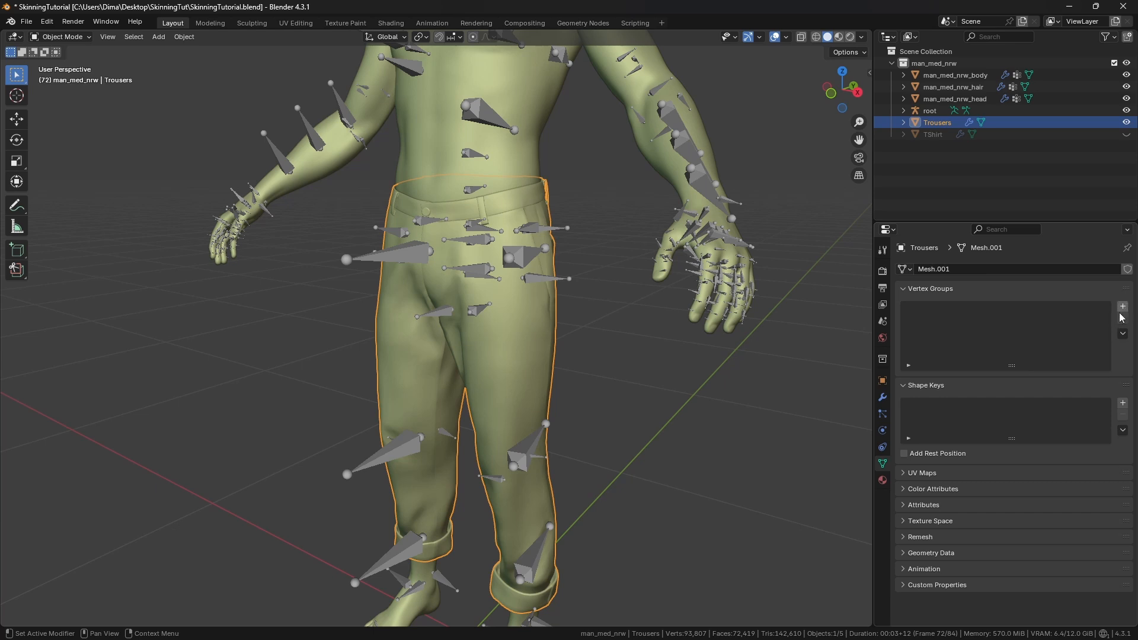
Select the root armature, view its bones in Edit Mode and return to Object Mode.
left_click(559, 232)
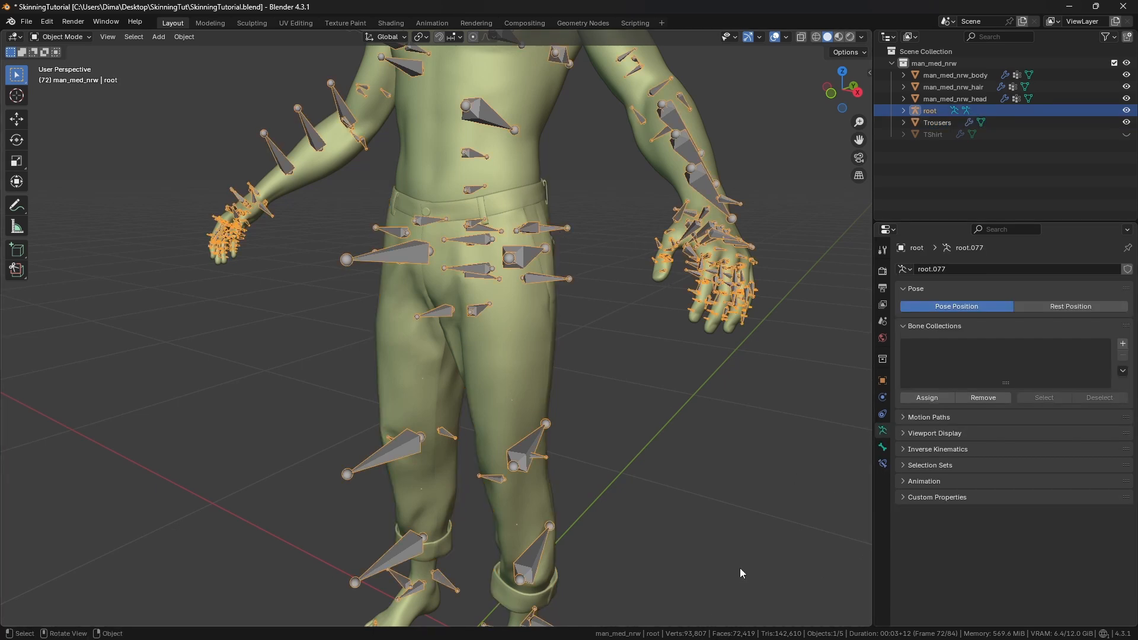
key("Tab")
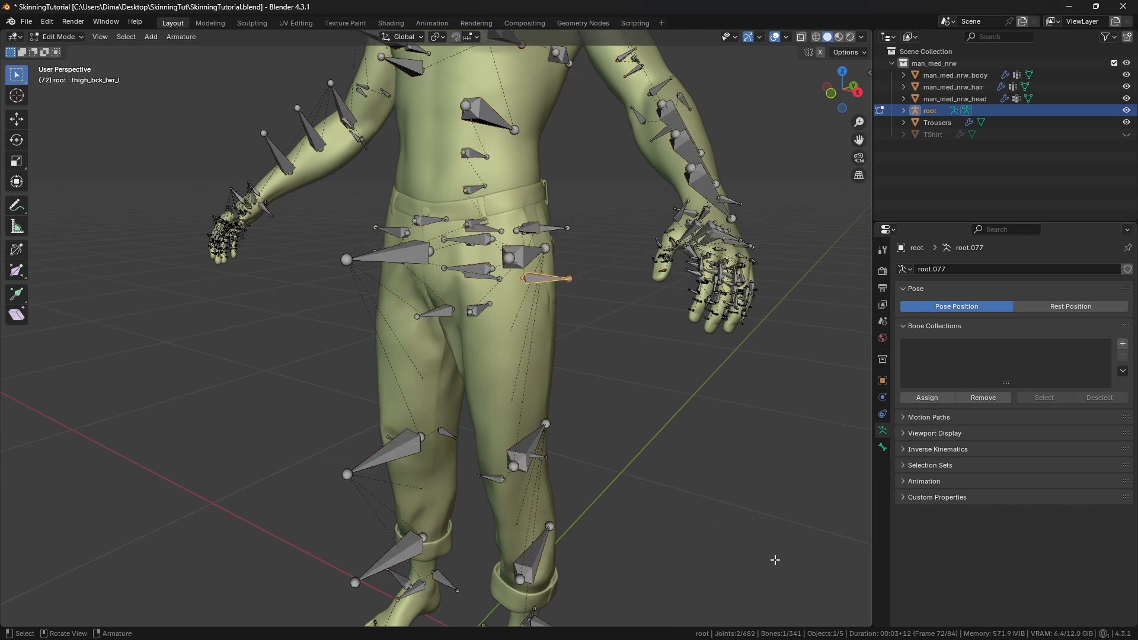
left_click(528, 467)
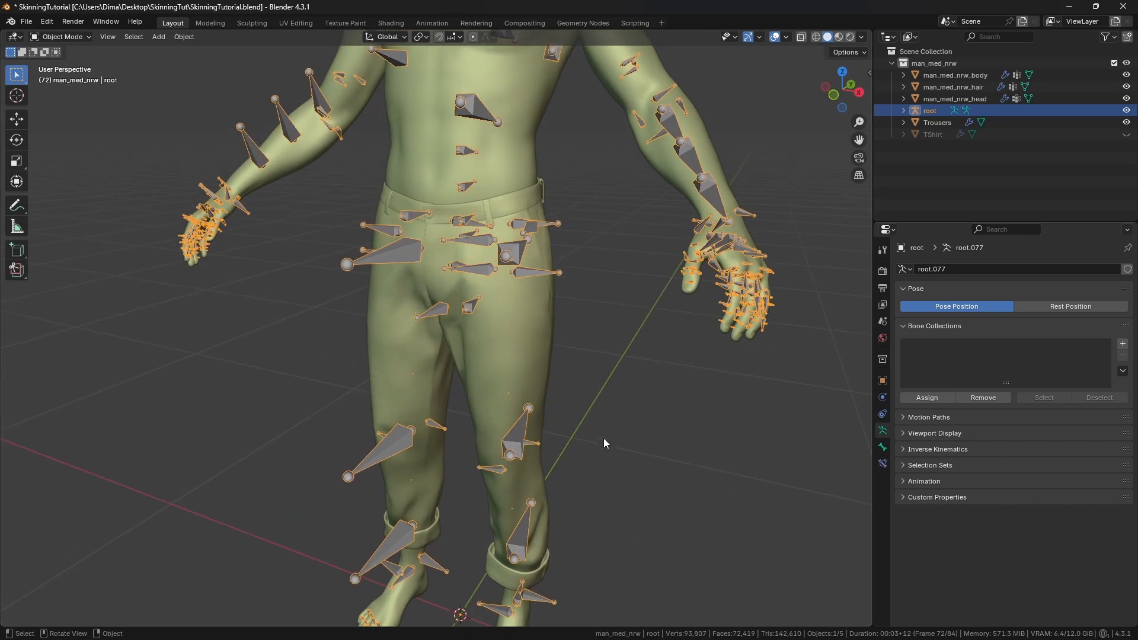
middle_click_drag(604, 443, 584, 392)
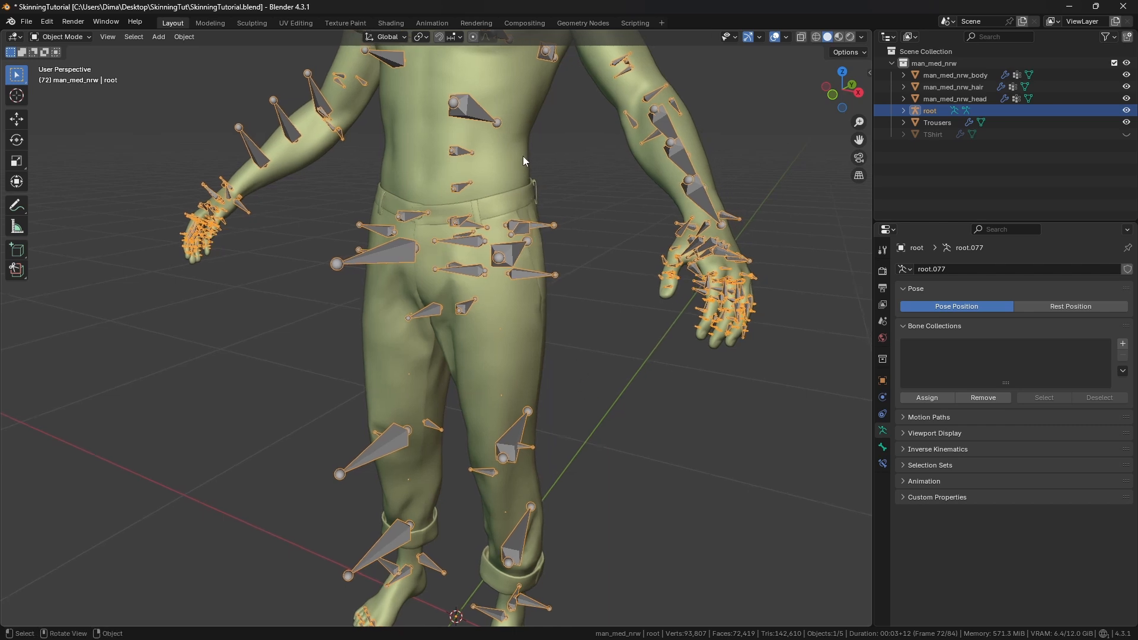
Select the man_med_nrw_body mesh and add the Trousers to the selection as the active object.
left_click(517, 136)
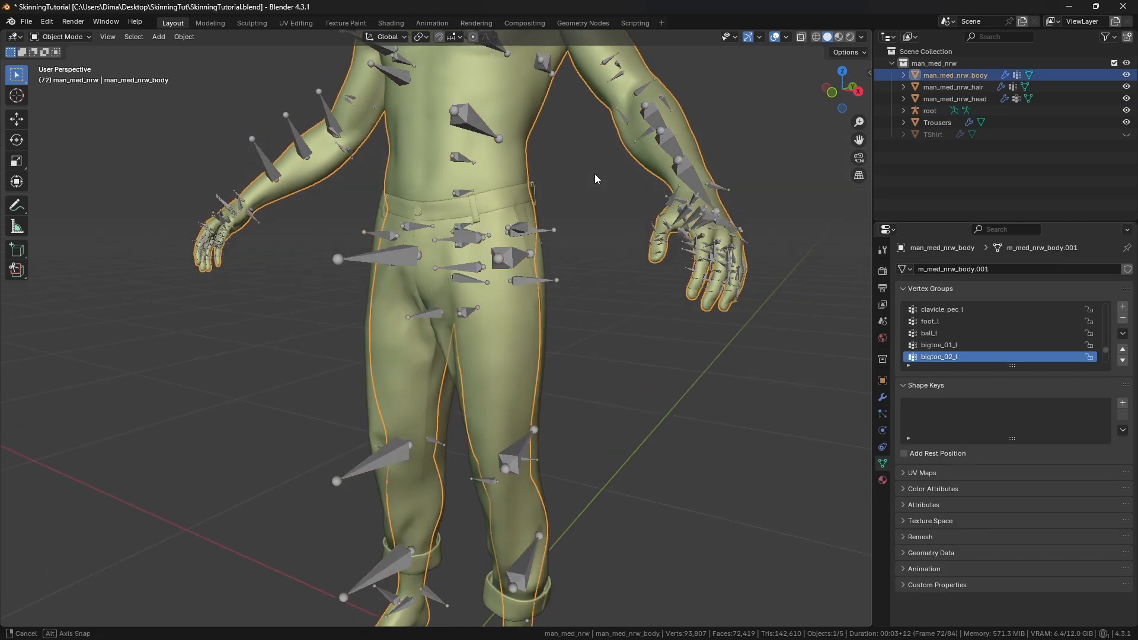
middle_click_drag(592, 191, 585, 228)
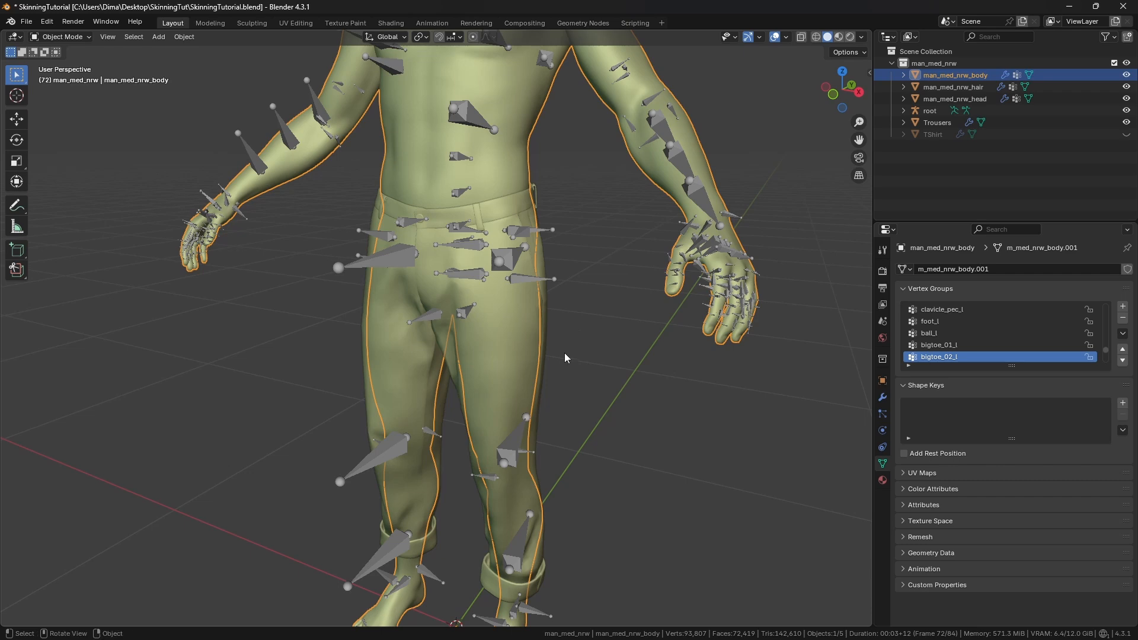
left_click(543, 335, "shift")
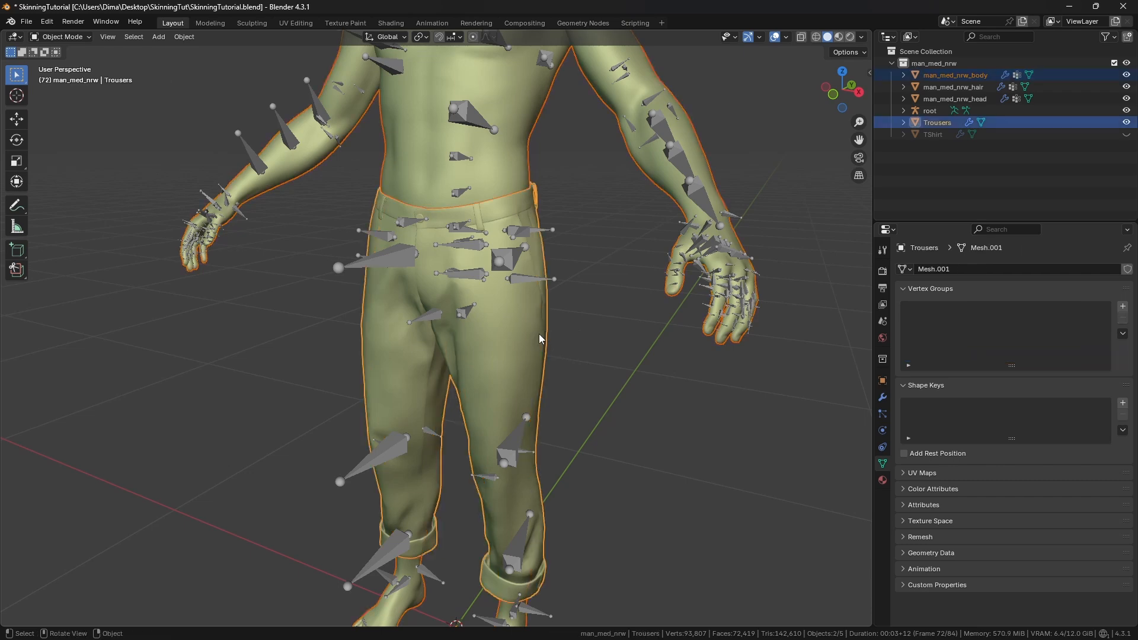
mouse_move(510, 261)
middle_mouse_down()
mouse_move(519, 277)
mouse_move(526, 271)
middle_mouse_up()
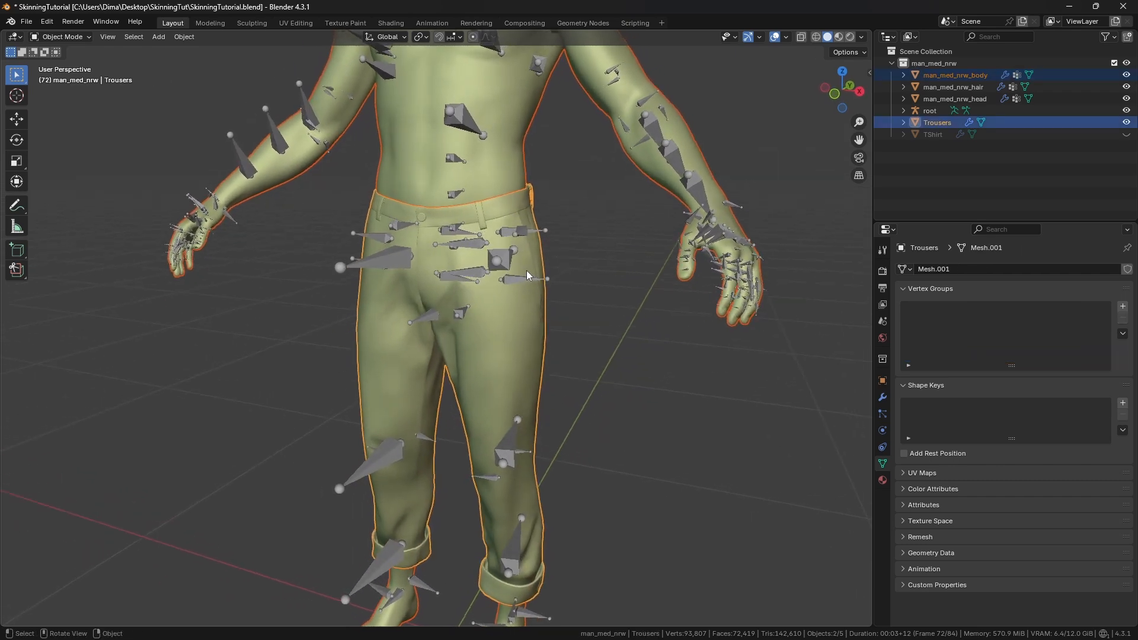
Switch the Trousers to Weight Paint mode and transfer the body's weights onto them.
left_click(73, 36)
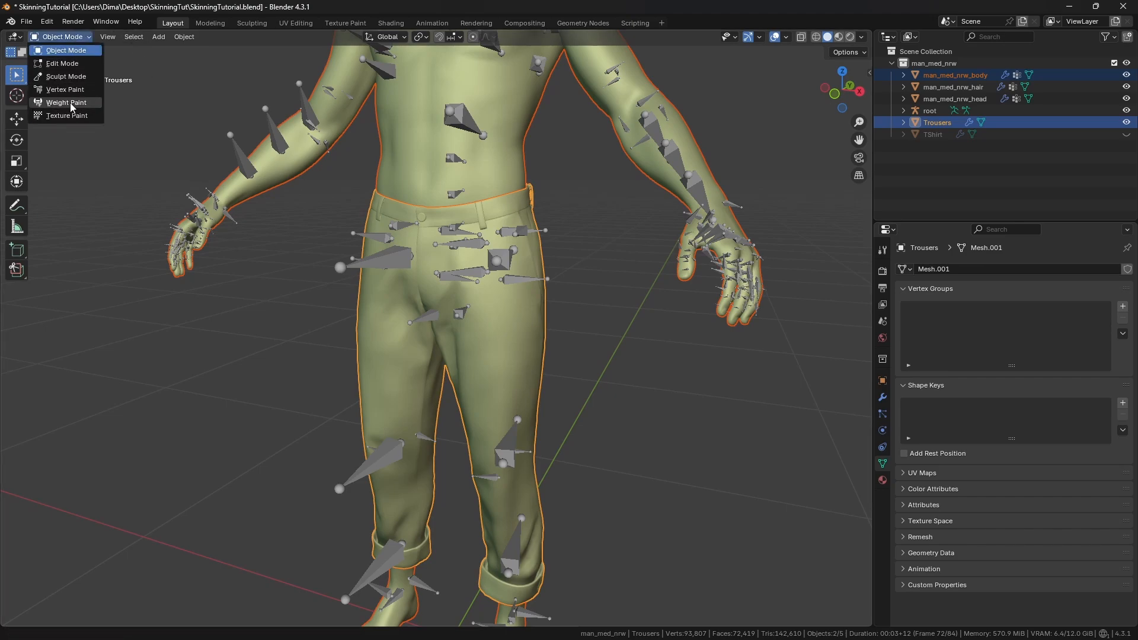
left_click(69, 102)
mouse_move(373, 238)
middle_mouse_down()
mouse_move(387, 200)
mouse_move(472, 207)
mouse_move(446, 205)
mouse_move(469, 225)
middle_mouse_up()
left_click(103, 37)
middle_click_drag(546, 311, 331, 154)
left_click(164, 37)
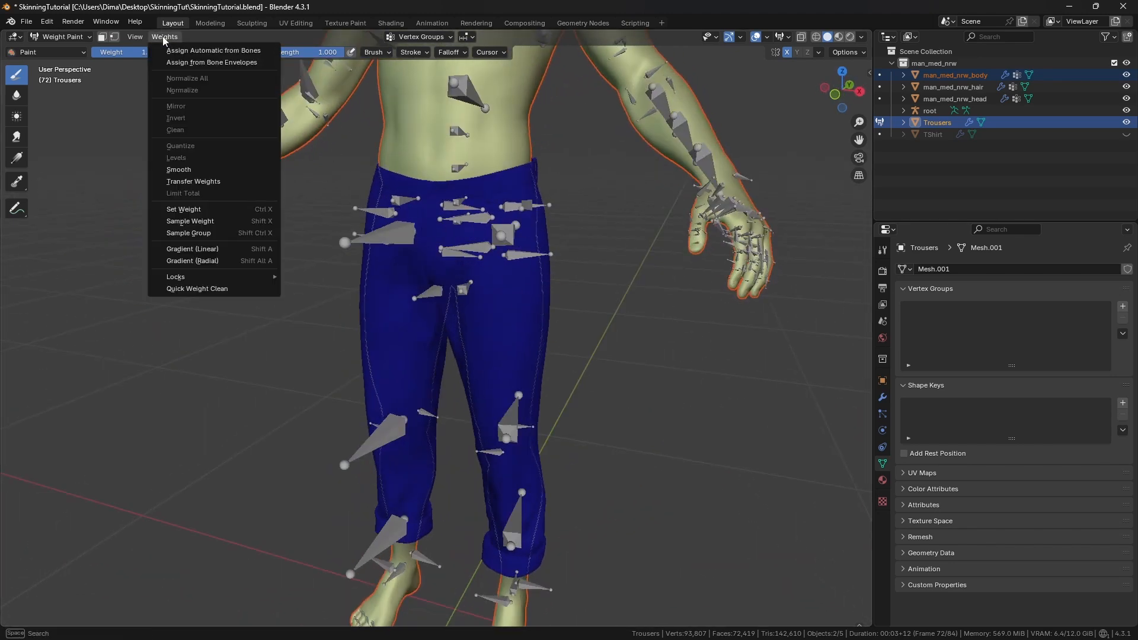
left_click(193, 182)
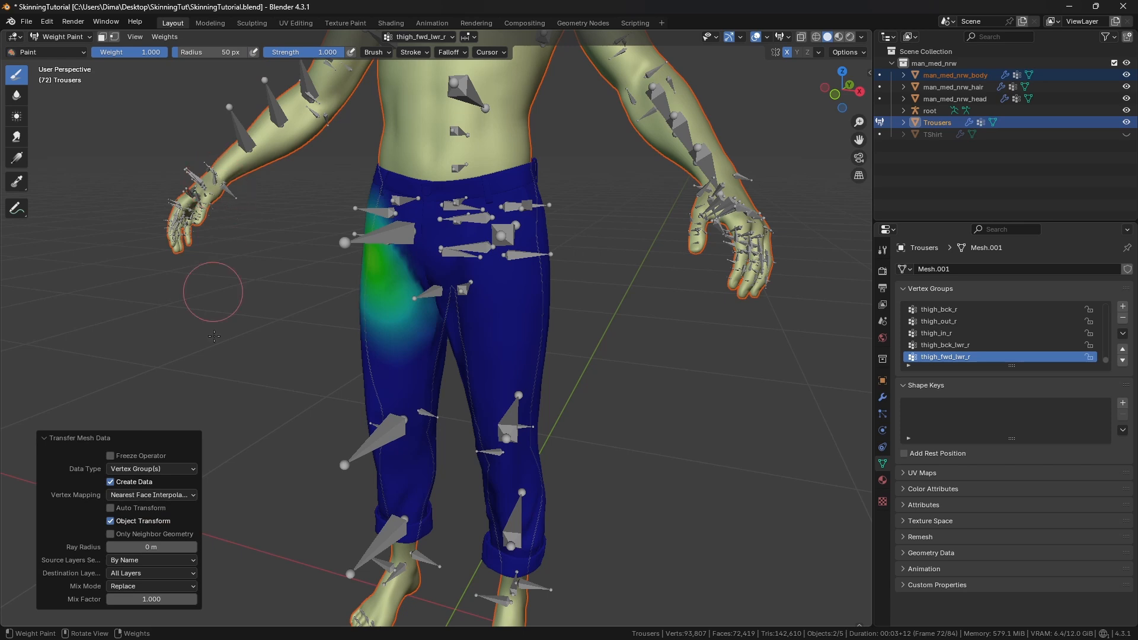
Review the transfer's vertex mapping options, keep Nearest Face Interpolated and turn on face selection masking for the Trousers.
left_click(152, 492)
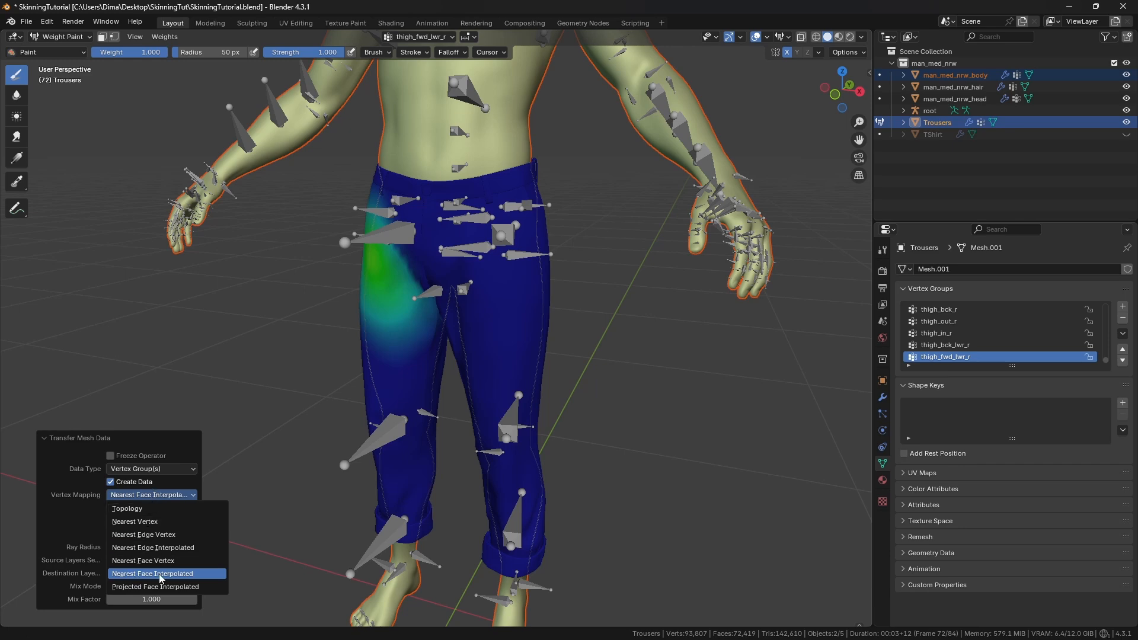
key("m")
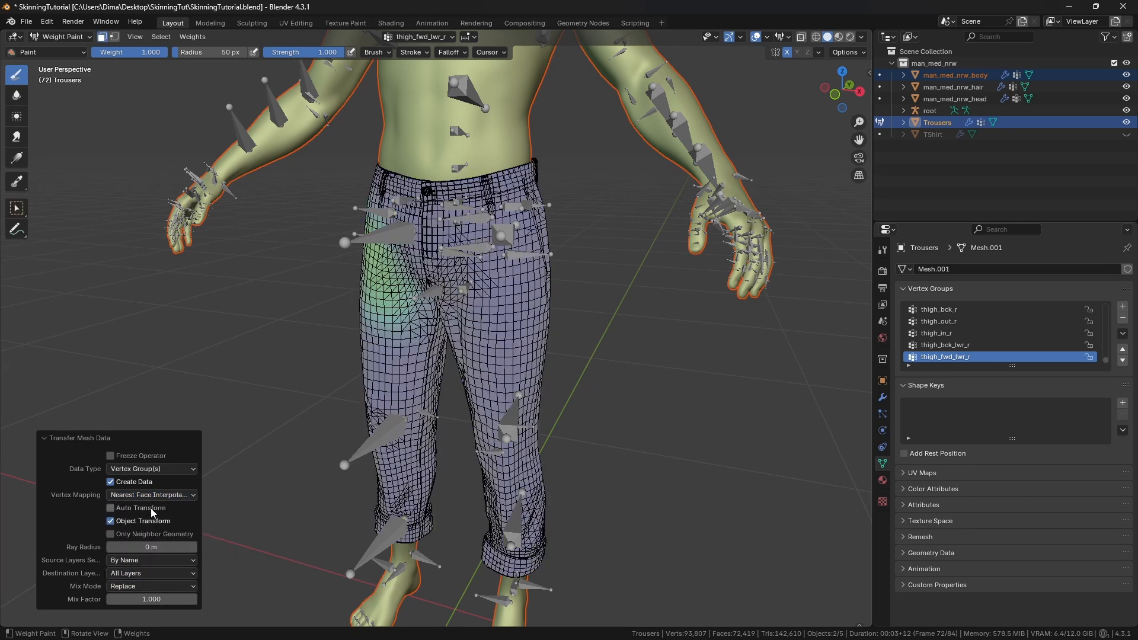
left_click(132, 562)
middle_click_drag(373, 278, 387, 285)
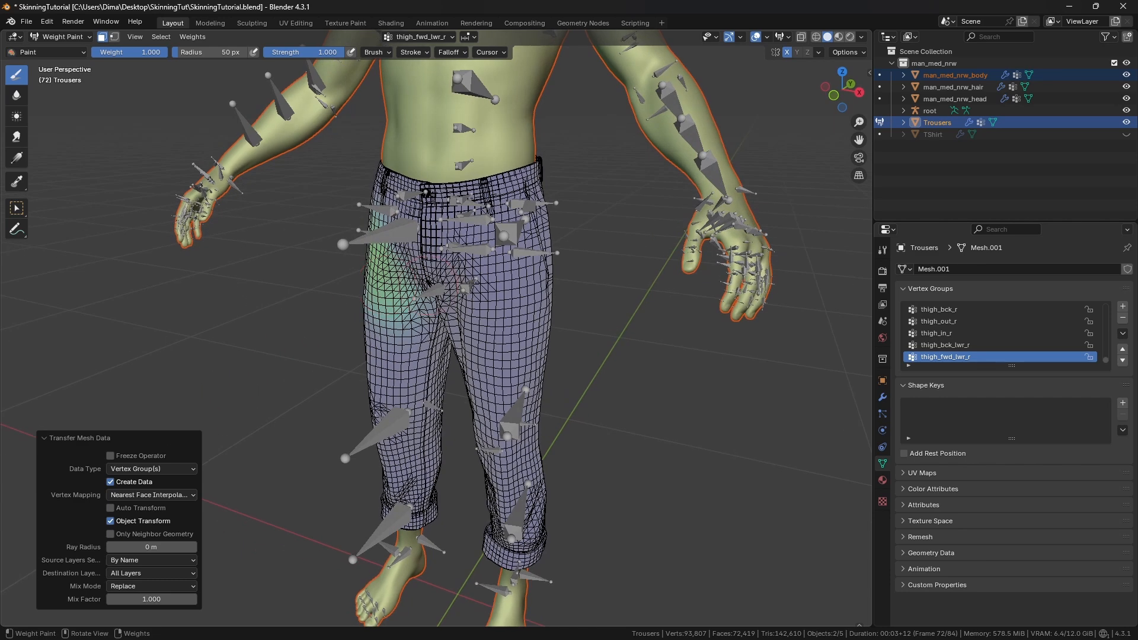
middle_click_drag(486, 337, 499, 336)
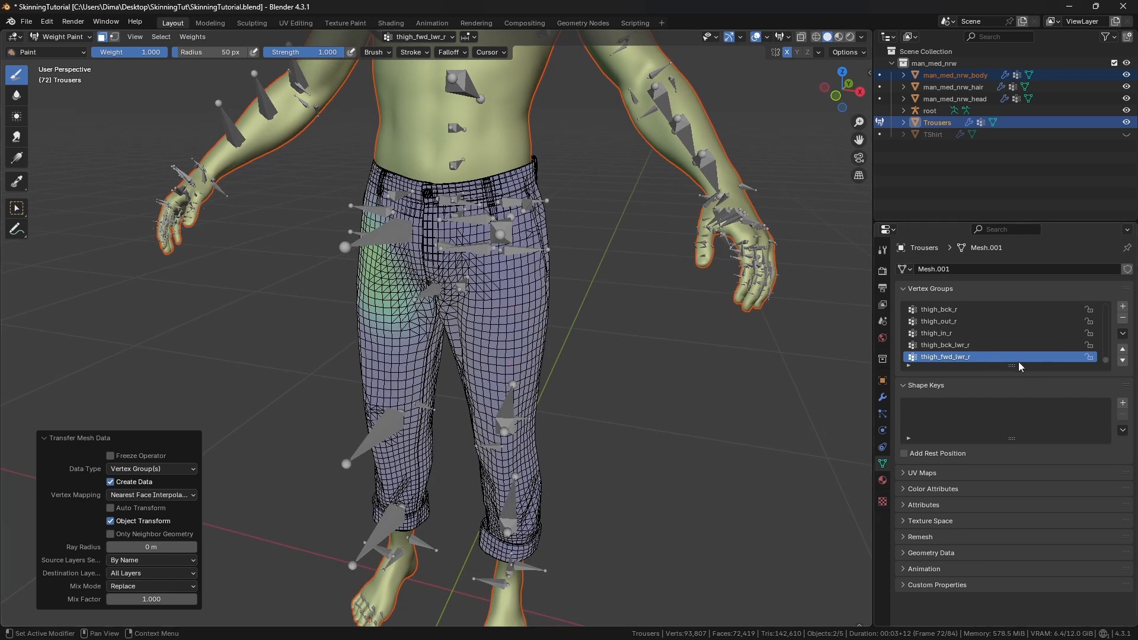
Enlarge the Trousers' Vertex Groups list and collapse the Transfer Mesh Data settings.
left_click_drag(1015, 364, 1015, 436)
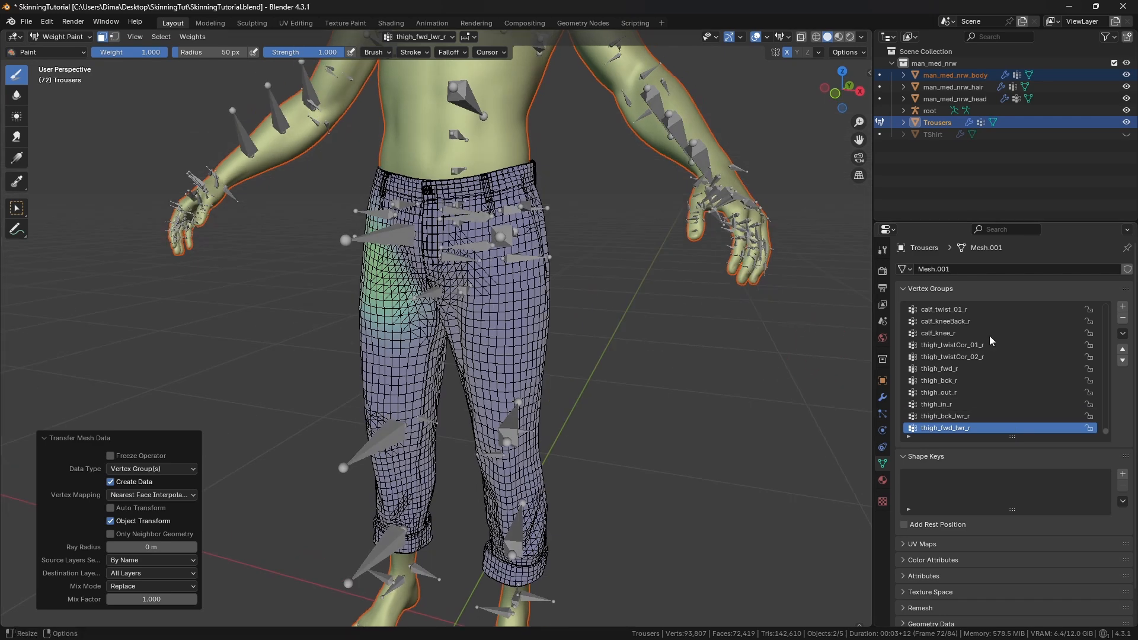
middle_click_drag(796, 335, 776, 340)
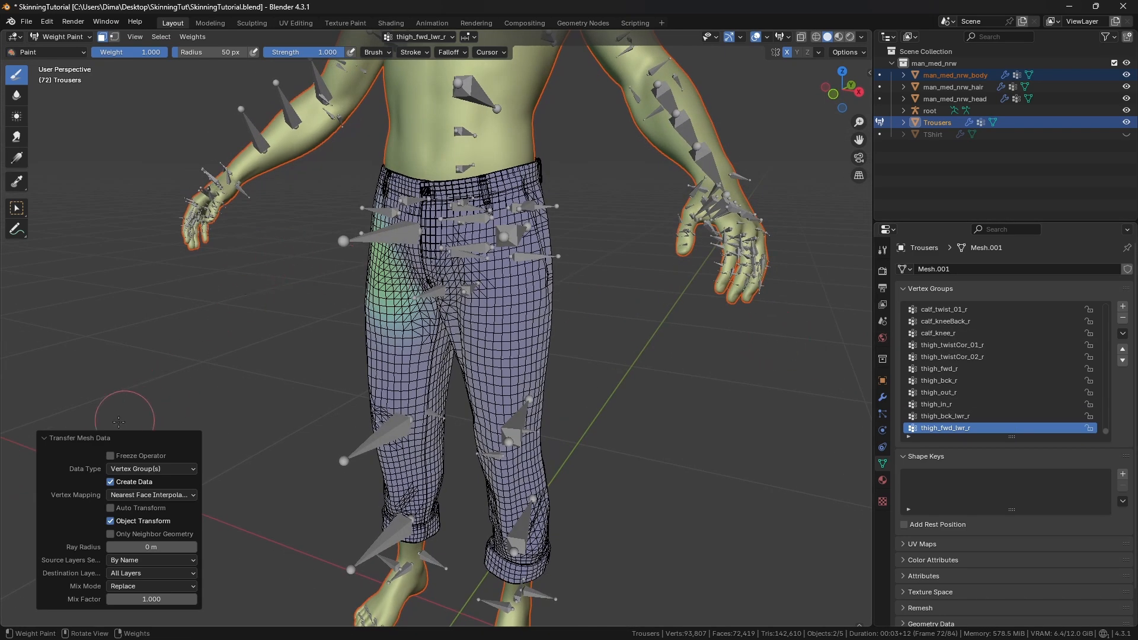
left_click(81, 438)
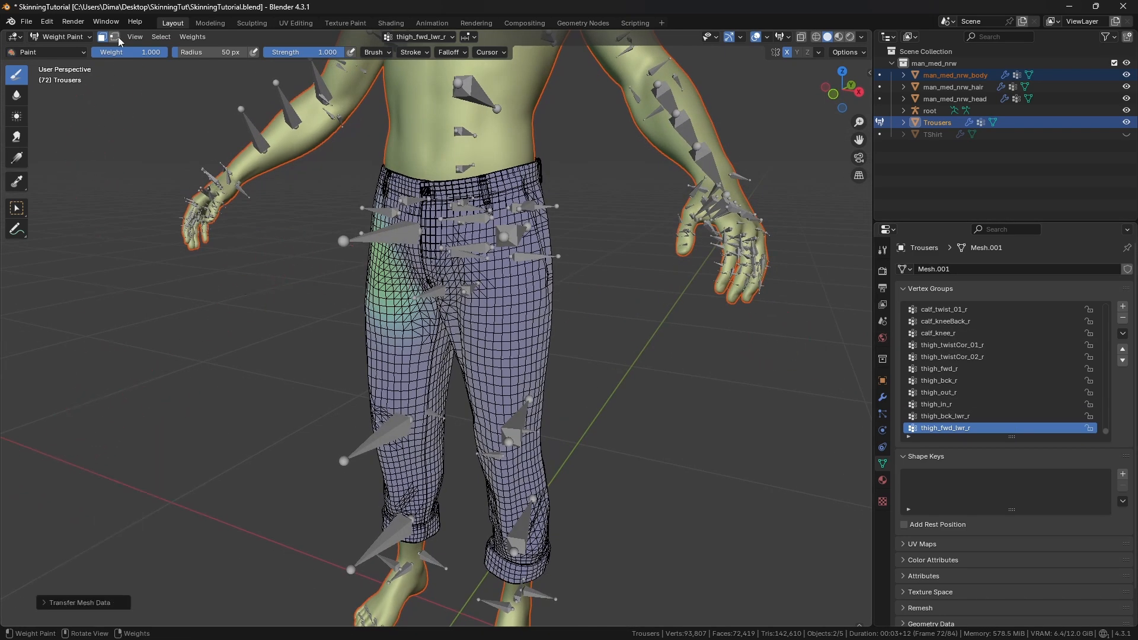
Return to Object Mode and select only the Trousers mesh.
left_click(59, 37)
left_click(66, 50)
middle_click_drag(546, 332, 644, 355)
left_click(524, 344)
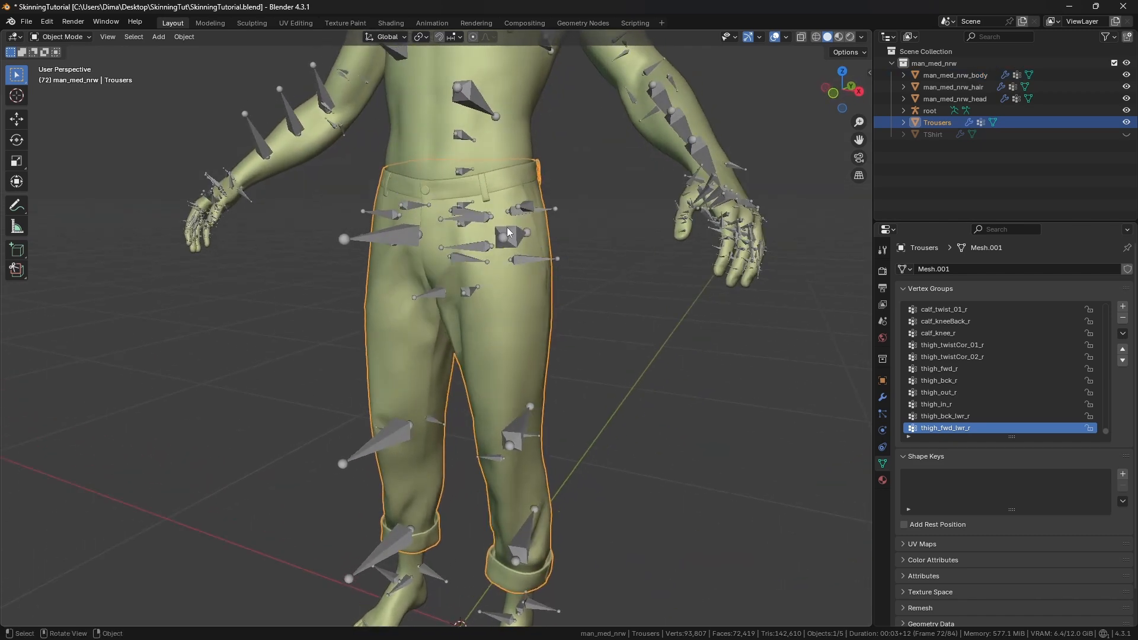
middle_click_drag(551, 279, 548, 308)
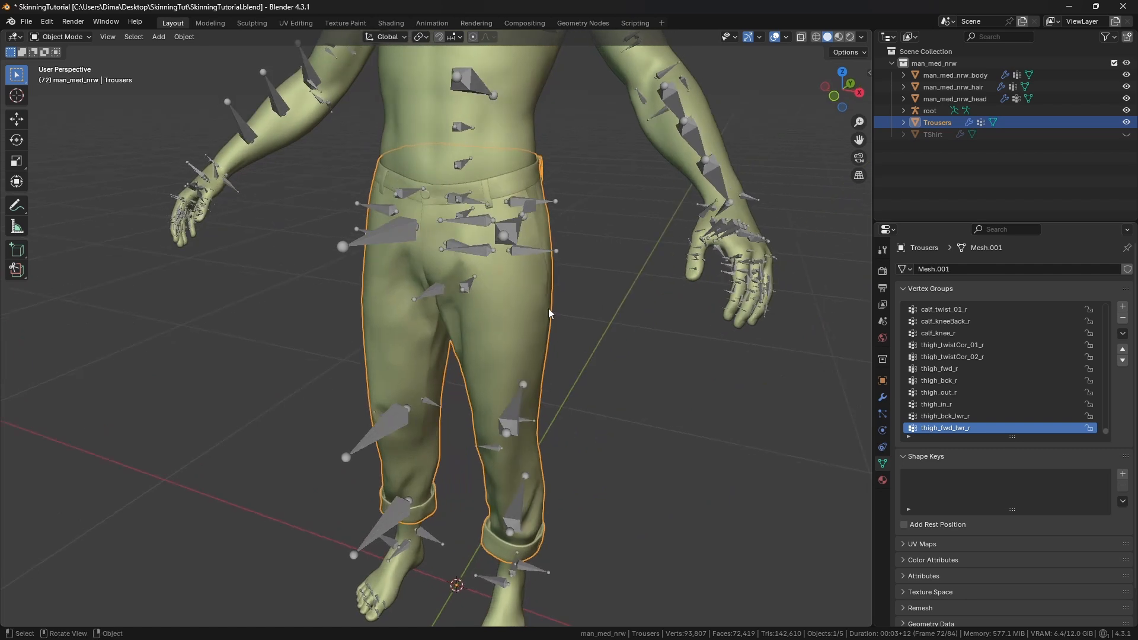
Put the root armature in Pose Mode, select the bone chain from pelvis to spine_05 and hide all other bones.
left_click(517, 229)
middle_click_drag(517, 229, 542, 305)
key("ctrl+Tab")
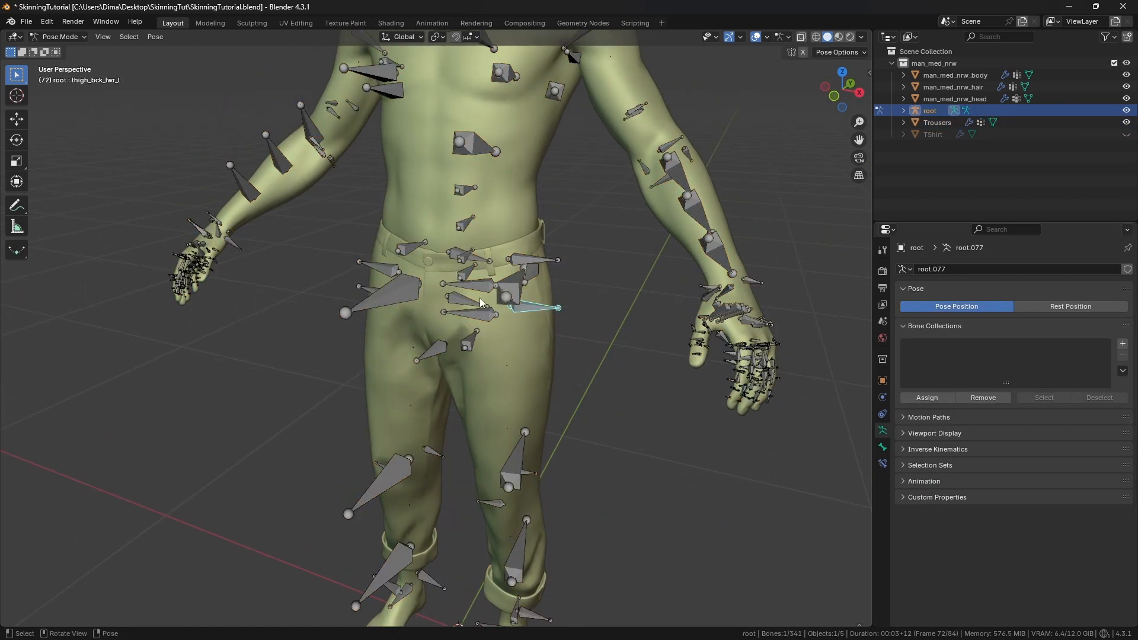
left_click(480, 269)
key("shift+bracketright")
key("shift+bracketright")
key("shift+bracketright")
key("shift+bracketright")
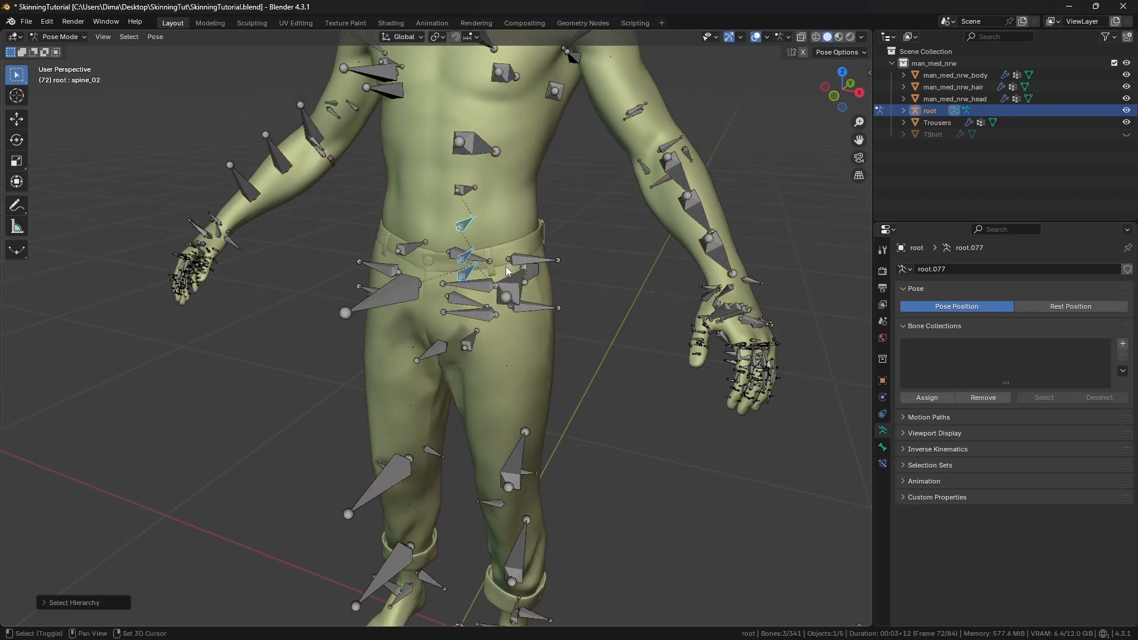
middle_click_drag(506, 266, 538, 307, "shift")
key("shift+bracketright")
key("shift+h")
scroll(549, 337, "down", 2)
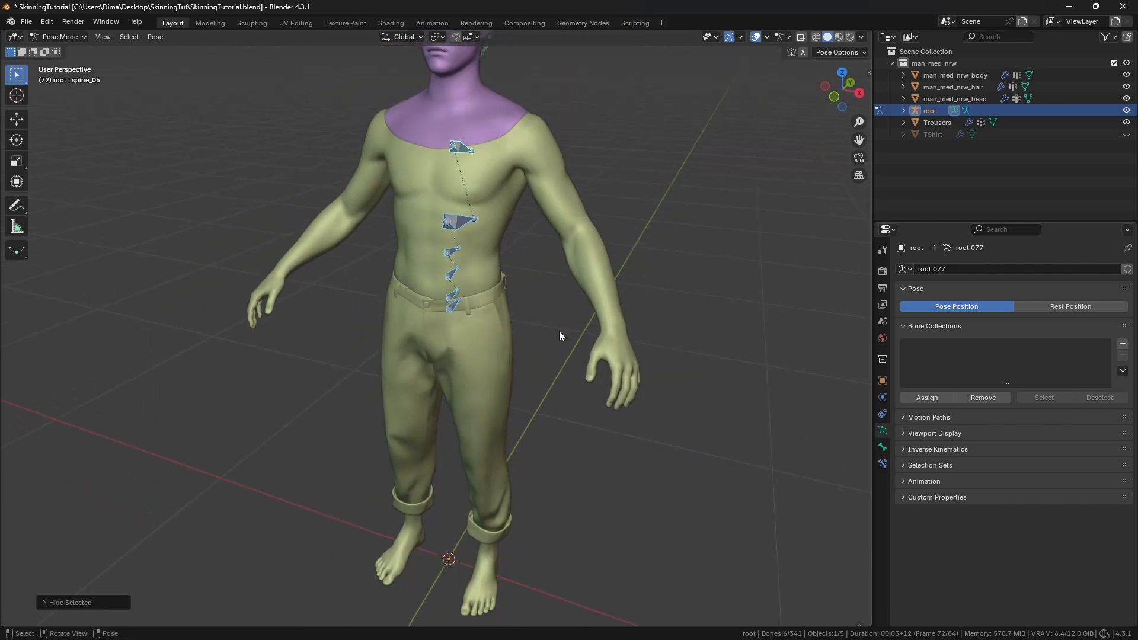
Leave Pose Mode and select the Trousers in Object Mode.
key("ctrl+Tab")
left_click(414, 353)
middle_click_drag(486, 352, 504, 322)
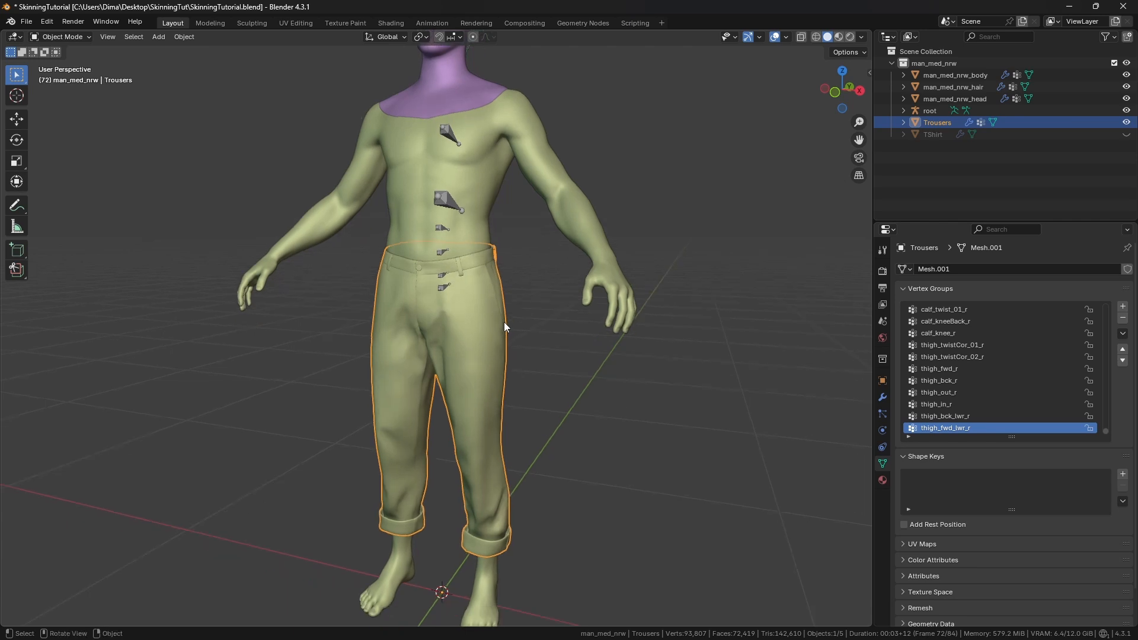
Widen the side editors, split off a new area below the Outliner and set it up as an enlarged Action Editor.
left_click_drag(865, 215, 781, 177)
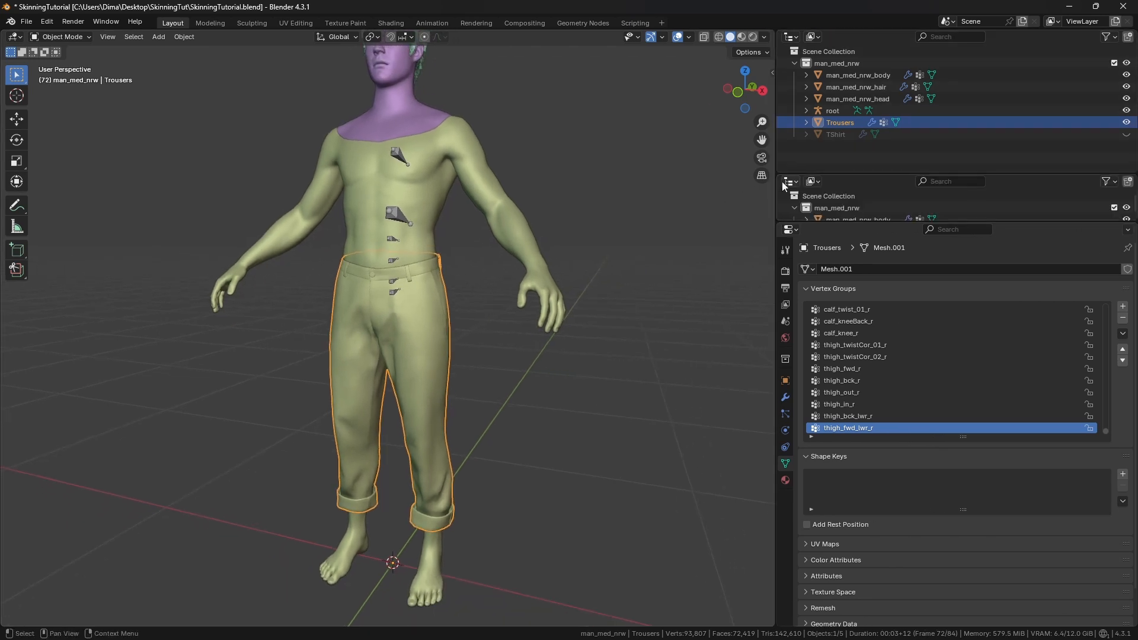
left_click(790, 182)
key("d")
left_click(838, 182)
left_click(844, 224)
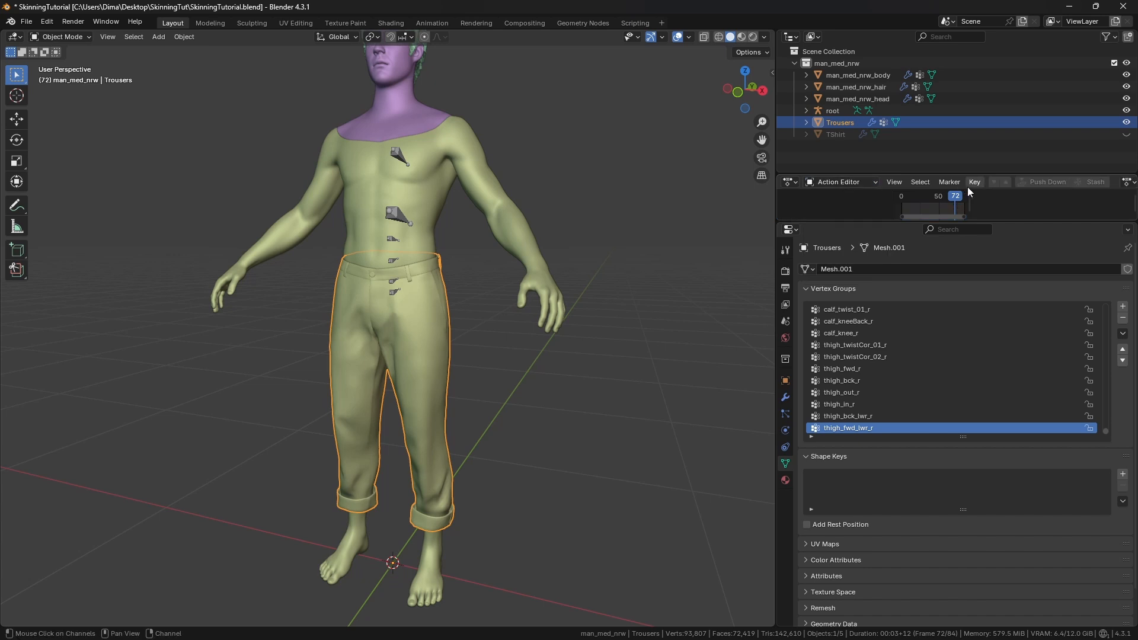
left_click_drag(942, 224, 942, 266)
Select the root armature and assign the Anim run action to it.
left_click(405, 222)
scroll(914, 189, "down", 5)
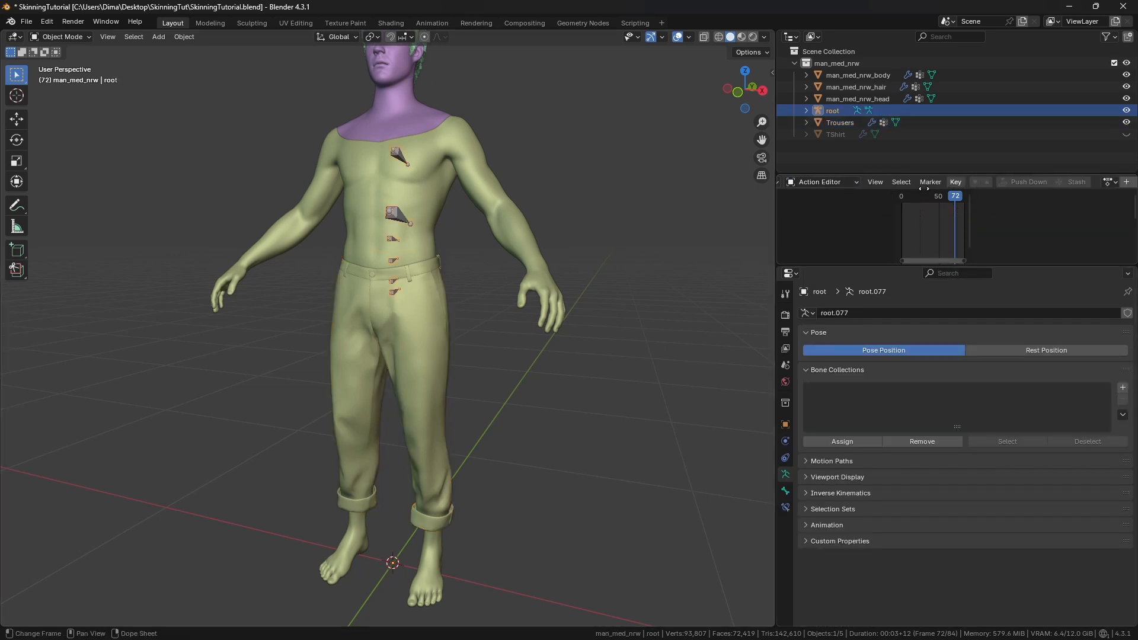
left_click(993, 183)
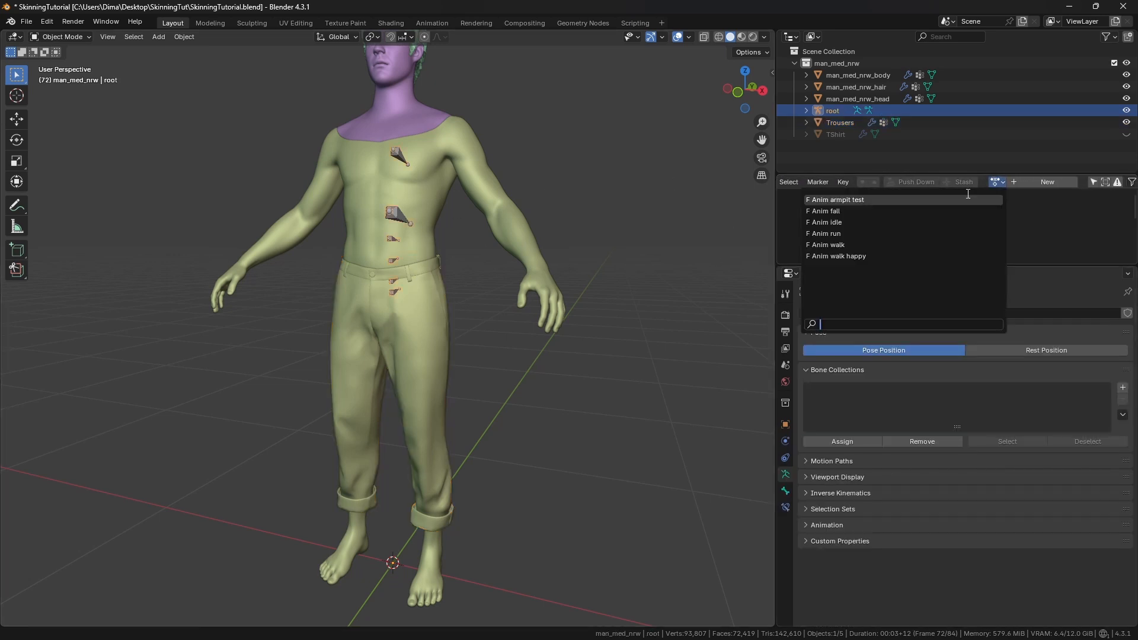
left_click(848, 234)
Play back the run animation and watch how the Trousers deform from different angles.
key("space")
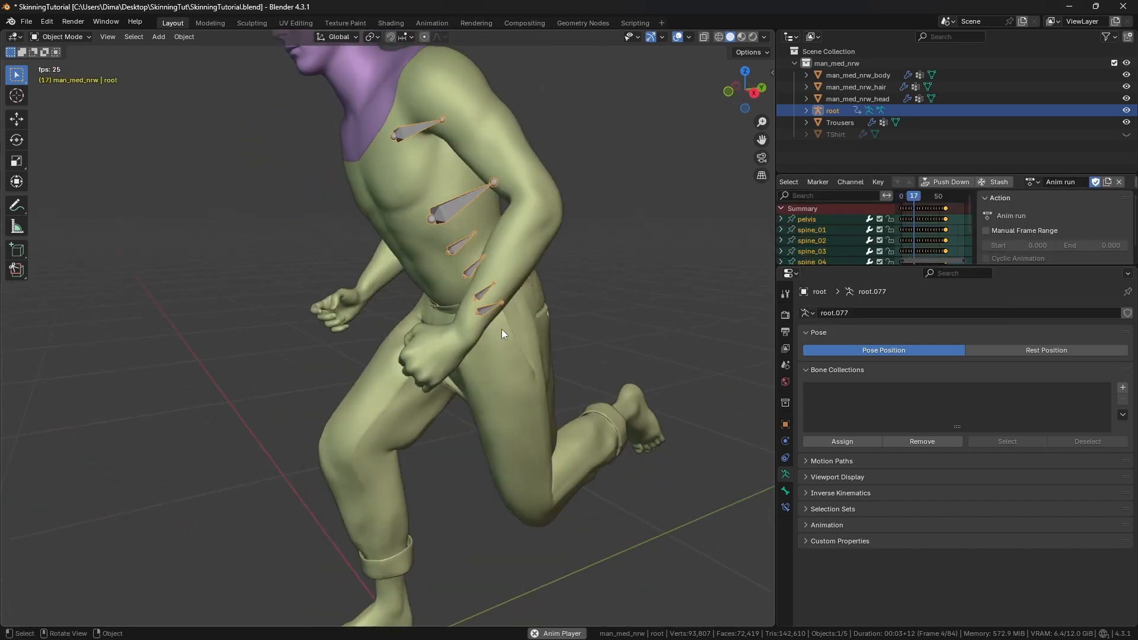
key("space")
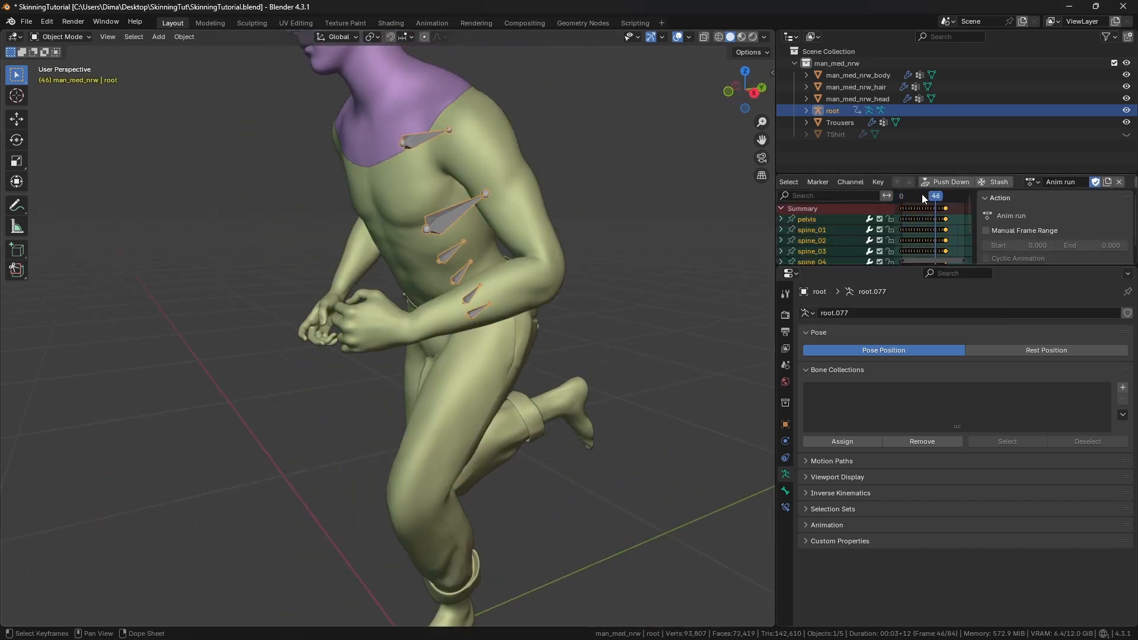
left_click_drag(923, 194, 897, 211)
key("space")
middle_click_drag(425, 319, 462, 284)
key("space")
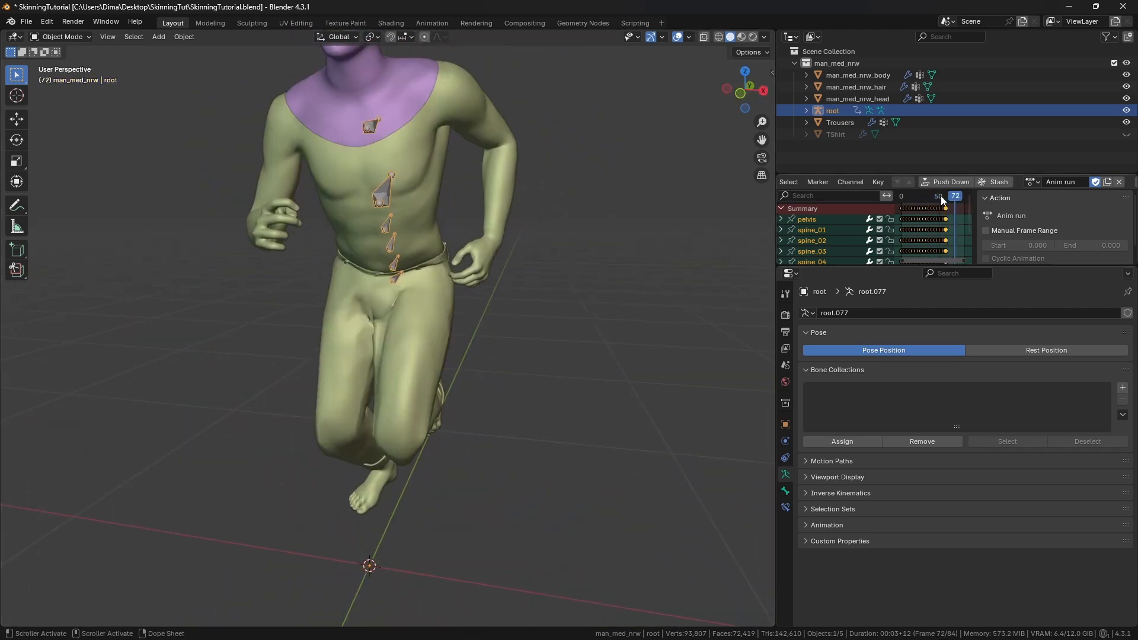
Scrub the run animation to frame 33 and examine the Trousers around the hip and crotch.
mouse_move(943, 200)
left_mouse_down()
mouse_move(910, 200)
mouse_move(926, 201)
left_mouse_up()
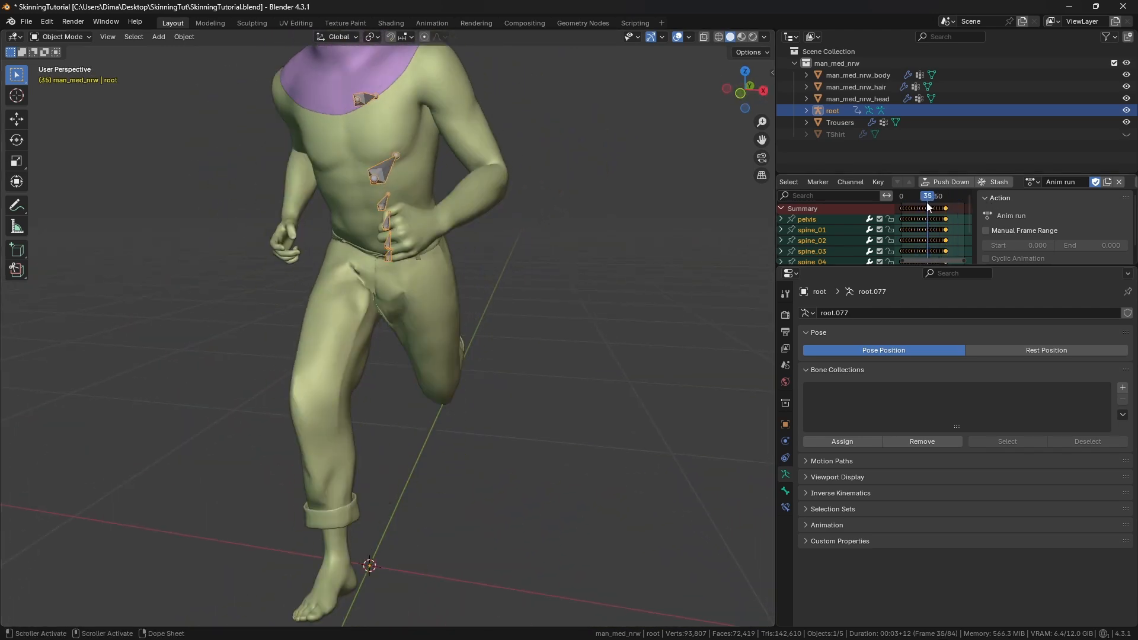
middle_click_drag(522, 269, 593, 284)
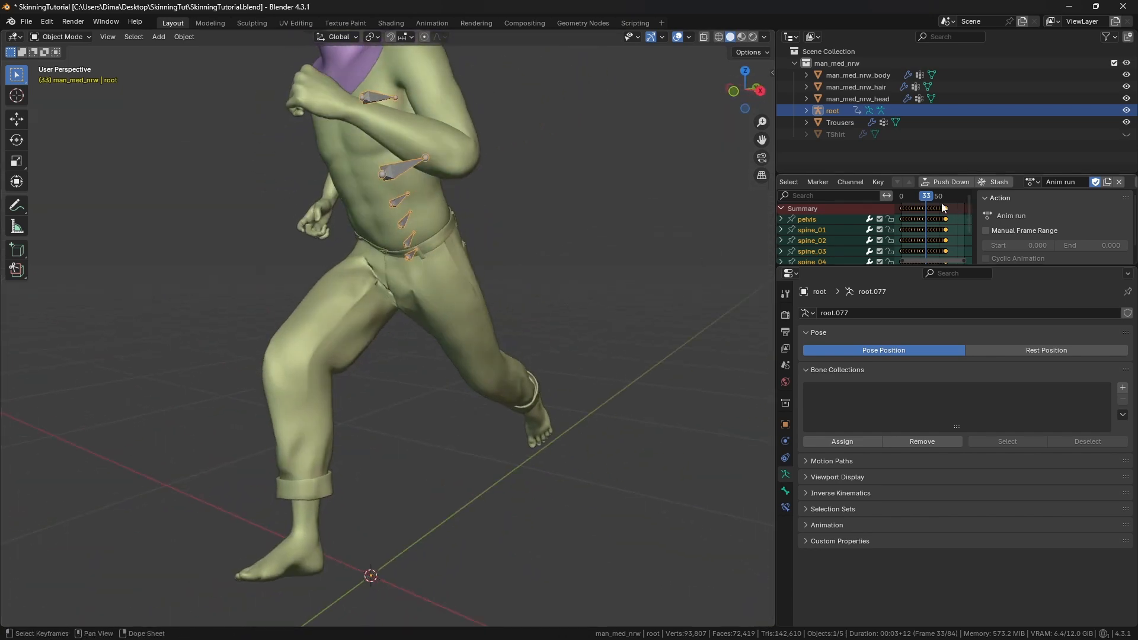
mouse_move(922, 201)
left_mouse_down()
mouse_move(911, 199)
mouse_move(923, 200)
left_mouse_up()
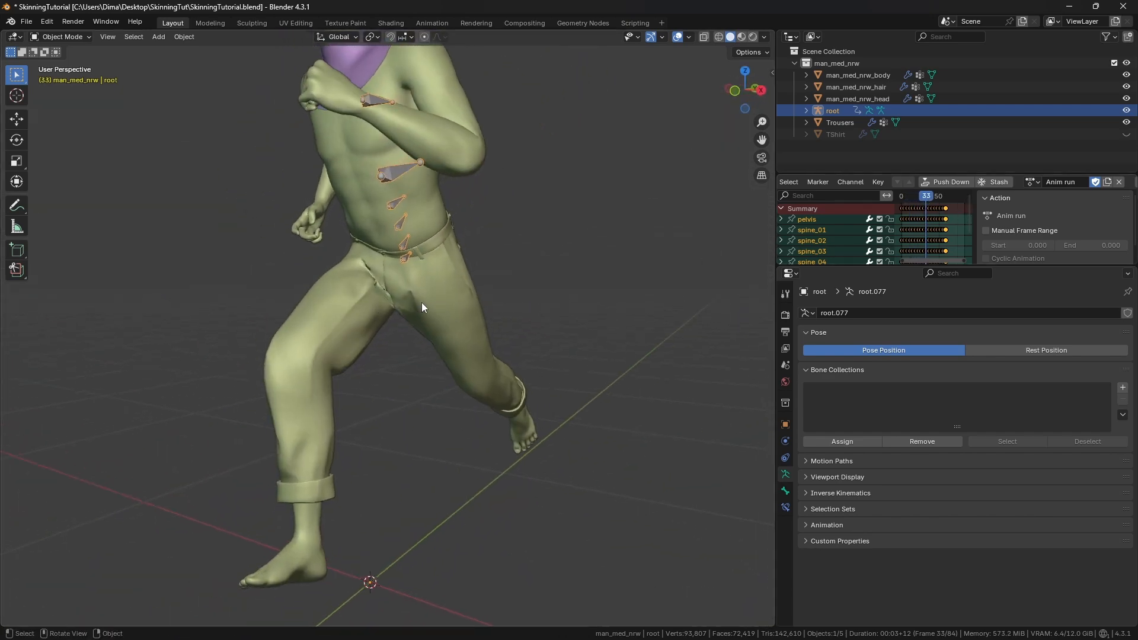
middle_click_drag(384, 268, 368, 276)
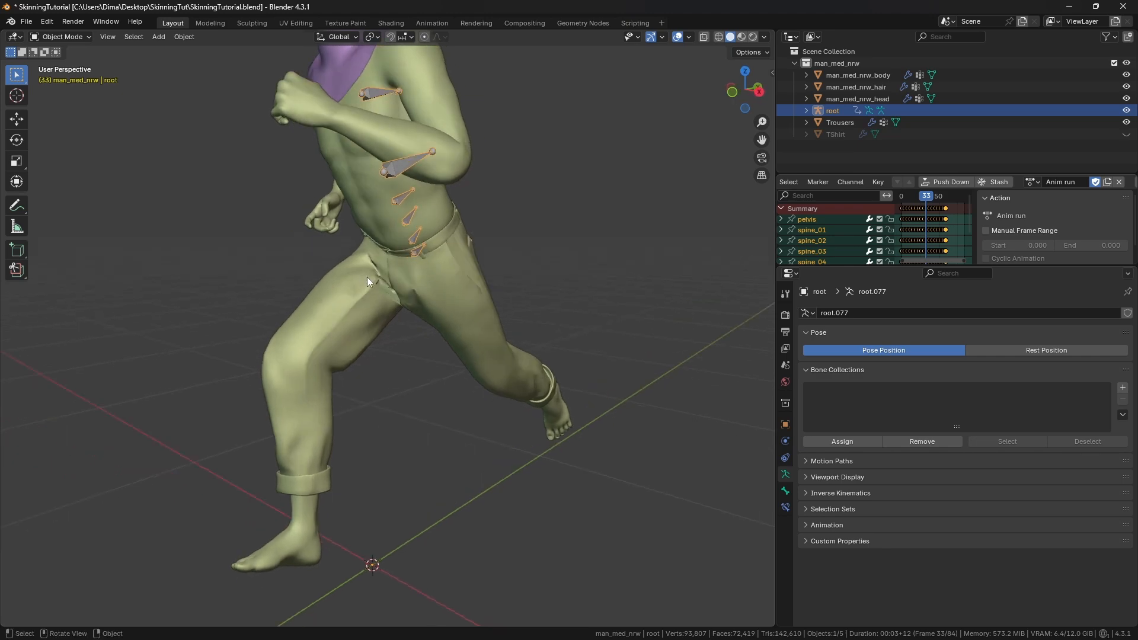
Scrub the run animation to frame 36 while checking the crotch, and close the Action Editor area below the Outliner.
scroll(454, 320, "up", 2)
middle_click_drag(462, 315, 361, 292)
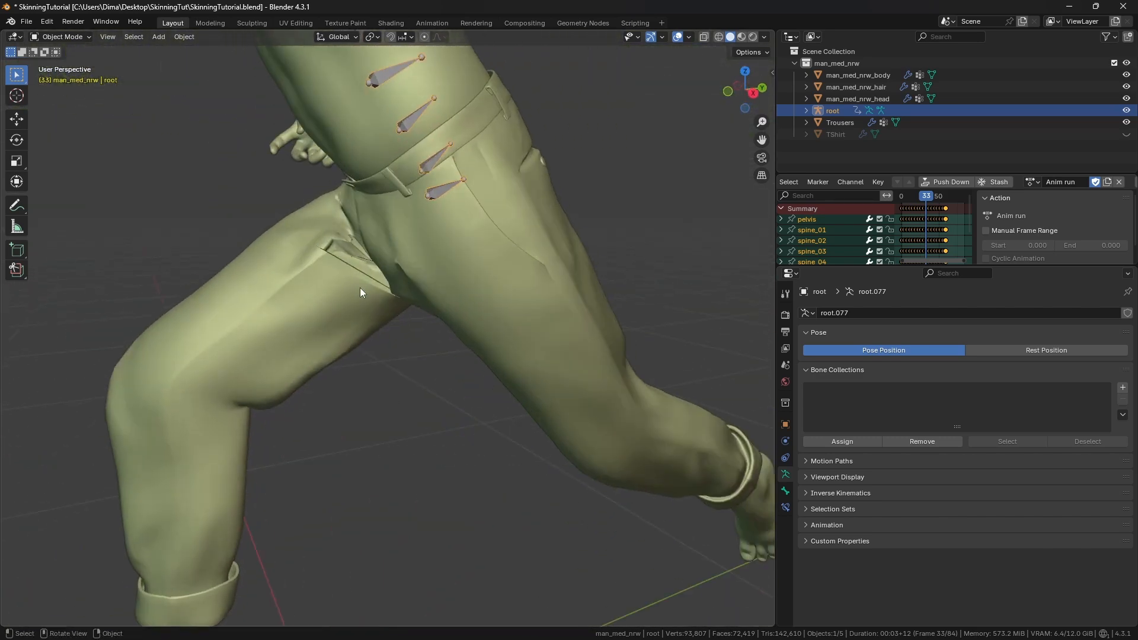
left_click_drag(915, 197, 928, 206)
scroll(559, 275, "down", 4)
middle_click_drag(557, 282, 579, 303)
left_click_drag(780, 170, 794, 207)
middle_click_drag(605, 249, 590, 228)
Show the Animation utils, apply the Anim fall action to the root armature and play it back, pausing at frame 34.
key("n")
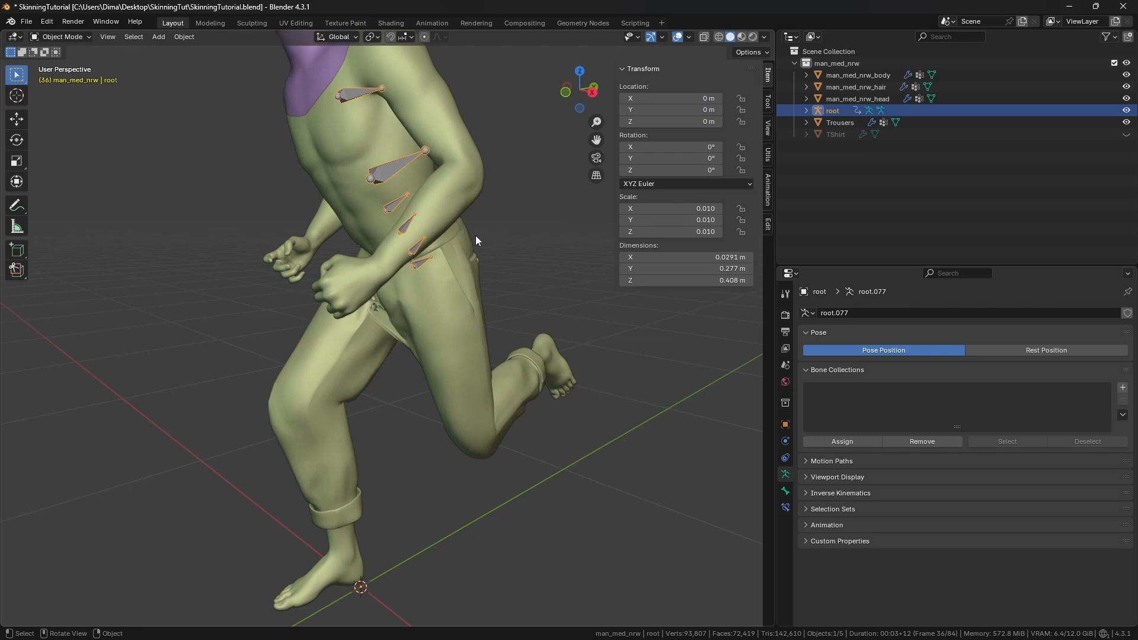
left_click(769, 190)
middle_click_drag(502, 283, 456, 277)
left_click(696, 186)
left_click(687, 150)
scroll(465, 267, "up", 3)
key("space")
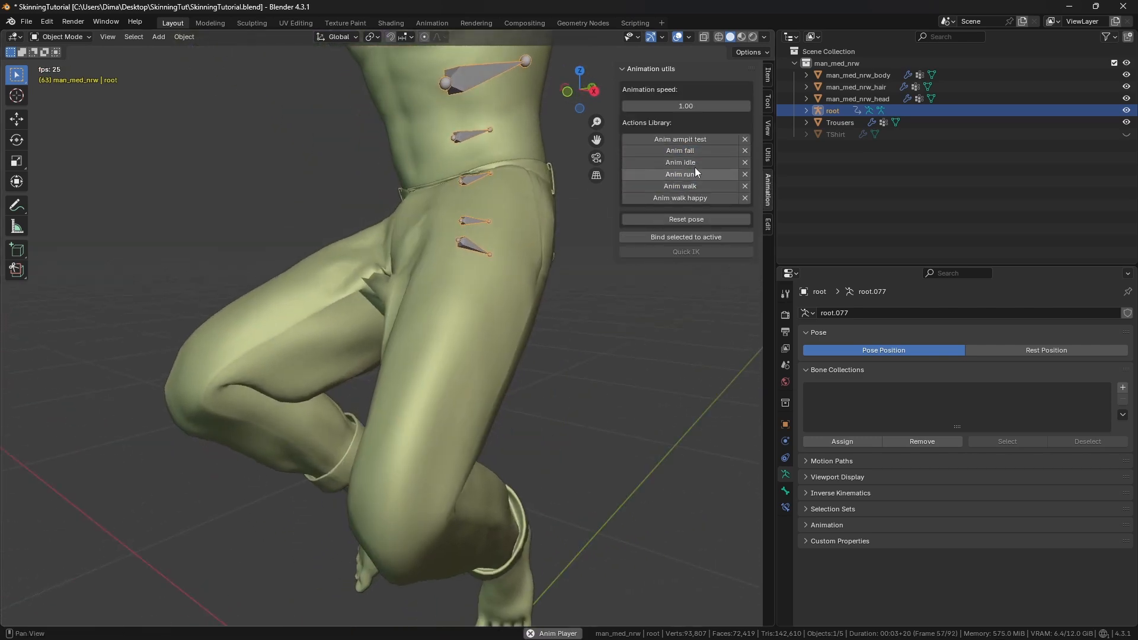
middle_click_drag(582, 261, 535, 268)
key("space")
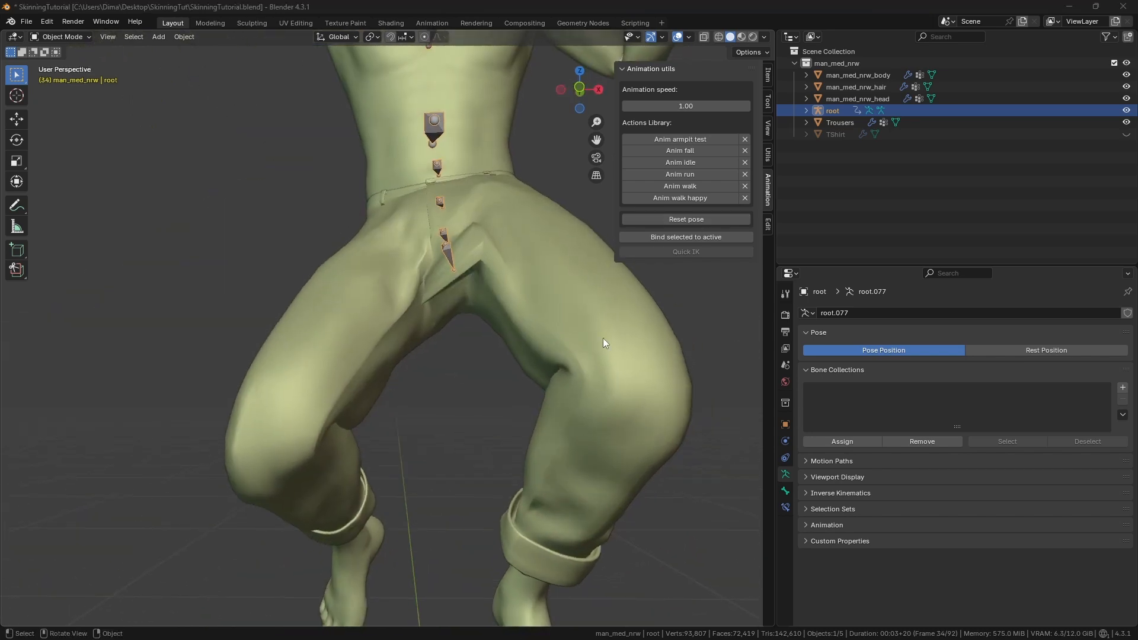
middle_click_drag(588, 342, 486, 311)
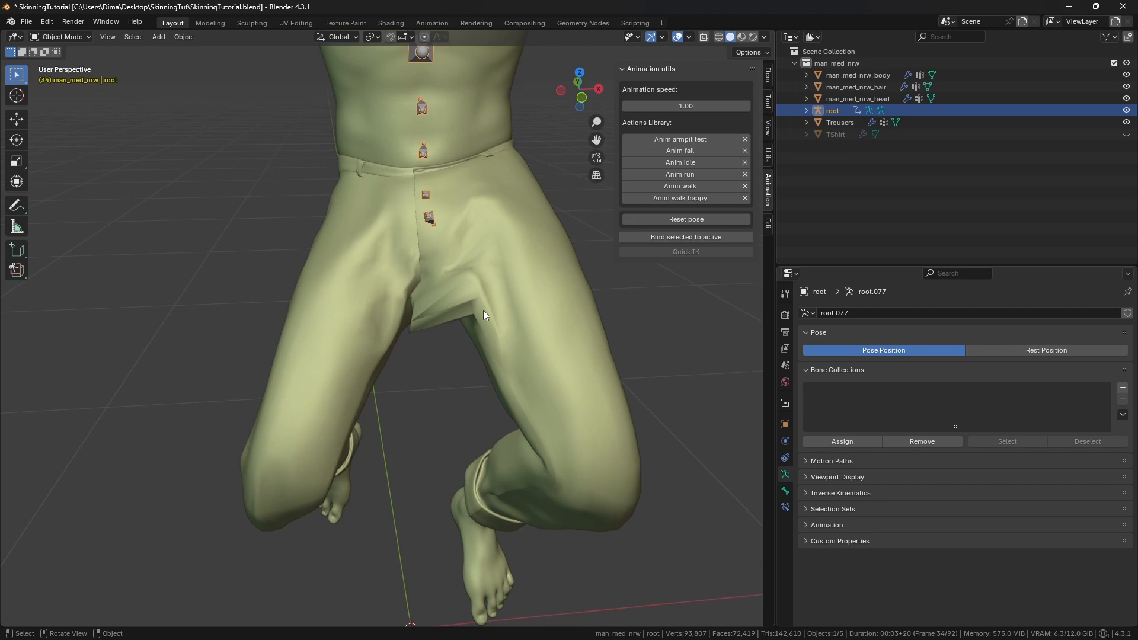
Reset the armature's pose and compare the selected man_med_nrw_body and Trousers meshes around the crotch in wireframe shading.
left_click(686, 219)
mouse_move(551, 255)
middle_mouse_down()
mouse_move(432, 257)
mouse_move(454, 255)
mouse_move(432, 287)
middle_mouse_up()
key("shift+z")
scroll(436, 311, "up", 4)
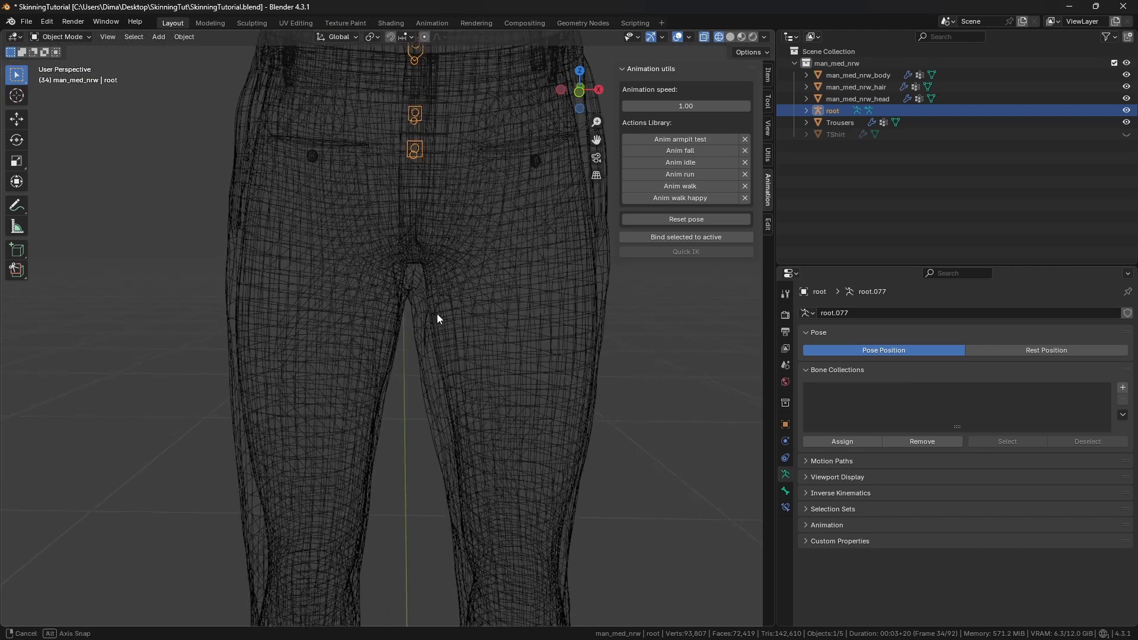
left_click(484, 320)
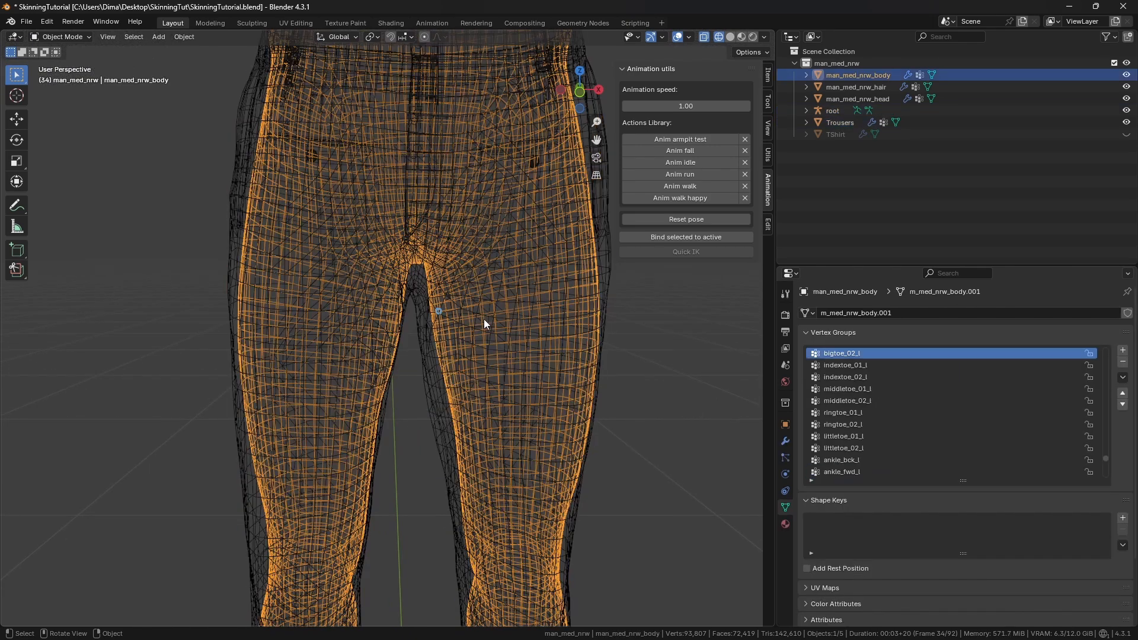
left_click(421, 329, "shift")
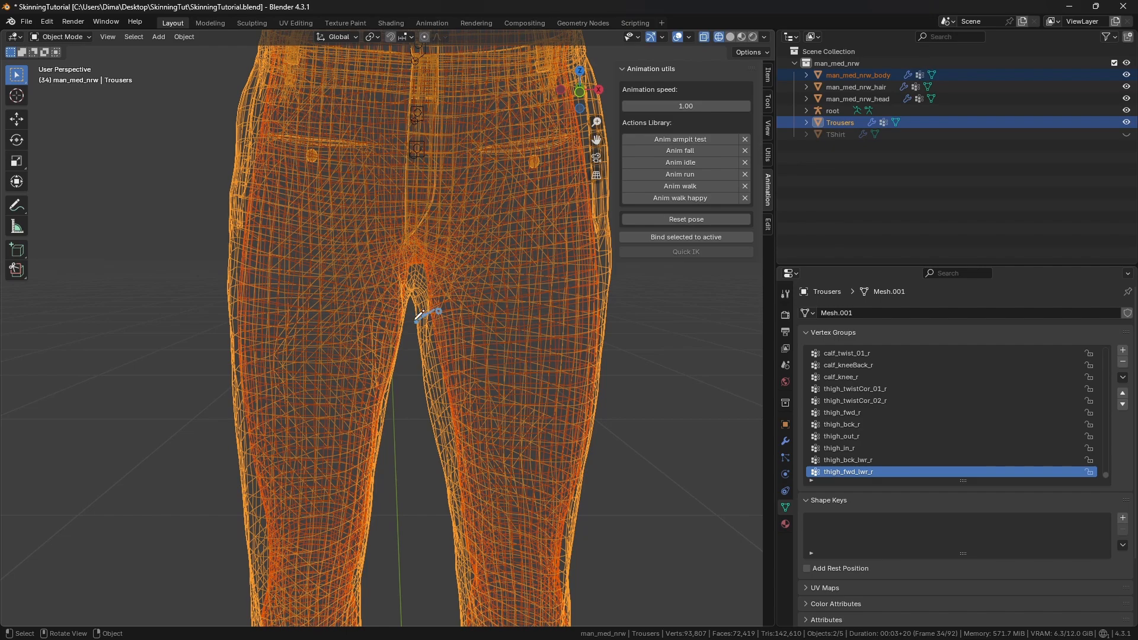
scroll(448, 341, "up", 2)
middle_click_drag(506, 288, 481, 300)
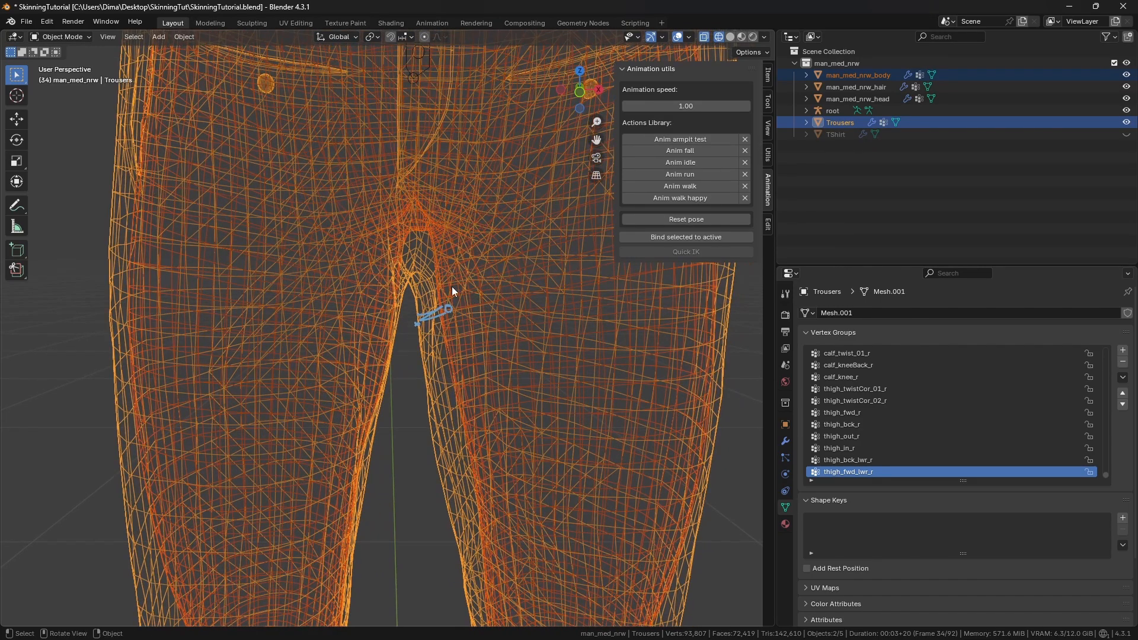
mouse_move(393, 332)
middle_mouse_down()
mouse_move(441, 347)
mouse_move(450, 322)
middle_mouse_up()
Enter Edit Mode on the Trousers in front view and select a vertex on the inner thigh just below the crotch.
key("shift+z")
key("shift+z")
scroll(450, 322, "up", 2)
key("KP_1")
left_click(434, 319)
key("Tab")
left_click(438, 320)
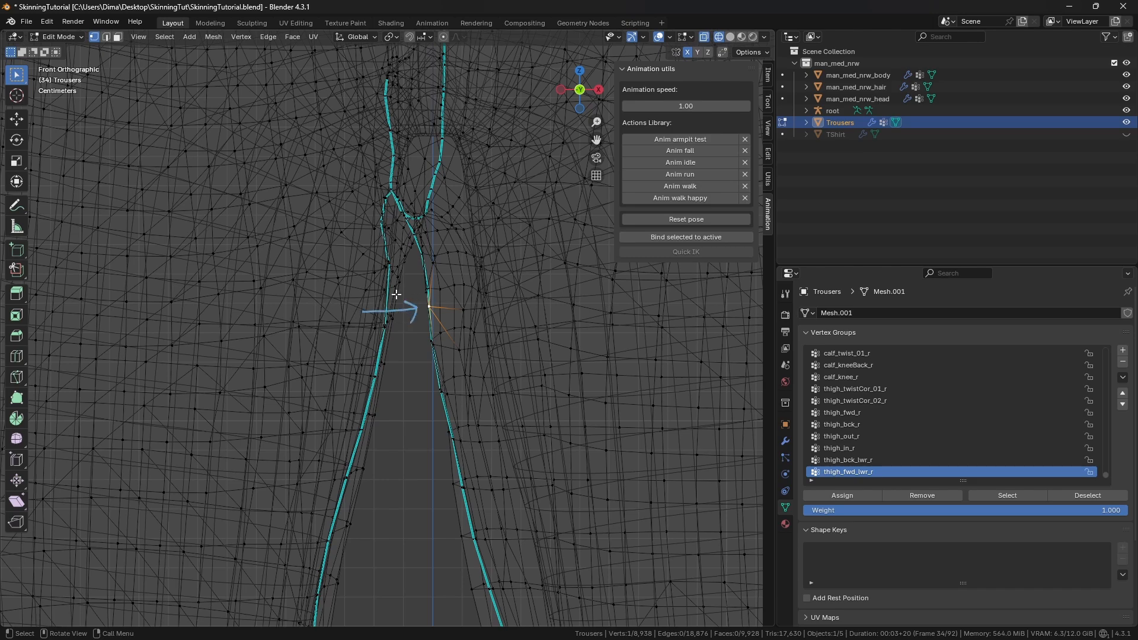
Return to solid shading in Object Mode, reapply the Anim fall action and play it back.
scroll(388, 332, "down", 8)
key("shift+z")
middle_click_drag(391, 325, 425, 363, "shift")
scroll(402, 340, "up", 2)
key("Tab")
left_click(668, 151)
scroll(435, 329, "down", 2)
scroll(435, 329, "up", 2)
key("space")
key("space")
scroll(468, 322, "up", 2)
Make the Trousers' Armature modifier deform the mesh and its editing cage while in Edit Mode.
key("Tab")
middle_click_drag(501, 374, 457, 374)
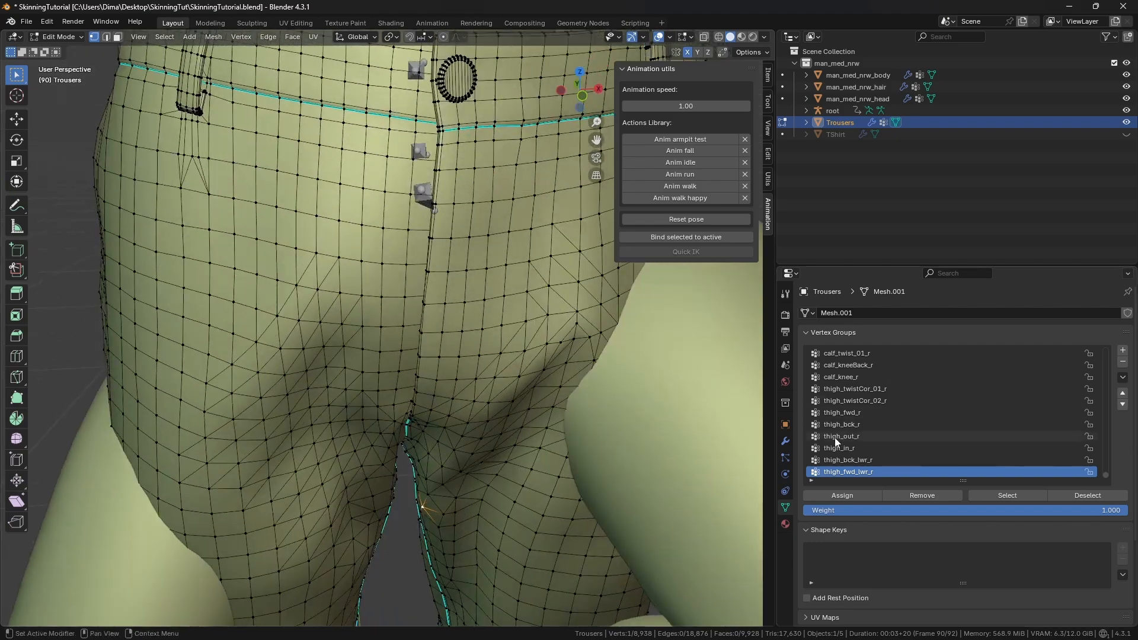
left_click(784, 440)
left_click(1062, 332)
left_click(1049, 332)
middle_click_drag(416, 332, 459, 328)
middle_click_drag(426, 341, 378, 328)
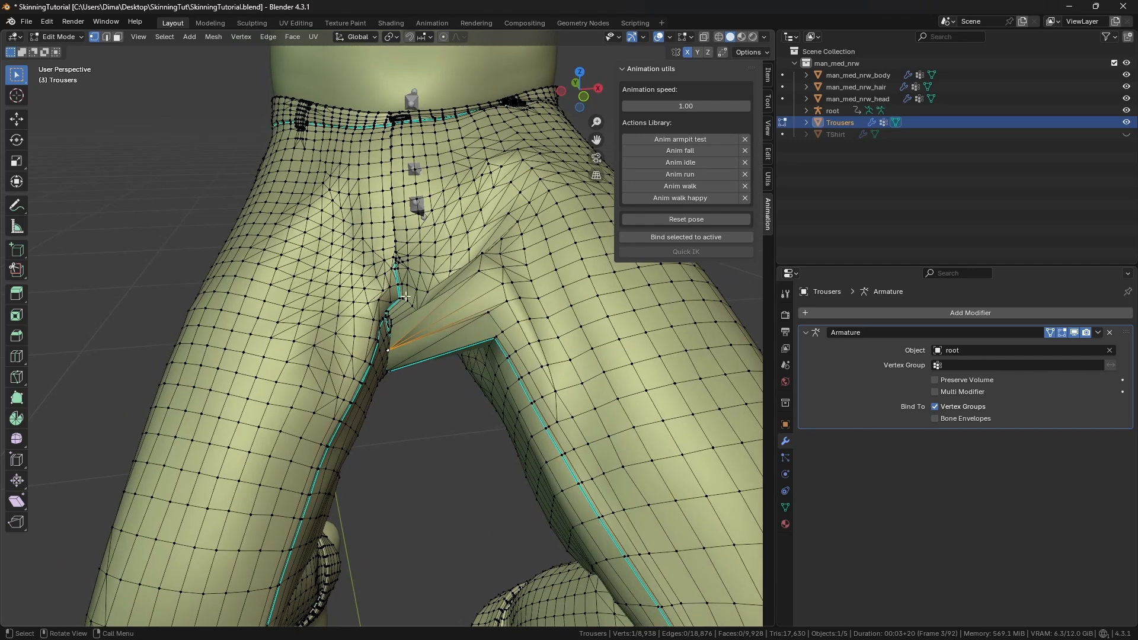
Put the root armature in Pose Mode, reveal all bones and hide everything except thigh_r and thigh_l.
key("Tab")
left_click(421, 207)
key("ctrl+Tab")
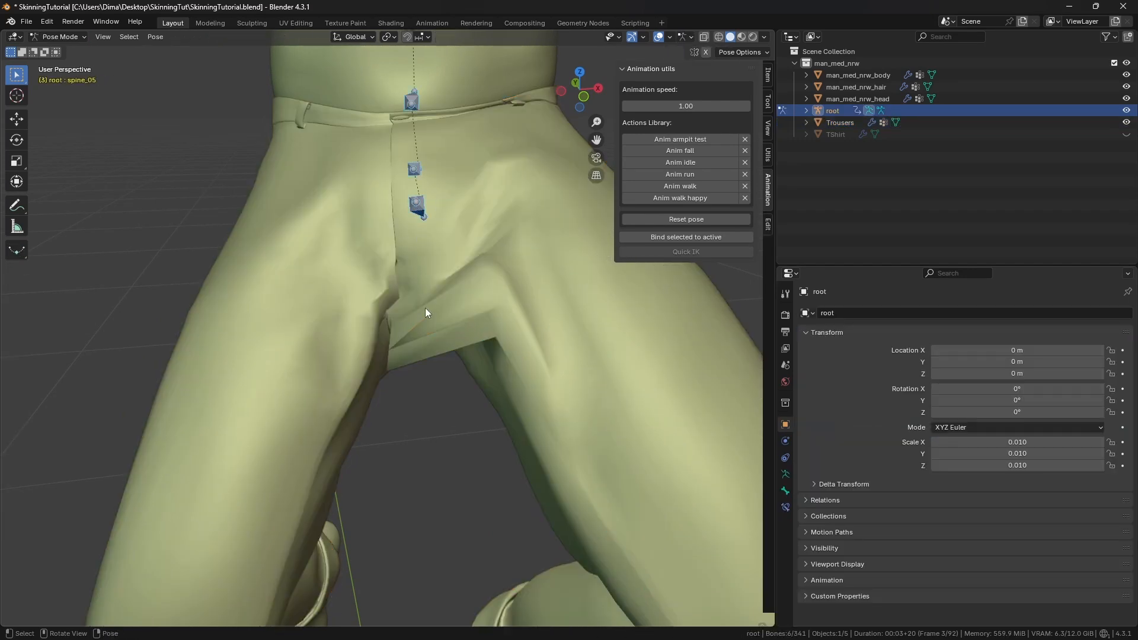
key("alt+h")
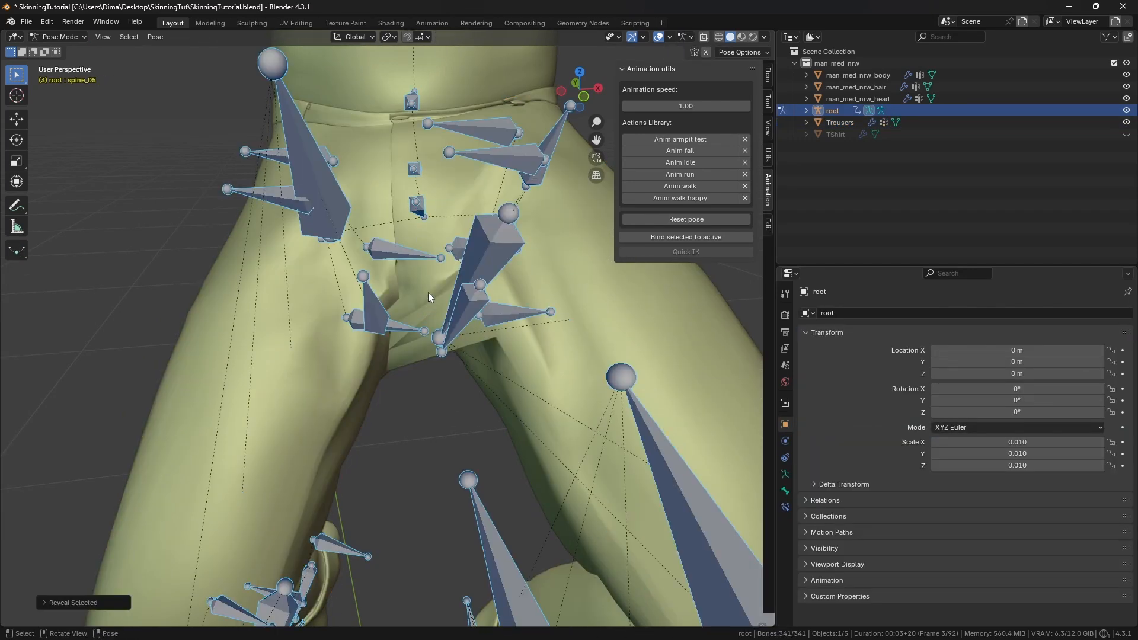
left_click(340, 212)
left_click(494, 243, "shift")
key("shift+h")
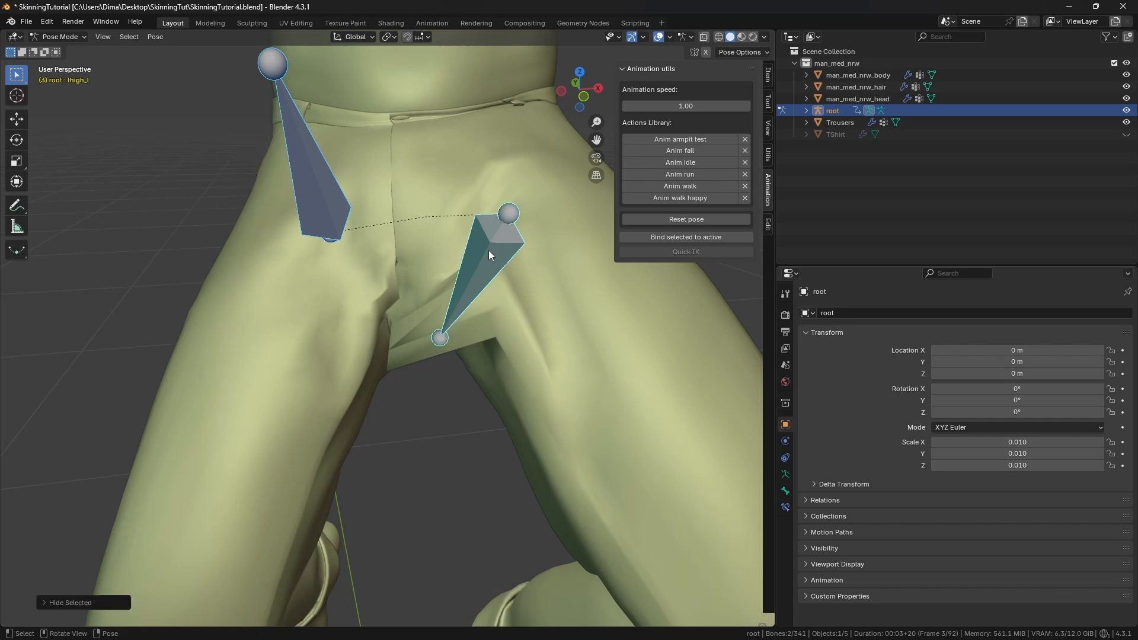
Test-rotate the thigh_r bone twice to check how the crotch of the Trousers follows, cancelling each rotation.
left_click(488, 251, "shift")
key("r")
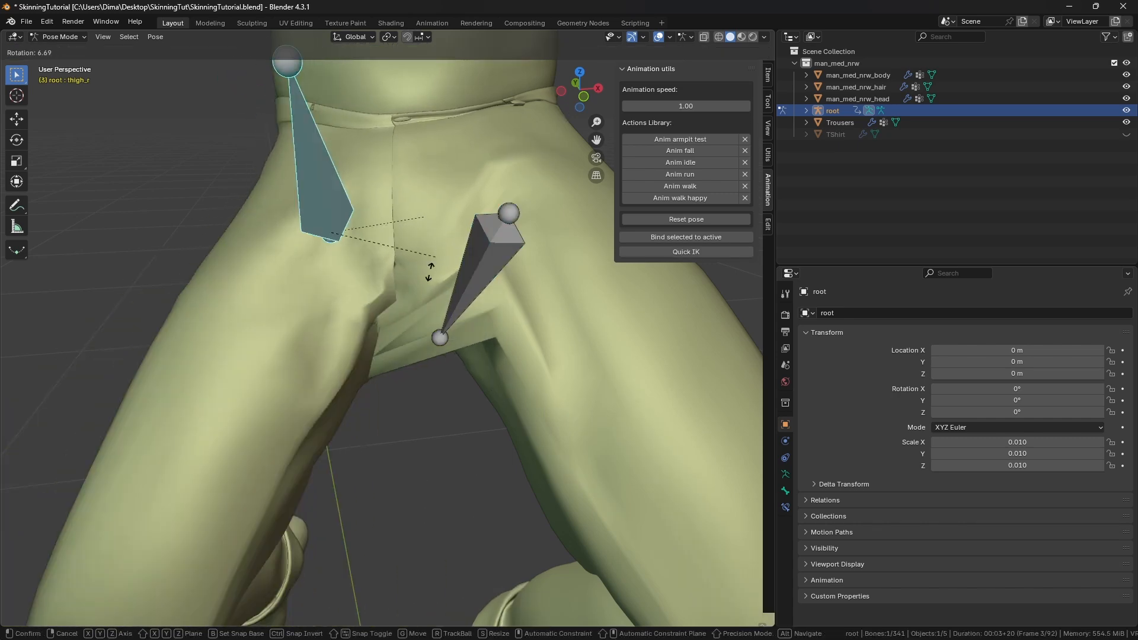
right_click(453, 267)
middle_click_drag(452, 267, 495, 340)
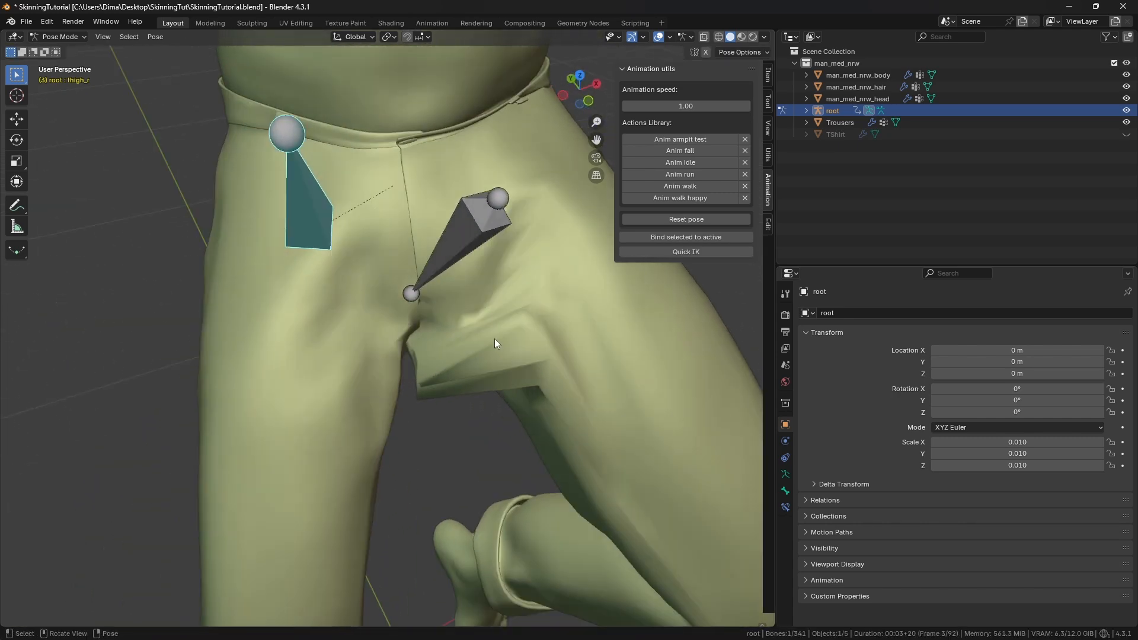
key("r")
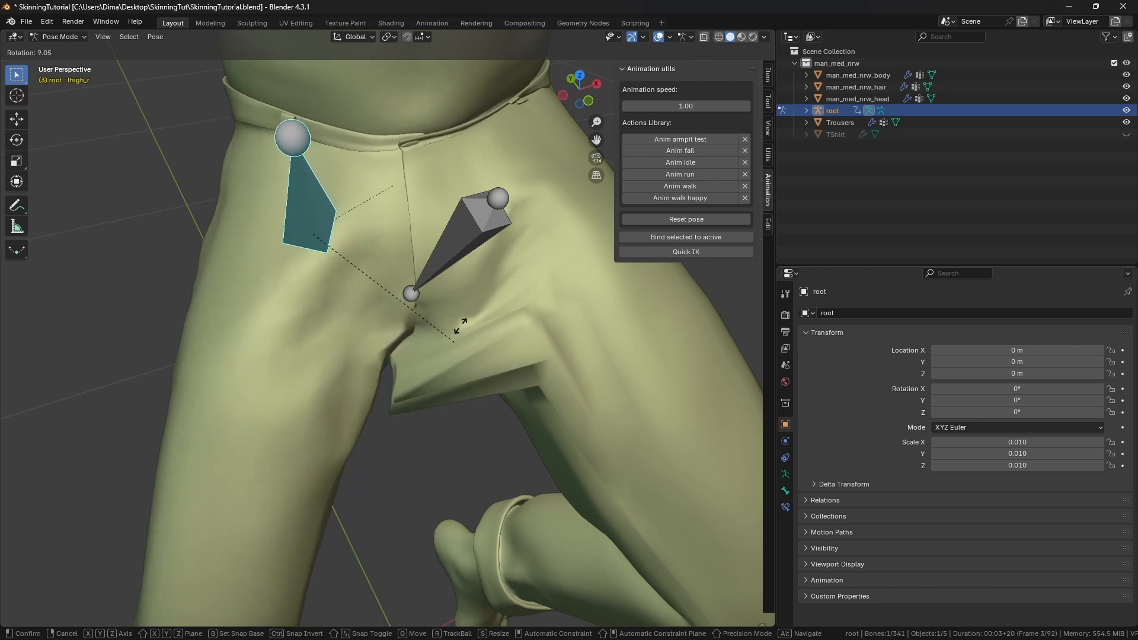
right_click(464, 335)
mouse_move(463, 336)
middle_mouse_down()
mouse_move(436, 282)
mouse_move(372, 306)
mouse_move(532, 316)
mouse_move(515, 313)
mouse_move(514, 292)
mouse_move(501, 325)
mouse_move(538, 394)
mouse_move(466, 345)
mouse_move(469, 334)
middle_mouse_up()
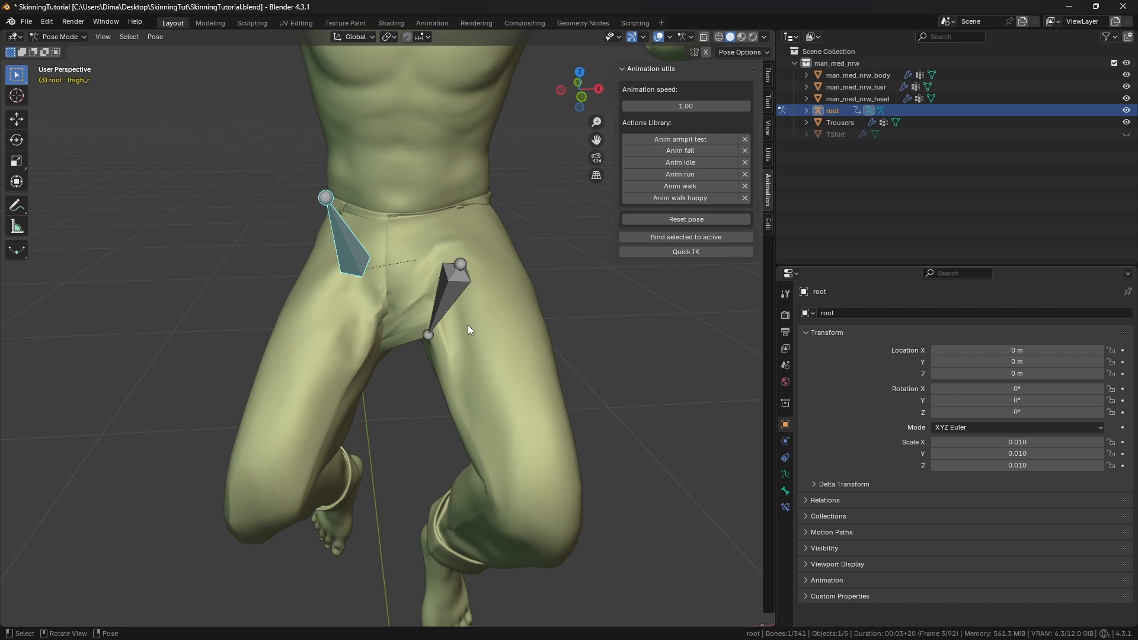
middle_click_drag(467, 325, 407, 369)
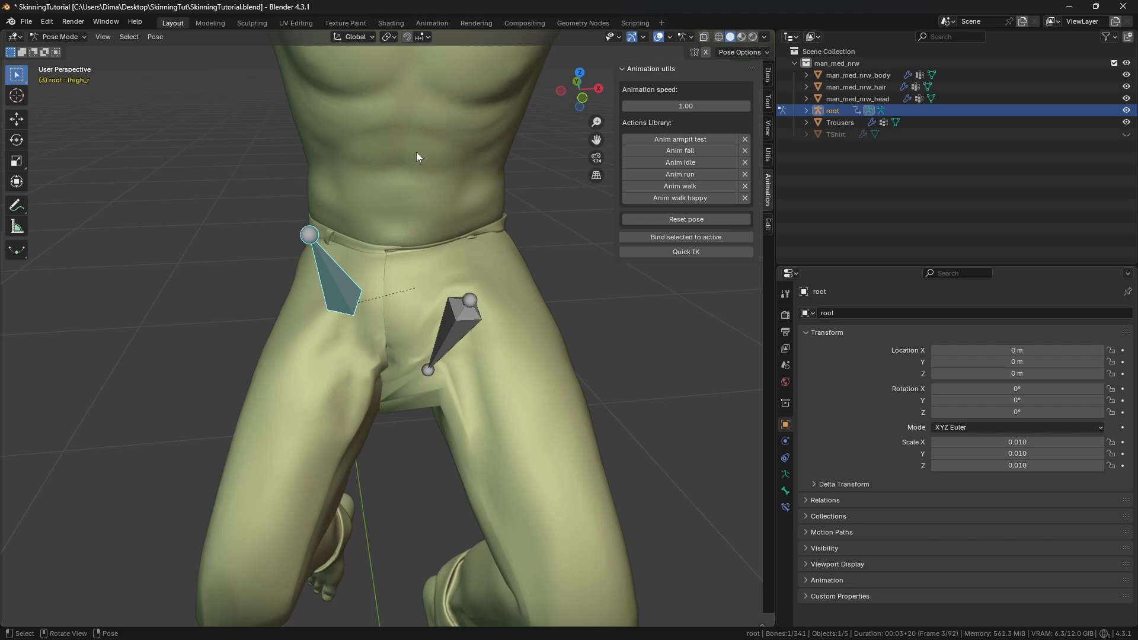
Reset the armature's pose and show the character's upper body in front view.
left_click(672, 219)
scroll(498, 240, "down", 3)
mouse_move(456, 261)
middle_mouse_down()
mouse_move(418, 291)
mouse_move(347, 206)
mouse_move(382, 222)
mouse_move(449, 219)
mouse_move(445, 274)
middle_mouse_up()
scroll(451, 202, "down", 1)
Mark the shoulder, elbow, wrist and hip joints on the character with freehand annotation circles.
left_click_drag(491, 265, 497, 252)
mouse_move(320, 248)
left_mouse_down()
mouse_move(311, 258)
mouse_move(329, 252)
left_mouse_up()
left_click_drag(557, 340, 544, 346)
left_click_drag(254, 344, 252, 349)
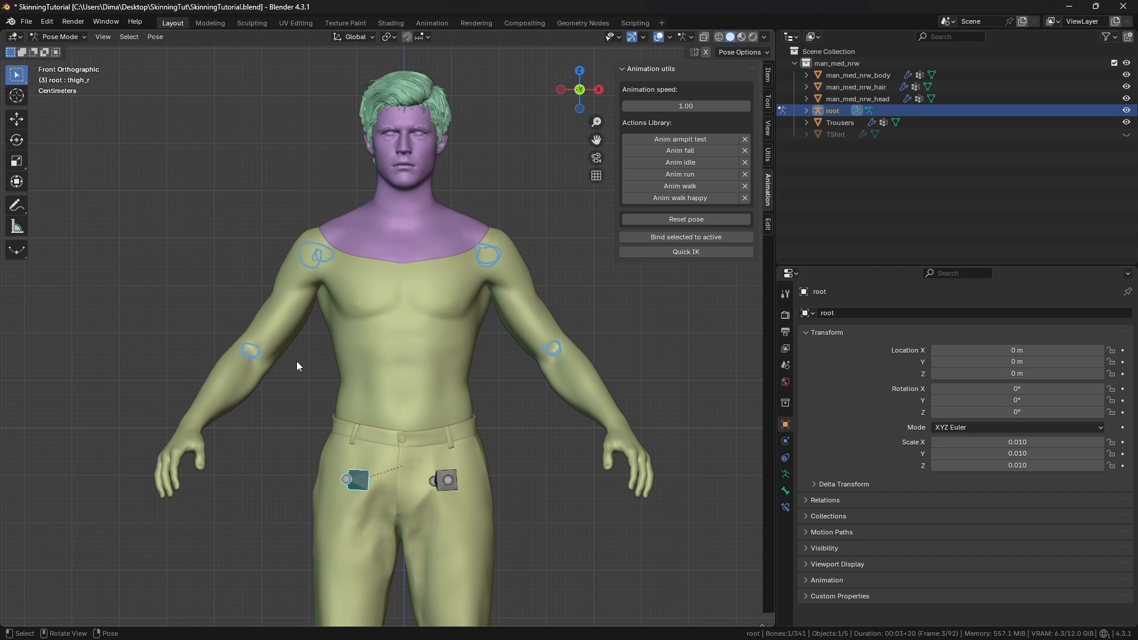
left_click_drag(618, 421, 611, 422)
middle_click_drag(527, 434, 480, 389, "shift")
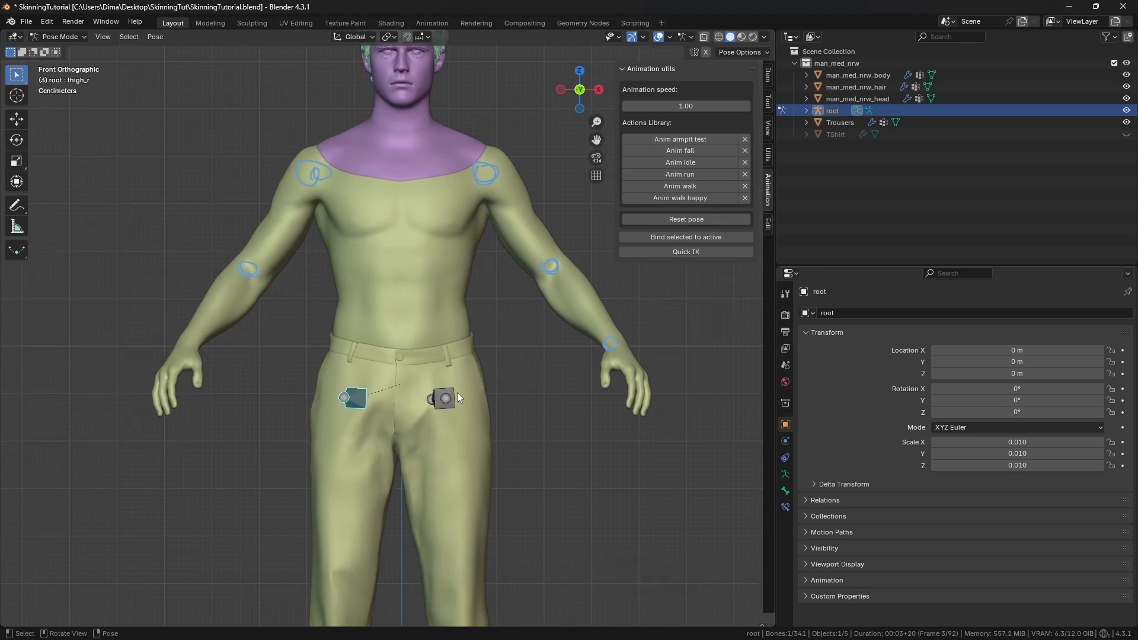
mouse_move(459, 397)
left_mouse_down()
mouse_move(472, 382)
mouse_move(477, 406)
mouse_move(453, 413)
left_mouse_up()
mouse_move(363, 396)
left_mouse_down()
mouse_move(360, 410)
mouse_move(368, 398)
left_mouse_up()
middle_click_drag(455, 569, 458, 441, "shift")
scroll(382, 447, "down", 3)
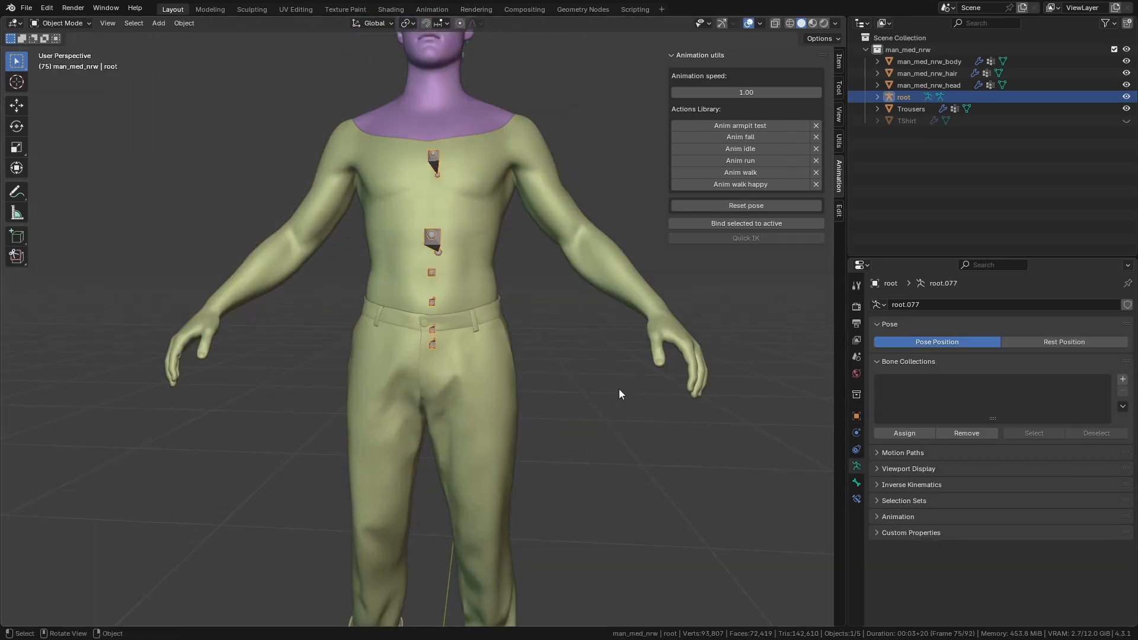
Apply the Anim fall action to the armature and open the Trousers in Edit Mode, zoomed in on the crotch.
middle_click_drag(617, 394, 546, 414)
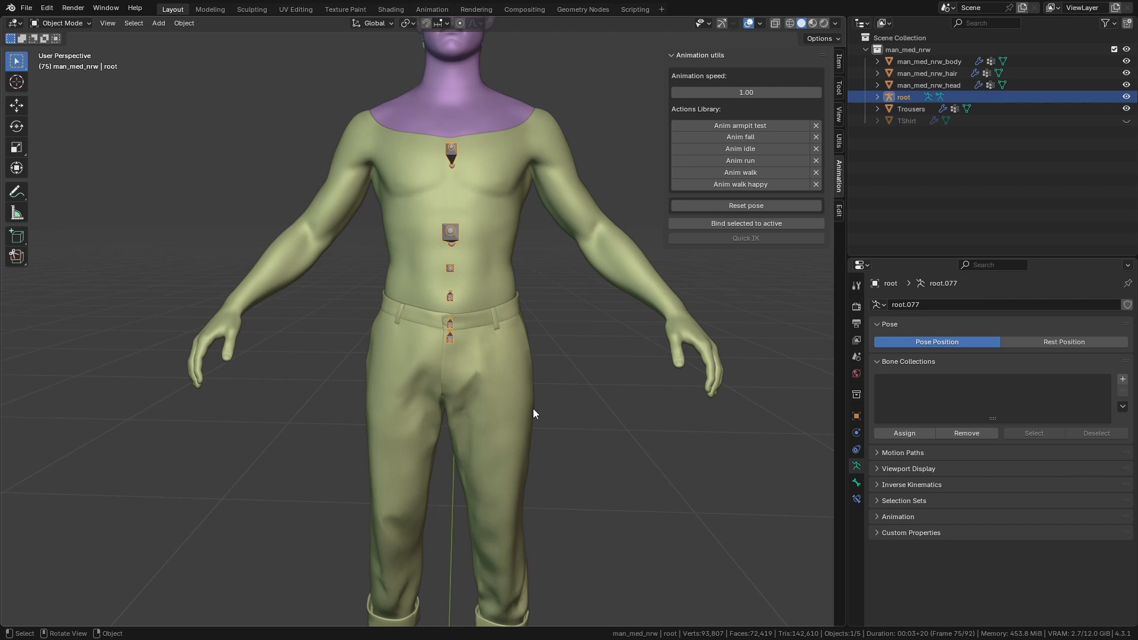
middle_click_drag(486, 358, 441, 336)
left_click(539, 266)
left_click(741, 138)
scroll(536, 326, "up", 2)
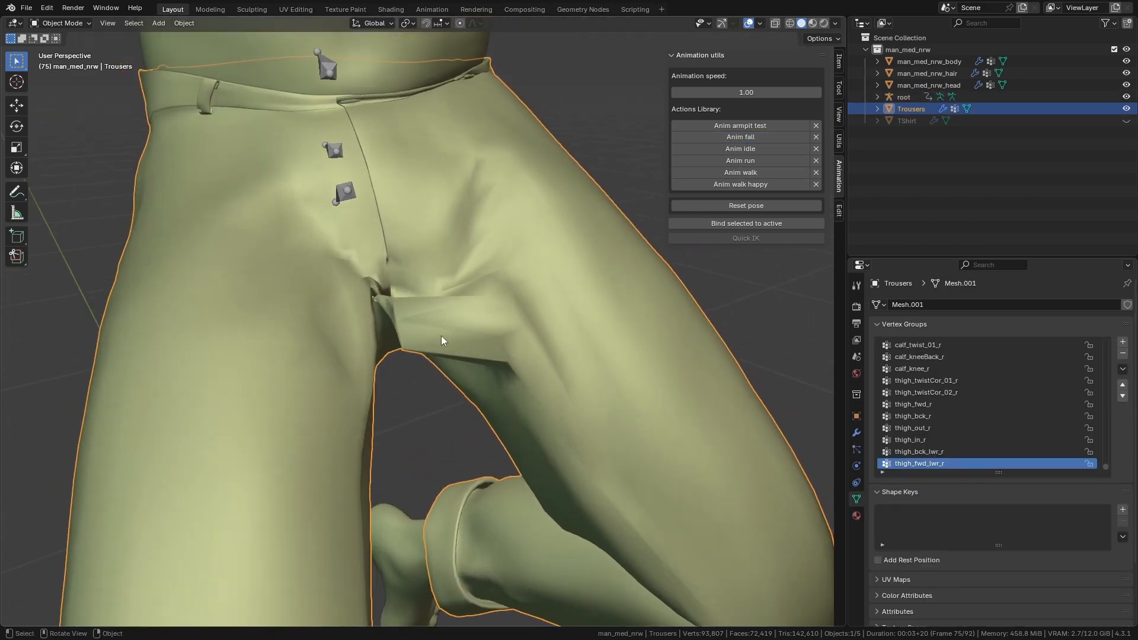
key("ctrl+Tab")
left_click(668, 329)
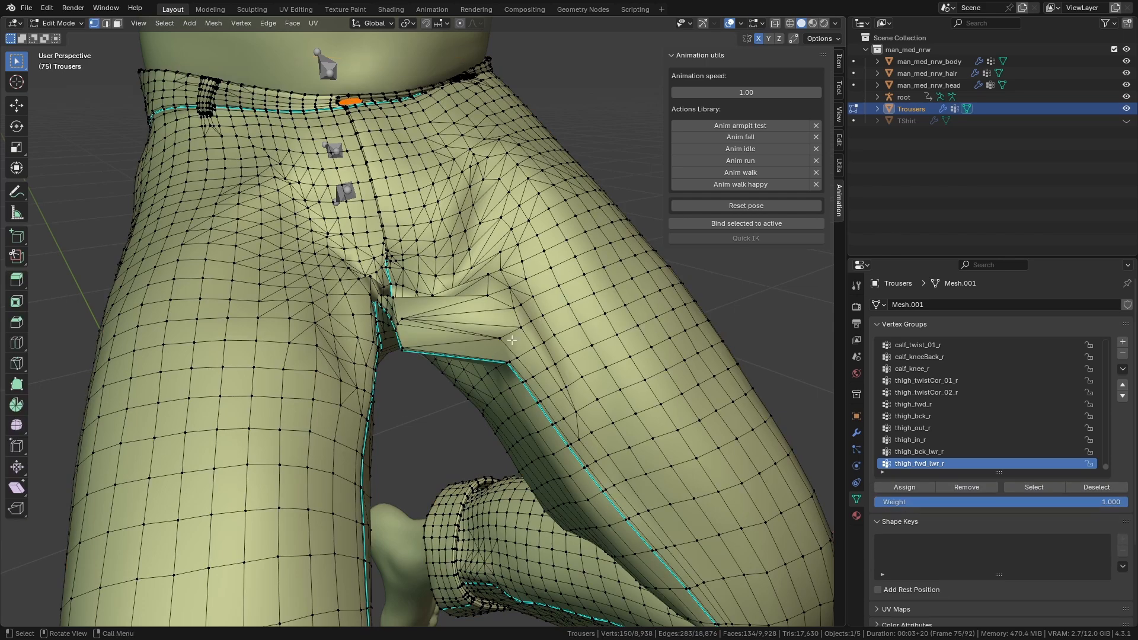
Inspect the vertex weights of the stretched vertices on the inner thigh near the crotch one by one.
left_click(393, 354)
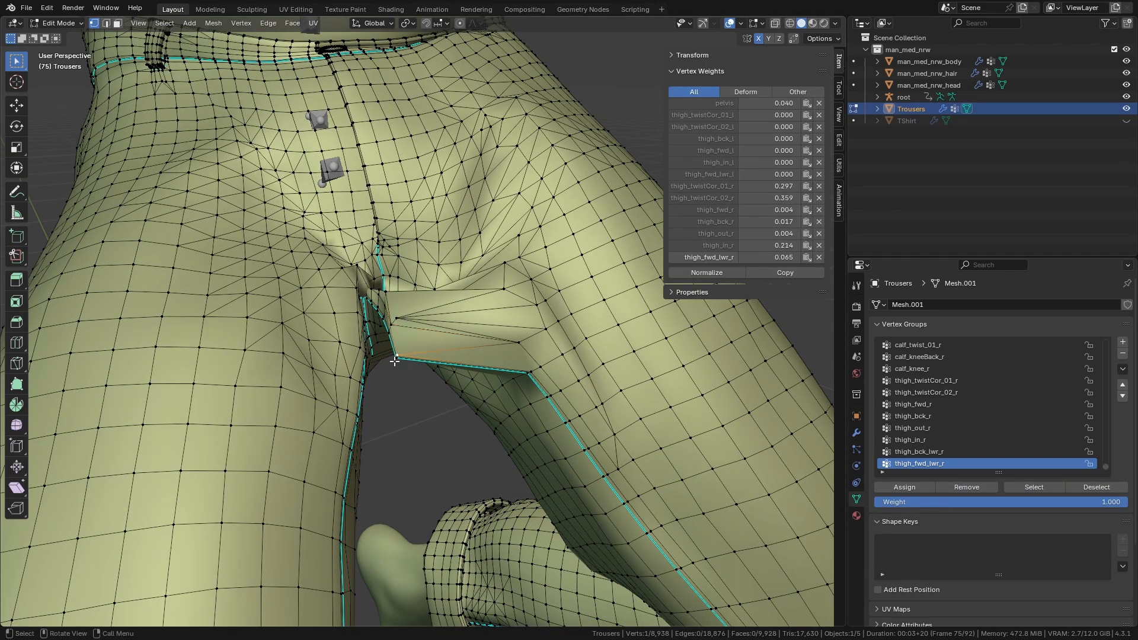
left_click(403, 317)
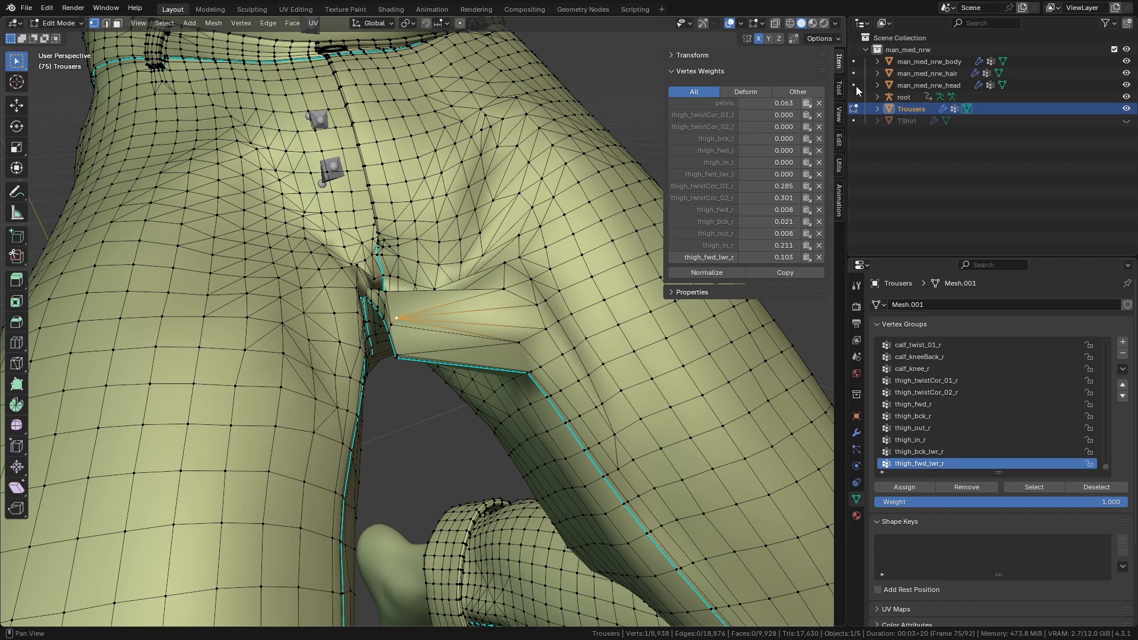
middle_click_drag(473, 210, 481, 208)
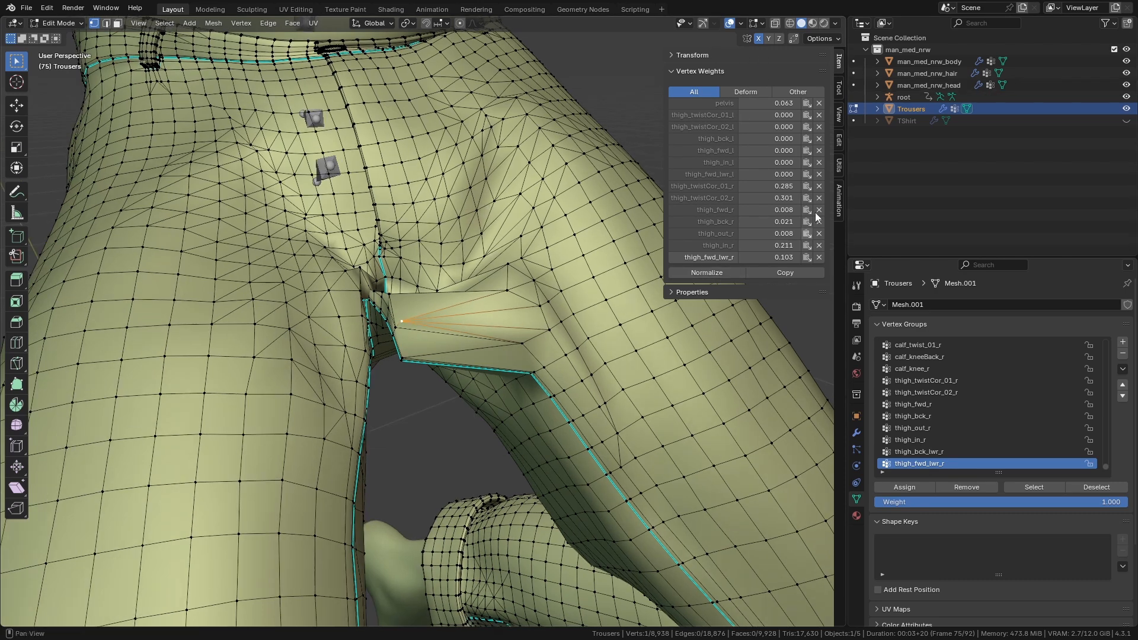
left_click(408, 362)
left_click(407, 324)
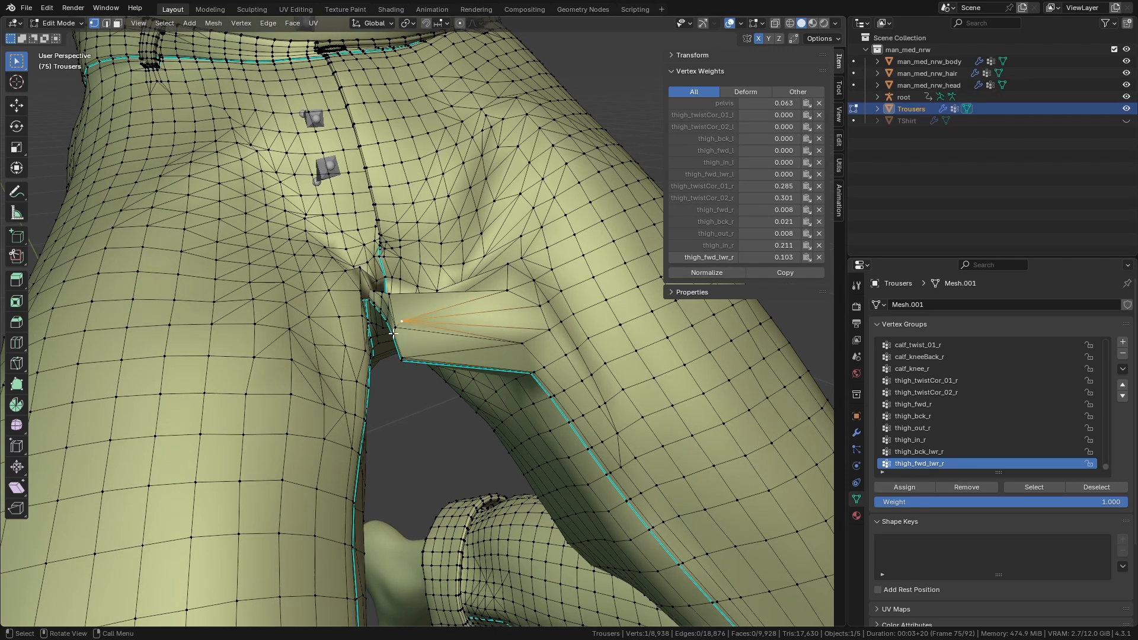
left_click(393, 334)
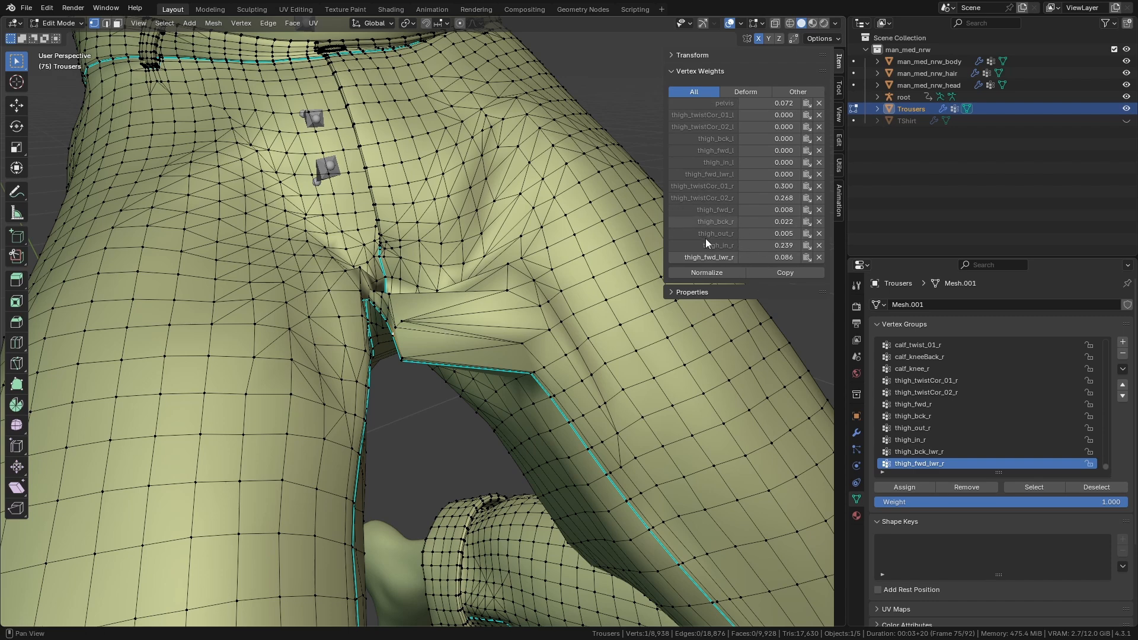
Check the vertex weights of more vertices along the crotch seam from a closer angle.
middle_click_drag(593, 261, 655, 228)
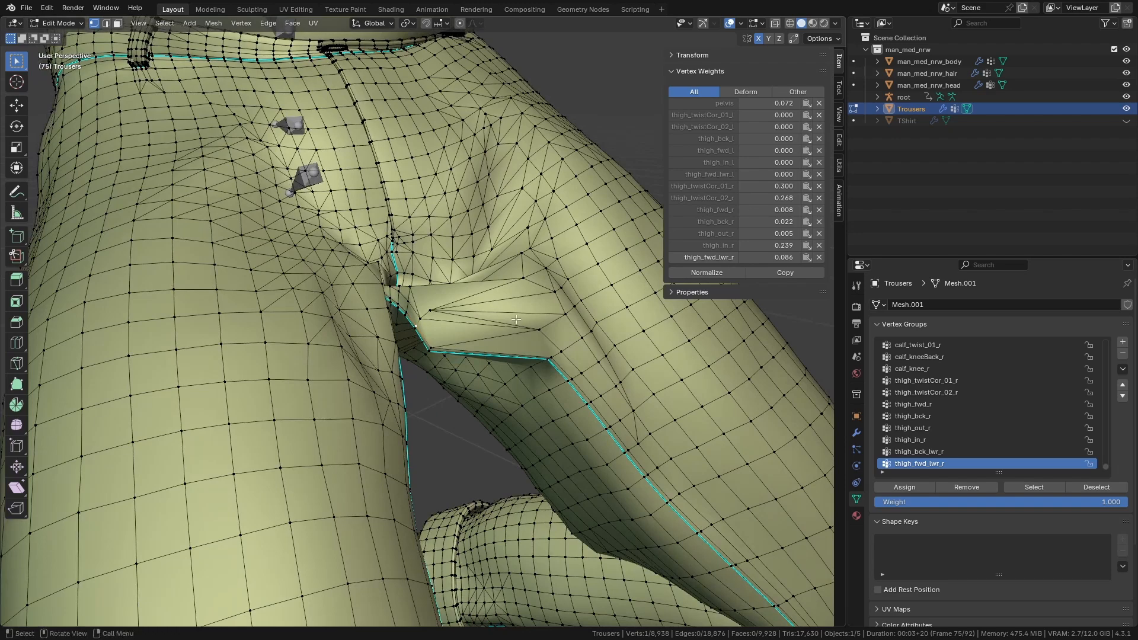
middle_click_drag(516, 320, 440, 331)
left_click(448, 334)
left_click(449, 335)
scroll(448, 334, "up", 2)
left_click(442, 330)
left_click(441, 331)
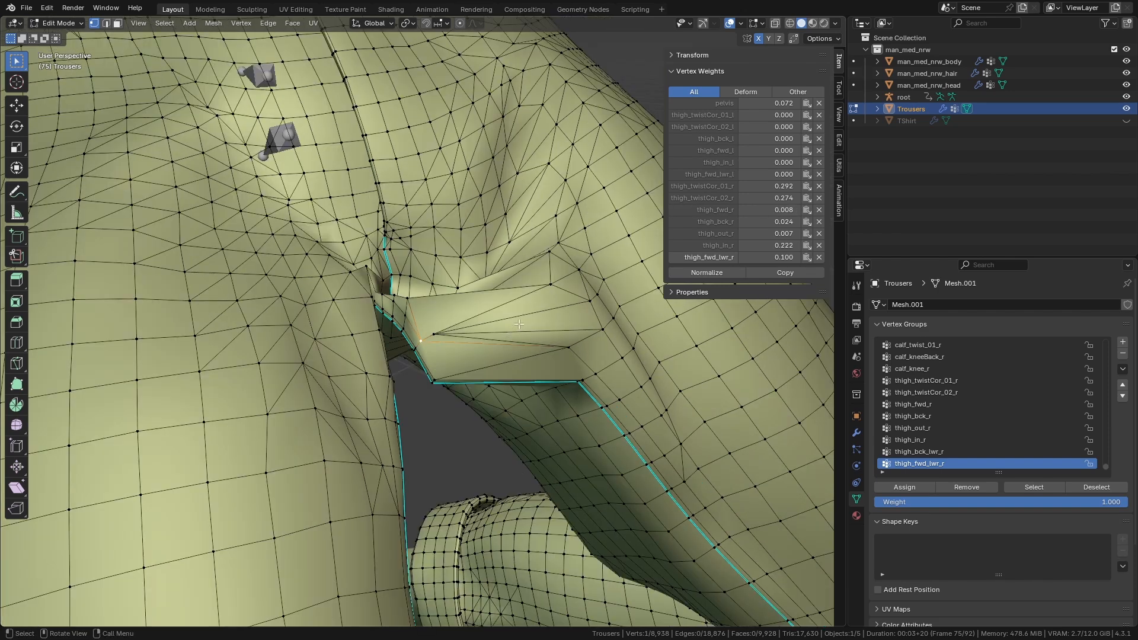
Select the stretched vertices beside the crotch seam and copy the weights of a left inner-thigh vertex to them.
middle_click_drag(522, 318, 455, 343)
left_click(451, 347)
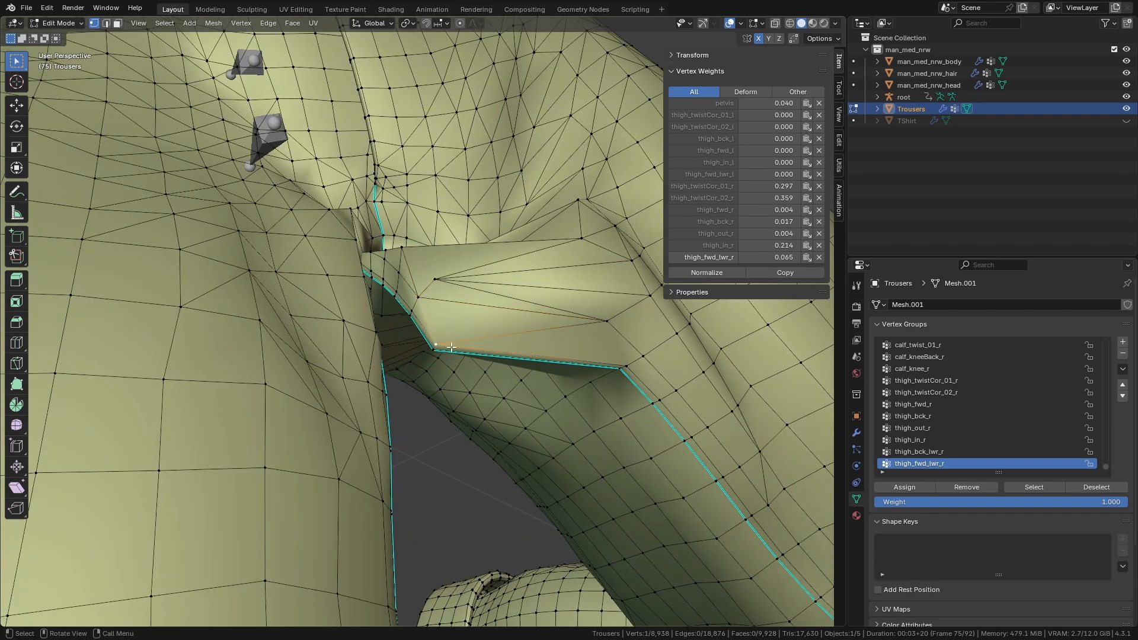
left_click(435, 350, "shift")
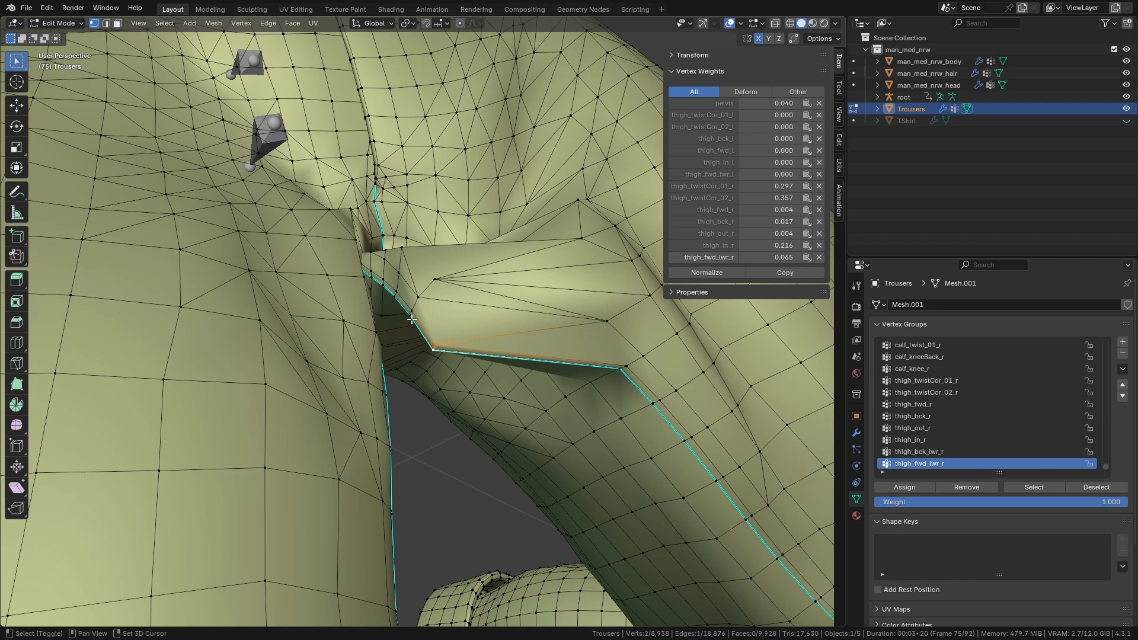
left_click(412, 315, "shift")
left_click(413, 310, "shift")
left_click(418, 297, "shift")
left_click(434, 279, "shift")
middle_click_drag(549, 325, 501, 352, "shift")
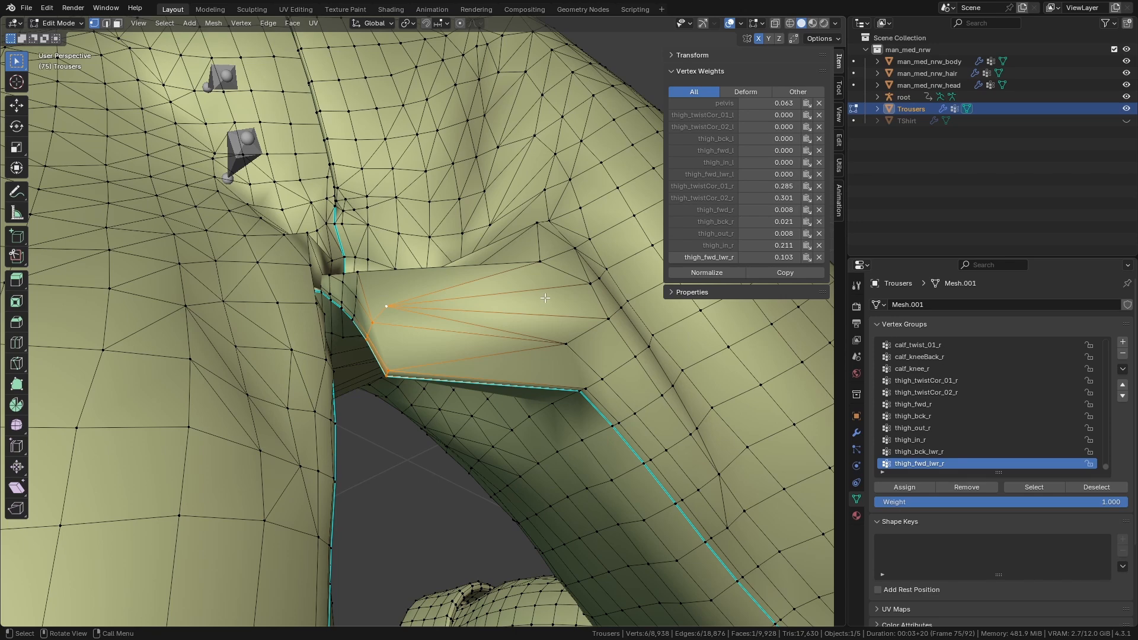
left_click(586, 294, "shift")
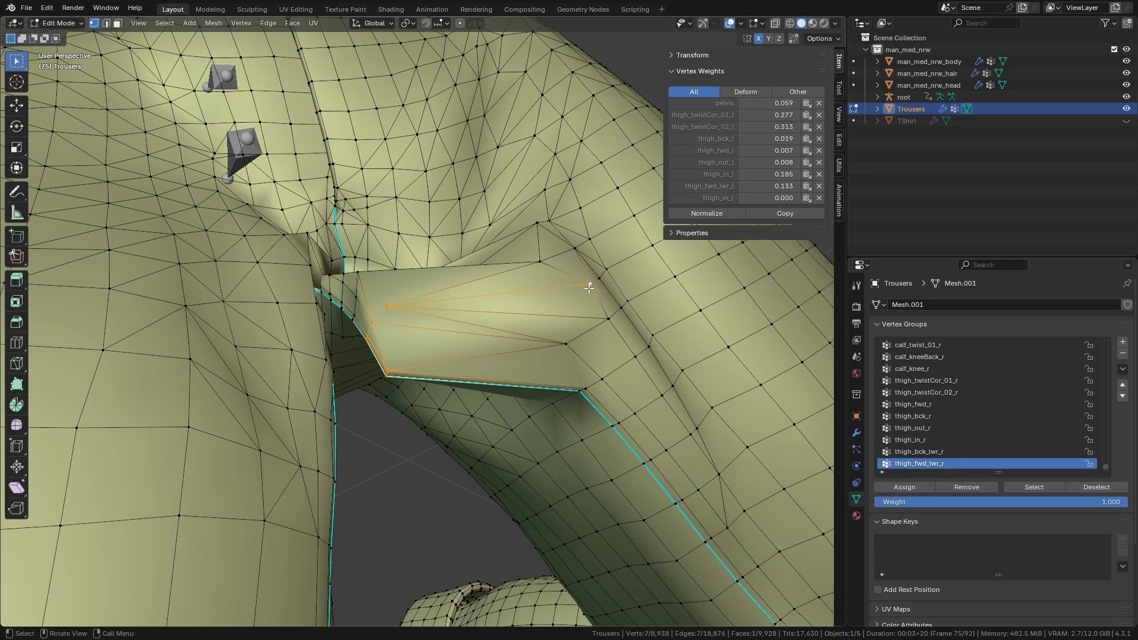
middle_click_drag(584, 295, 397, 379)
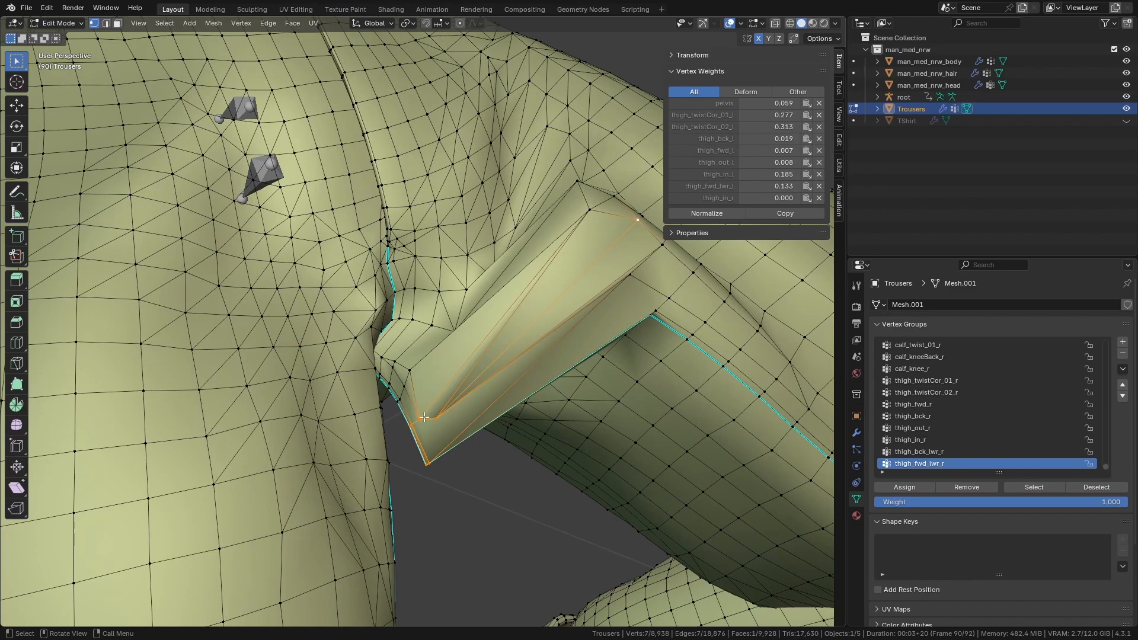
middle_click_drag(424, 417, 524, 400)
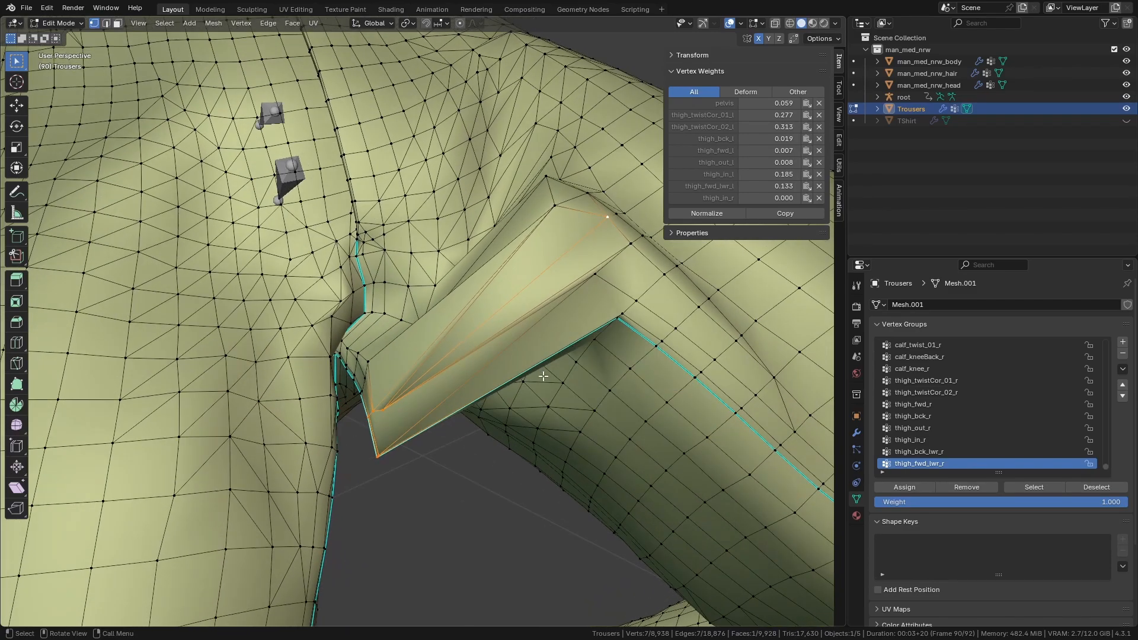
left_click(781, 215)
middle_click_drag(596, 286, 543, 281)
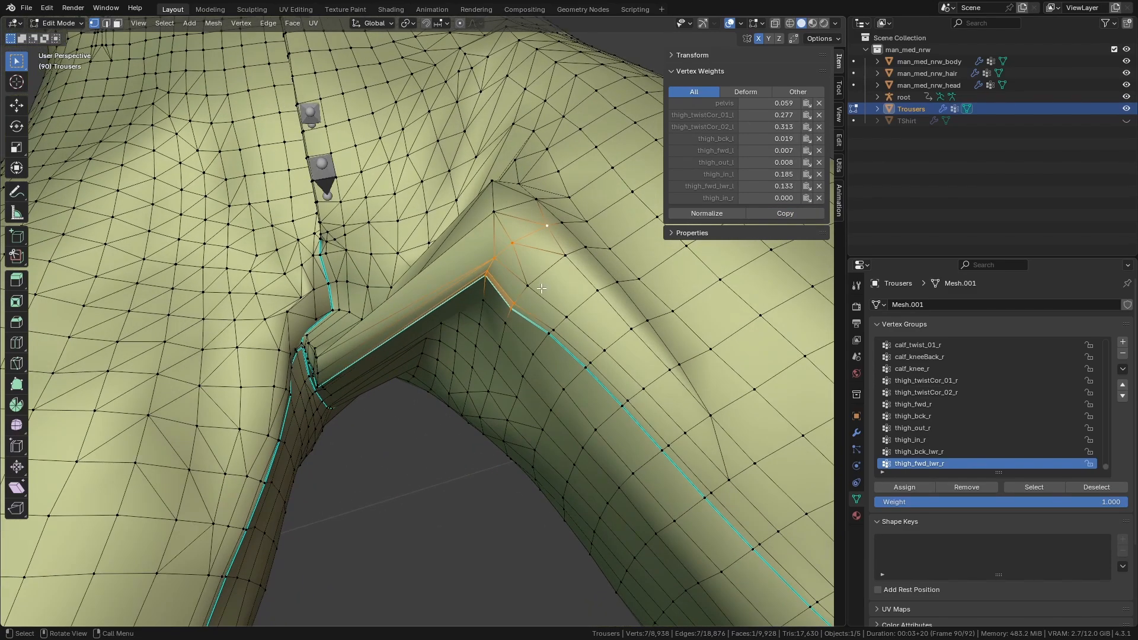
Play the animation to frame 22, examine the weights of the corrected inner-thigh vertices, and clear the selection.
key("space")
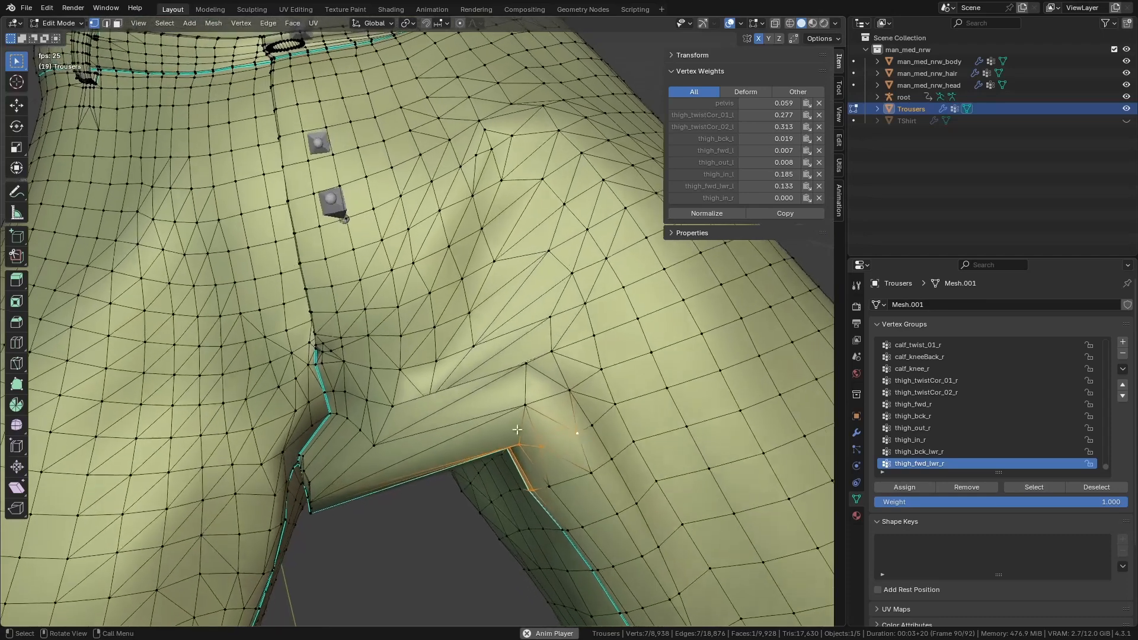
key("space")
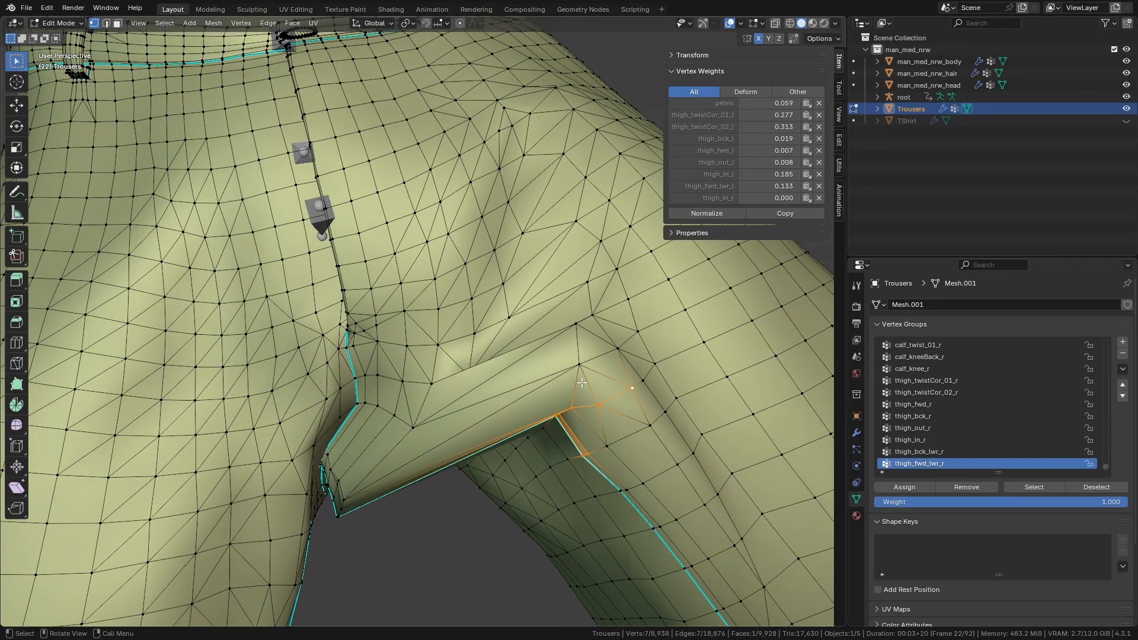
left_click(594, 408)
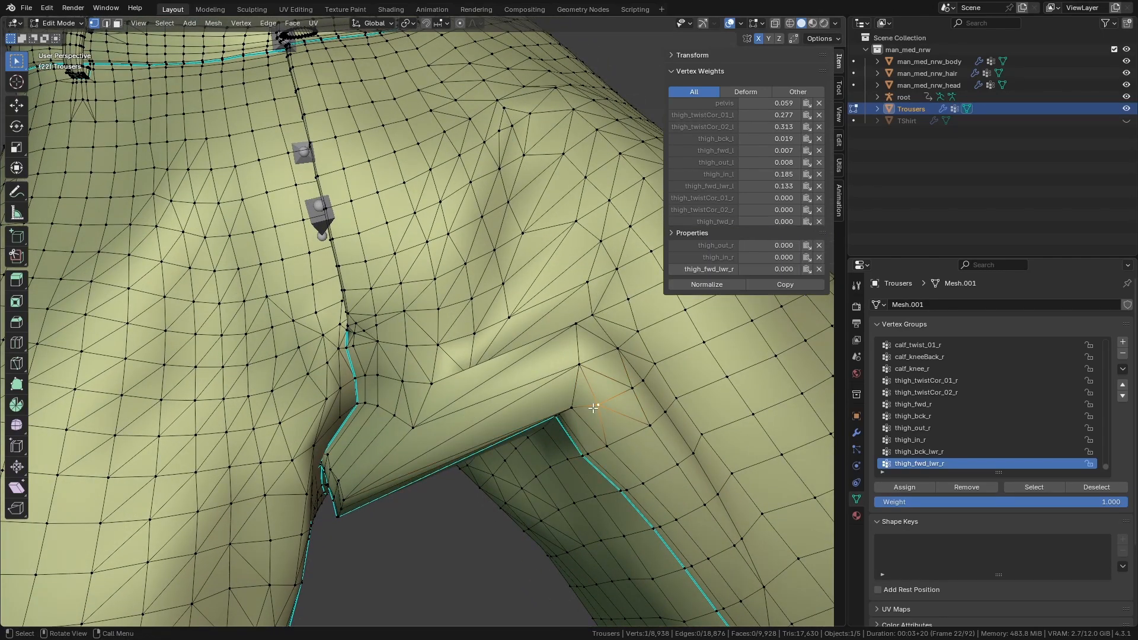
left_click(573, 408)
left_click(649, 396)
left_click(632, 389)
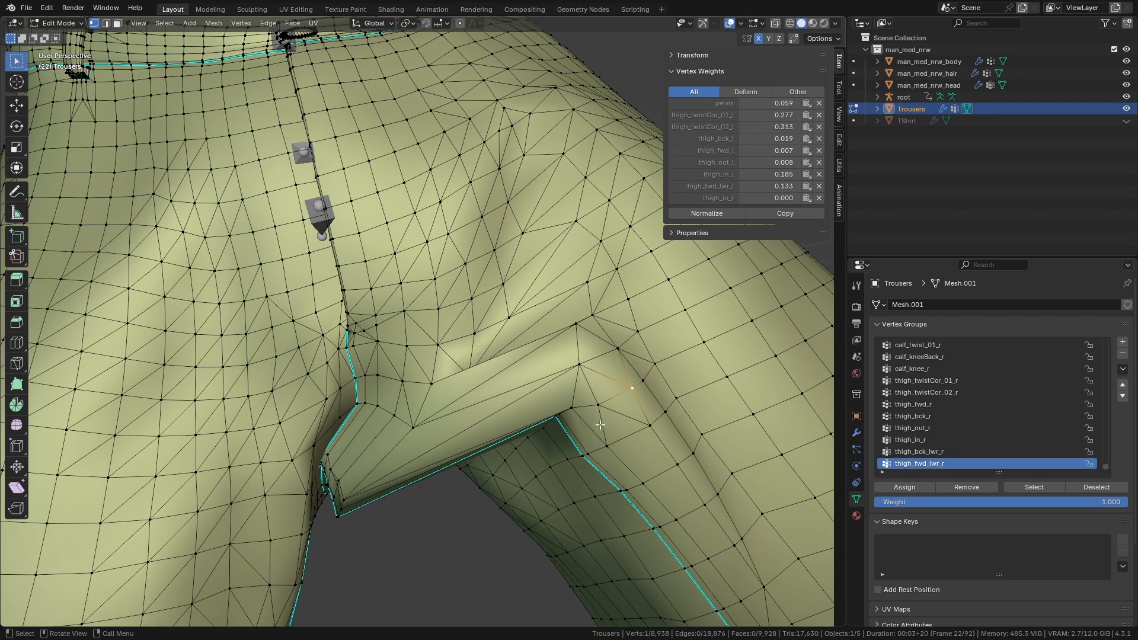
left_click(573, 409)
middle_click_drag(568, 386, 556, 357)
left_click(598, 336)
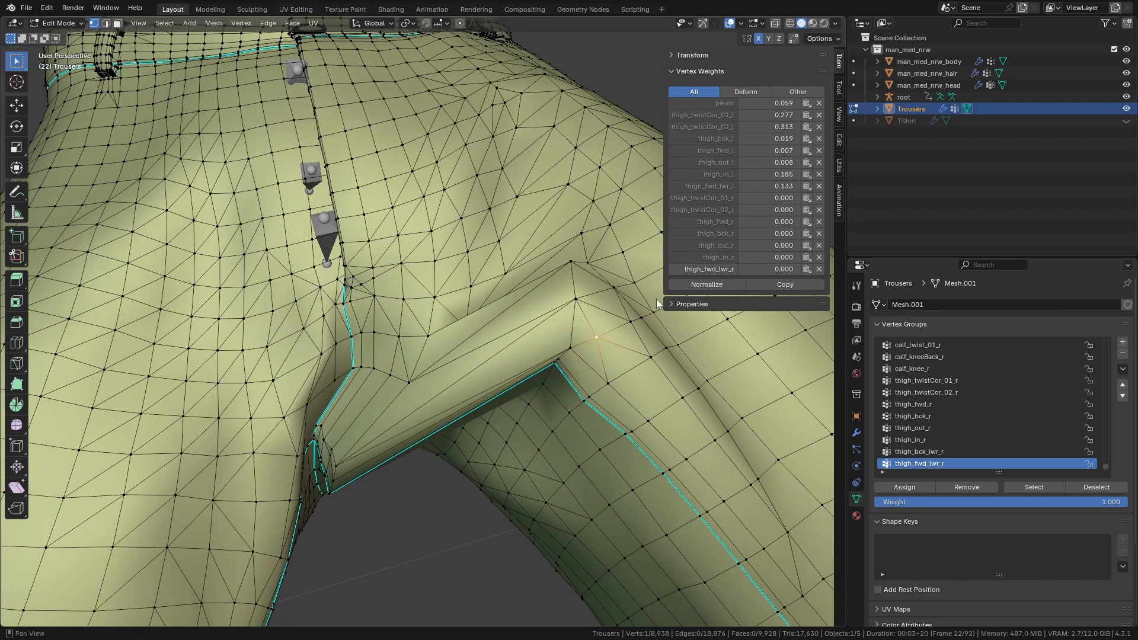
left_click(554, 362)
key("alt+a")
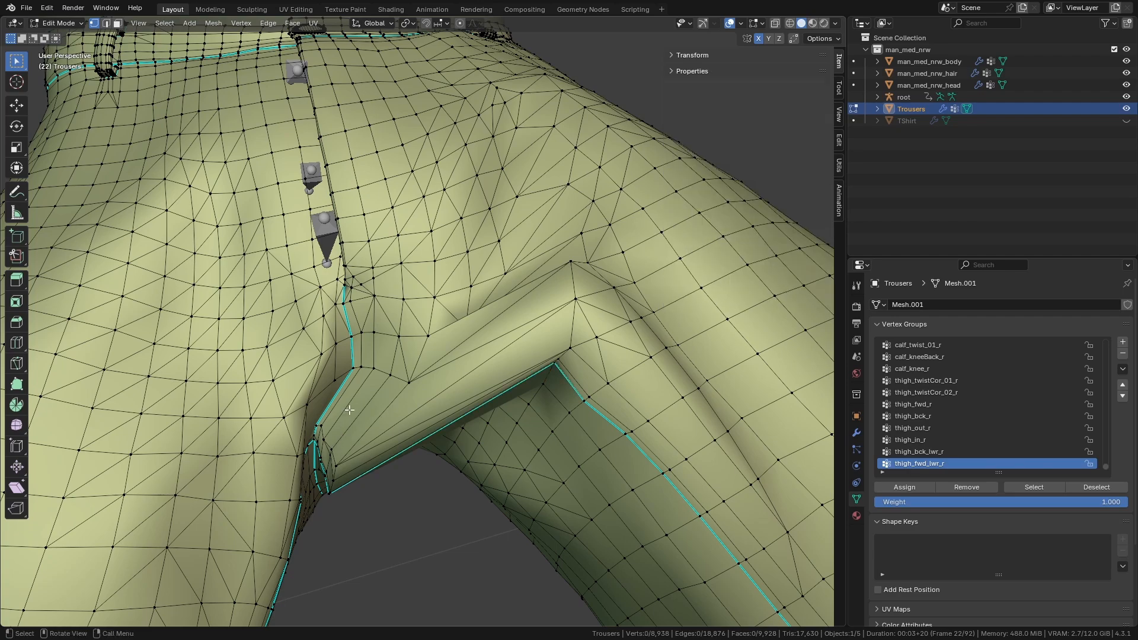
Select the remaining stretched vertices near the seam and copy to them the weights of the vertex on the upper left-thigh fold.
middle_click_drag(334, 449, 358, 373)
left_click(338, 415)
left_click(342, 368, "ctrl+shift")
middle_click_drag(451, 396, 532, 308)
left_click(548, 290, "shift")
middle_click_drag(315, 454, 321, 456)
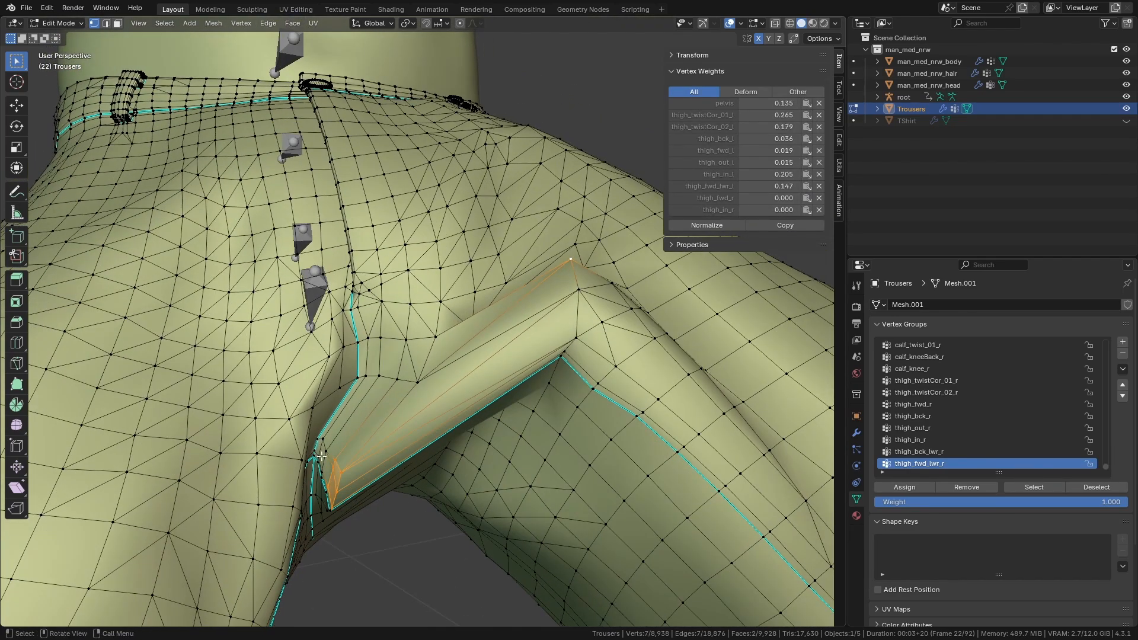
left_click(788, 226)
mouse_move(537, 338)
middle_mouse_down()
mouse_move(541, 267)
mouse_move(489, 289)
mouse_move(515, 426)
mouse_move(447, 382)
mouse_move(507, 370)
mouse_move(479, 372)
middle_mouse_up()
key("shift+z")
key("shift+z")
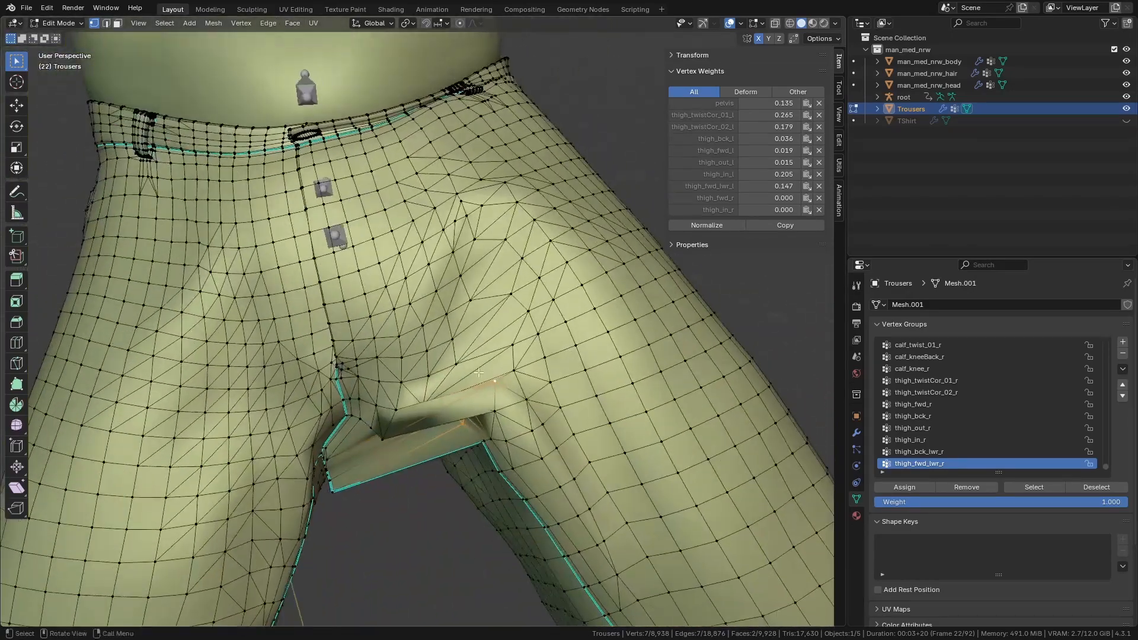
scroll(468, 374, "up", 2)
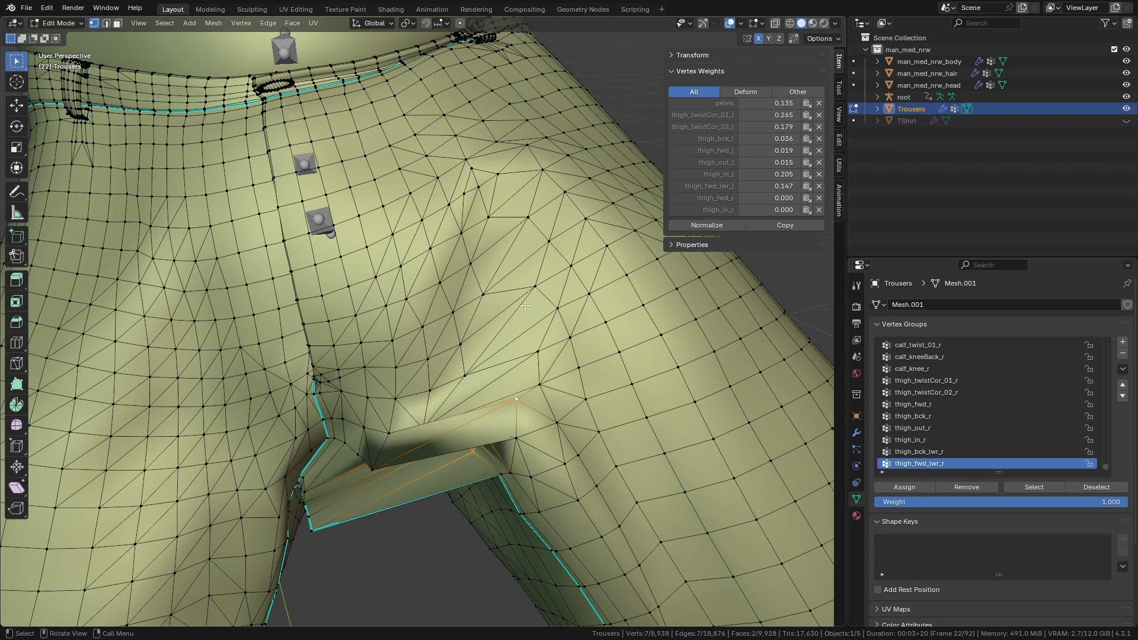
middle_click_drag(525, 305, 471, 321)
scroll(551, 278, "down", 2)
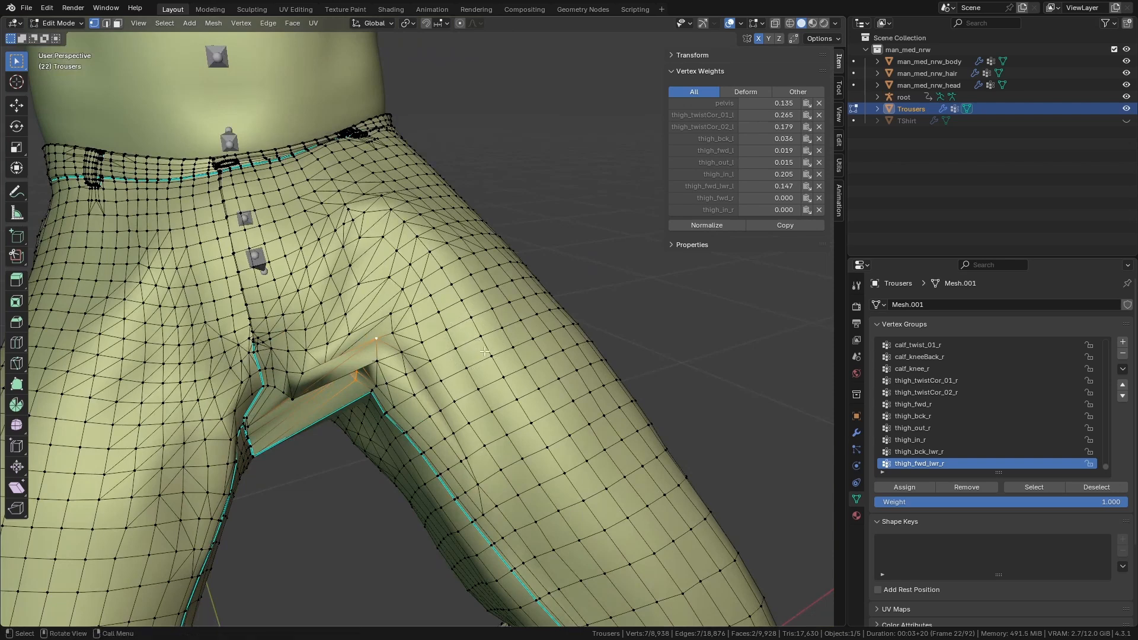
Circle-select a large patch on the front of the left thigh and copy one central vertex's weights to the whole patch.
key("alt+a")
key("c")
mouse_move(474, 337)
left_mouse_down()
mouse_move(510, 391)
mouse_move(536, 326)
mouse_move(504, 444)
left_mouse_up()
right_click(561, 379)
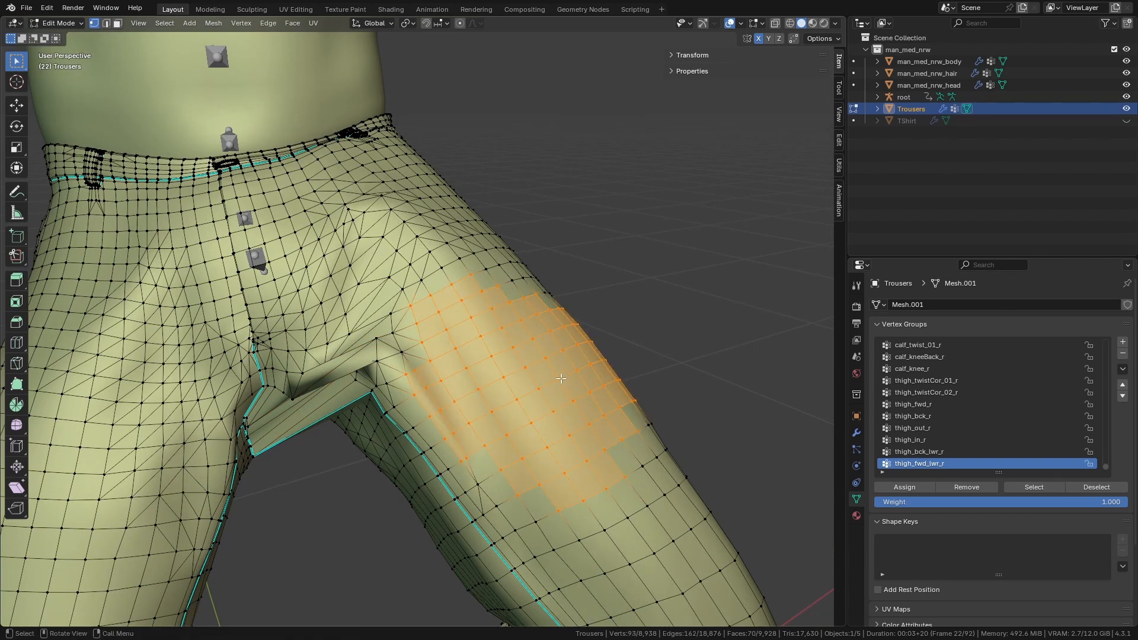
left_click(510, 369, "shift")
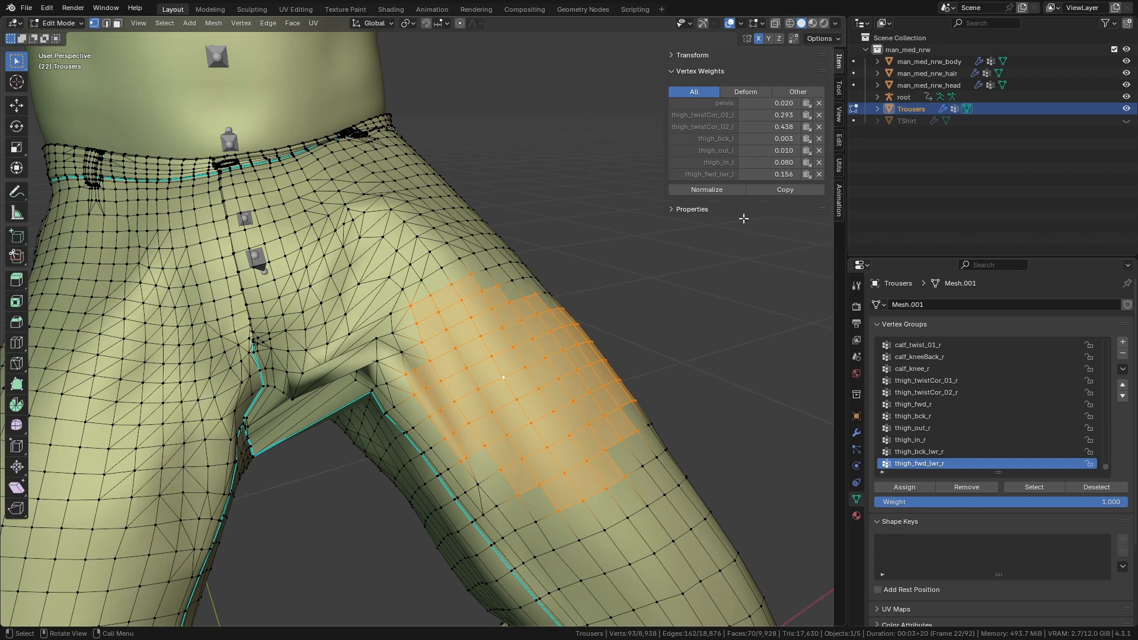
middle_click_drag(688, 252, 701, 238)
left_click(774, 188)
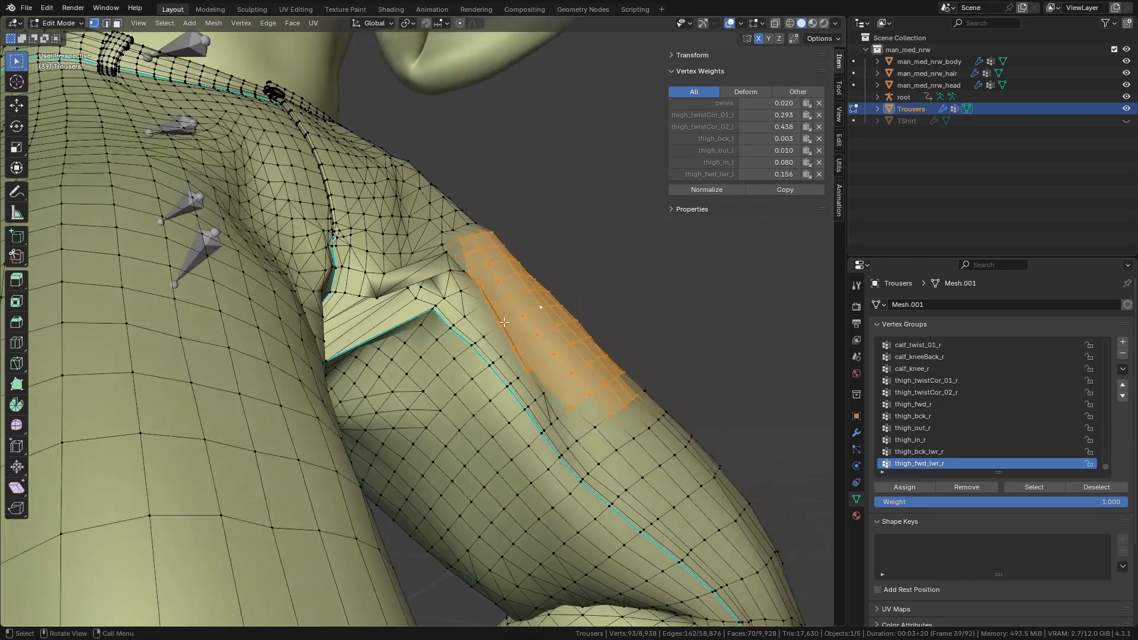
Try copying the weights of one kneecap vertex to a box-selected patch of the left knee.
middle_click_drag(503, 322, 521, 414)
scroll(474, 424, "up", 1)
key("3")
key("alt+a")
left_click_drag(432, 435, 643, 537)
key("1")
middle_click_drag(596, 508, 640, 433)
left_click(545, 490, "shift")
left_click(545, 491, "shift")
left_click(756, 132)
middle_click_drag(699, 355, 536, 336)
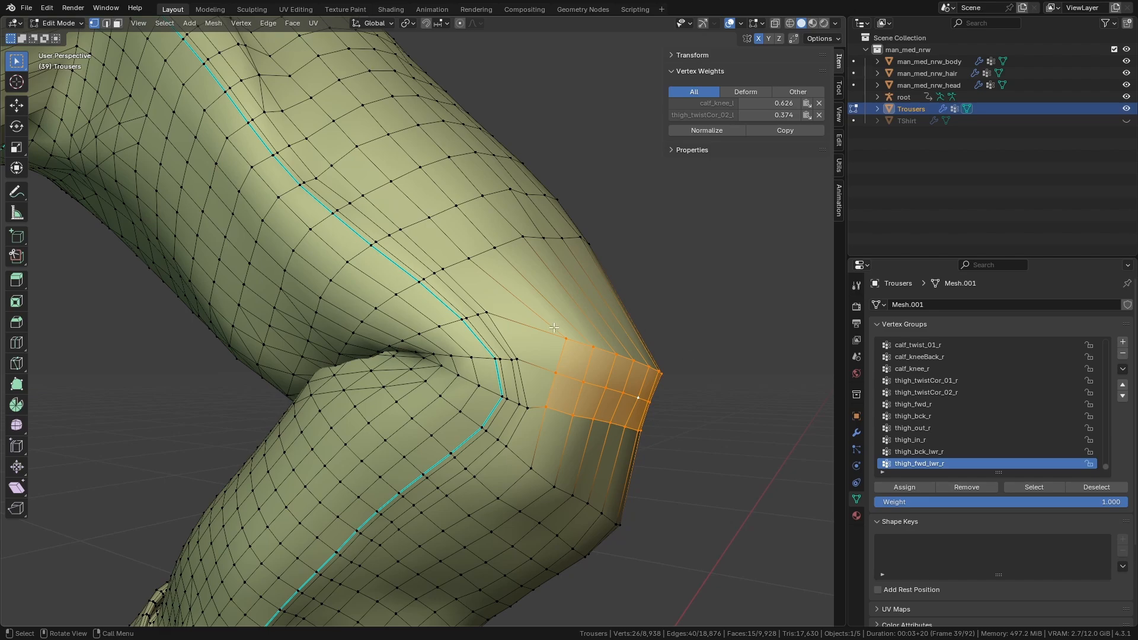
middle_click_drag(465, 320, 638, 462)
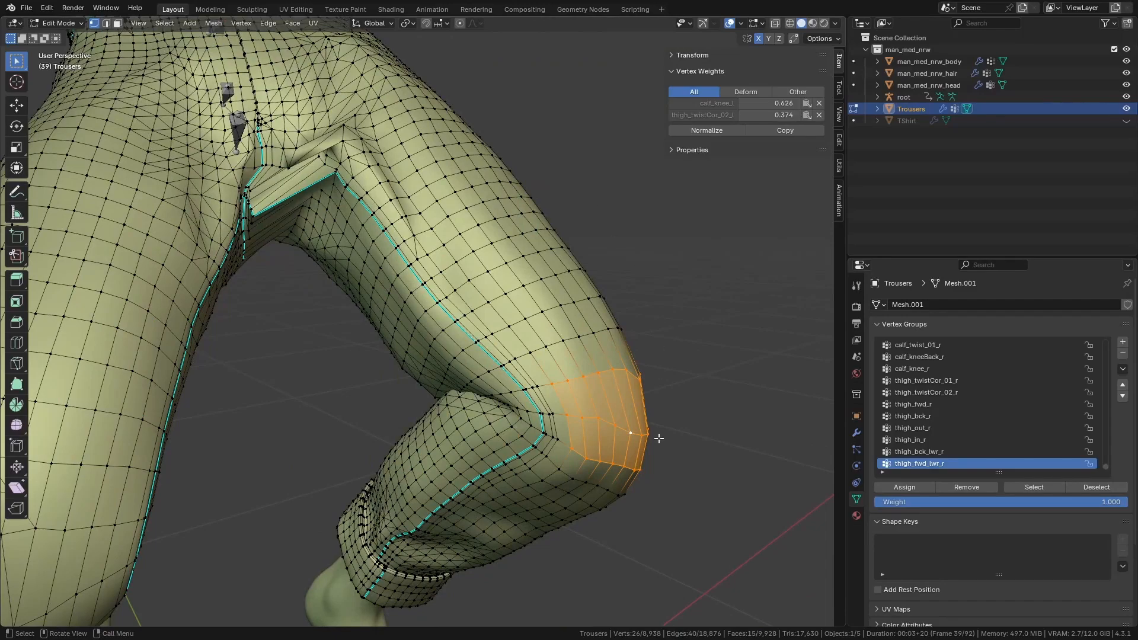
Select the stretched vertices on the crotch seam edge, copy the left-thigh seam vertex's weights to them, and clear the selection.
middle_click_drag(501, 170, 581, 309, "shift")
scroll(635, 354, "up", 2)
scroll(533, 326, "up", 2)
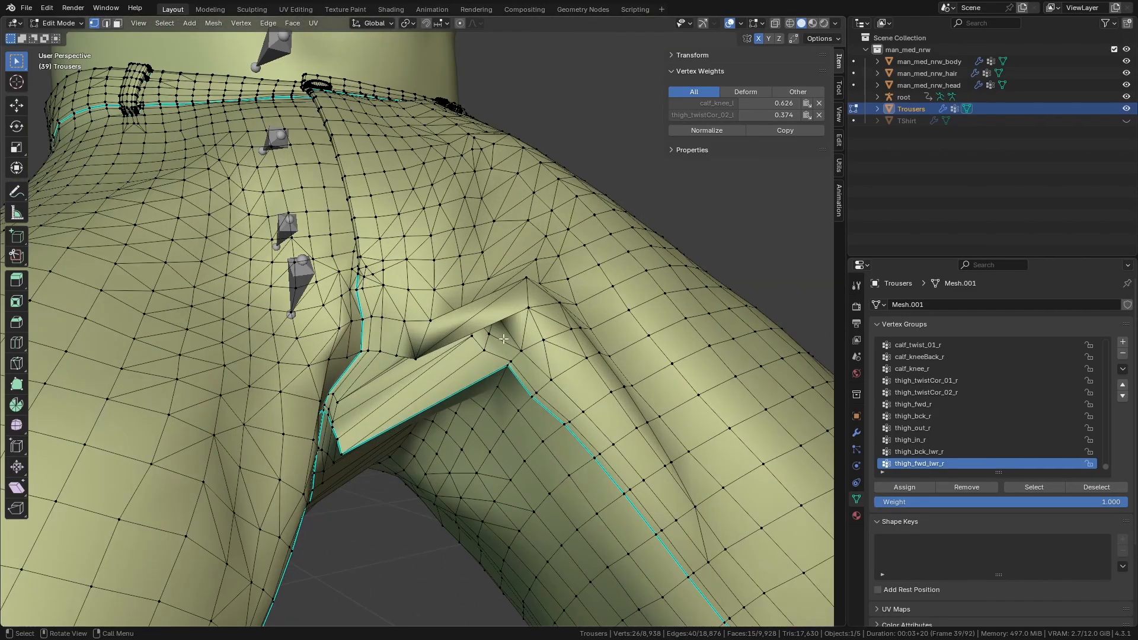
middle_click_drag(492, 344, 479, 279)
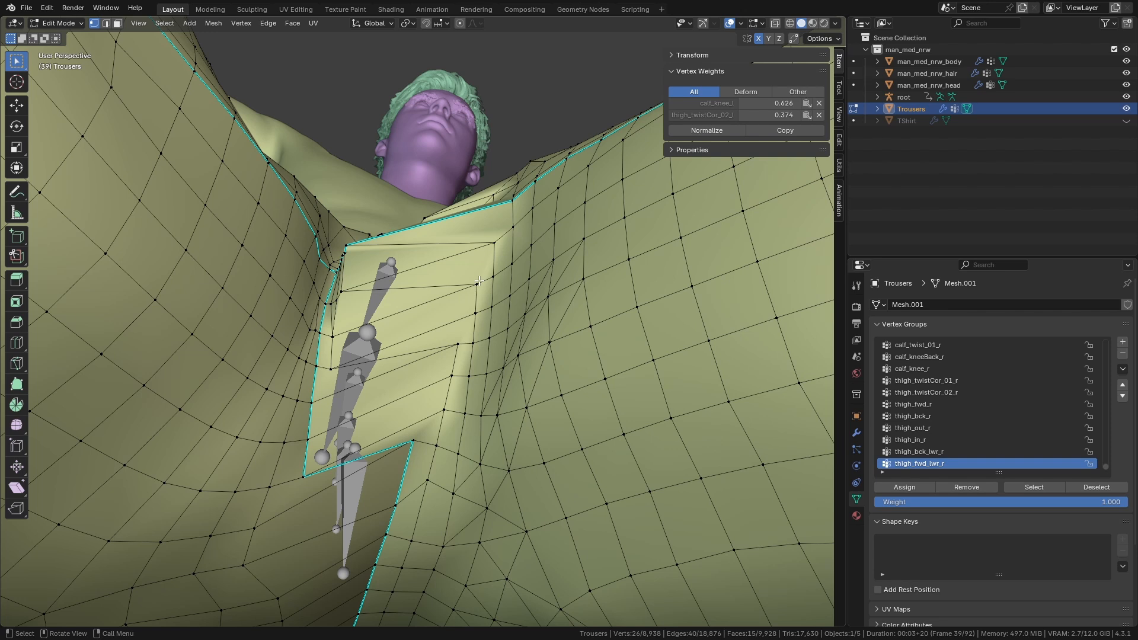
middle_click_drag(509, 262, 375, 460)
left_click(364, 462)
left_click(537, 377, "ctrl")
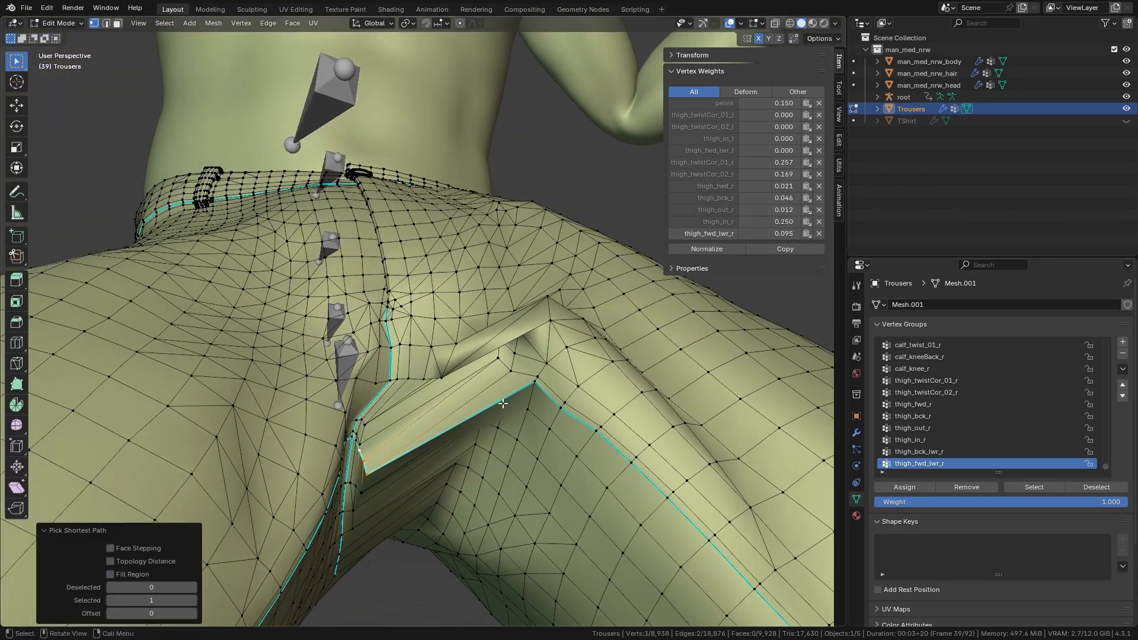
left_click(788, 288)
middle_click_drag(463, 344, 520, 290)
key("alt+a")
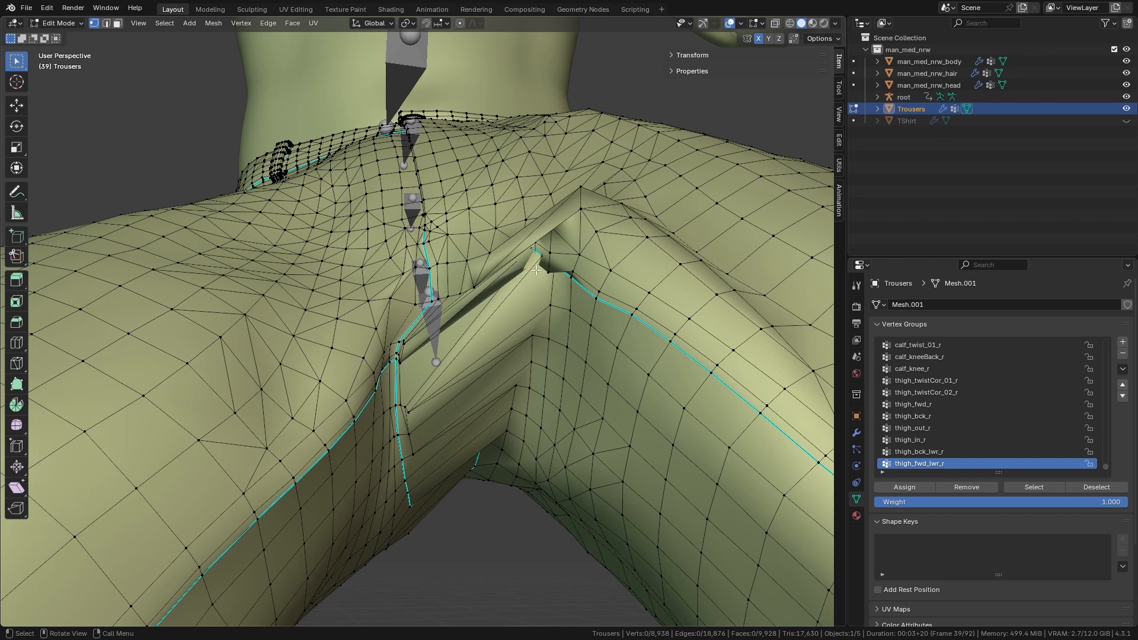
In face select mode, circle-select the stretched faces at the crotch from the front and from below.
middle_click_drag(536, 270, 475, 271)
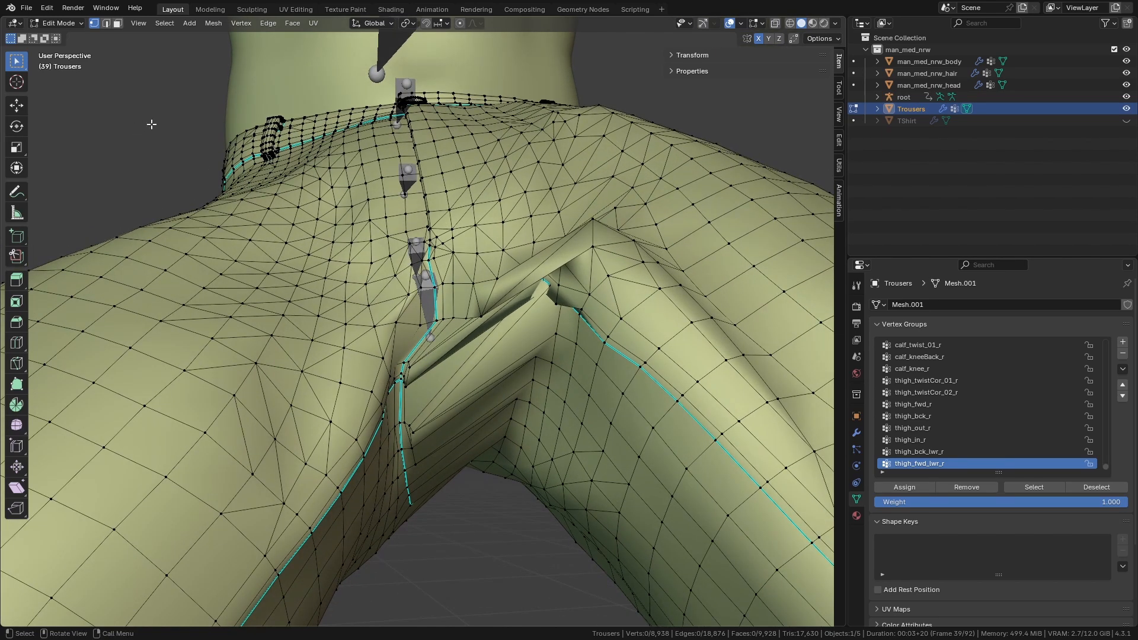
key("3")
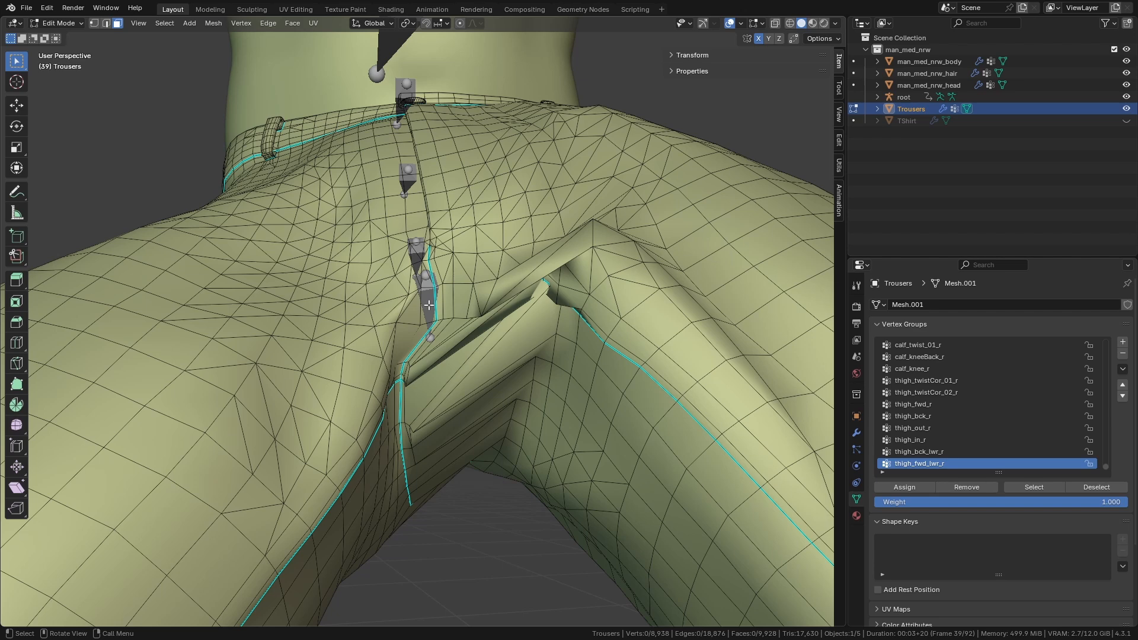
key("c")
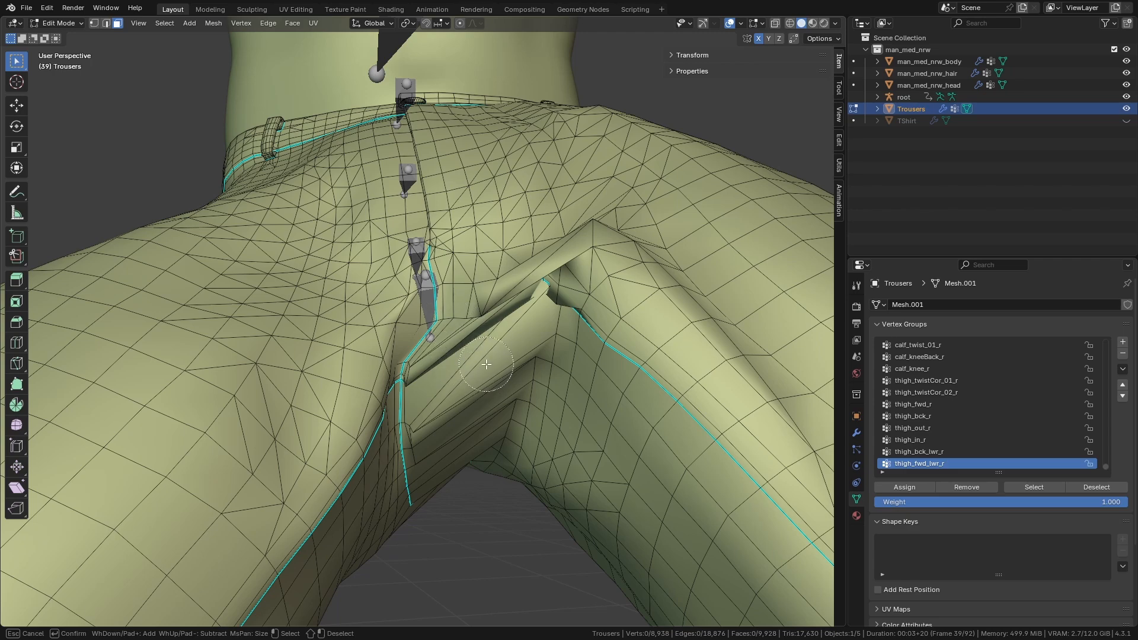
mouse_move(486, 364)
left_mouse_down()
mouse_move(542, 297)
mouse_move(492, 299)
mouse_move(430, 403)
mouse_move(456, 415)
left_mouse_up()
right_click(457, 415)
middle_click_drag(457, 415, 374, 316)
key("c")
mouse_move(374, 316)
left_mouse_down()
mouse_move(415, 356)
mouse_move(486, 278)
mouse_move(480, 226)
mouse_move(504, 285)
mouse_move(413, 362)
mouse_move(397, 451)
left_mouse_up()
right_click(397, 451)
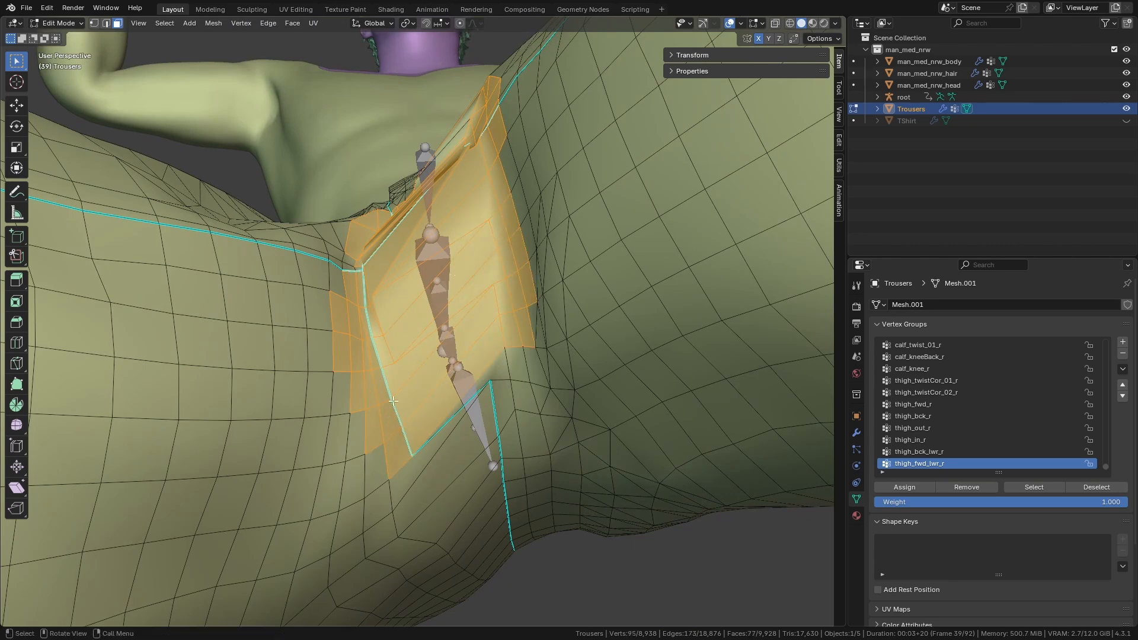
Extend the face selection across the underside of the crotch and onto both inner thighs with circle select.
middle_click_drag(397, 450, 404, 287)
key("c")
mouse_move(400, 291)
left_mouse_down()
mouse_move(284, 385)
mouse_move(531, 315)
left_mouse_up()
right_click(531, 315)
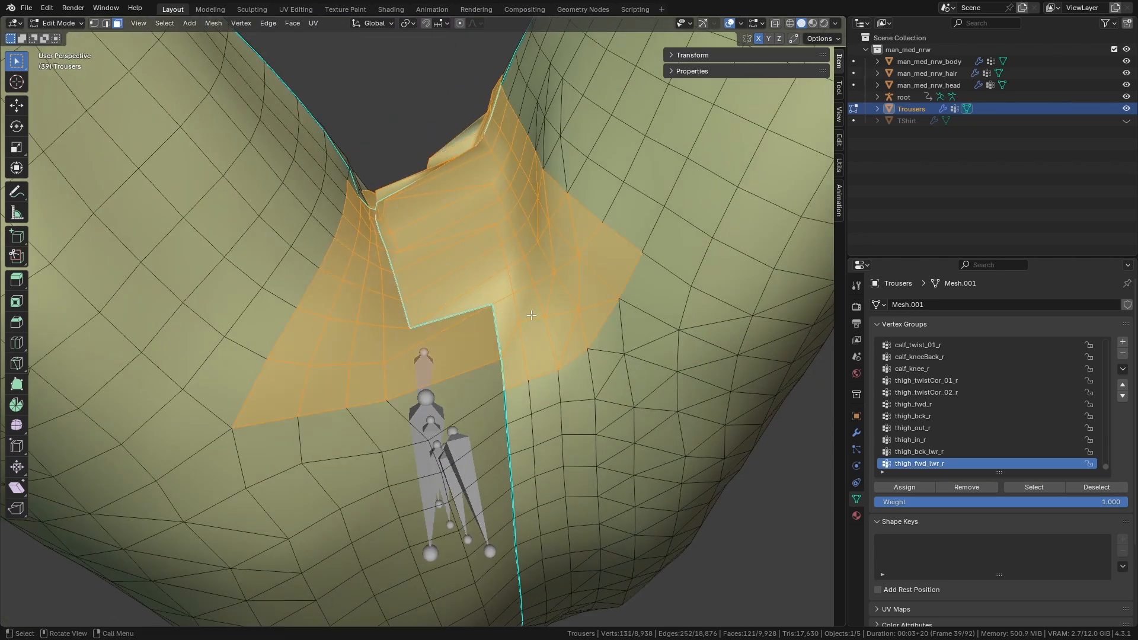
middle_click_drag(487, 278, 468, 375)
key("c")
mouse_move(386, 427)
left_mouse_down()
mouse_move(354, 374)
mouse_move(388, 350)
mouse_move(314, 357)
left_mouse_up()
right_click(320, 344)
middle_click_drag(320, 344, 326, 404)
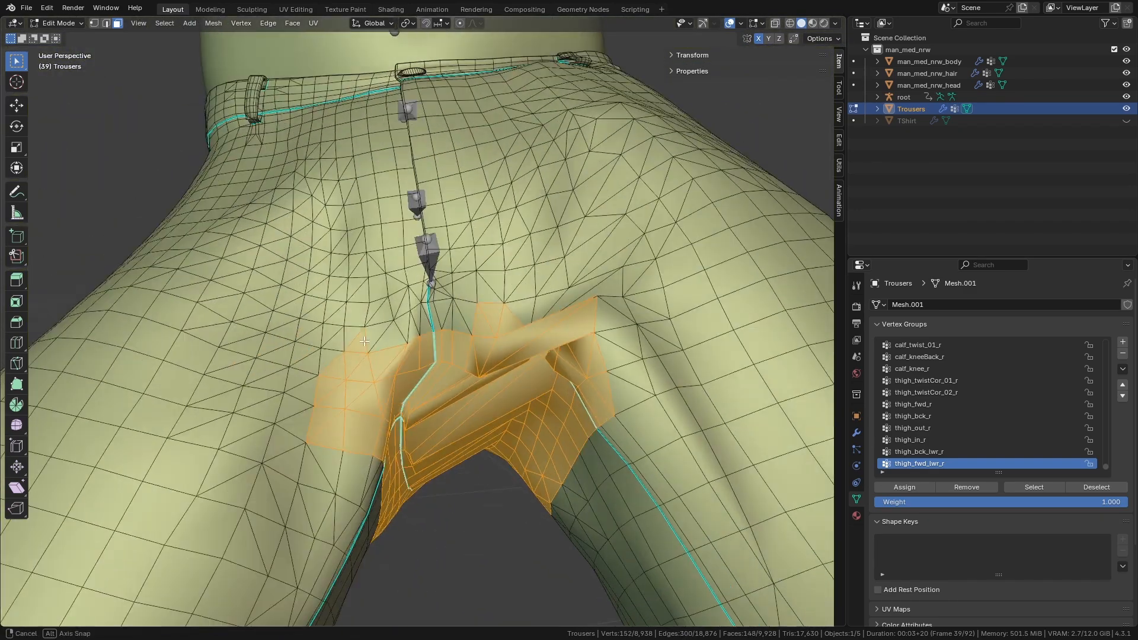
scroll(329, 397, "up", 4)
key("c")
left_click(332, 362, "shift")
left_click_drag(327, 385, 299, 385)
right_click(440, 370)
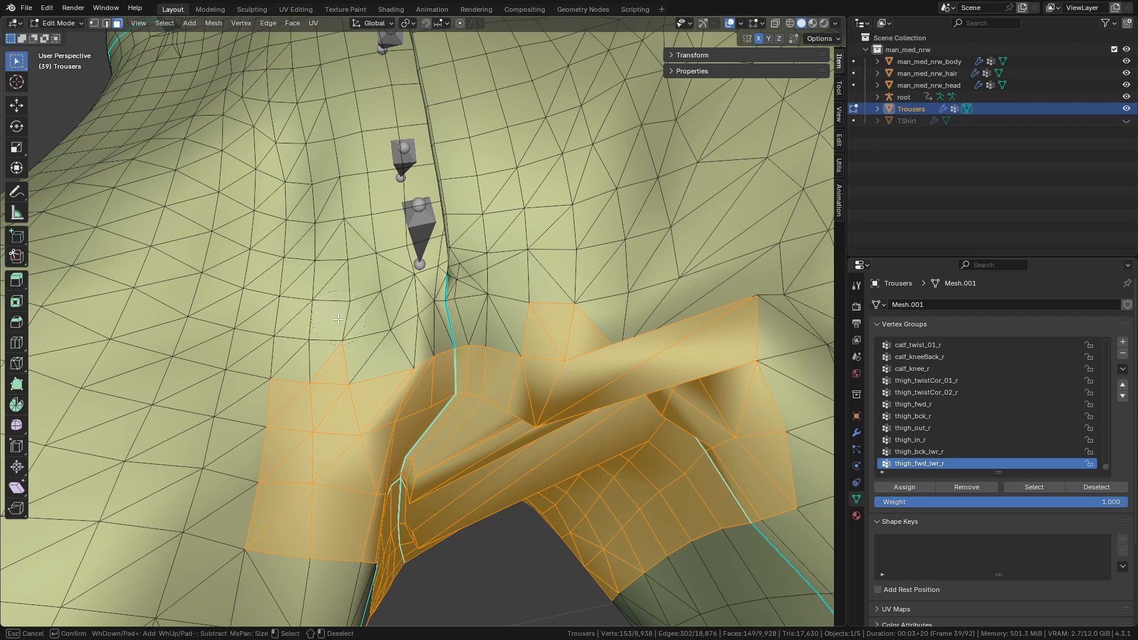
key("ctrl+z")
Switch the Trousers to Weight Paint mode with the selected crotch faces as the paint mask.
middle_click_drag(450, 343, 484, 284)
mouse_move(573, 304)
middle_mouse_down()
mouse_move(538, 297)
mouse_move(578, 284)
middle_mouse_up()
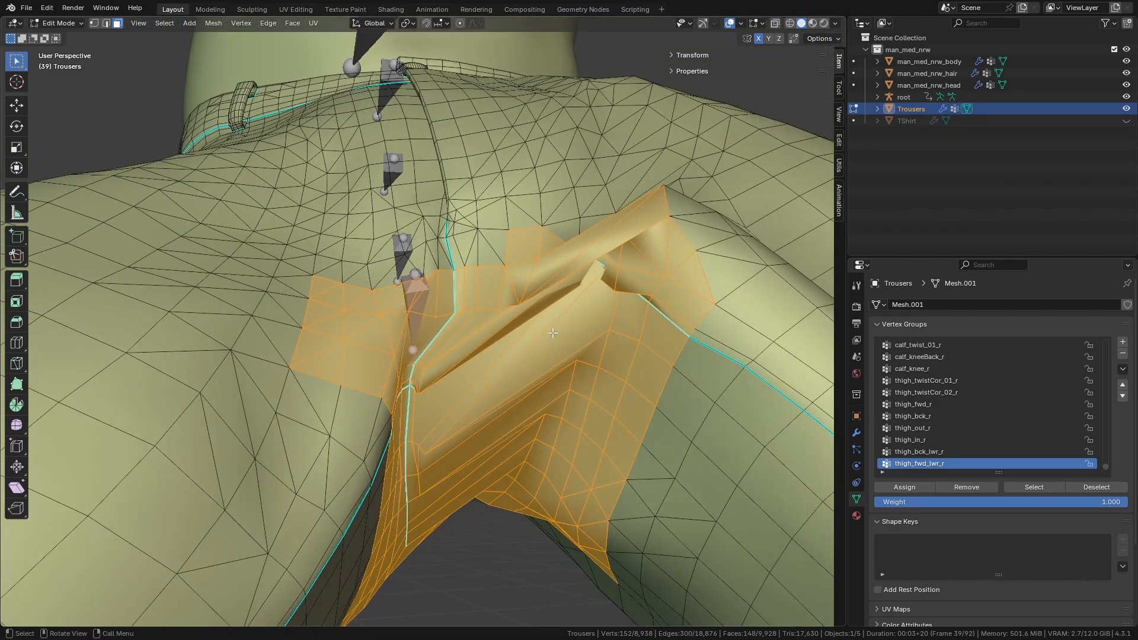
scroll(551, 335, "down", 2)
mouse_move(537, 364)
middle_mouse_down()
mouse_move(523, 386)
mouse_move(504, 354)
middle_mouse_up()
key("ctrl+Tab")
left_click(440, 320)
scroll(462, 392, "up", 3)
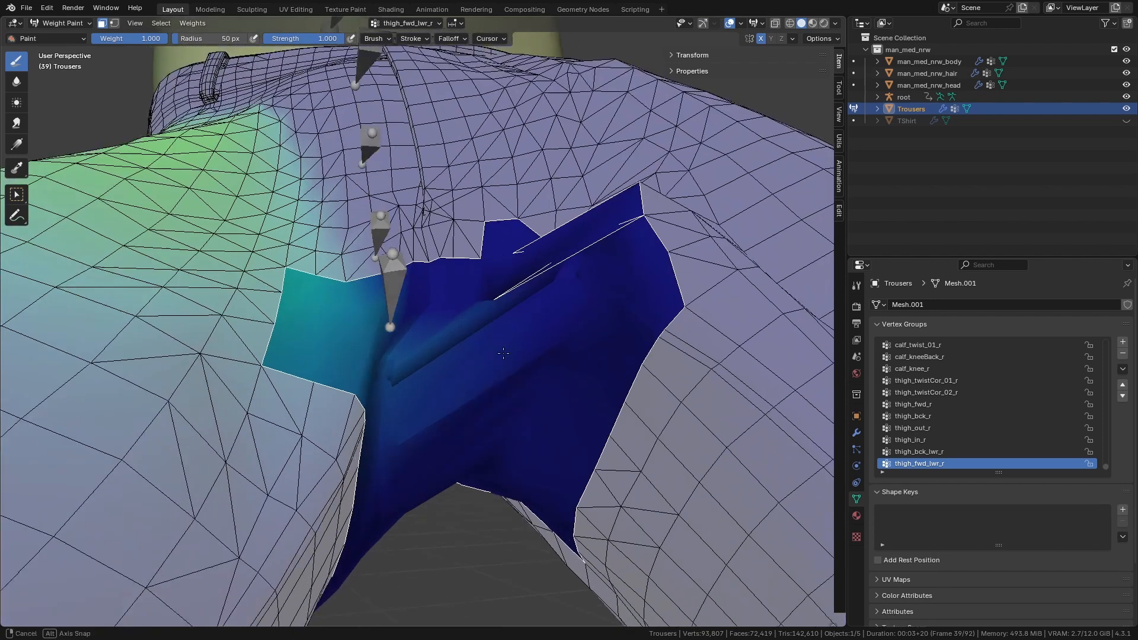
Sample the vertex groups affecting the crotch faces, making thigh_twistCor_01_r the active group.
key("ctrl+shift+x")
left_click(483, 360)
key("ctrl+shift+x")
left_click(529, 375)
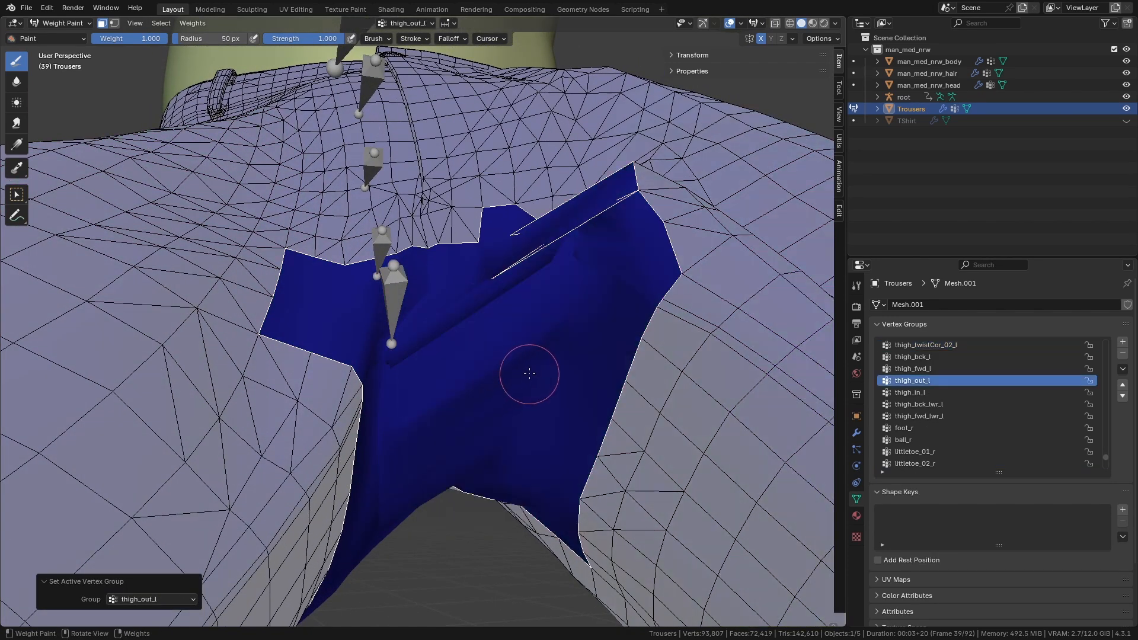
key("ctrl+shift+x")
left_click(510, 442)
key("ctrl+shift+x")
left_click(492, 408)
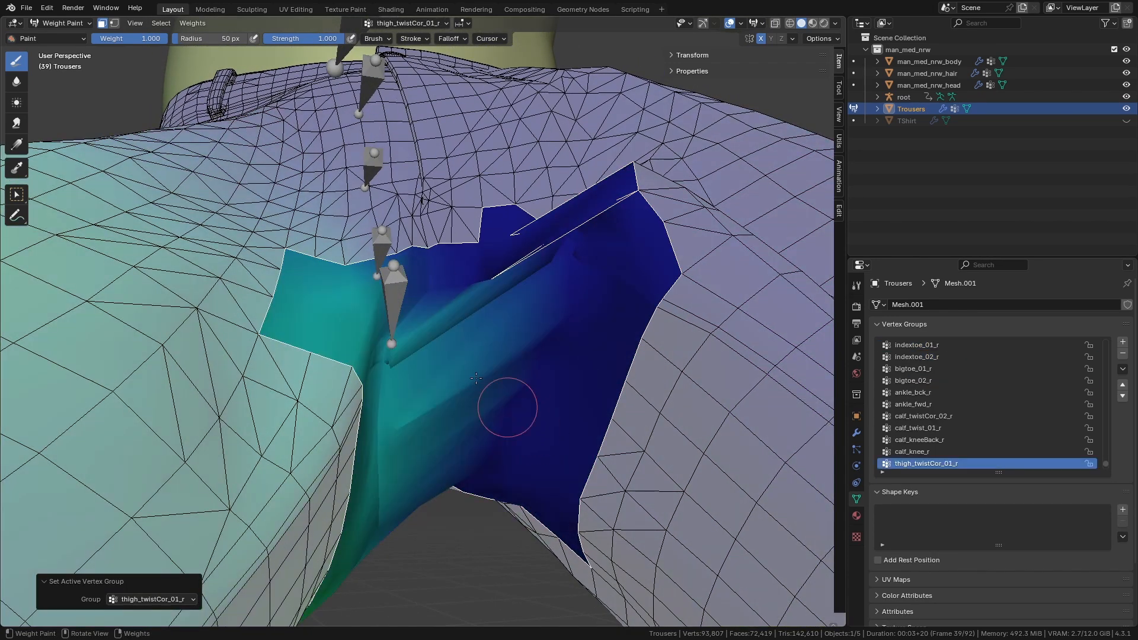
Smooth the vertex weights of the masked crotch faces with the Deform Pose Bones subset and 13 iterations.
mouse_move(532, 363)
middle_mouse_down()
mouse_move(526, 374)
mouse_move(498, 361)
mouse_move(490, 333)
middle_mouse_up()
left_click(59, 24)
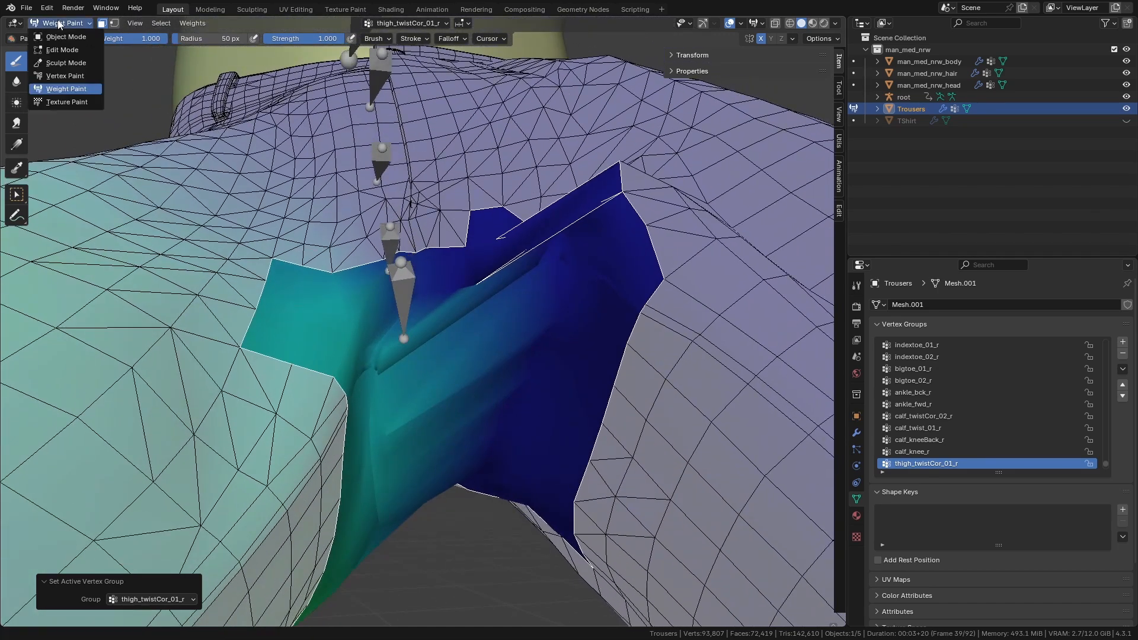
left_click(187, 23)
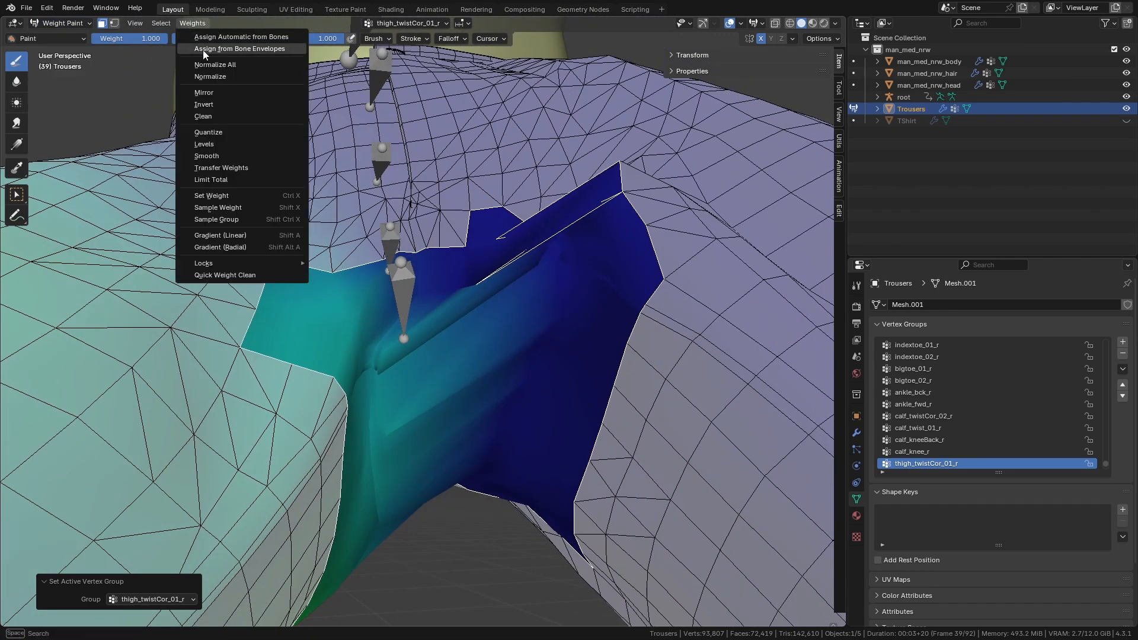
left_click(210, 157)
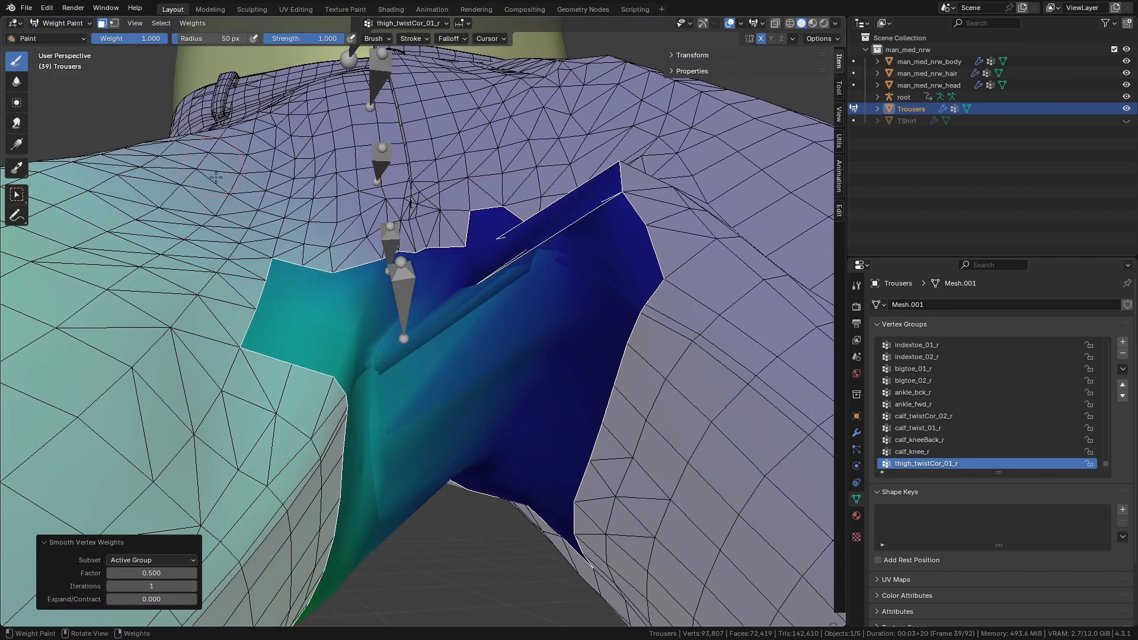
left_click(144, 560)
left_click(140, 585)
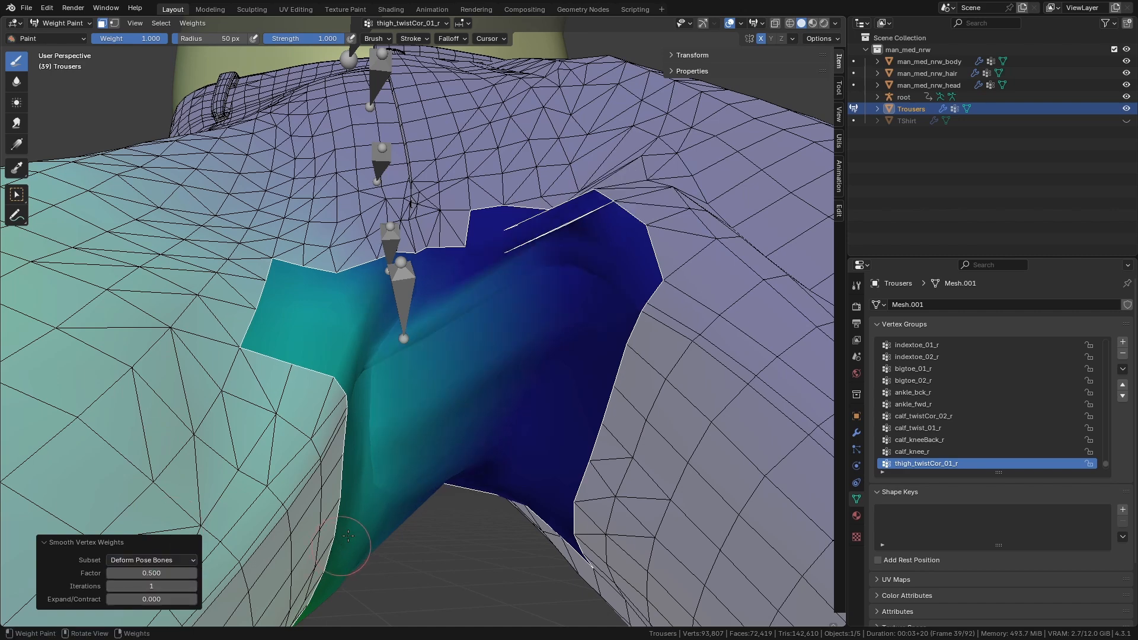
middle_click_drag(348, 536, 332, 451)
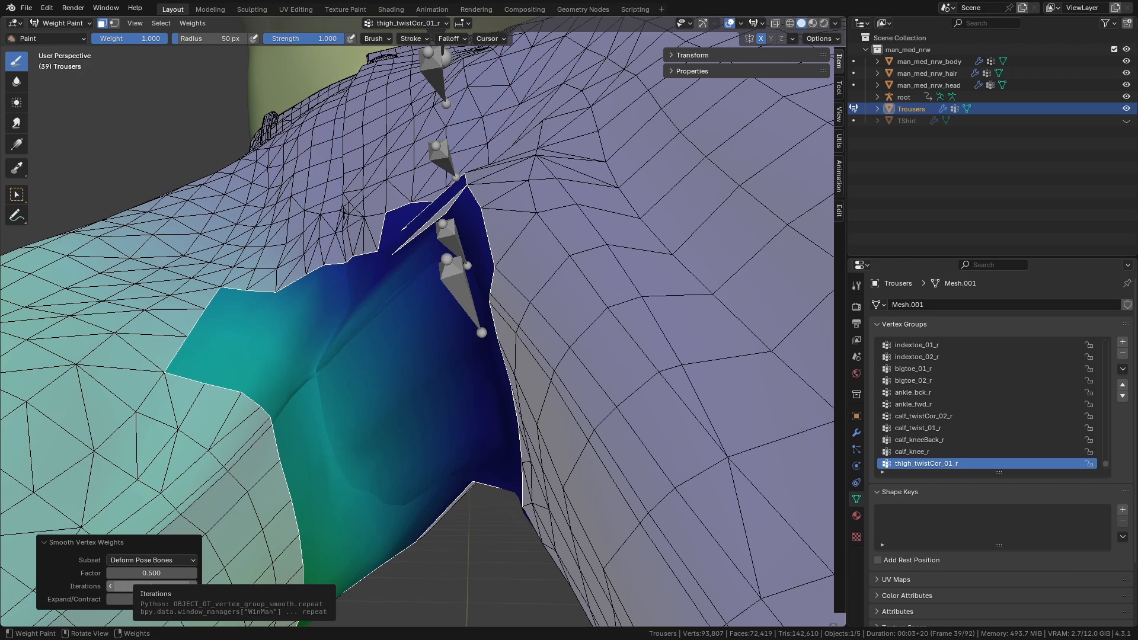
left_click(150, 585)
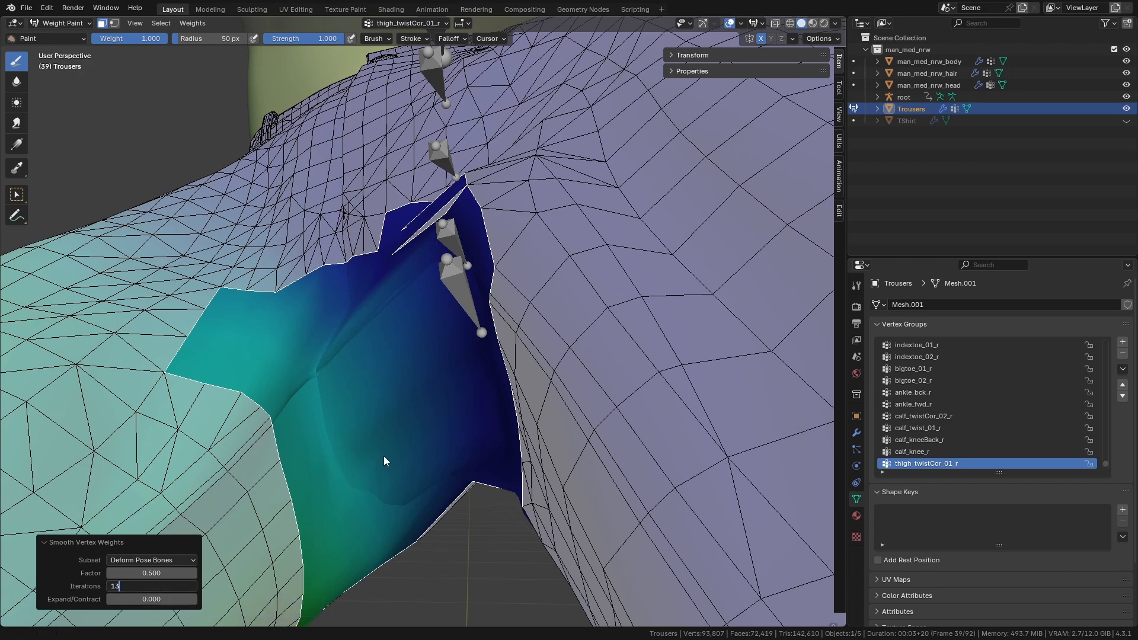
key("Return")
middle_click_drag(394, 470, 295, 521)
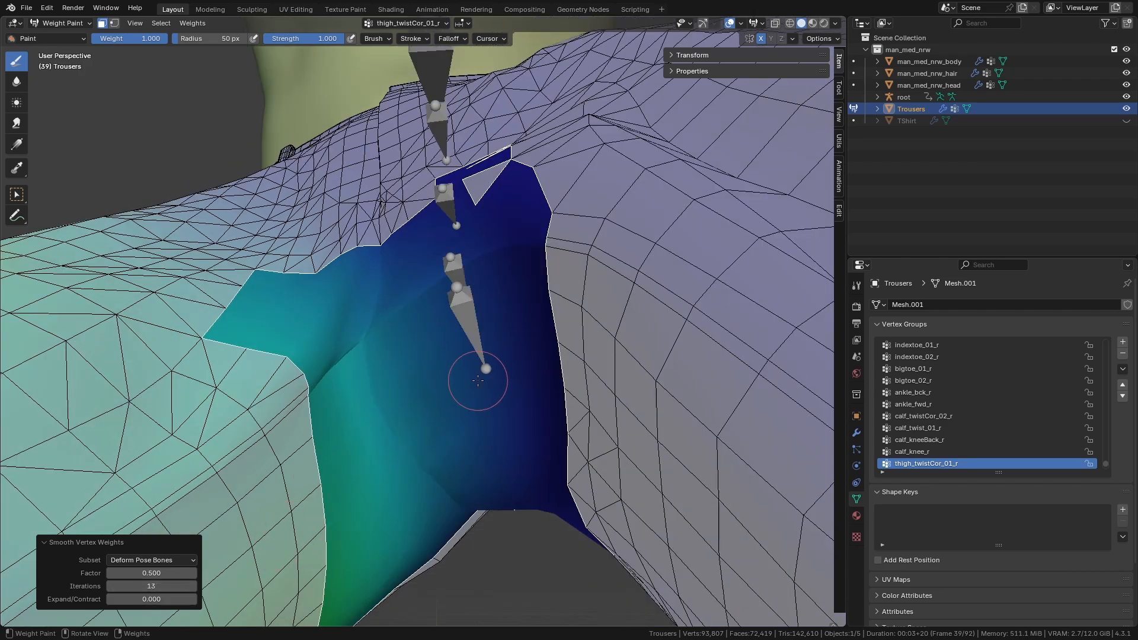
Add the missing faces along the front of the crotch to the paint mask with circle select.
middle_click_drag(483, 389, 565, 406)
middle_click_drag(526, 360, 521, 356)
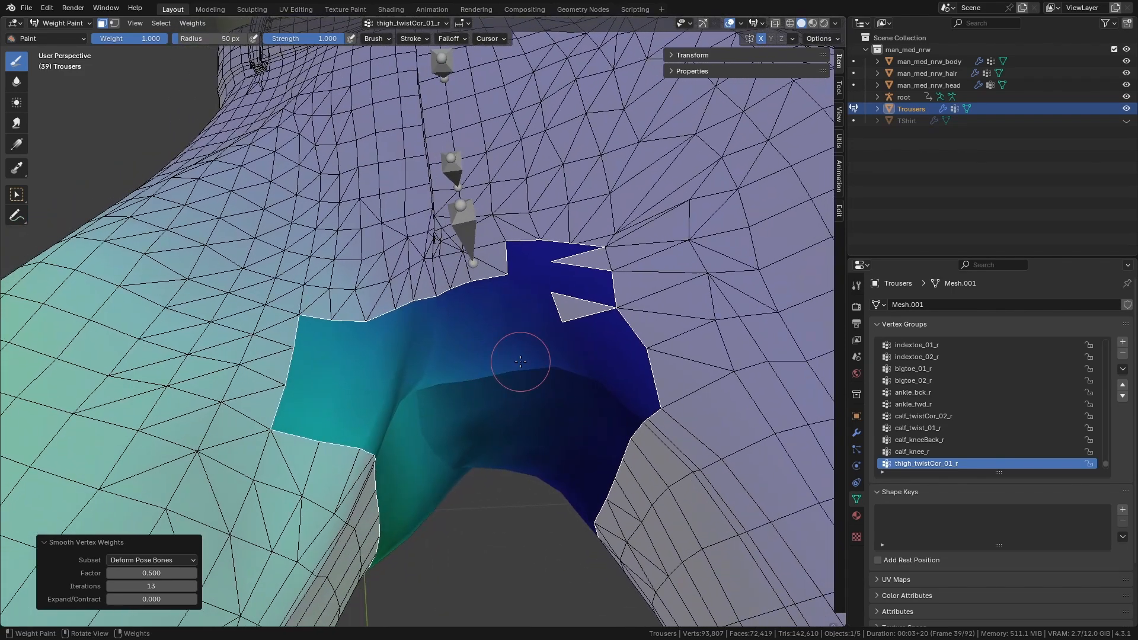
key("c")
mouse_move(552, 343)
left_mouse_down()
mouse_move(571, 279)
mouse_move(388, 306)
left_mouse_up()
right_click(388, 305)
middle_click_drag(389, 305, 395, 347)
key("c")
left_click_drag(395, 346, 350, 343)
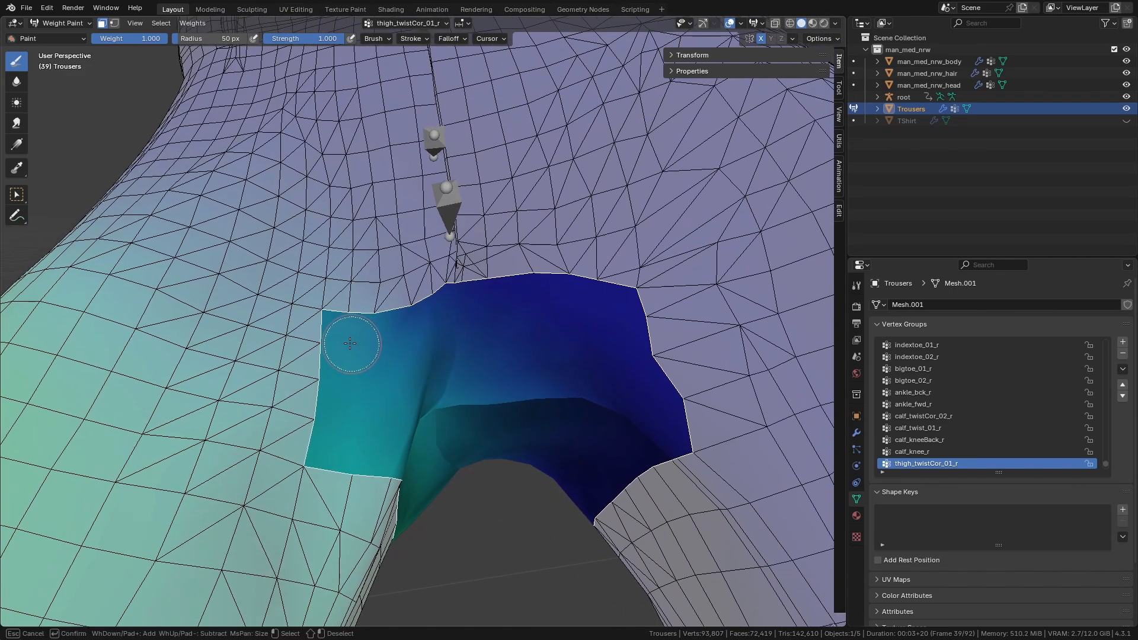
right_click(352, 344)
middle_click_drag(353, 344, 362, 279)
middle_click_drag(522, 353, 460, 355, "shift")
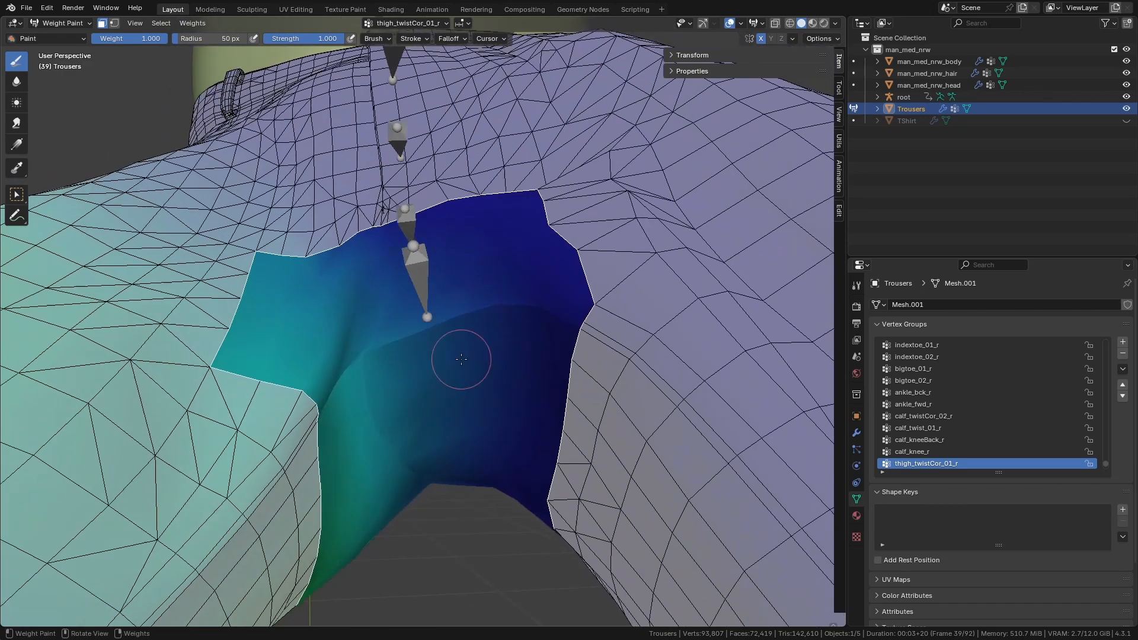
Repeat Smooth Vertex Weights several times on the enlarged crotch mask with Deform Pose Bones and 13 iterations.
key("q")
left_click(429, 372)
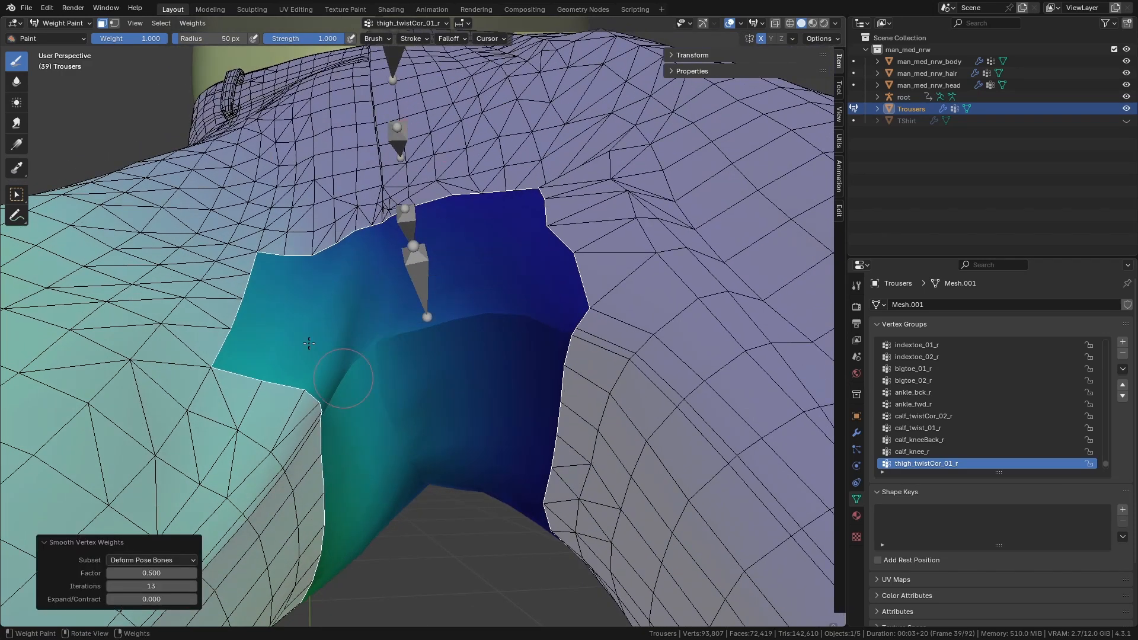
middle_click_drag(342, 376, 326, 354)
left_click(198, 25)
right_click(214, 159)
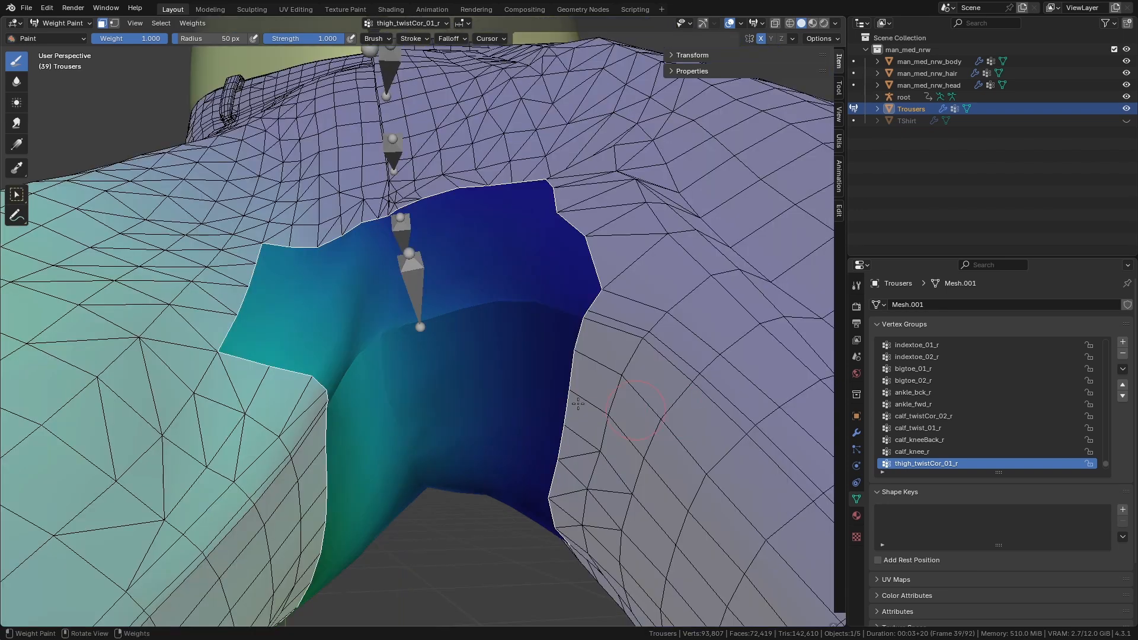
key("q")
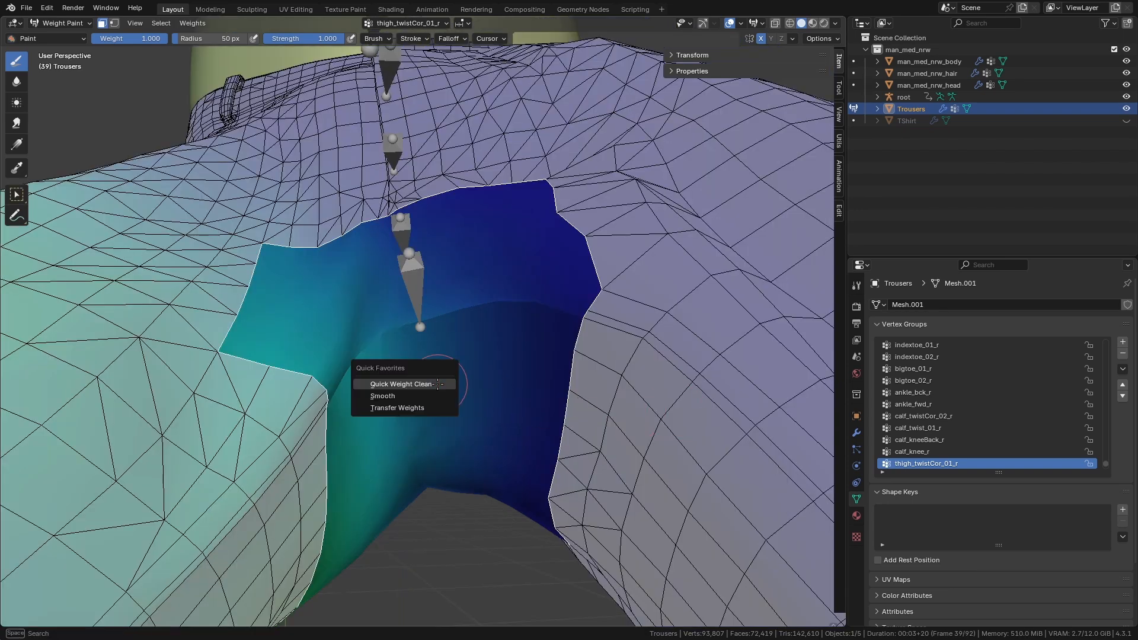
key("Return")
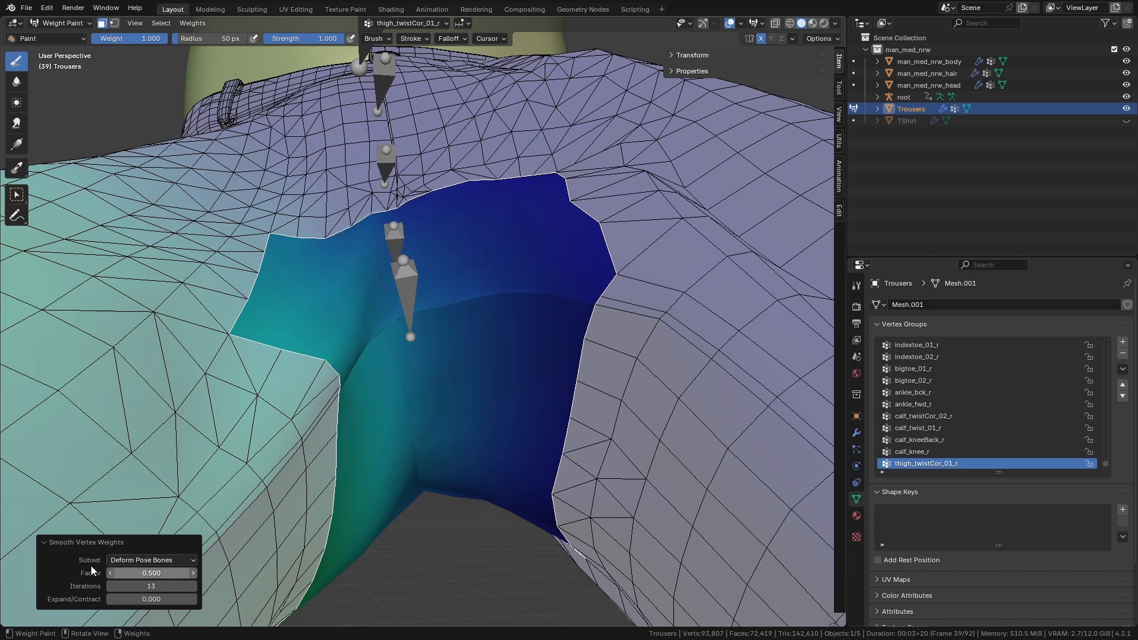
left_click(192, 23)
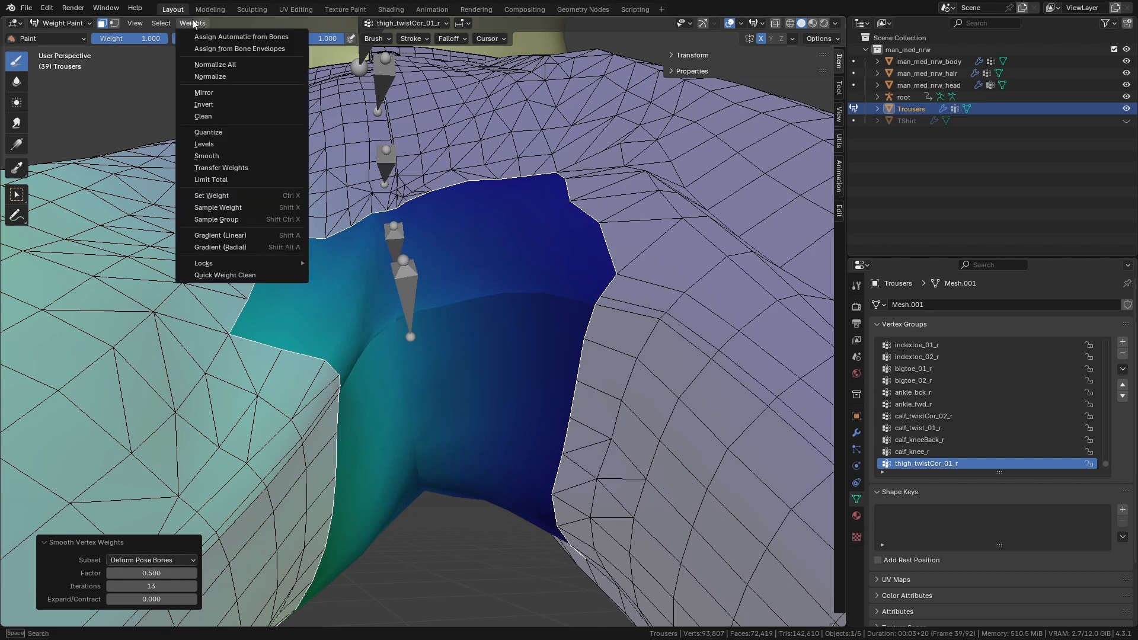
left_click(210, 156)
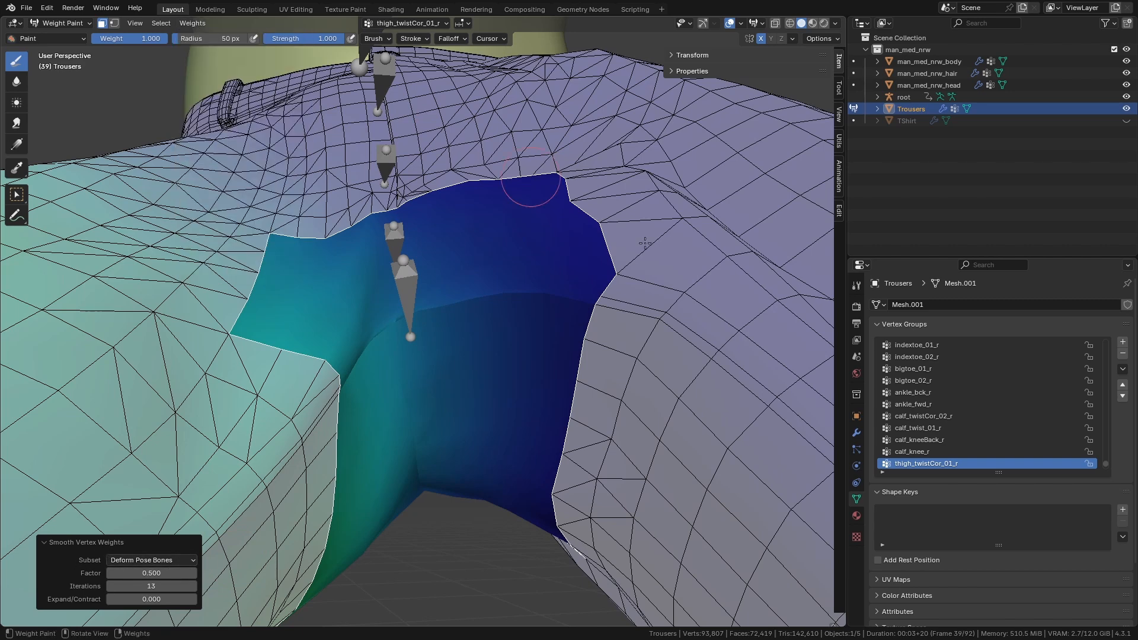
middle_click_drag(560, 351, 555, 355)
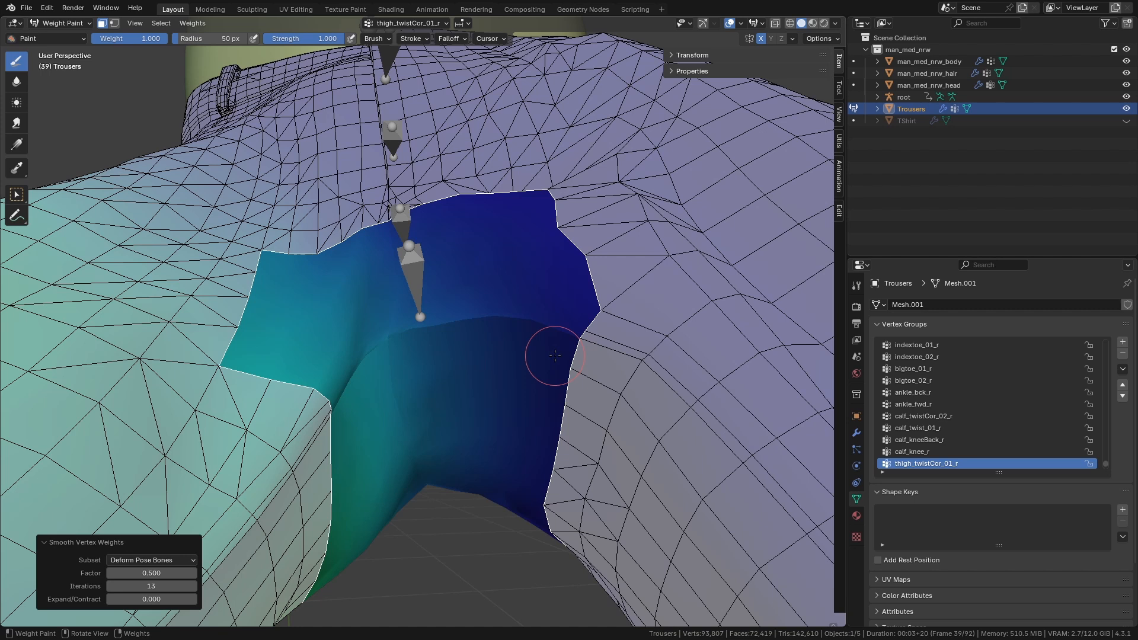
key("shift")
mouse_move(552, 373)
left_mouse_down("shift")
mouse_move(482, 364)
mouse_move(480, 387)
mouse_move(462, 348)
left_mouse_up("shift")
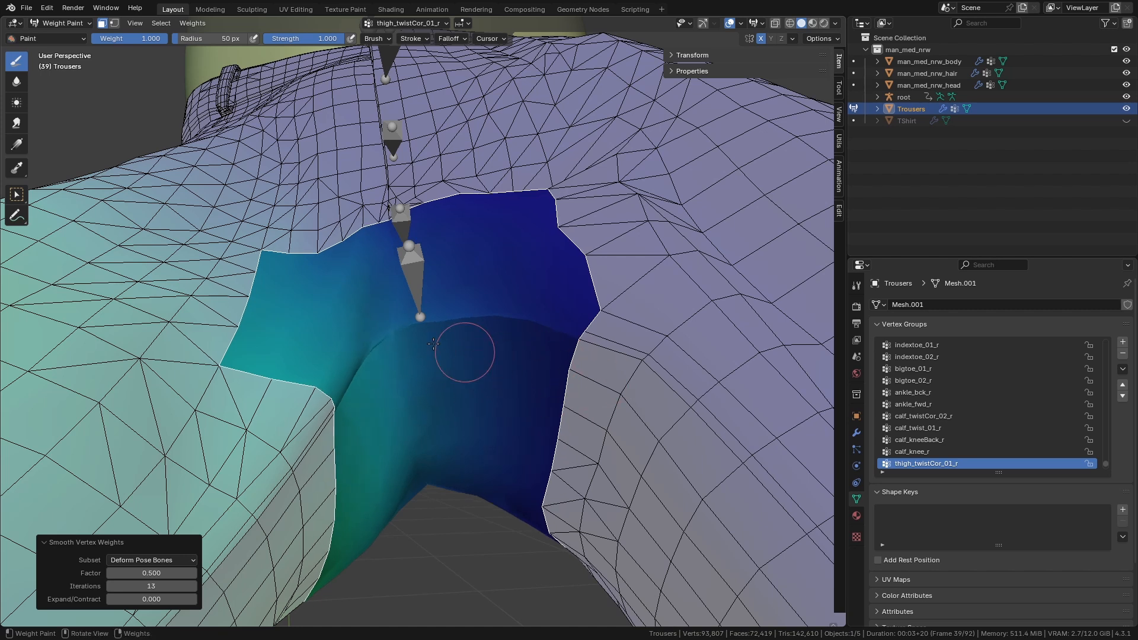
Return to Object Mode and play the animation to examine how the crotch of the Trousers deforms.
mouse_move(496, 328)
middle_mouse_down()
mouse_move(513, 370)
mouse_move(506, 404)
mouse_move(445, 418)
middle_mouse_up()
scroll(505, 404, "down", 3)
key("ctrl+Tab")
key("space")
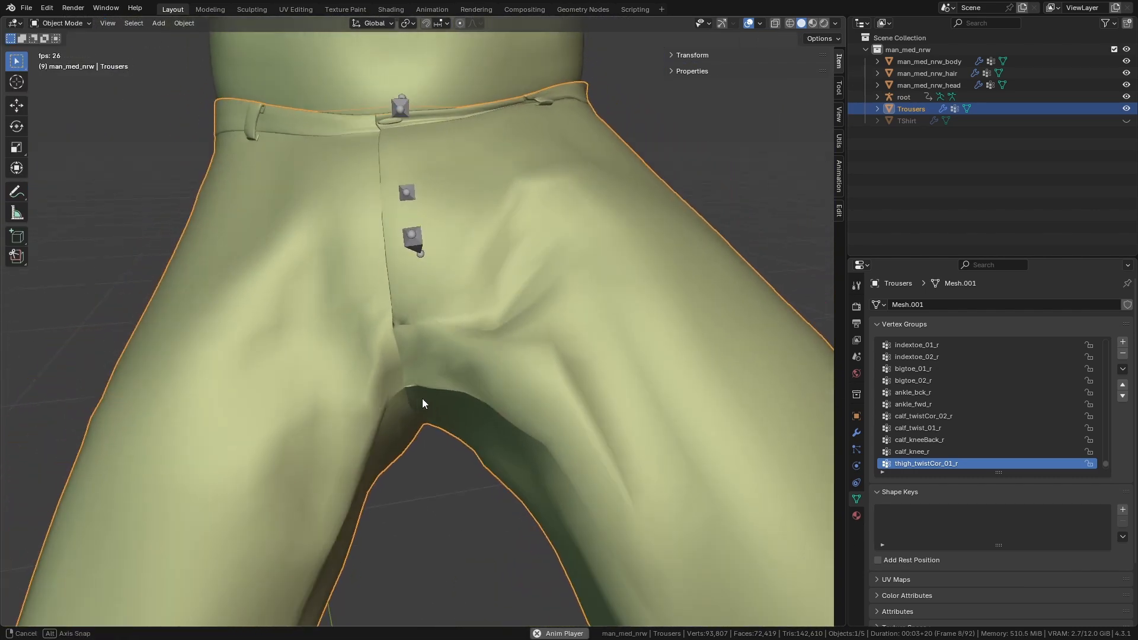
mouse_move(422, 398)
middle_mouse_down()
mouse_move(543, 400)
mouse_move(457, 387)
mouse_move(400, 398)
middle_mouse_up()
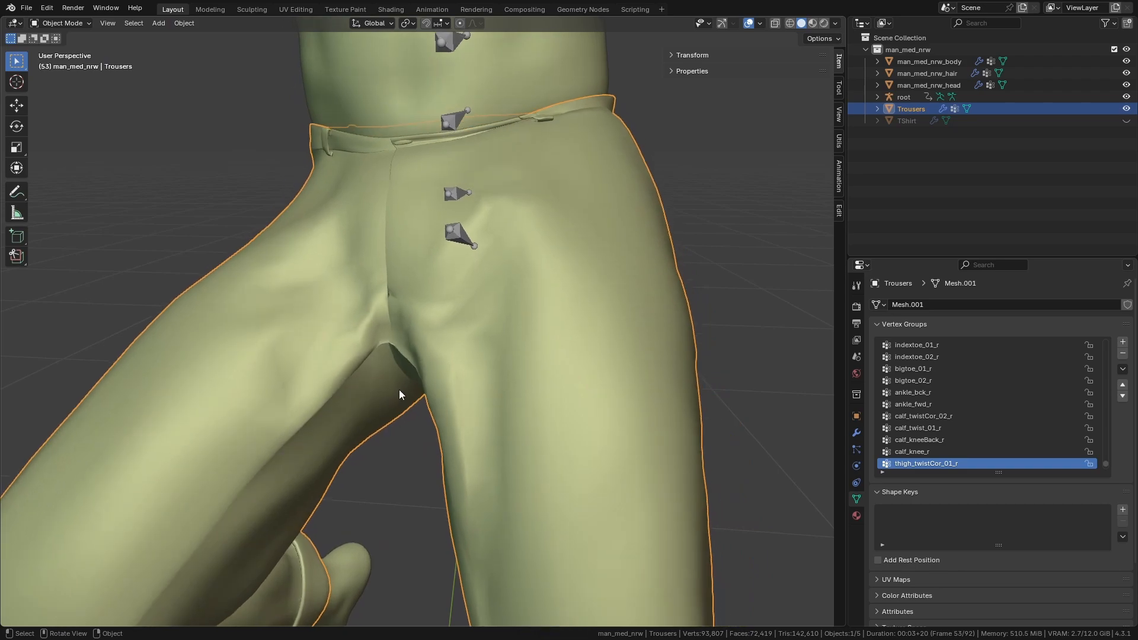
key("space")
In Edit Mode with vertex selection, select a single vertex beside the crotch seam to check its weights.
key("Tab")
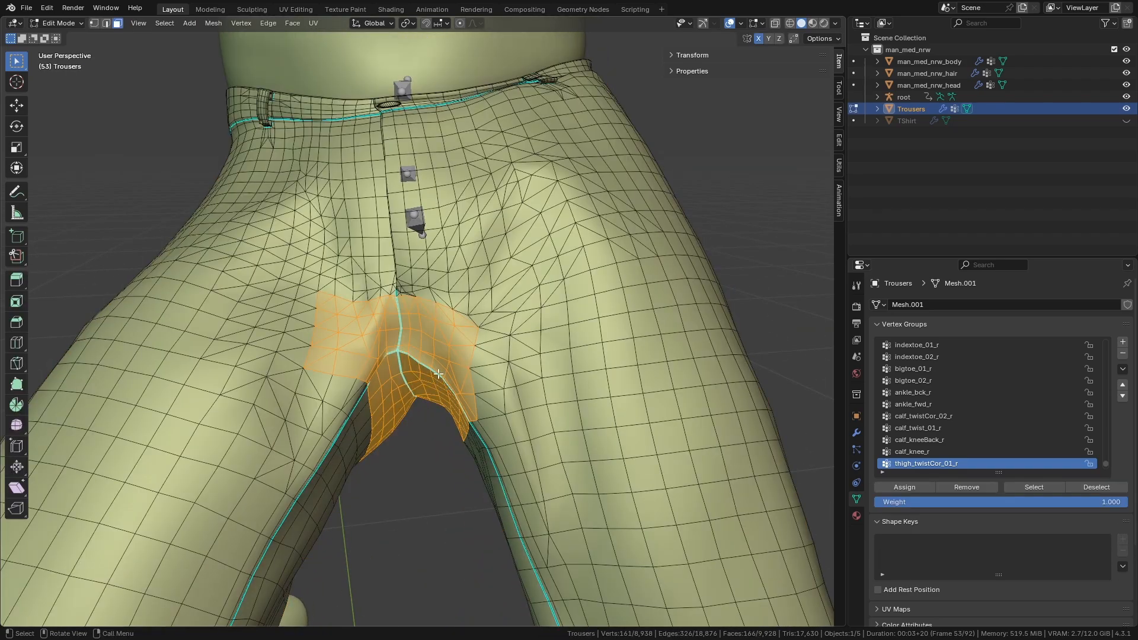
key("1")
scroll(439, 373, "up", 3)
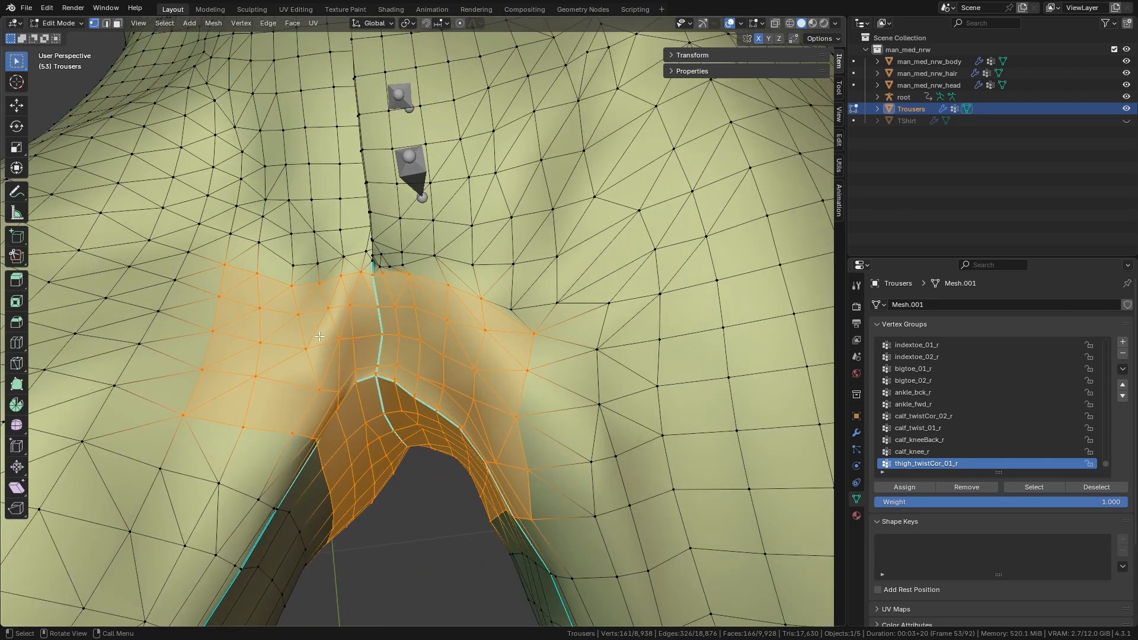
middle_click_drag(319, 337, 366, 337)
left_click(467, 377)
middle_click_drag(467, 377, 513, 384)
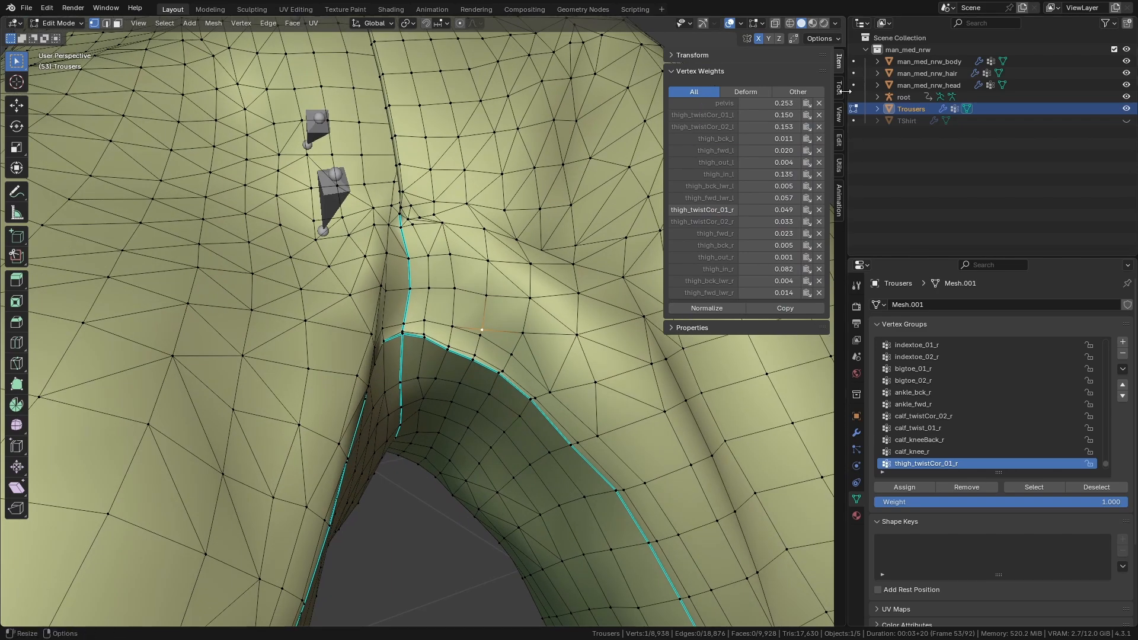
Select the vertex at the crotch seam junction, remove its thigh_out_l and thigh_bck_l weights, and normalize the rest.
left_click(395, 367)
left_click(410, 332)
scroll(542, 363, "down", 1)
mouse_move(542, 363)
middle_mouse_down()
mouse_move(509, 387)
mouse_move(543, 371)
middle_mouse_up()
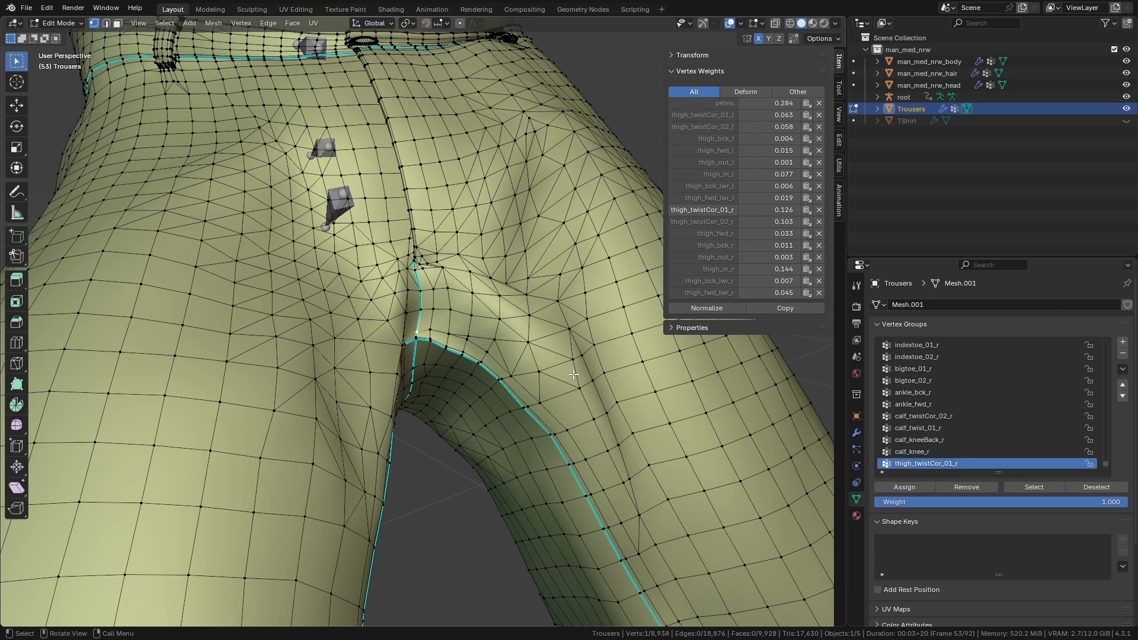
middle_click_drag(623, 249, 604, 278)
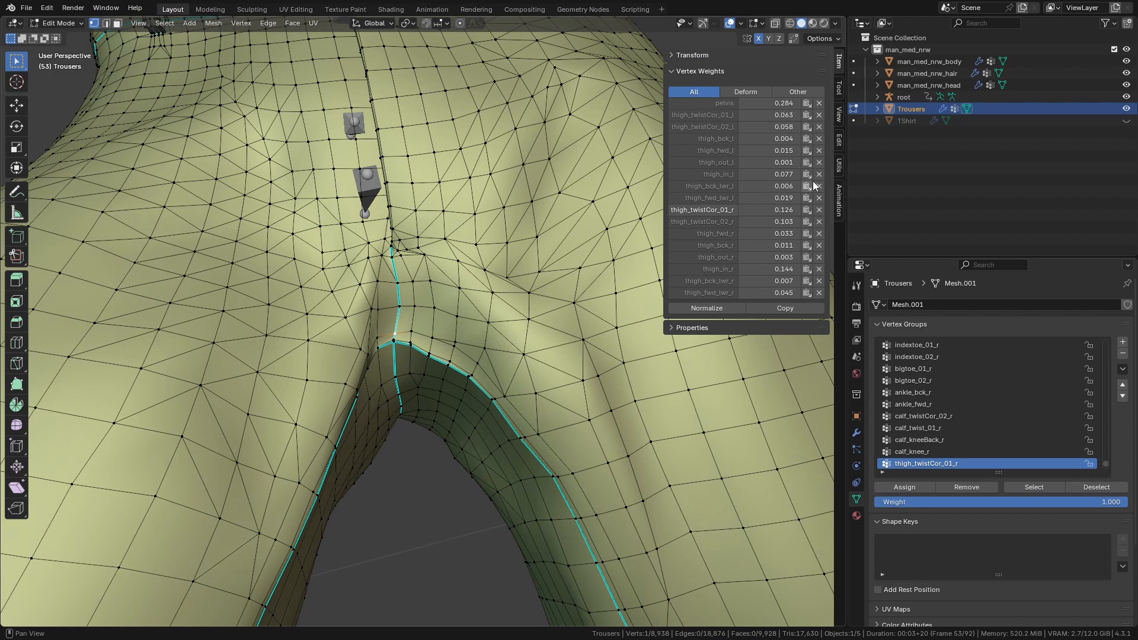
left_click(820, 164)
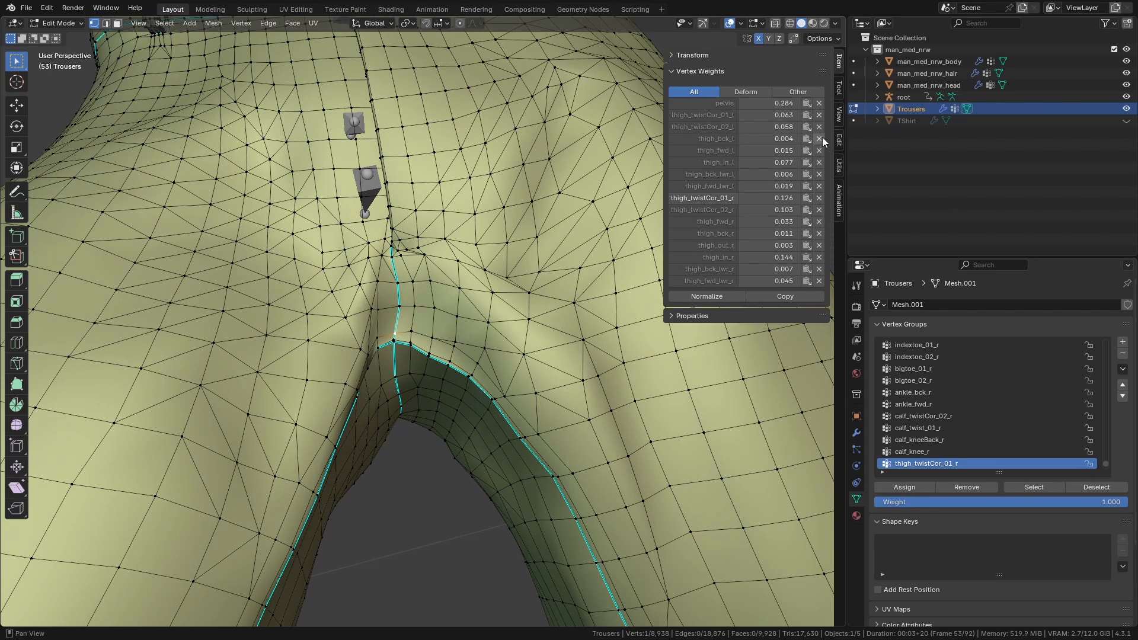
left_click(821, 138)
left_click(711, 285)
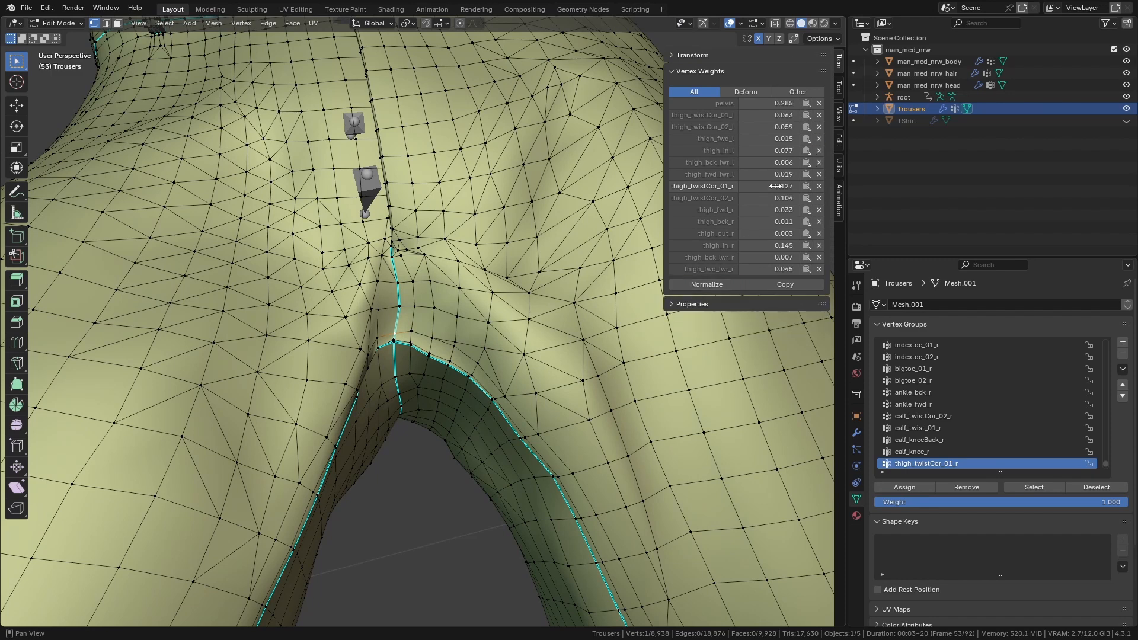
Select all vertices of the Trousers and switch to Weight Paint mode.
middle_click_drag(539, 305, 483, 308)
key("a")
scroll(462, 289, "down", 2)
left_click(57, 23)
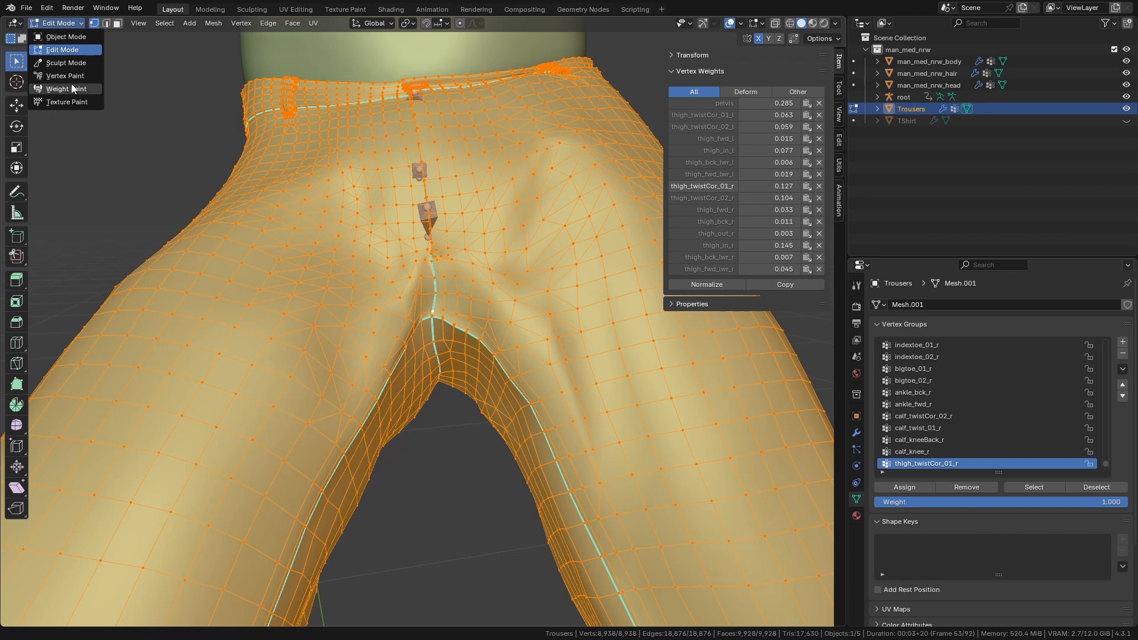
left_click(67, 89)
Limit the total weights per vertex of the Trousers to 8, using the Deform Pose Bones subset.
left_click(190, 24)
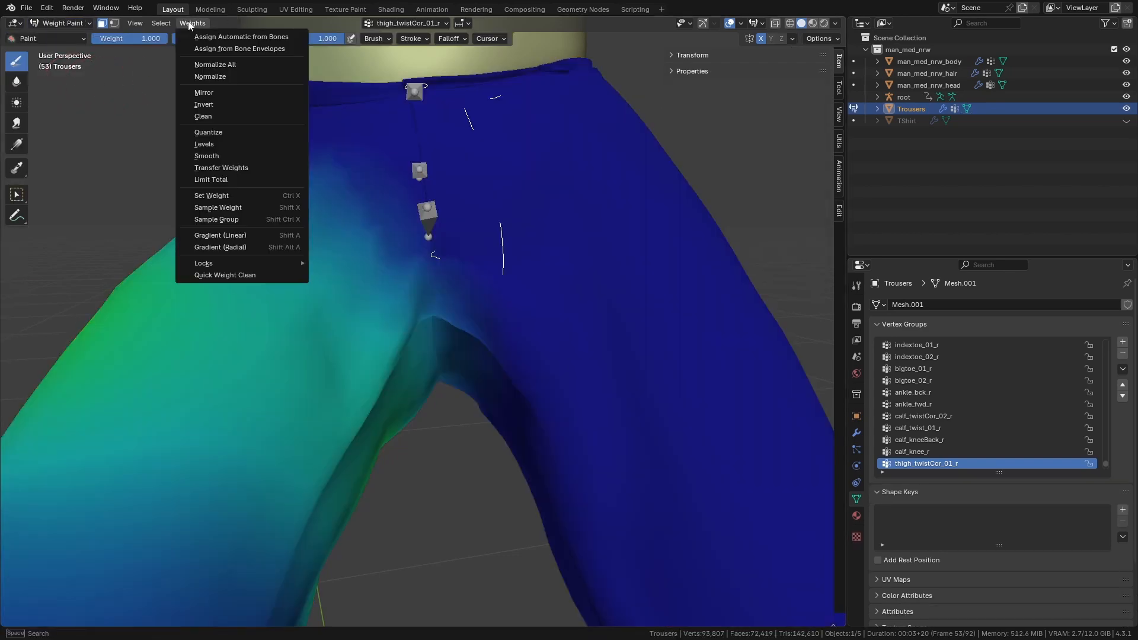
left_click(211, 180)
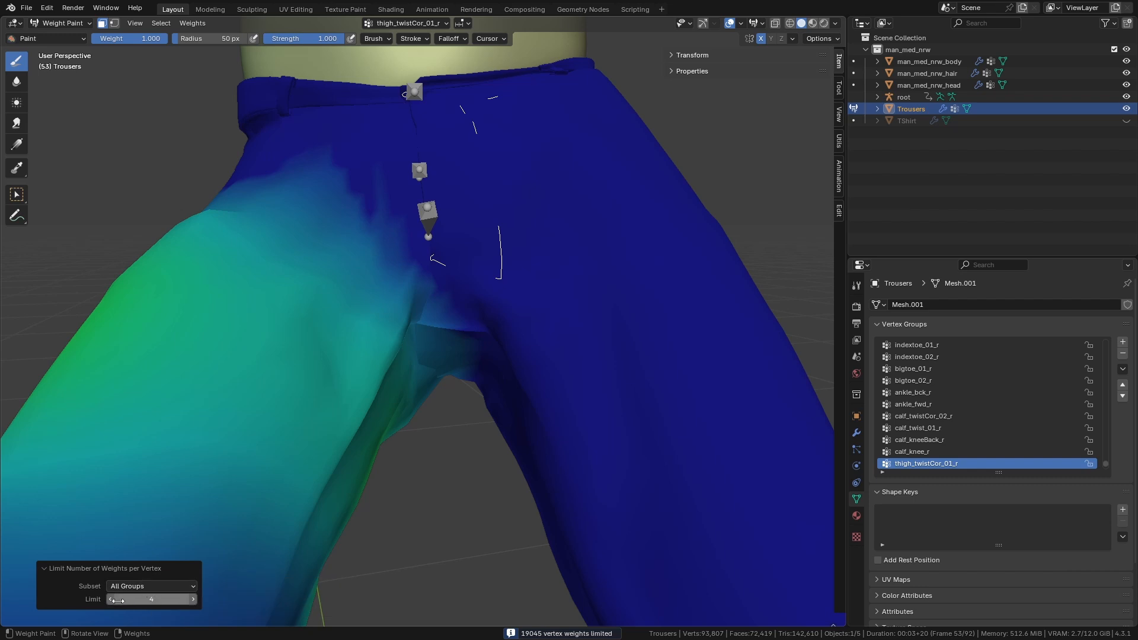
left_click(143, 588)
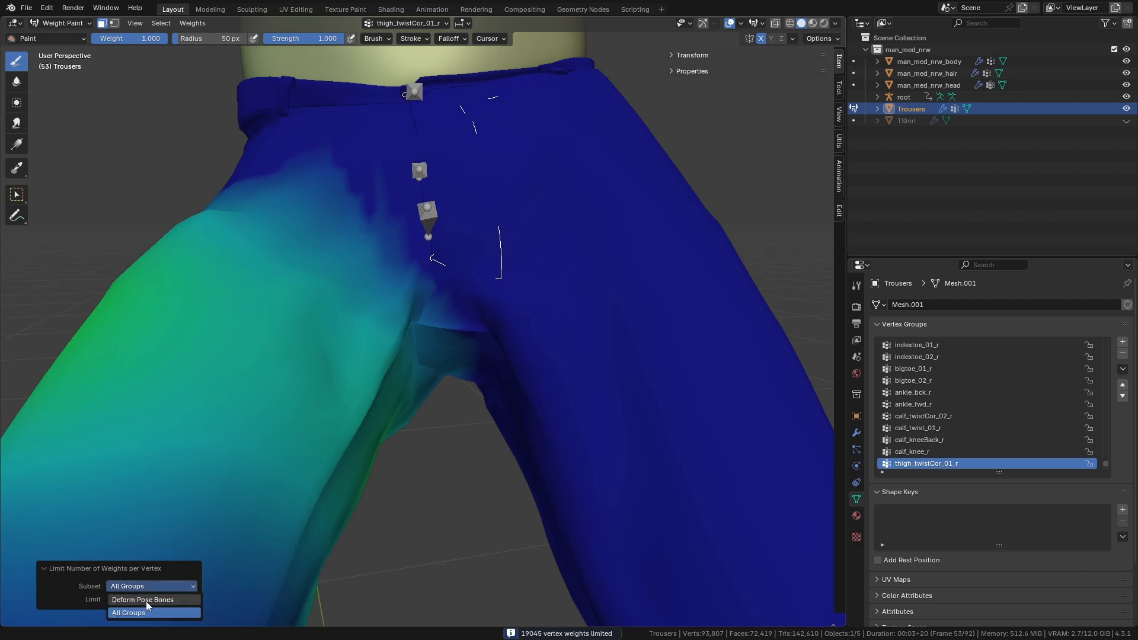
left_click(146, 600)
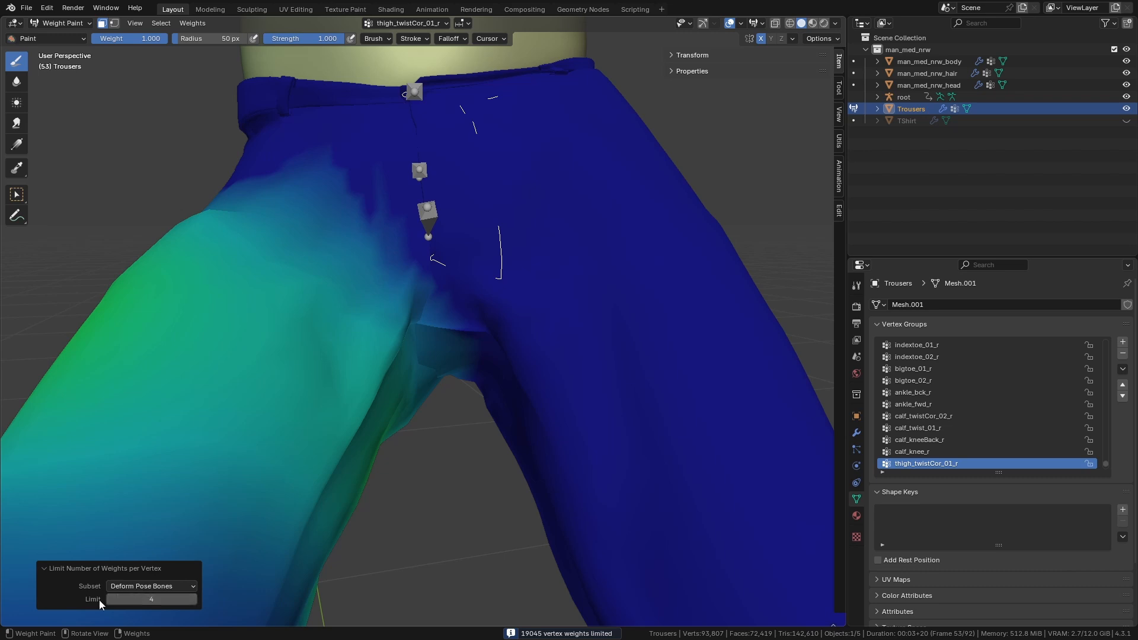
left_click(144, 599)
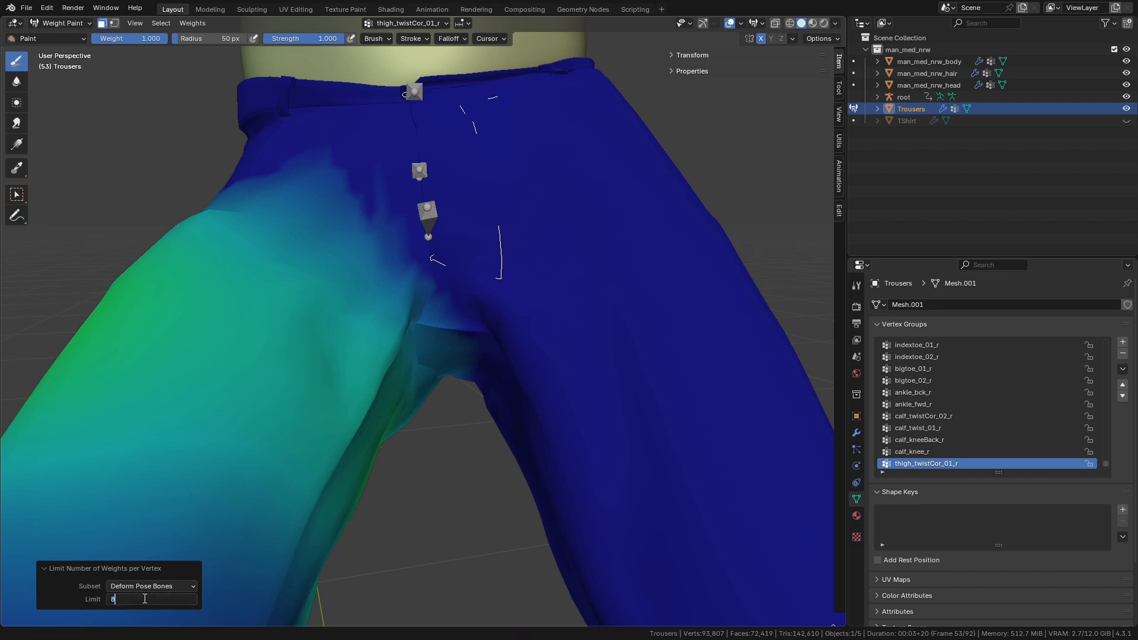
type("8")
key("Return")
In Edit Mode, select single vertices around the crotch to check how many bone weights each one carries.
middle_click_drag(346, 352, 430, 309)
key("Tab")
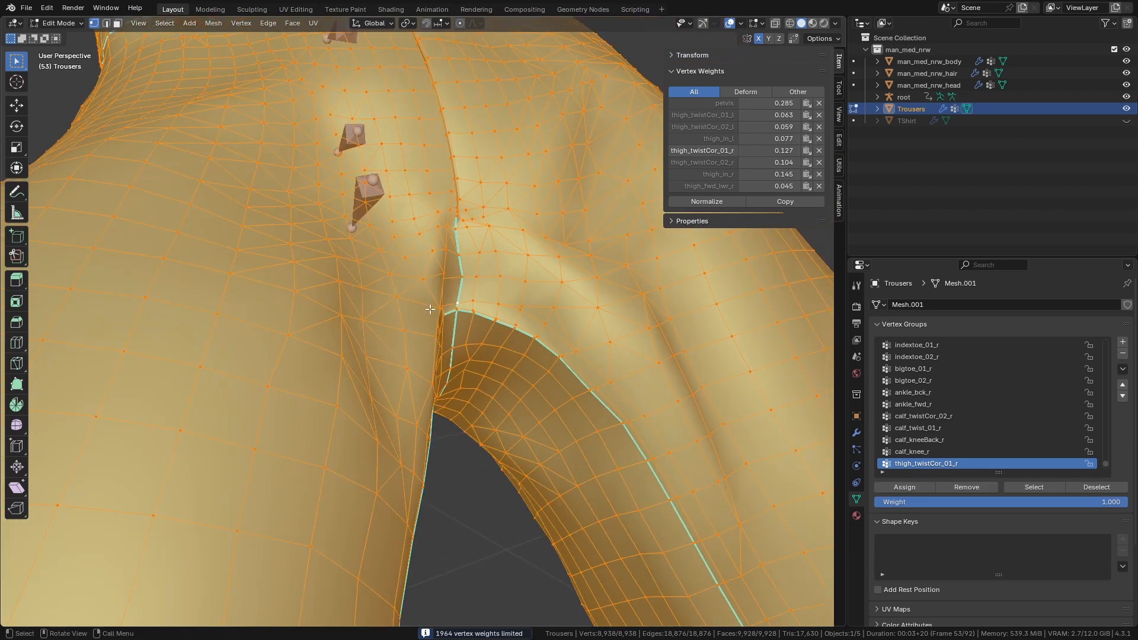
left_click(500, 277)
middle_click_drag(493, 277, 509, 279)
middle_click_drag(492, 261, 422, 290)
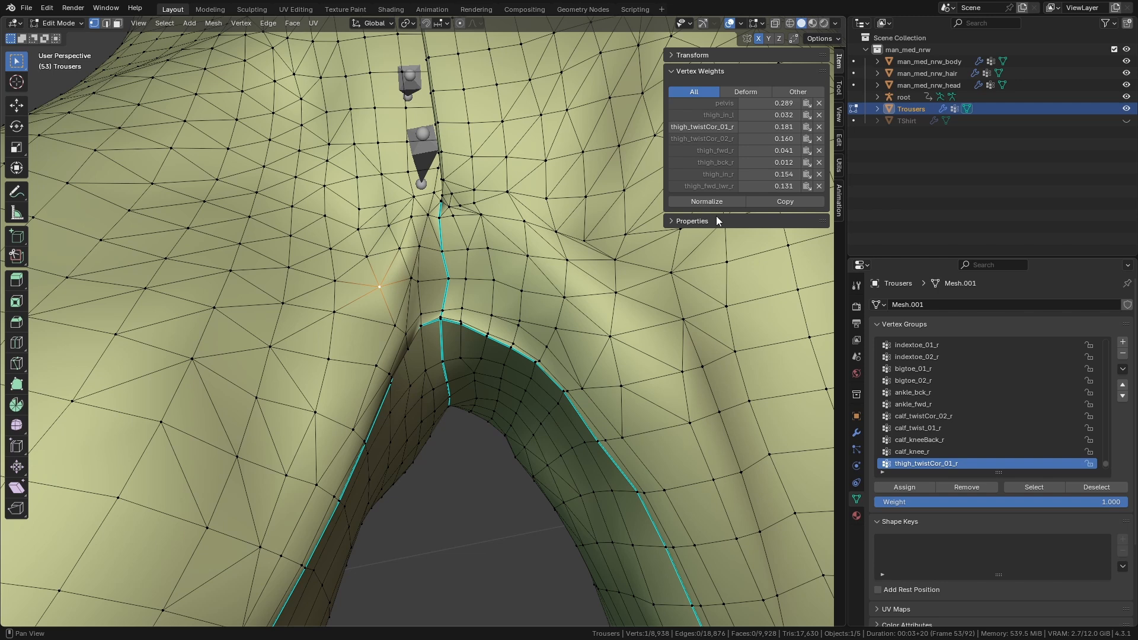
Select all vertices of the Trousers and normalize all vertex groups for Deform Pose Bones with Lock Active off.
mouse_move(616, 228)
middle_mouse_down()
mouse_move(544, 232)
mouse_move(545, 252)
mouse_move(525, 261)
middle_mouse_up()
key("a")
key("ctrl+Tab")
left_click(192, 23)
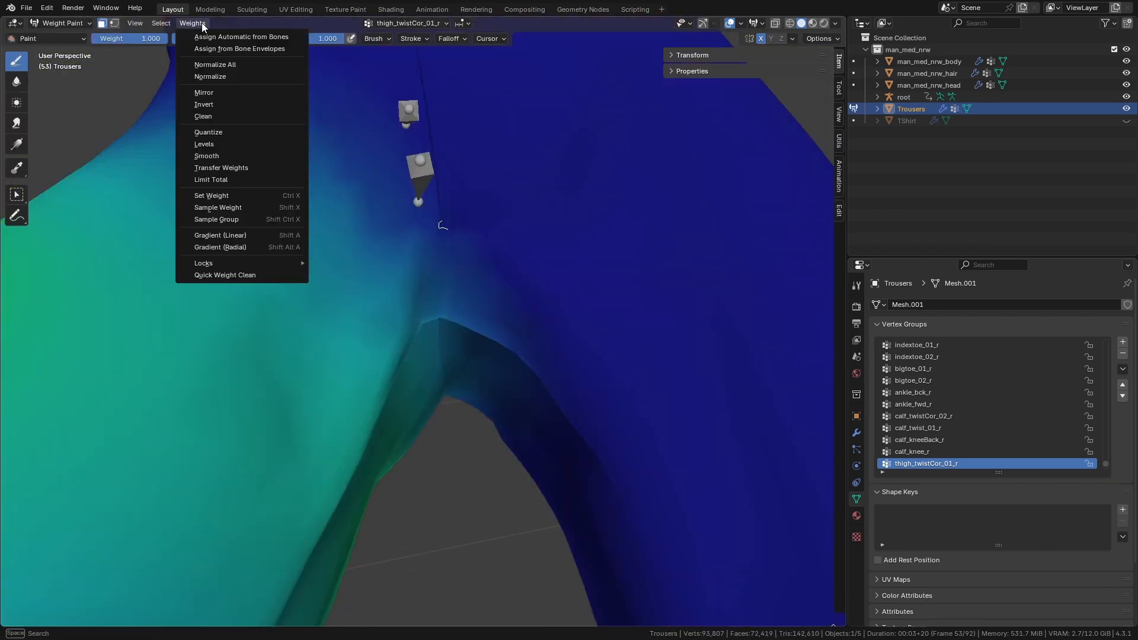
left_click(244, 66)
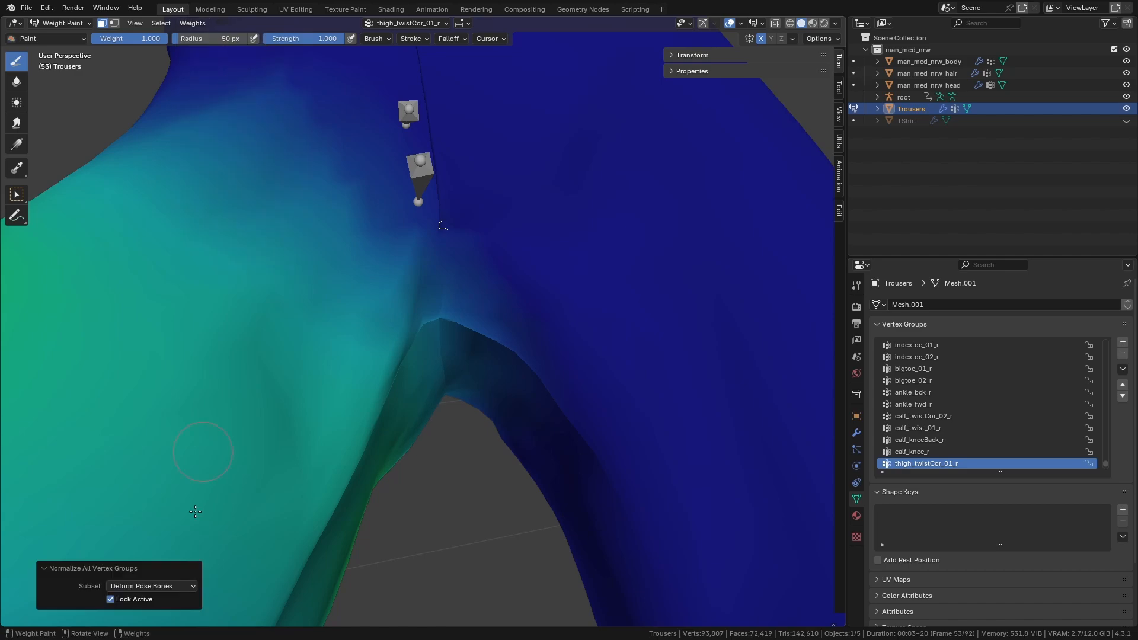
scroll(490, 353, "down", 2)
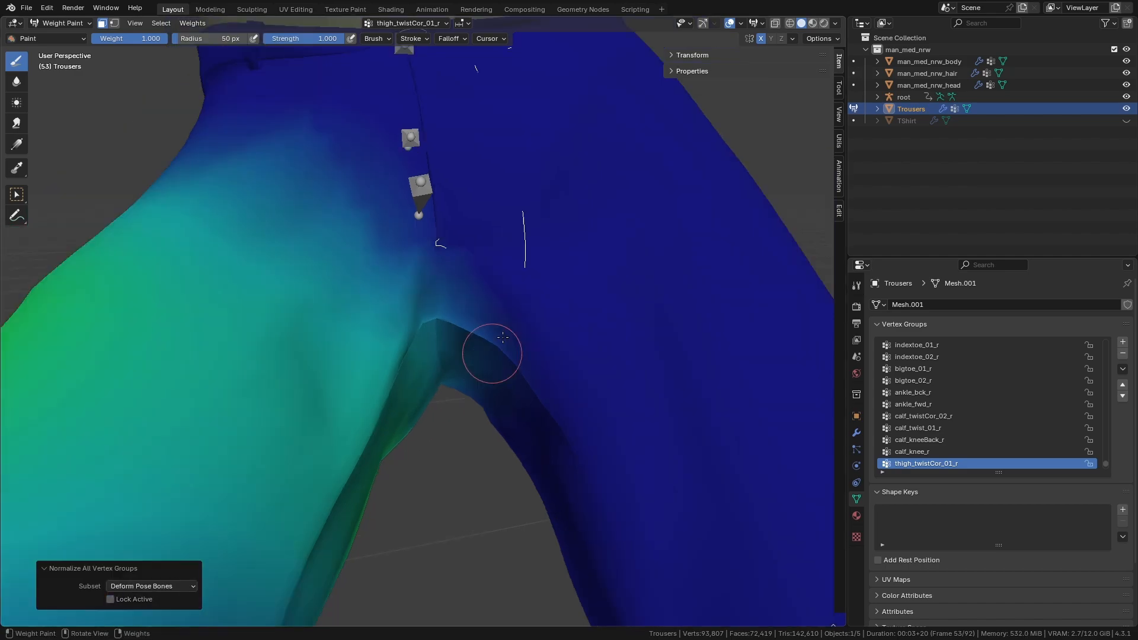
Return to Edit Mode and select single vertices near the crotch to check their normalized weights.
key("Tab")
scroll(468, 297, "up", 3)
left_click(423, 256)
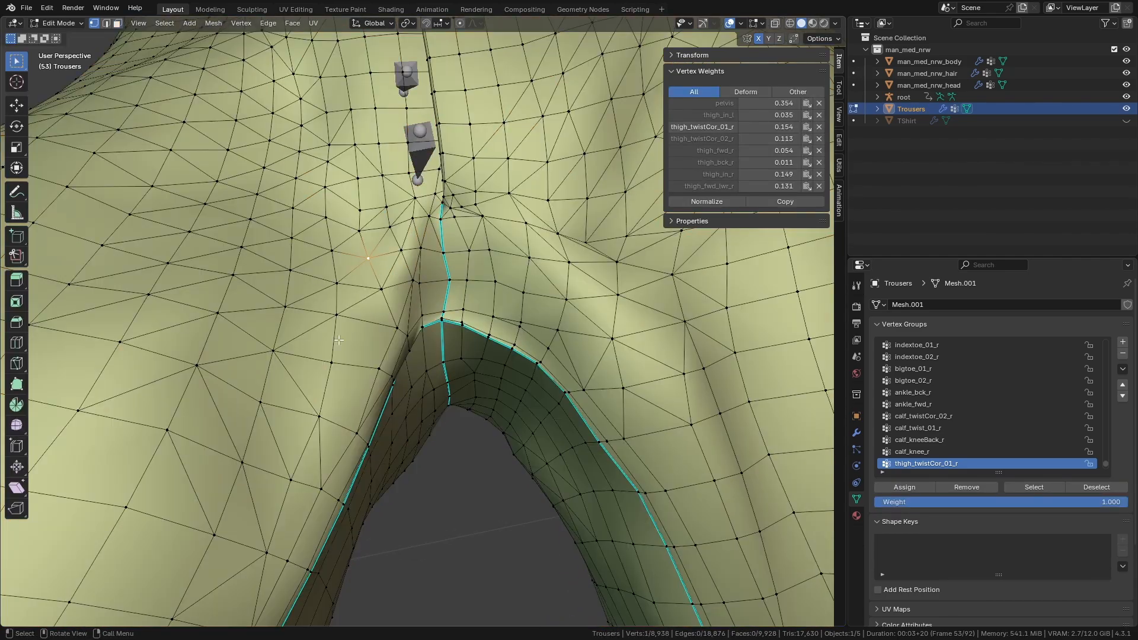
scroll(506, 361, "down", 3)
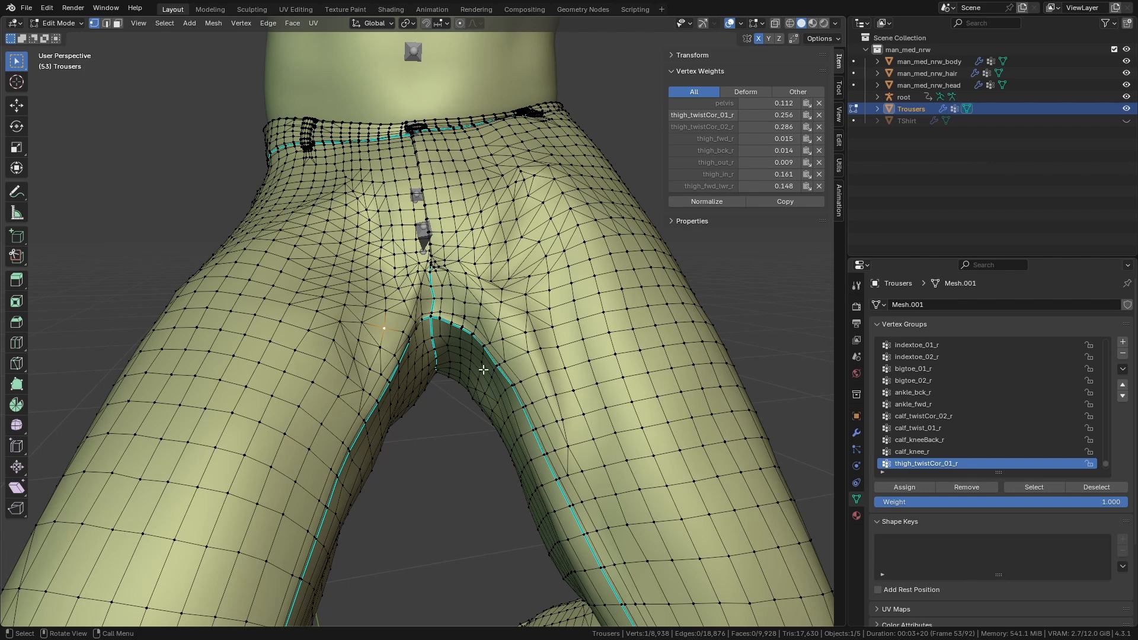
Preview the current animation on the Trousers, then return to Object Mode and load the Anim walk action.
scroll(483, 369, "down", 4)
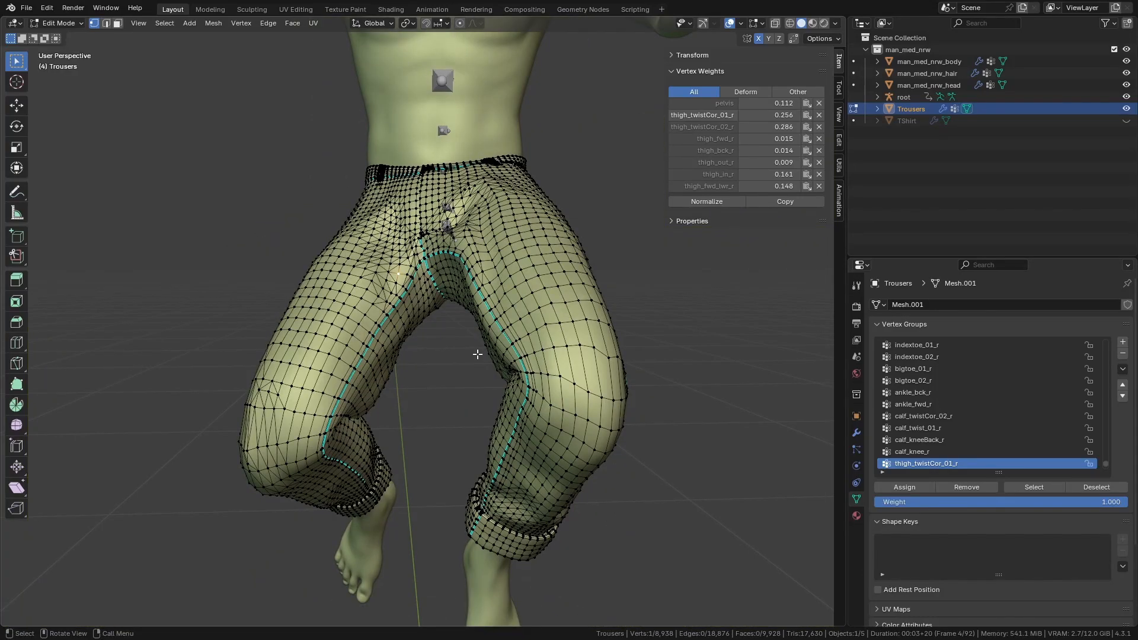
middle_click_drag(417, 307, 267, 299)
key("space")
key("space")
middle_click_drag(533, 249, 598, 279)
key("Tab")
left_click(839, 178)
left_click(761, 173)
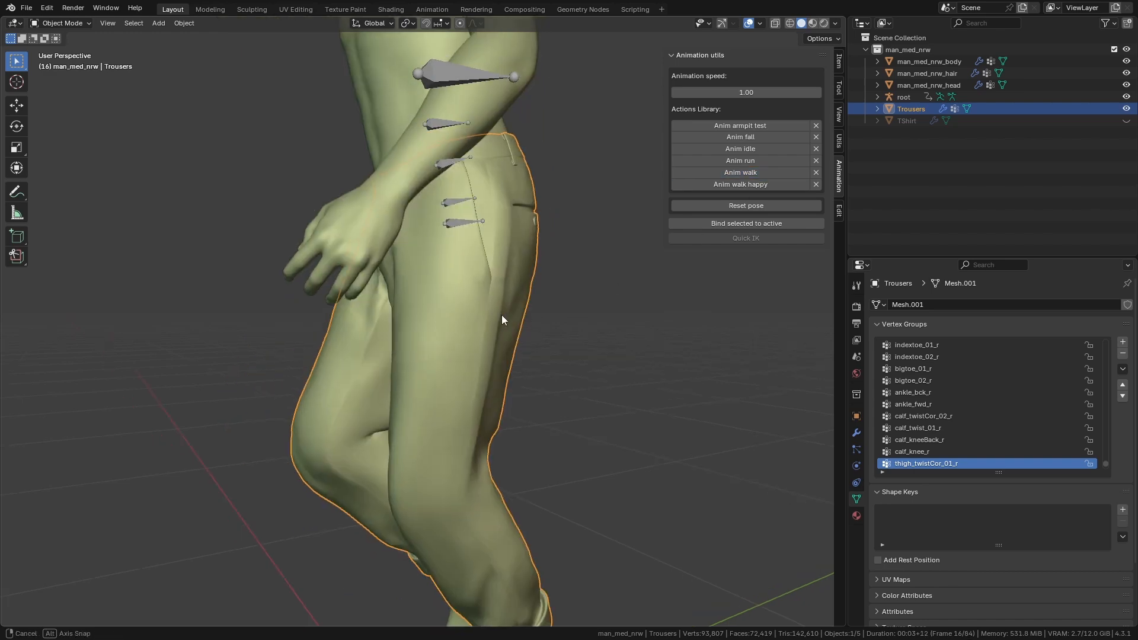
Play the walk animation and examine how the Trousers fold behind the bent knee.
middle_click_drag(502, 315, 382, 354)
key("space")
scroll(397, 343, "up", 6)
scroll(414, 356, "down", 2)
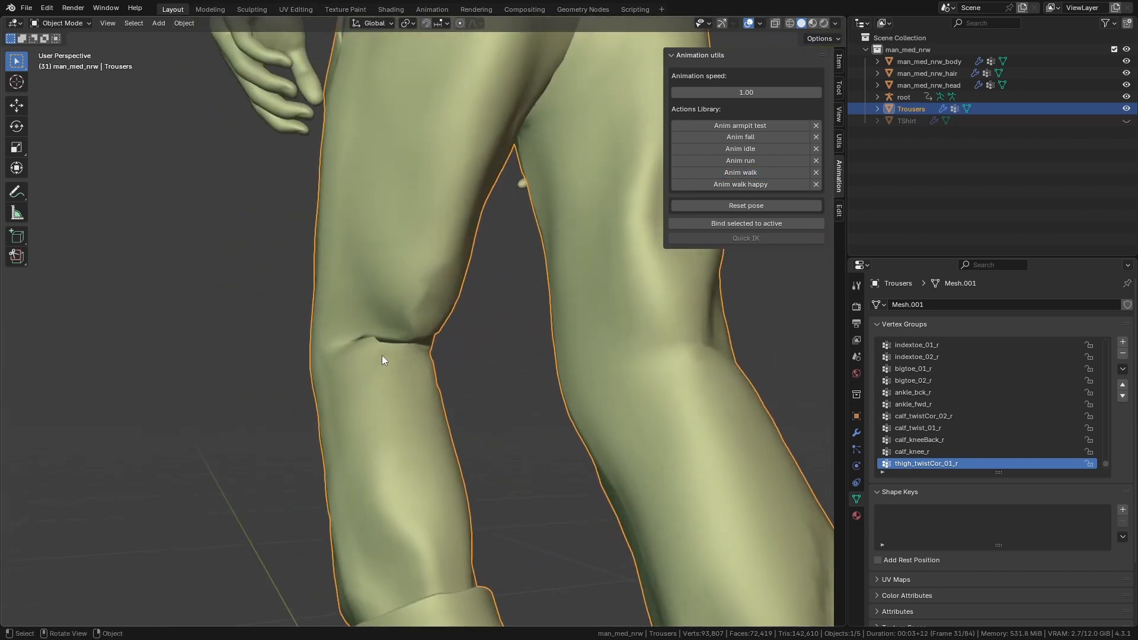
In Edit Mode, select through the mesh at the fold behind the knee and grow the selection.
scroll(382, 354, "up", 3)
middle_click_drag(451, 355, 474, 357)
key("Tab")
scroll(476, 364, "down", 2)
key("alt+z")
left_click_drag(526, 384, 539, 385)
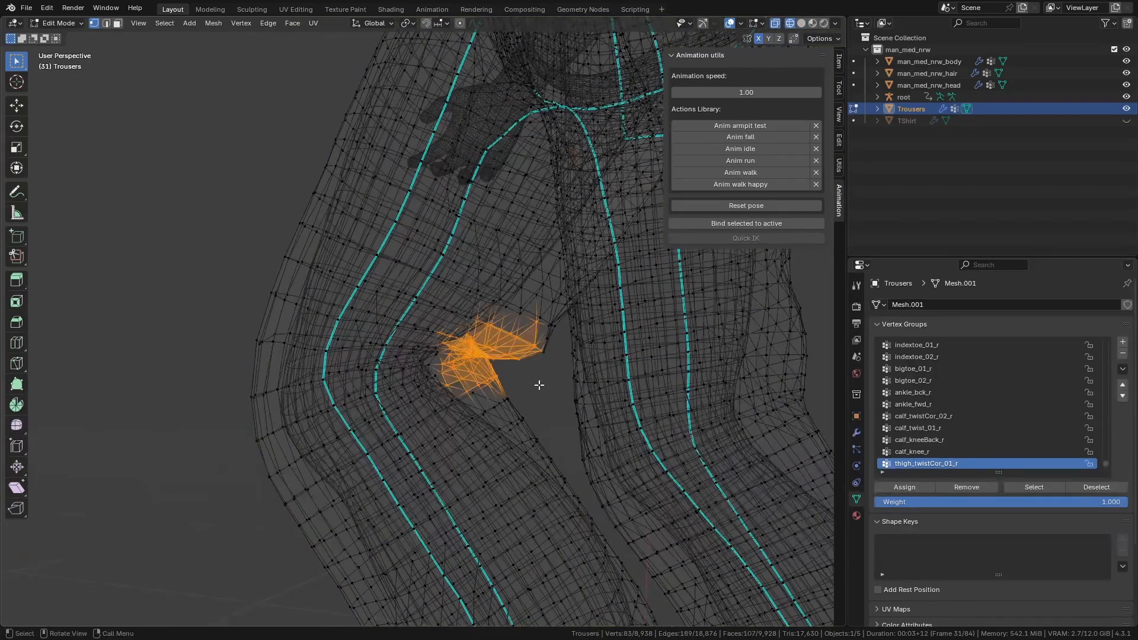
key("alt+z")
key("ctrl+KP_Add")
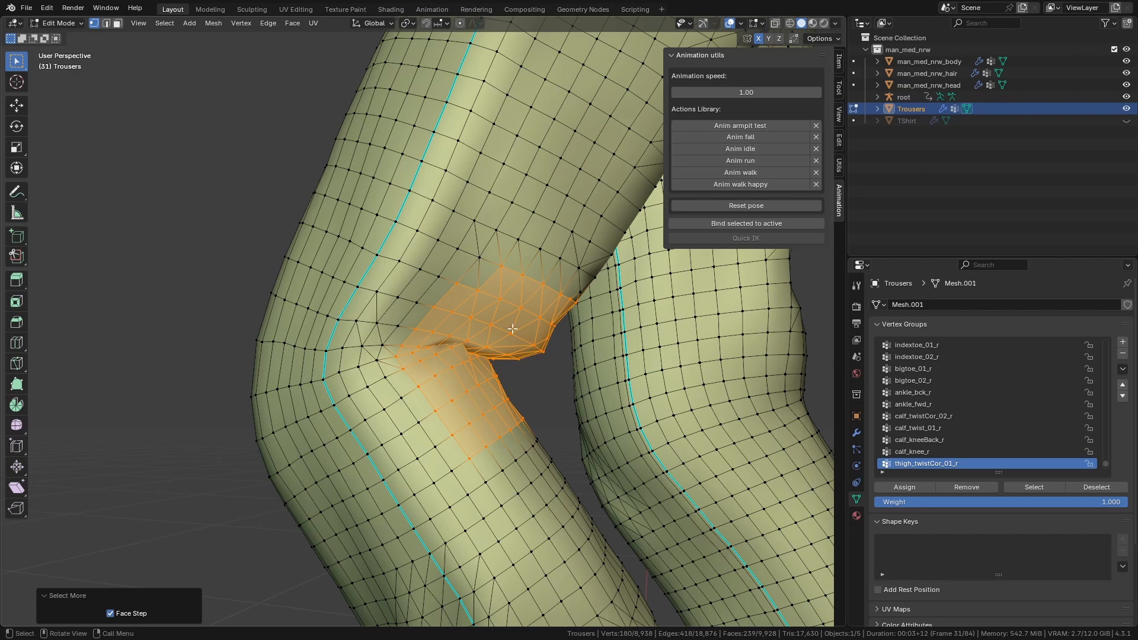
Clean up the borders of the selection around the back of the knee with circle select.
left_click(485, 268)
key("ctrl+z")
key("c")
left_click(475, 259)
right_click(474, 259)
middle_click_drag(475, 259, 415, 254)
key("c")
left_click(322, 236, "shift")
right_click(321, 236)
middle_click_drag(322, 236, 233, 272)
middle_click_drag(305, 294, 226, 301)
left_click(265, 240, "shift")
right_click(264, 240)
middle_click_drag(265, 240, 372, 240)
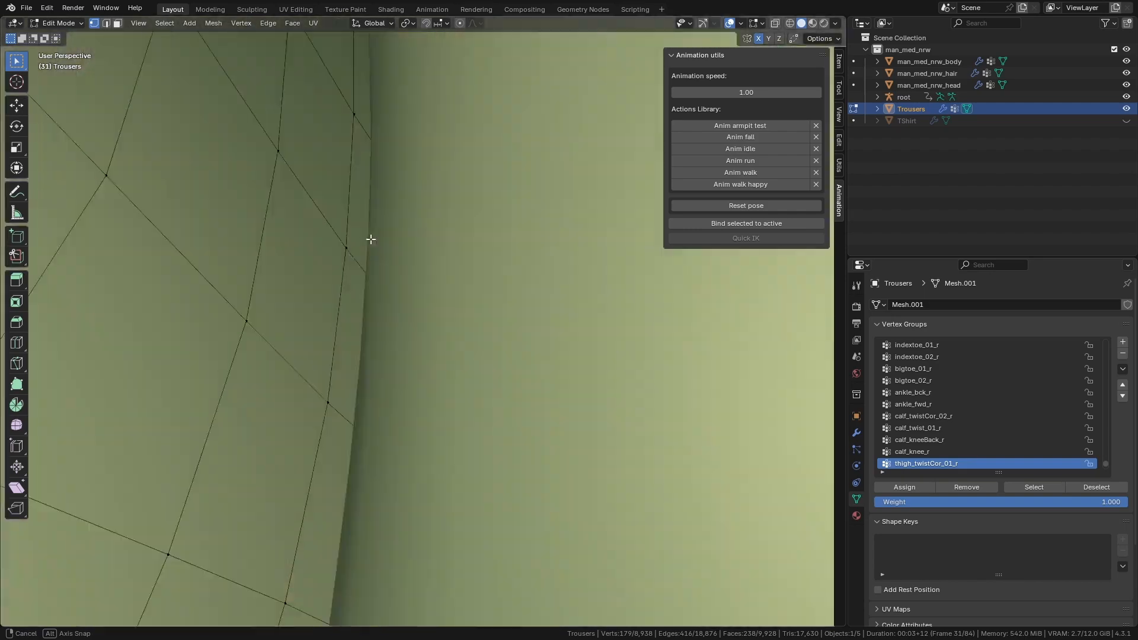
key("c")
middle_click_drag(337, 175, 311, 227)
left_click(333, 149, "shift")
right_click(341, 151)
key("c")
left_click(371, 207)
right_click(371, 206)
middle_click_drag(371, 206, 409, 246)
In Weight Paint mode, smooth the selected knee weights for Deform Pose Bones with factor 0.500 and 3 iterations.
key("ctrl+Tab")
left_click(346, 195)
left_click(193, 22)
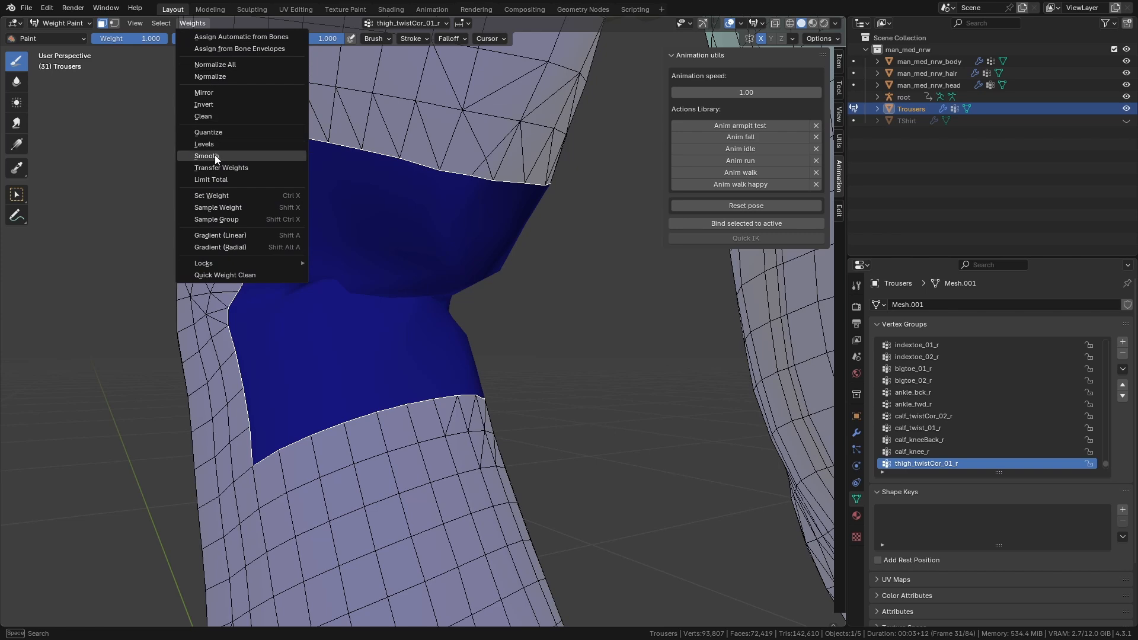
scroll(407, 304, "down", 1)
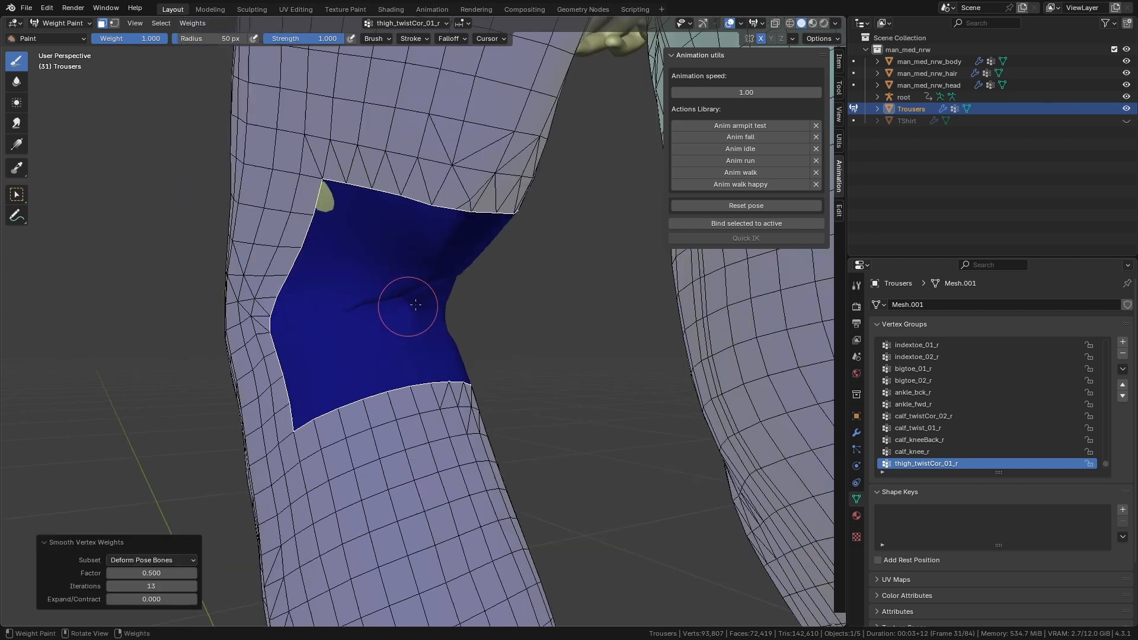
middle_click_drag(407, 304, 374, 211)
middle_click_drag(376, 170, 300, 212)
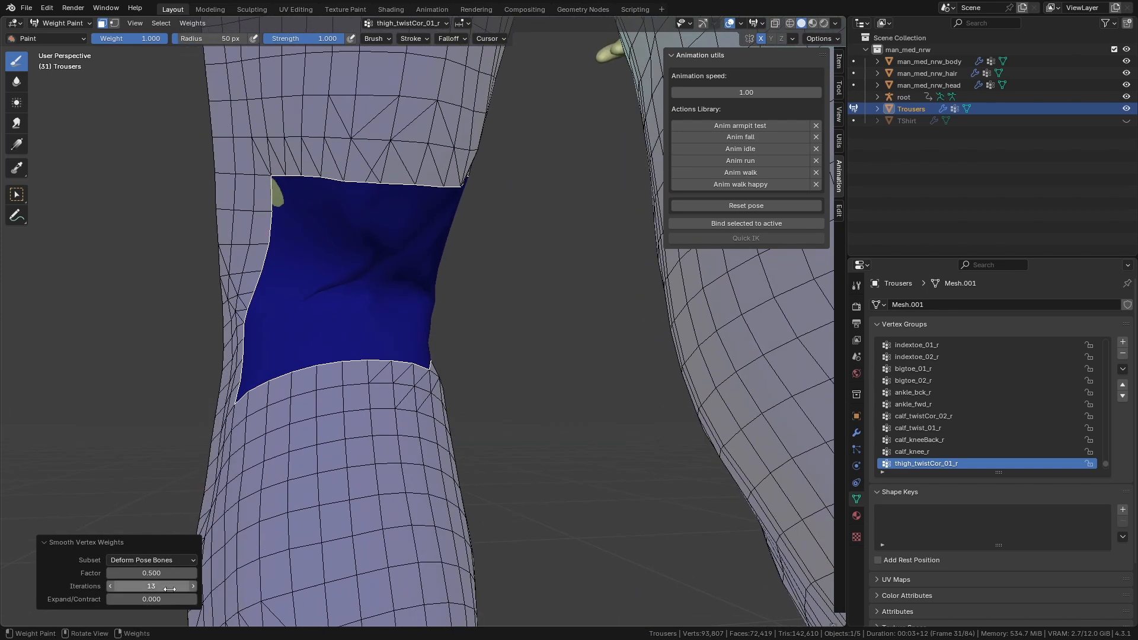
mouse_move(405, 290)
middle_mouse_down()
mouse_move(477, 317)
mouse_move(489, 337)
mouse_move(461, 334)
middle_mouse_up()
Limit the selected knee vertices to 8 weights each and normalize all their vertex groups.
left_click(191, 23)
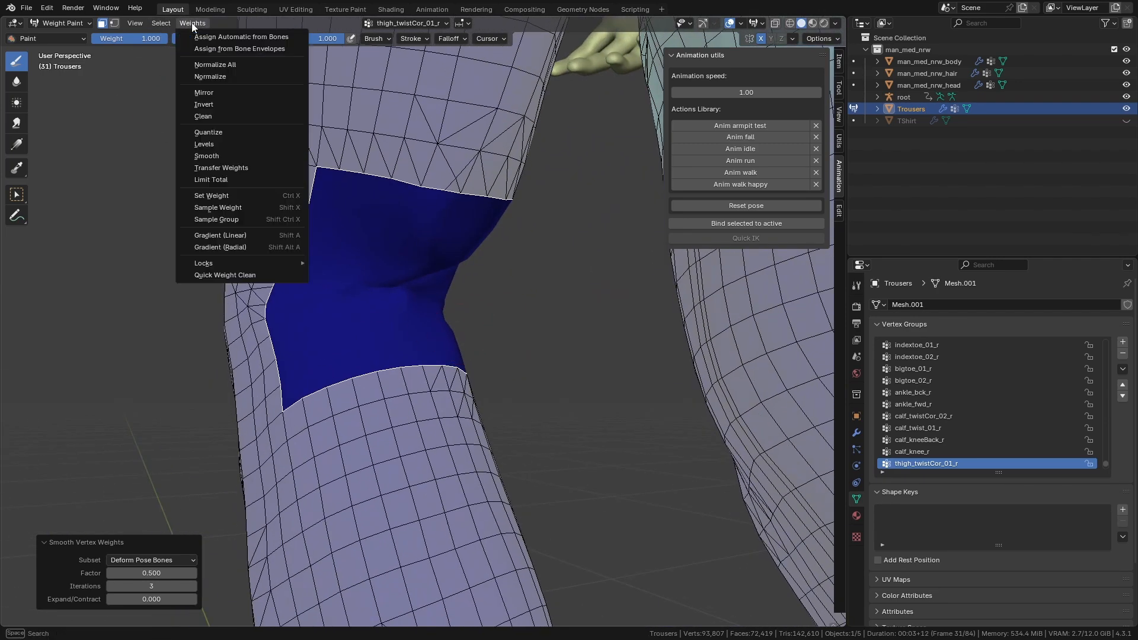
left_click(214, 181)
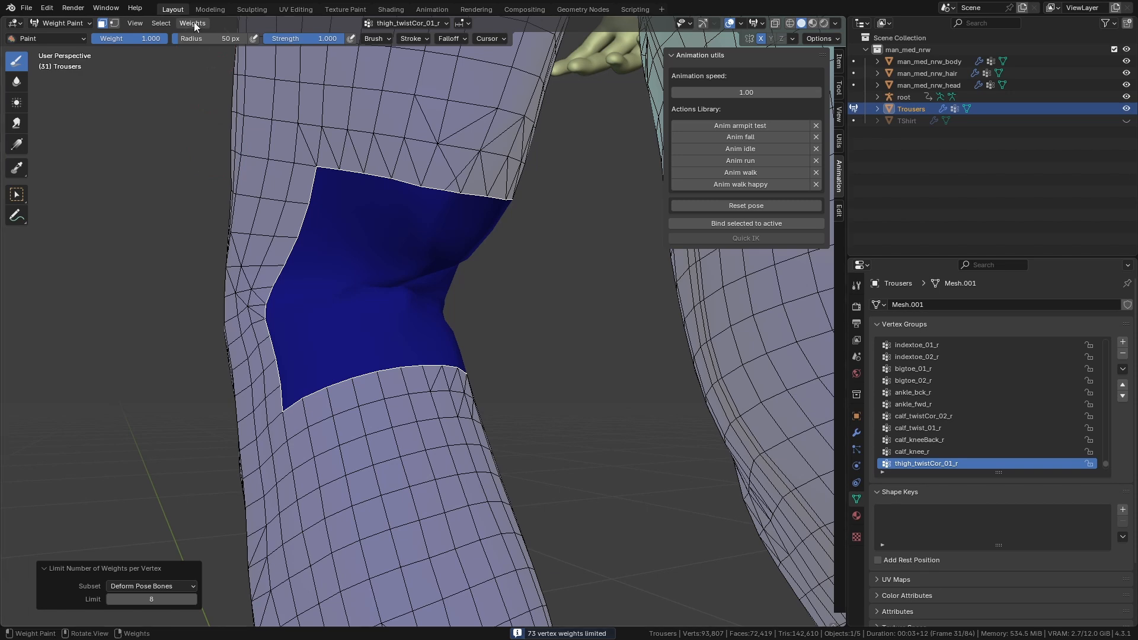
left_click(193, 23)
left_click(207, 64)
mouse_move(266, 236)
middle_mouse_down()
mouse_move(319, 242)
mouse_move(279, 255)
mouse_move(304, 243)
middle_mouse_up()
Return to Object Mode, play the walk animation and stop at frame 58 to examine the knee fold.
key("ctrl+Tab")
key("space")
key("space")
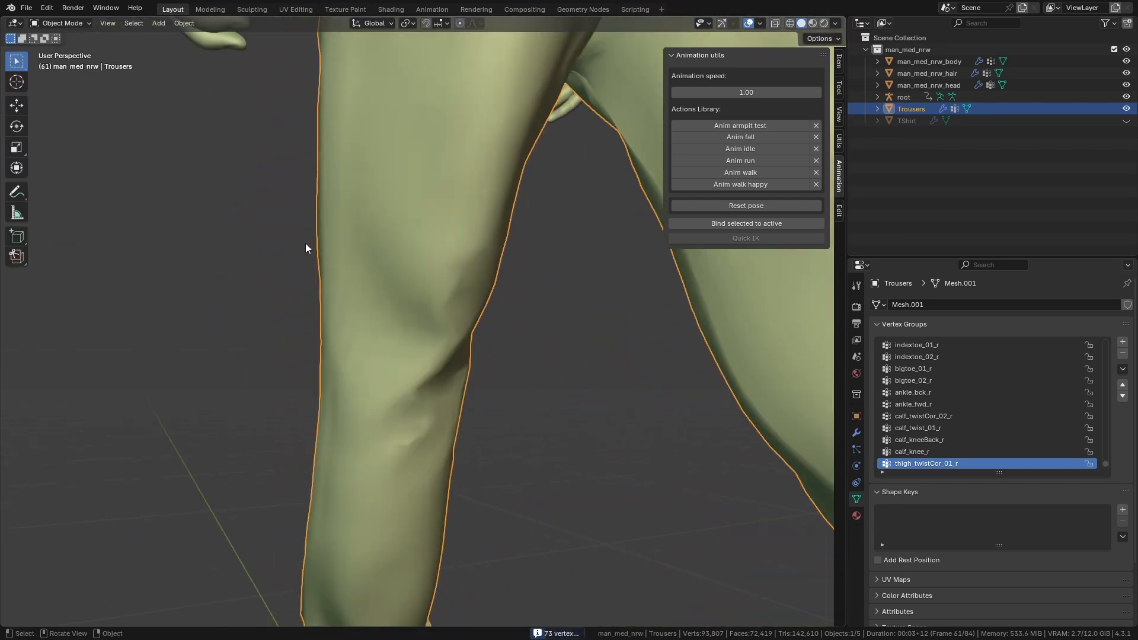
scroll(306, 246, "up", 7, "alt")
scroll(449, 299, "up", 3)
In Edit Mode, clear the selection and circle-select only the faces inside the sharp fold behind the knee.
key("Tab")
scroll(332, 284, "up", 4)
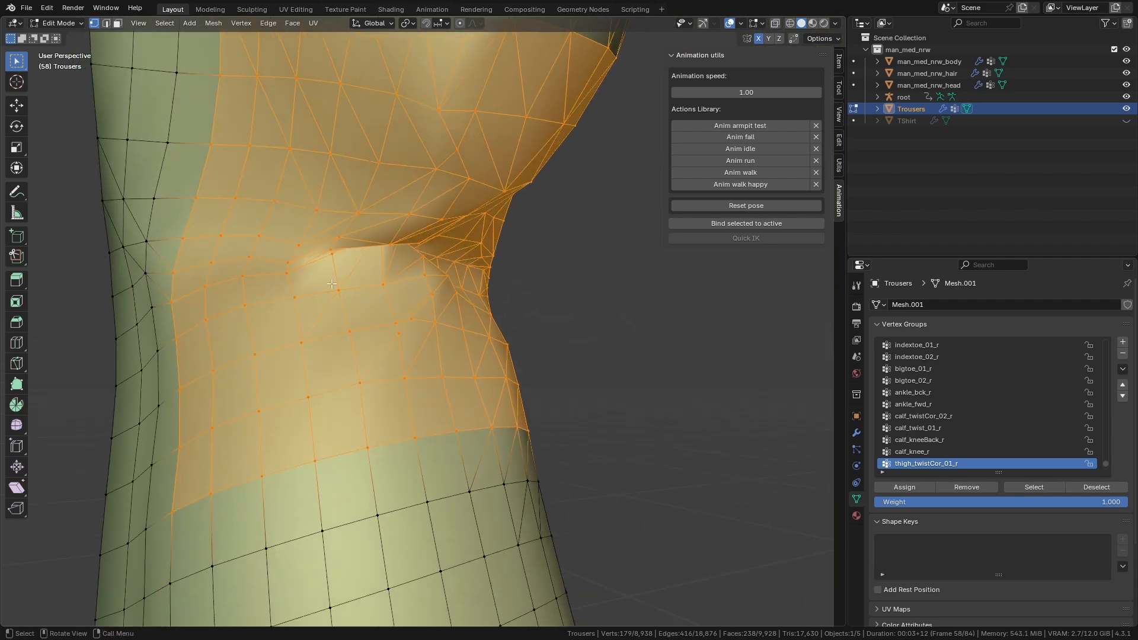
key("alt+a")
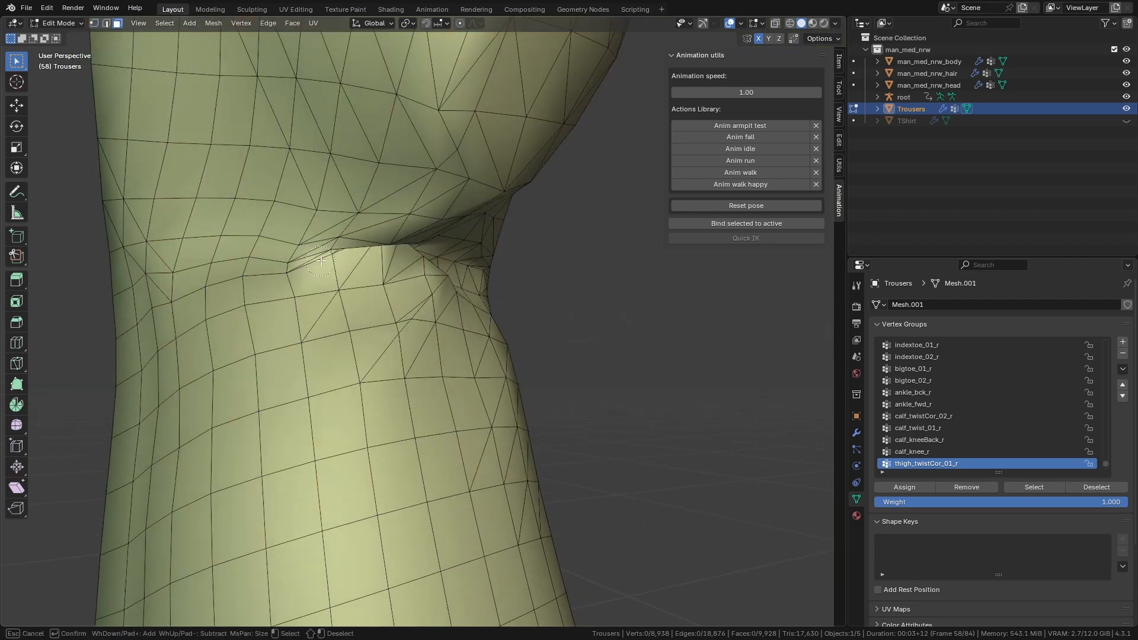
scroll(351, 258, "up", 3)
middle_click_drag(352, 258, 291, 246)
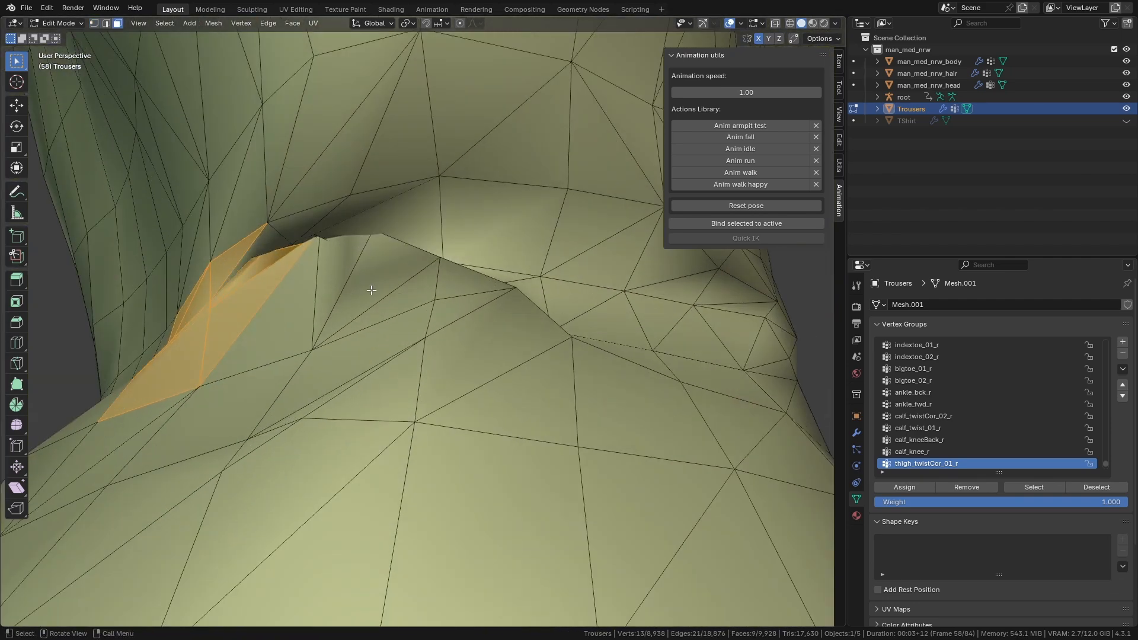
key("c")
left_click(285, 245)
left_click_drag(285, 245, 457, 259)
right_click(457, 259)
middle_click_drag(457, 259, 393, 312)
key("c")
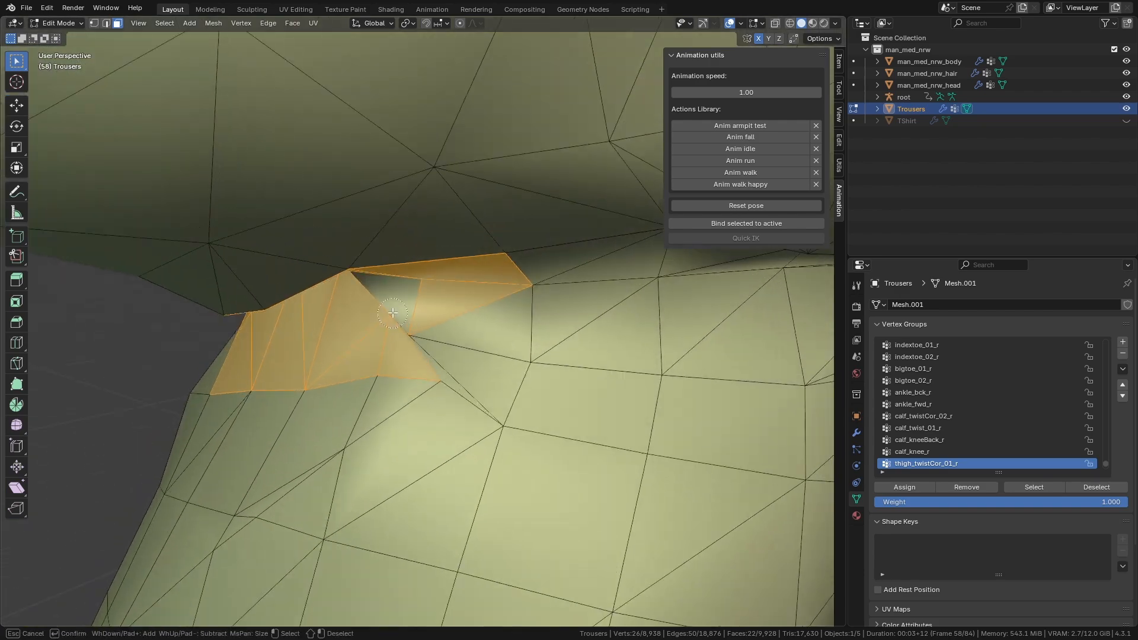
mouse_move(445, 348)
middle_mouse_down()
mouse_move(317, 322)
mouse_move(326, 293)
mouse_move(319, 311)
mouse_move(435, 277)
mouse_move(504, 282)
mouse_move(457, 305)
mouse_move(379, 301)
mouse_move(343, 322)
mouse_move(320, 315)
mouse_move(318, 300)
mouse_move(275, 329)
middle_mouse_up()
In Weight Paint mode, repeatedly smooth the weights of the selected fold faces with factor 0.500 and 3 iterations.
key("ctrl+Tab")
key("shift+r")
key("c")
right_click(328, 193)
mouse_move(298, 241)
middle_mouse_down()
mouse_move(417, 223)
mouse_move(495, 267)
middle_mouse_up()
scroll(421, 229, "down", 3)
key("q")
left_click(424, 233)
key("q")
left_click(424, 233)
scroll(425, 233, "down", 5)
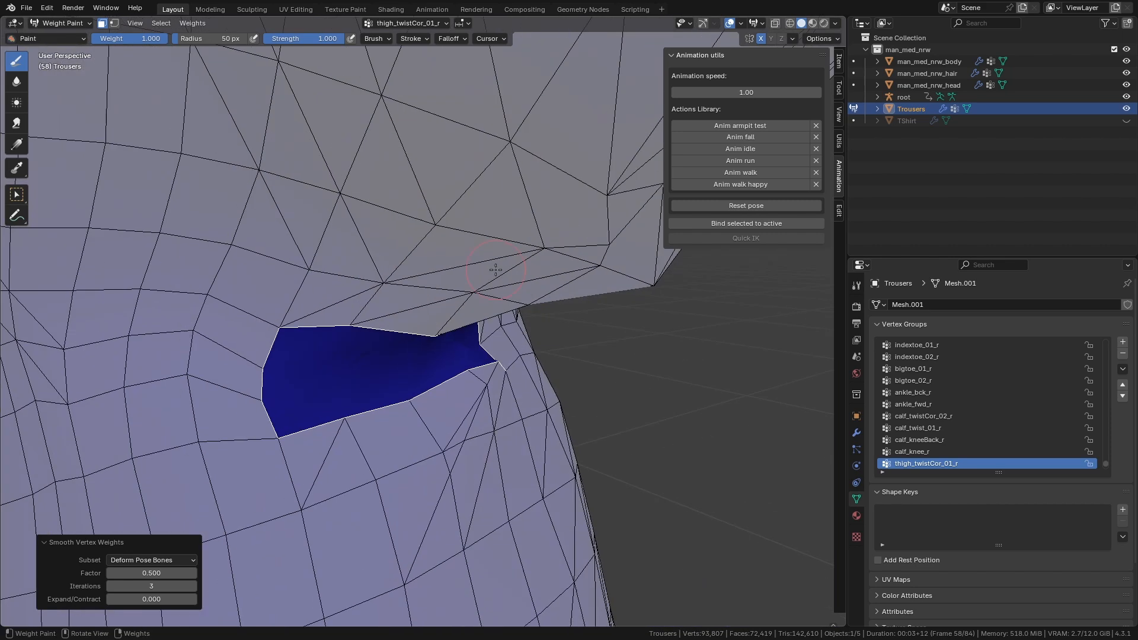
Limit the weights across the Trousers to 8 per vertex again and normalize all vertex groups.
scroll(496, 266, "down", 4)
key("ctrl+Tab")
key("ctrl+Tab")
left_click(193, 23)
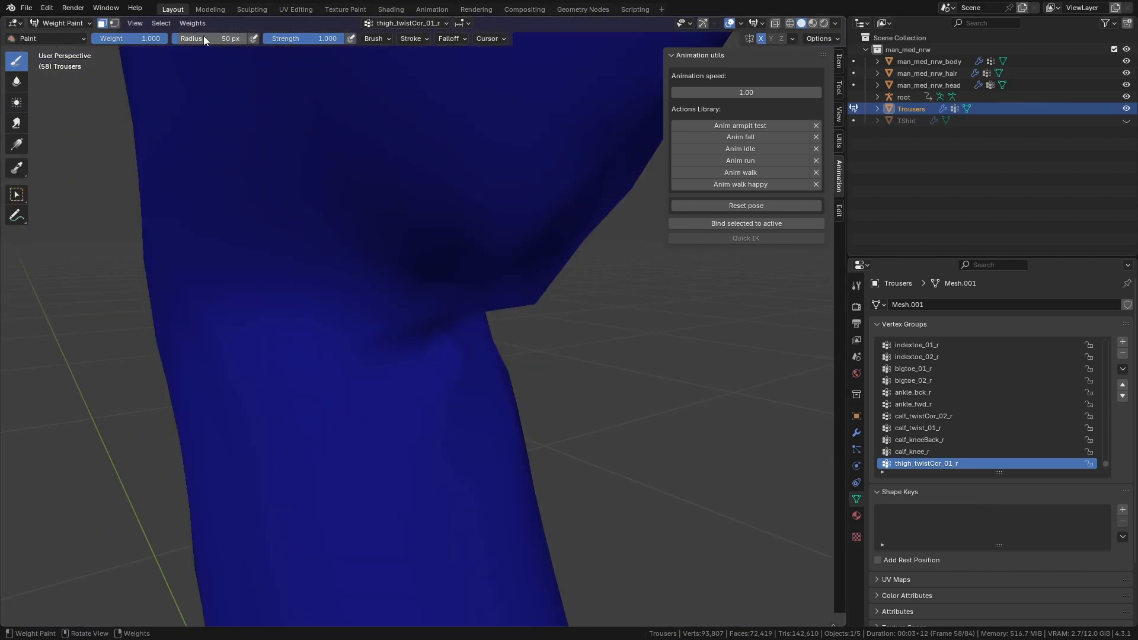
left_click(219, 178)
left_click(193, 22)
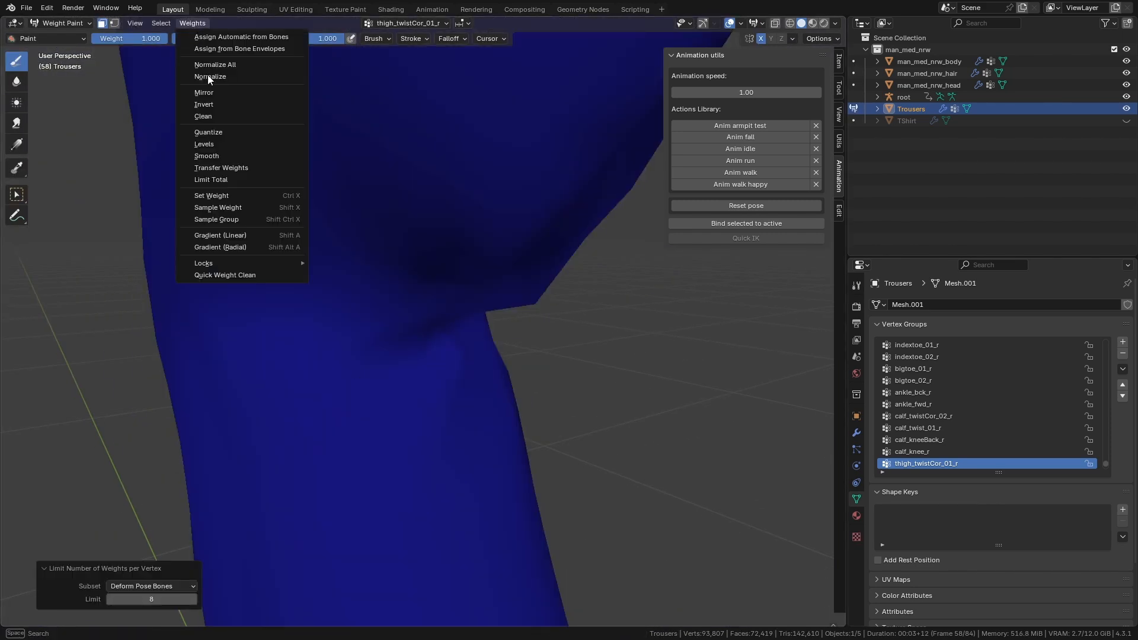
left_click(212, 64)
Return to Object Mode and play the walk animation to examine the Trousers deformation from several distances.
scroll(338, 254, "down", 4)
key("ctrl+Tab")
key("space")
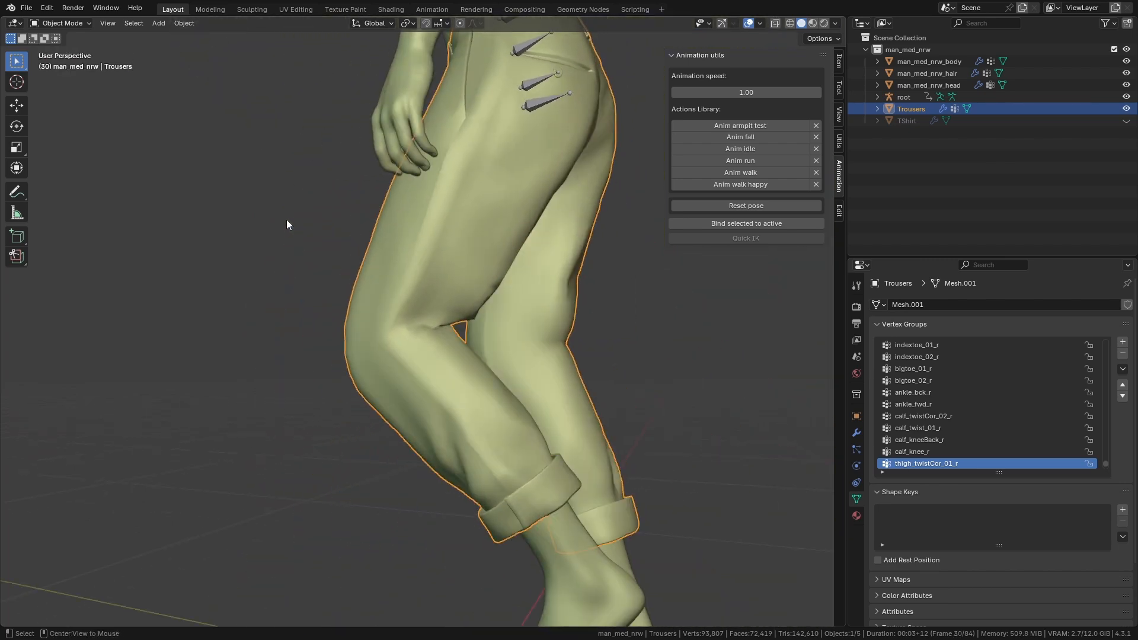
key("Escape")
middle_click_drag(286, 224, 468, 294)
scroll(468, 294, "down", 5)
key("space")
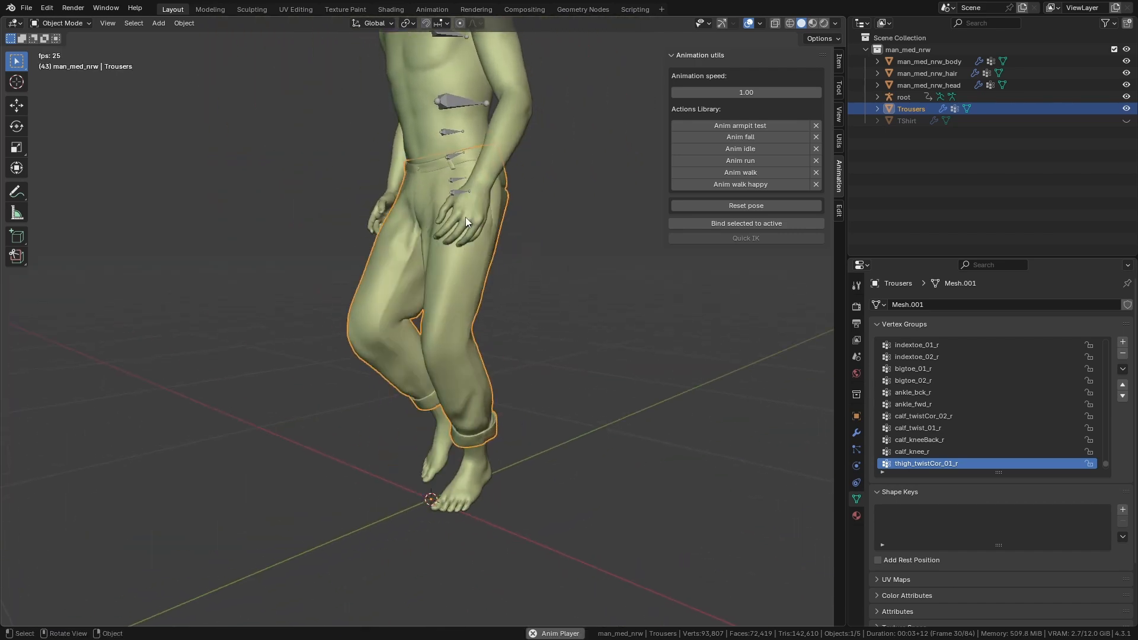
key("space")
scroll(463, 269, "up", 3)
key("space")
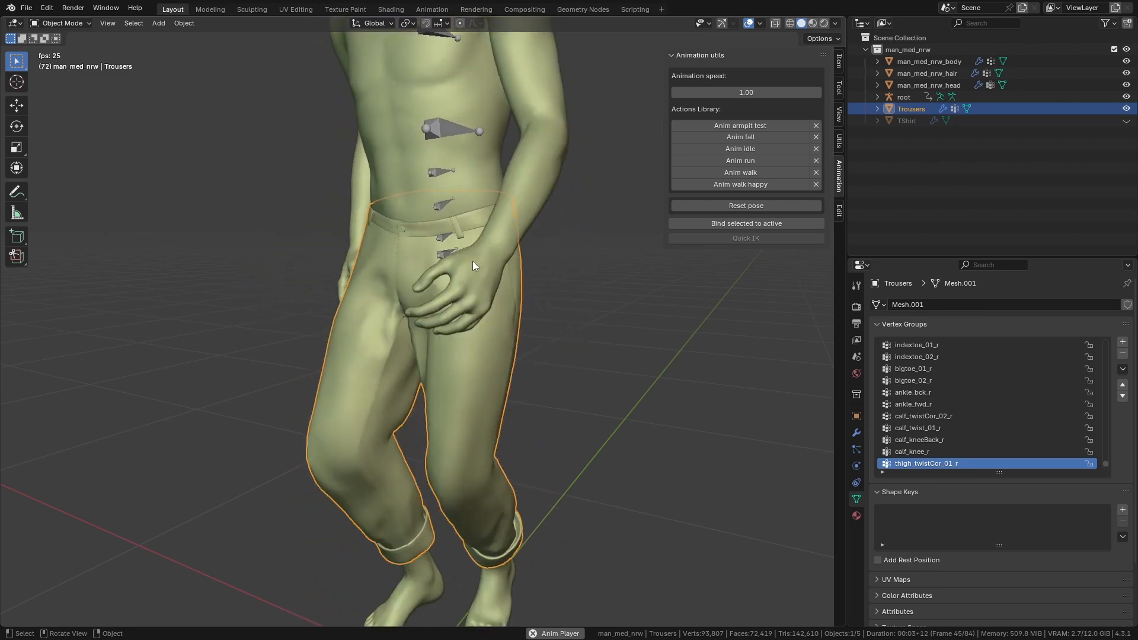
key("space")
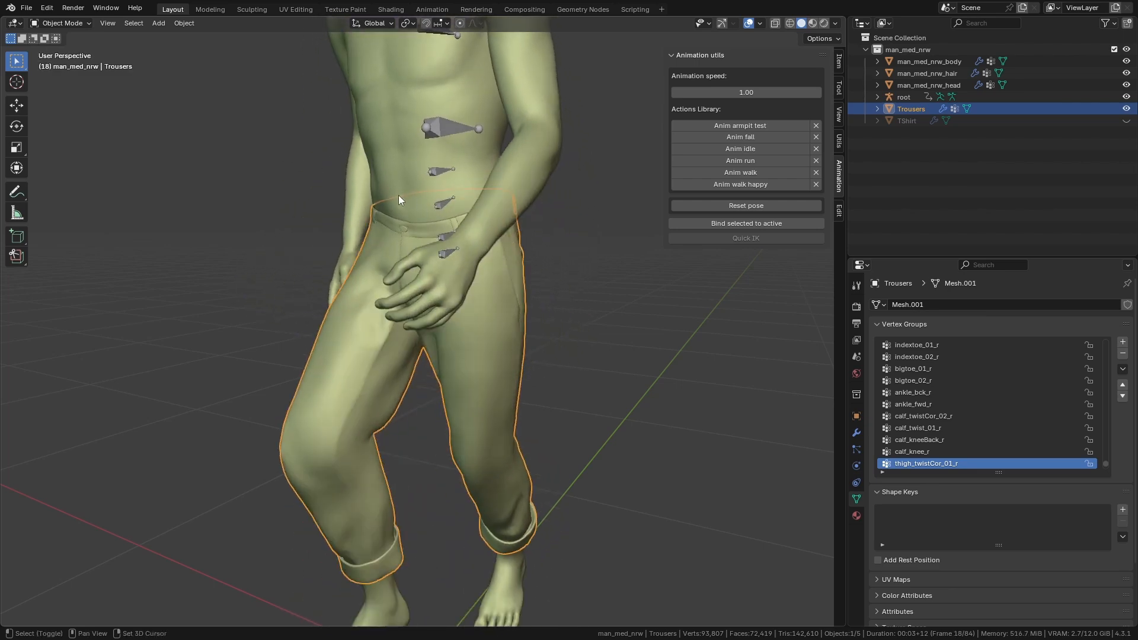
In Edit Mode, clear the Trousers selection and select only the linked faces of the waistband button, delimited by seams.
scroll(446, 323, "up", 8)
key("Tab")
scroll(422, 365, "up", 3)
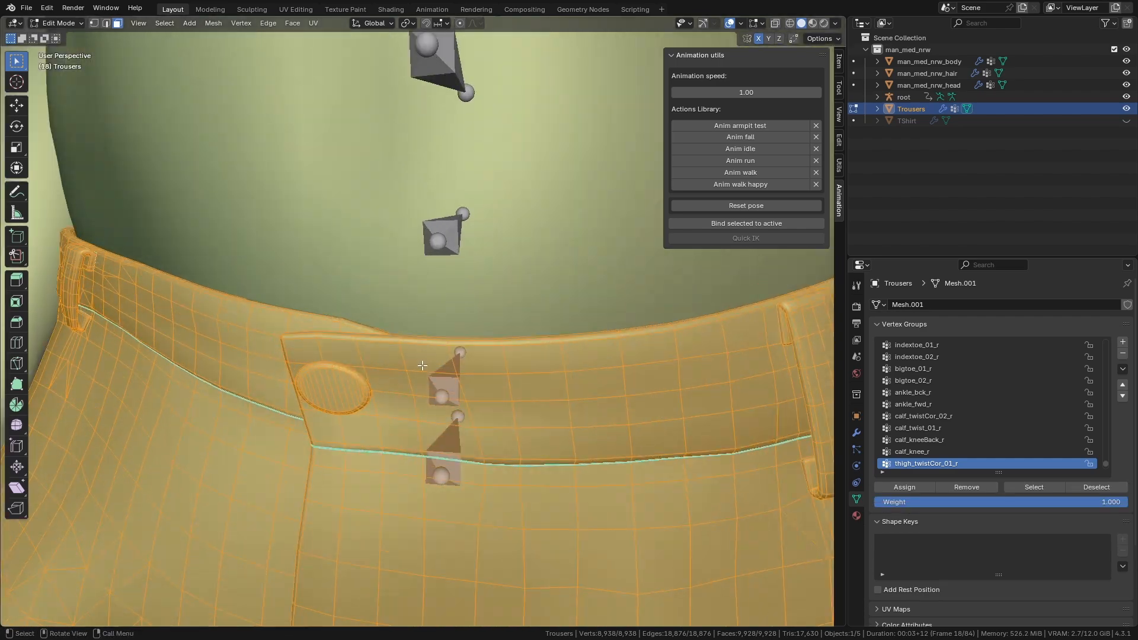
key("alt+a")
key("ctrl+l")
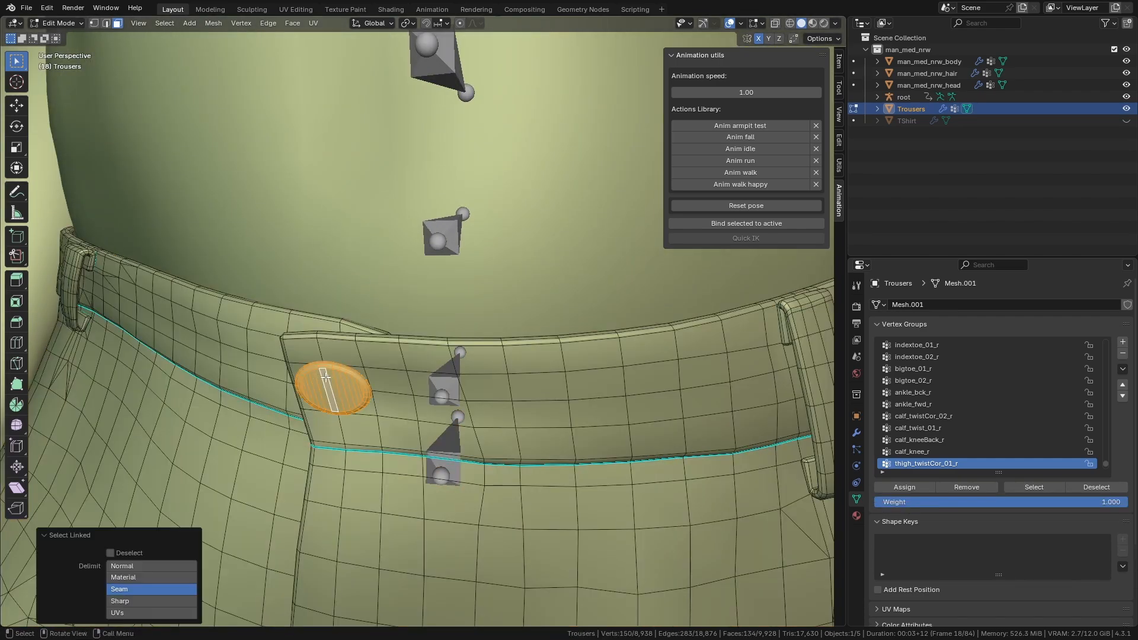
scroll(324, 371, "up", 2)
In Object Mode, play and scrub the walk animation to examine how the waistband button deforms.
key("Tab")
key("space")
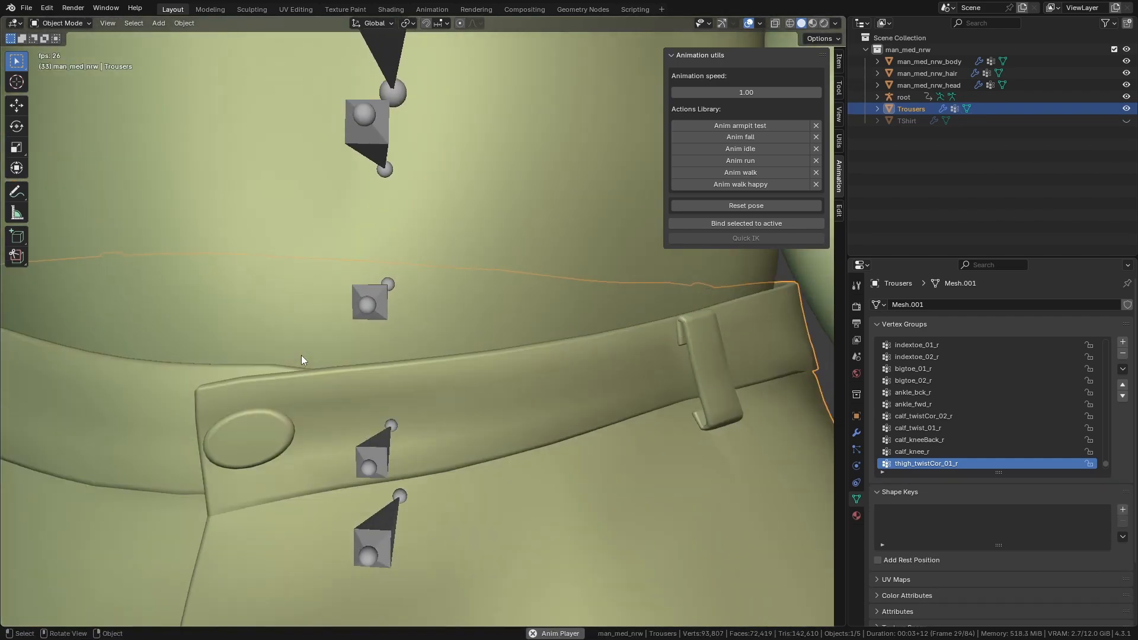
scroll(415, 354, "down", 1)
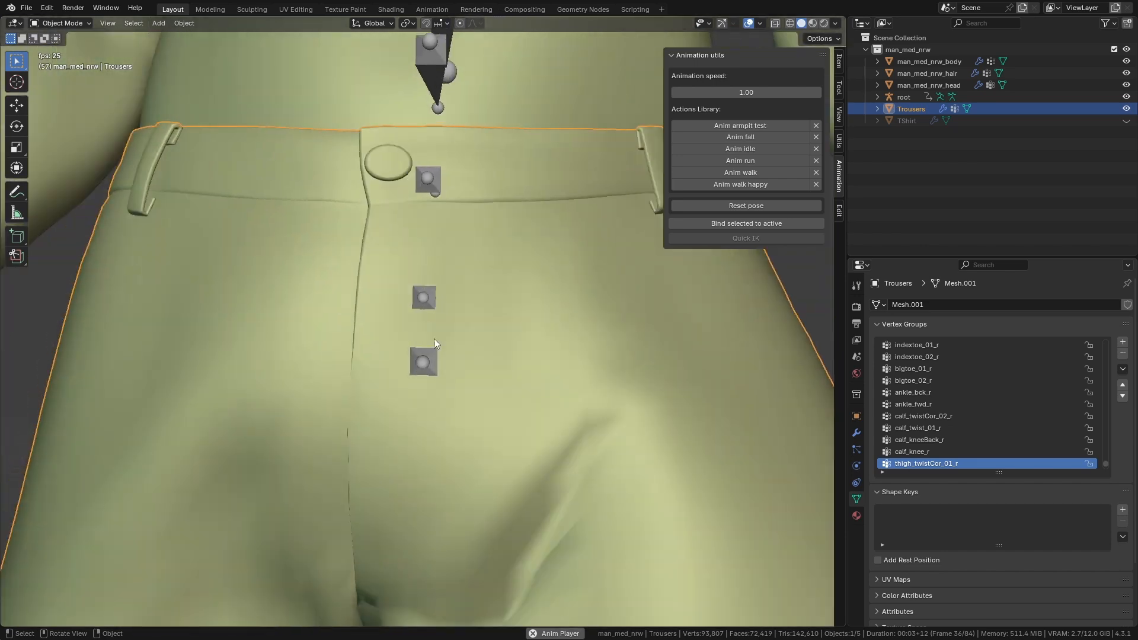
key("space")
scroll(440, 330, "down", 3, "alt")
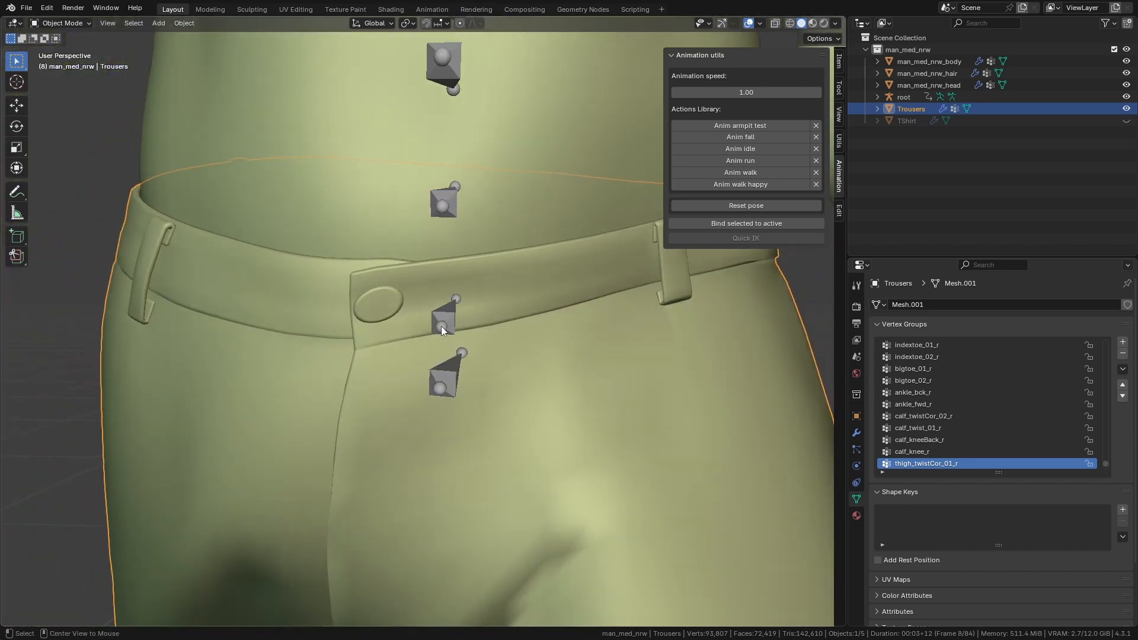
scroll(386, 319, "down", 4, "alt")
scroll(389, 321, "down", 11, "alt")
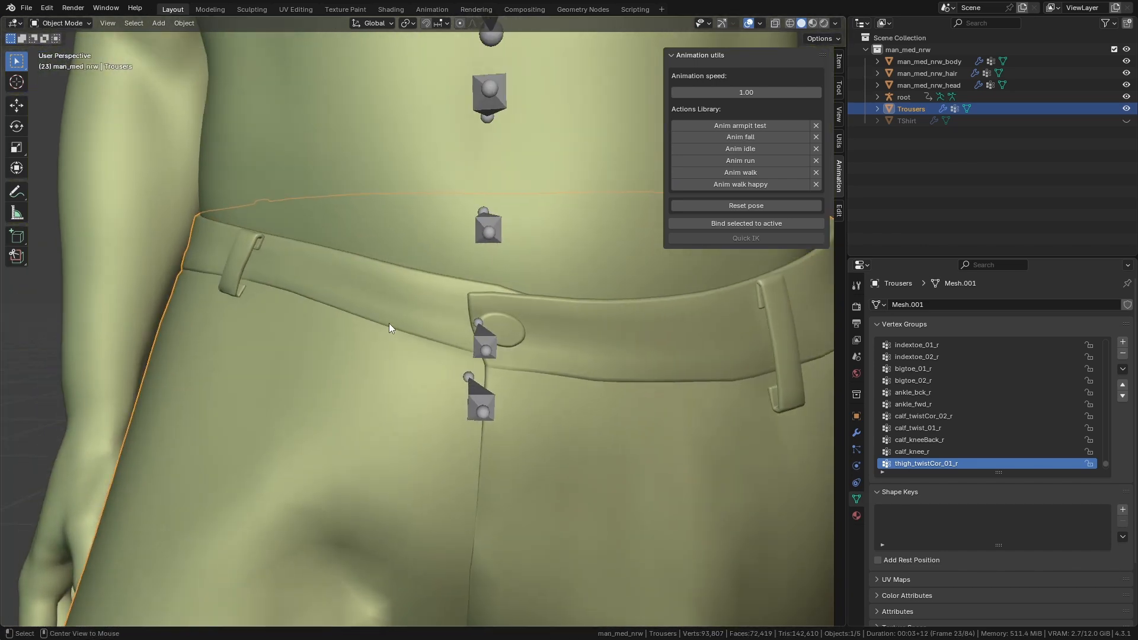
middle_click_drag(416, 328, 368, 346)
In Edit Mode, add the Trousers vertex behind the button as the active vertex and copy its vertex weights to the whole button.
key("Tab")
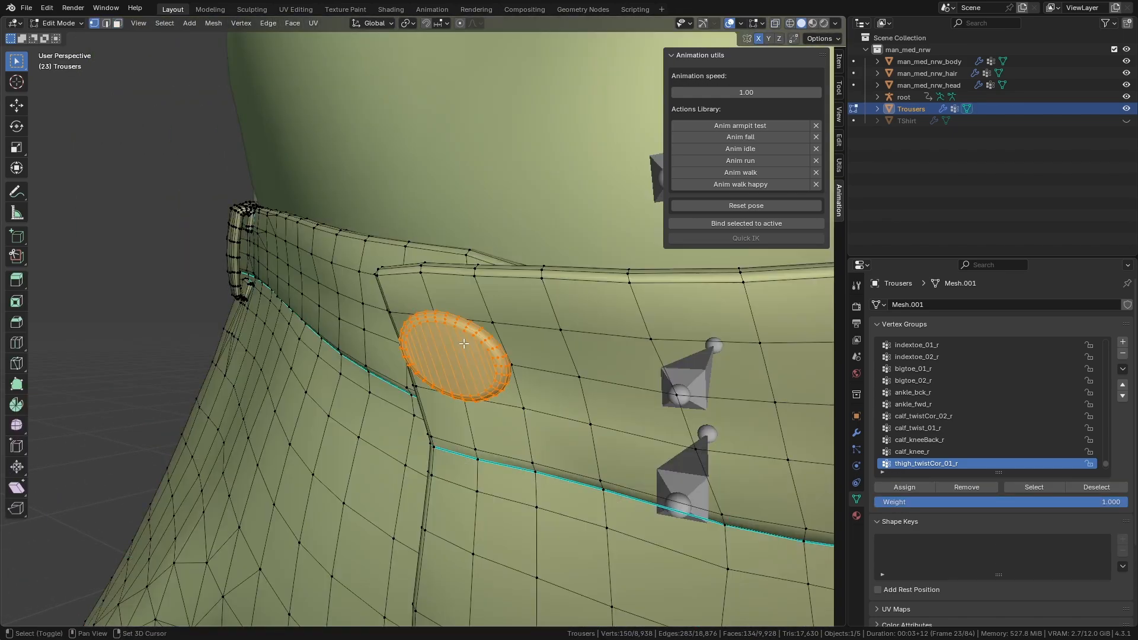
key("KP_Decimal")
scroll(463, 341, "down", 5)
mouse_move(463, 342)
middle_mouse_down()
mouse_move(444, 356)
mouse_move(326, 360)
mouse_move(416, 350)
mouse_move(396, 331)
mouse_move(455, 340)
mouse_move(489, 326)
middle_mouse_up()
key("shift+z")
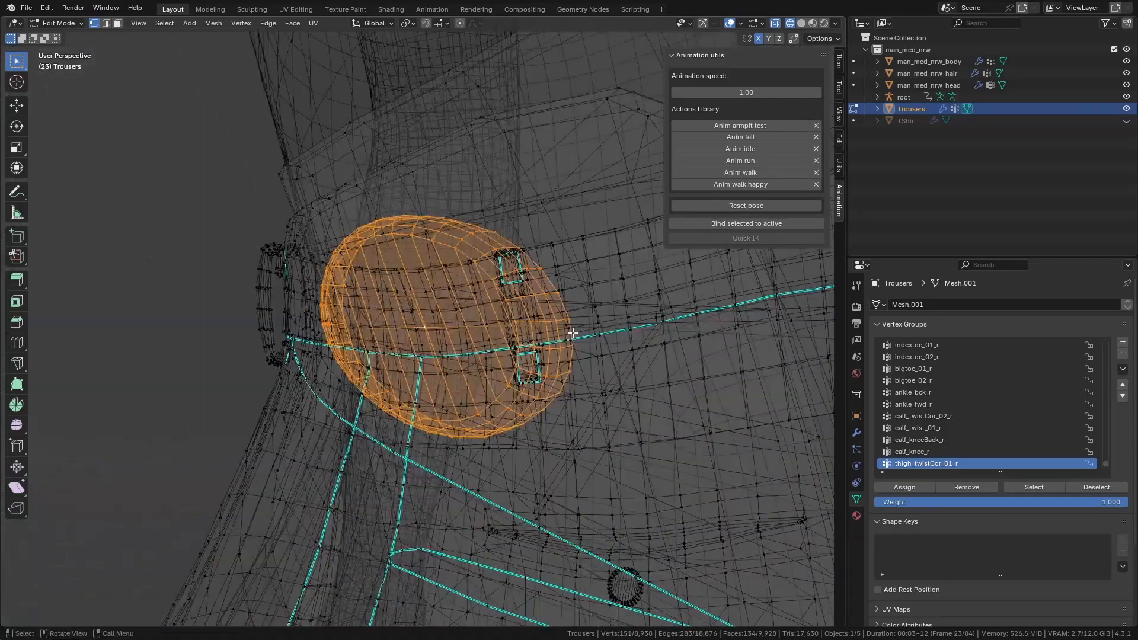
scroll(489, 326, "down", 4)
key("shift+z")
scroll(417, 343, "down", 3)
middle_click_drag(416, 343, 453, 340)
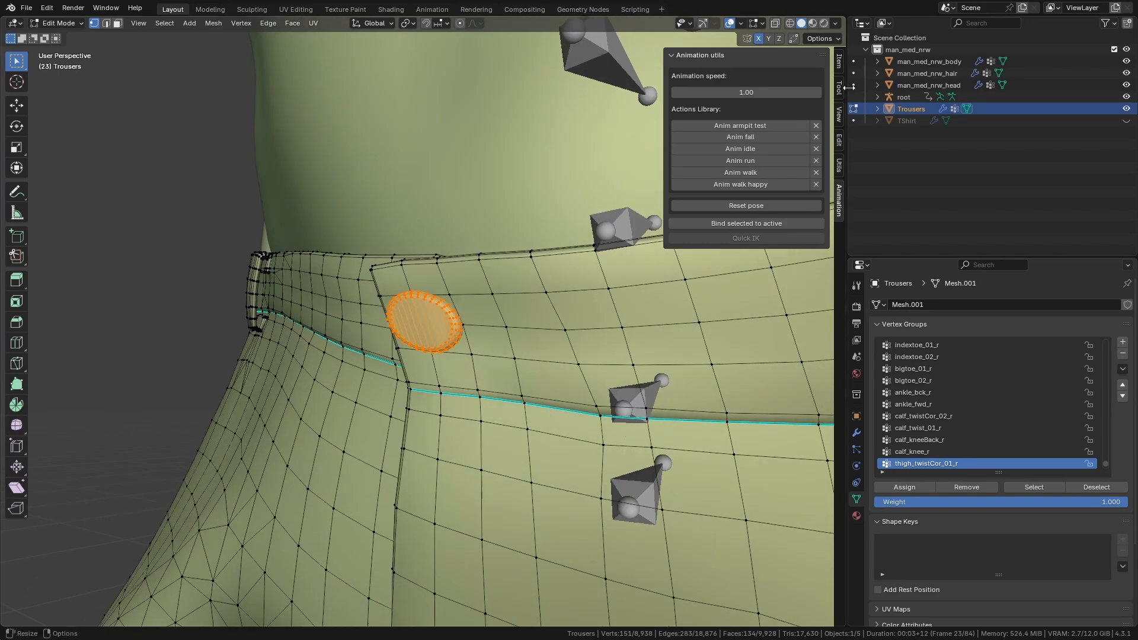
left_click(838, 63)
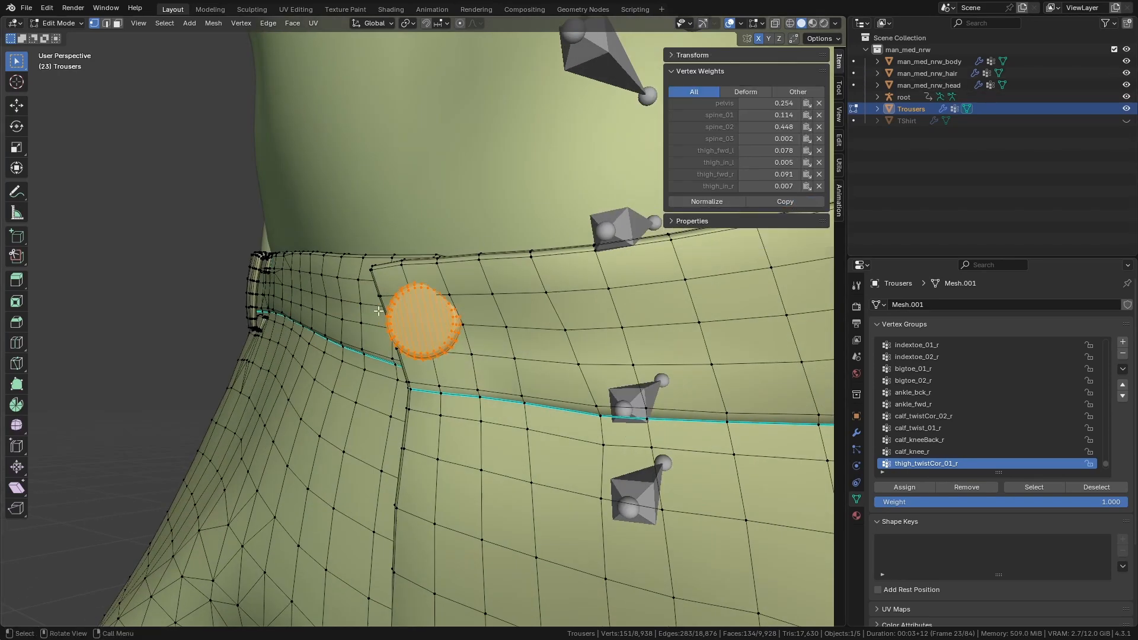
Return to Object Mode and replay the walk animation, scrubbing through frames to check that the button moves with the waistband.
key("Tab")
key("space")
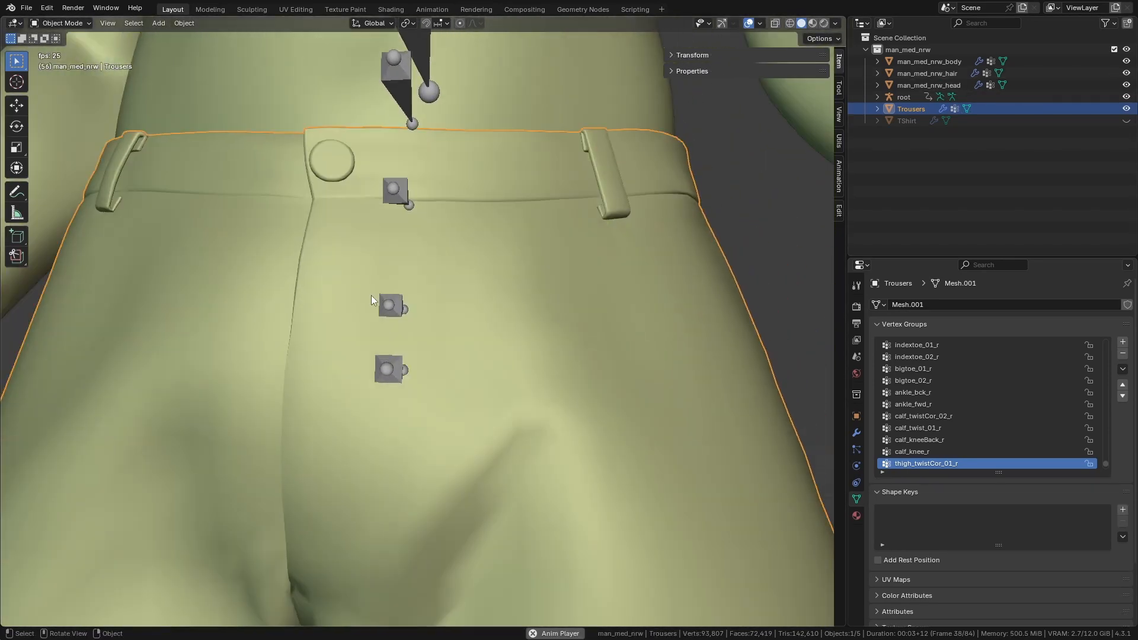
key("space")
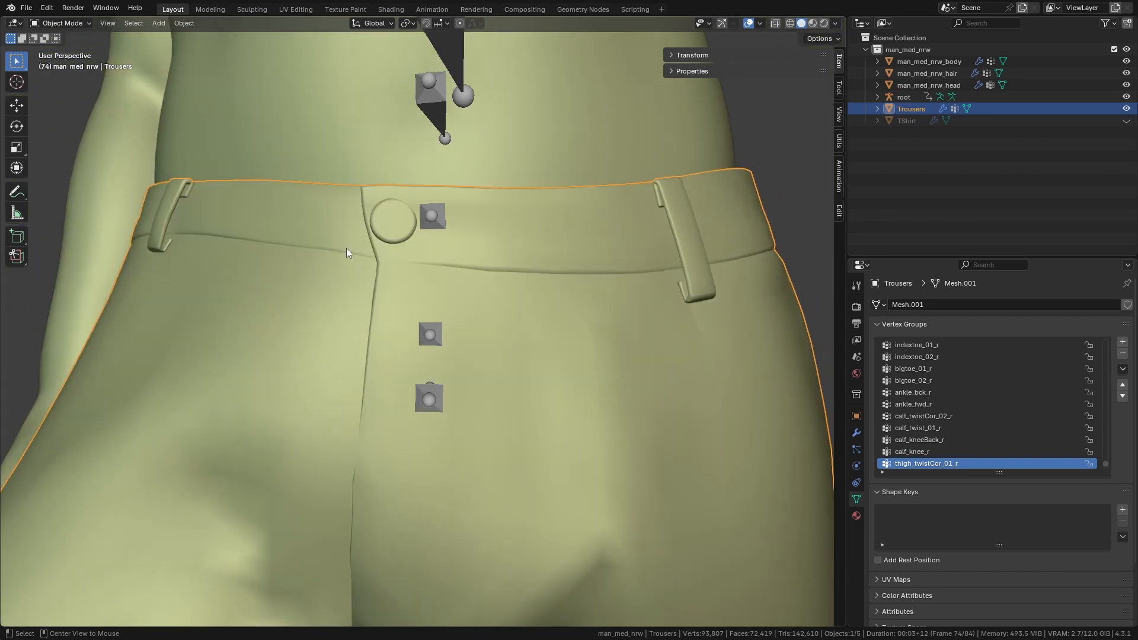
scroll(346, 248, "down", 11, "alt")
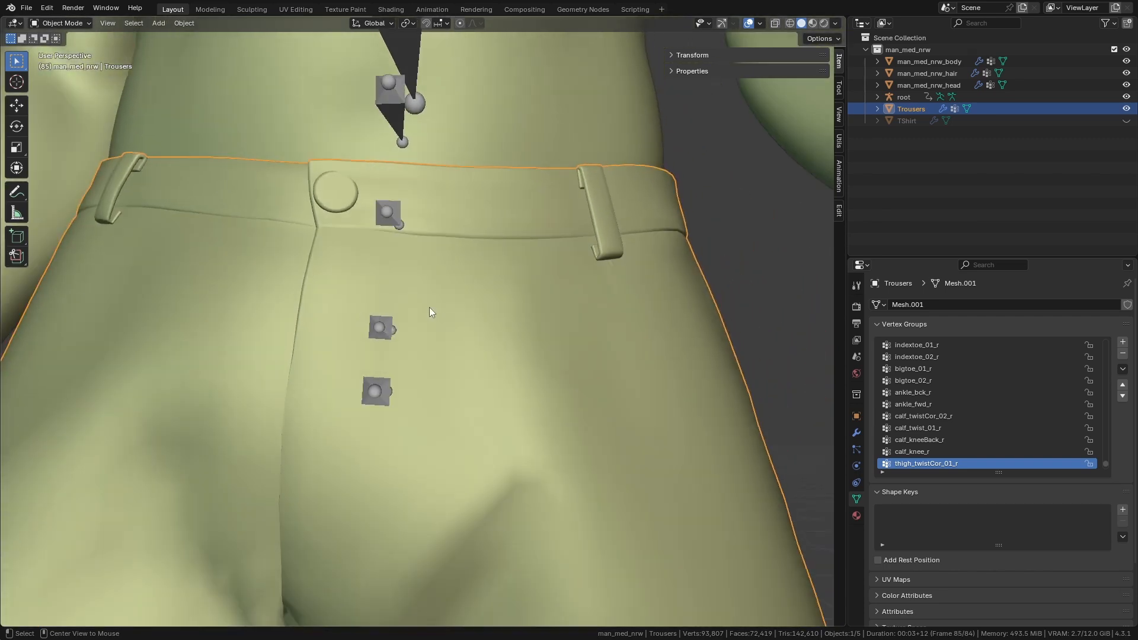
scroll(429, 307, "up", 20, "alt")
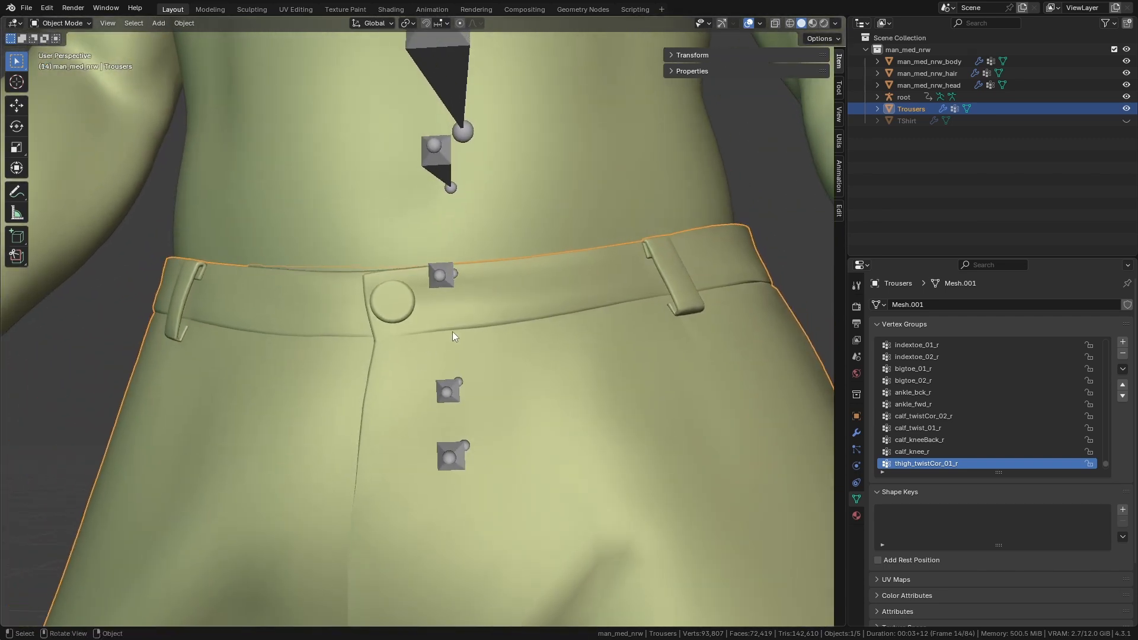
Load another animation from the actions library and play it, examining the button, belt loops and waistband from several angles.
left_click(839, 172)
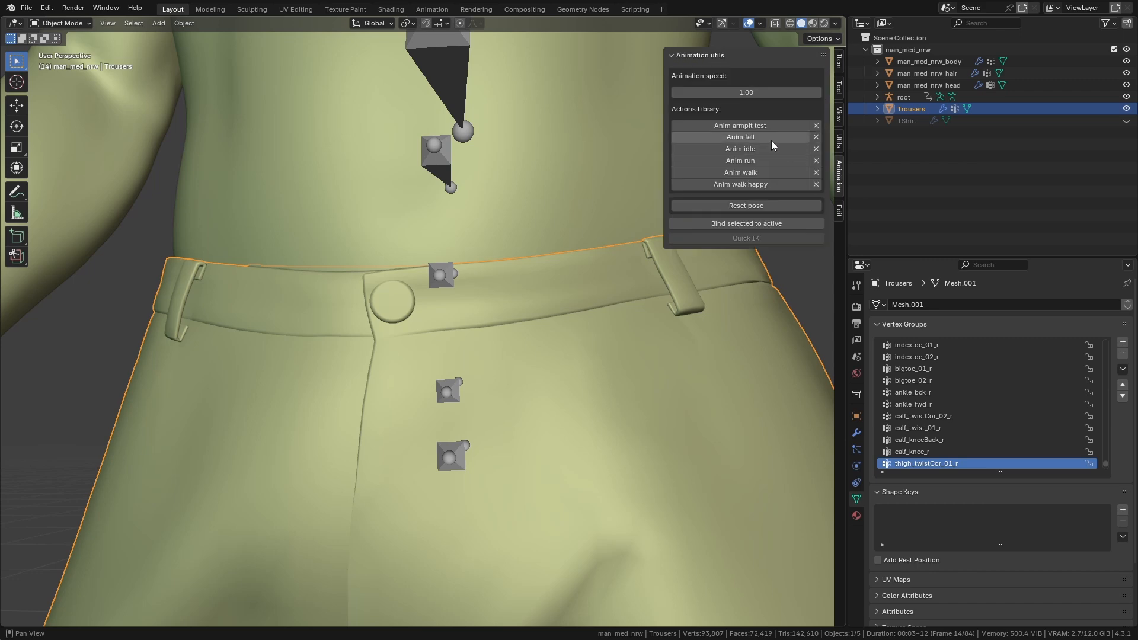
middle_click_drag(551, 190, 513, 314)
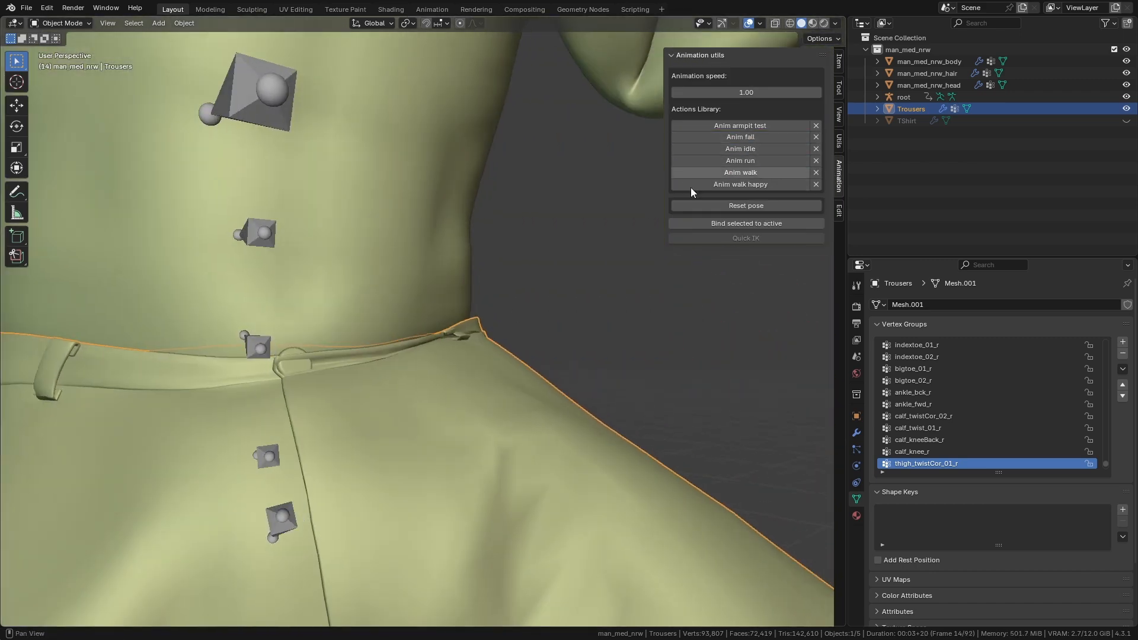
middle_click_drag(652, 202, 522, 307)
scroll(521, 307, "down", 2)
key("space")
scroll(513, 298, "up", 5)
key("space")
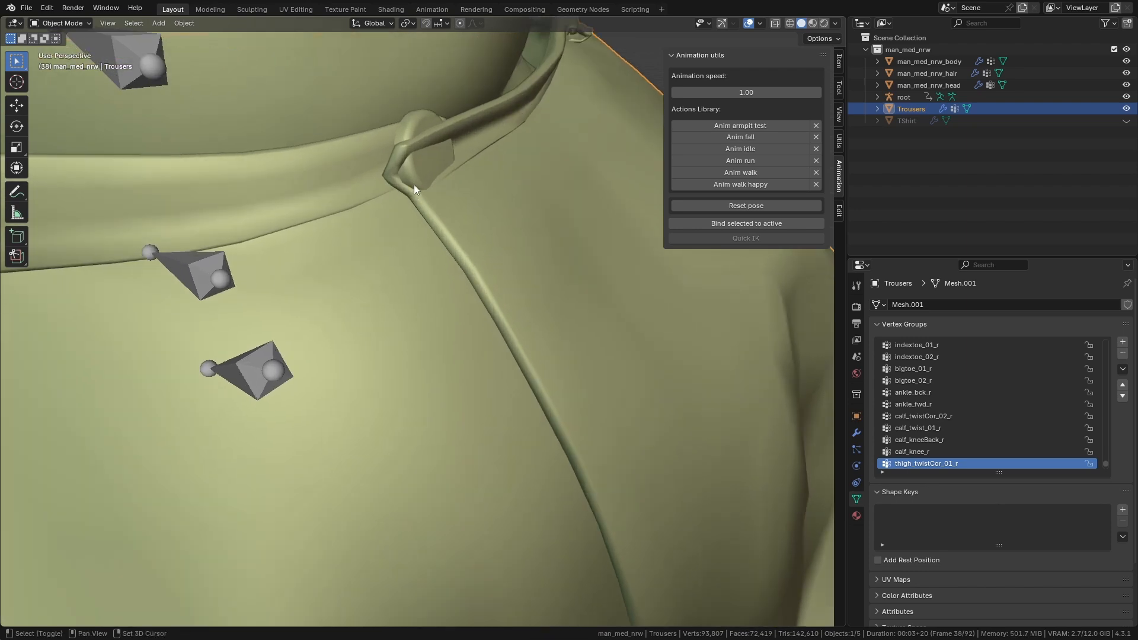
middle_click_drag(414, 187, 291, 290)
scroll(482, 276, "down", 6)
middle_click_drag(616, 303, 496, 311)
key("KP_Decimal")
scroll(460, 197, "up", 2)
scroll(425, 301, "up", 2)
middle_click_drag(460, 197, 464, 220, "shift")
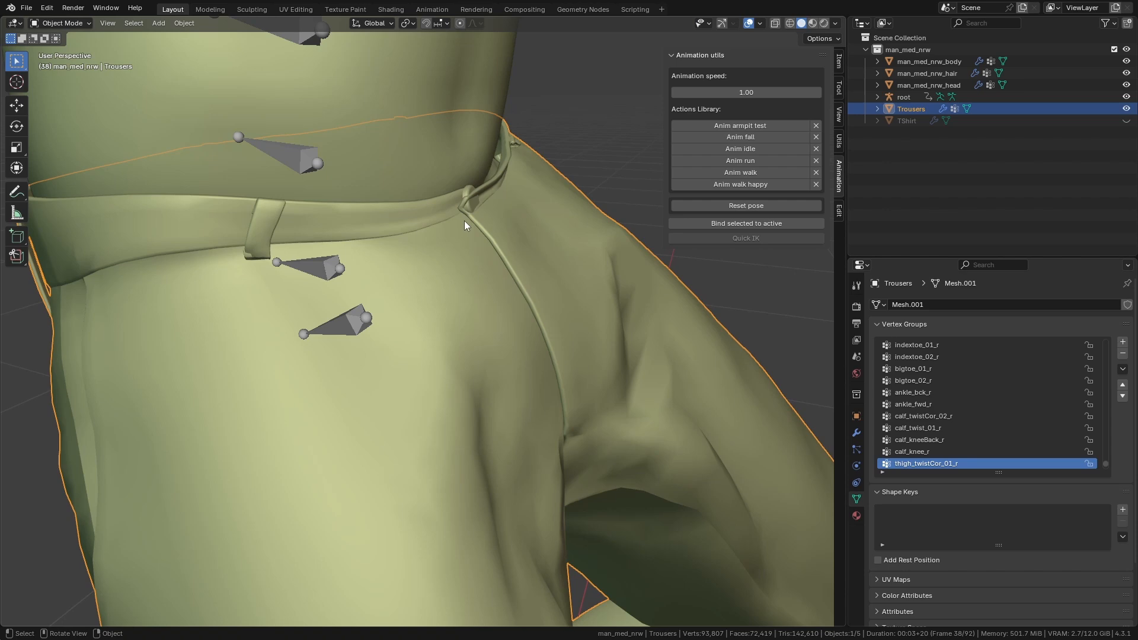
key("space")
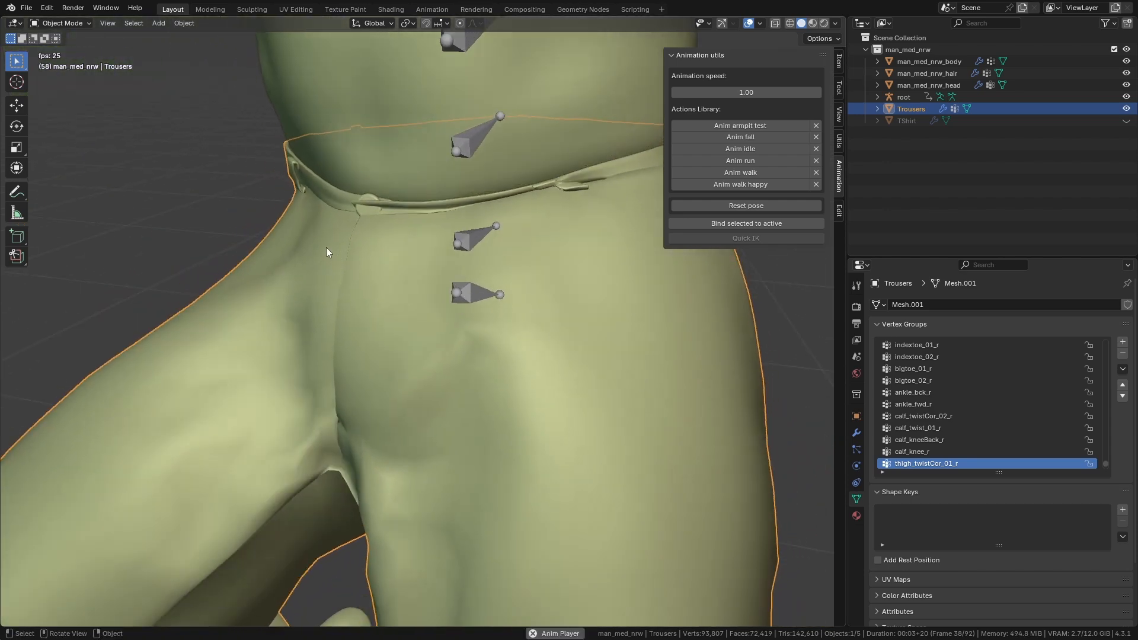
key("space")
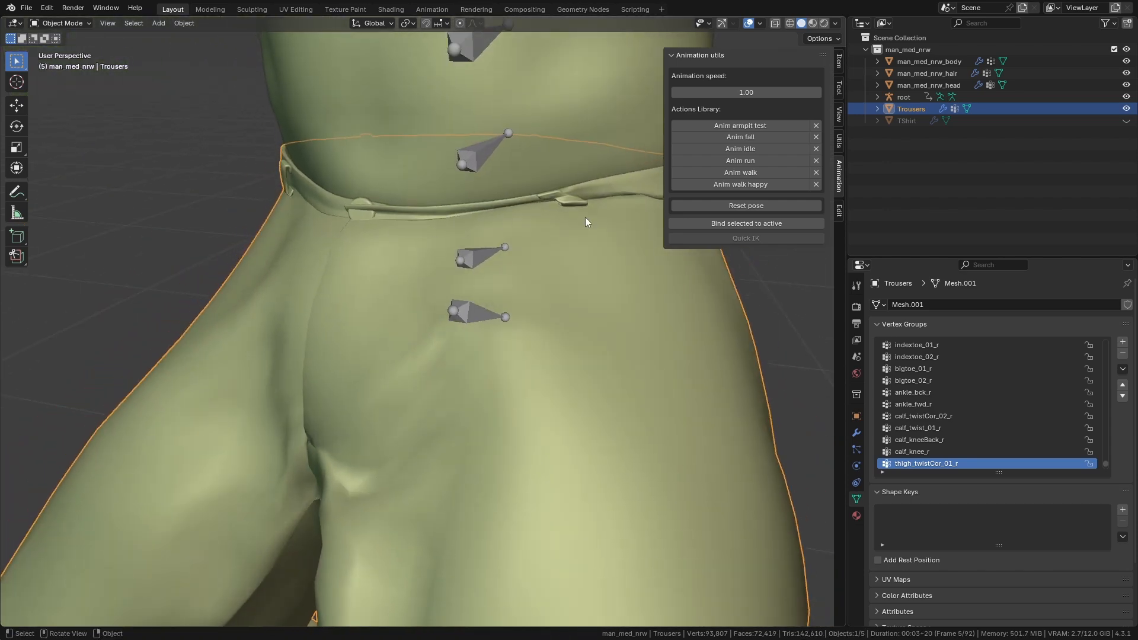
Reset the character's pose and examine the waistband and Trousers in the rest position.
left_click(769, 207)
scroll(442, 176, "down", 3)
middle_click_drag(318, 396, 359, 409)
scroll(359, 409, "up", 1)
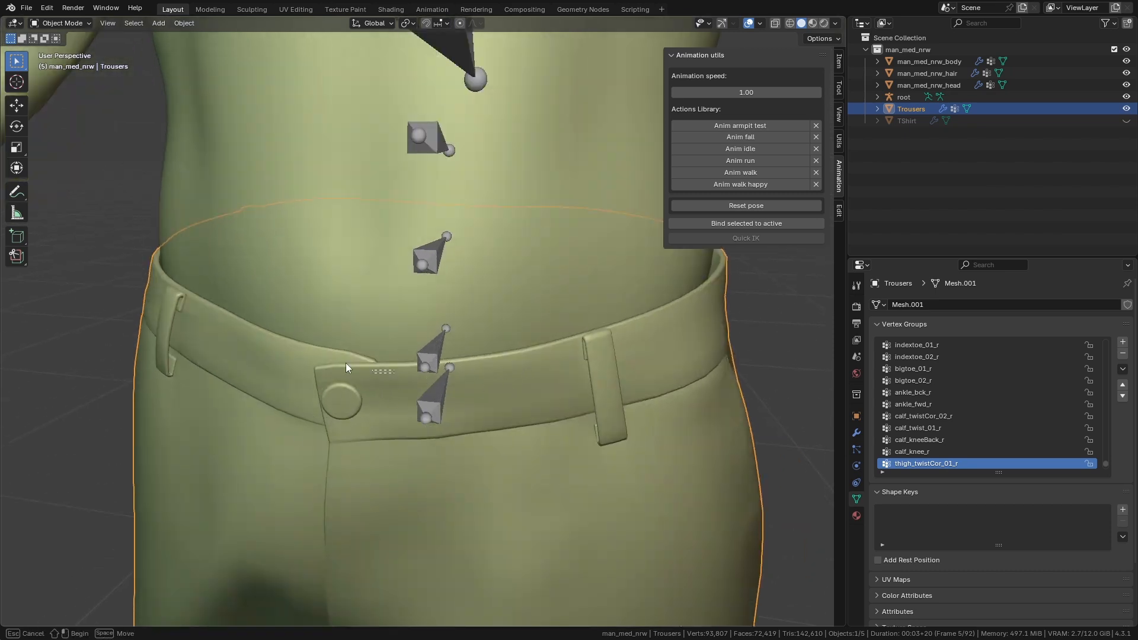
middle_click_drag(389, 420, 421, 406)
key("alt+a")
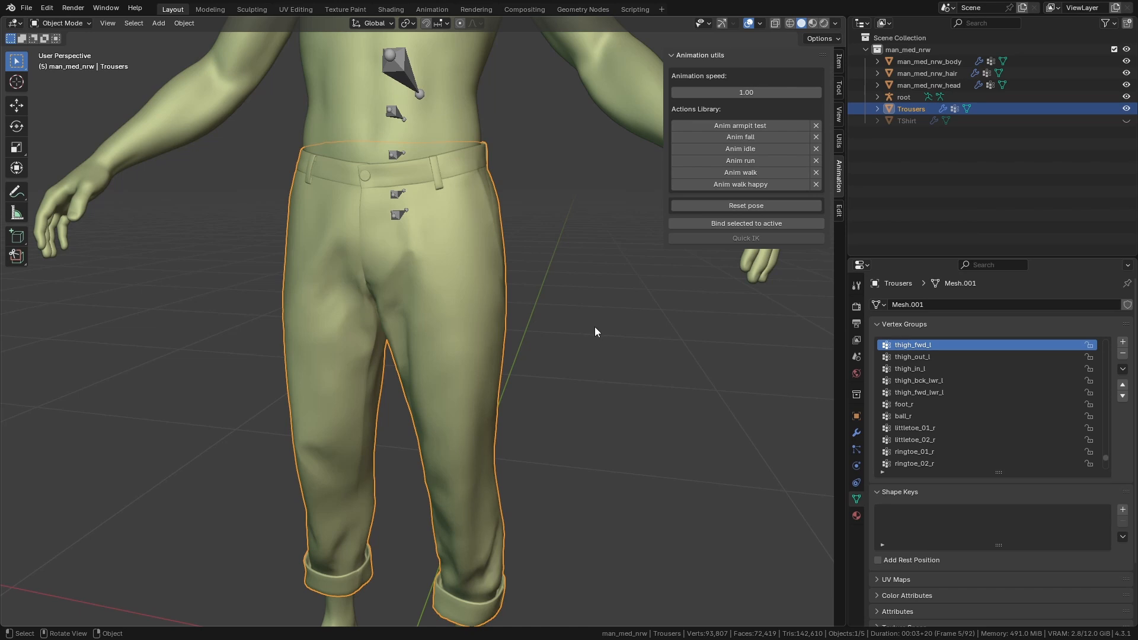
middle_click_drag(595, 326, 581, 326)
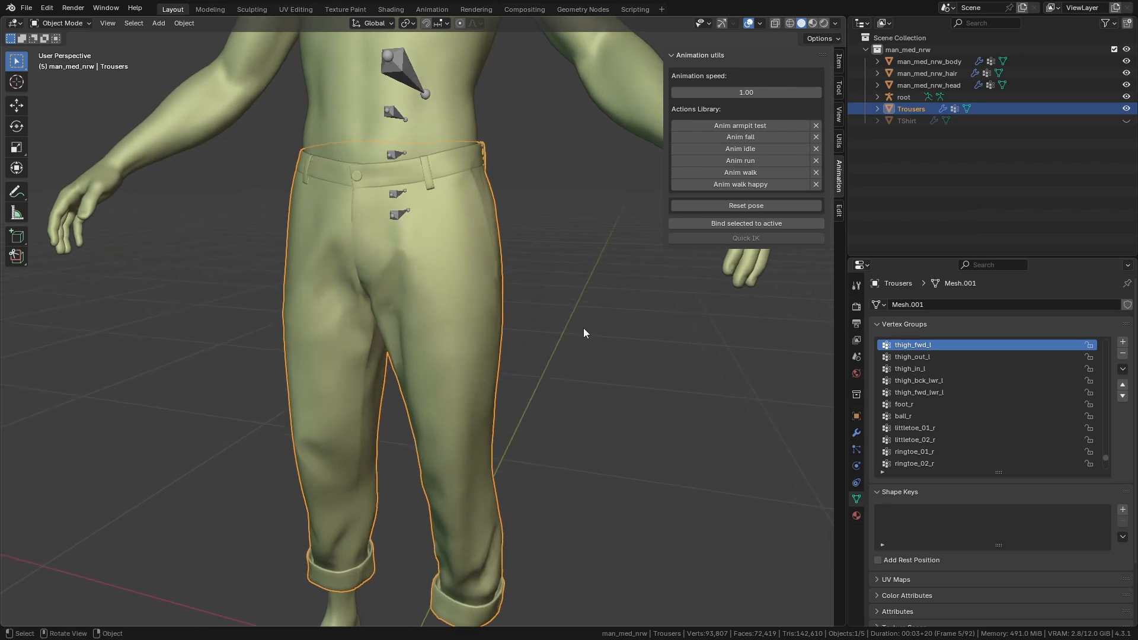
middle_click_drag(541, 332, 540, 346)
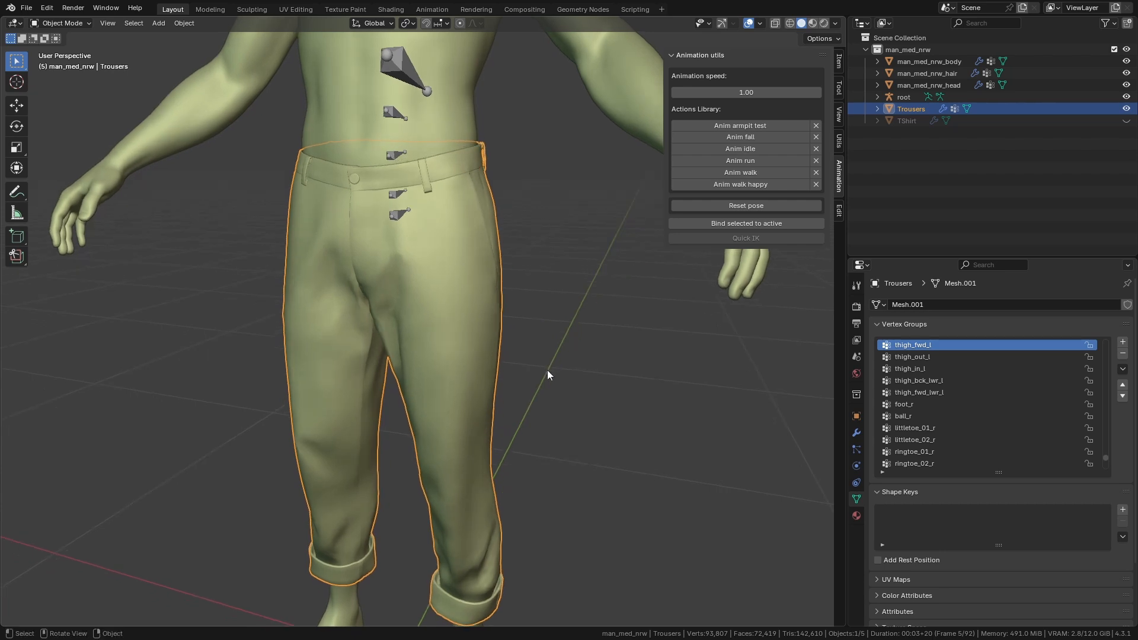
In Weight Paint mode, try painting weight 1.000 down the left thigh in the foot_r vertex group, and undo the painting.
key("ctrl+Tab")
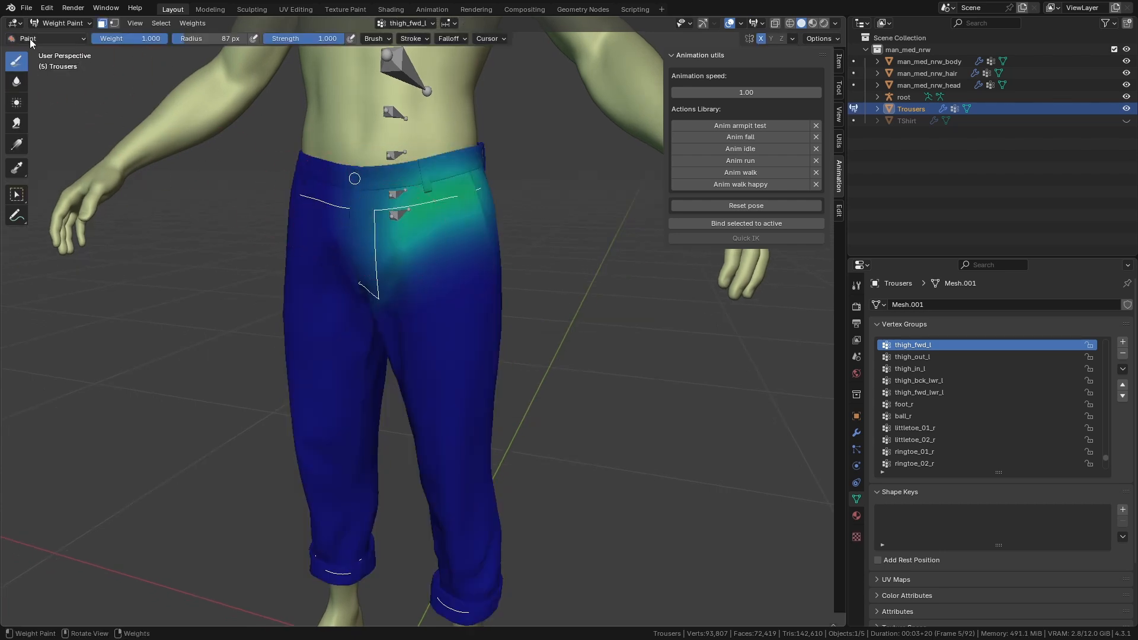
mouse_move(477, 337)
left_mouse_down()
mouse_move(444, 255)
mouse_move(440, 384)
left_mouse_up()
key("ctrl+z")
left_click(904, 403)
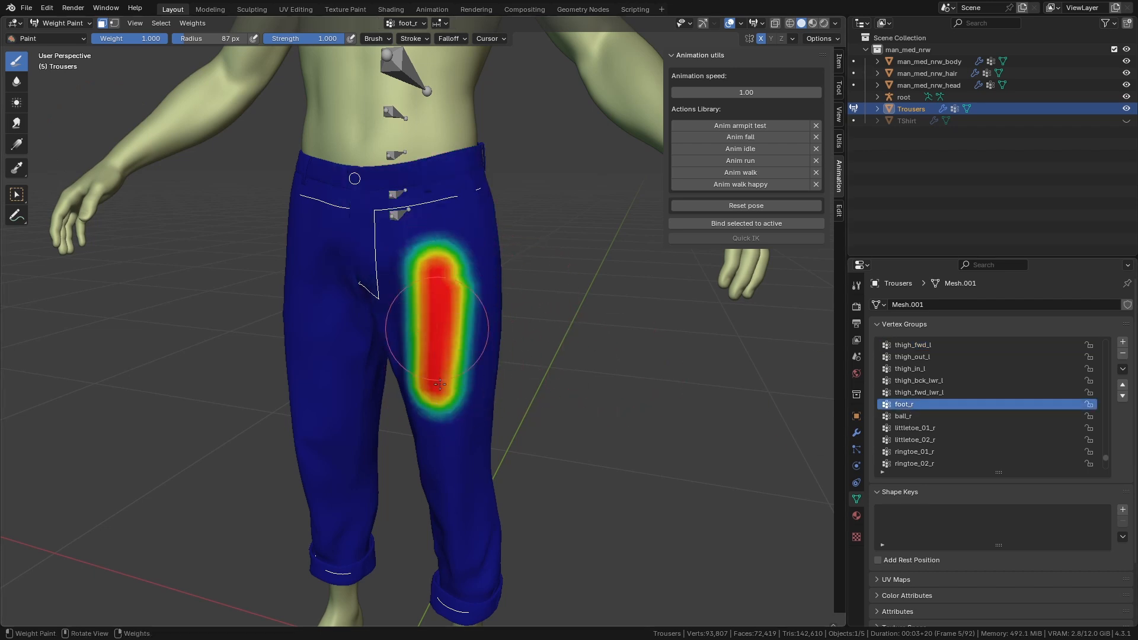
key("ctrl+z")
key("ctrl+z")
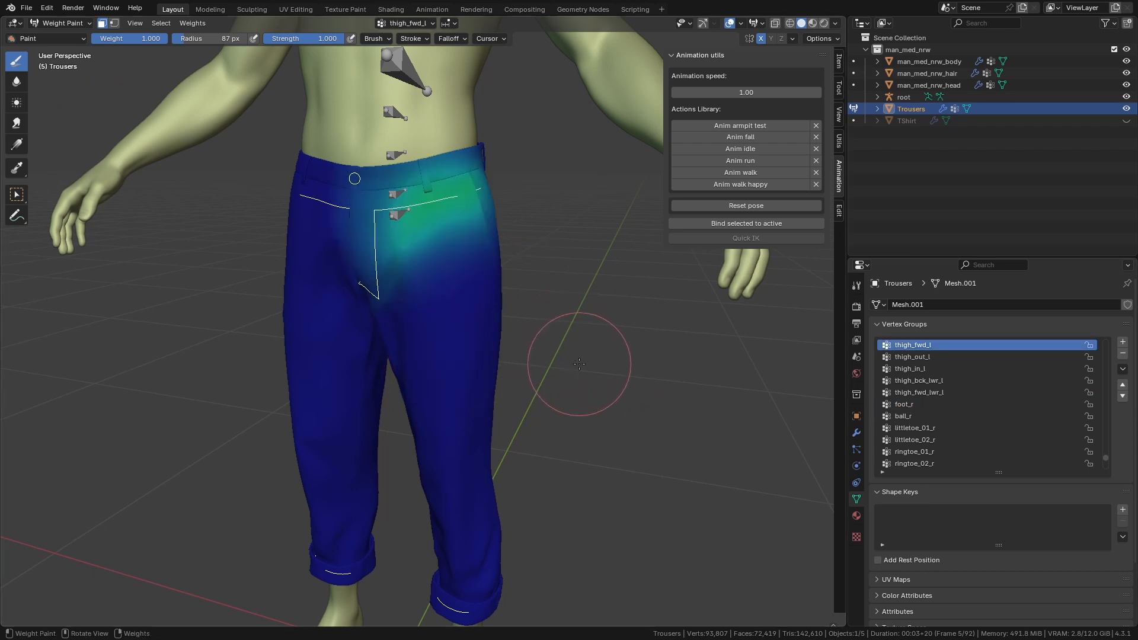
middle_click_drag(579, 363, 576, 367)
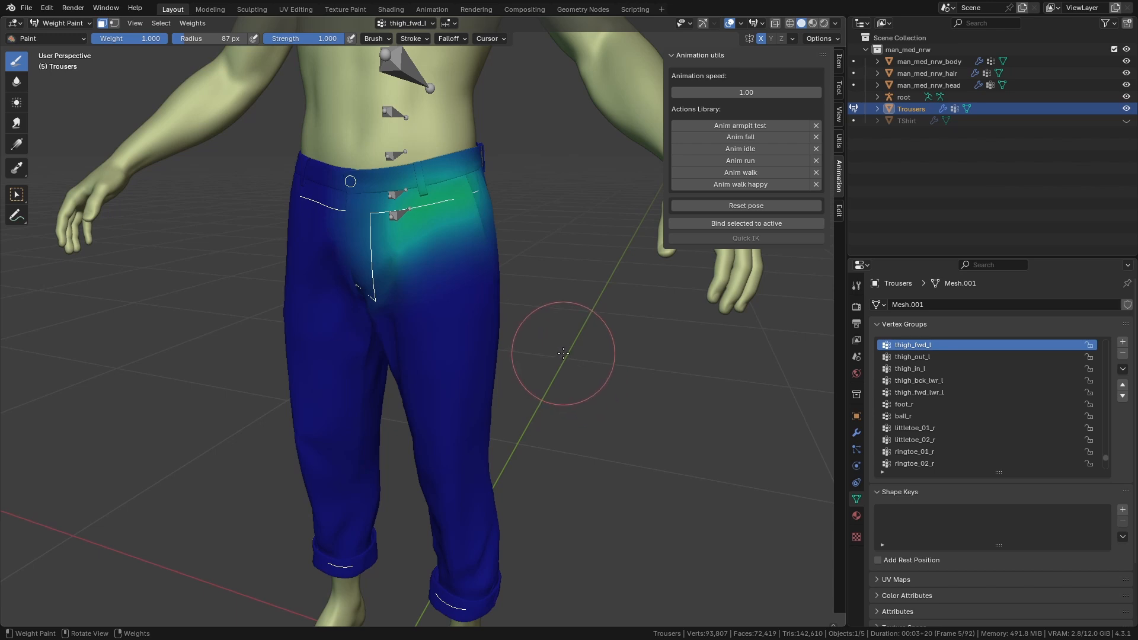
middle_click_drag(559, 357, 495, 342)
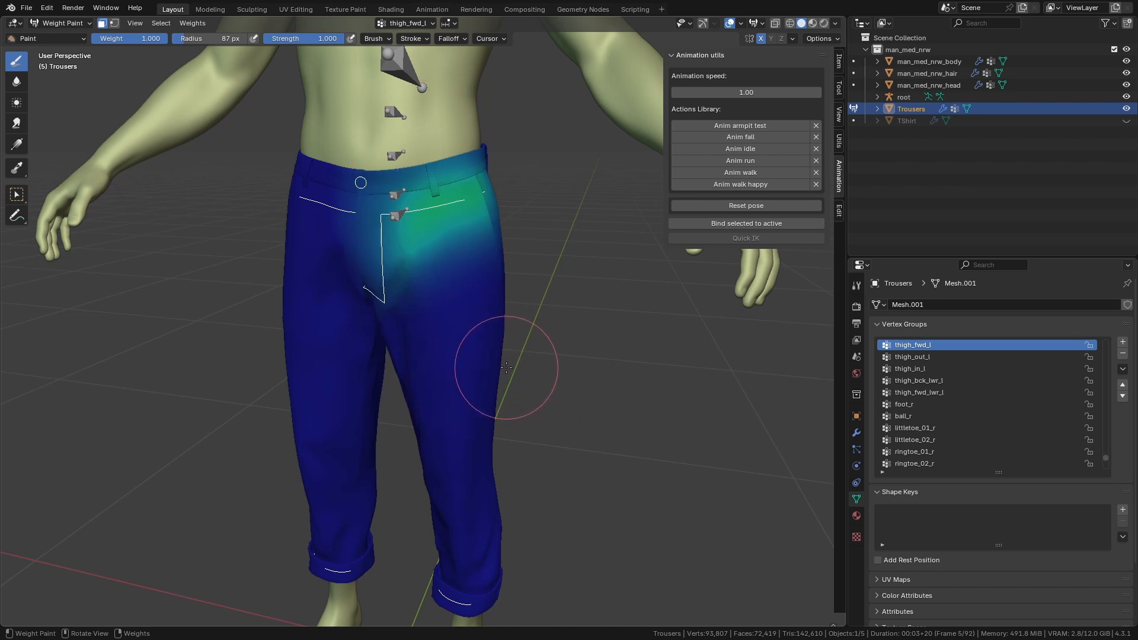
middle_click_drag(492, 368, 475, 376)
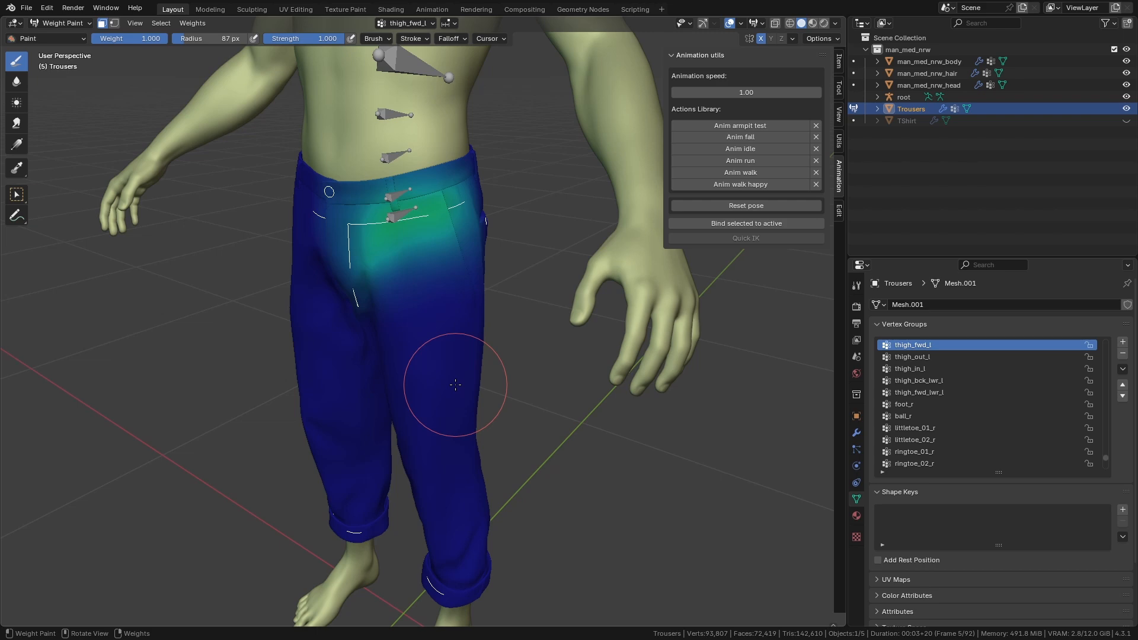
scroll(455, 385, "up", 4)
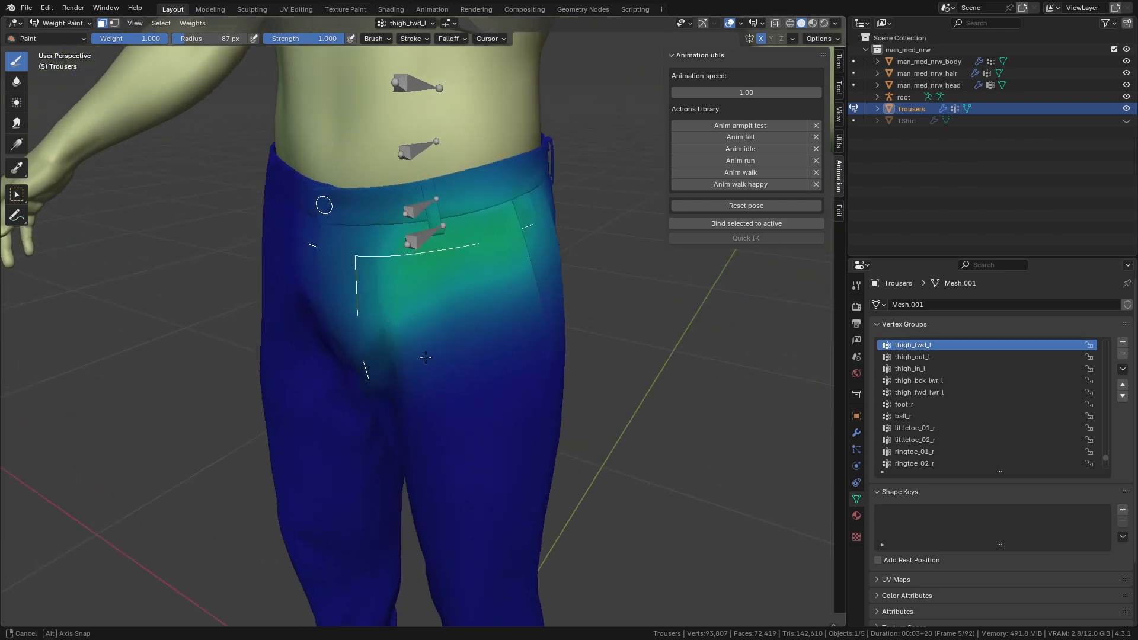
Switch the Trousers back to Edit Mode, deselect everything and select the button's linked mesh island.
key("ctrl+Tab")
key("Tab")
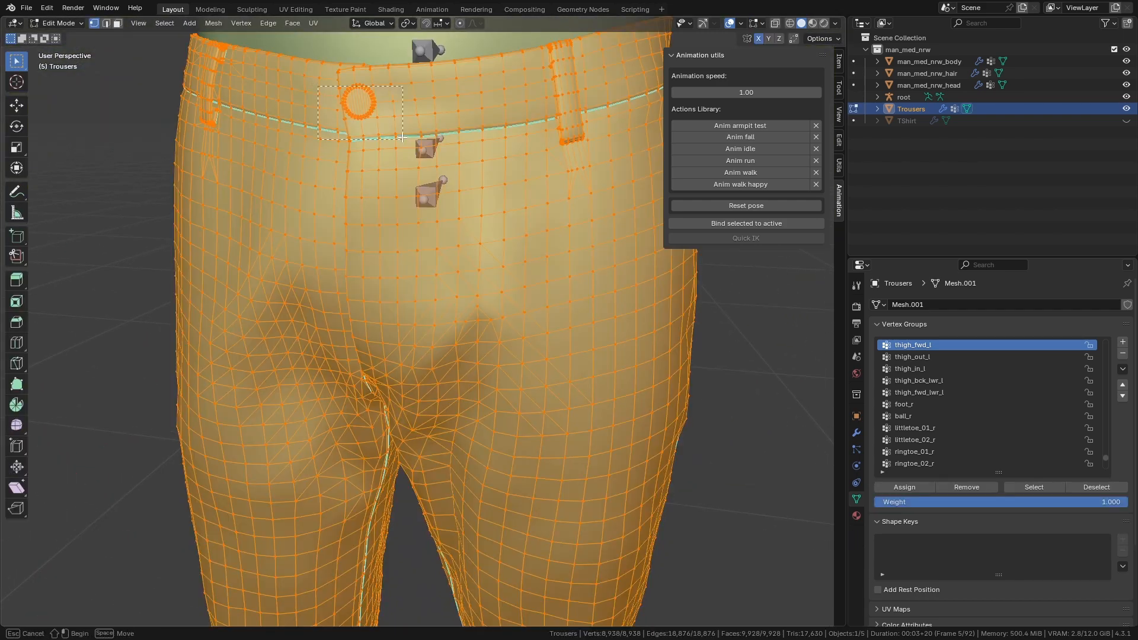
scroll(364, 197, "up", 8)
key("alt+a")
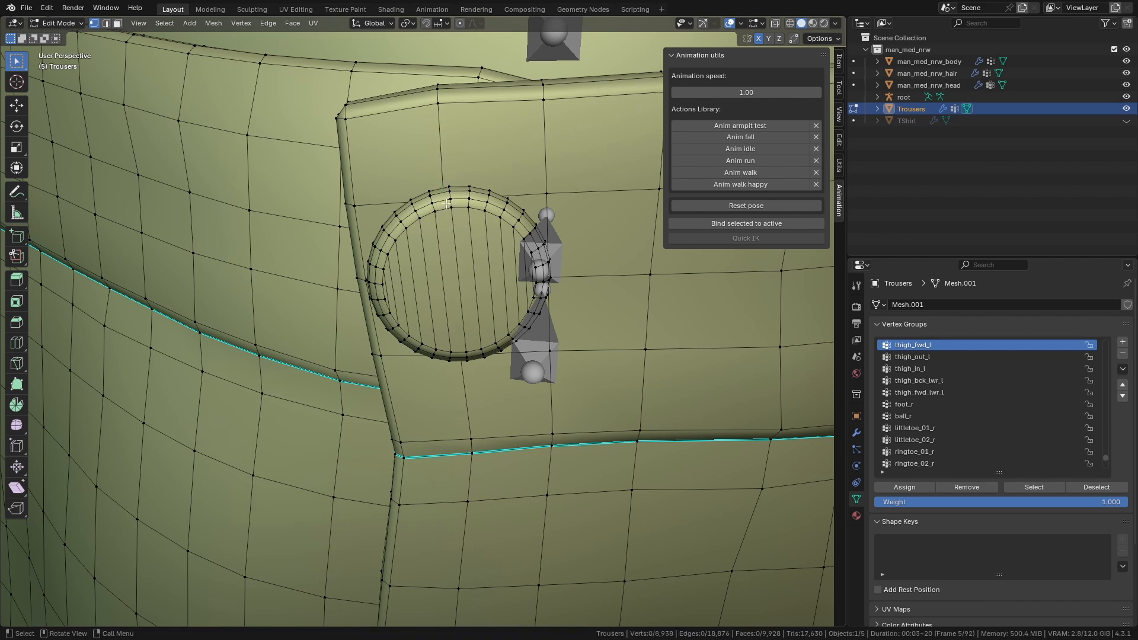
key("l")
middle_click_drag(446, 204, 418, 224)
scroll(419, 224, "down", 3)
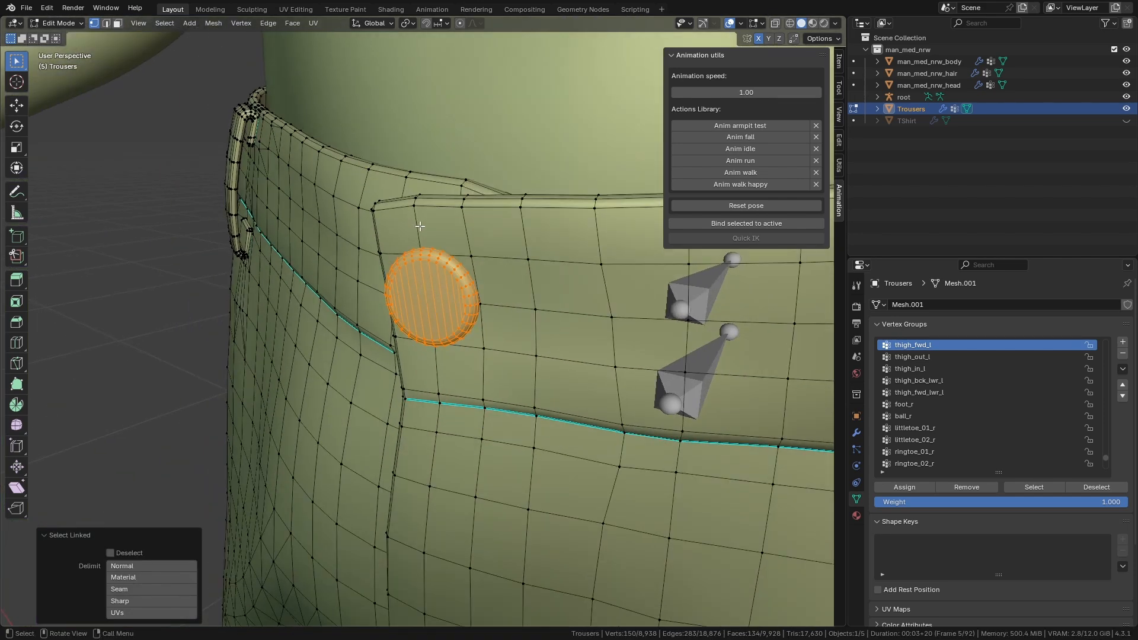
scroll(449, 259, "down", 6)
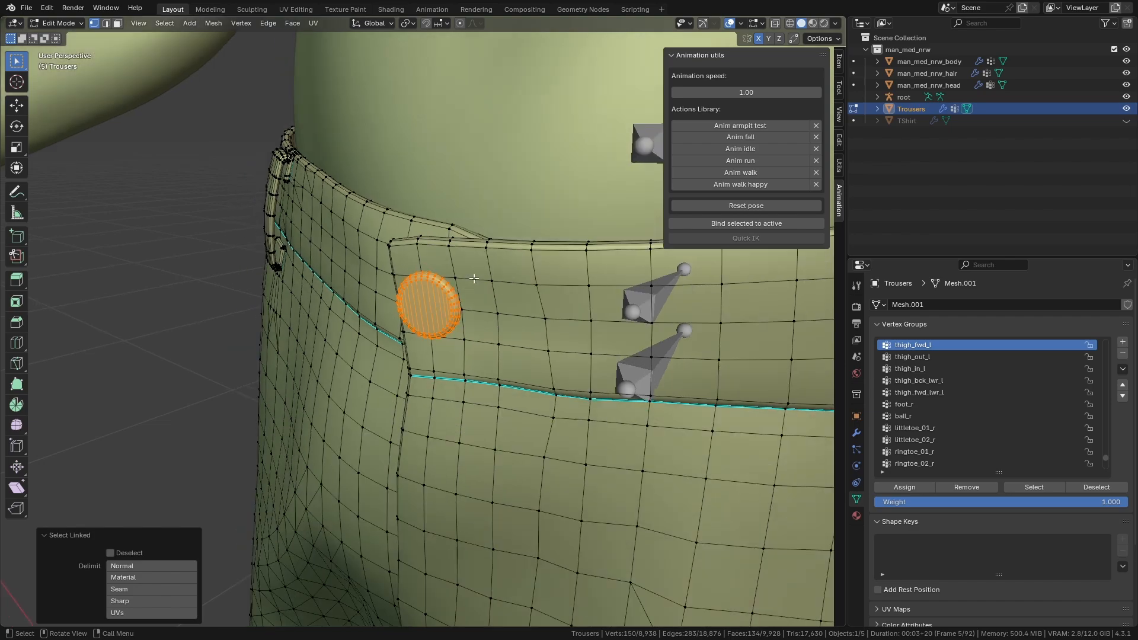
Examine the front button and the back pocket of the Trousers, and return from Edit Mode to Object Mode.
scroll(509, 275, "up", 6)
scroll(509, 275, "up", 3)
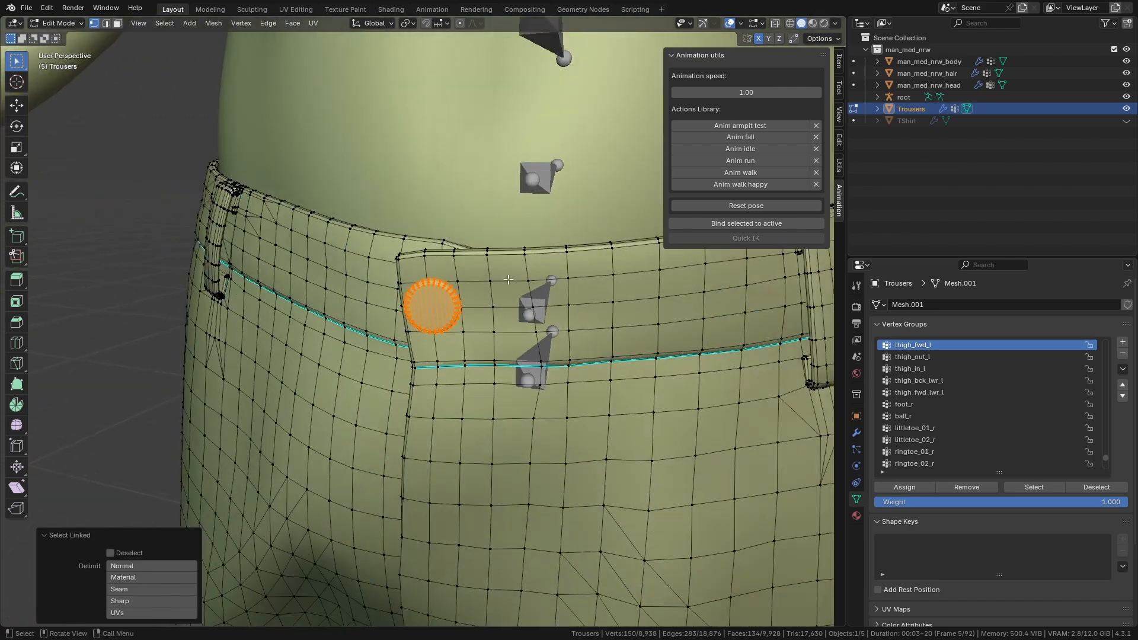
middle_click_drag(509, 274, 379, 299)
scroll(555, 267, "down", 8)
scroll(414, 308, "up", 3)
middle_click_drag(462, 328, 467, 361)
key("ctrl+Tab")
left_click(298, 343)
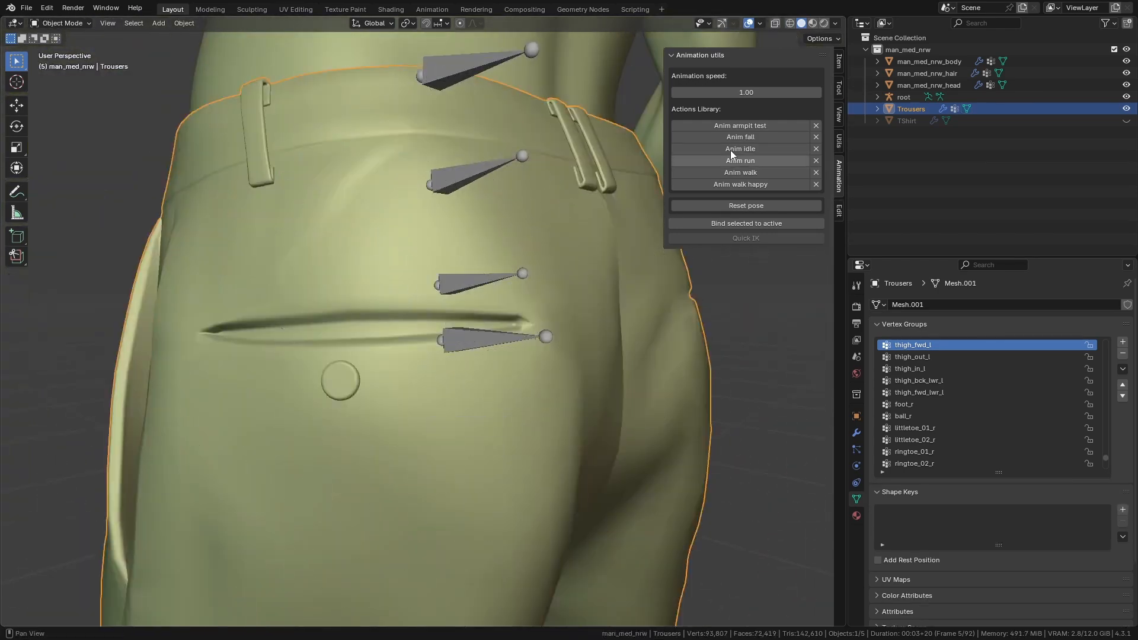
Play an animation, stop it at frame 21 and view the back-pocket button up close.
middle_click_drag(731, 150, 538, 323)
key("space")
key("space")
scroll(522, 332, "up", 5)
In Edit Mode, select the back-pocket button's linked island, make one rim vertex active and display its vertex weights.
key("Tab")
key("alt+a")
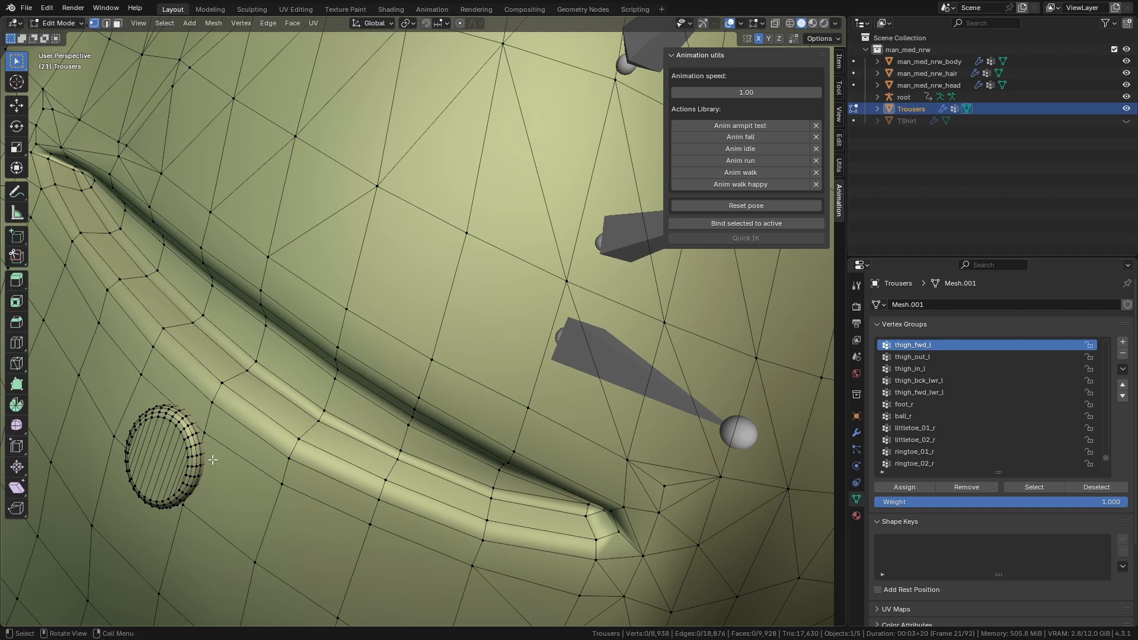
key("l")
key("KP_Decimal")
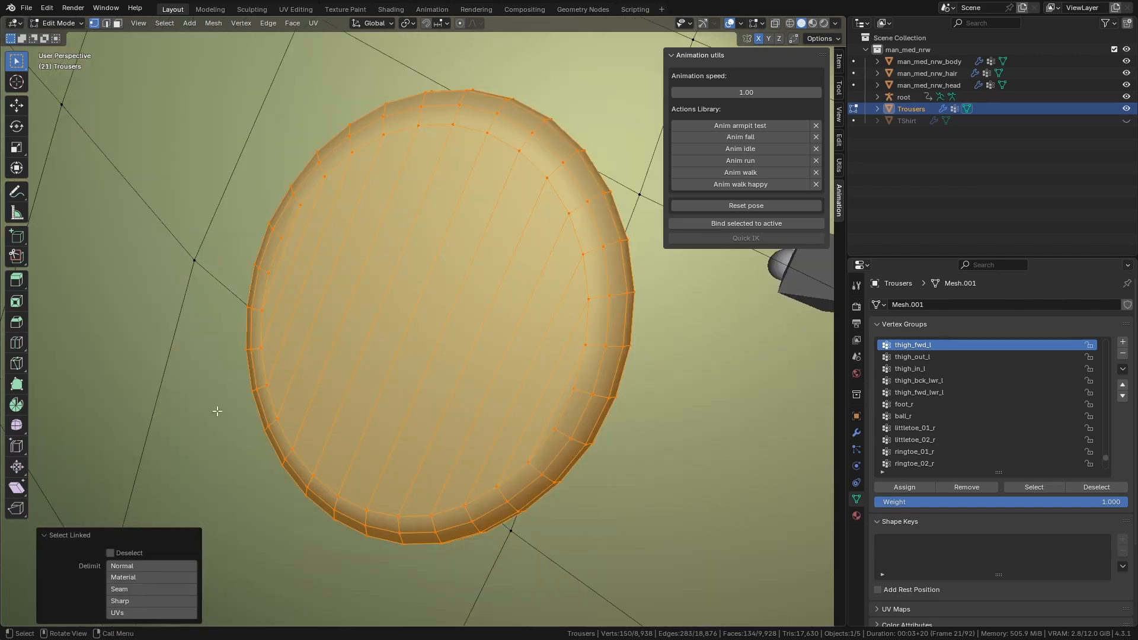
left_click(501, 184, "shift")
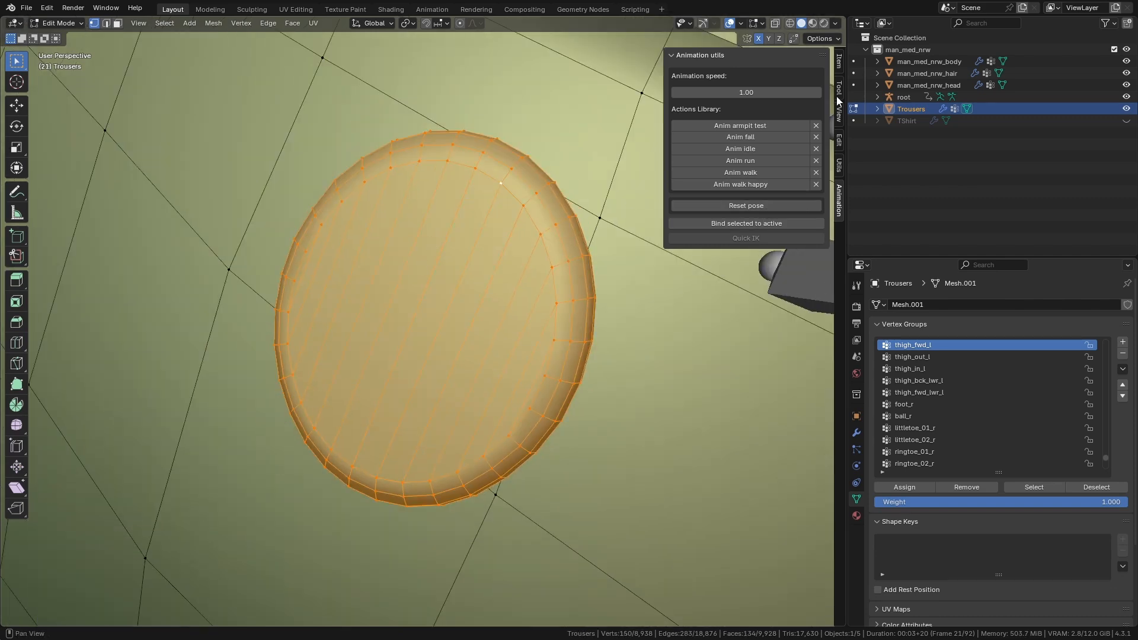
left_click(840, 59)
scroll(342, 312, "down", 12)
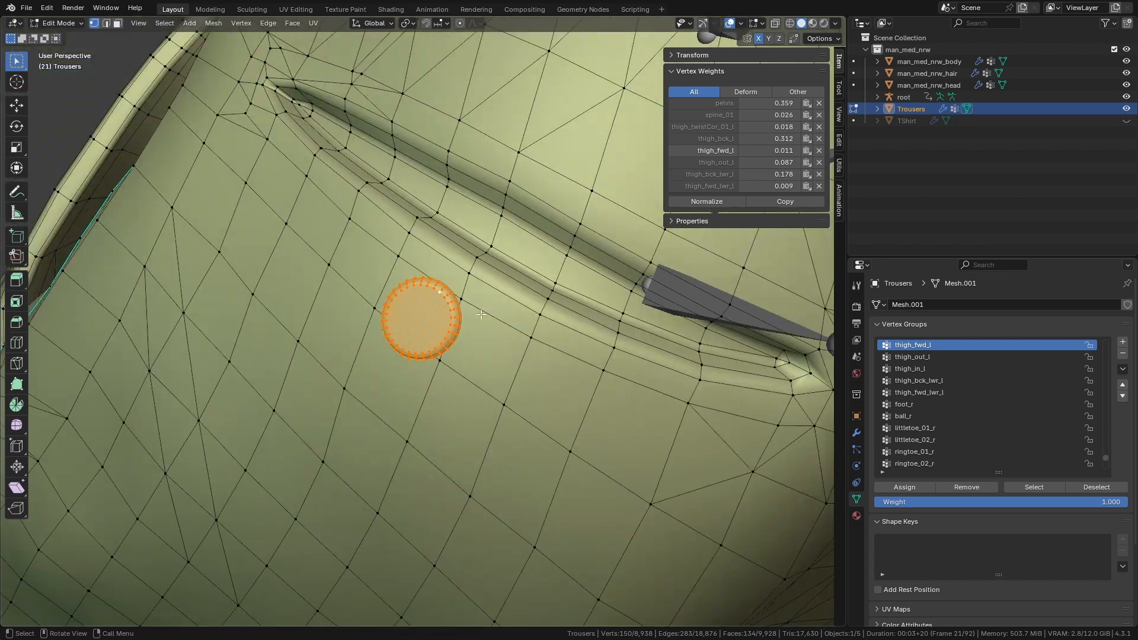
Return to Object Mode and play the animation, examining how the back-pocket button moves with the thigh.
key("Tab")
middle_click_drag(342, 312, 428, 318)
key("space")
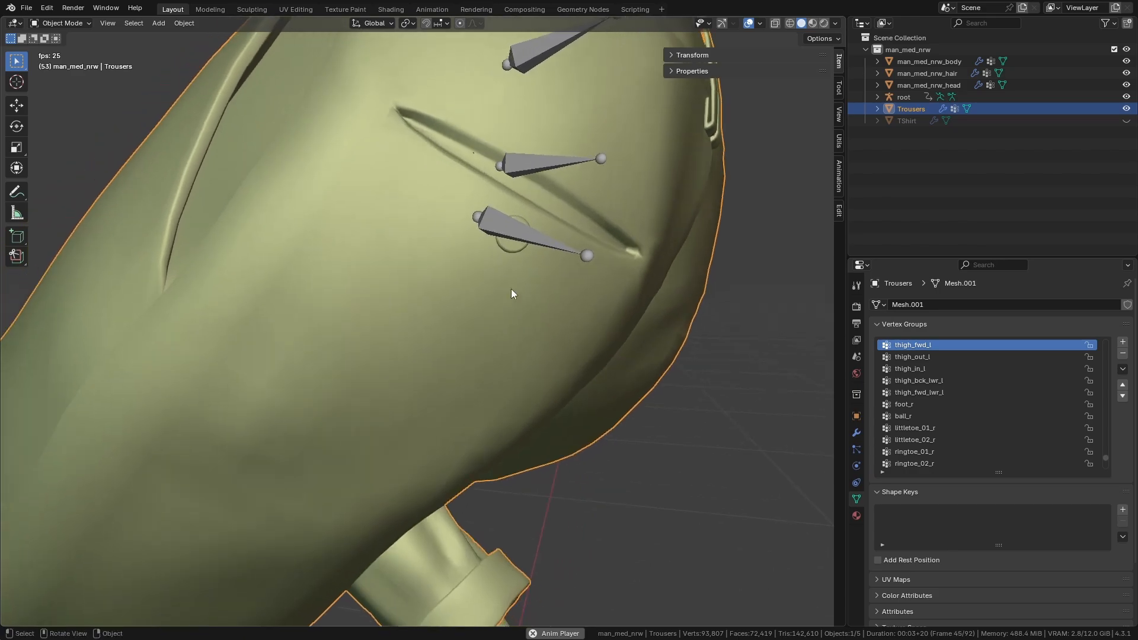
scroll(511, 291, "down", 3)
key("space")
middle_click_drag(513, 290, 469, 215)
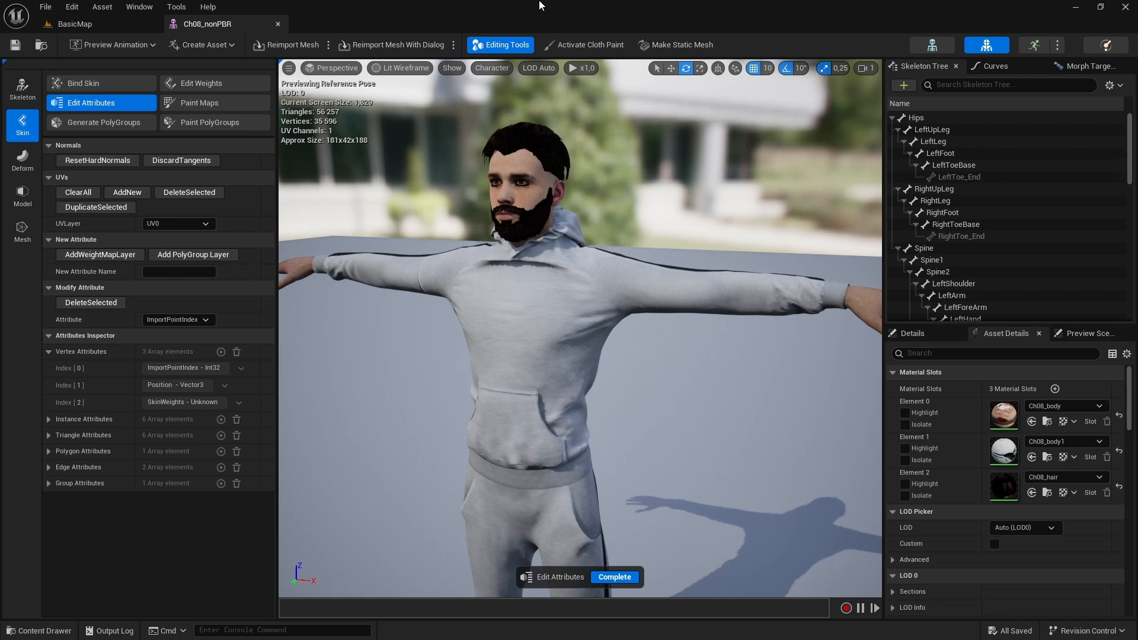
In Unreal Editor, search the BasicMap project's plugins for "skele" to check Skeletal Mesh Editing Tools, and return to the Ch08_nonPBR mesh.
left_click(109, 26)
left_click(1098, 45)
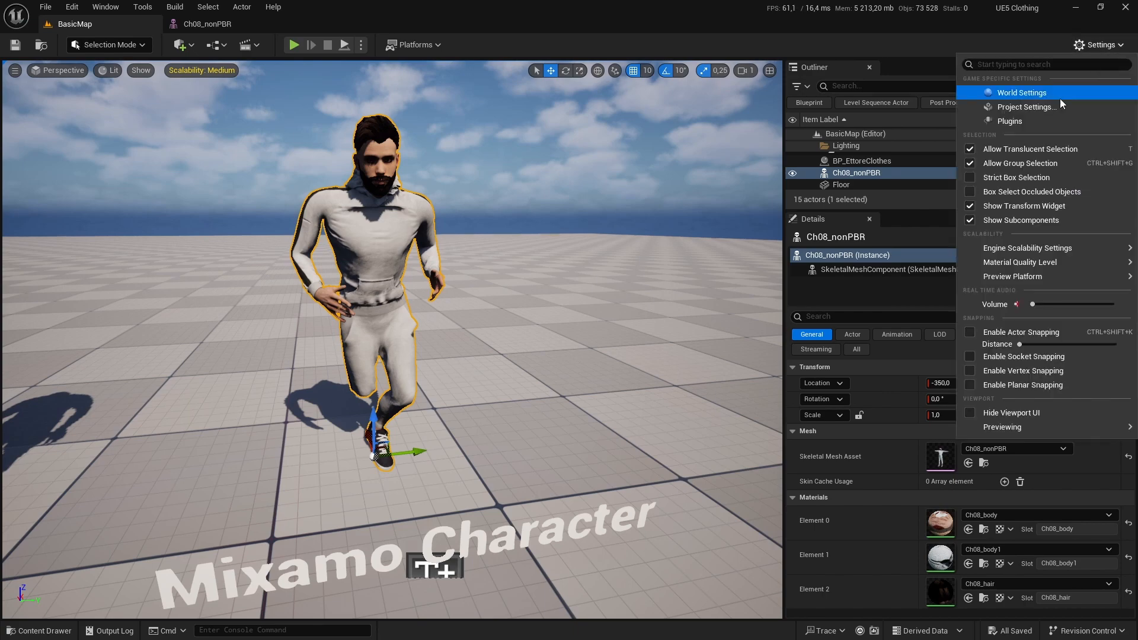
left_click(1029, 123)
left_click(553, 105)
type("s")
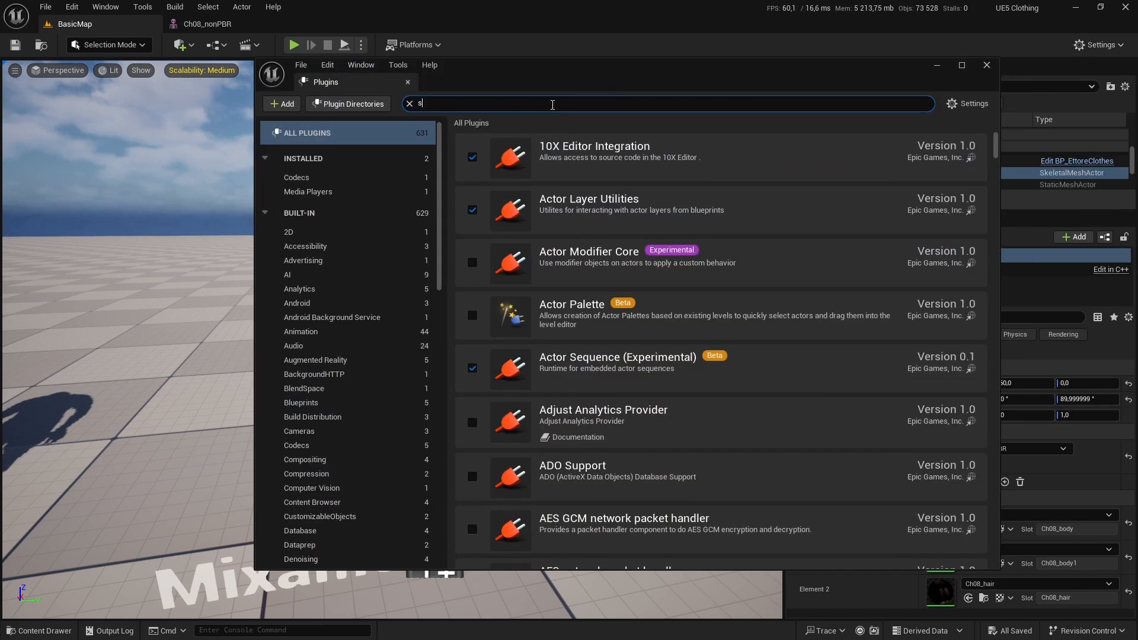
type("kele")
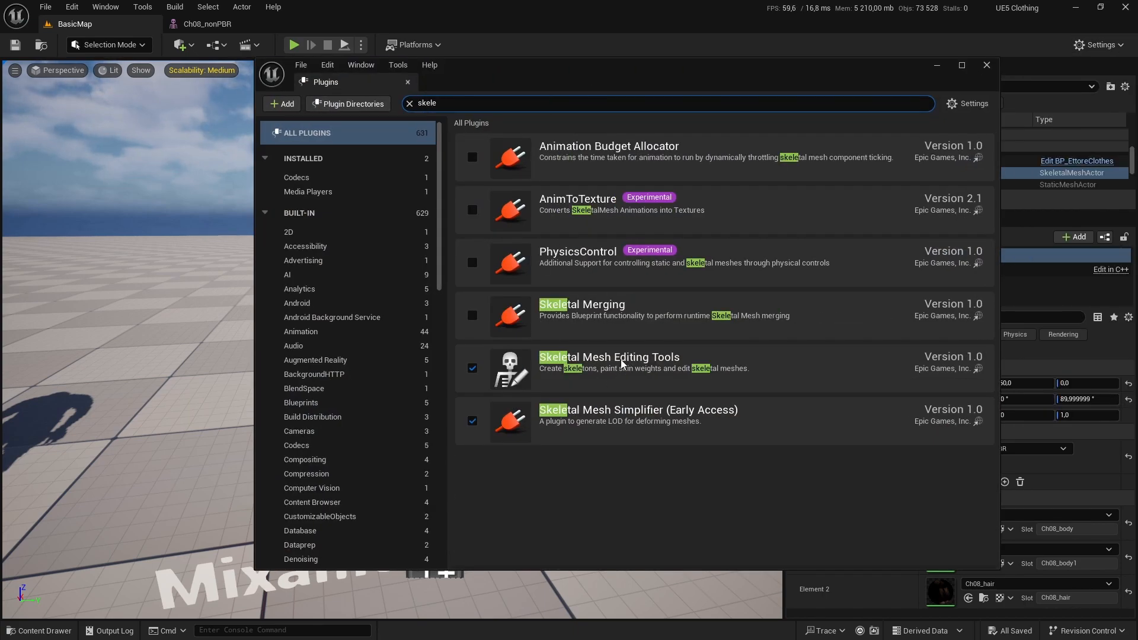
left_click(987, 65)
left_click(207, 23)
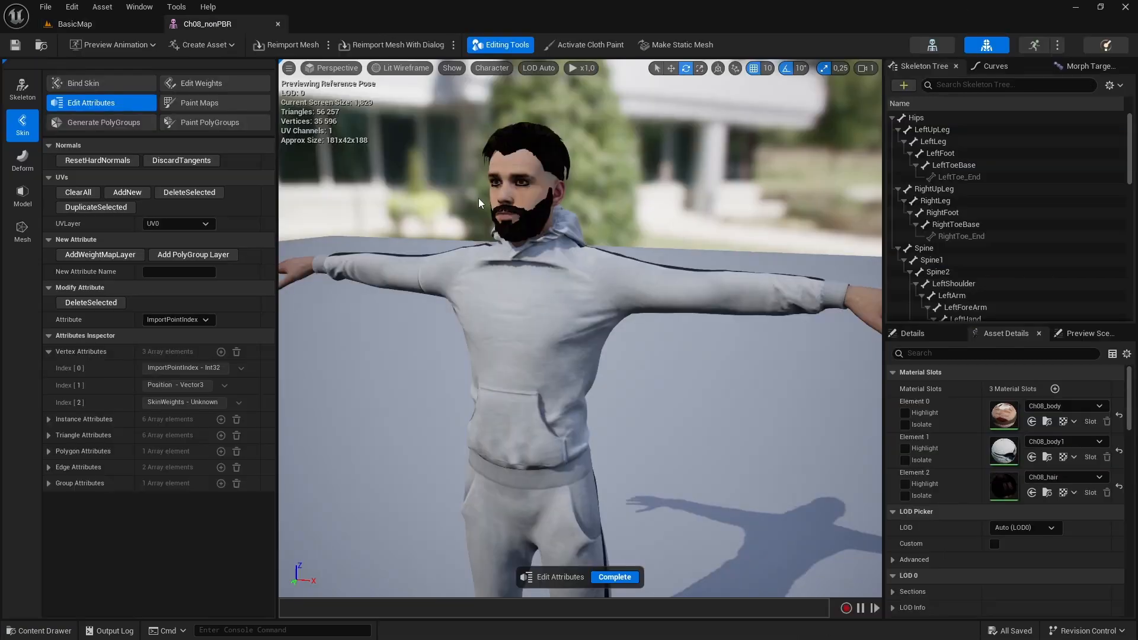
Open the Edit Weights tool on the Ch08_nonPBR mesh and inspect the weights of the RightLeg and Spine1 bones.
right_click_drag(520, 219, 482, 244)
mouse_move(579, 327)
left_mouse_down("alt")
mouse_move(522, 337)
mouse_move(590, 343)
left_mouse_up("alt")
left_click_drag(343, 196, 343, 175, "alt")
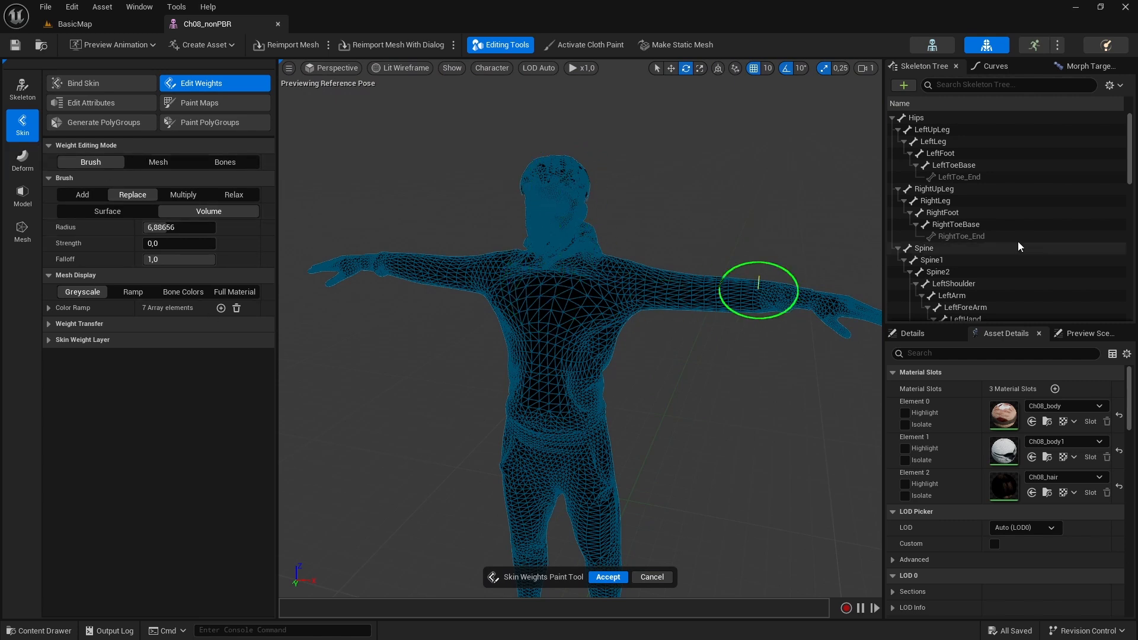
left_click(949, 200)
left_click(936, 260)
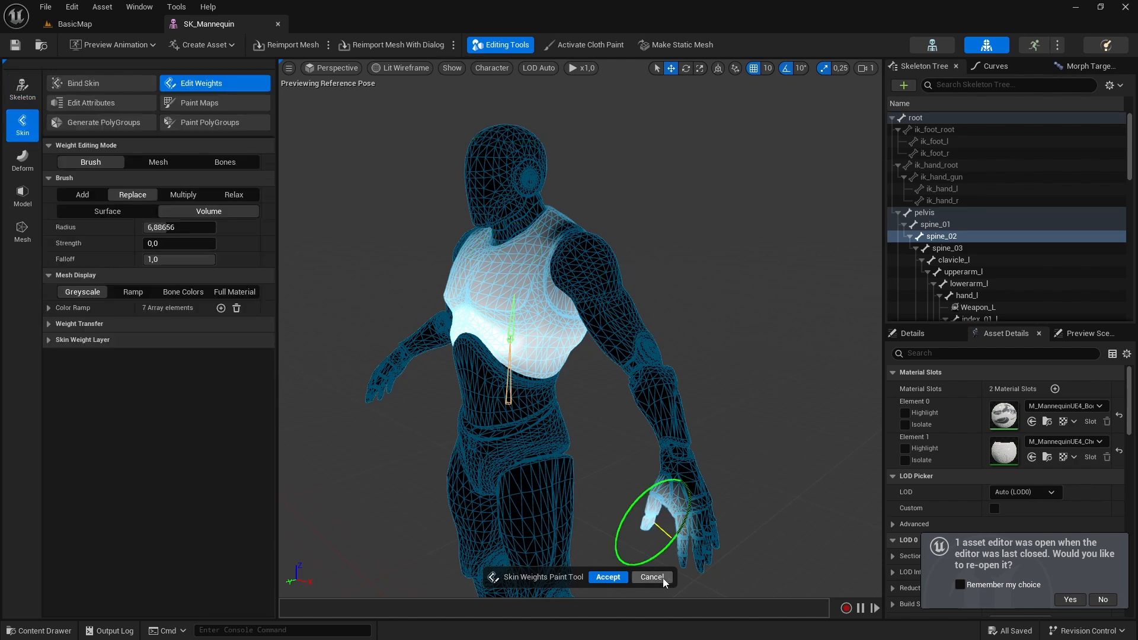
On SK_Mannequin, undo and cancel the current weight painting, and rotate the upperarm_l bone to raise the arm.
key("ctrl+z")
left_click(651, 576)
left_click_drag(724, 310, 580, 310, "alt")
left_click(963, 272)
key("e")
left_click_drag(647, 280, 686, 229)
mouse_move(686, 310)
left_mouse_down("alt")
mouse_move(580, 310)
mouse_move(610, 310)
left_mouse_up("alt")
Reopen Edit Weights, set the brush strength to 2.0 and paint upperarm_l weights across the shoulder and chest.
left_click(215, 83)
mouse_move(196, 227)
left_mouse_down()
mouse_move(159, 227)
mouse_move(215, 243)
left_mouse_up()
mouse_move(569, 270)
left_mouse_down()
mouse_move(587, 278)
mouse_move(415, 279)
left_mouse_up()
mouse_move(515, 263)
left_mouse_down()
mouse_move(489, 260)
mouse_move(661, 260)
left_mouse_up()
Switch the brush to Relax with a radius of about 9.77, smooth the upperarm_l shoulder weights and choose Surface falloff.
left_click(234, 195)
left_click_drag(159, 227, 178, 227)
left_click_drag(518, 249, 549, 229, "alt")
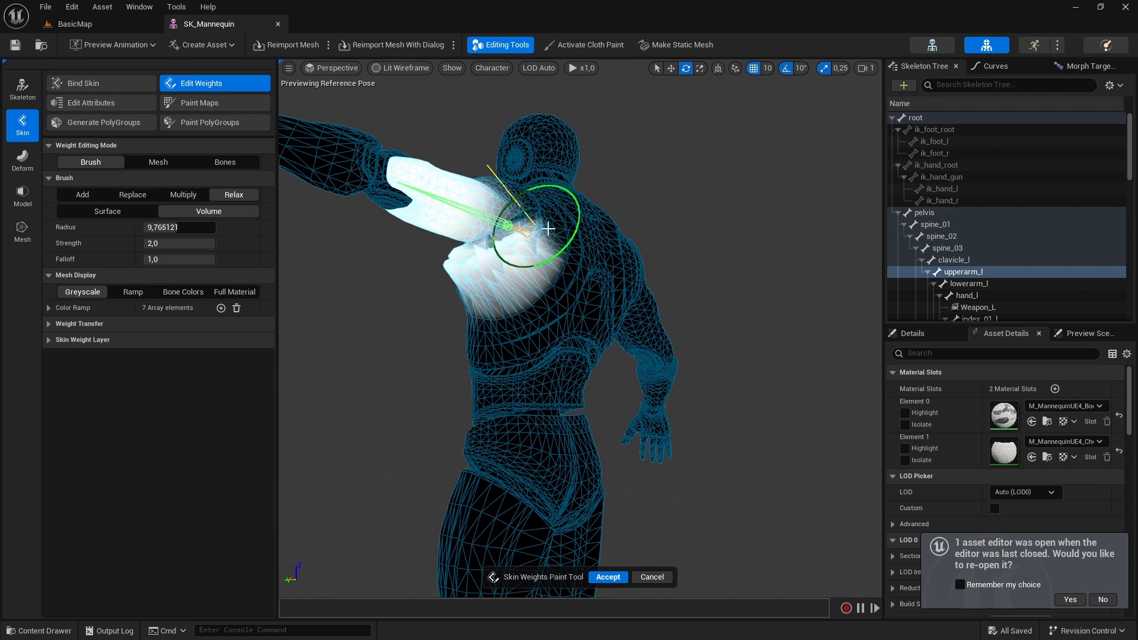
left_click_drag(457, 261, 597, 196, "alt")
left_click(107, 211)
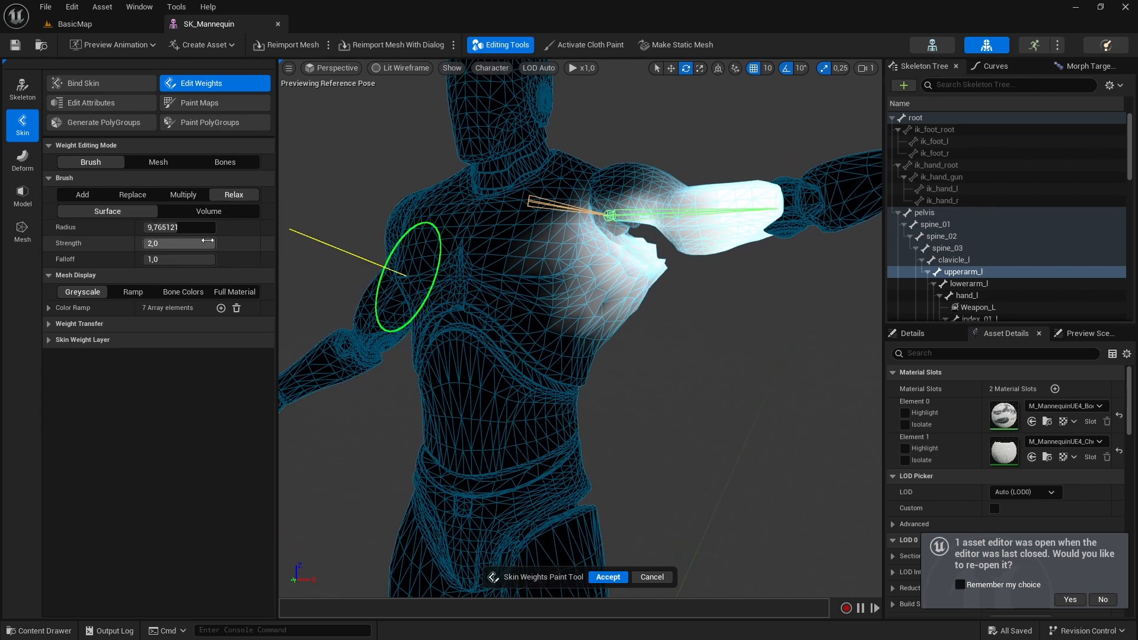
scroll(655, 261, "down", 5)
Select the lowerarm_l bone and relax its weights around the elbow joint.
left_click(969, 283)
left_click_drag(741, 278, 650, 363, "alt")
scroll(650, 363, "up", 8)
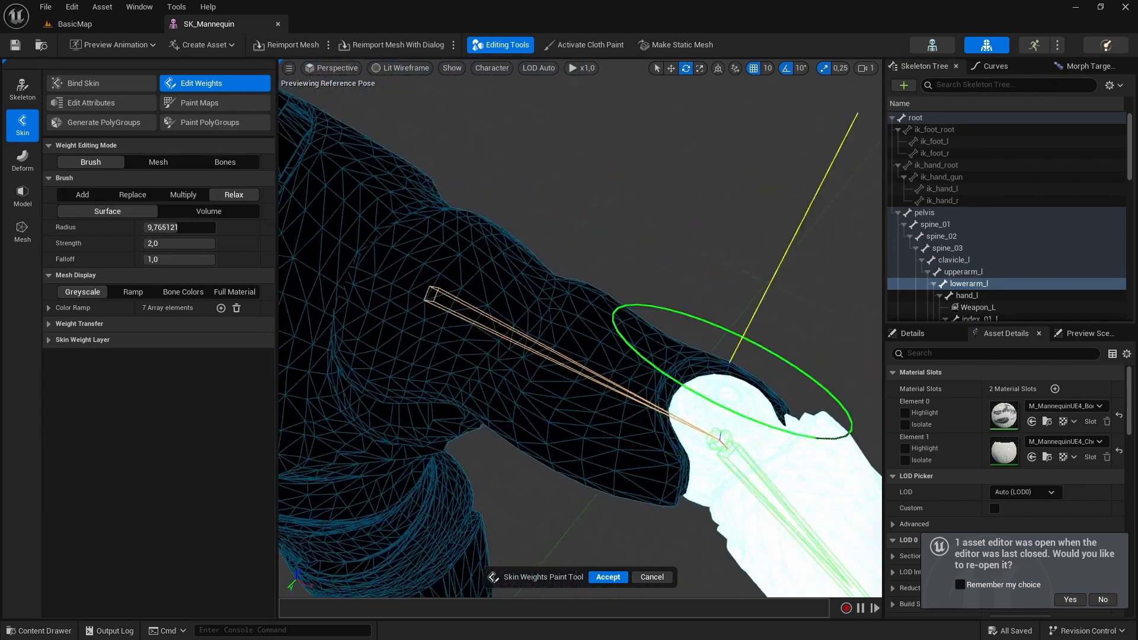
scroll(686, 399, "down", 2)
left_click_drag(686, 399, 508, 399, "alt")
scroll(508, 399, "down", 4)
right_click_drag(508, 328, 593, 398)
mouse_move(508, 267)
left_mouse_down("alt")
mouse_move(685, 267)
mouse_move(571, 196)
mouse_move(602, 310)
mouse_move(813, 579)
mouse_move(675, 316)
mouse_move(564, 173)
mouse_move(624, 294)
mouse_move(518, 148)
mouse_move(586, 404)
mouse_move(546, 338)
left_mouse_up("alt")
scroll(603, 310, "down", 5)
Select the upperarm_l bone, display the mesh in Bone Colors and switch the brush operation from Replace to Multiply.
left_click(132, 194)
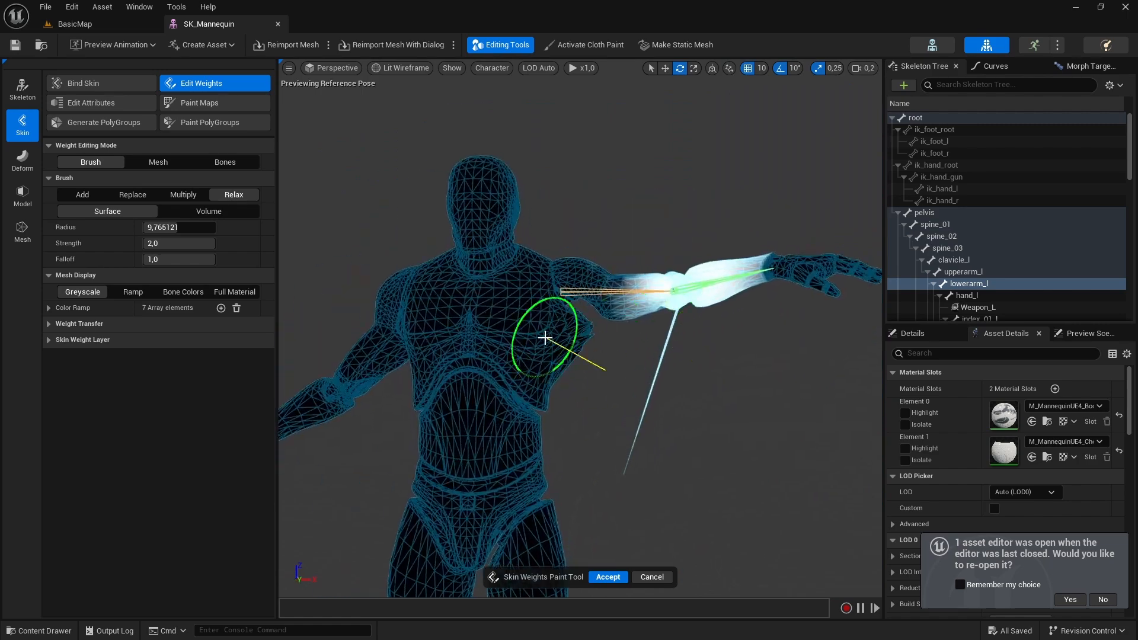
left_click(572, 293)
left_click_drag(572, 293, 457, 267, "alt")
left_click(183, 291)
mouse_move(624, 267)
left_mouse_down("alt")
mouse_move(775, 216)
mouse_move(553, 330)
mouse_move(602, 366)
mouse_move(517, 277)
mouse_move(652, 297)
mouse_move(589, 274)
left_mouse_up("alt")
left_click(183, 194)
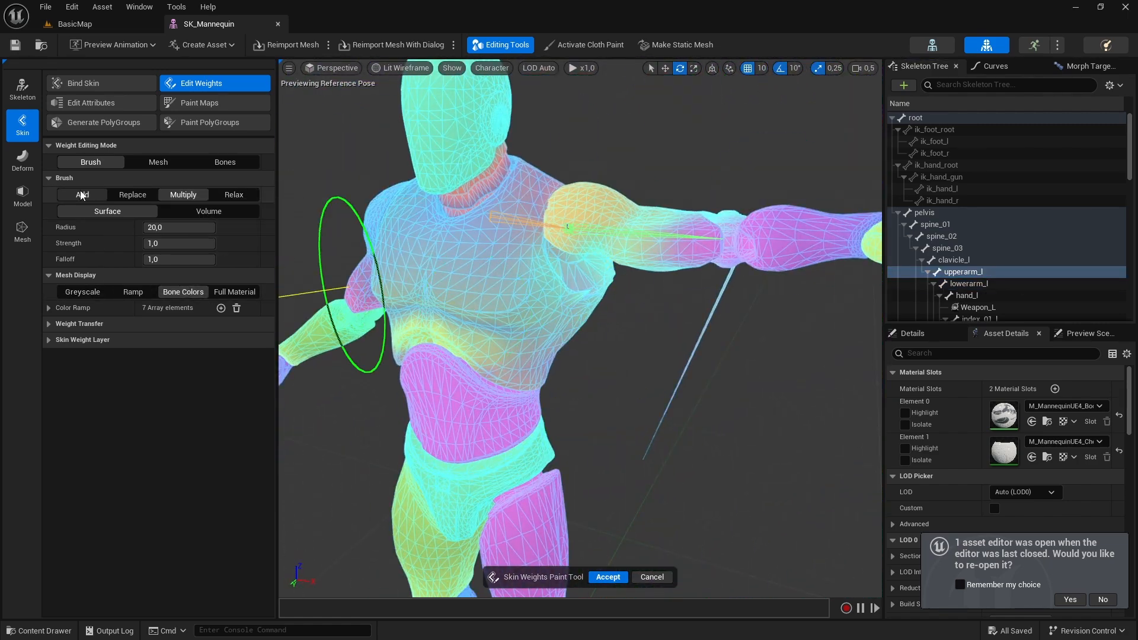
Switch weight editing to Mesh mode, pick a vertex on the raised arm and expand the selection with Flood.
left_click(158, 162)
left_click_drag(415, 249, 451, 237, "alt")
left_click(76, 177)
left_click(629, 203)
left_click_drag(652, 266, 621, 242, "alt")
left_click(229, 219)
scroll(580, 328, "down", 3)
Box-select the stray vertex hanging below the elbow, try adding a weight of 1.0 for upperarm_l, and undo it.
left_click(225, 162)
left_click(157, 161)
left_click_drag(615, 376, 658, 409)
left_click(74, 253)
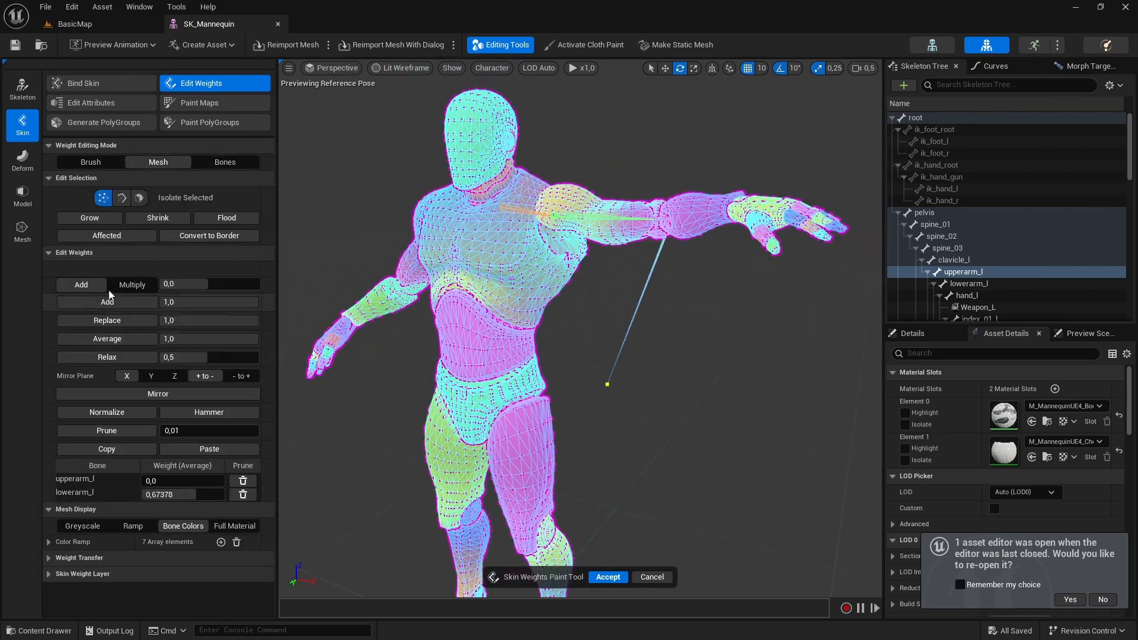
left_click(107, 301)
left_click_drag(593, 332, 593, 368, "alt")
key("ctrl+z")
key("ctrl+z")
scroll(580, 329, "up", 4)
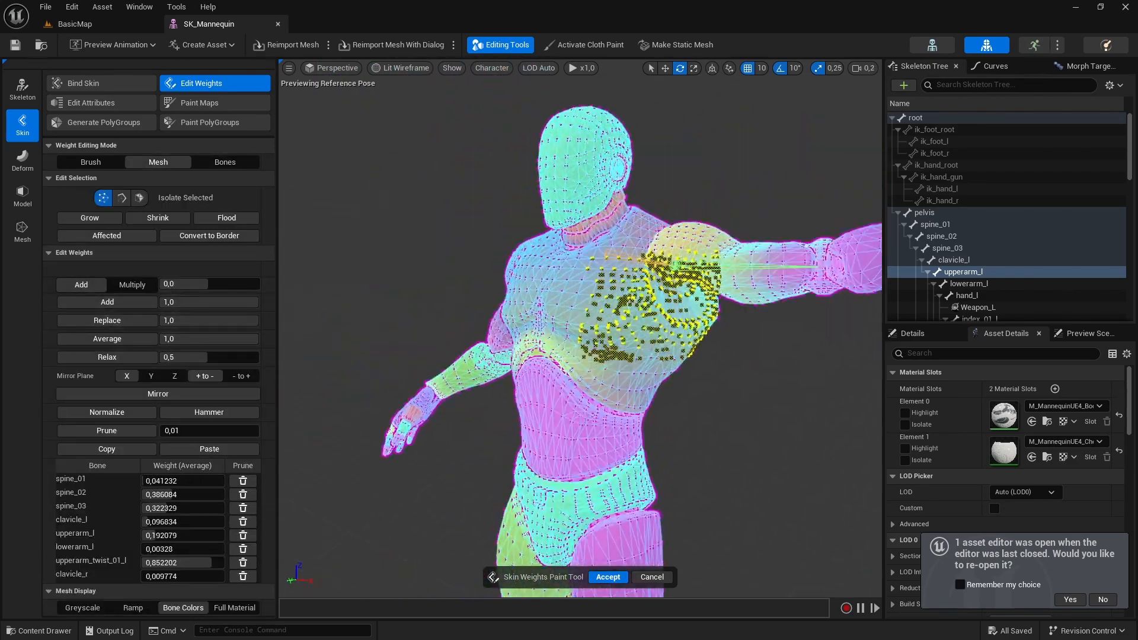
Switch weight editing to Bones mode and select the head bone beneath neck_01.
left_click_drag(592, 296, 522, 297, "alt")
left_click(225, 162)
left_click(922, 260)
left_click(921, 271)
left_click(948, 295)
left_click_drag(593, 296, 682, 278, "alt")
scroll(580, 178, "up", 4)
In Mesh mode, box-select the upper neck vertices, relax their weights twice at 0.5, and select the vertices at the stretched tip.
left_click(157, 162)
left_click_drag(504, 118, 599, 193)
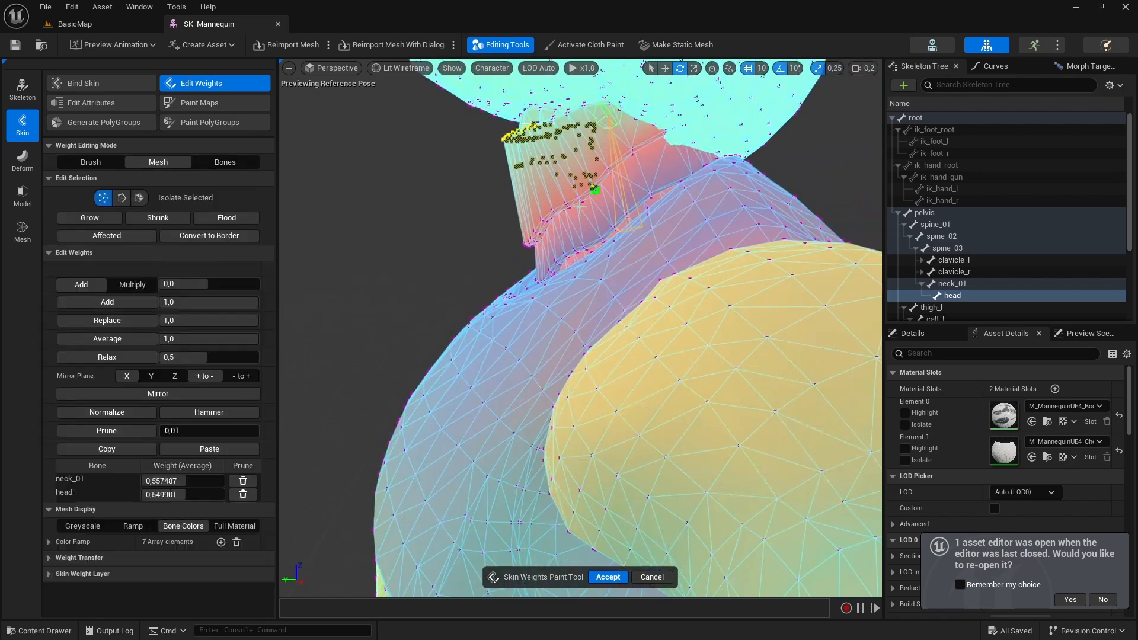
left_click(122, 359)
left_click(122, 359)
left_click_drag(563, 297, 563, 350, "alt")
left_click(520, 262)
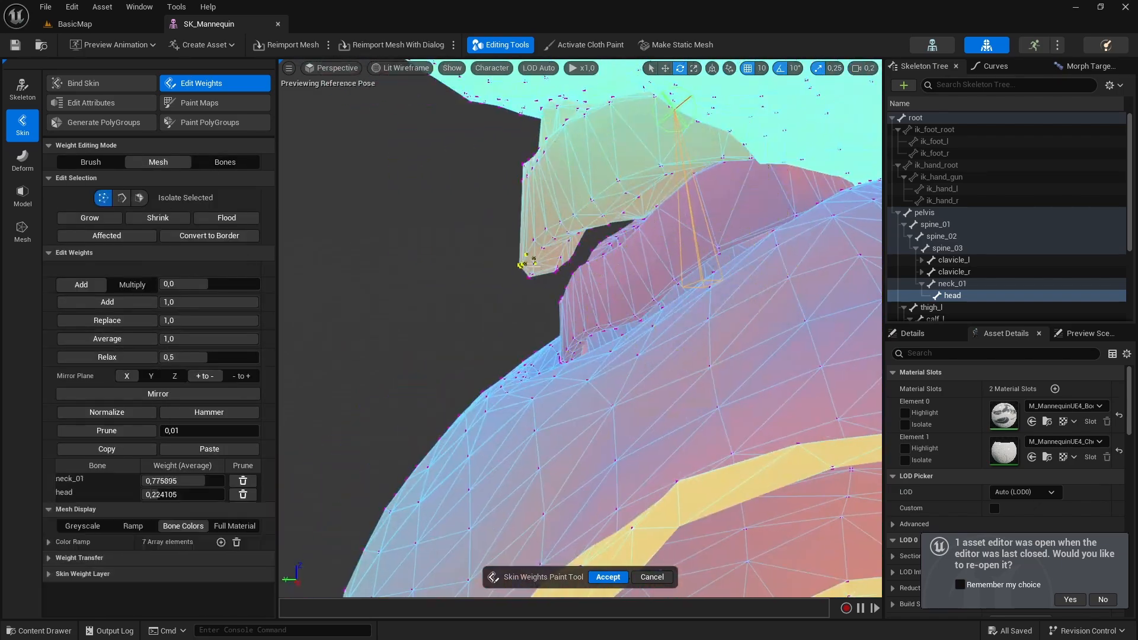